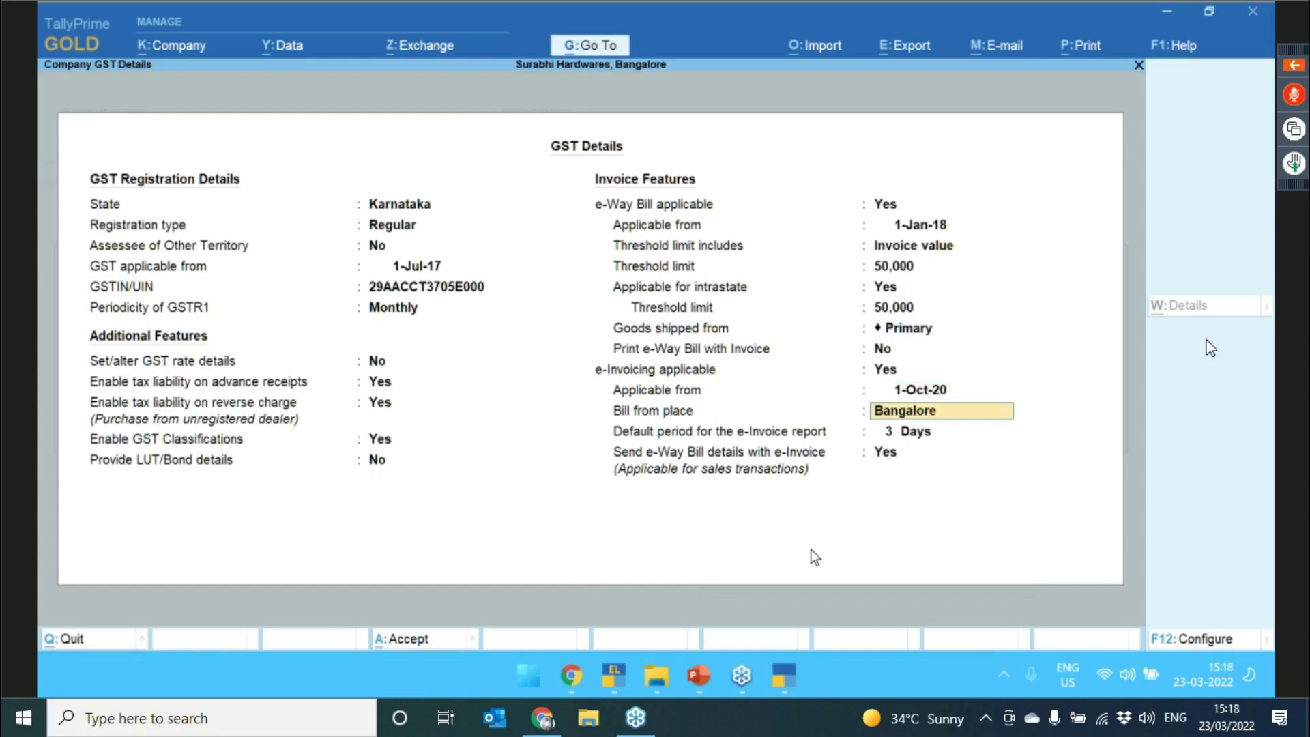
- Keep Bangalore as the bill-from place, accept the e-invoicing GST details, and leave company features
{"action": "key", "text": "Return"}
{"action": "key", "text": "Return"}
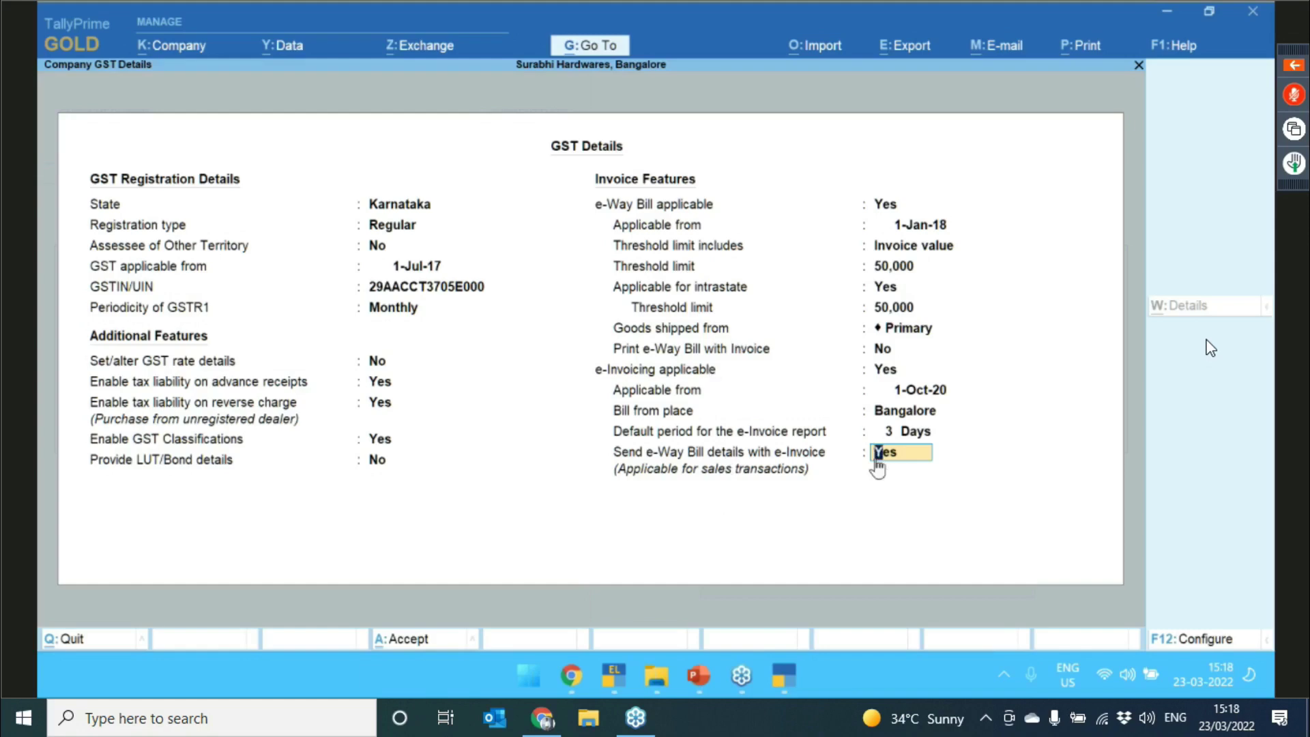
{"action": "key", "text": "Return"}
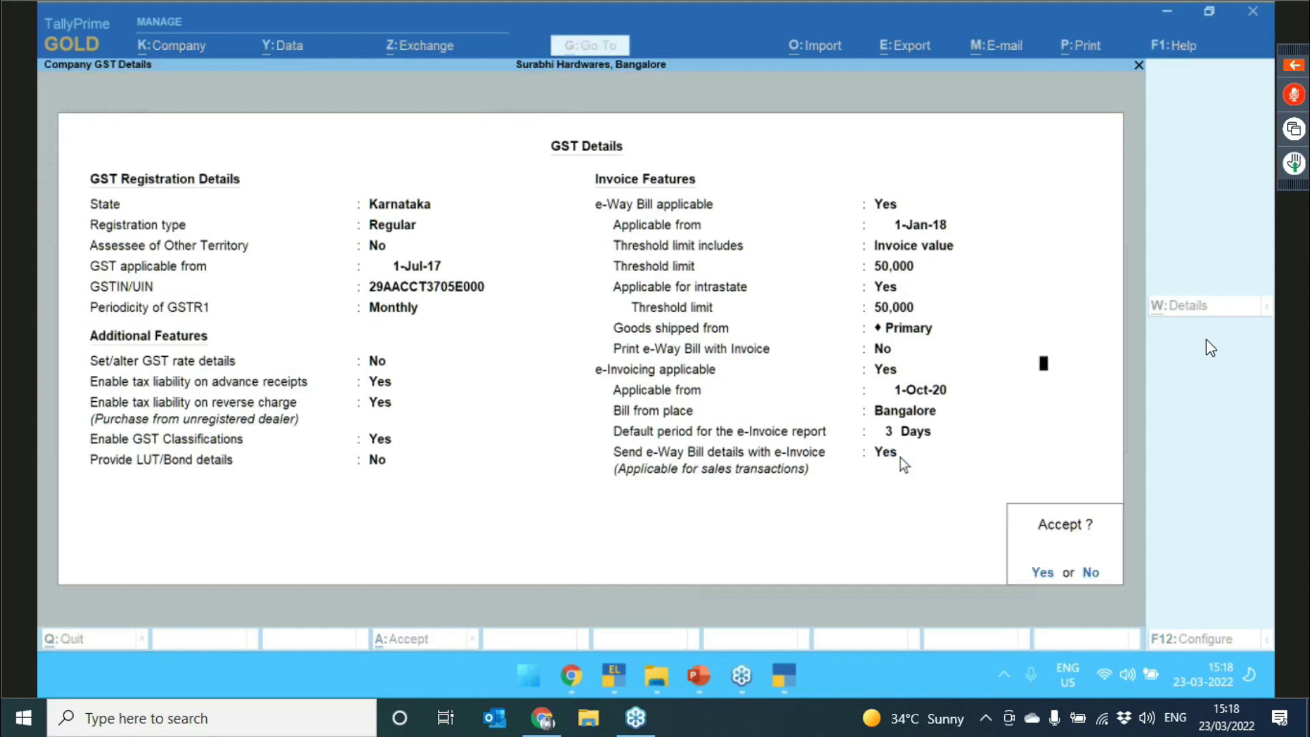
{"action": "key", "text": "Return"}
{"action": "key", "text": "ctrl+a"}
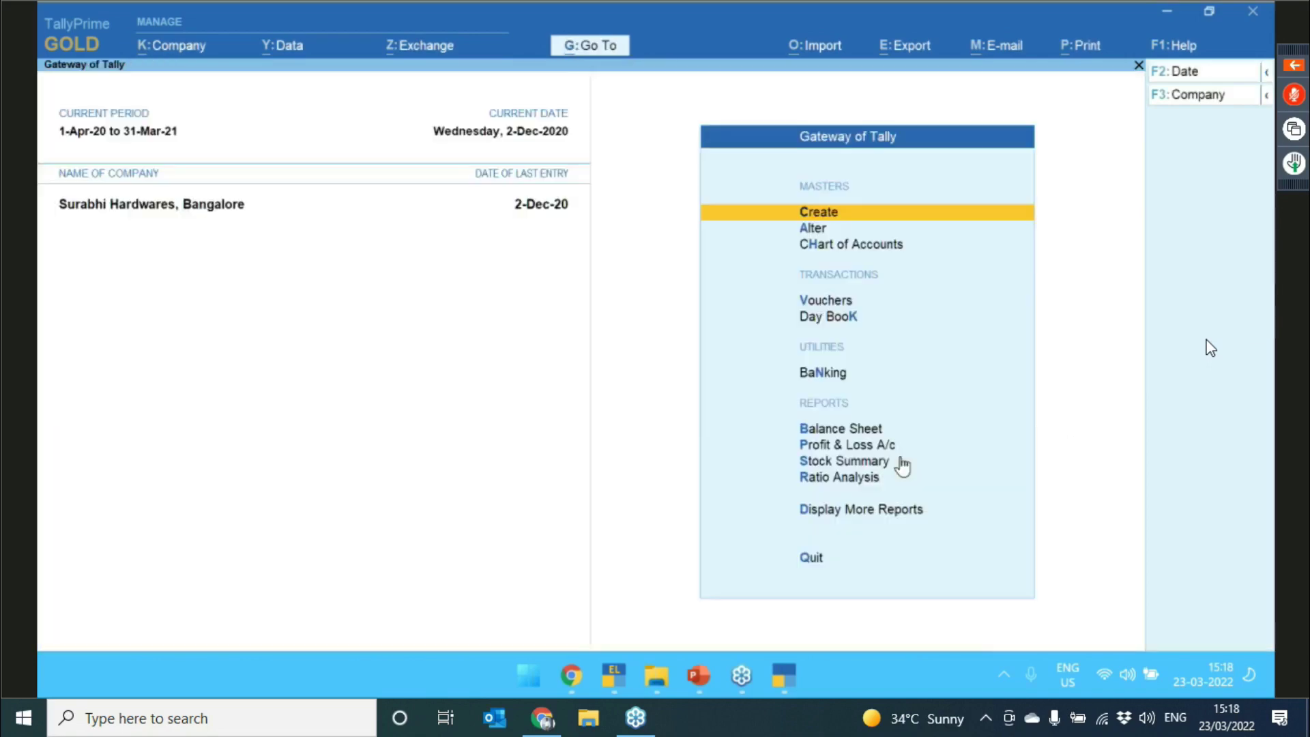
- Stay at the Gateway of Tally, then switch to the slide show and advance to the Tally GSP diagram slide
{"action": "key", "text": "Escape"}
{"action": "key", "text": "Escape"}
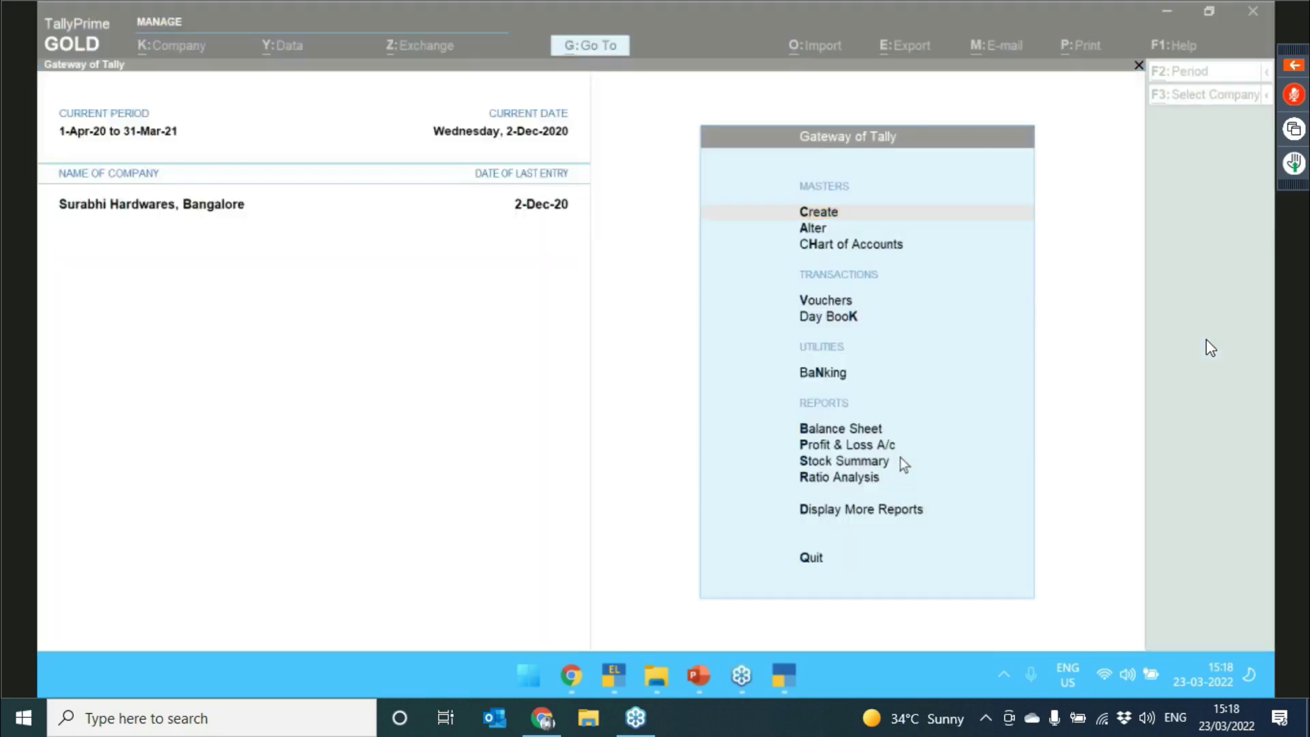
{"action": "key", "text": "alt+Tab"}
{"action": "key", "text": "Right"}
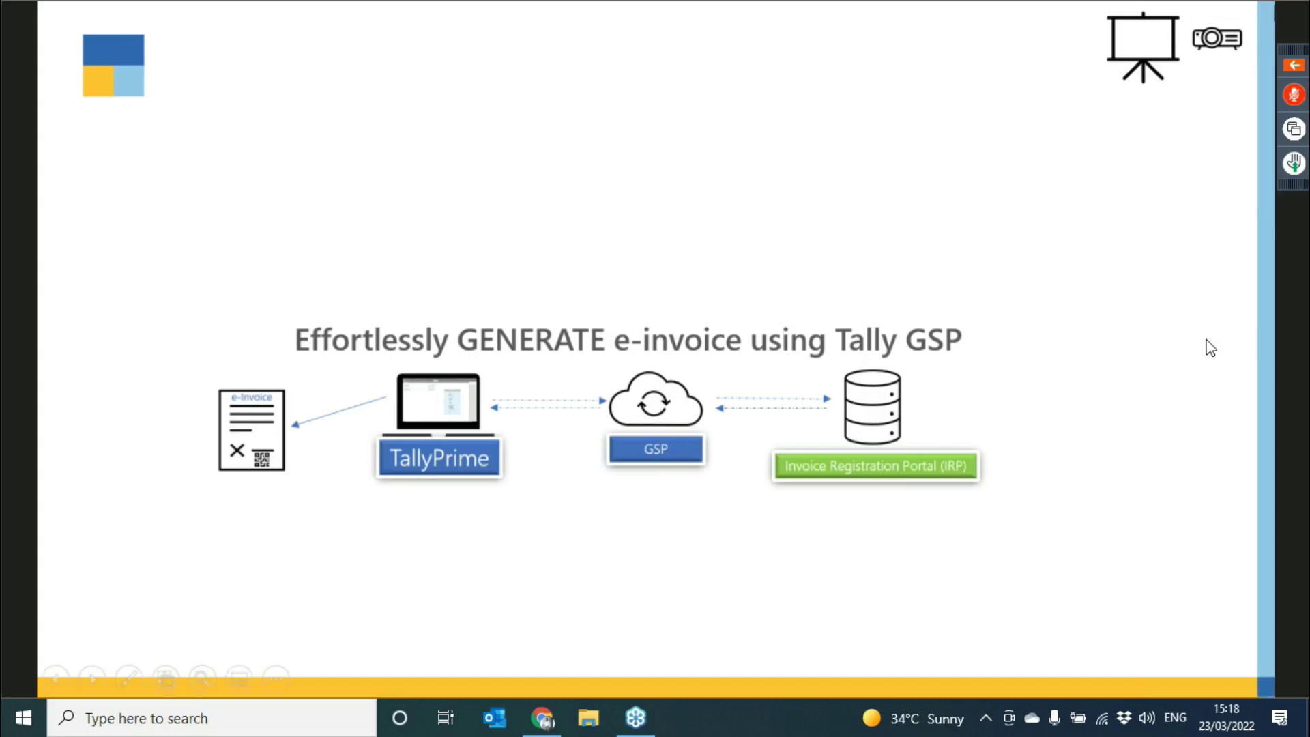
- Advance to the video slide and start the embedded Single Invoice upload demo
{"action": "left_click", "coordinate": [768, 432]}
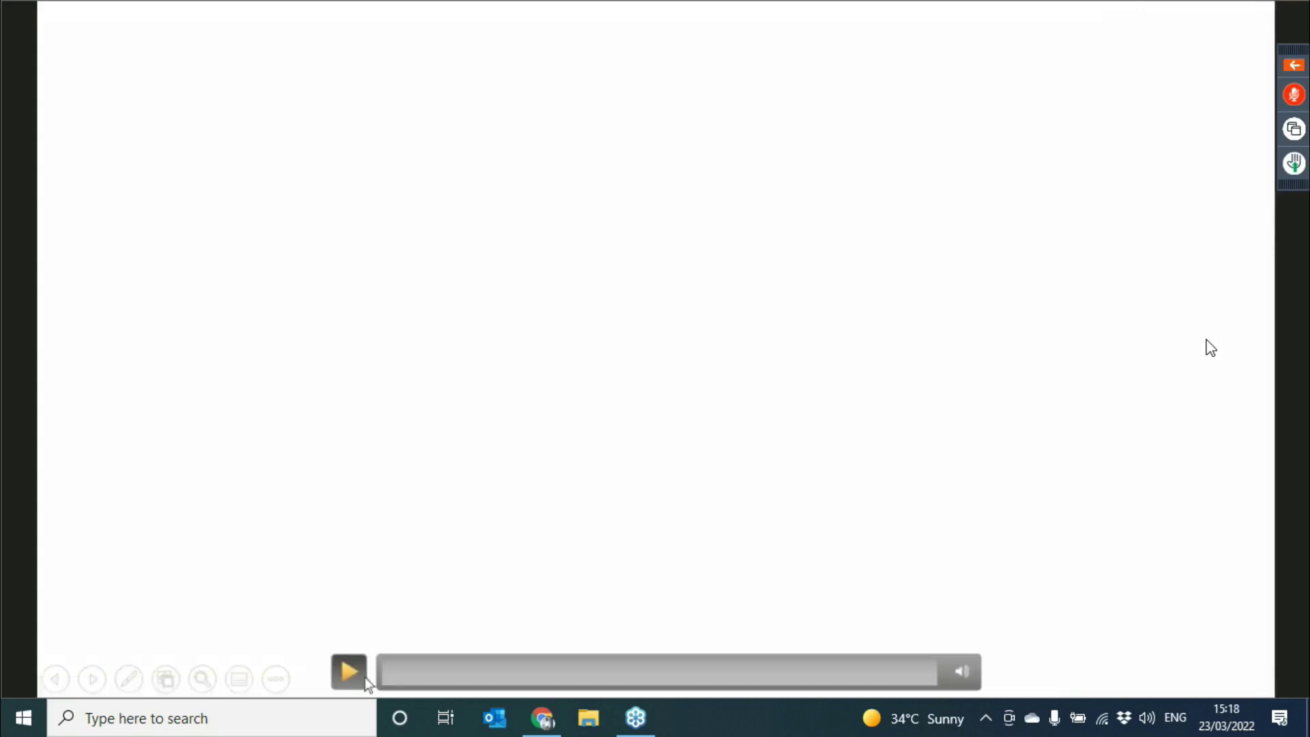
{"action": "left_click", "coordinate": [348, 674]}
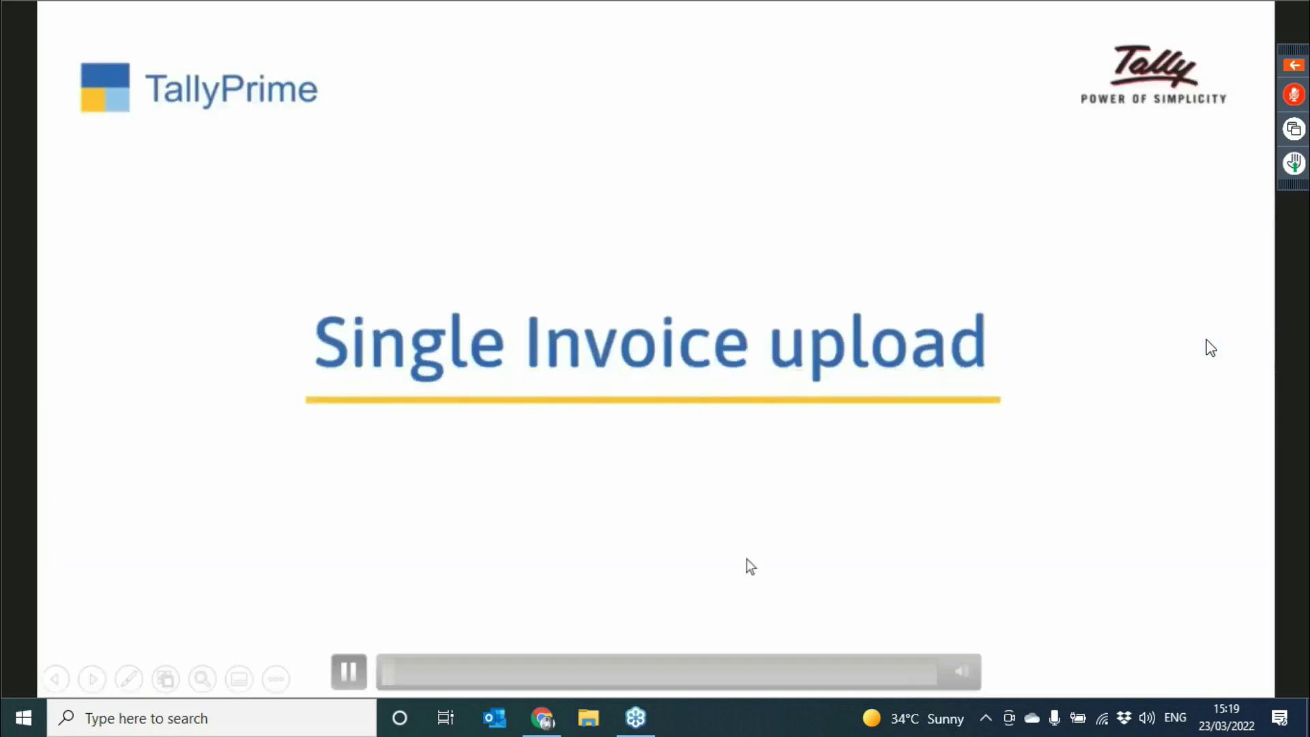
- Seek the demo back to 00:26 and pause on the e-Invoice Details dialog showing Colaba
{"action": "left_click", "coordinate": [593, 686]}
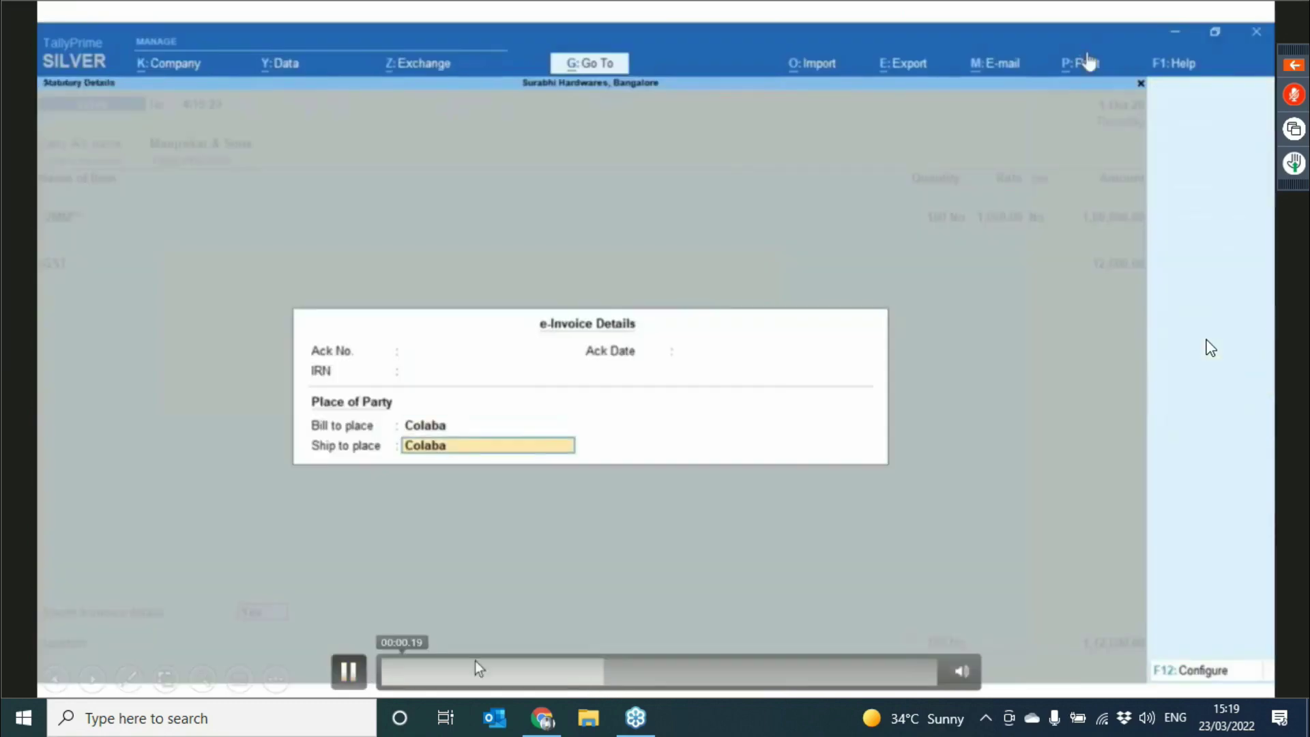
{"action": "left_click", "coordinate": [562, 678]}
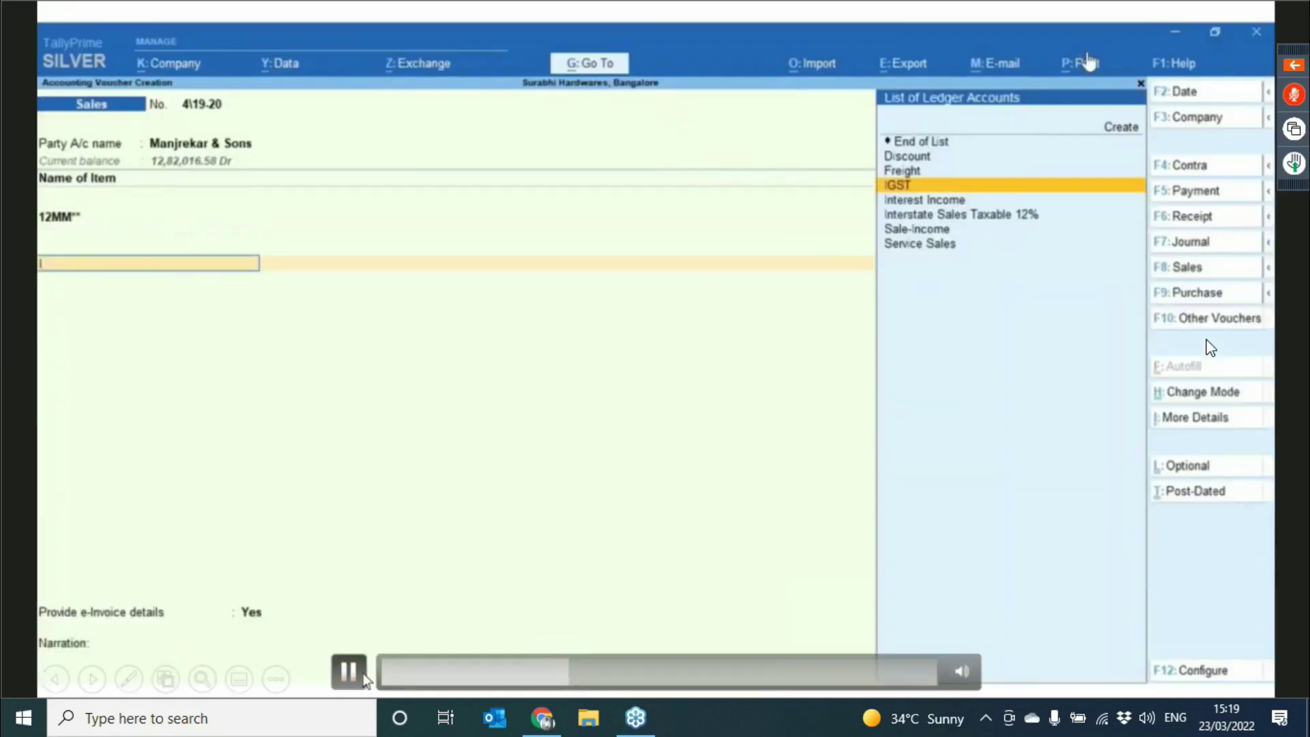
{"action": "left_click", "coordinate": [348, 674]}
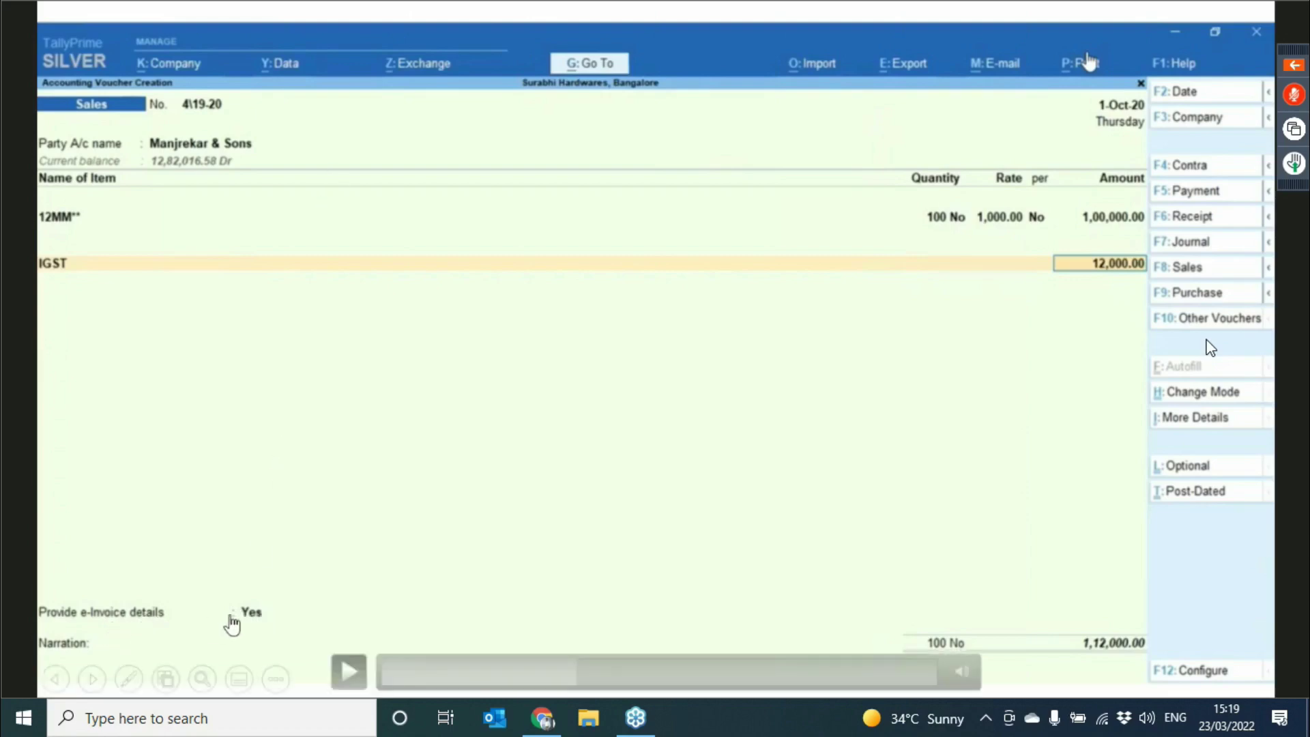
{"action": "left_click", "coordinate": [348, 672]}
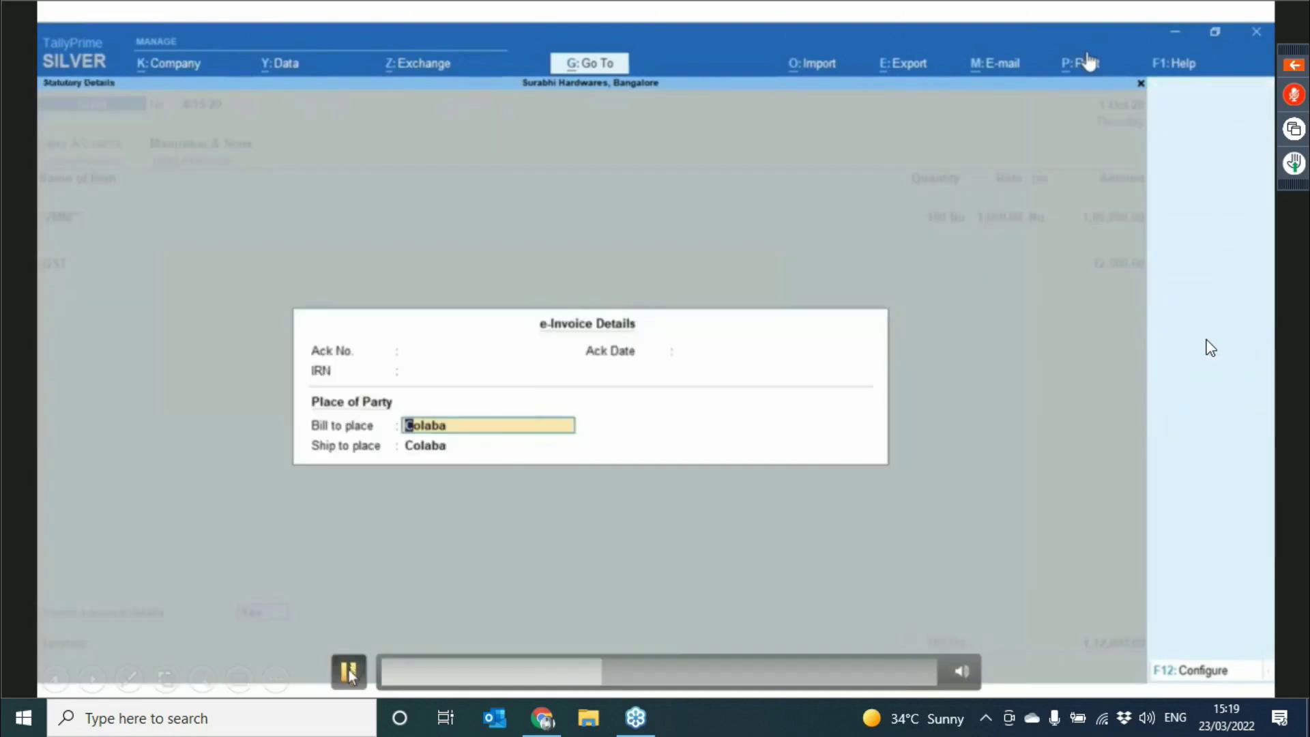
{"action": "left_click", "coordinate": [348, 672]}
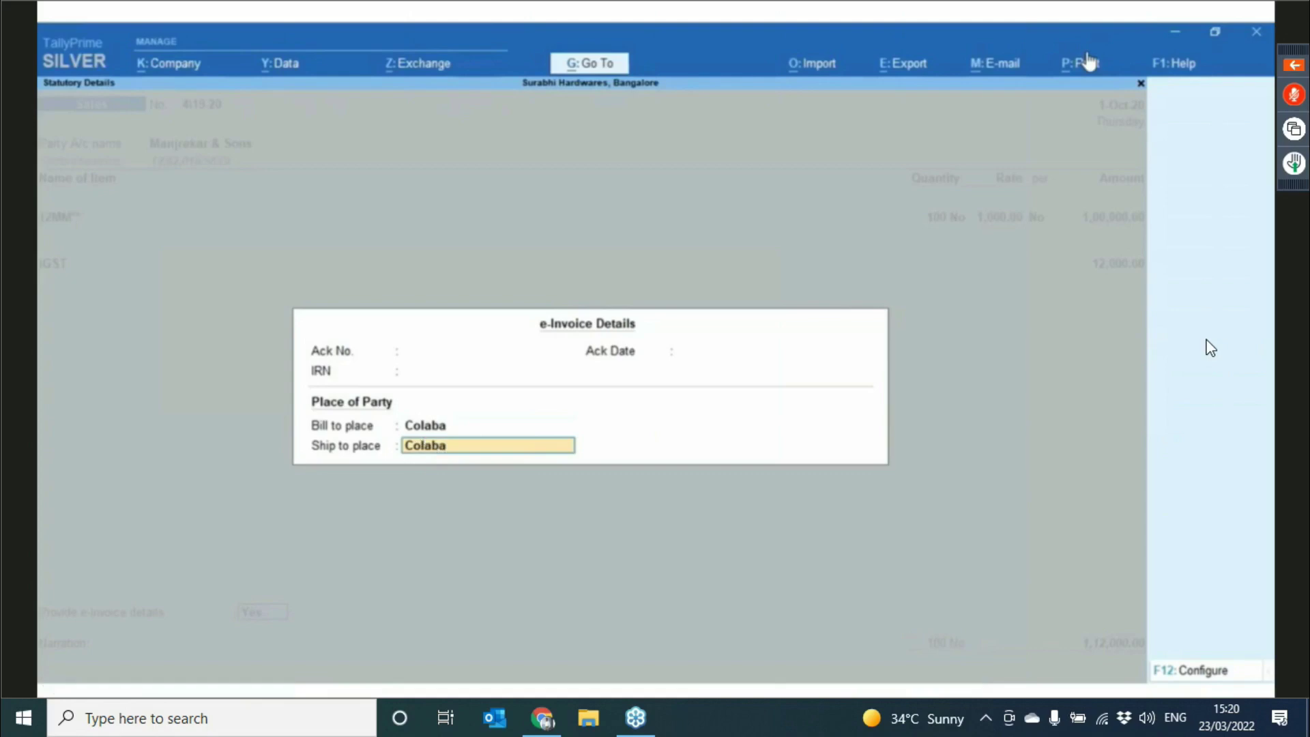
- Let the demo play on to the e-Invoice Login screen
{"action": "mouse_move", "coordinate": [407, 500]}
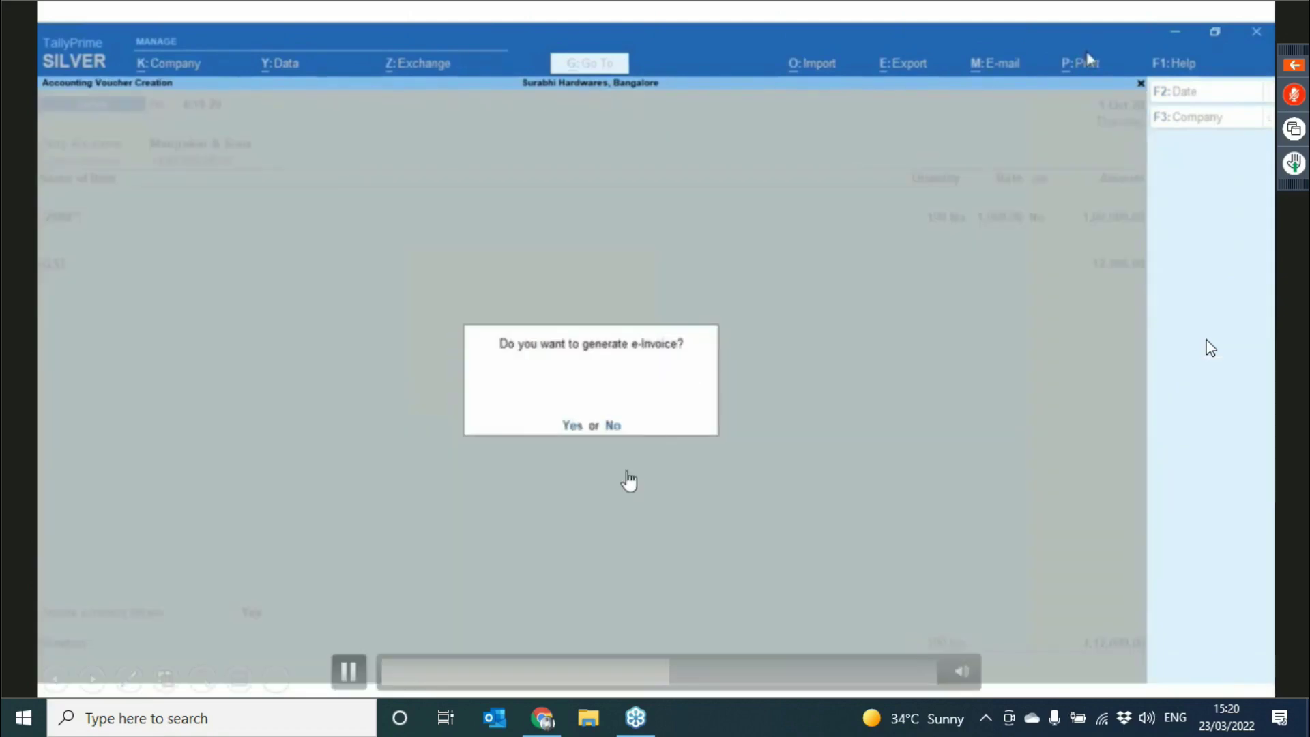
- Pause at the e-Invoice Login screen, then resume until the 'e-Invoice generated successfully' status
{"action": "left_click", "coordinate": [347, 676]}
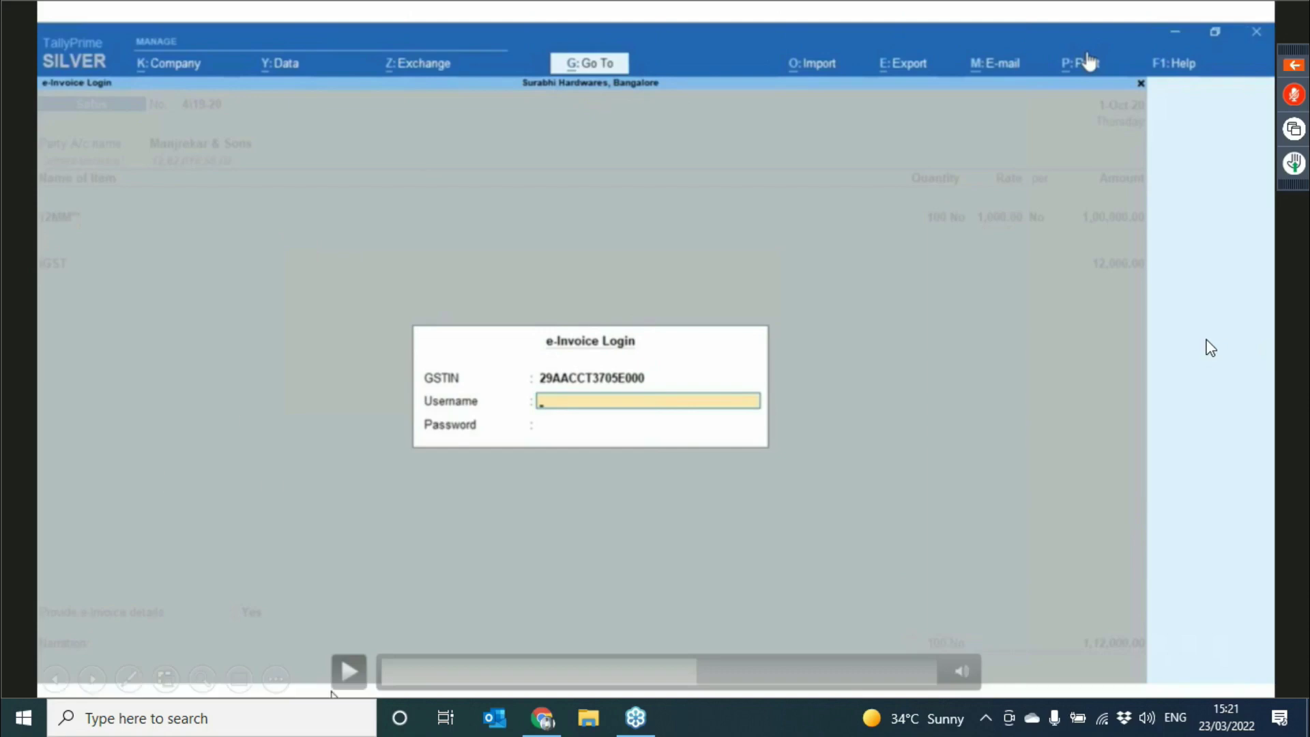
{"action": "left_click", "coordinate": [349, 672]}
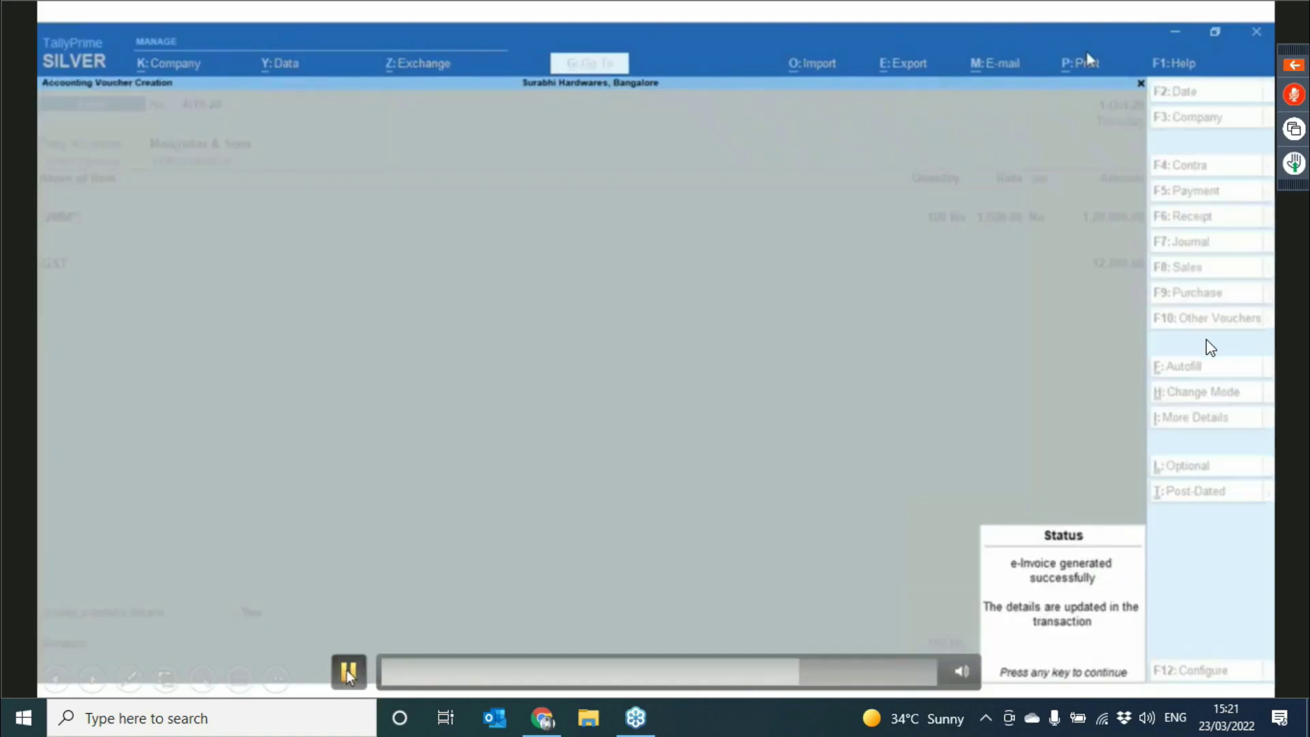
{"action": "left_click", "coordinate": [349, 673]}
- Play the demo through to printing, reaching the bulk invoices to IRP slide
{"action": "left_click", "coordinate": [348, 674]}
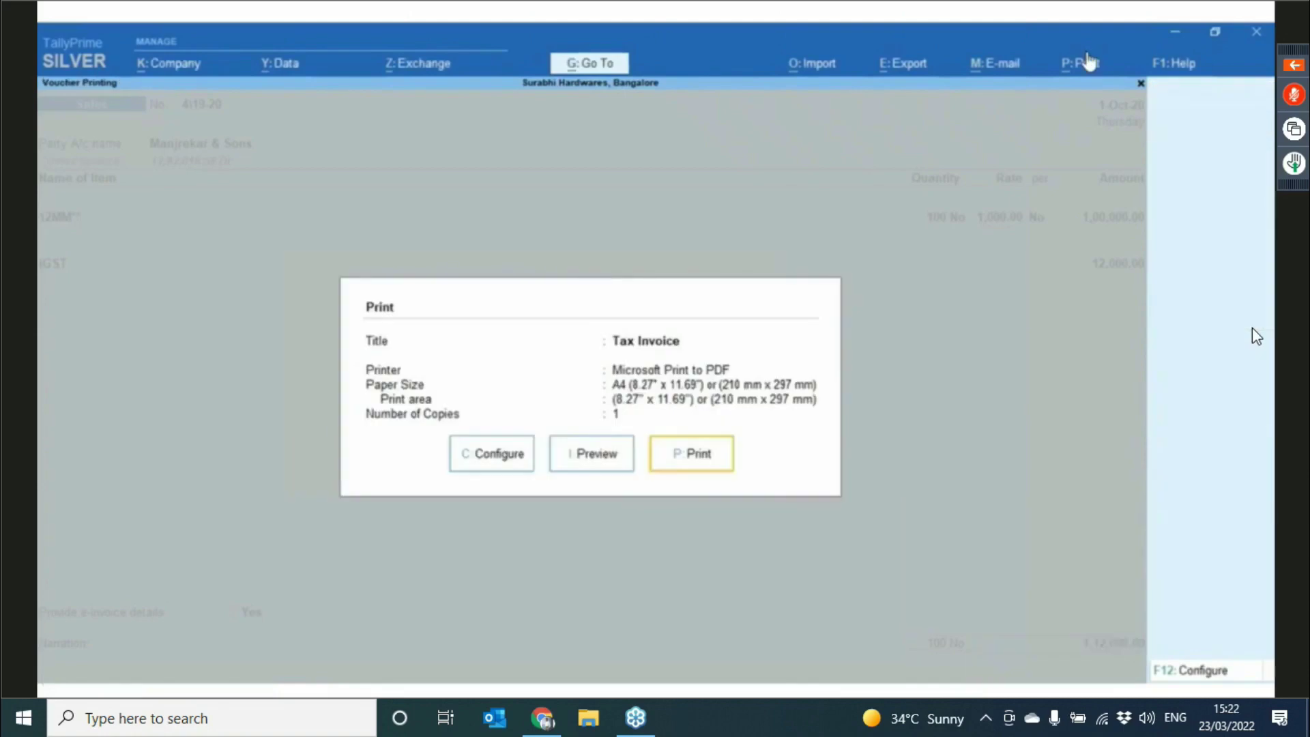
{"action": "mouse_move", "coordinate": [211, 614]}
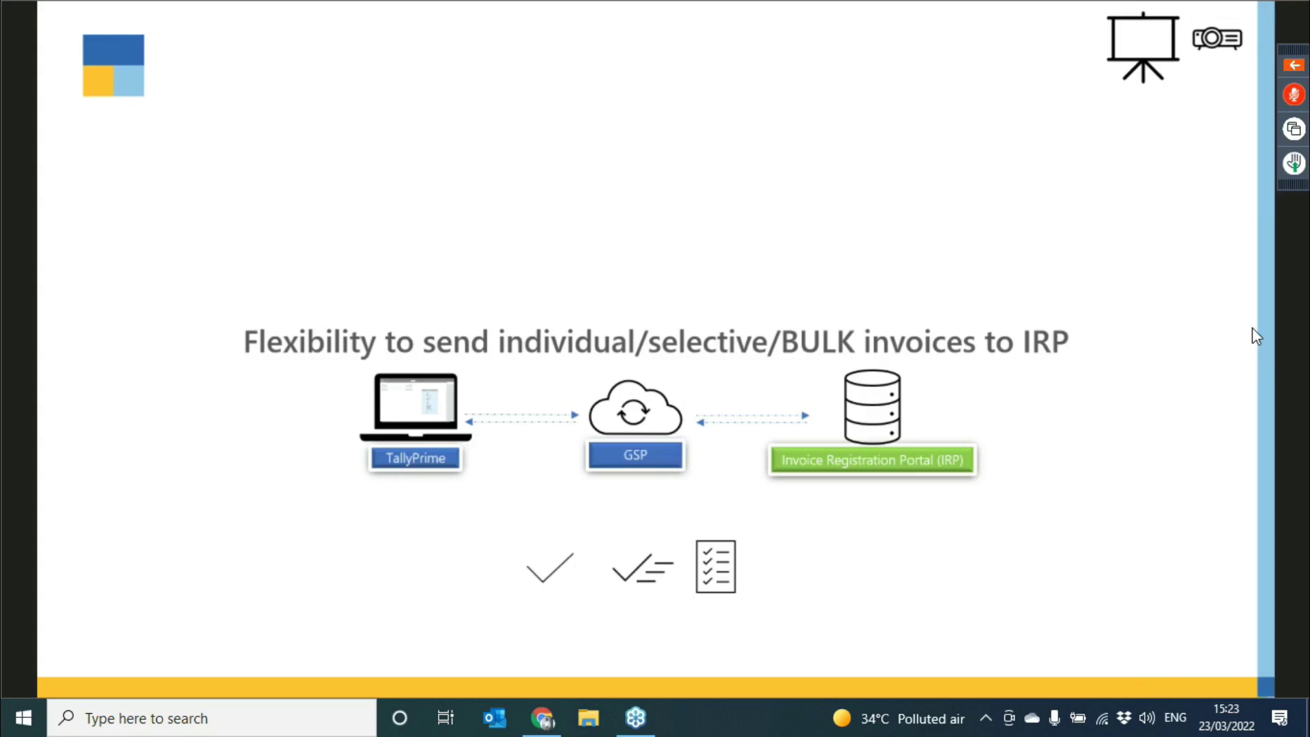
- Advance to the next slide and start the bulk upload demo video
{"action": "key", "text": "Right"}
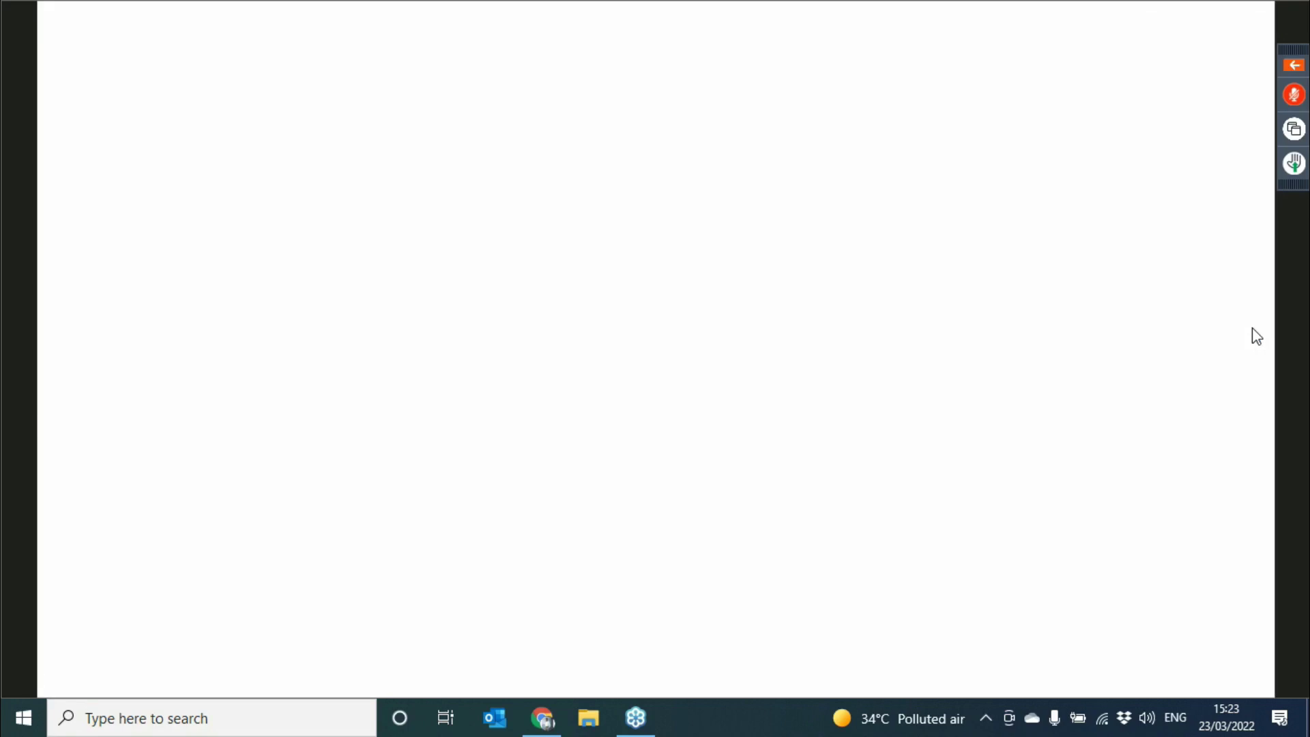
{"action": "mouse_move", "coordinate": [729, 692]}
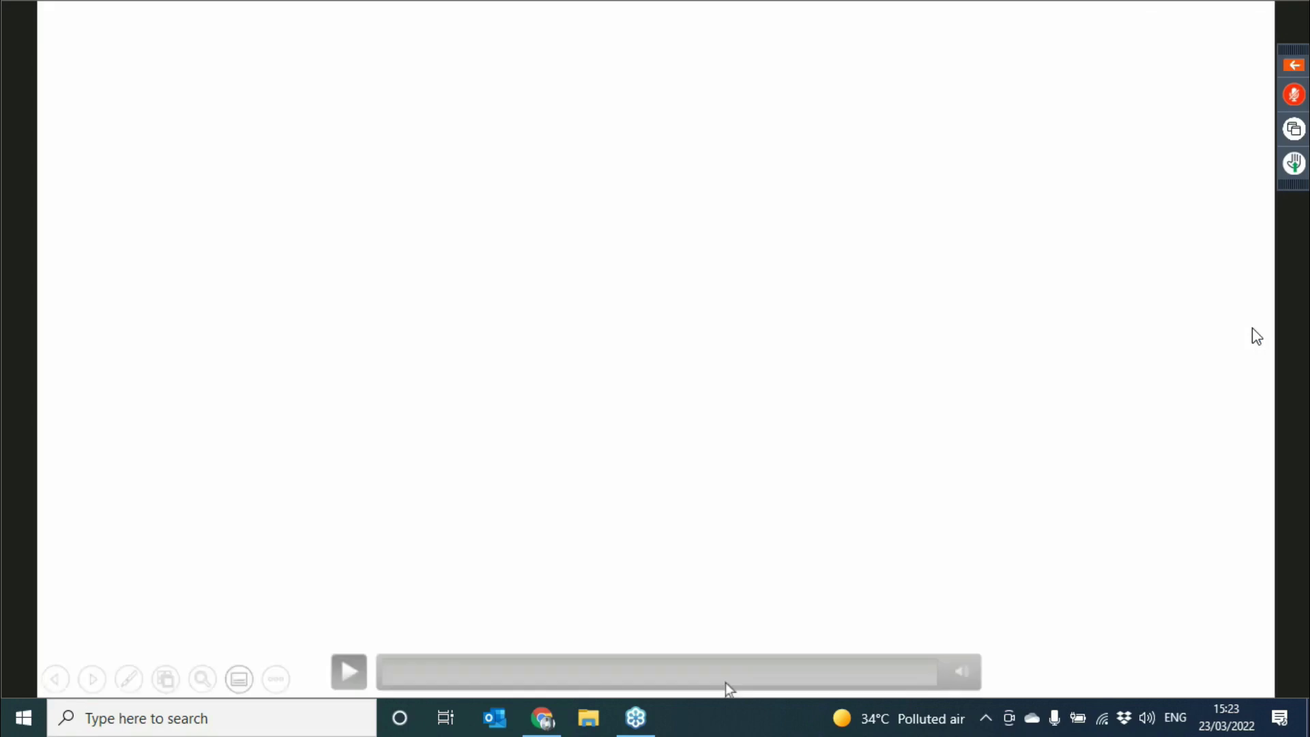
{"action": "left_click", "coordinate": [350, 674]}
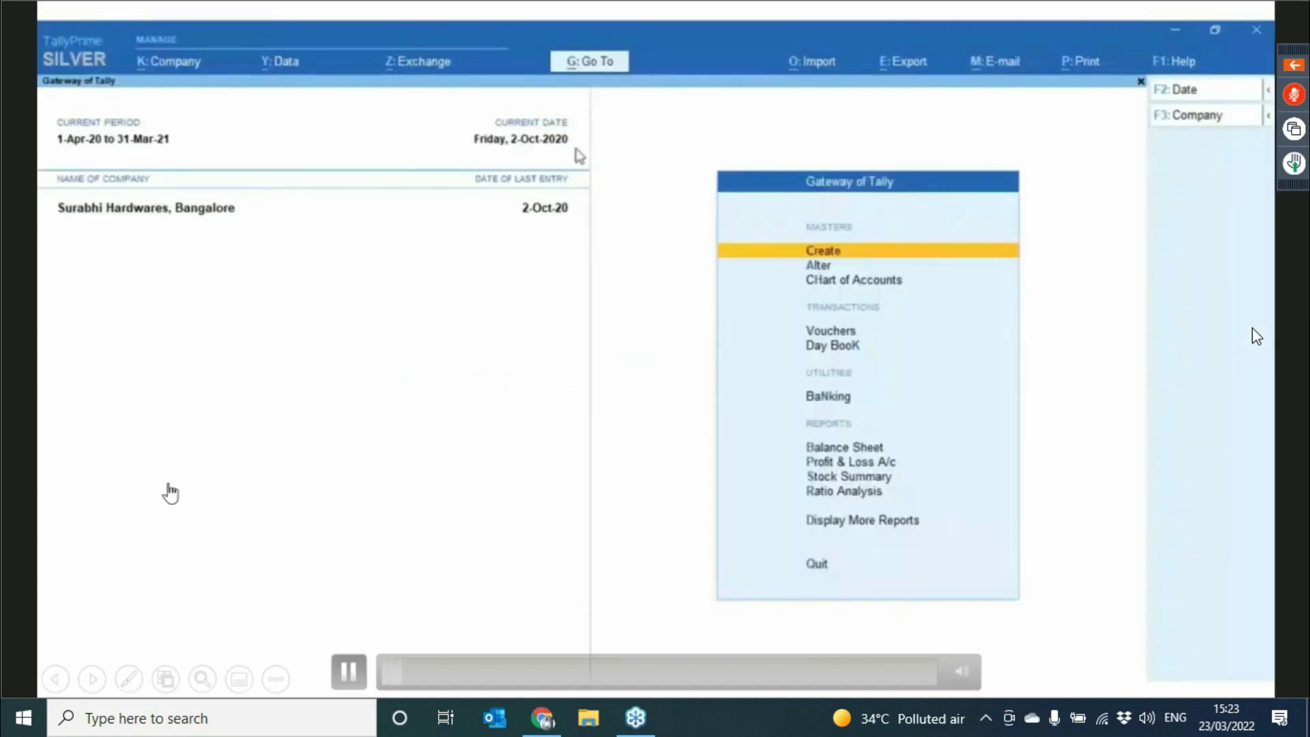
- Pause the bulk upload demo at the Gateway of Tally, then resume it
{"action": "left_click", "coordinate": [349, 670]}
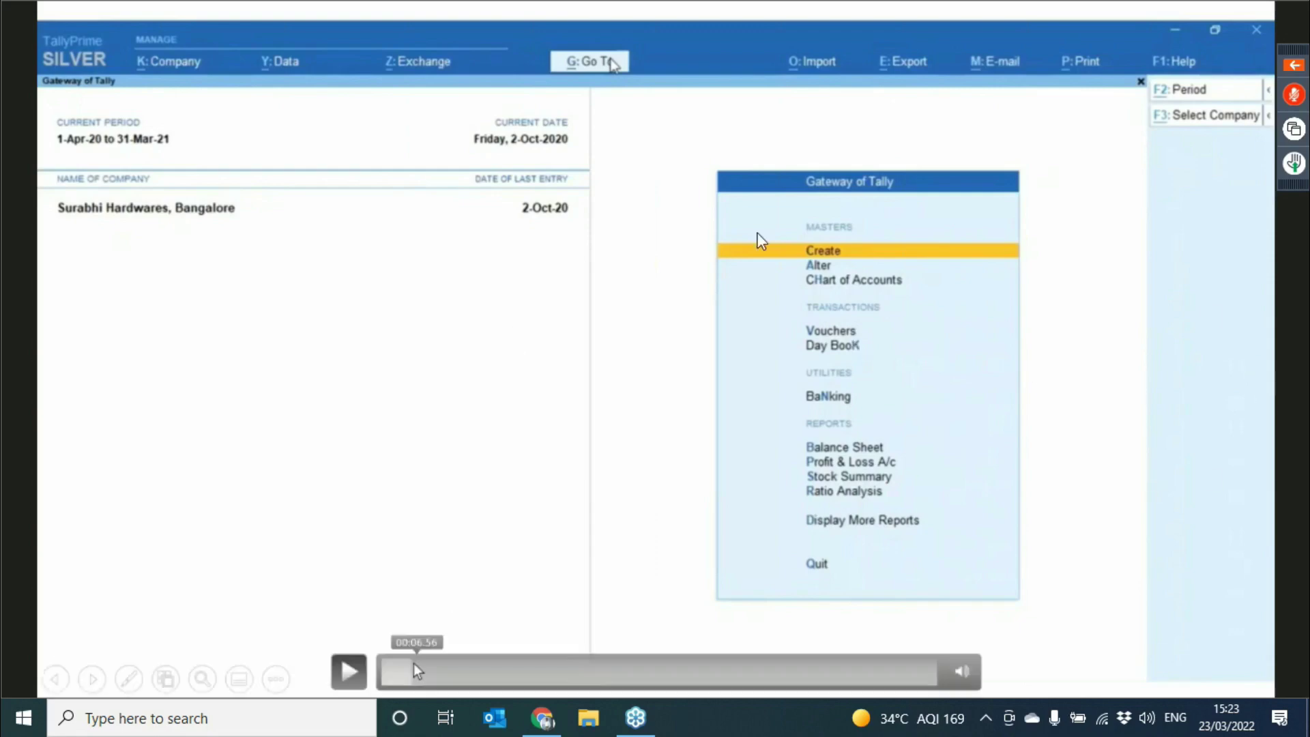
{"action": "left_click", "coordinate": [349, 672]}
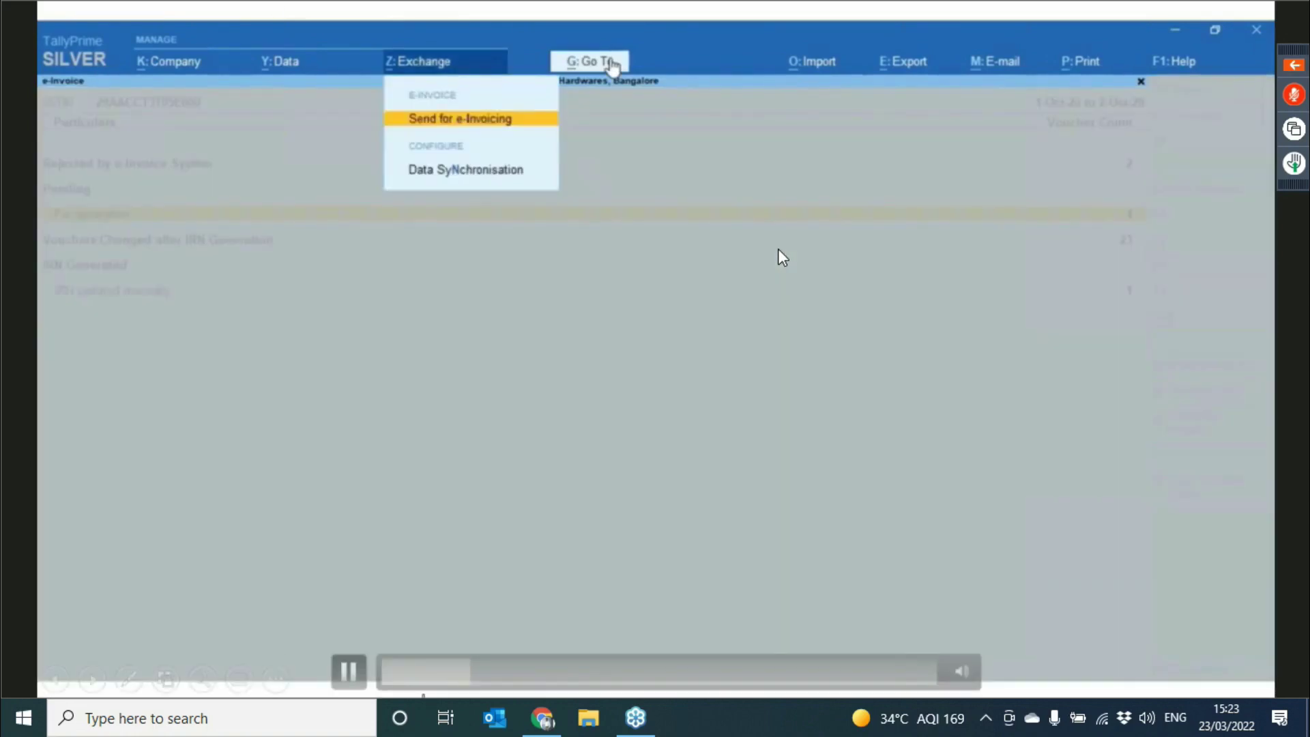
- Rewind to the plain e-Invoice report and pause on the four pending Send for e-Invoicing vouchers
{"action": "left_click", "coordinate": [71, 216]}
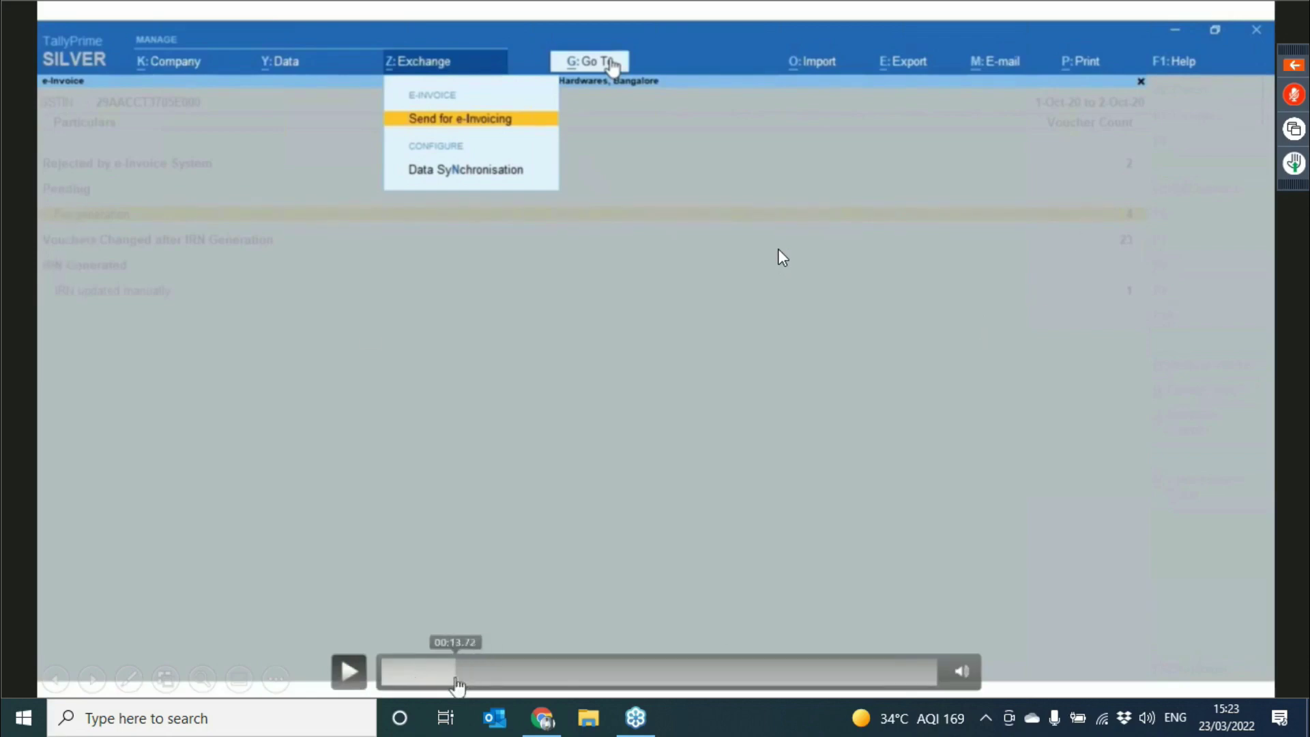
{"action": "left_click", "coordinate": [458, 684]}
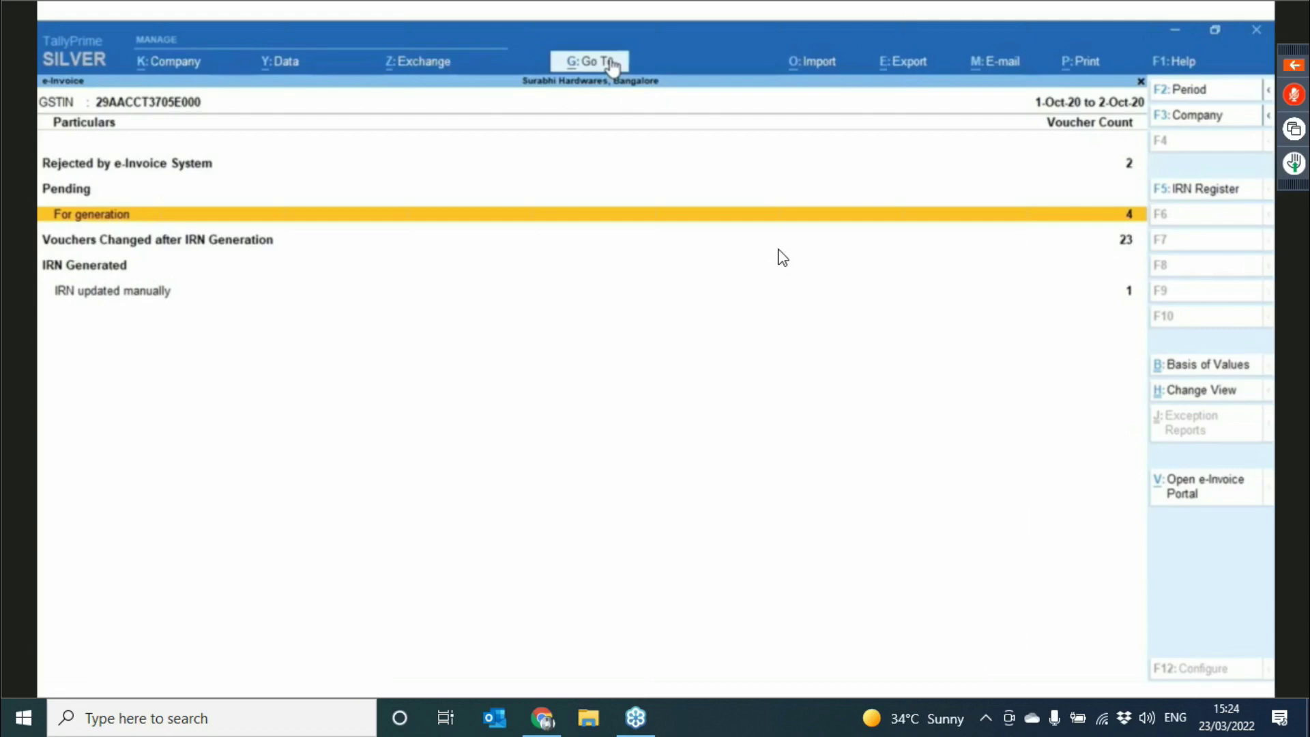
{"action": "mouse_move", "coordinate": [872, 257]}
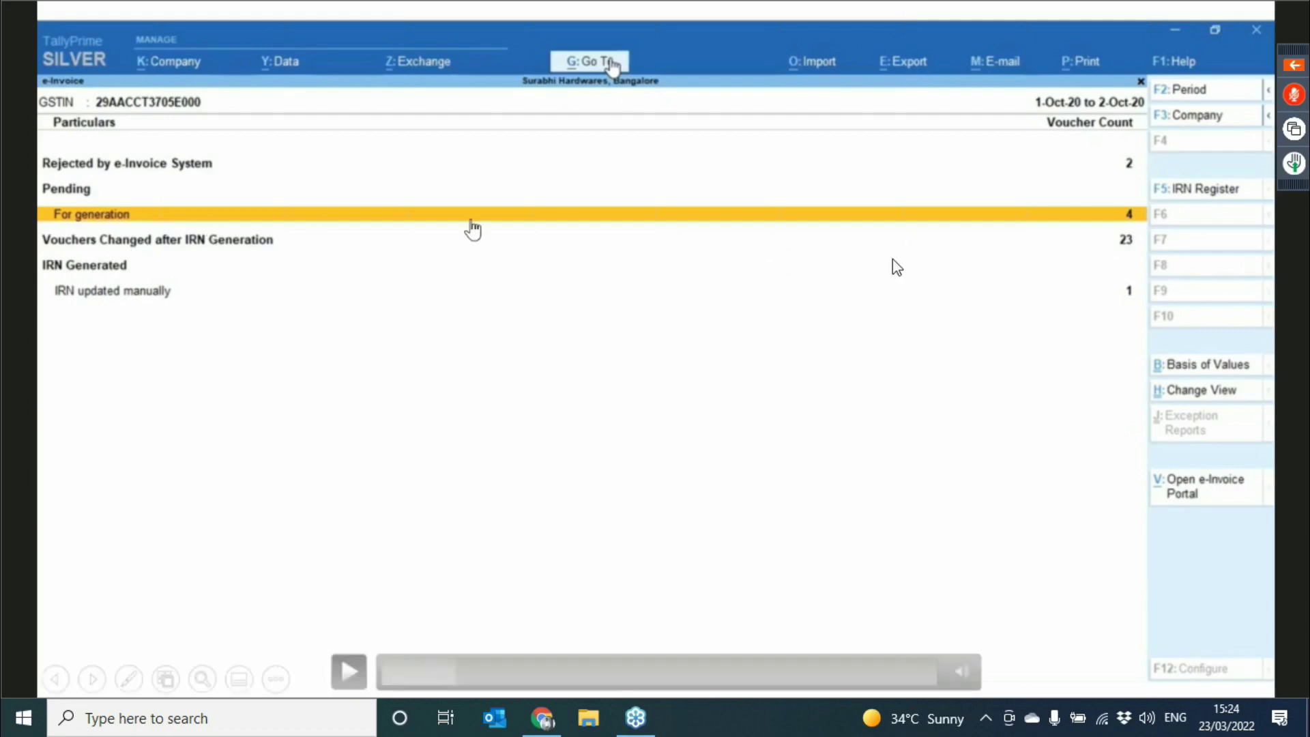
{"action": "left_click", "coordinate": [349, 672]}
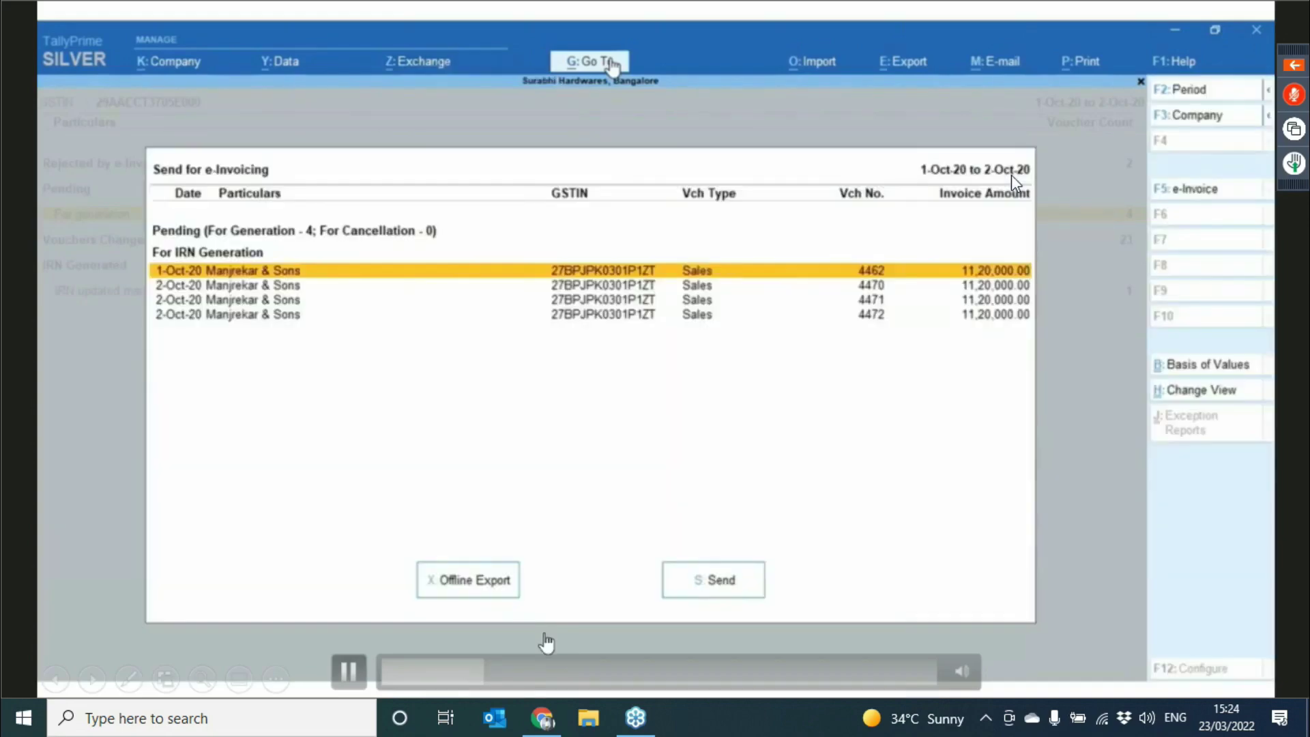
{"action": "left_click", "coordinate": [349, 671]}
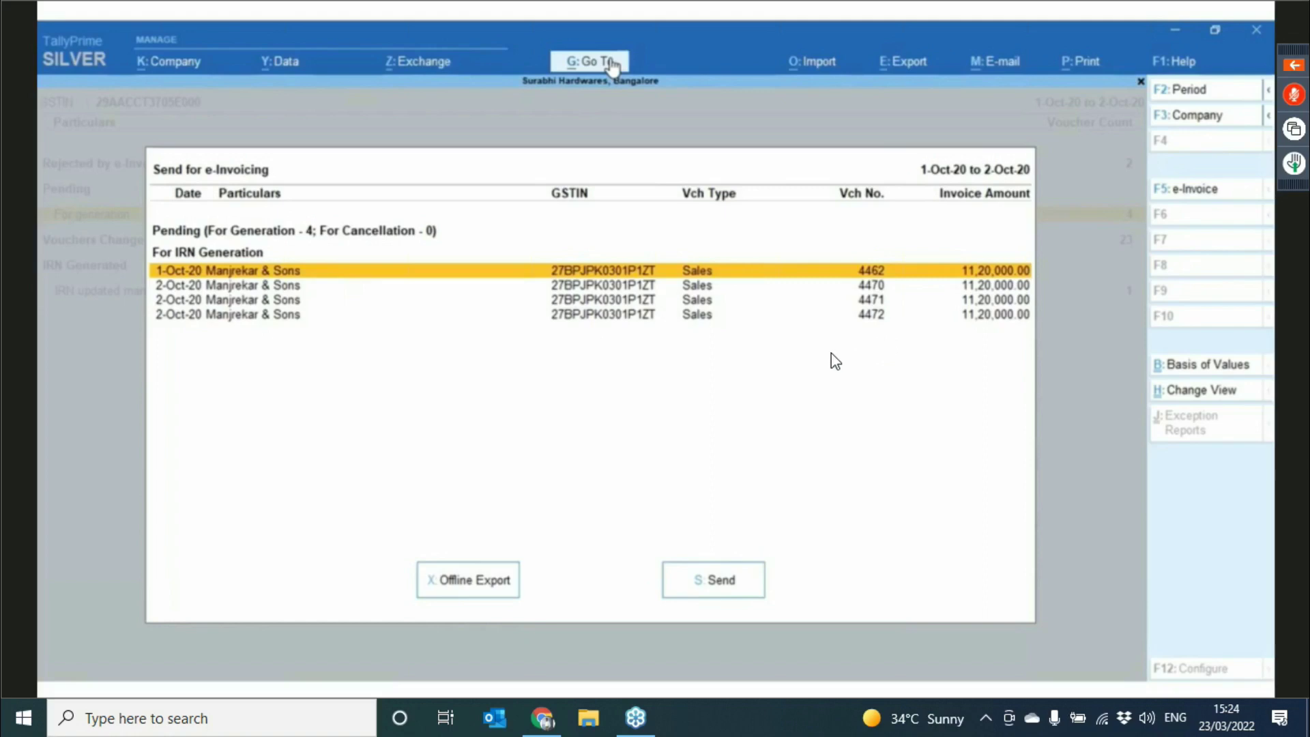
- Play the demo through the bulk send until the Exchange Summary reports 2 e-Invoices generated
{"action": "mouse_move", "coordinate": [349, 675]}
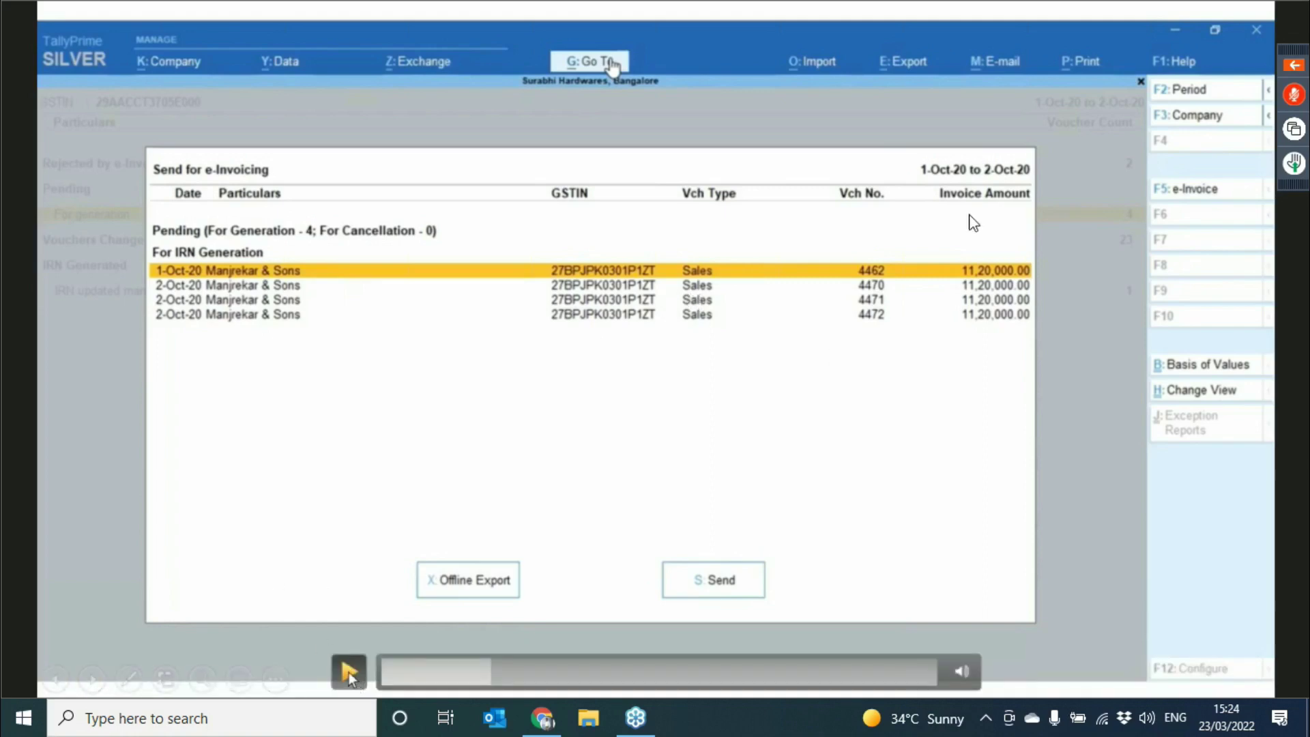
{"action": "left_click", "coordinate": [349, 676]}
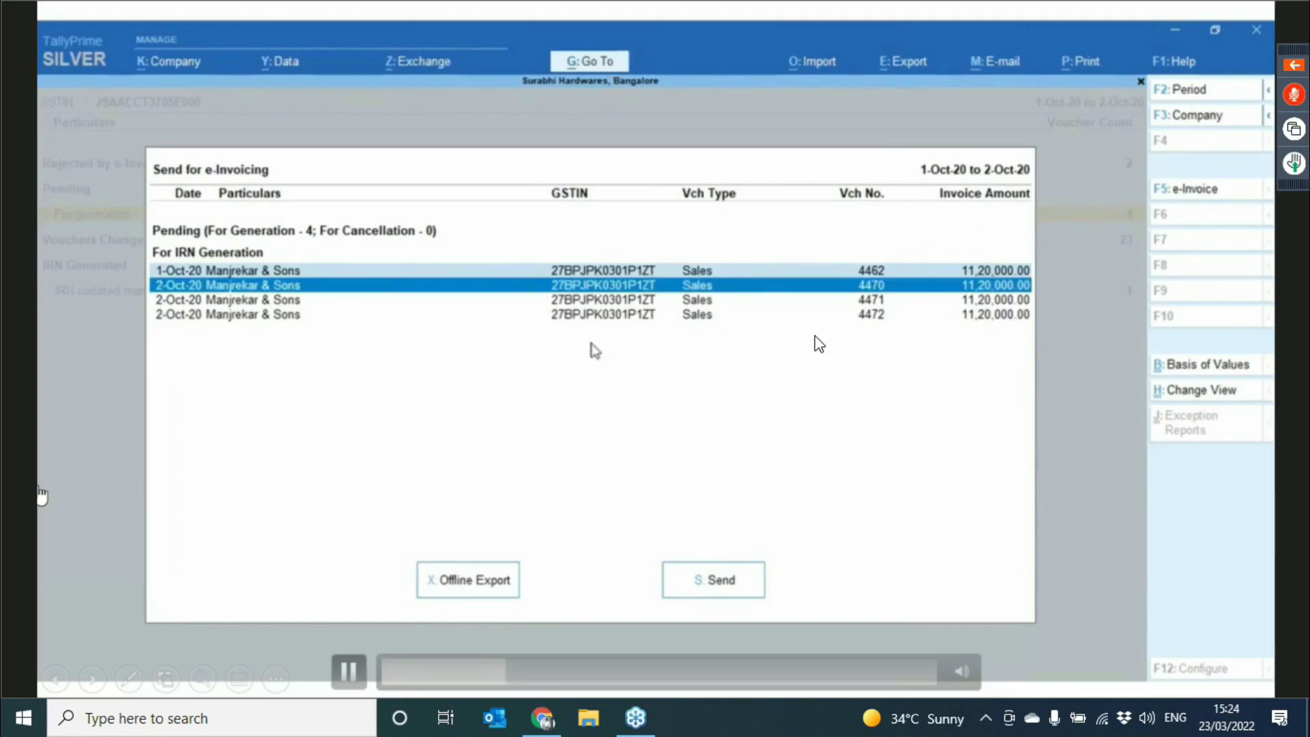
{"action": "left_click", "coordinate": [710, 581]}
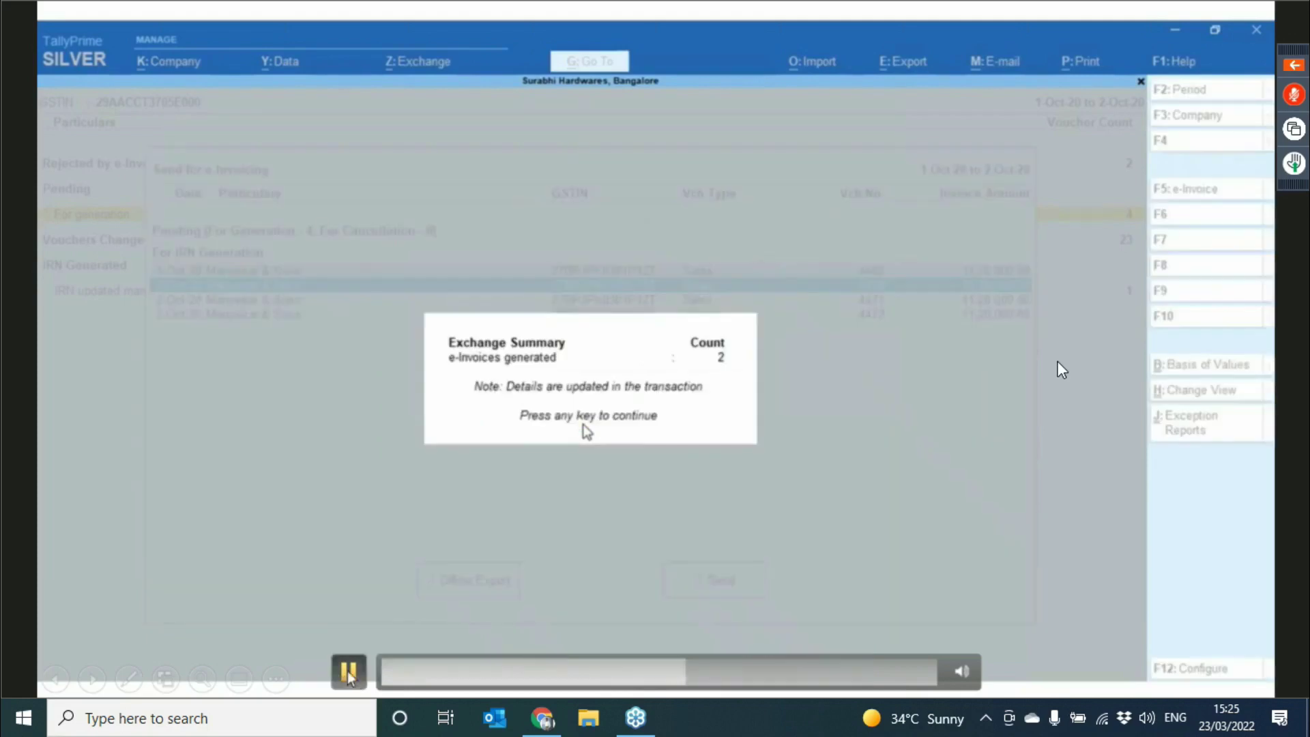
- Step the demo past the send confirmation and summary until the report shows 4 IRNs generated, 2 rejected
{"action": "left_click", "coordinate": [349, 672]}
{"action": "left_click", "coordinate": [350, 674]}
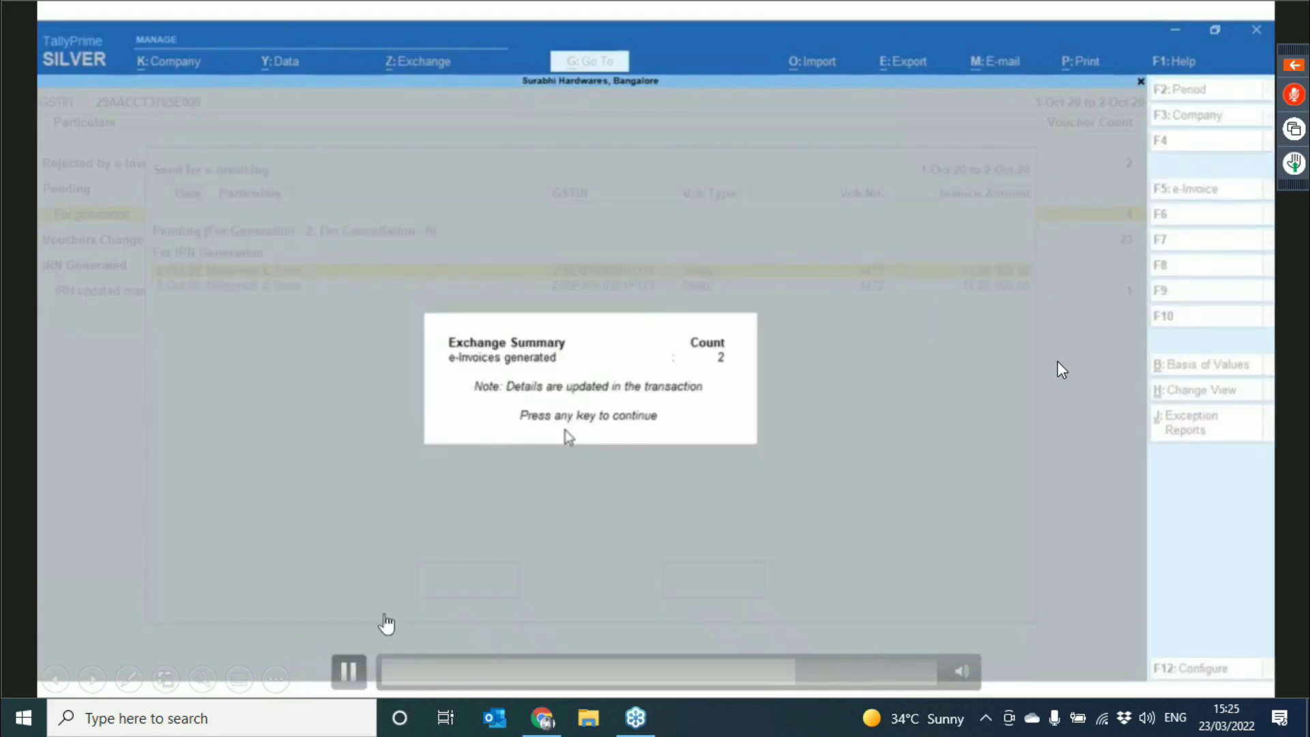
{"action": "left_click", "coordinate": [348, 674]}
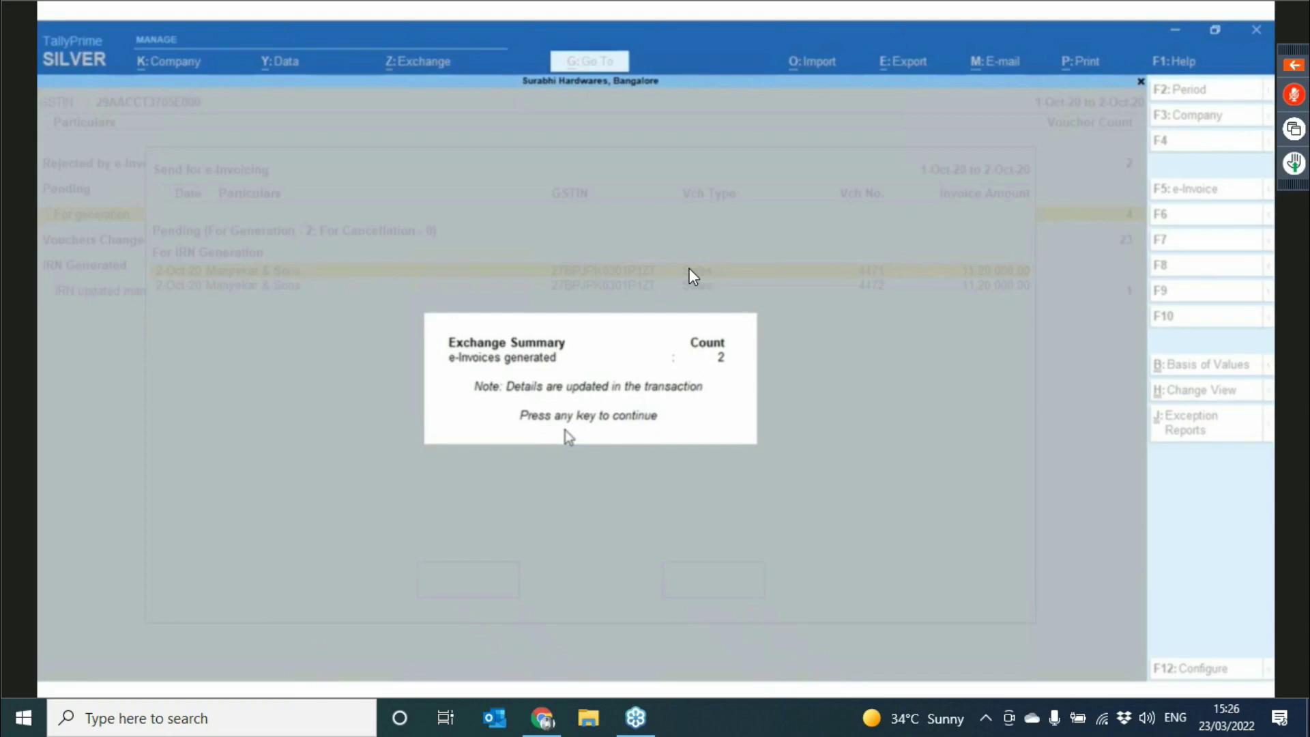
{"action": "mouse_move", "coordinate": [348, 674]}
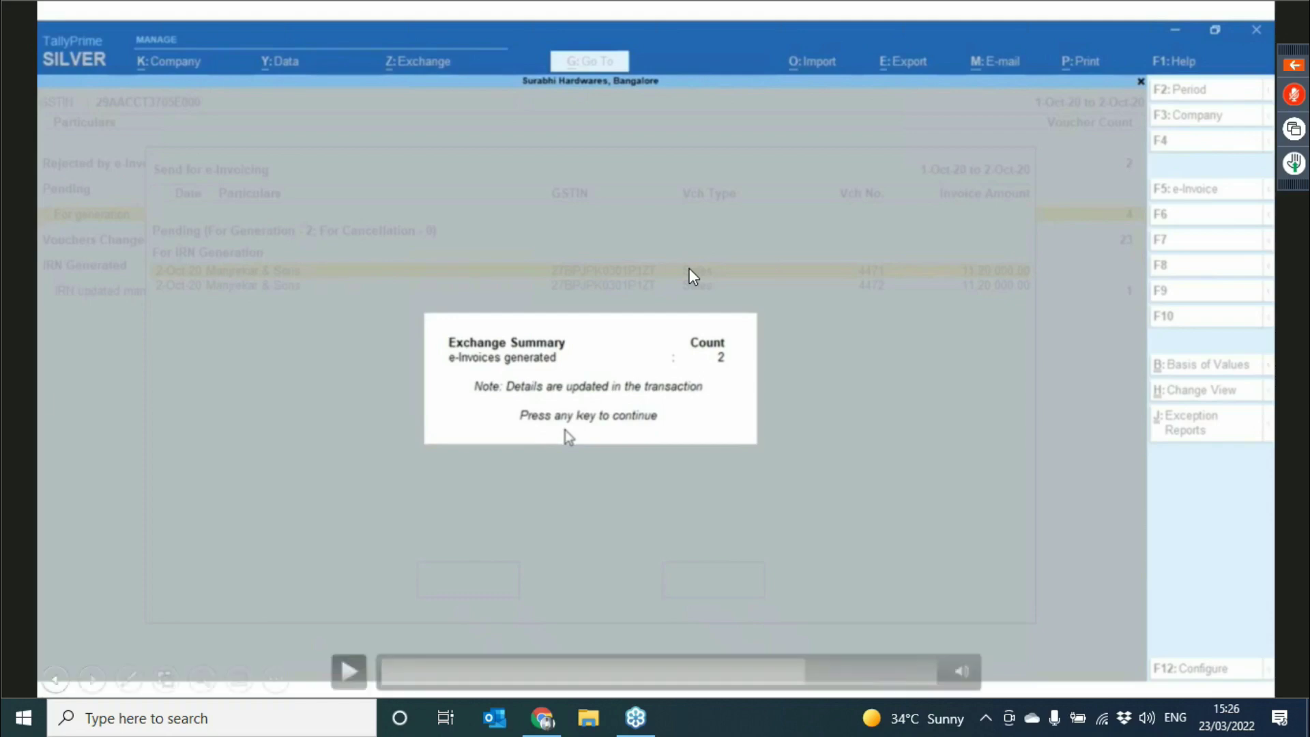
{"action": "left_click", "coordinate": [348, 675]}
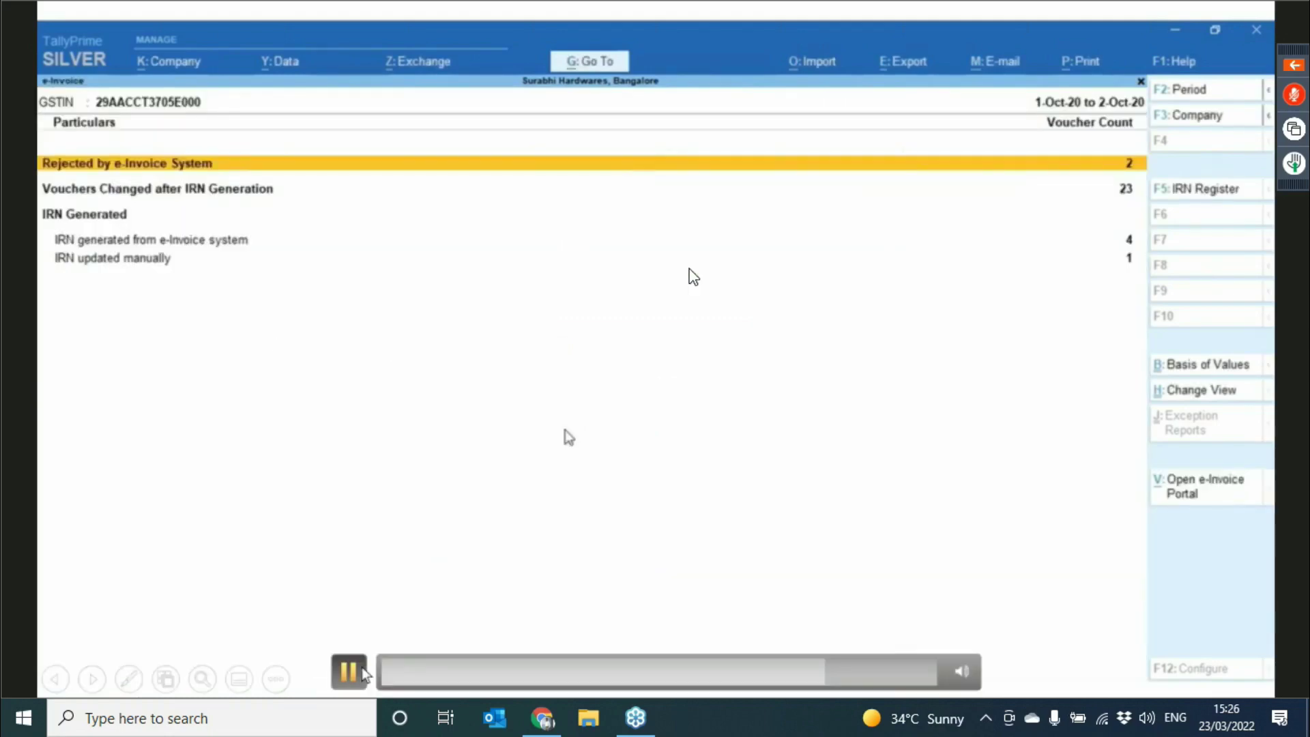
- Play the demo into the Voucher Register listing Sales vouchers 4462, 4470, 4471 and 4472
{"action": "left_click", "coordinate": [348, 676]}
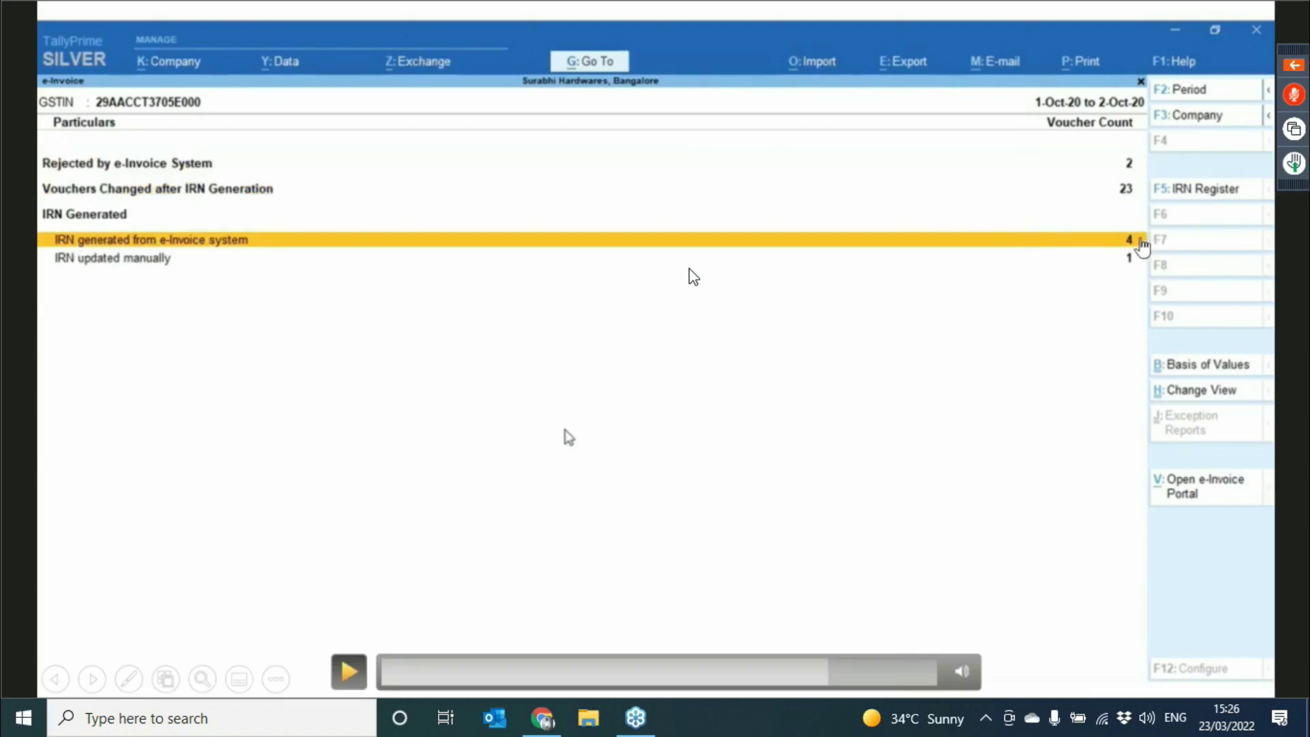
{"action": "left_click", "coordinate": [345, 666]}
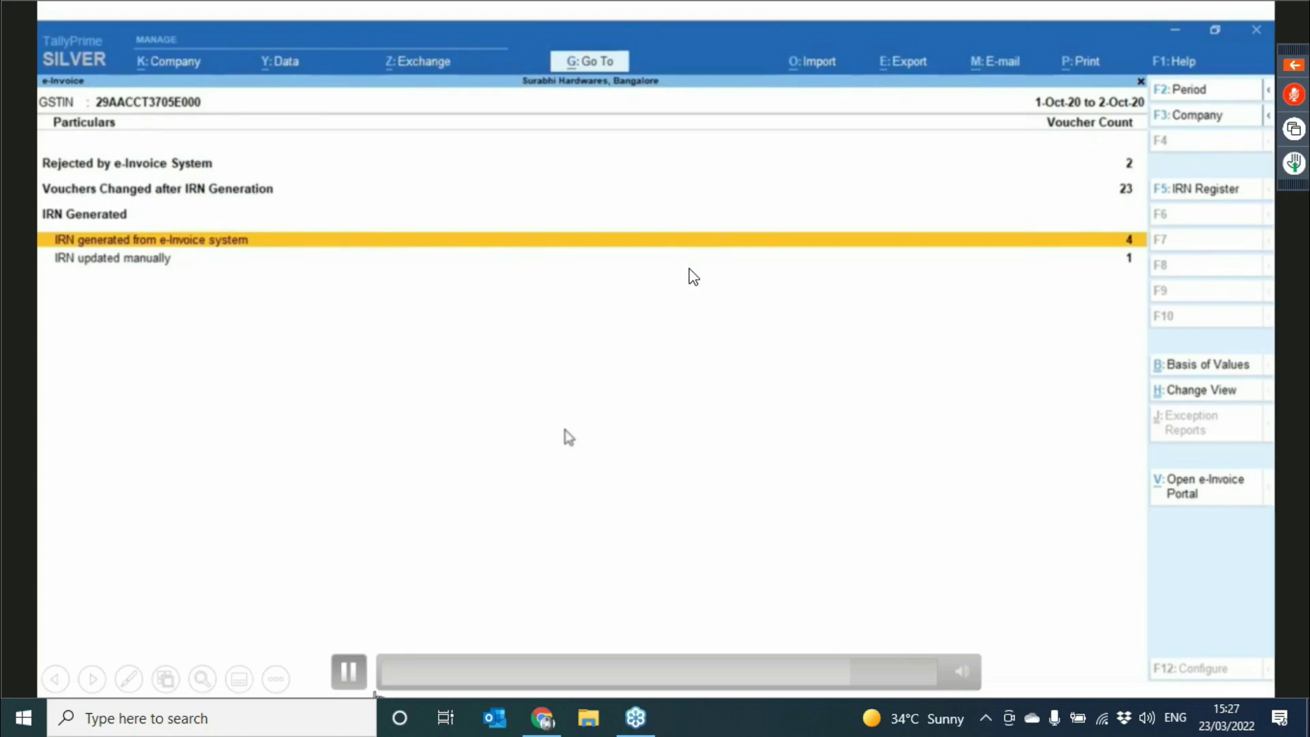
{"action": "left_click", "coordinate": [308, 487]}
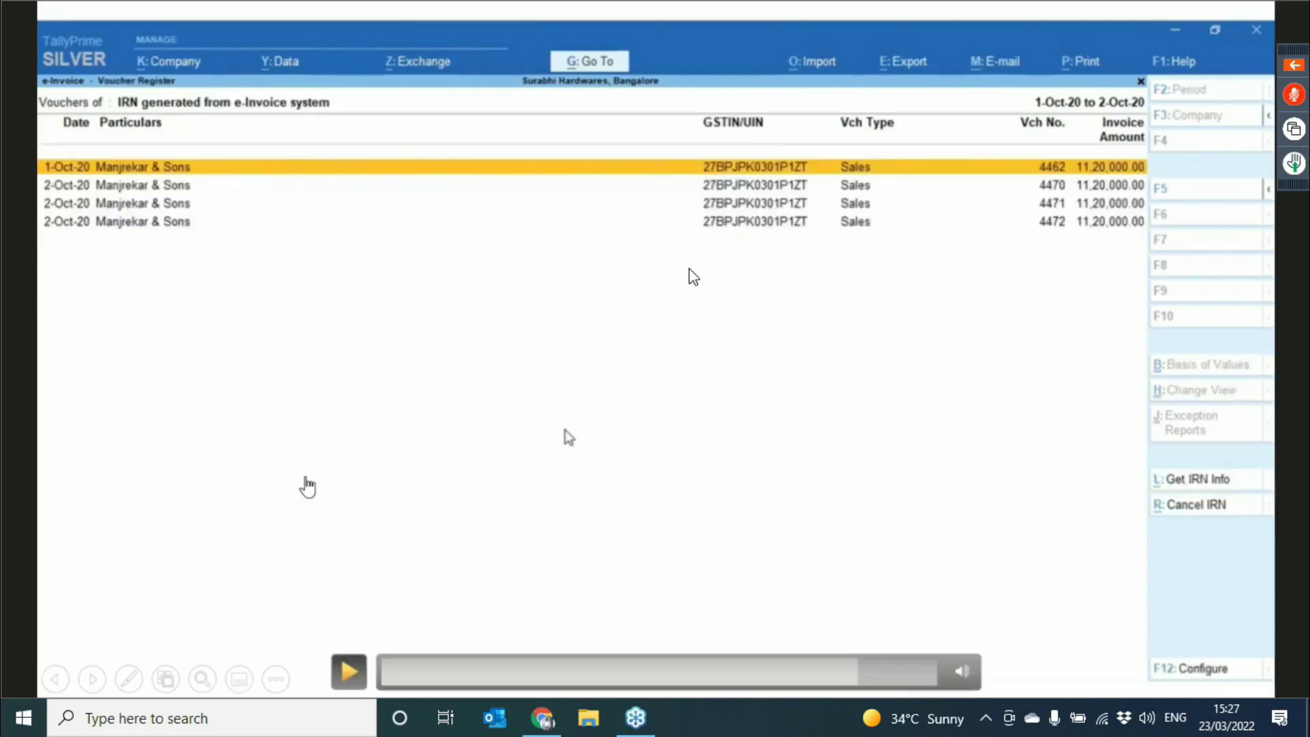
- Seek the demo back to the register's Ack No., IRN and IRN Generation Date view, then continue
{"action": "left_click", "coordinate": [307, 486]}
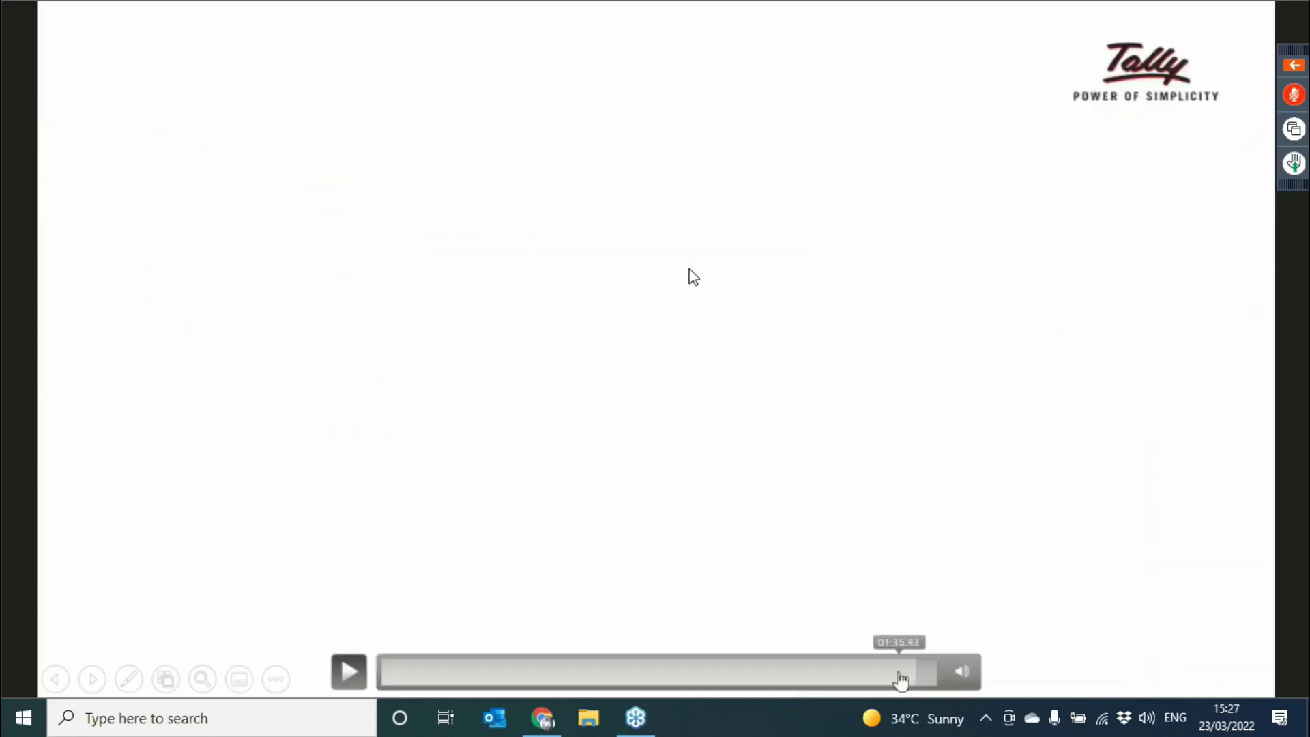
{"action": "left_click", "coordinate": [901, 679]}
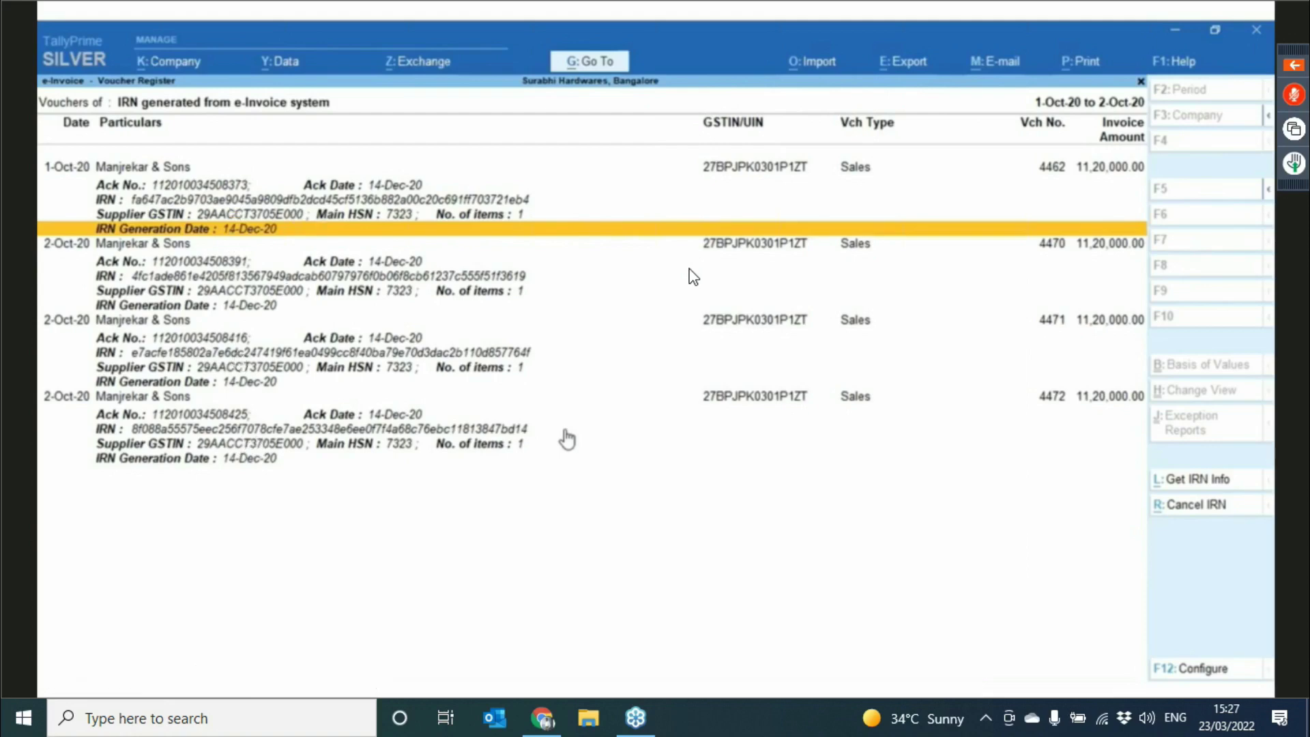
{"action": "mouse_move", "coordinate": [718, 320]}
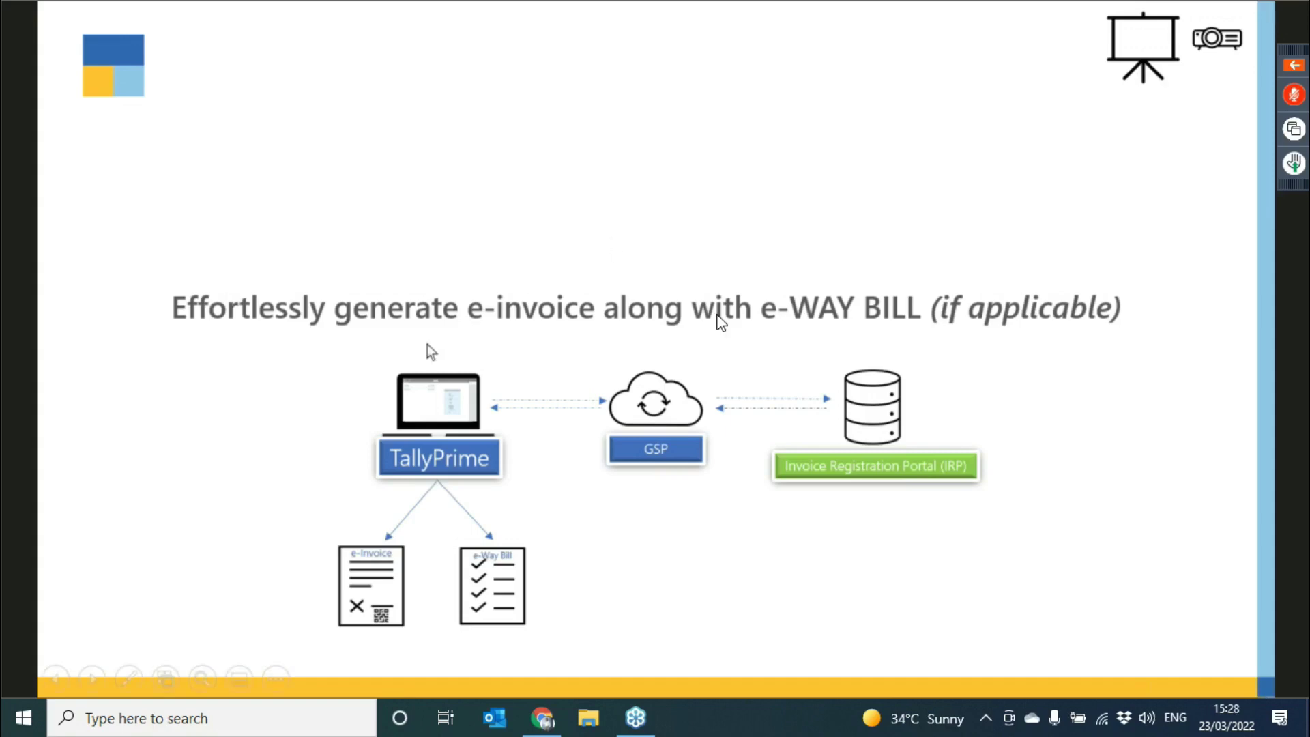
- Advance to the next slide and start the demo of the 59,000.00 HP Envy 13" sales voucher
{"action": "left_click", "coordinate": [642, 333]}
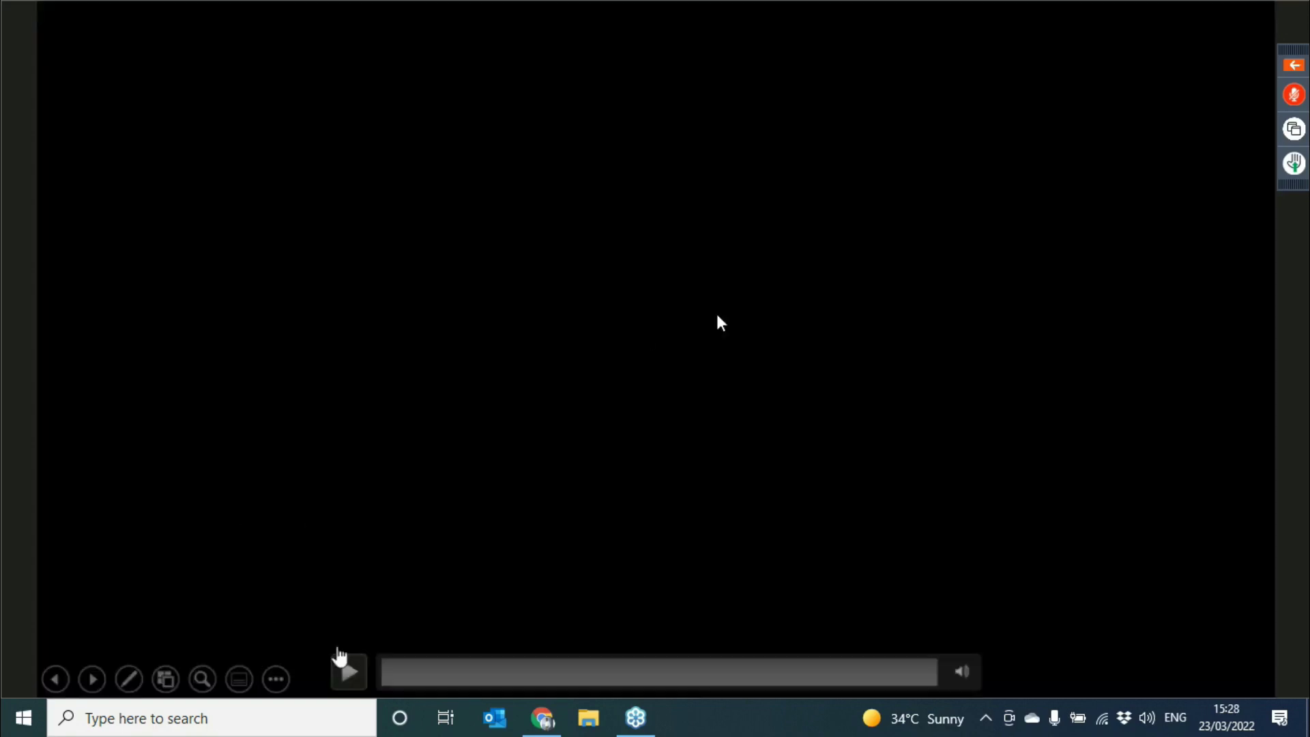
{"action": "left_click", "coordinate": [349, 672]}
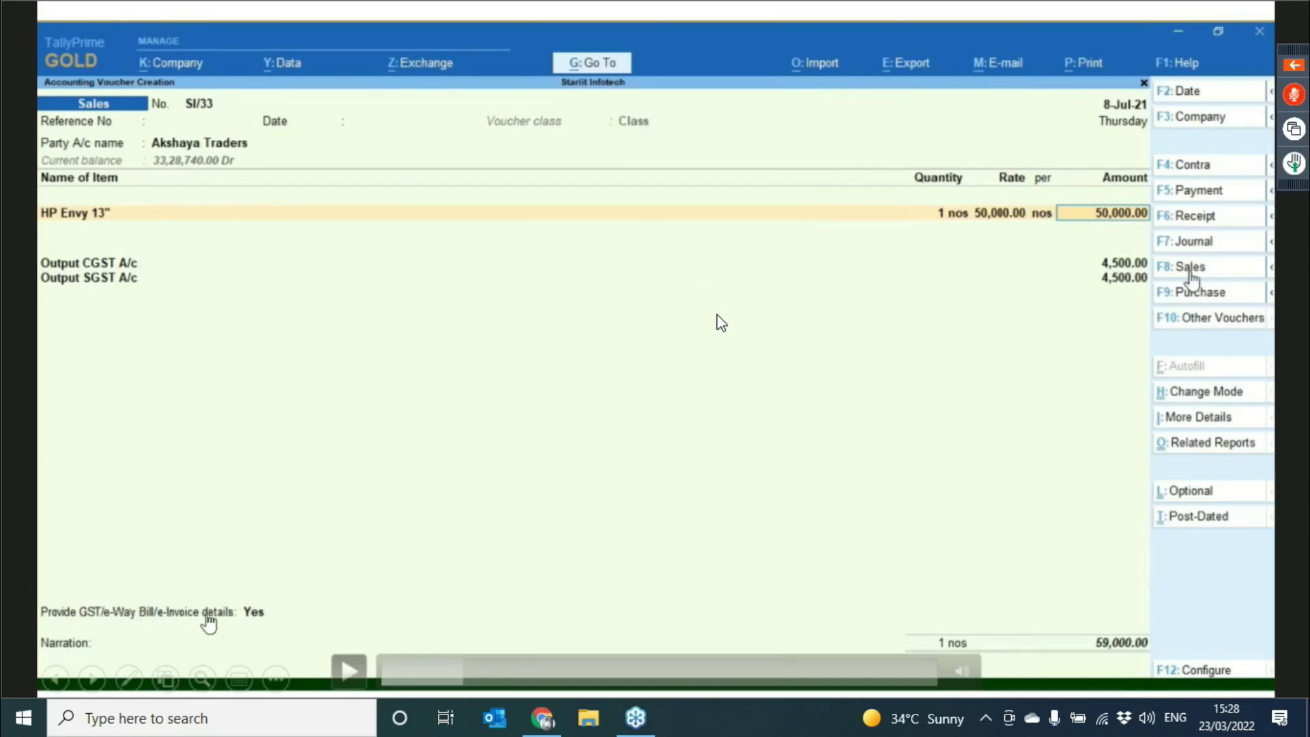
- Play the demo past the Bengaluru address details to e-Way Bill Additional Details (Supply, Tax Invoice, 8 km)
{"action": "left_click", "coordinate": [348, 671]}
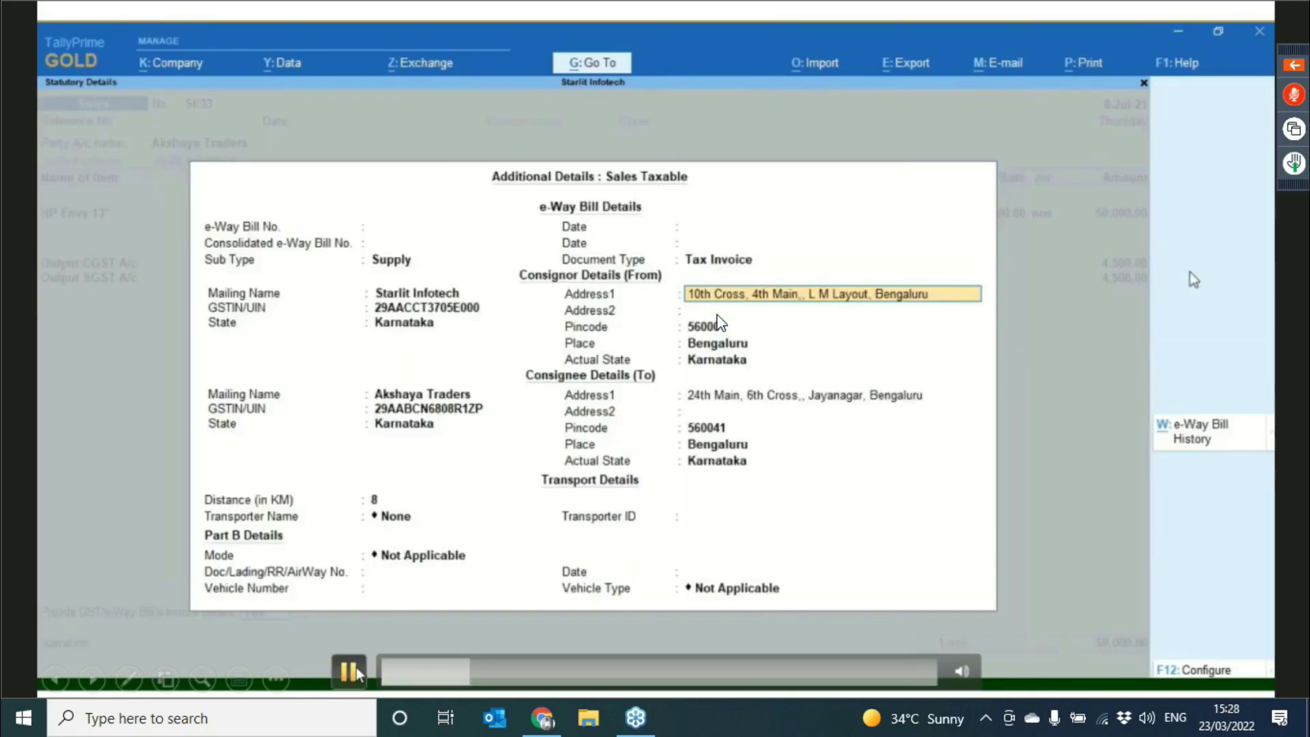
{"action": "left_click", "coordinate": [349, 671]}
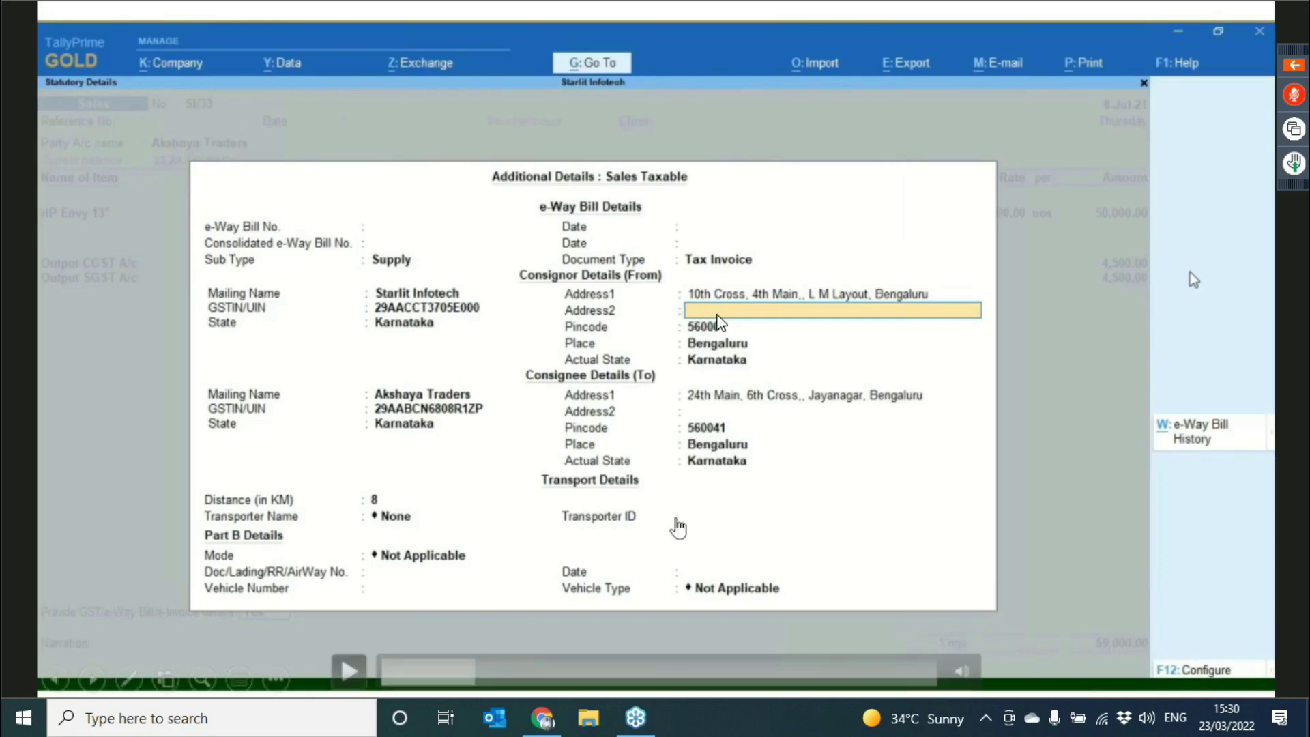
{"action": "left_click", "coordinate": [351, 672]}
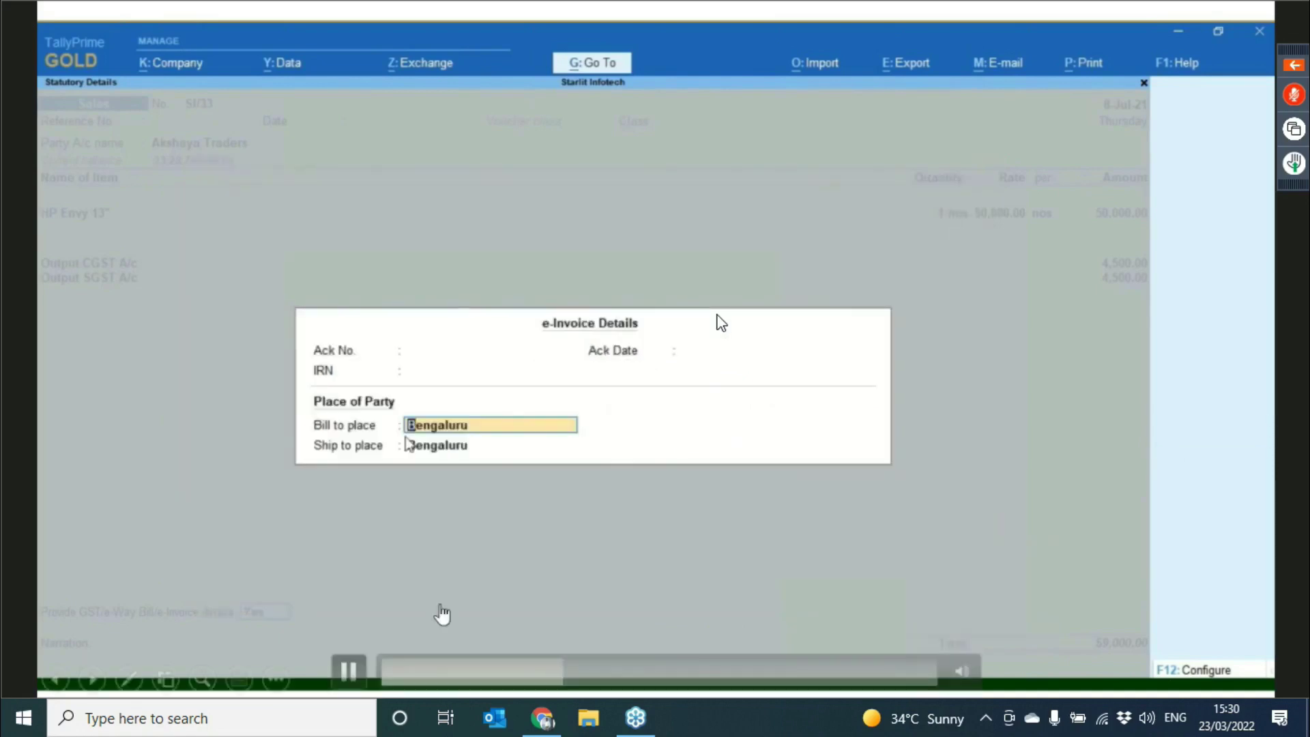
{"action": "left_click", "coordinate": [345, 674]}
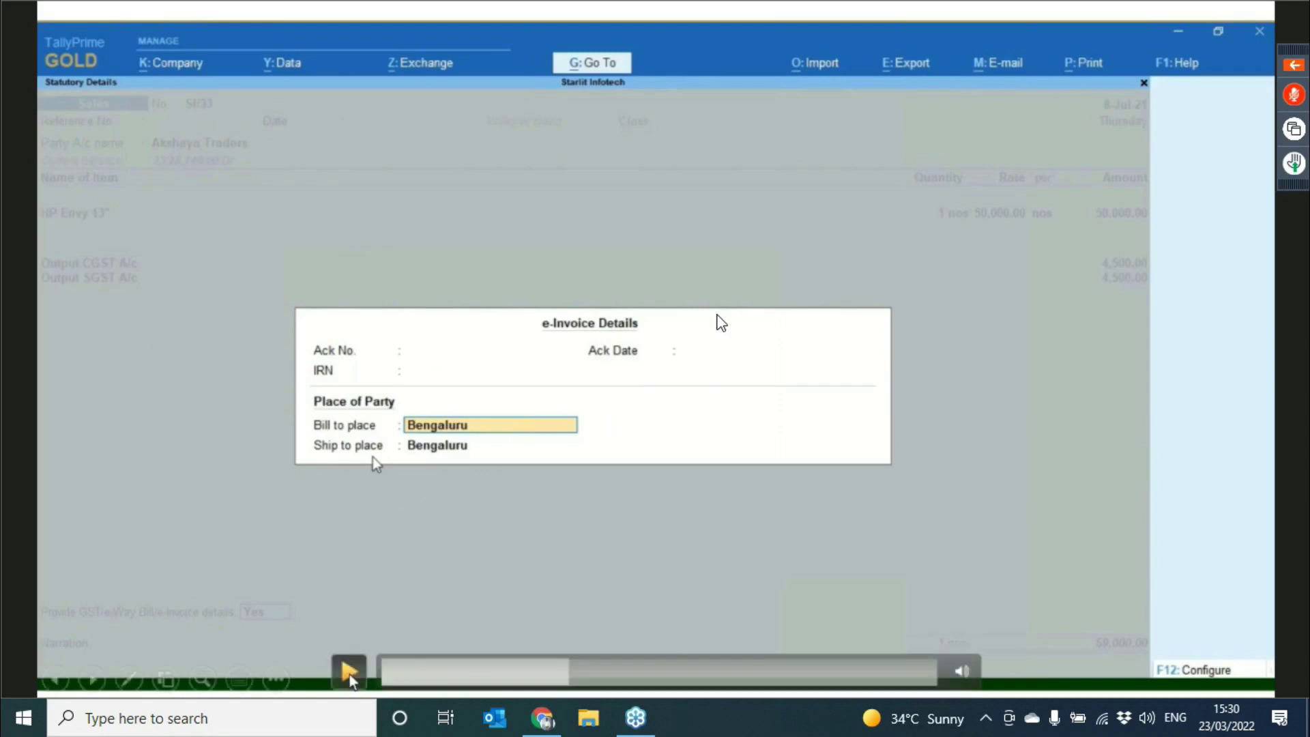
{"action": "left_click", "coordinate": [350, 671]}
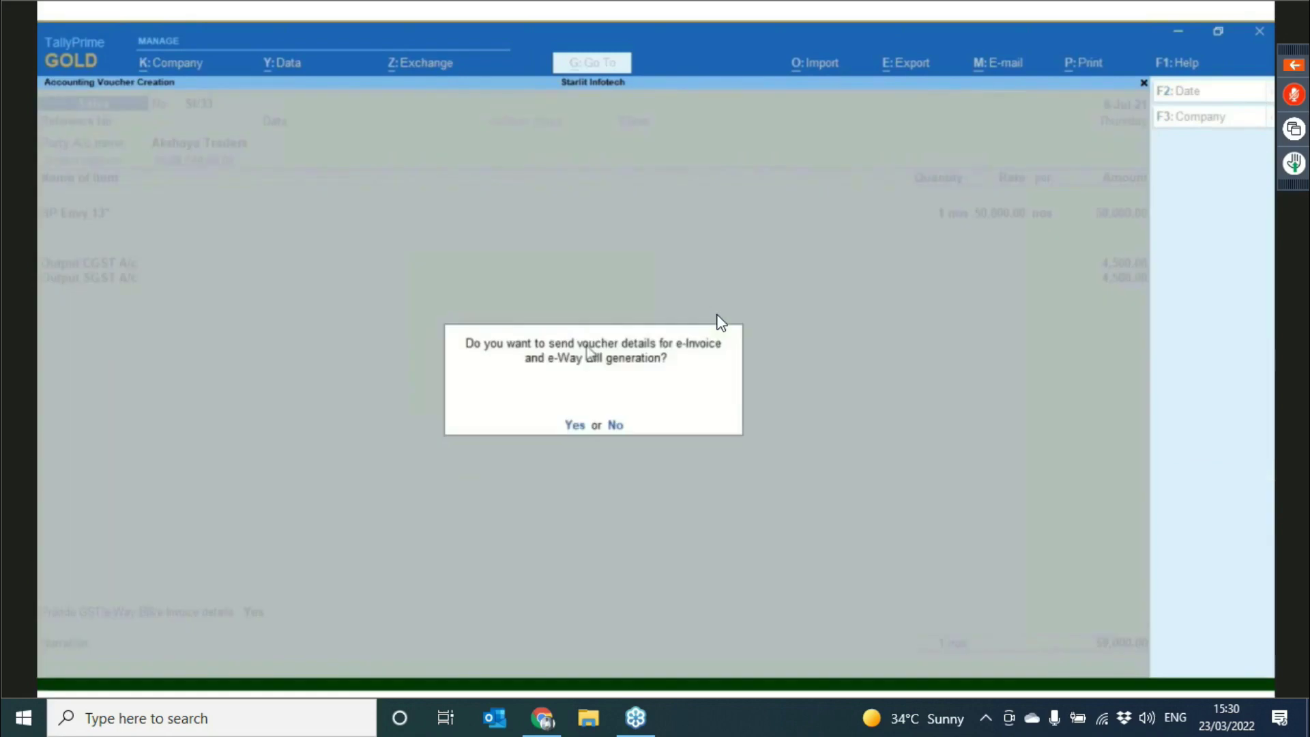
- Play the demo past the send-for-e-Invoice prompt to the e-Invoice Login window
{"action": "left_click", "coordinate": [624, 367]}
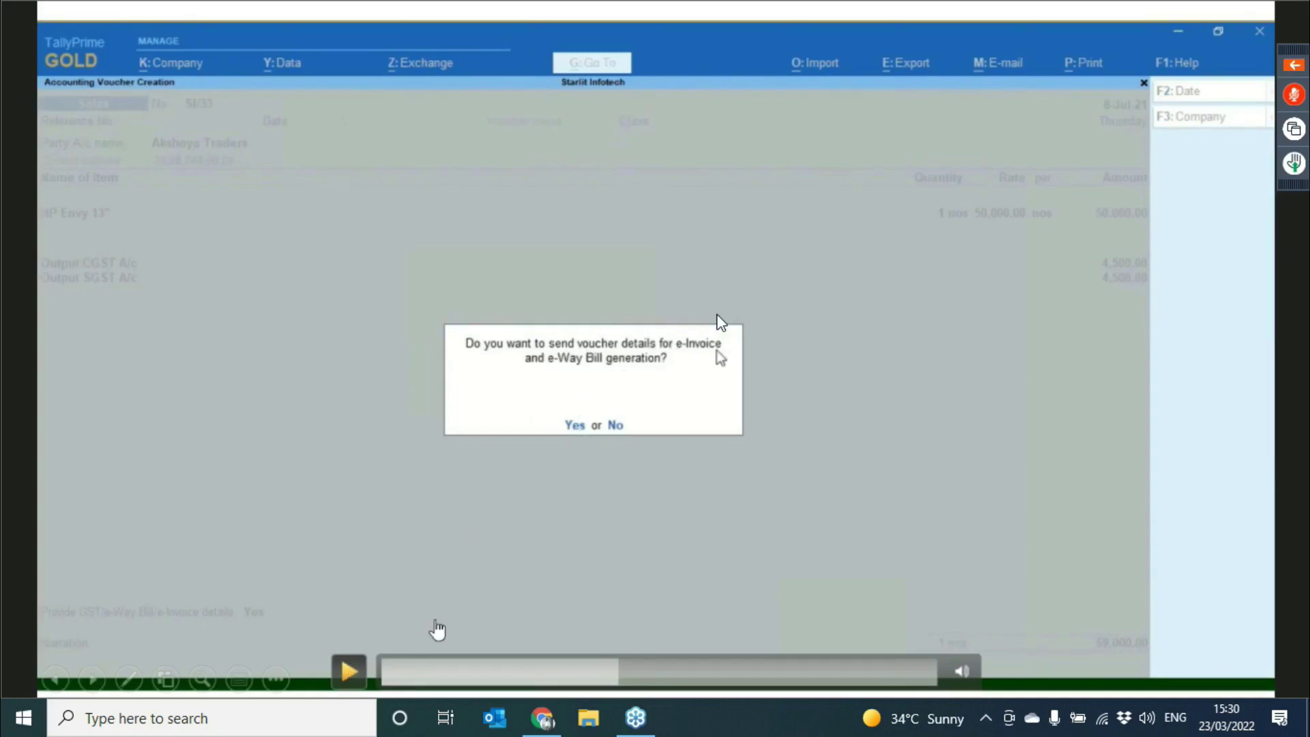
{"action": "left_click", "coordinate": [348, 670]}
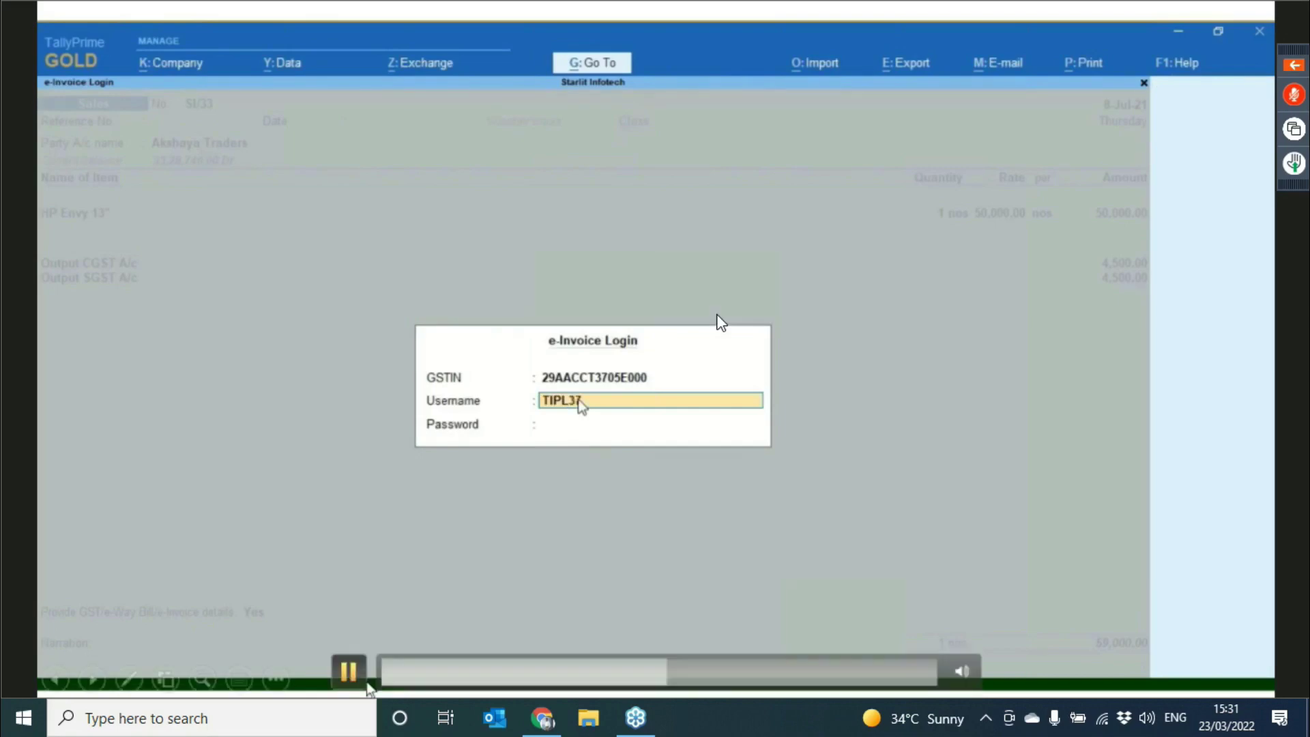
- Play the demo from the login to the Tax Invoice preview with IRN, Ack Date 8-Jul-21 and QR code
{"action": "left_click", "coordinate": [349, 670]}
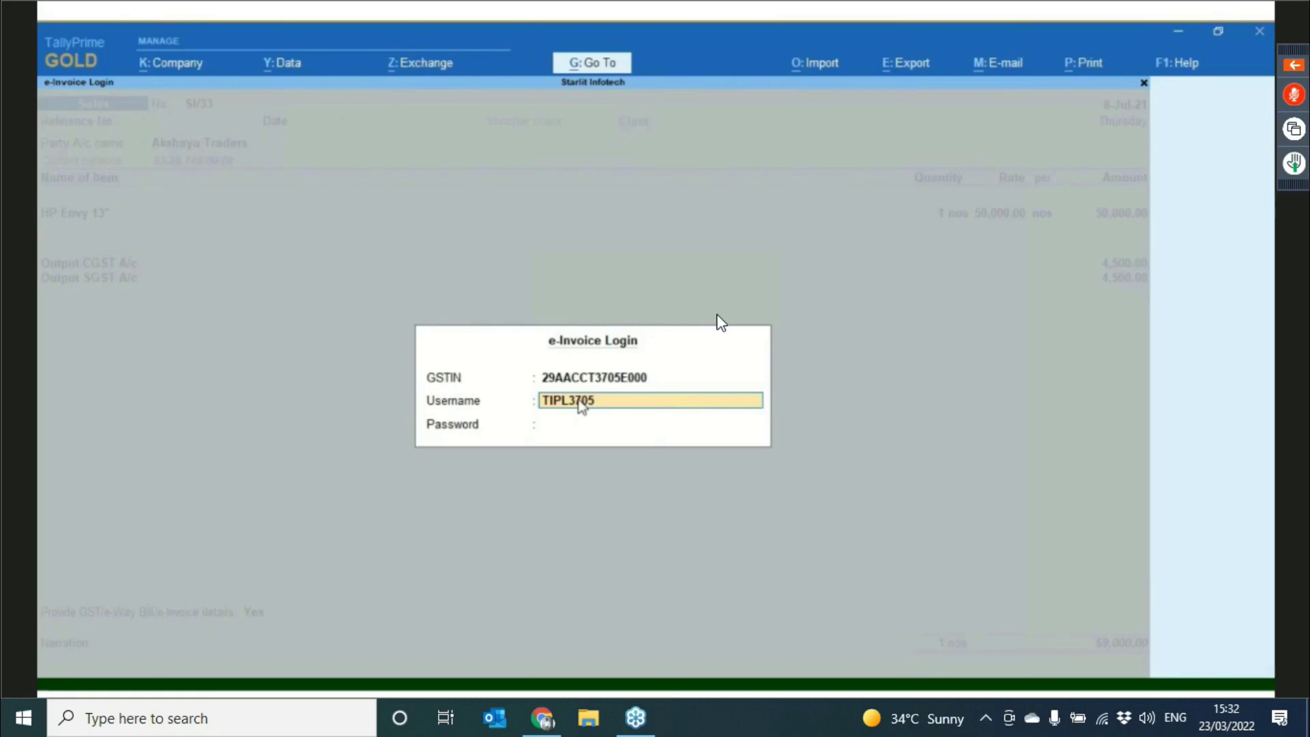
{"action": "left_click", "coordinate": [347, 673]}
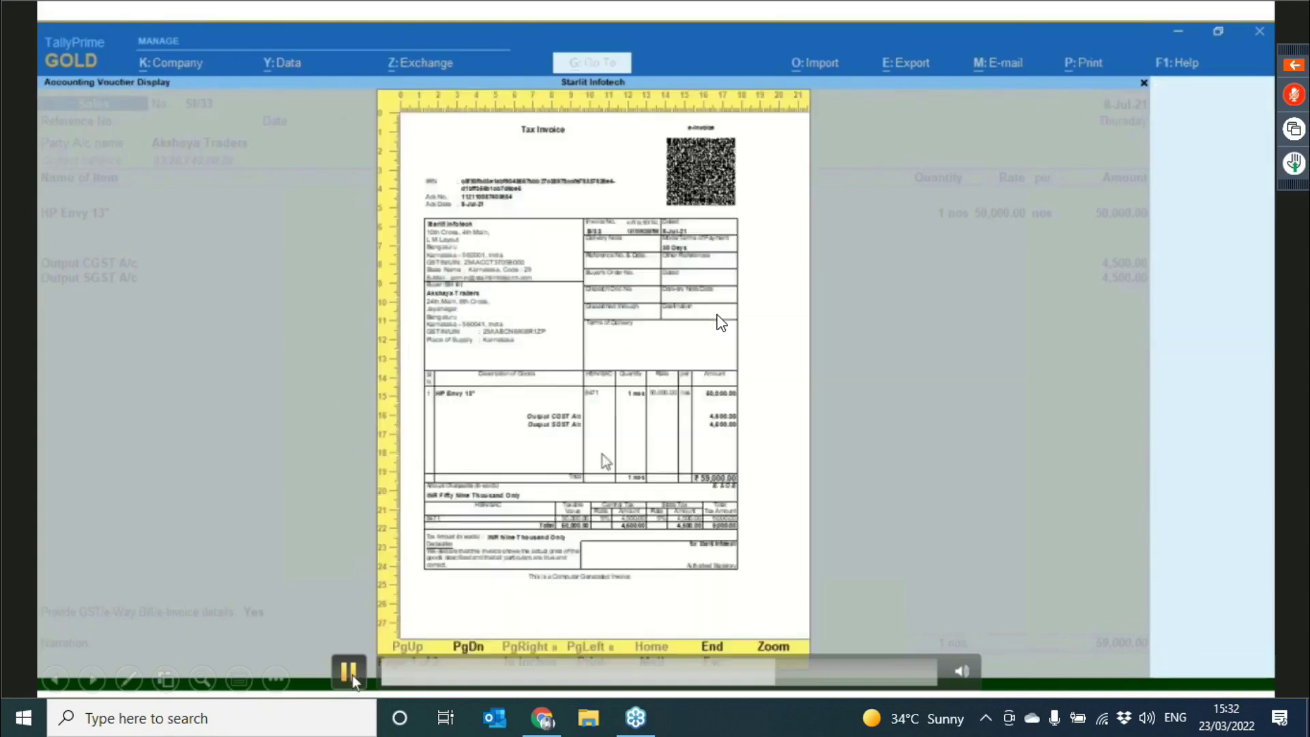
- Play on to the e-Way Bill page: Road mode, 8 KM, valid until 9-Jul-21 11:59 PM
{"action": "left_click", "coordinate": [349, 672]}
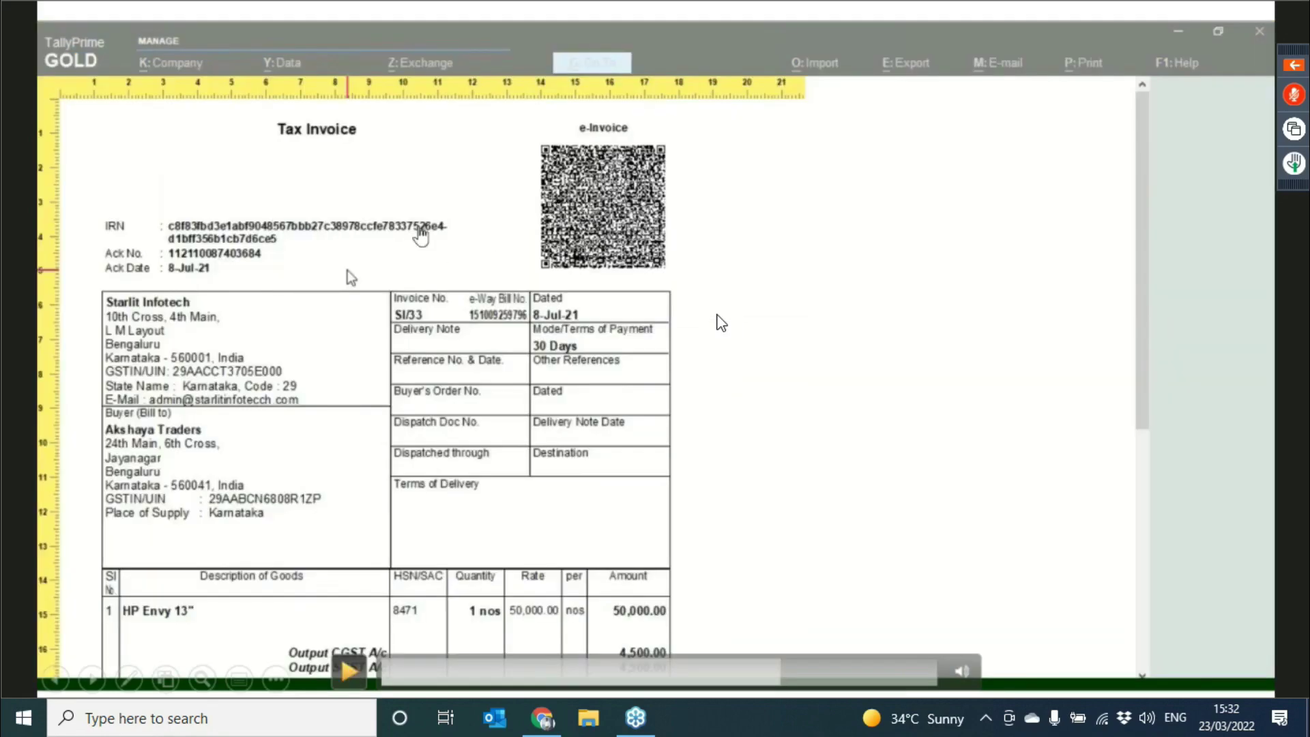
{"action": "left_click", "coordinate": [349, 673]}
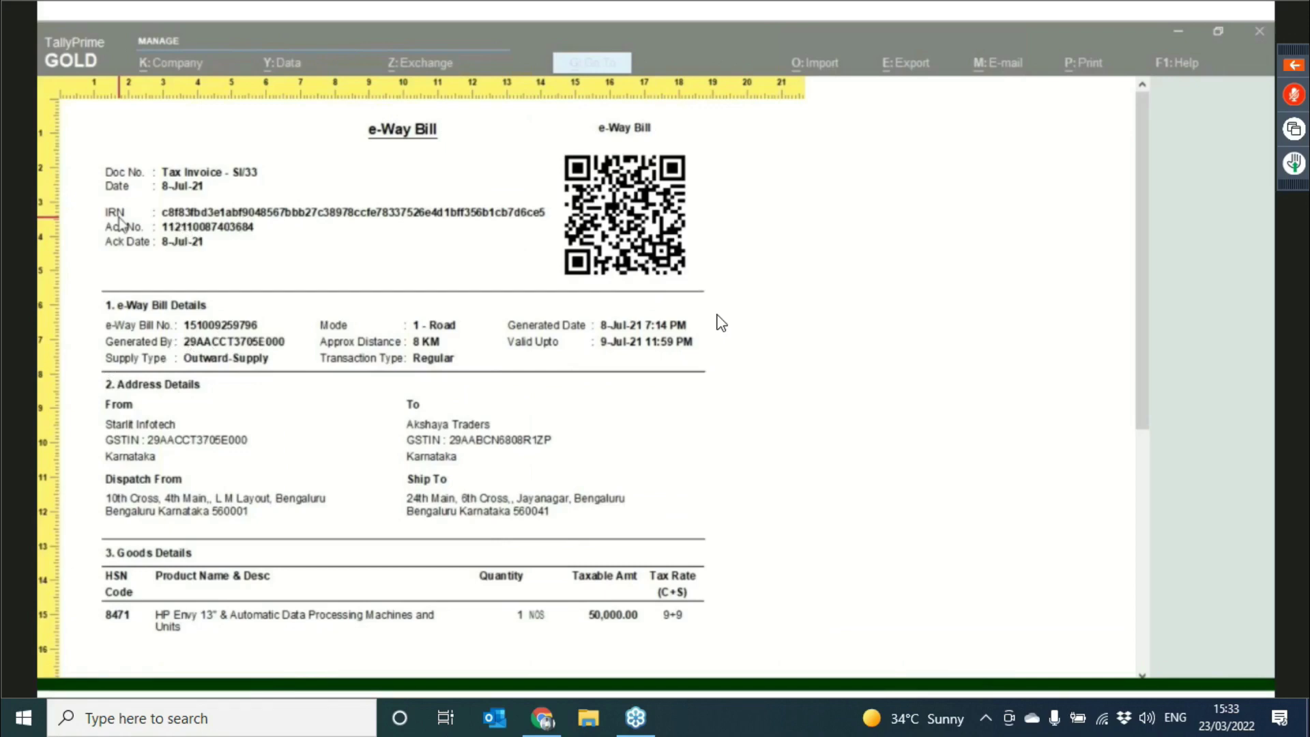
{"action": "mouse_move", "coordinate": [350, 672]}
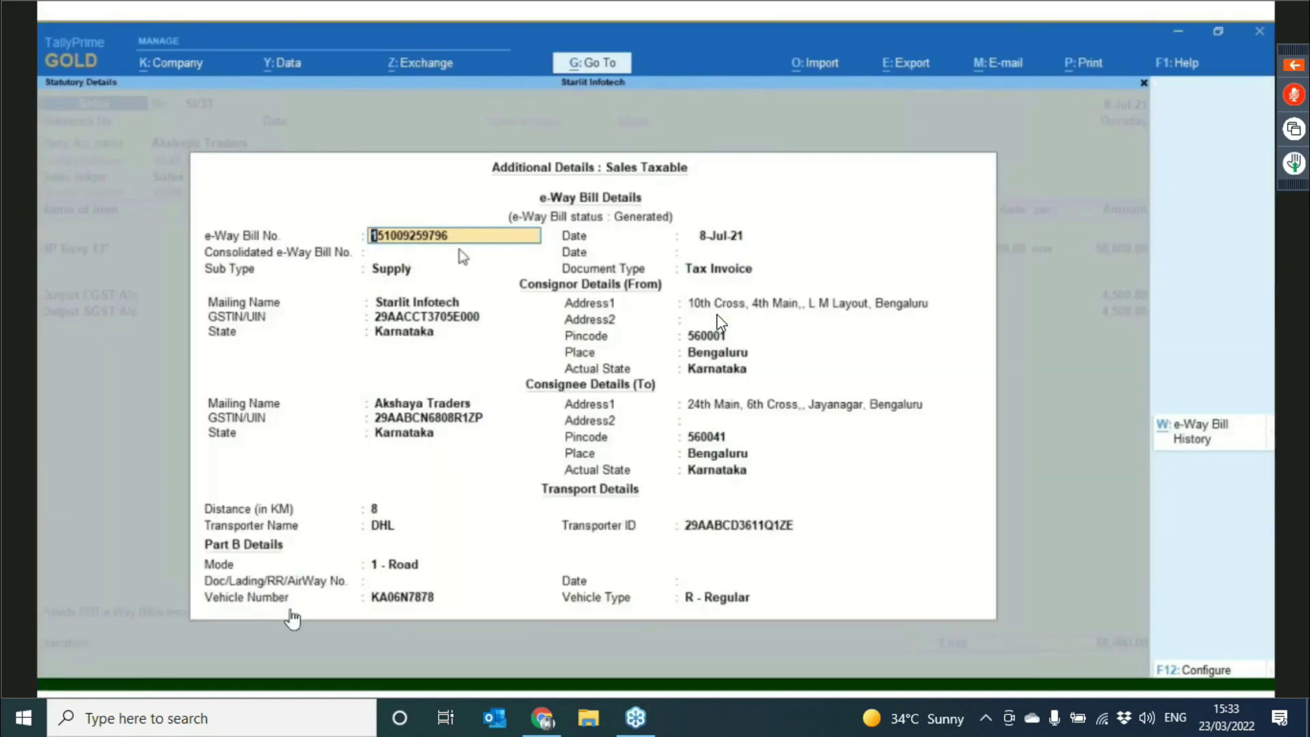
- Scrub the demo video to review the generated e-Way Bill details dated 8-Jul-21, then resume playback
{"action": "left_click", "coordinate": [292, 617]}
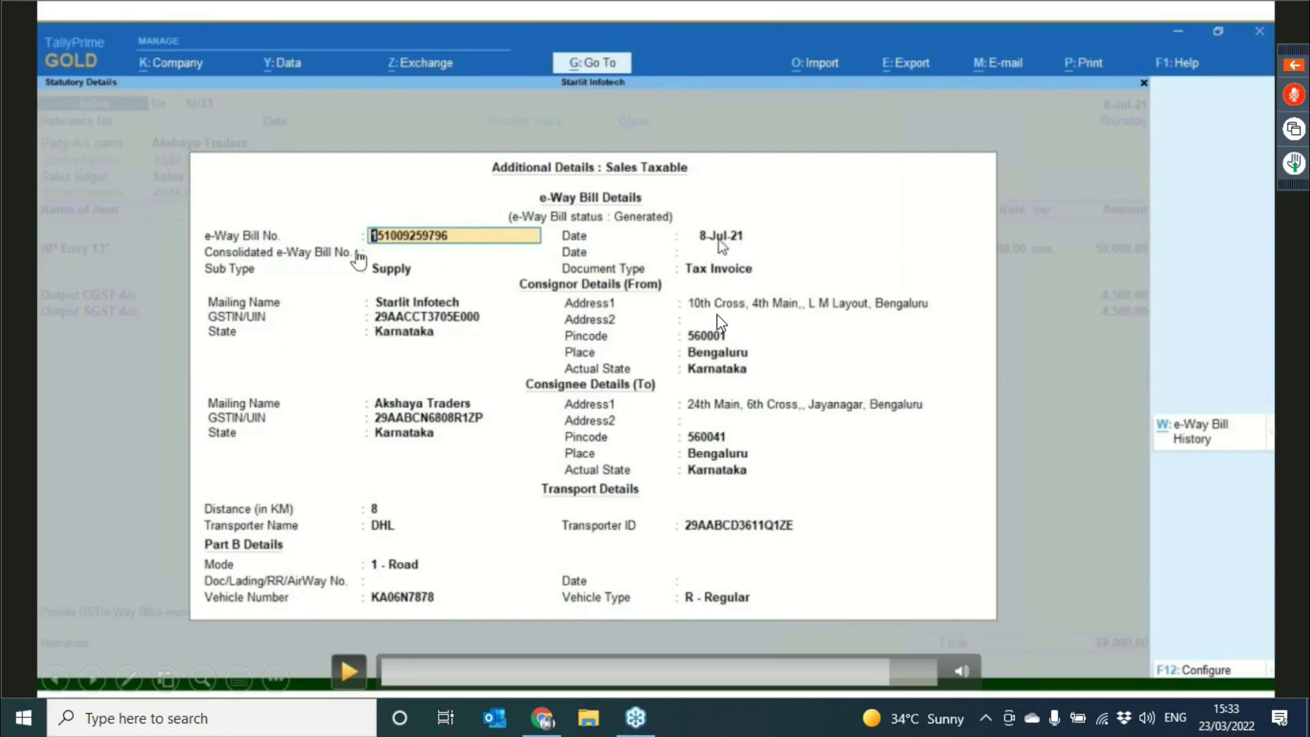
{"action": "left_click", "coordinate": [564, 675]}
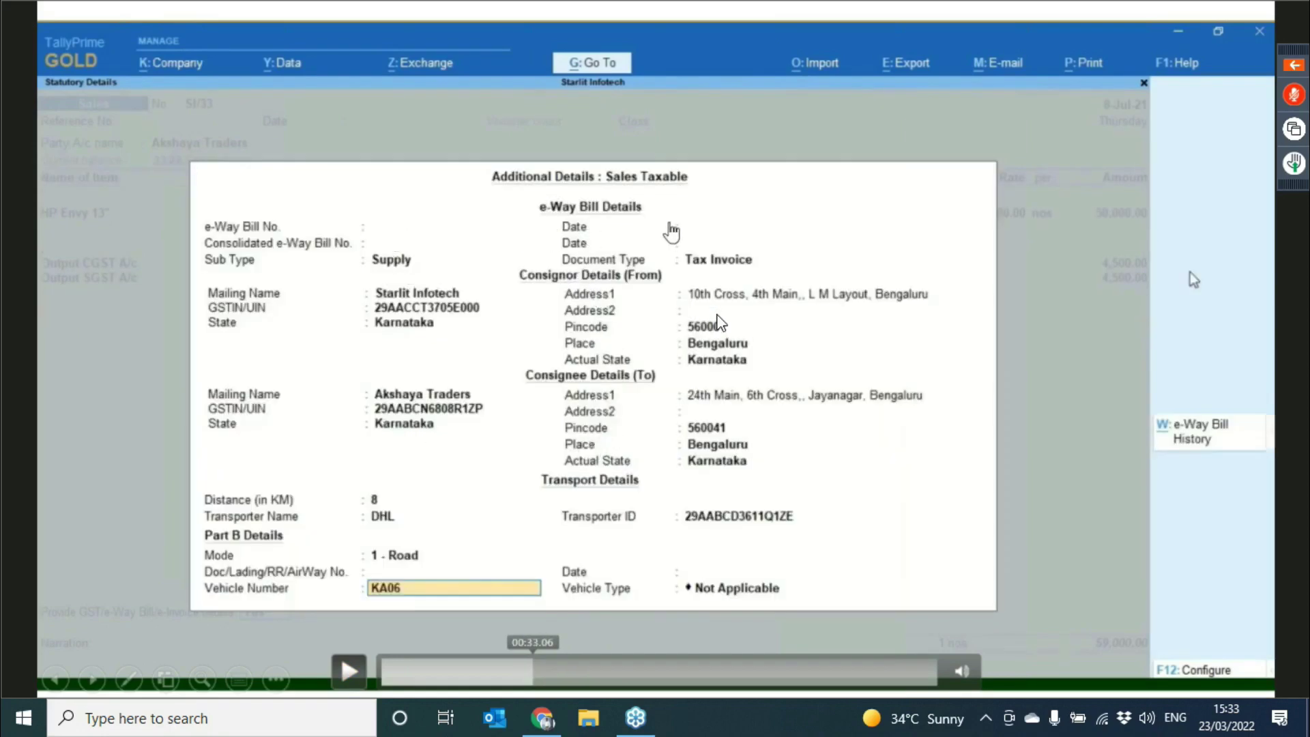
{"action": "left_click", "coordinate": [832, 670]}
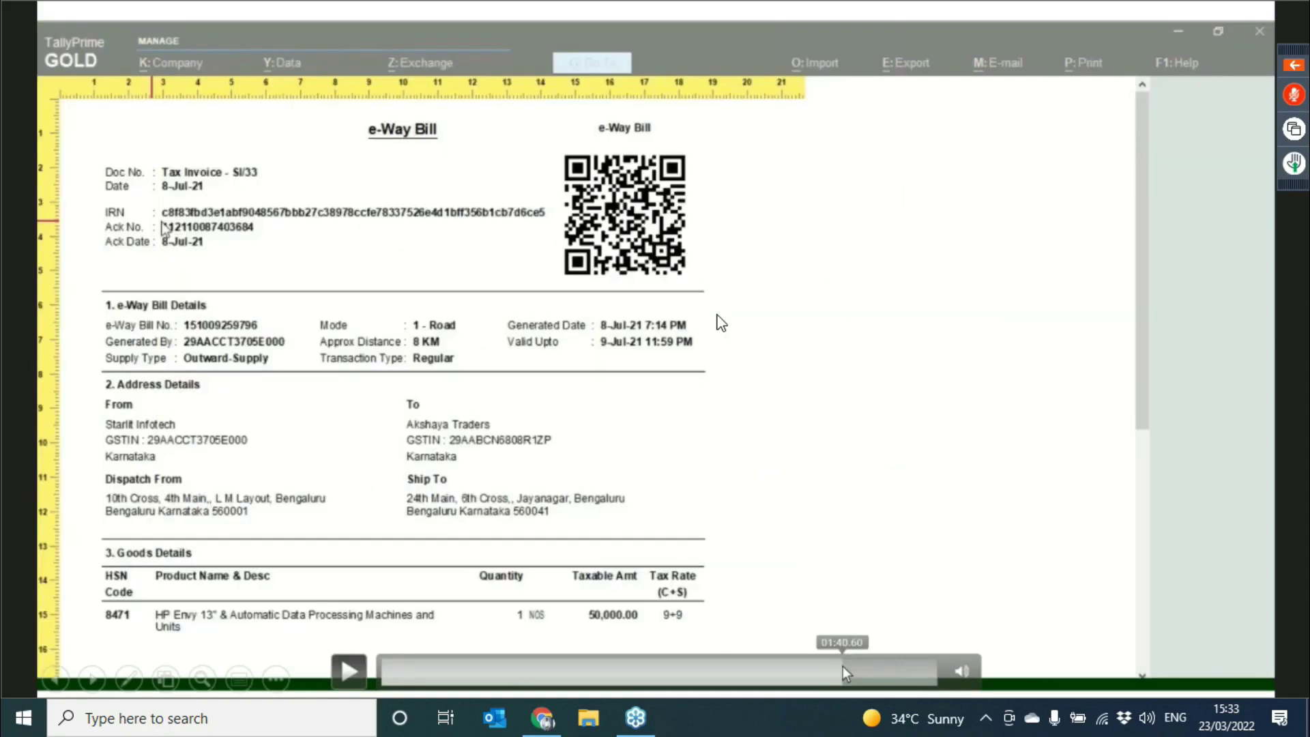
{"action": "left_click", "coordinate": [878, 665]}
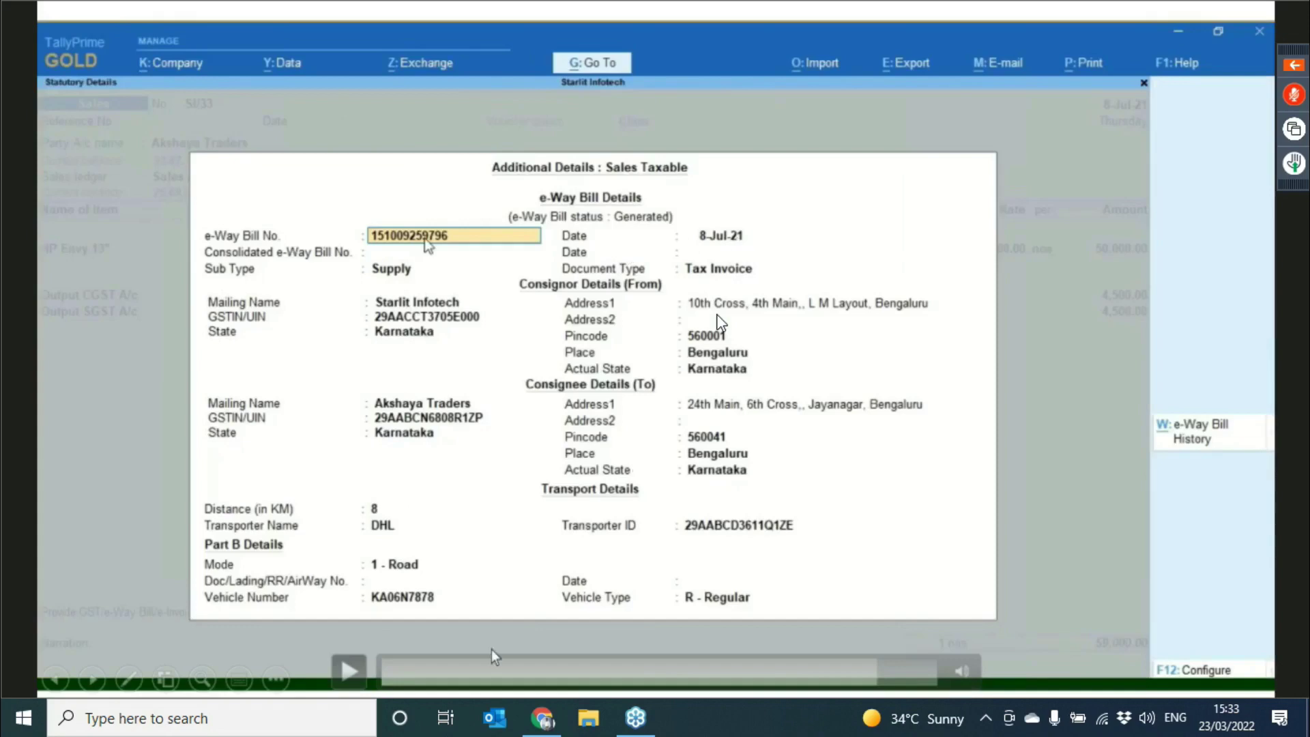
{"action": "left_click", "coordinate": [349, 671]}
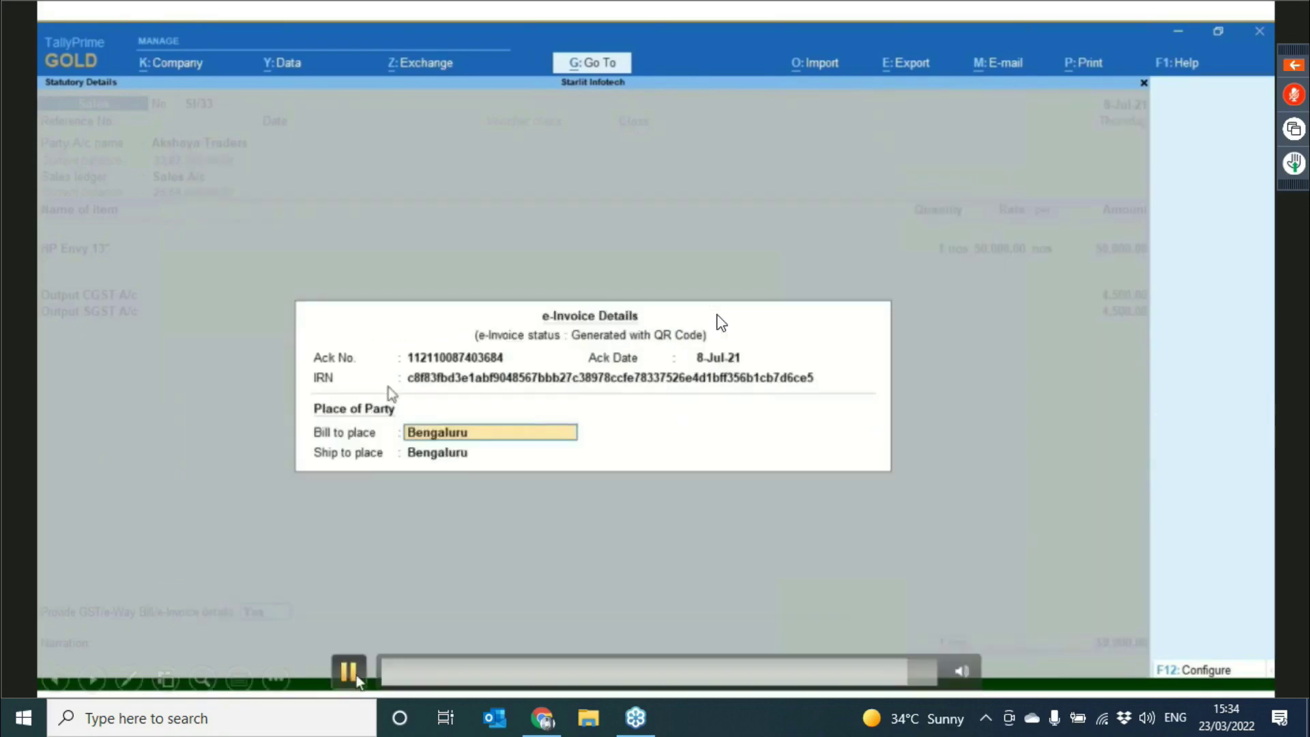
- Pause briefly on the generated e-Invoice details, then play on to the offline JSON slide
{"action": "left_click", "coordinate": [350, 671]}
{"action": "left_click", "coordinate": [350, 671]}
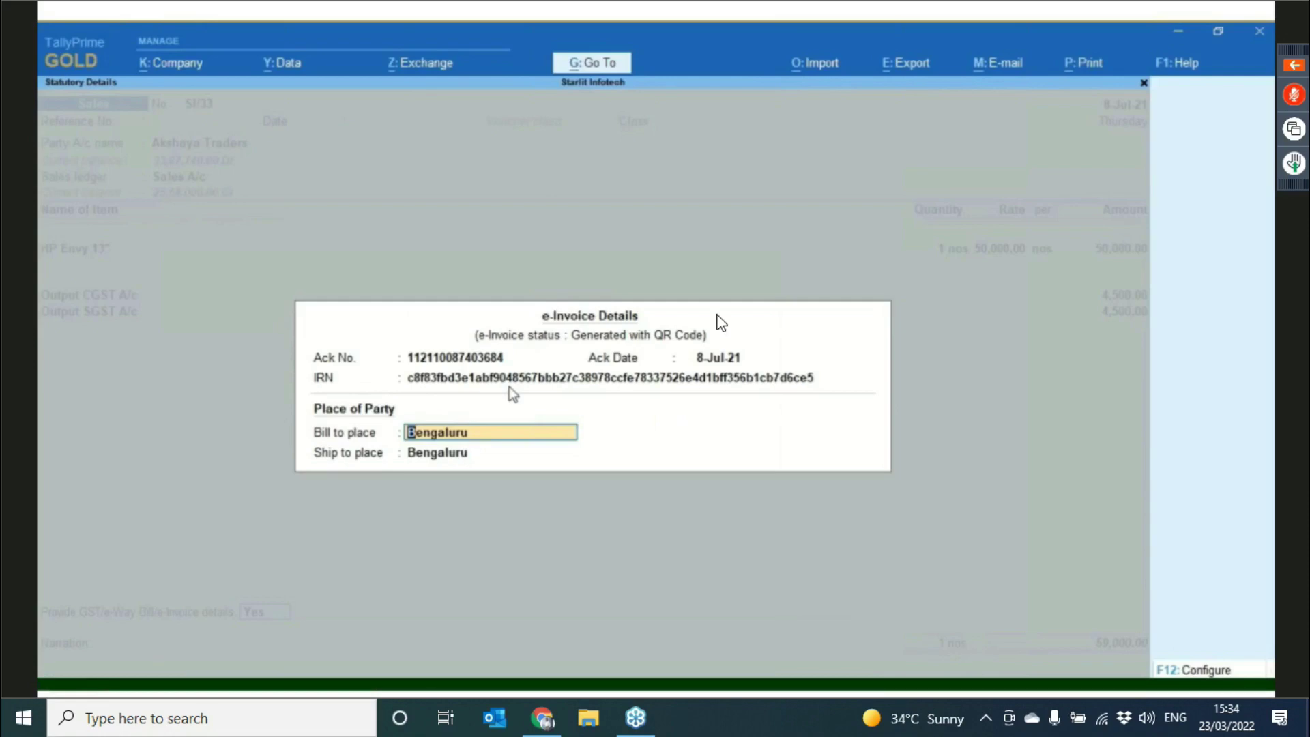
{"action": "left_click", "coordinate": [351, 667]}
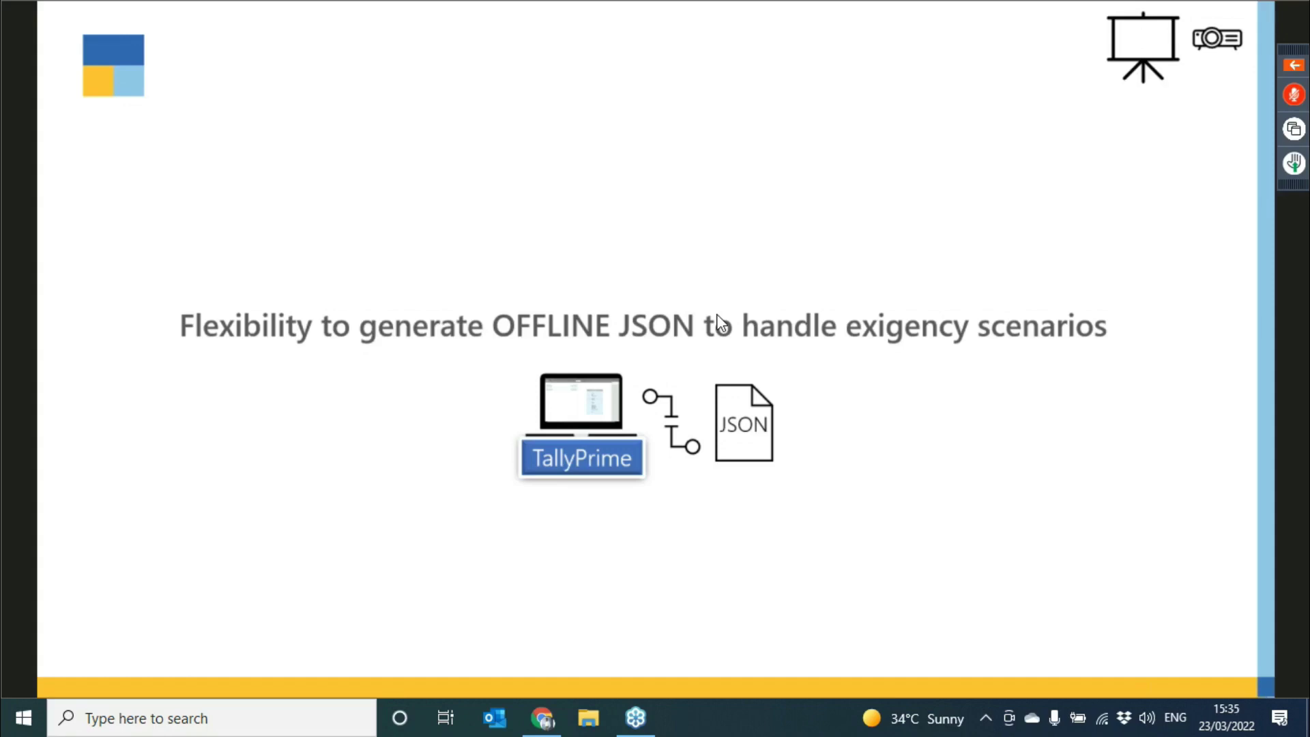
- Return to TallyPrime and list invoices pending IRN generation and cancellation for sending
{"action": "key", "text": "alt+Tab"}
{"action": "key", "text": "Escape"}
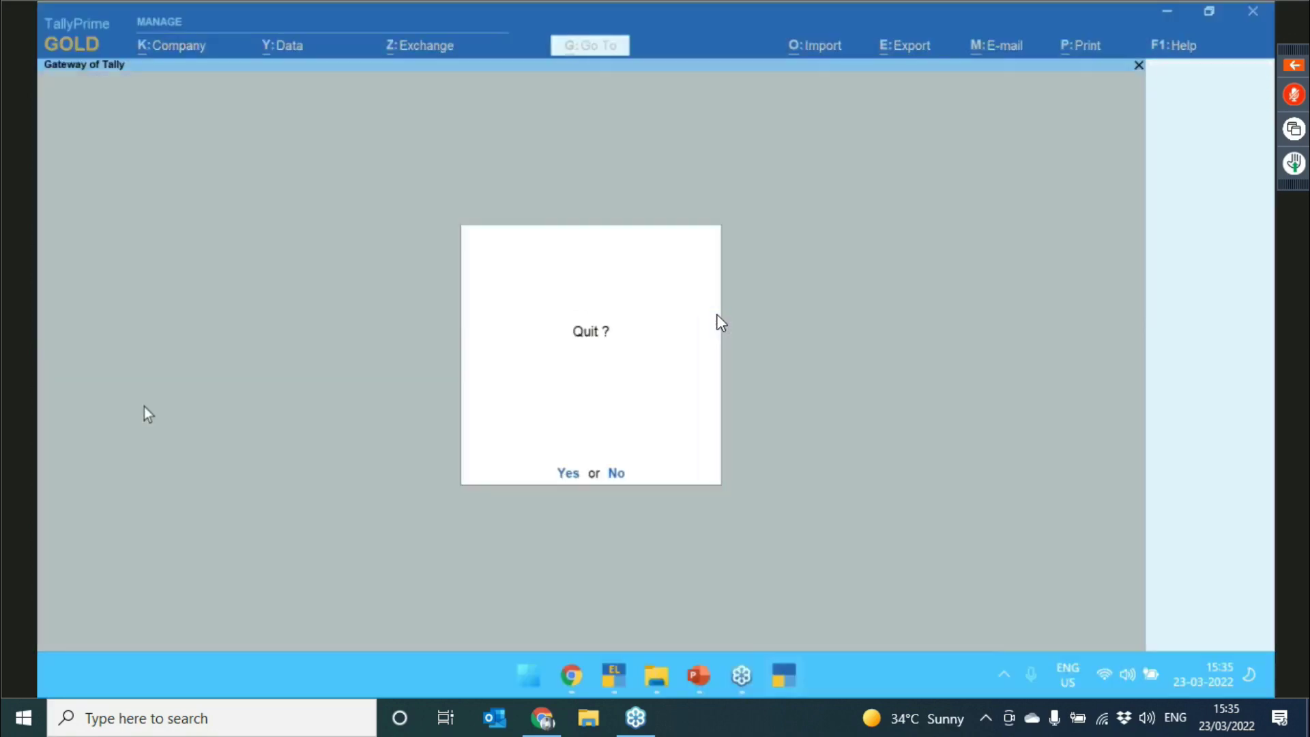
{"action": "key", "text": "n"}
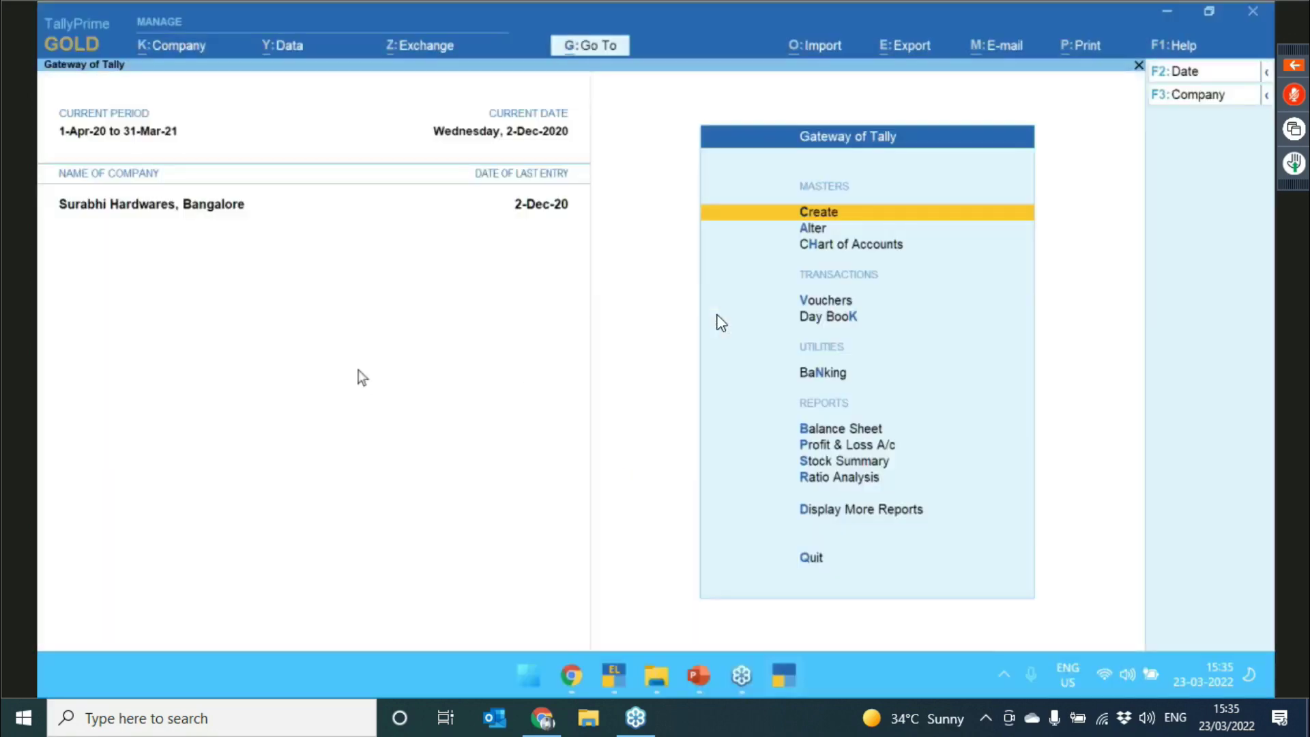
{"action": "left_click", "coordinate": [384, 55]}
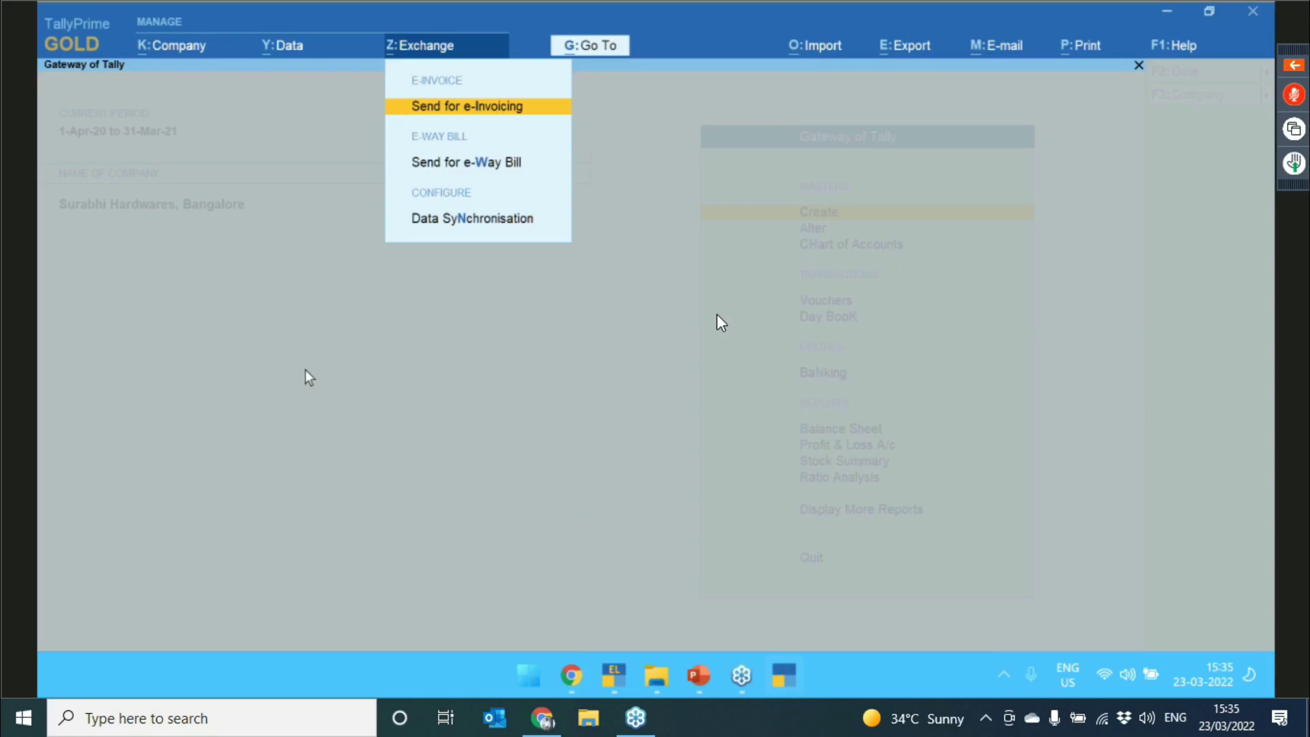
{"action": "key", "text": "Return"}
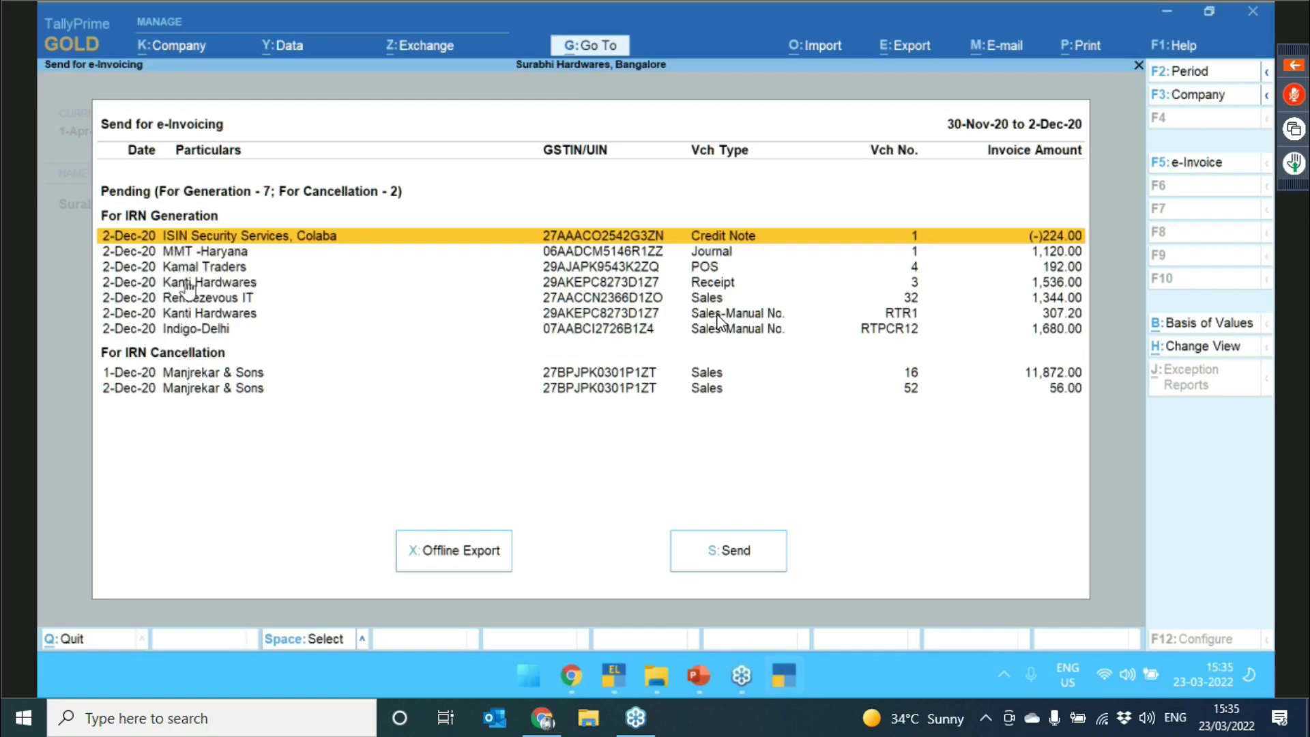
- Select the seven vouchers pending IRN generation and export them offline
{"action": "key", "text": "space"}
{"action": "key", "text": "space"}
{"action": "key", "text": "space"}
{"action": "key", "text": "space"}
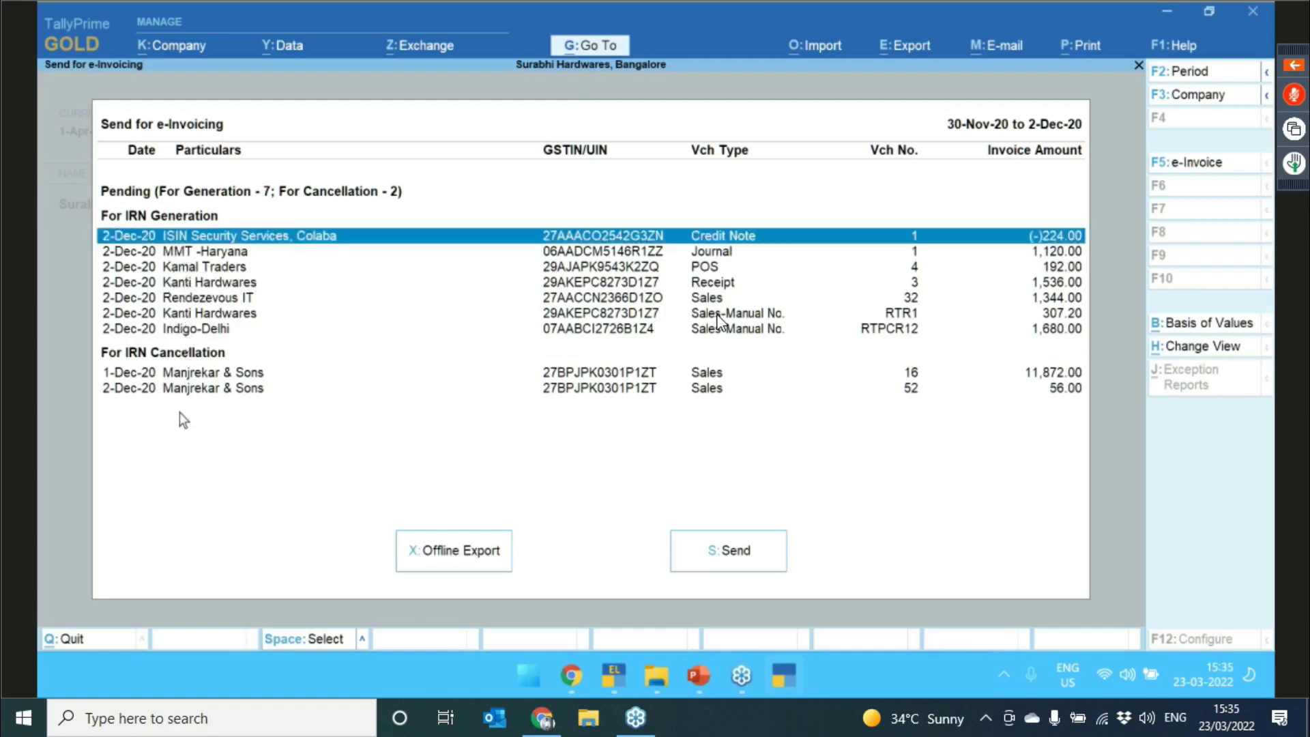
{"action": "key", "text": "space"}
{"action": "key", "text": "space"}
{"action": "key", "text": "space"}
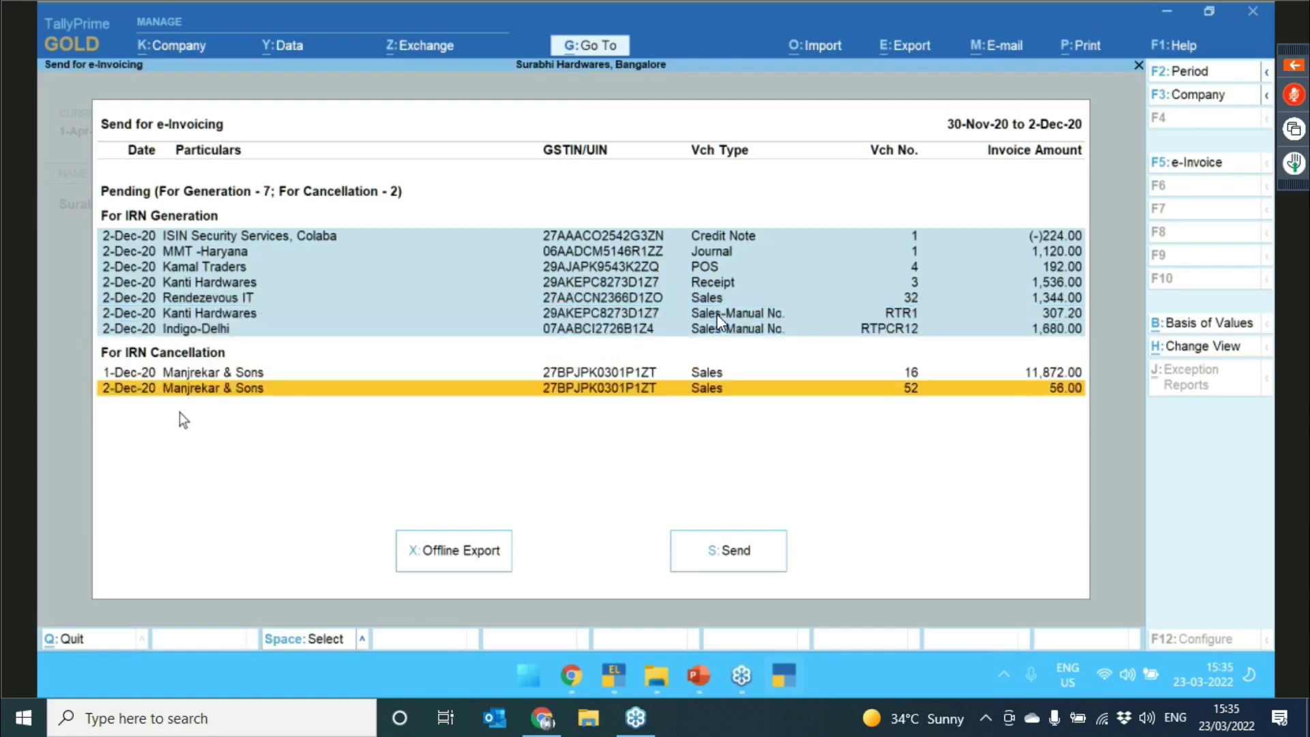
{"action": "key", "text": "Up"}
{"action": "key", "text": "Down"}
{"action": "key", "text": "Up"}
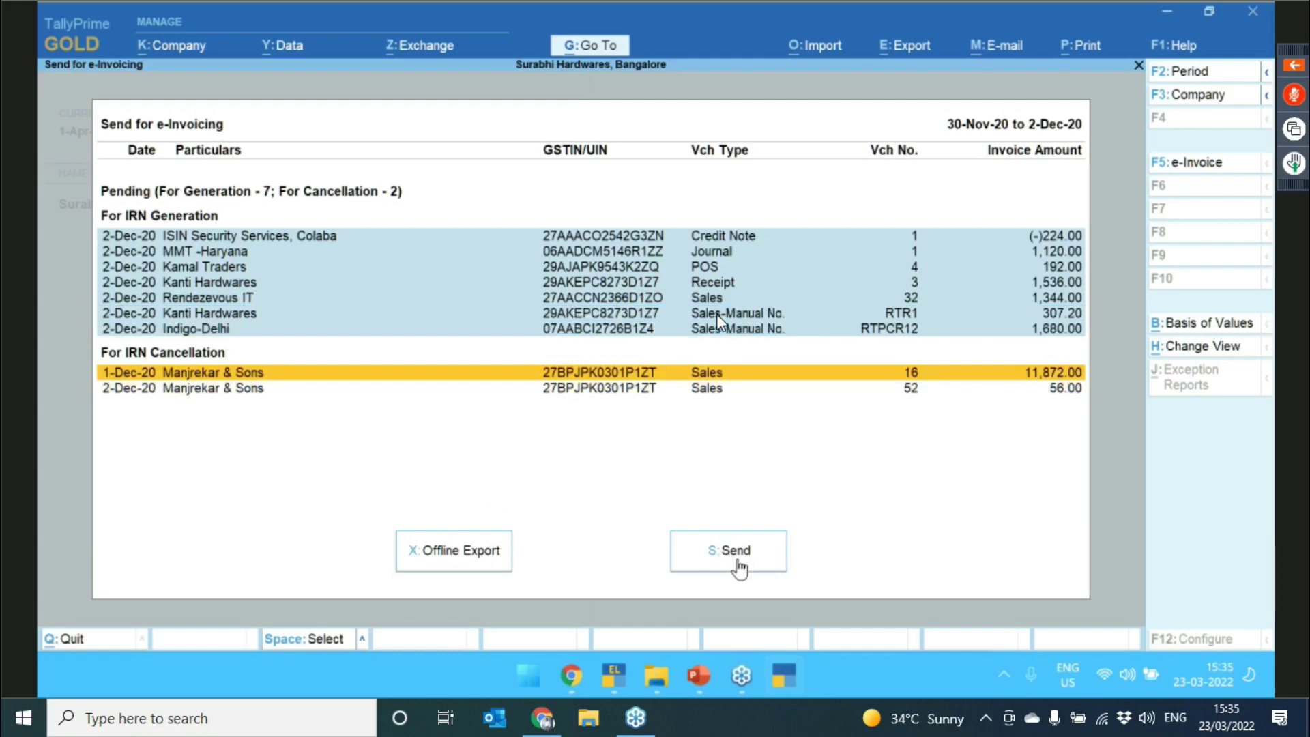
{"action": "left_click", "coordinate": [449, 563]}
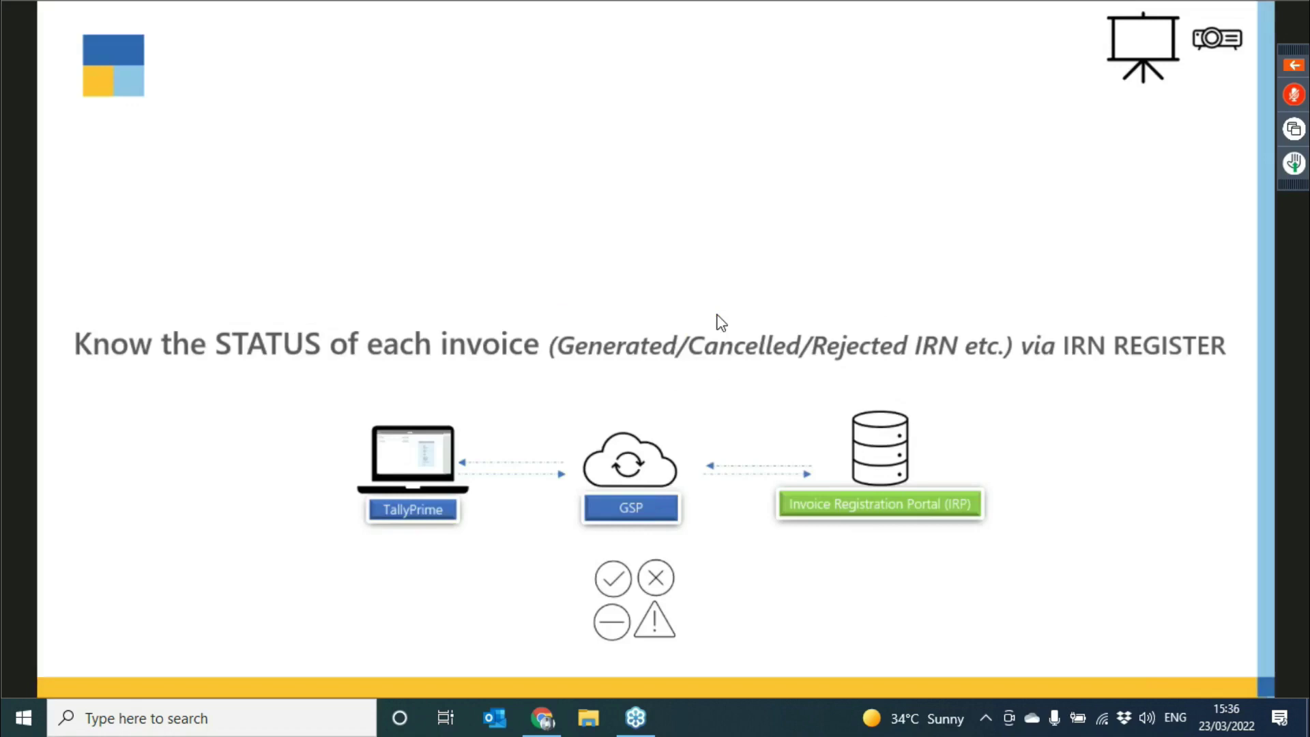
- Back in TallyPrime, open the e-Invoice report by searching 'Einv' with Alt+G
{"action": "key", "text": "alt+Tab"}
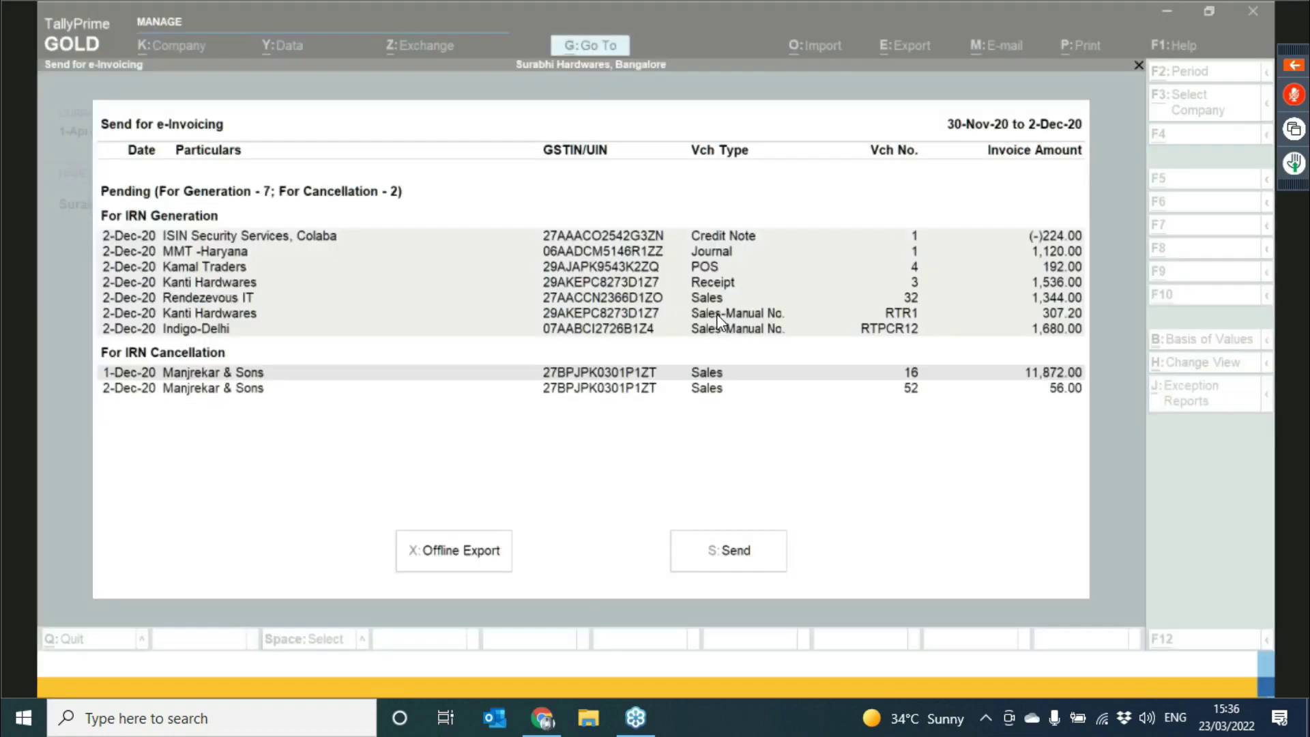
{"action": "key", "text": "Escape"}
{"action": "key", "text": "Escape"}
{"action": "key", "text": "Escape"}
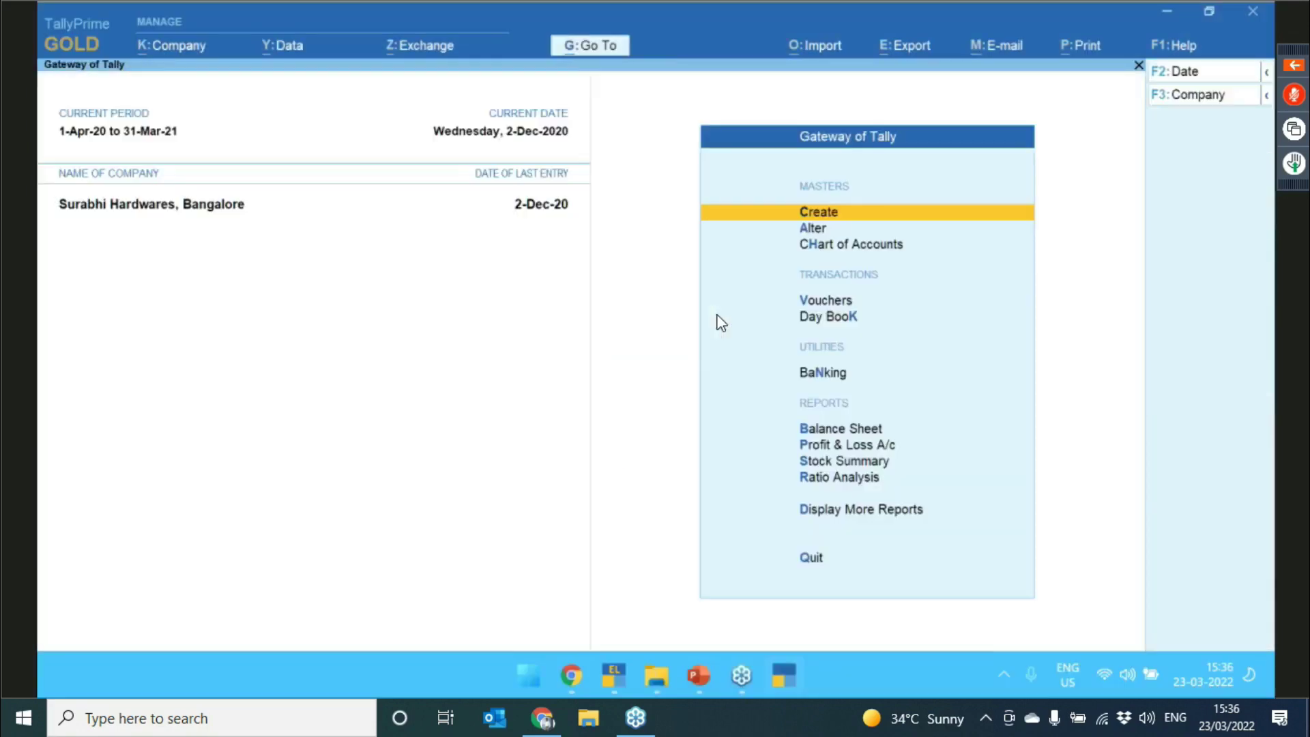
{"action": "key", "text": "alt"}
{"action": "key", "text": "alt+g"}
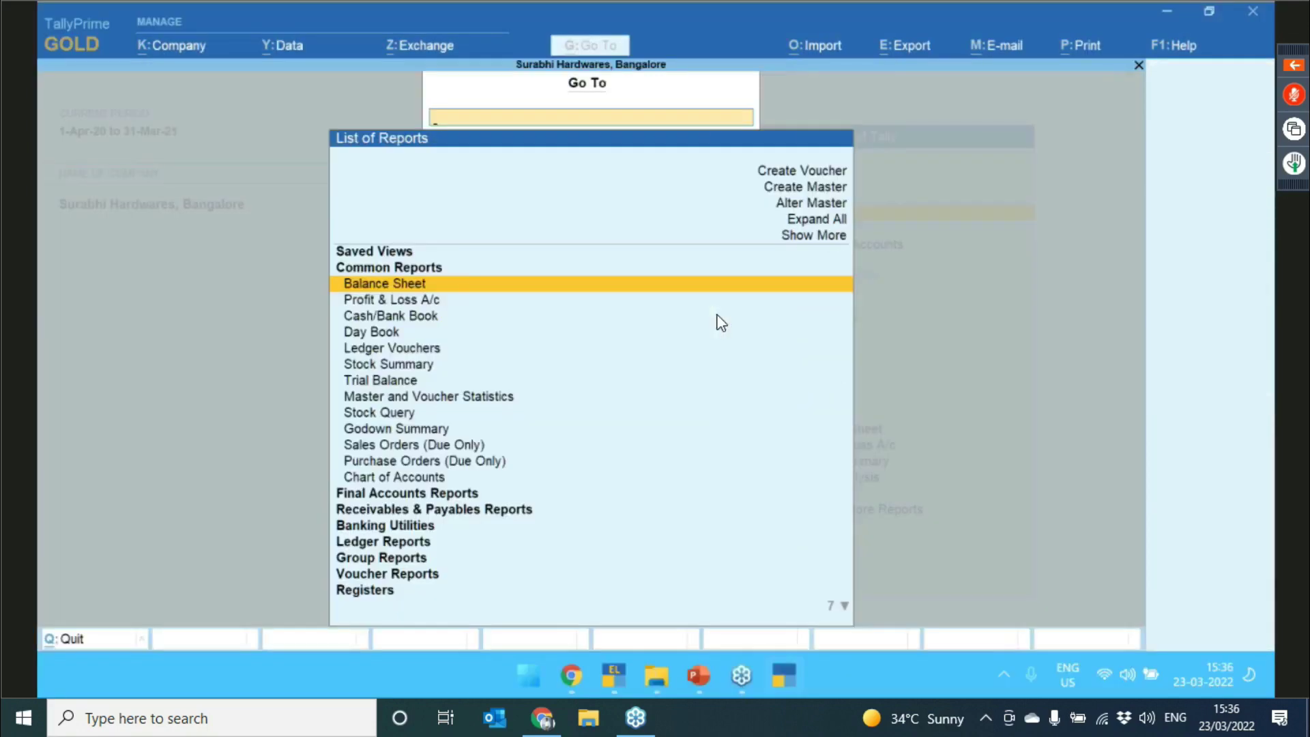
{"action": "type", "text": "E"}
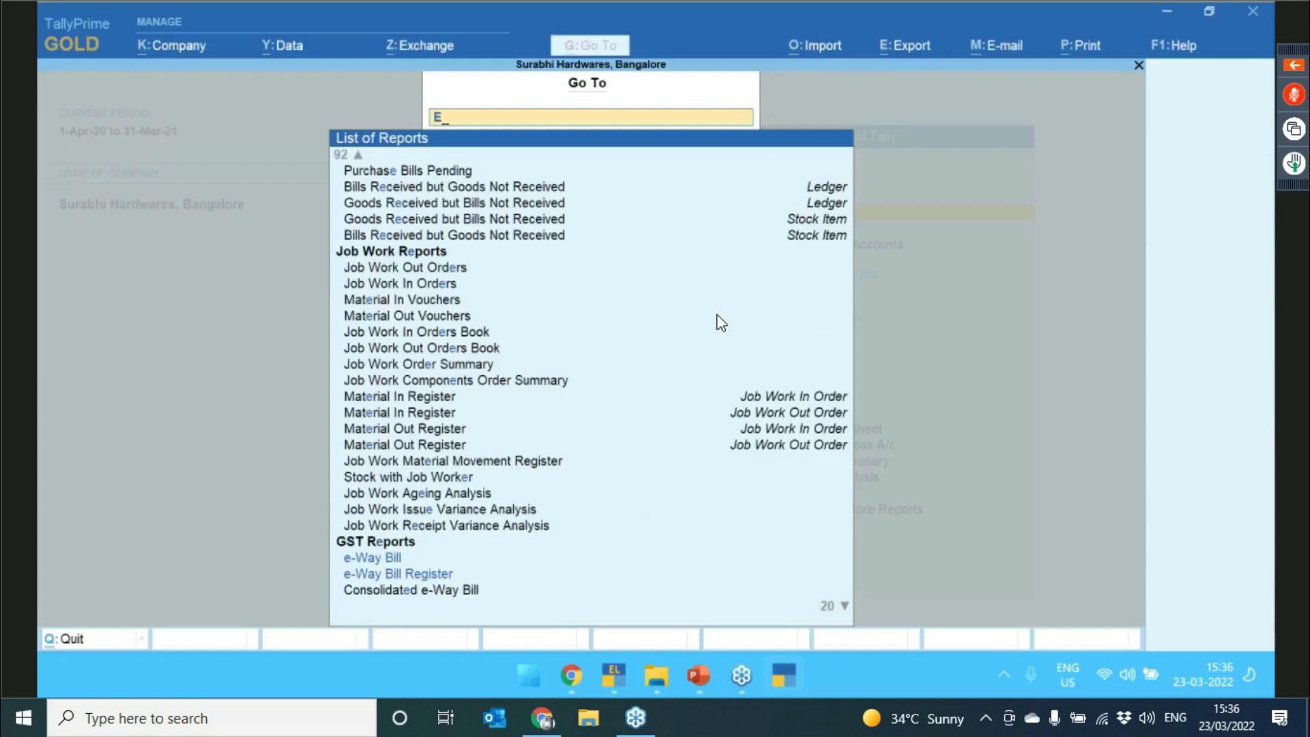
{"action": "type", "text": "inv"}
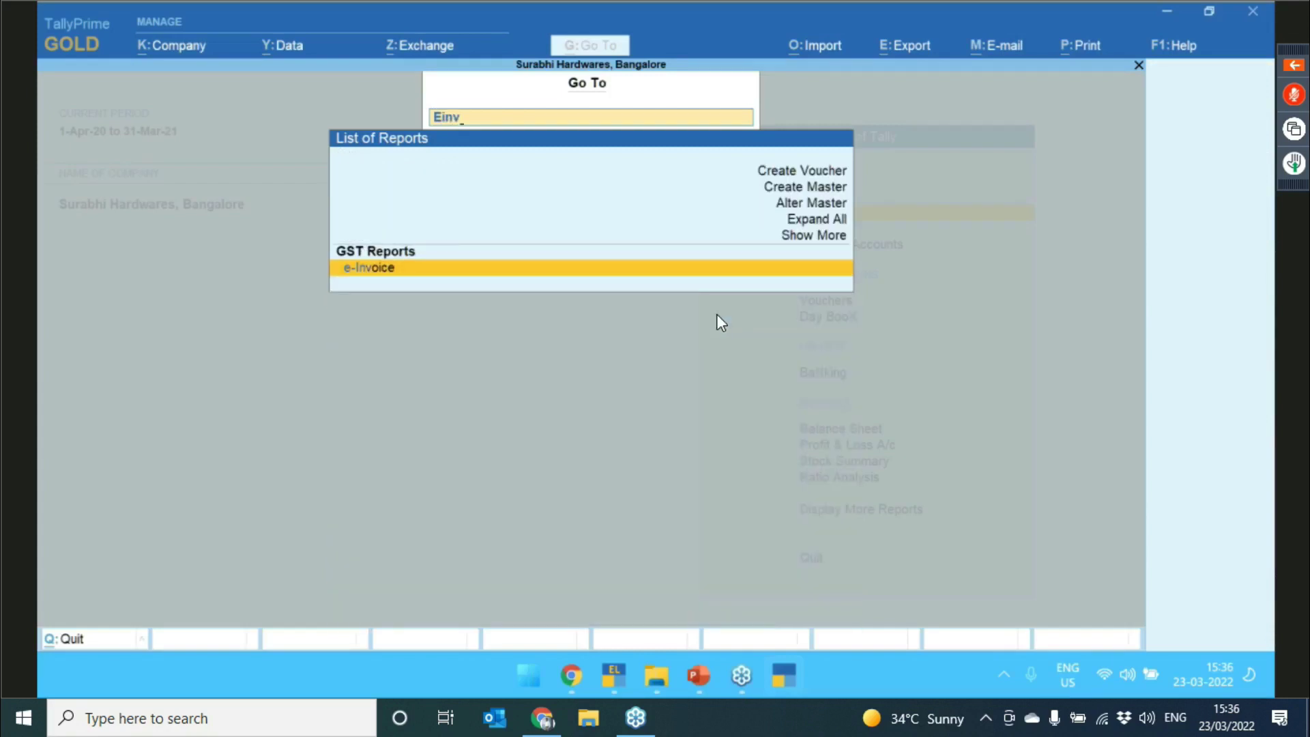
{"action": "key", "text": "Return"}
- Drill into Uncertain Transactions and view the place-of-supply mismatch voucher, then return to the exceptions
{"action": "key", "text": "Down"}
{"action": "key", "text": "Down"}
{"action": "key", "text": "Down"}
{"action": "key", "text": "Down"}
{"action": "key", "text": "Down"}
{"action": "key", "text": "Down"}
{"action": "key", "text": "Down"}
{"action": "key", "text": "Down"}
{"action": "key", "text": "Down"}
{"action": "key", "text": "Down"}
{"action": "key", "text": "Down"}
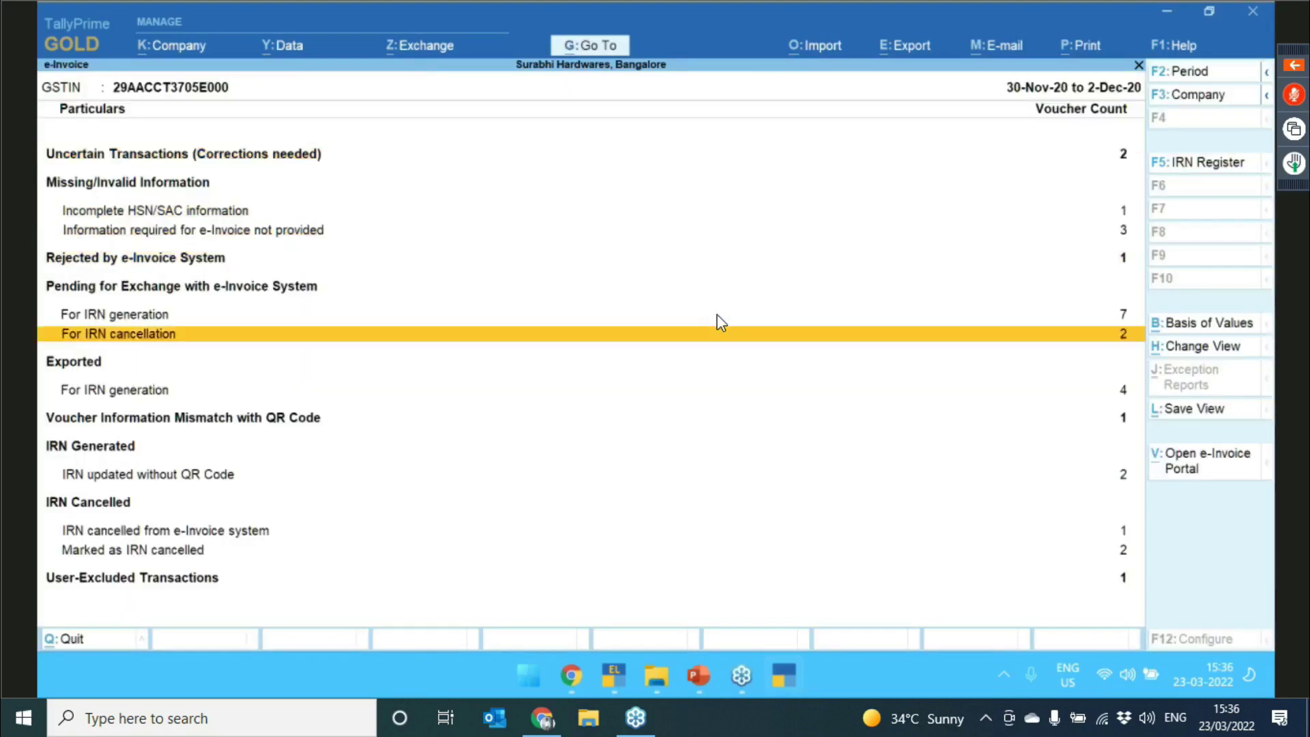
{"action": "key", "text": "Up"}
{"action": "key", "text": "Up"}
{"action": "key", "text": "Up"}
{"action": "key", "text": "Up"}
{"action": "key", "text": "Up"}
{"action": "key", "text": "Up"}
{"action": "key", "text": "Up"}
{"action": "key", "text": "Up"}
{"action": "key", "text": "Up"}
{"action": "key", "text": "Up"}
{"action": "key", "text": "Up"}
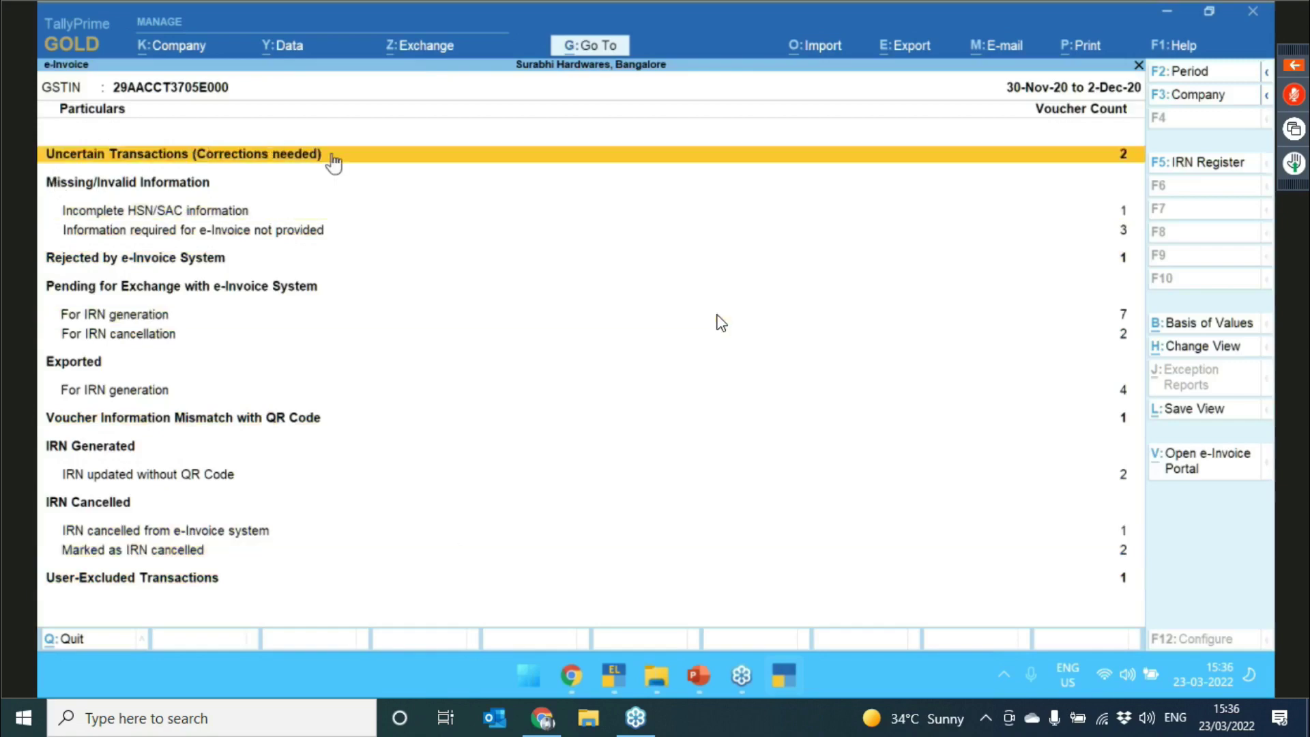
{"action": "key", "text": "Return"}
{"action": "key", "text": "Down"}
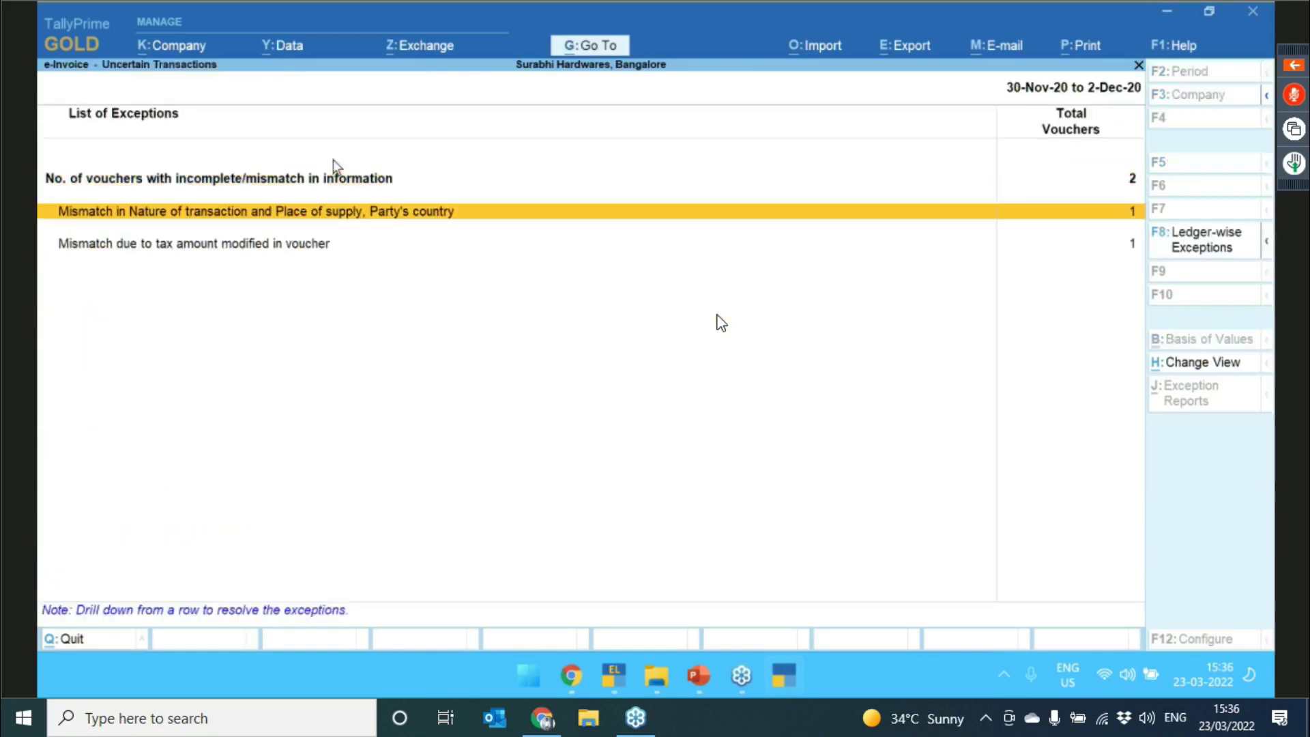
{"action": "key", "text": "Return"}
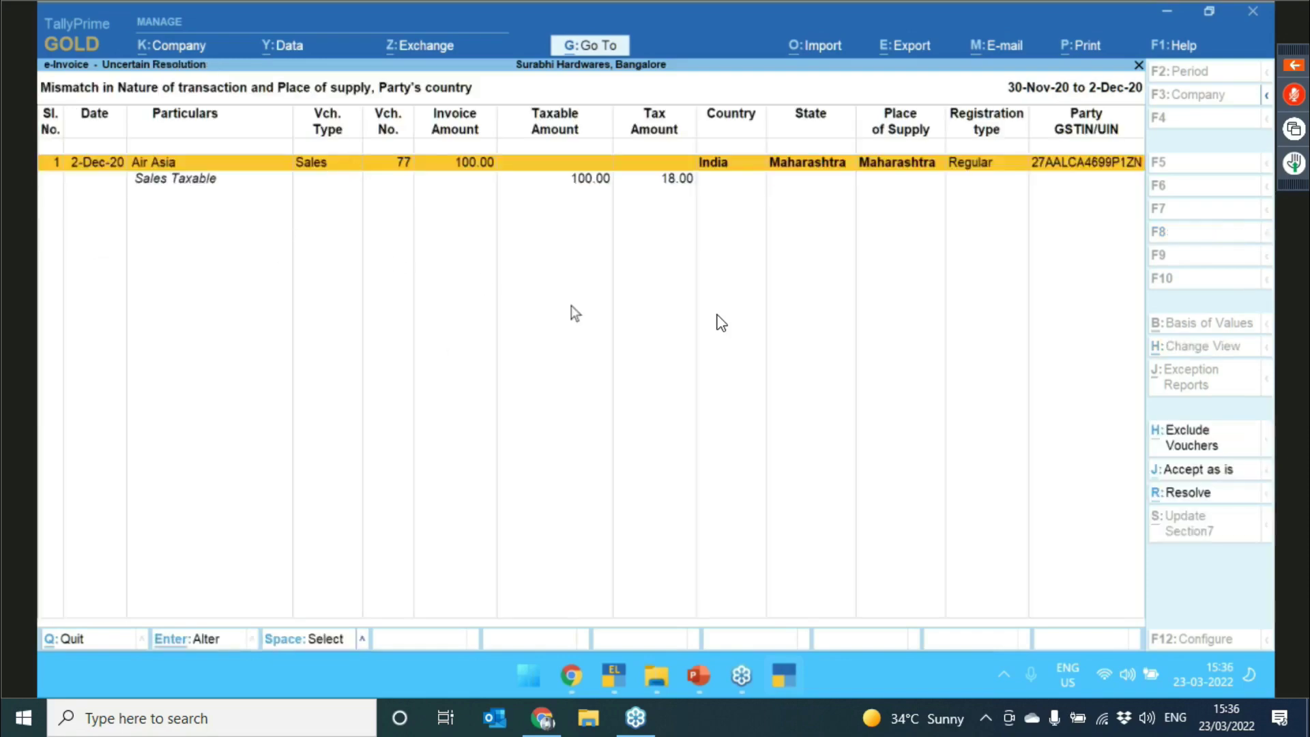
{"action": "key", "text": "Escape"}
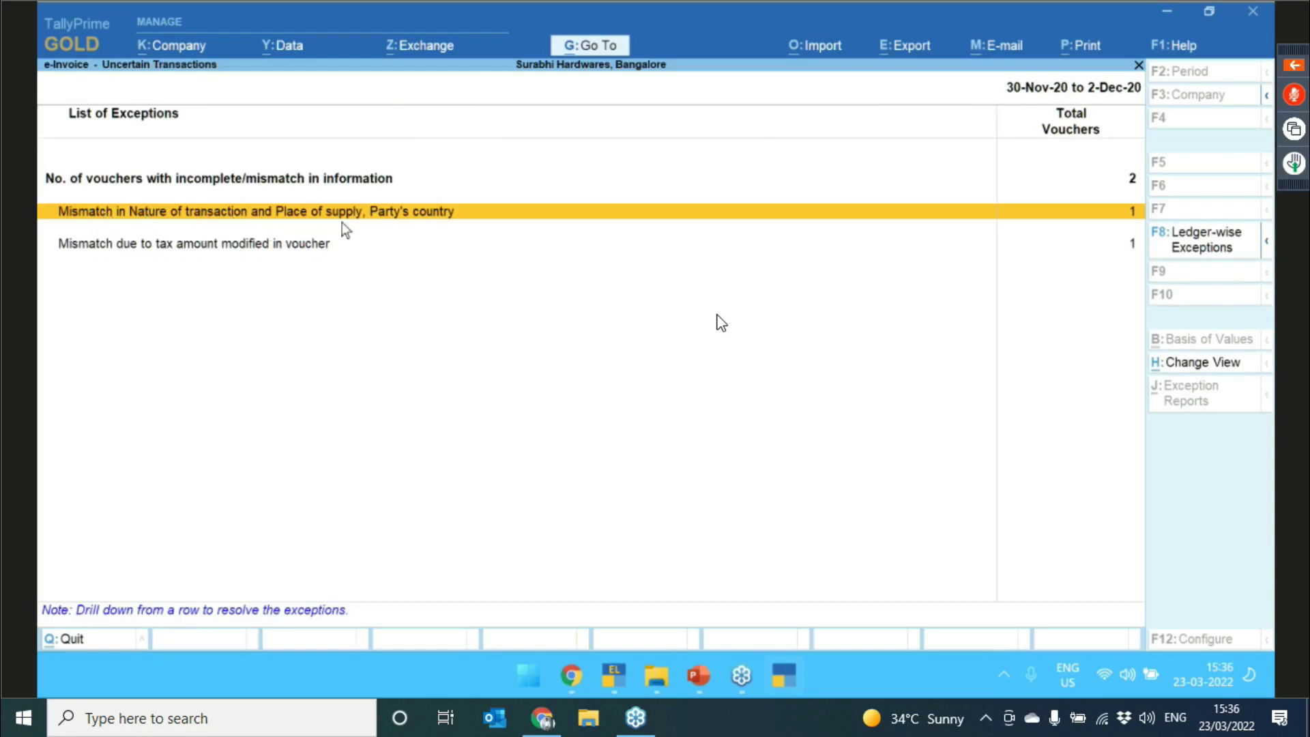
{"action": "left_click", "coordinate": [451, 246]}
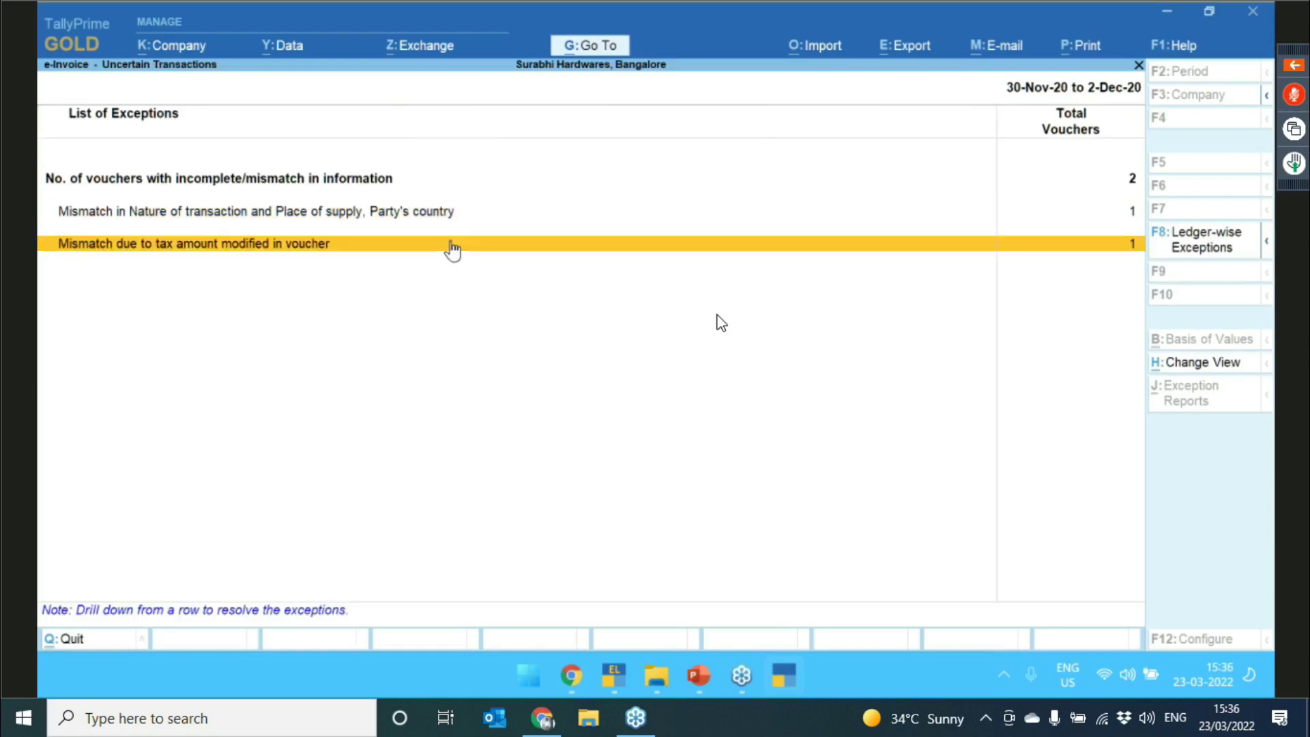
{"action": "left_click", "coordinate": [452, 246]}
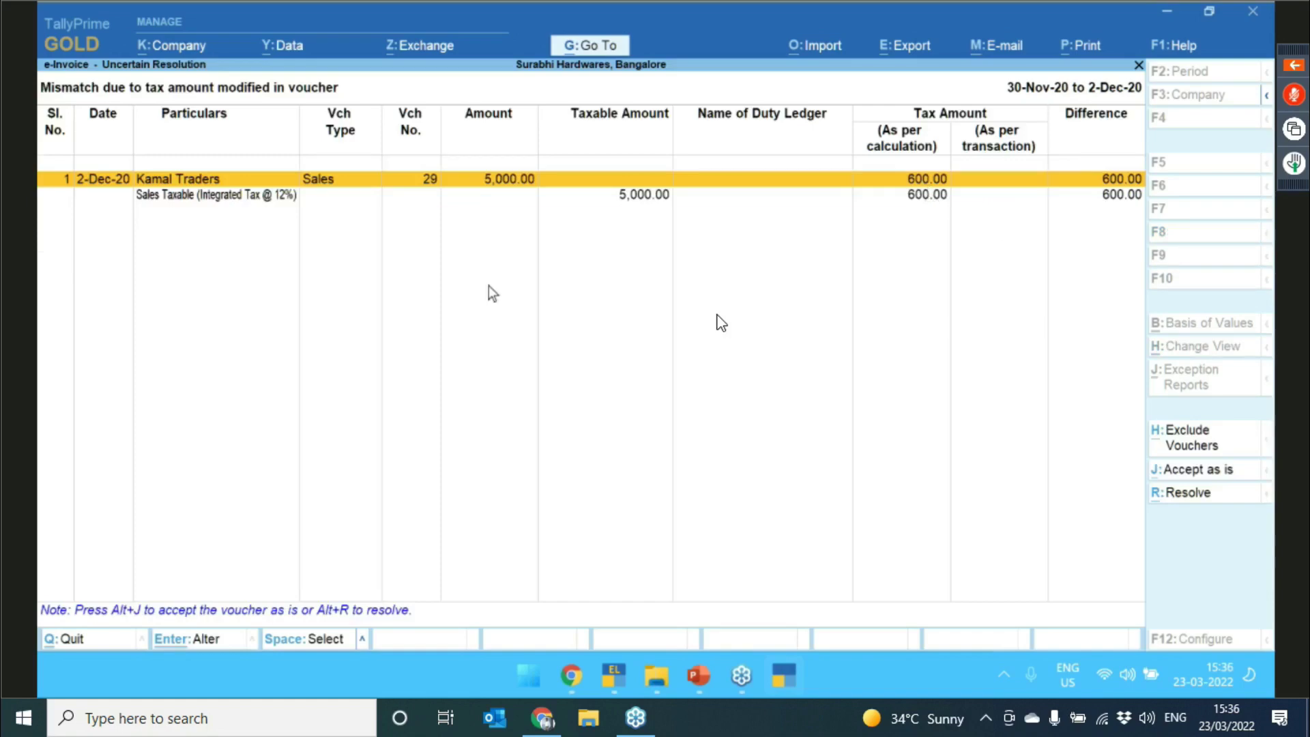
{"action": "key", "text": "Escape"}
{"action": "key", "text": "Escape"}
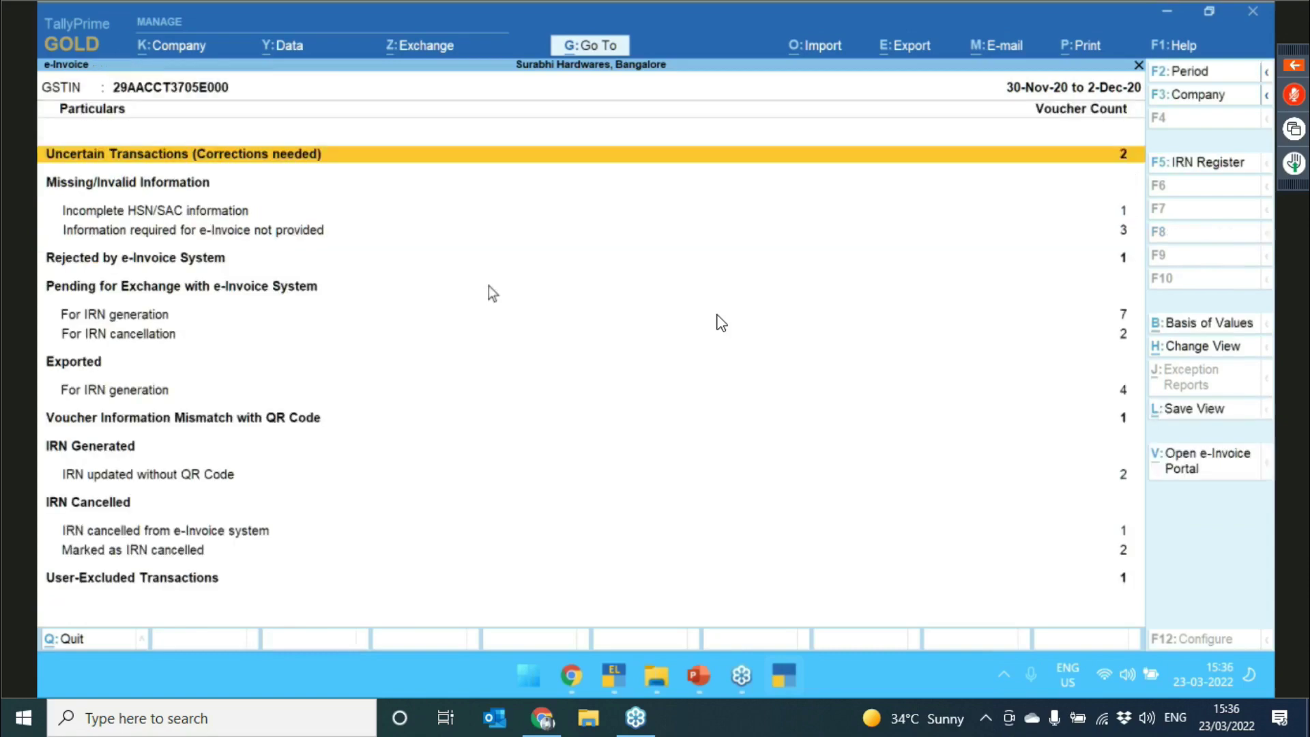
{"action": "key", "text": "Down"}
{"action": "key", "text": "Down"}
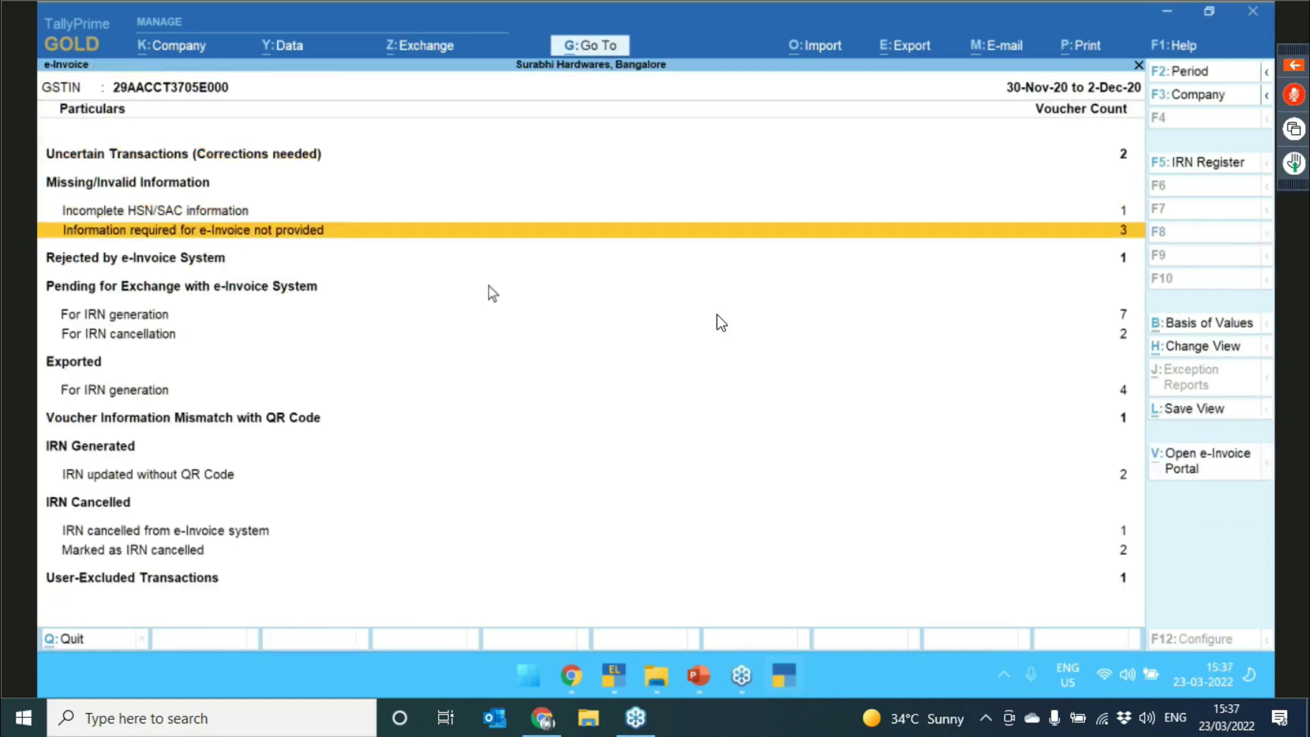
{"action": "key", "text": "Up"}
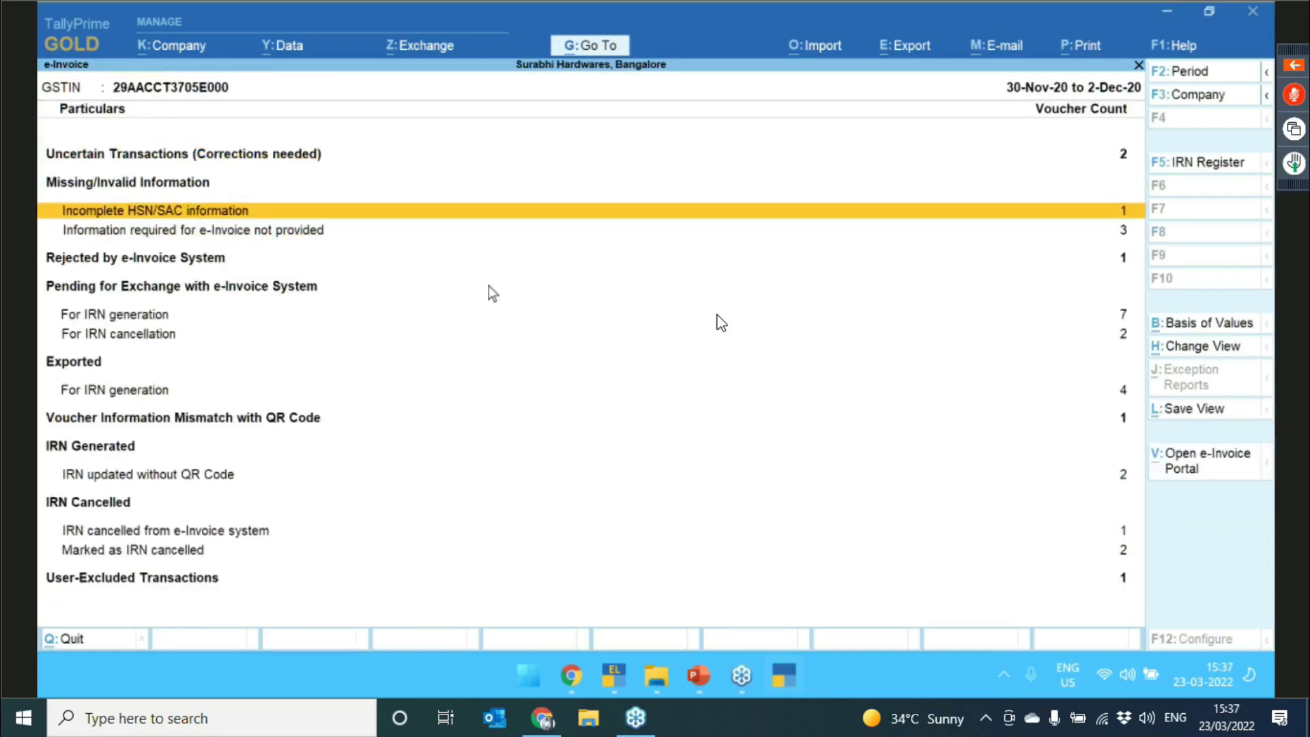
{"action": "key", "text": "Return"}
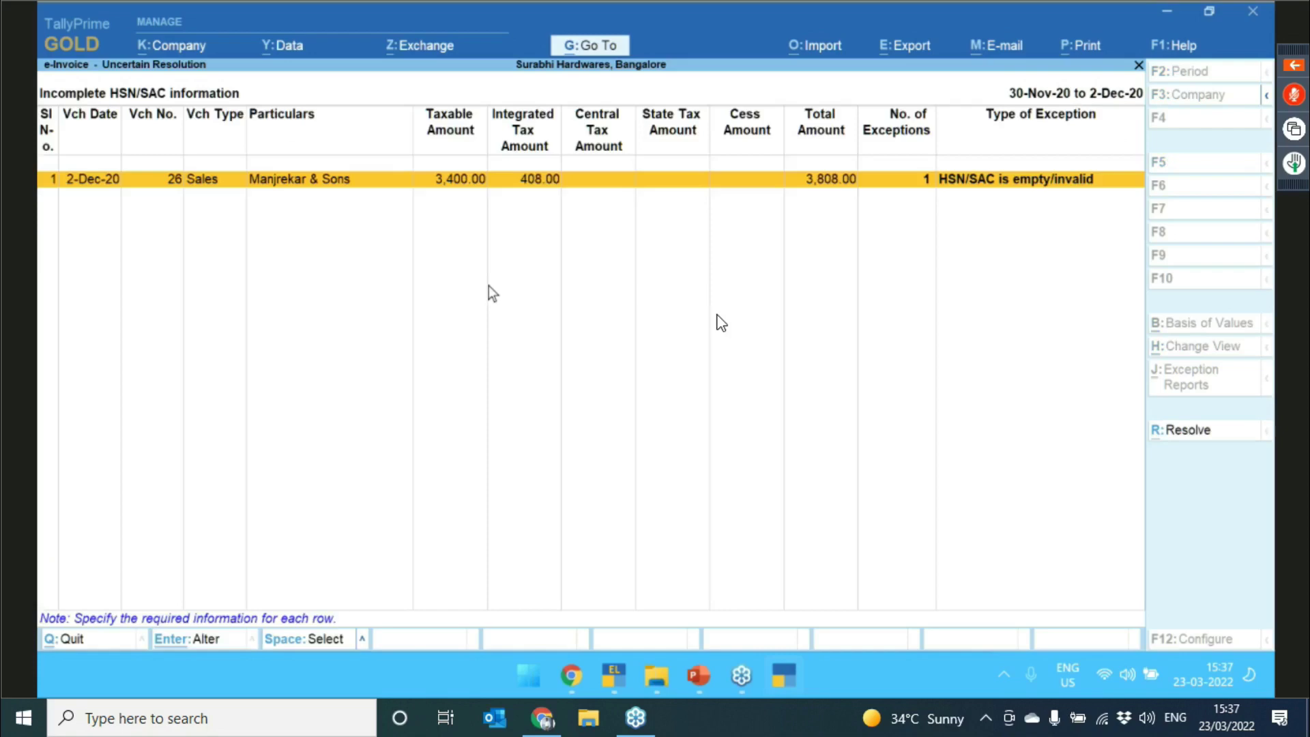
{"action": "key", "text": "Escape"}
{"action": "key", "text": "Down"}
{"action": "key", "text": "Return"}
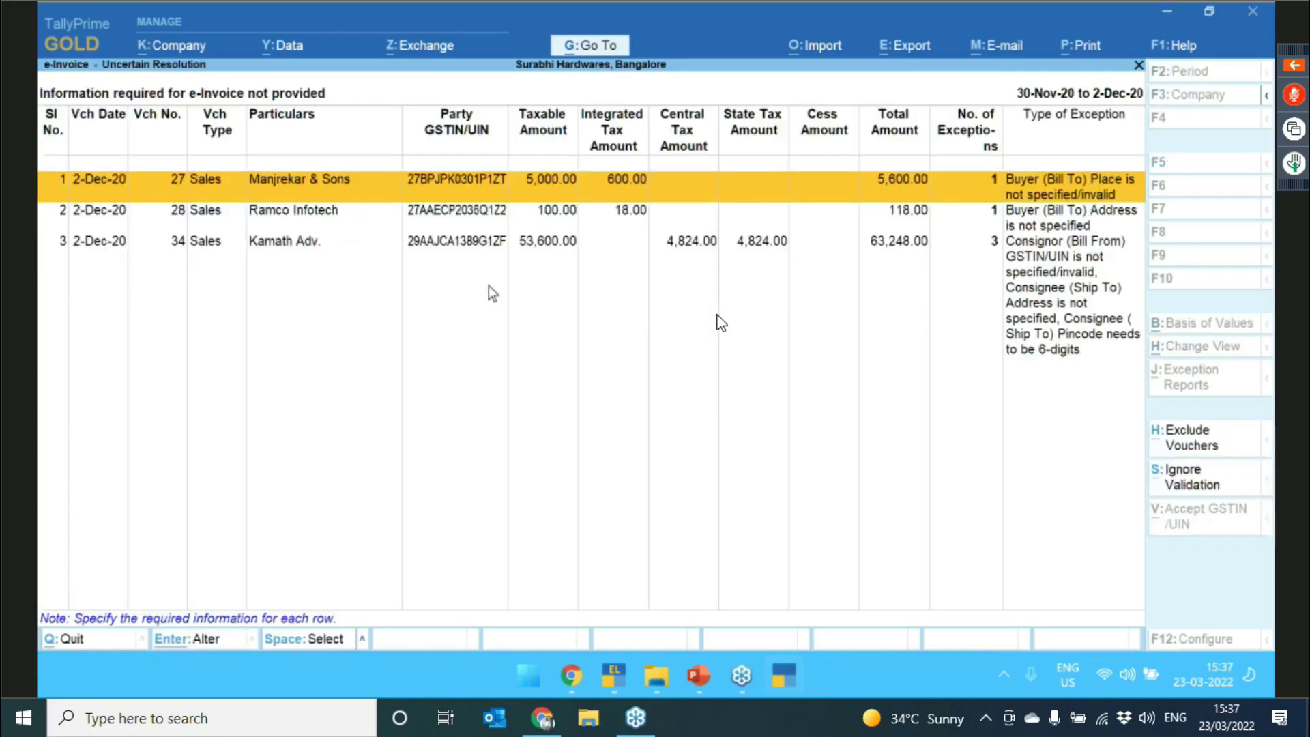
{"action": "key", "text": "Escape"}
{"action": "key", "text": "Up"}
{"action": "key", "text": "Up"}
{"action": "key", "text": "Down"}
{"action": "key", "text": "Down"}
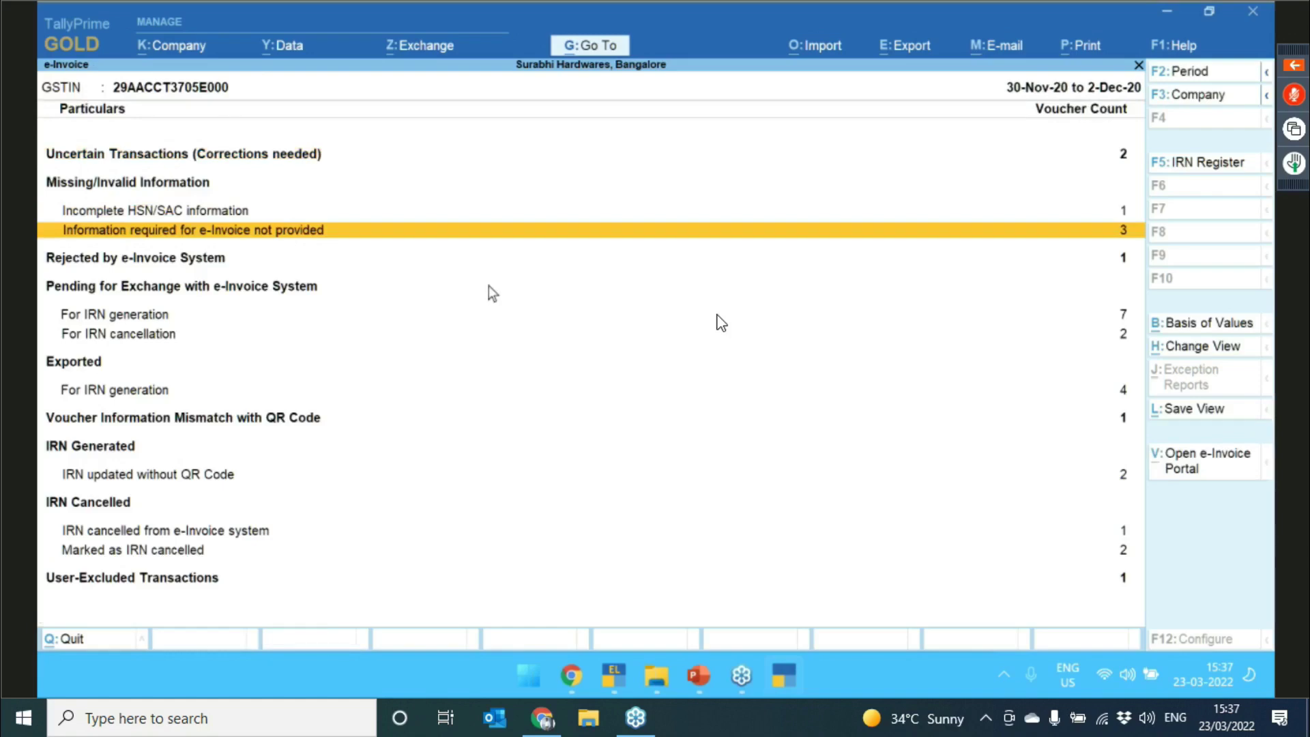
{"action": "key", "text": "Down"}
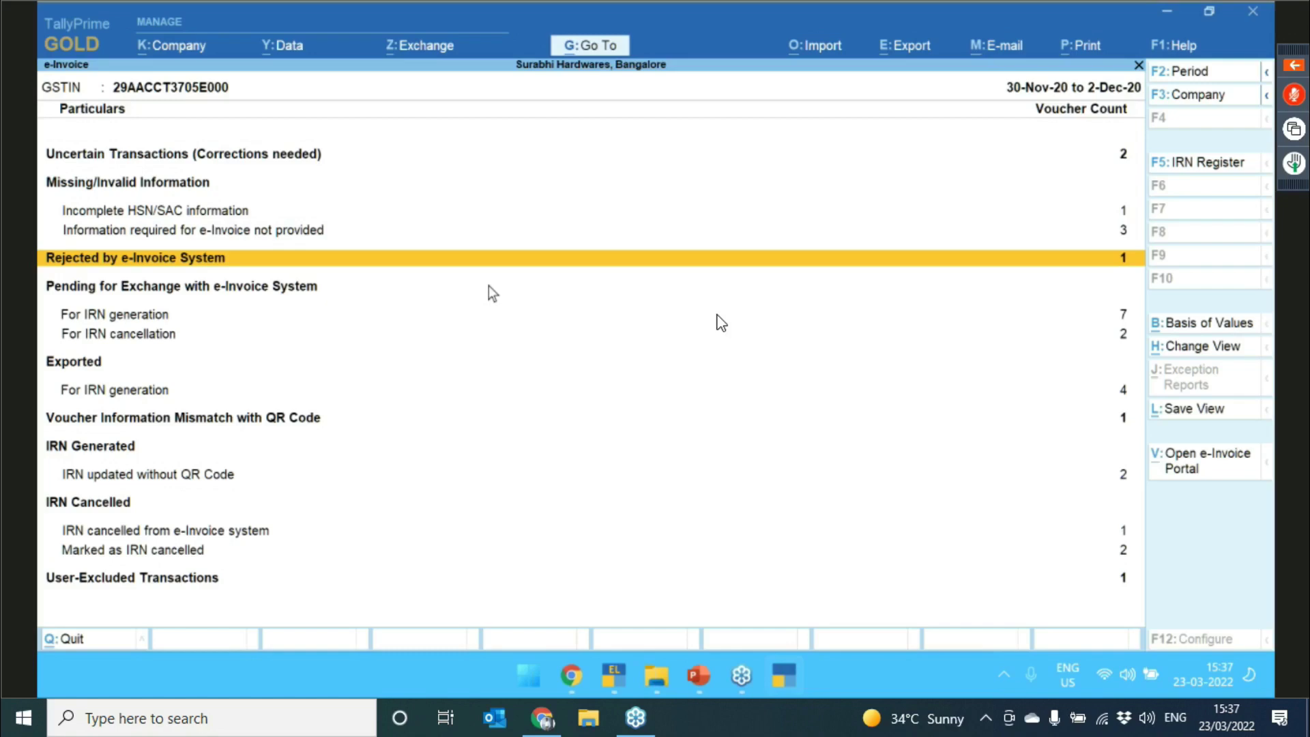
{"action": "key", "text": "Return"}
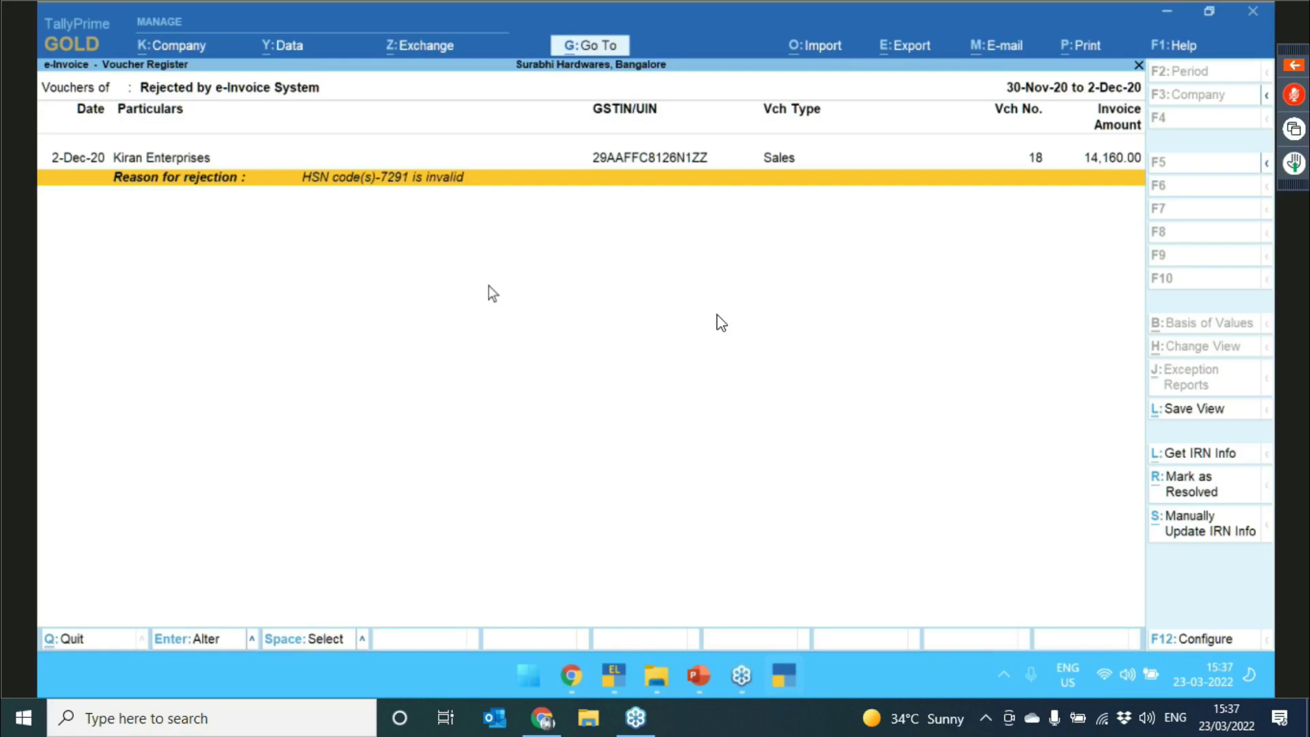
{"action": "key", "text": "Up"}
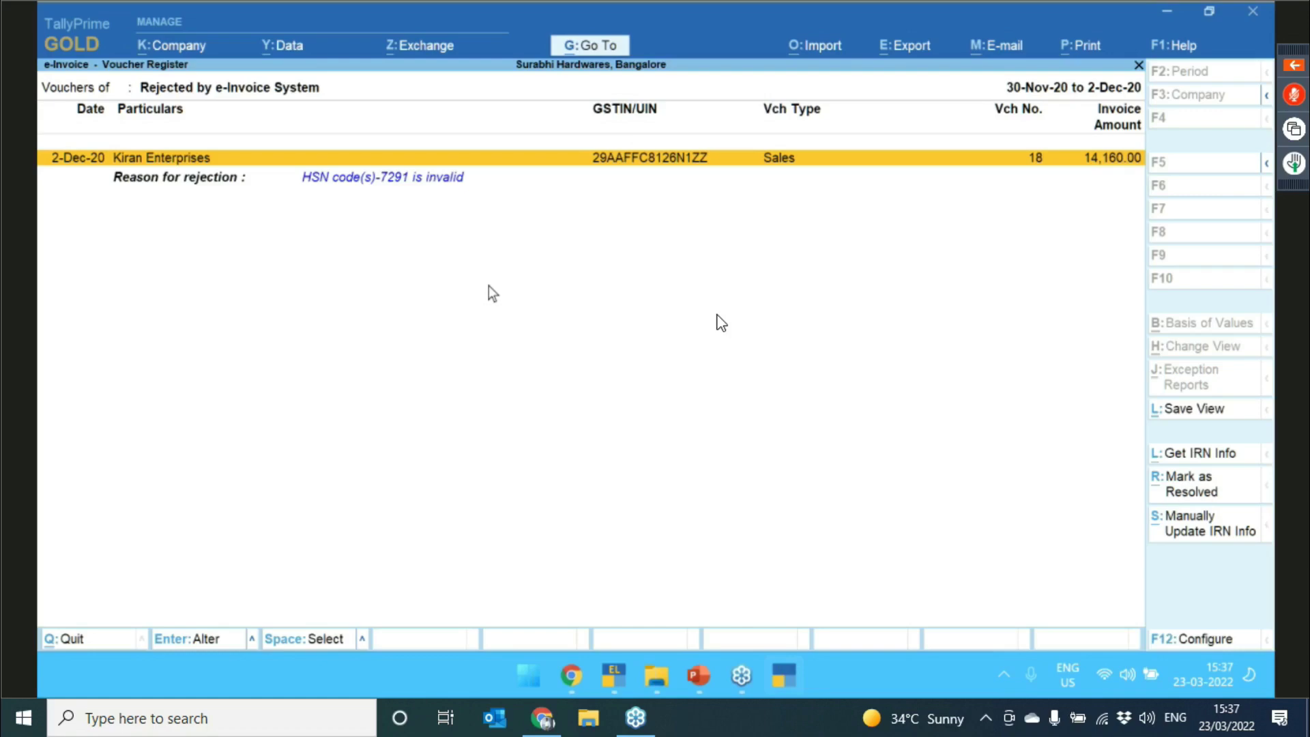
{"action": "key", "text": "Escape"}
{"action": "key", "text": "Down"}
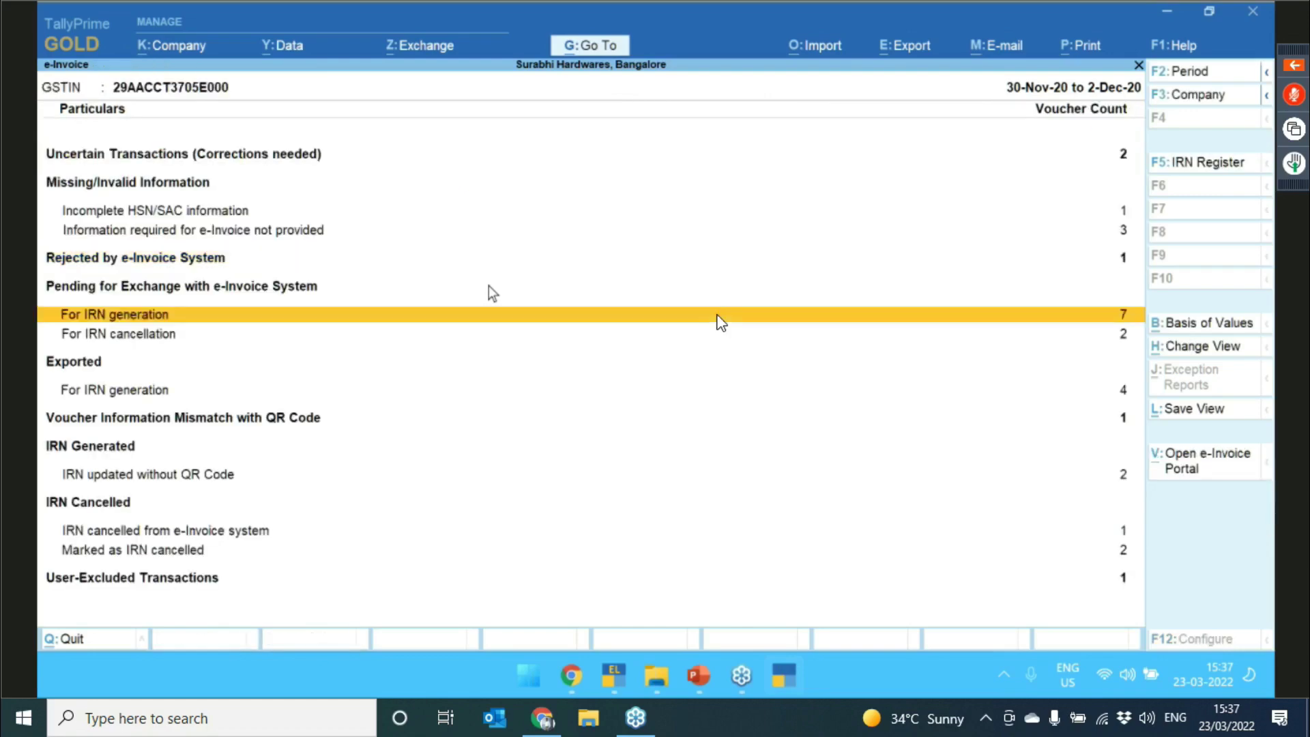
{"action": "key", "text": "Down"}
{"action": "key", "text": "Up"}
{"action": "key", "text": "Down"}
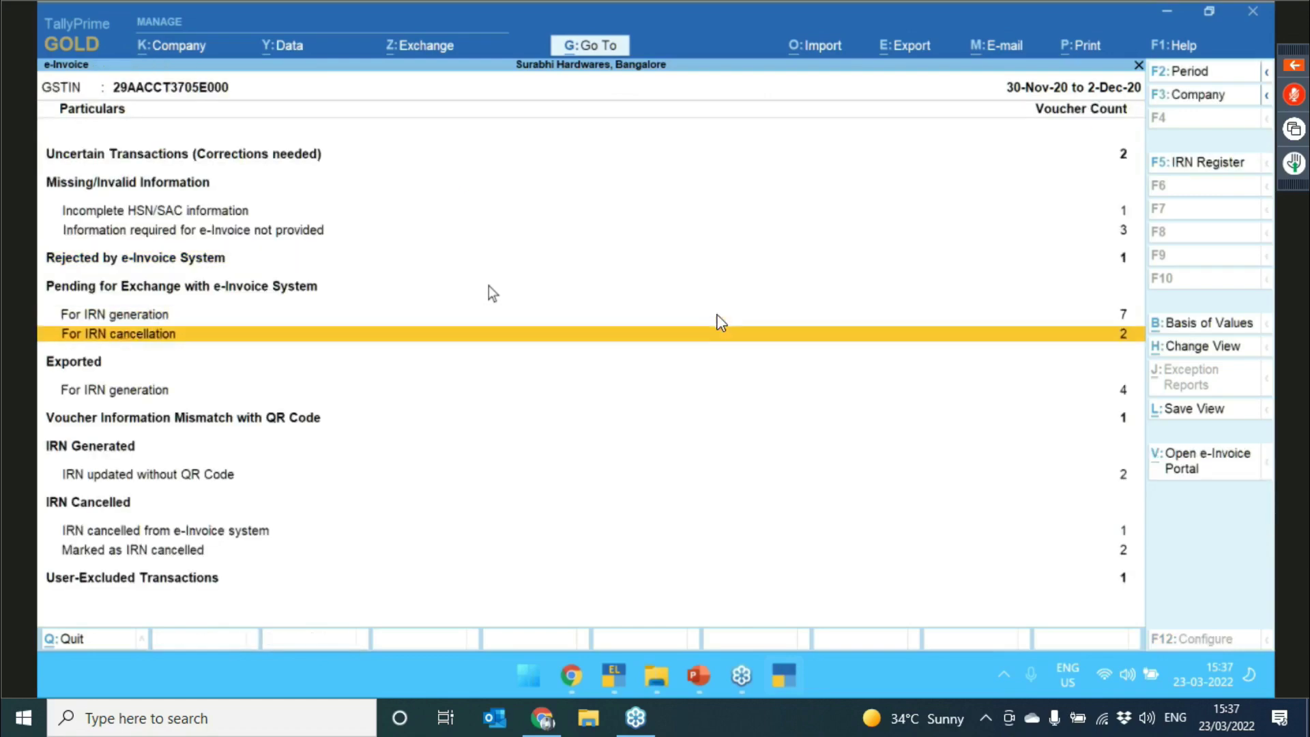
{"action": "key", "text": "Up"}
{"action": "key", "text": "Down"}
{"action": "key", "text": "Up"}
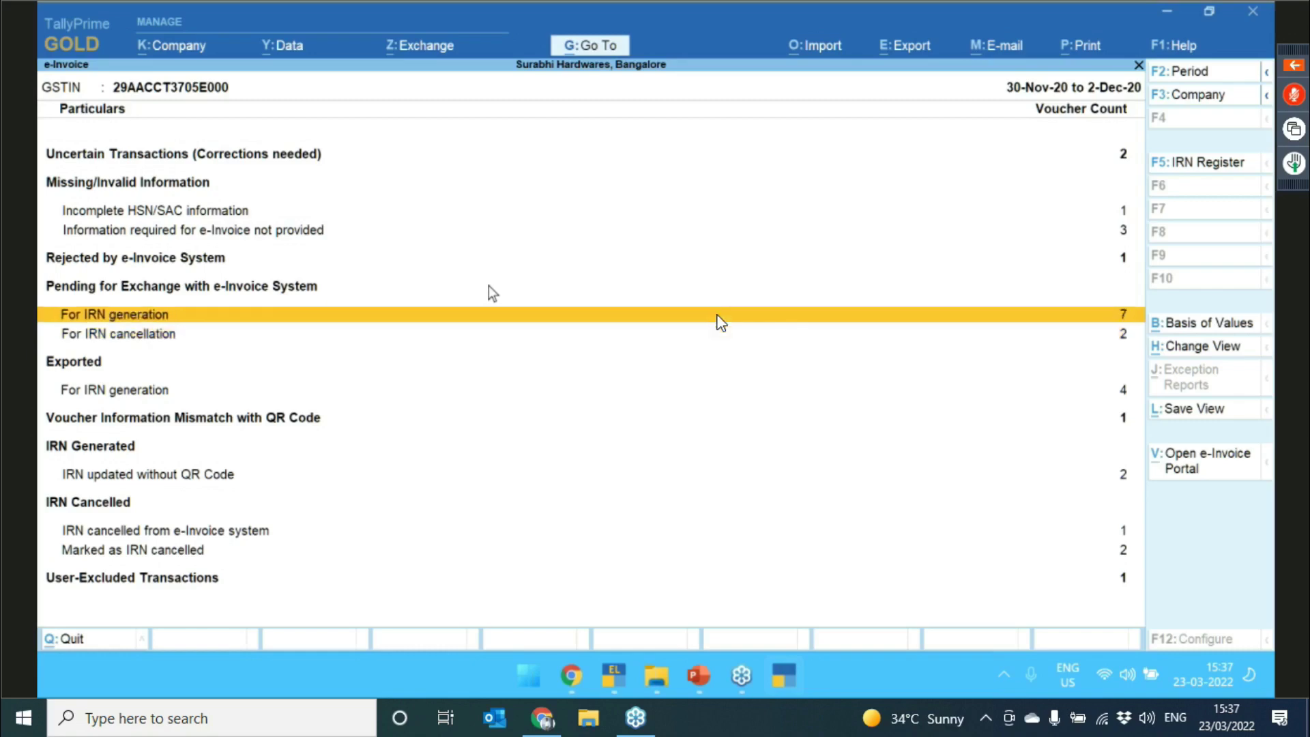
{"action": "key", "text": "Down"}
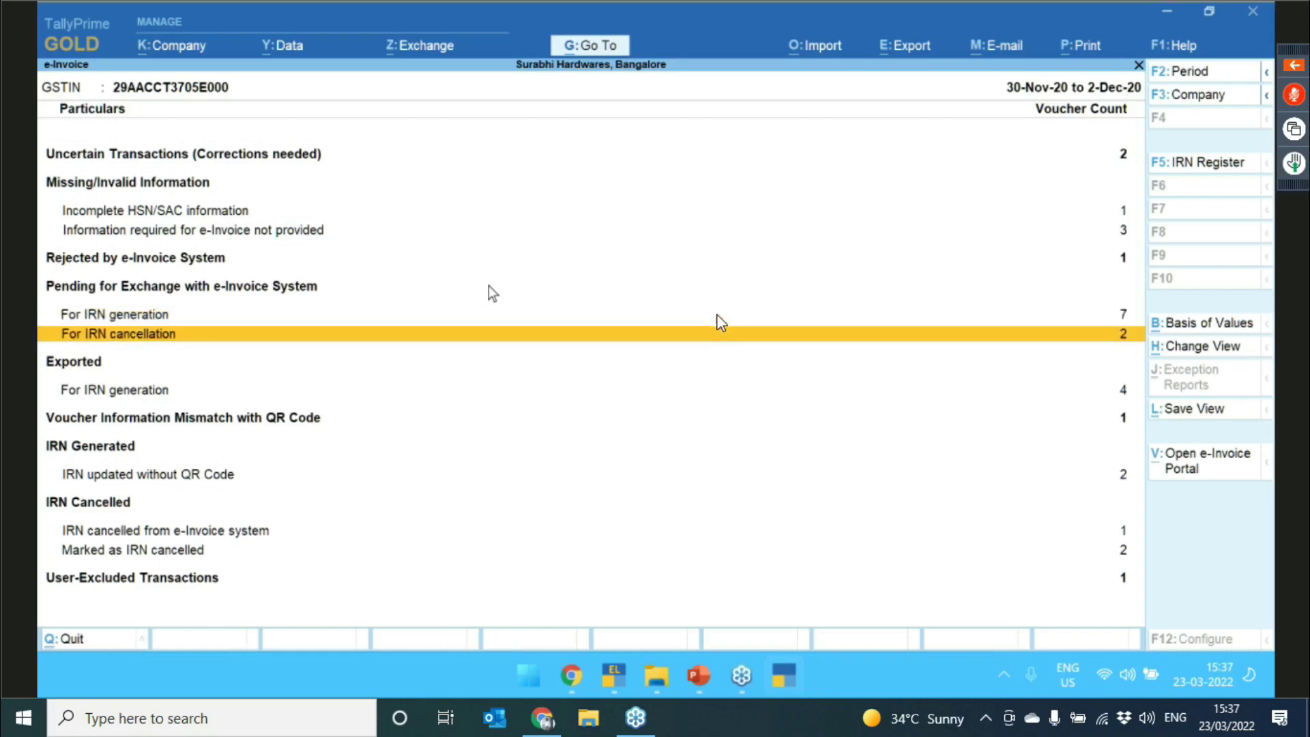
{"action": "key", "text": "Up"}
{"action": "key", "text": "Down"}
{"action": "key", "text": "Up"}
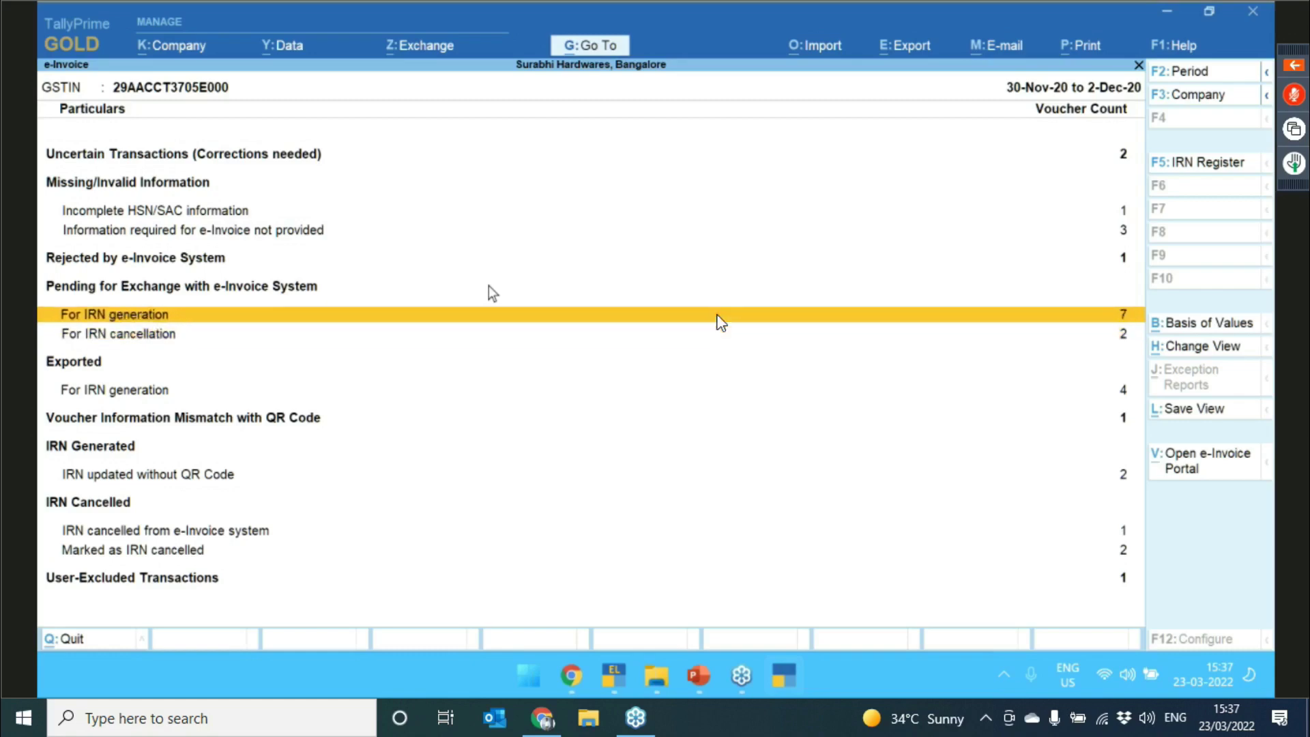
{"action": "key", "text": "Down"}
{"action": "key", "text": "Down"}
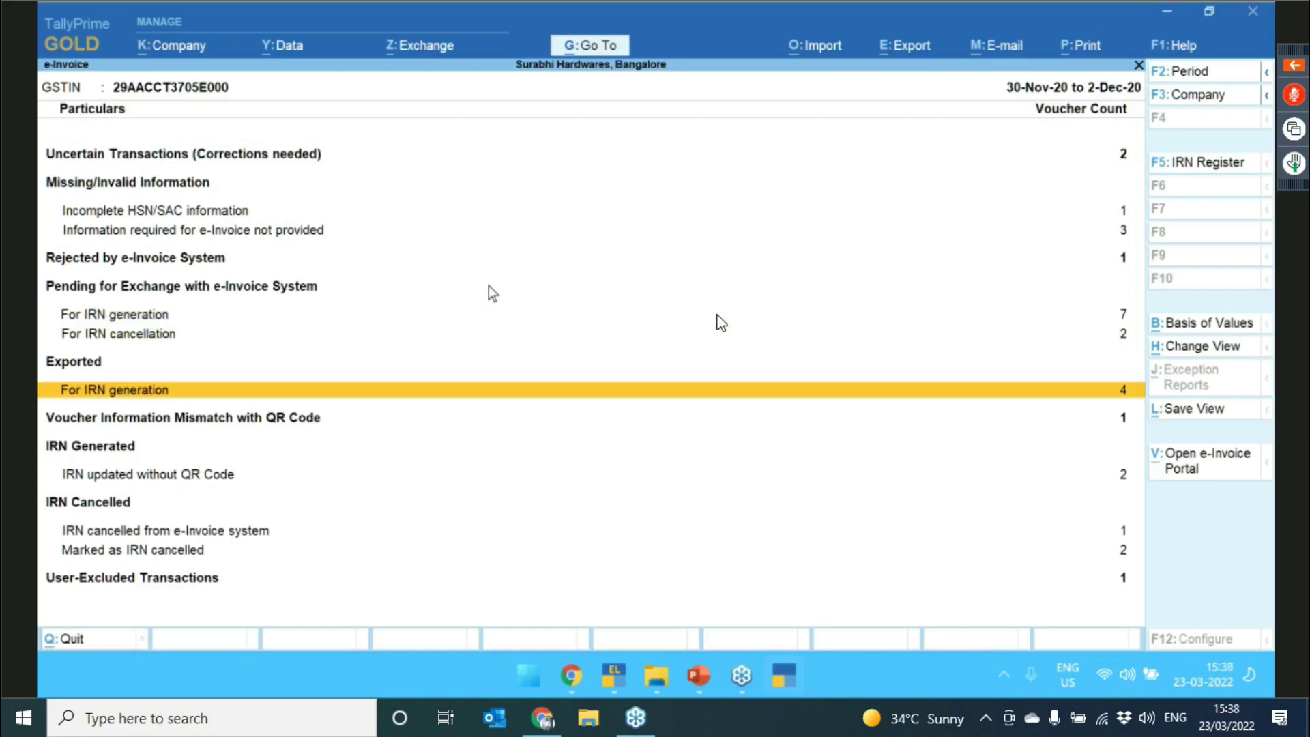
{"action": "key", "text": "Down"}
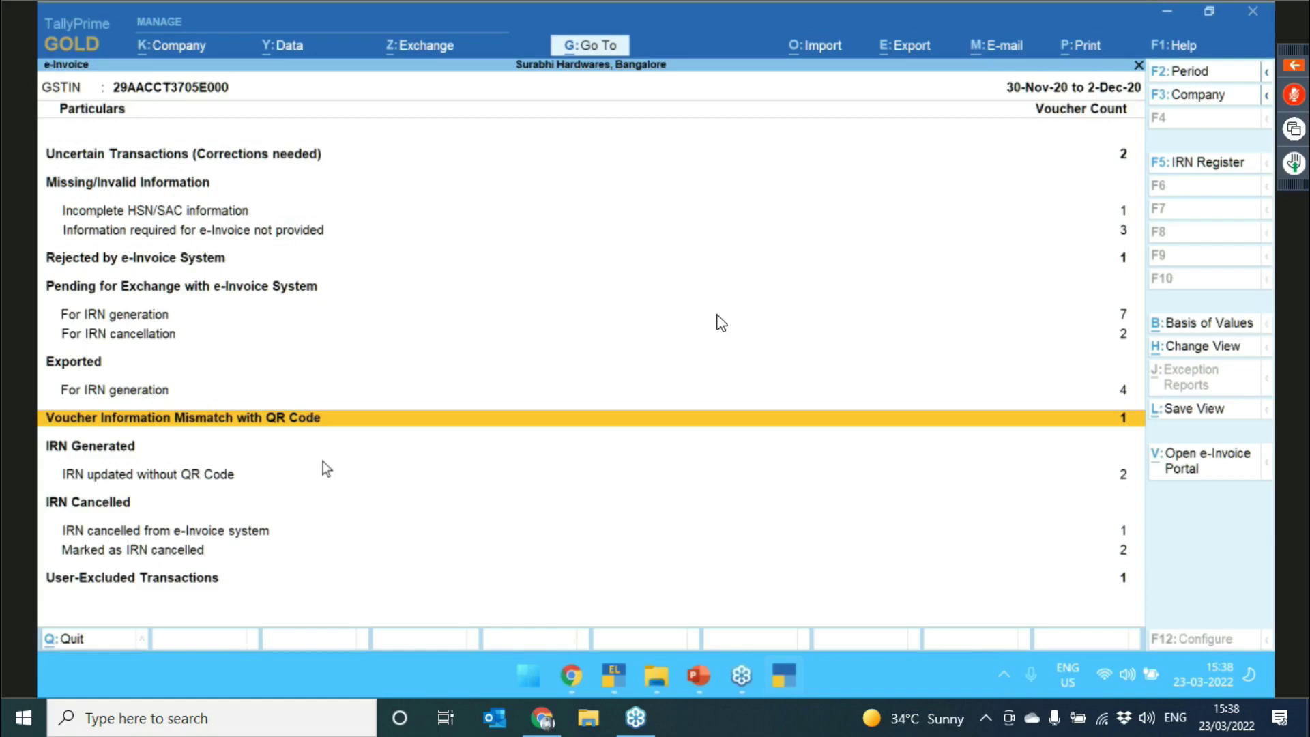
{"action": "key", "text": "Return"}
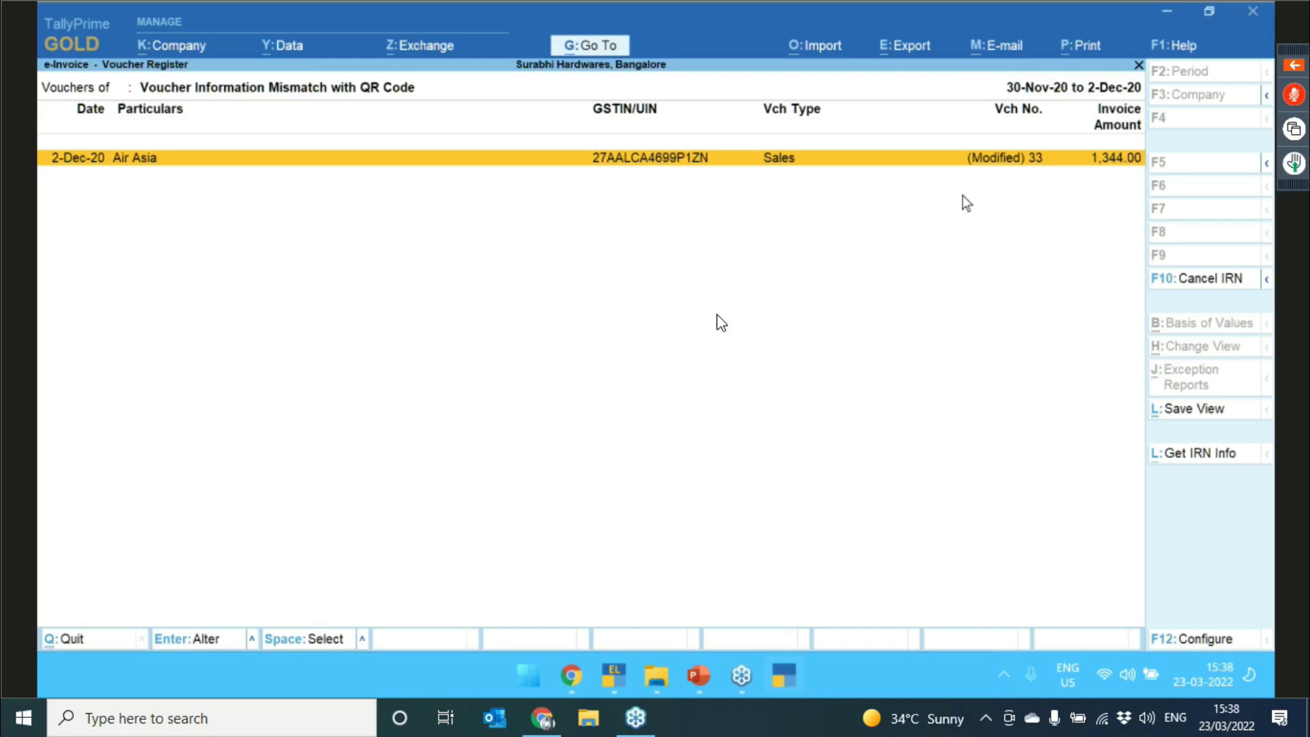
{"action": "key", "text": "Escape"}
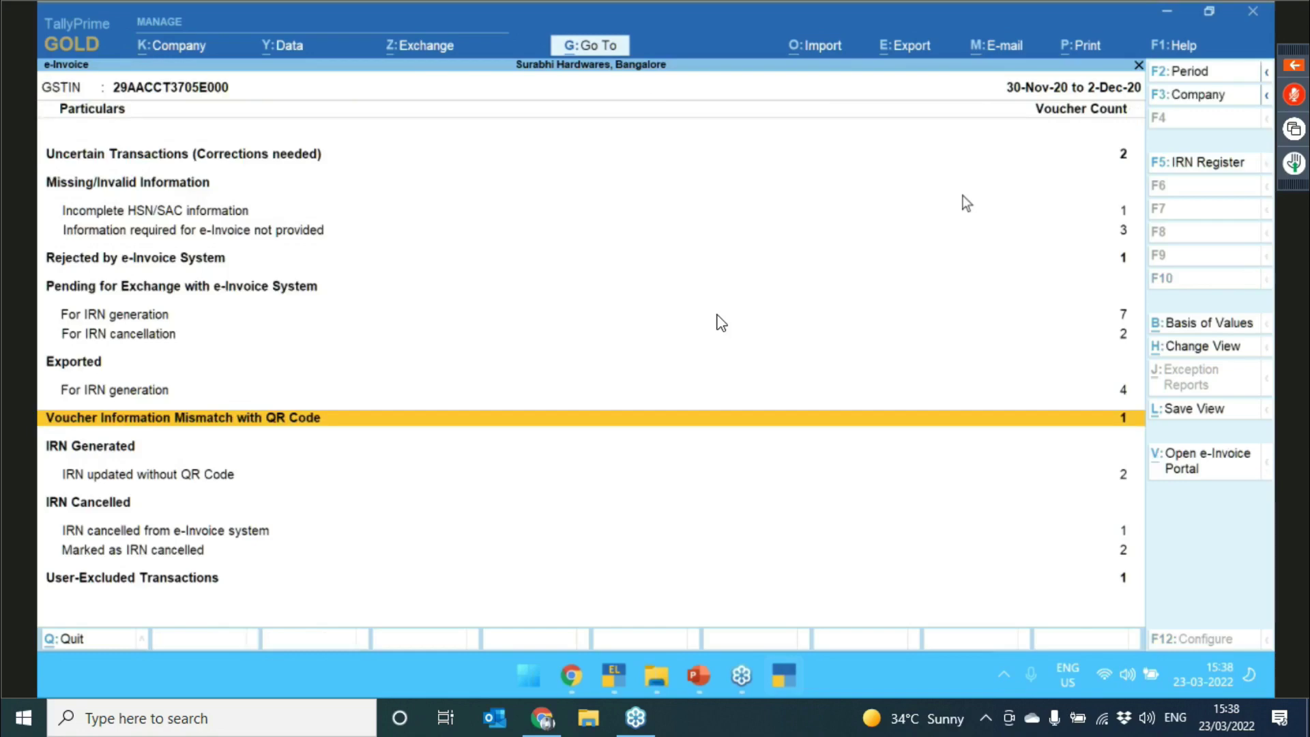
{"action": "key", "text": "Down"}
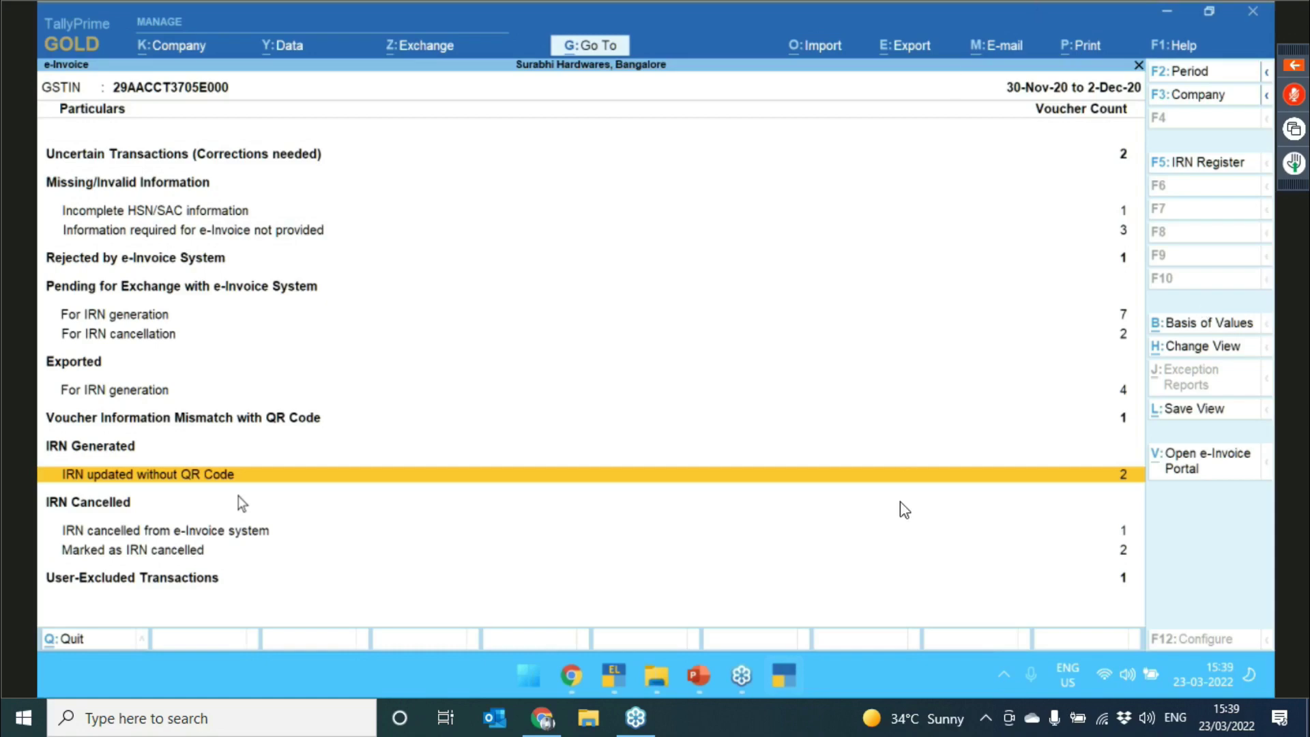
- Open the IRN updated without QR Code register and browse the Kanti Hardwares and Air Asia vouchers
{"action": "key", "text": "Return"}
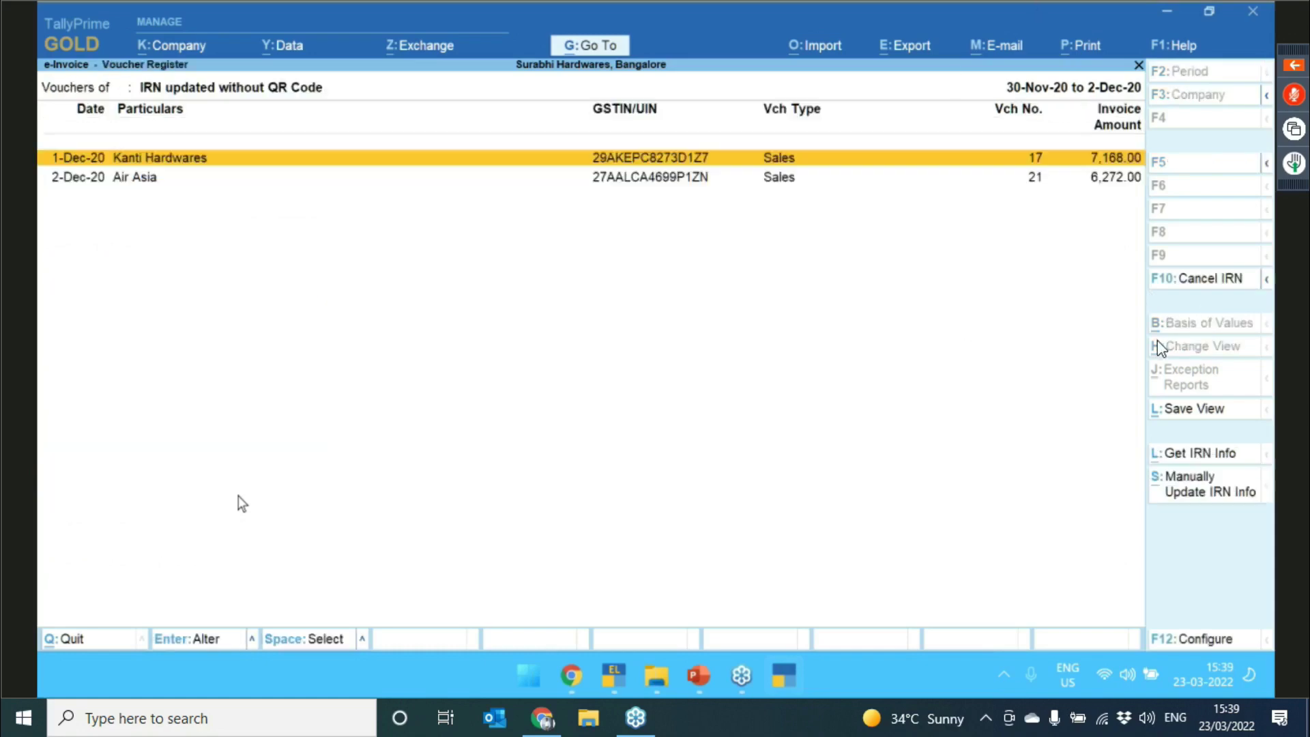
{"action": "key", "text": "Down"}
{"action": "key", "text": "Up"}
{"action": "key", "text": "Down"}
{"action": "key", "text": "Up"}
{"action": "key", "text": "Down"}
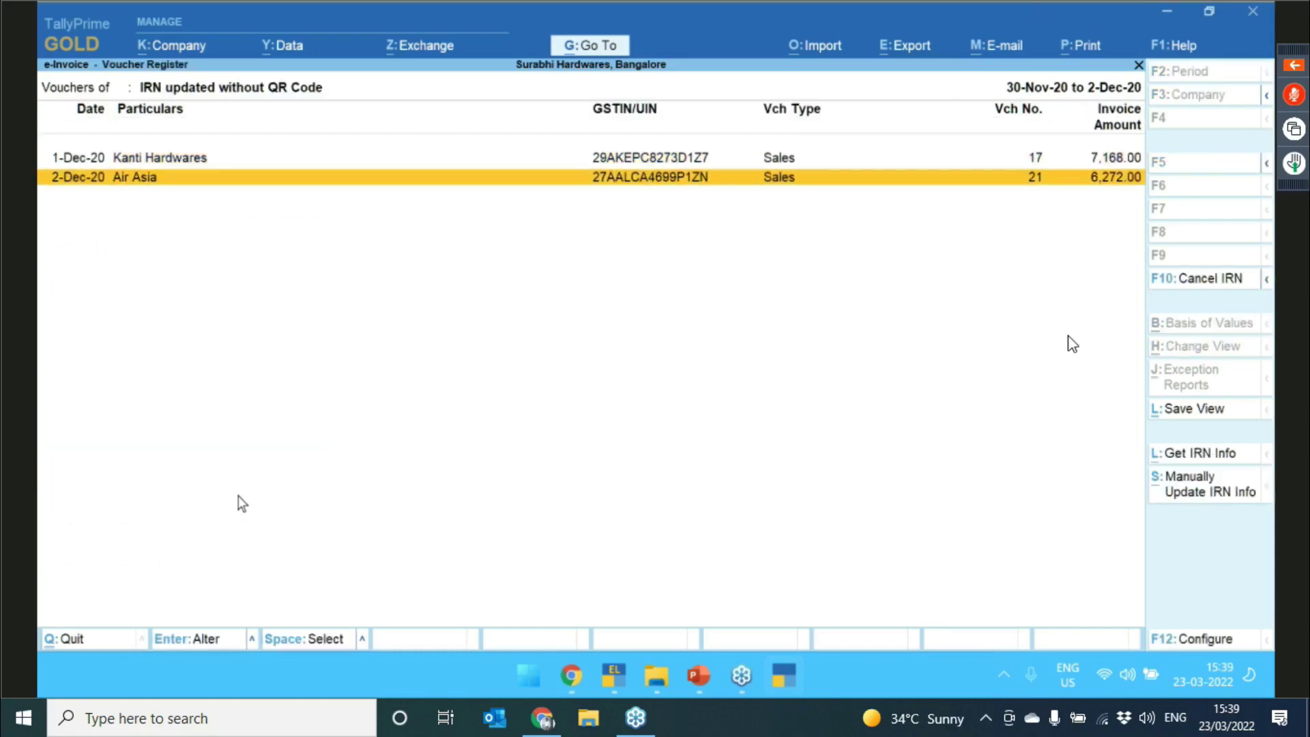
{"action": "key", "text": "Up"}
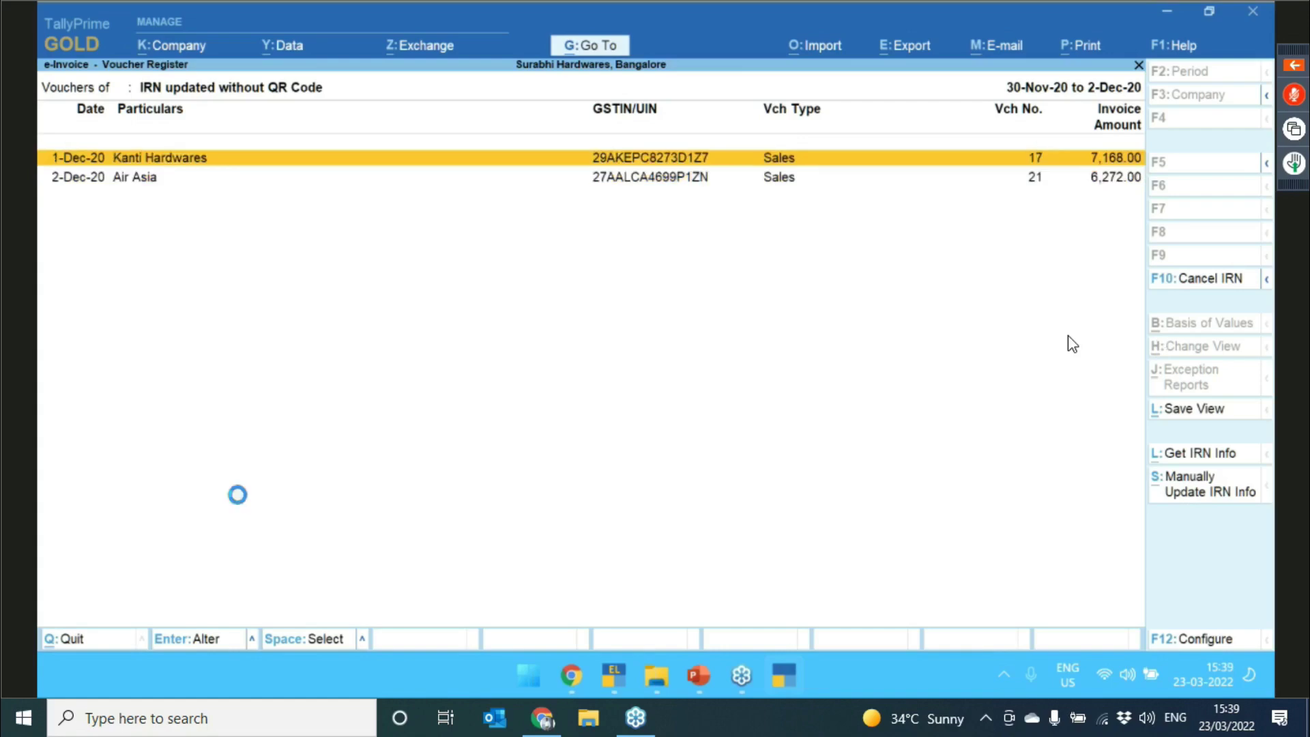
- View the Kanti Hardwares voucher's e-Invoice details, then quit the voucher without changes
{"action": "key", "text": "Return"}
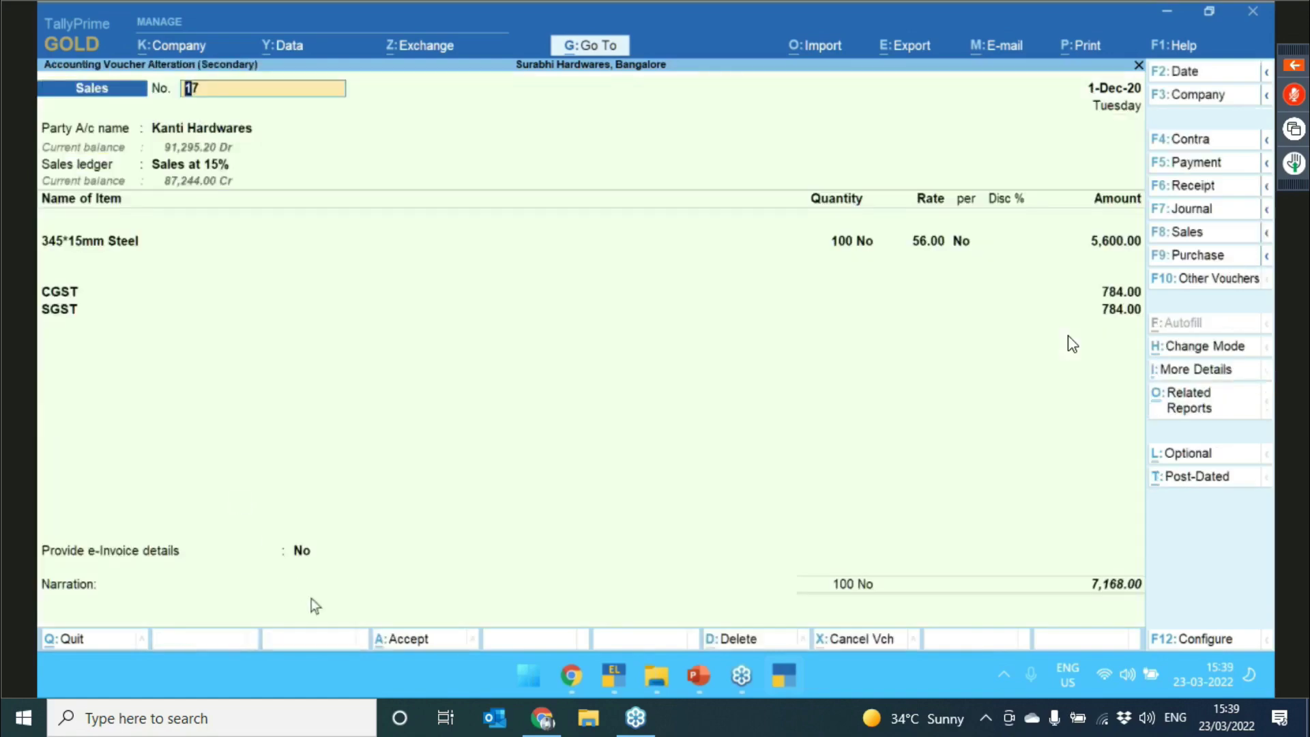
{"action": "left_click", "coordinate": [302, 552]}
{"action": "key", "text": "Return"}
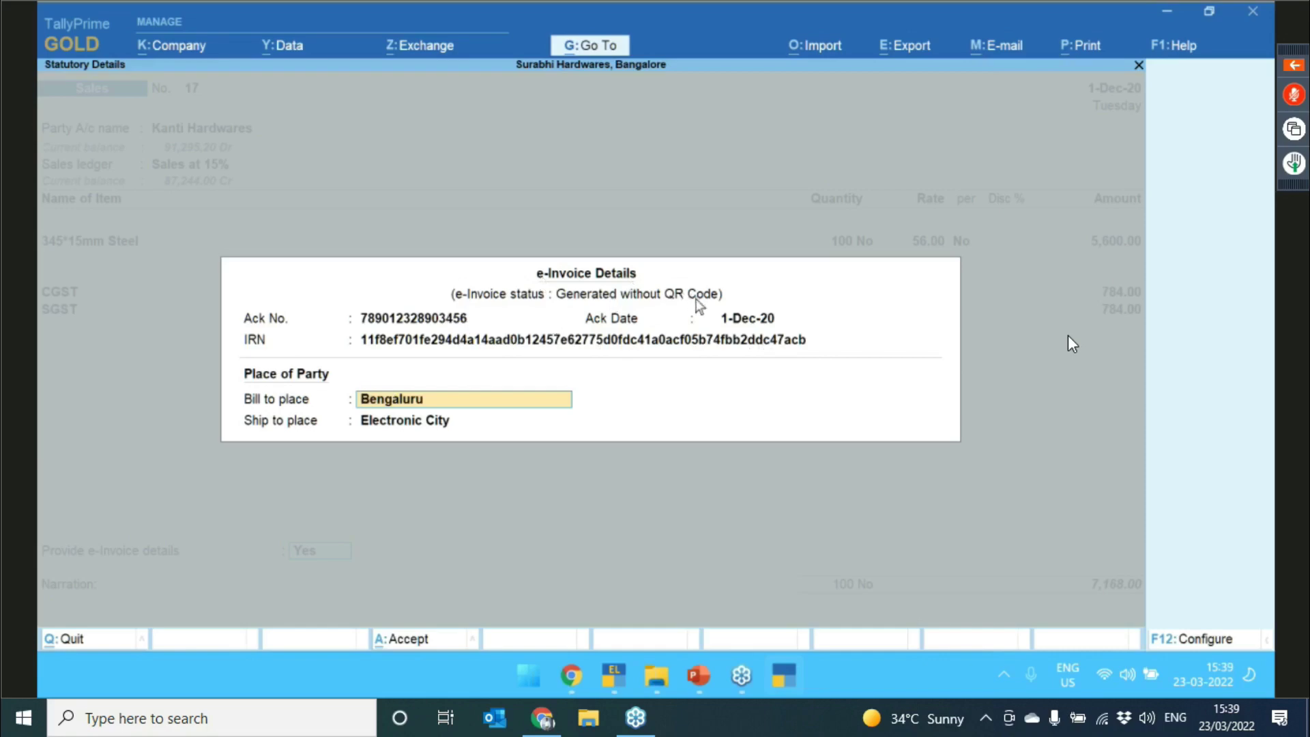
{"action": "key", "text": "Escape"}
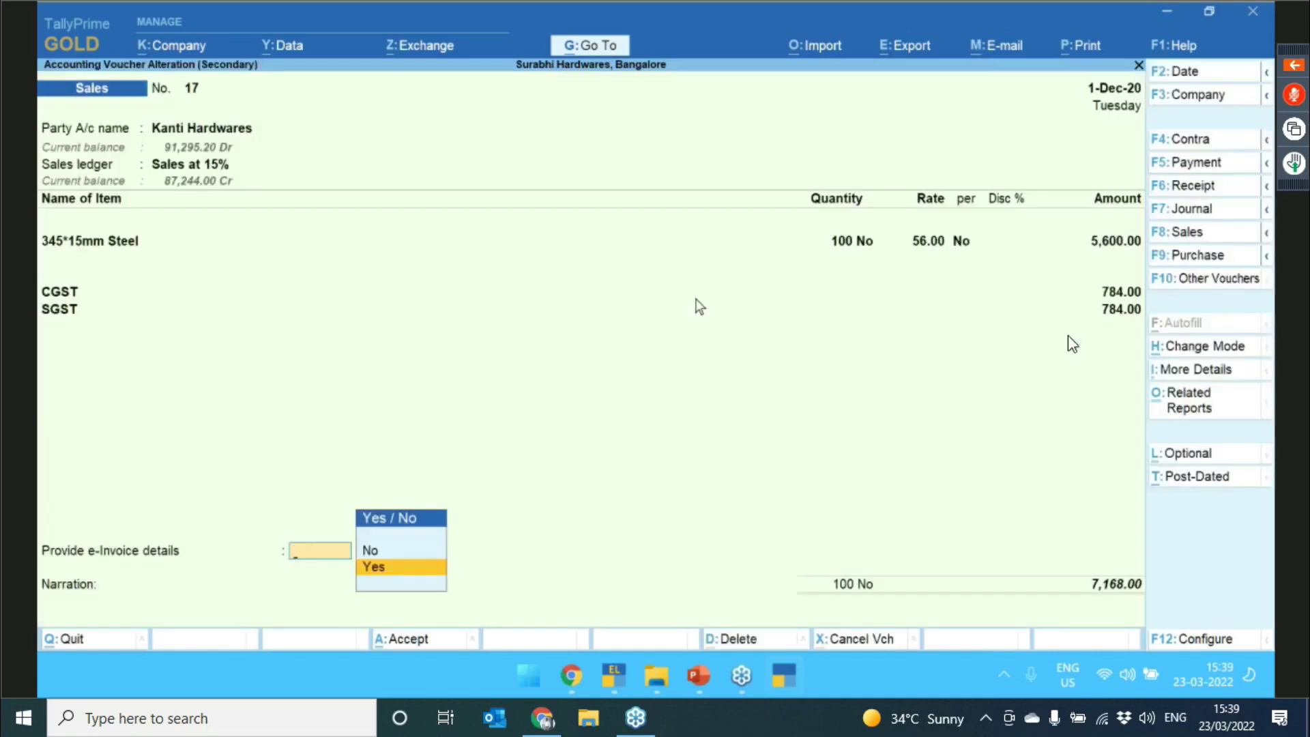
{"action": "key", "text": "Escape"}
{"action": "key", "text": "Return"}
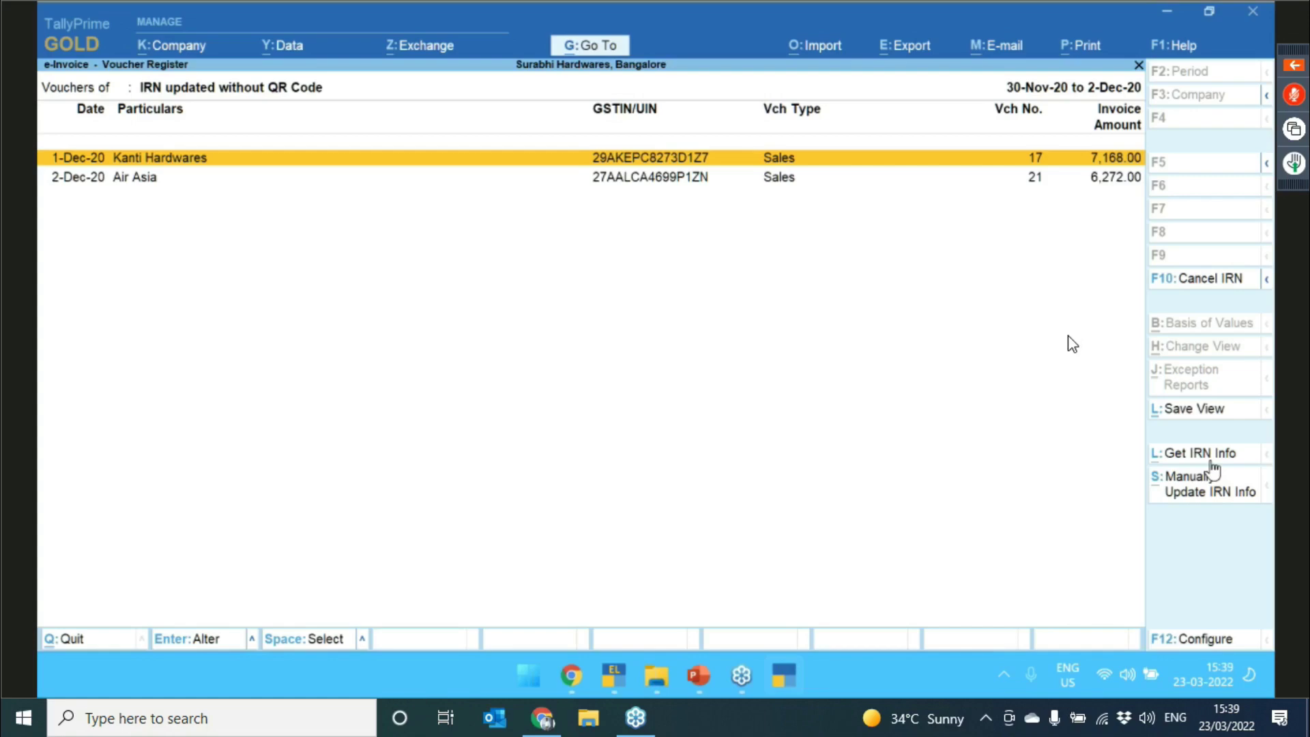
{"action": "key", "text": "Escape"}
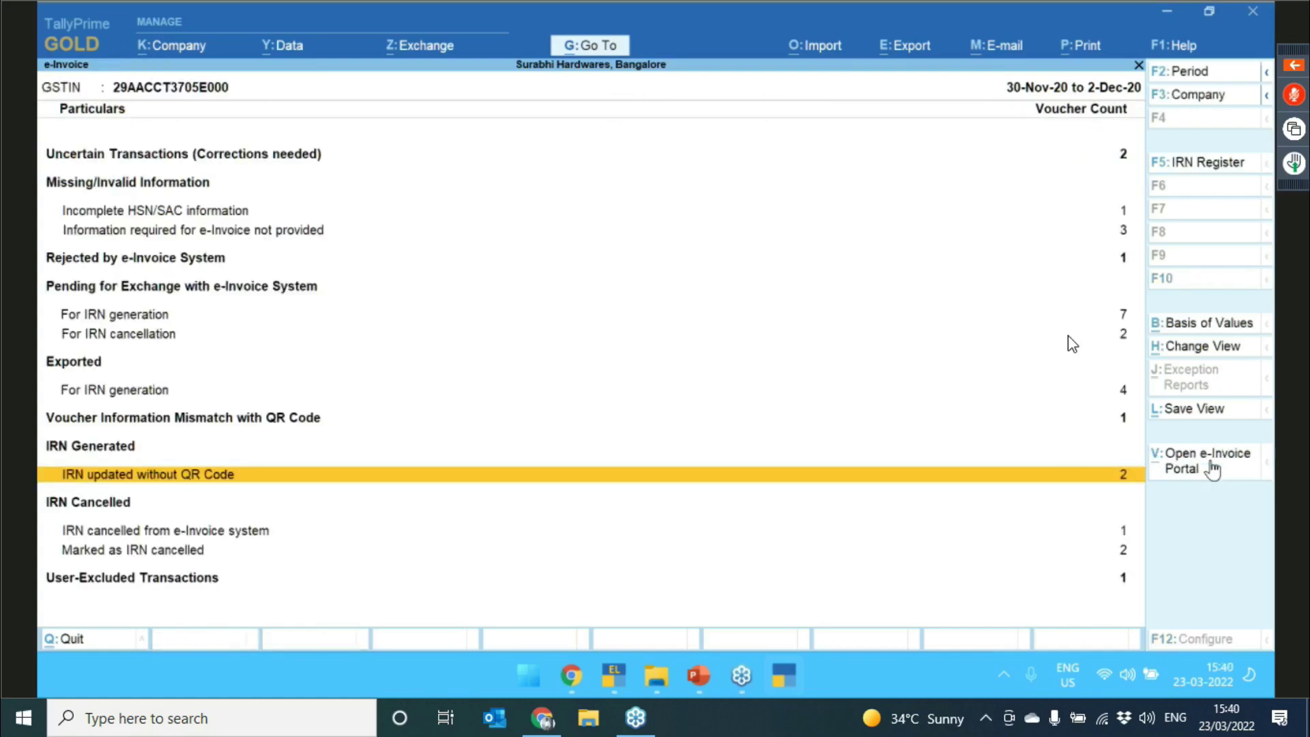
{"action": "key", "text": "Up"}
{"action": "key", "text": "Up"}
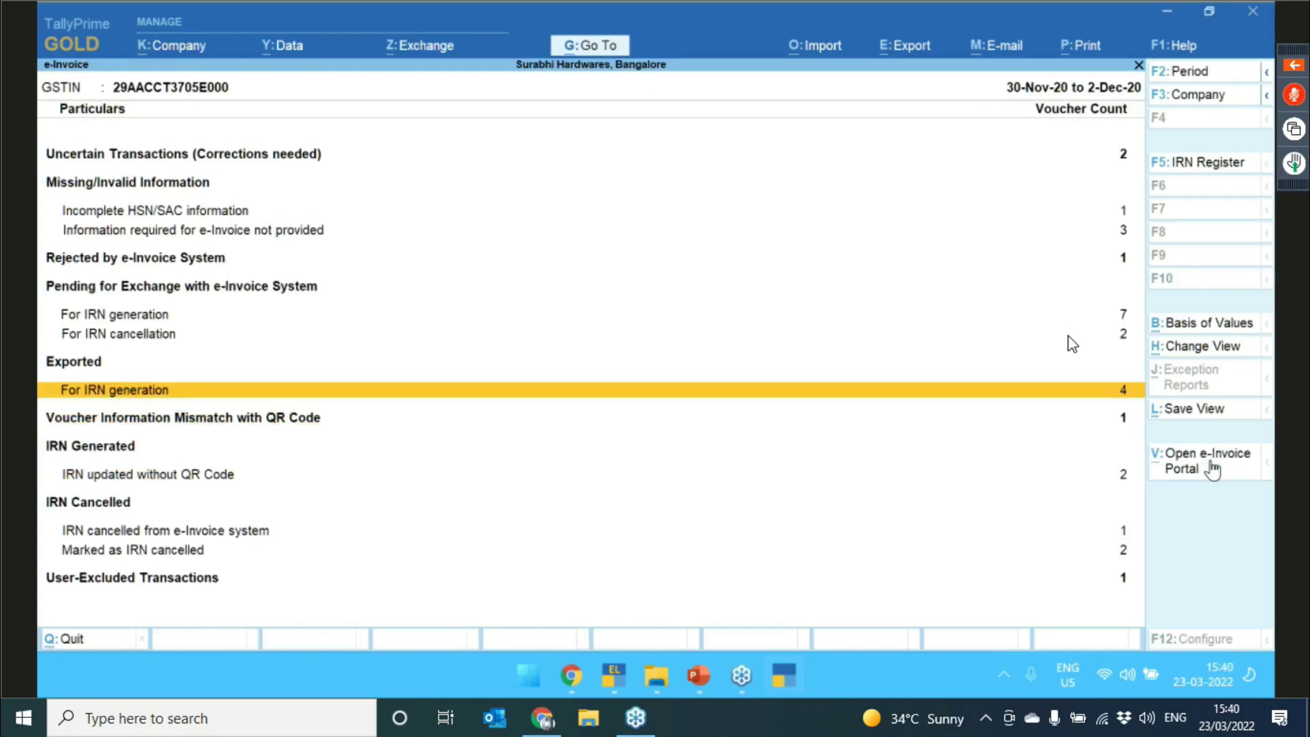
{"action": "key", "text": "Return"}
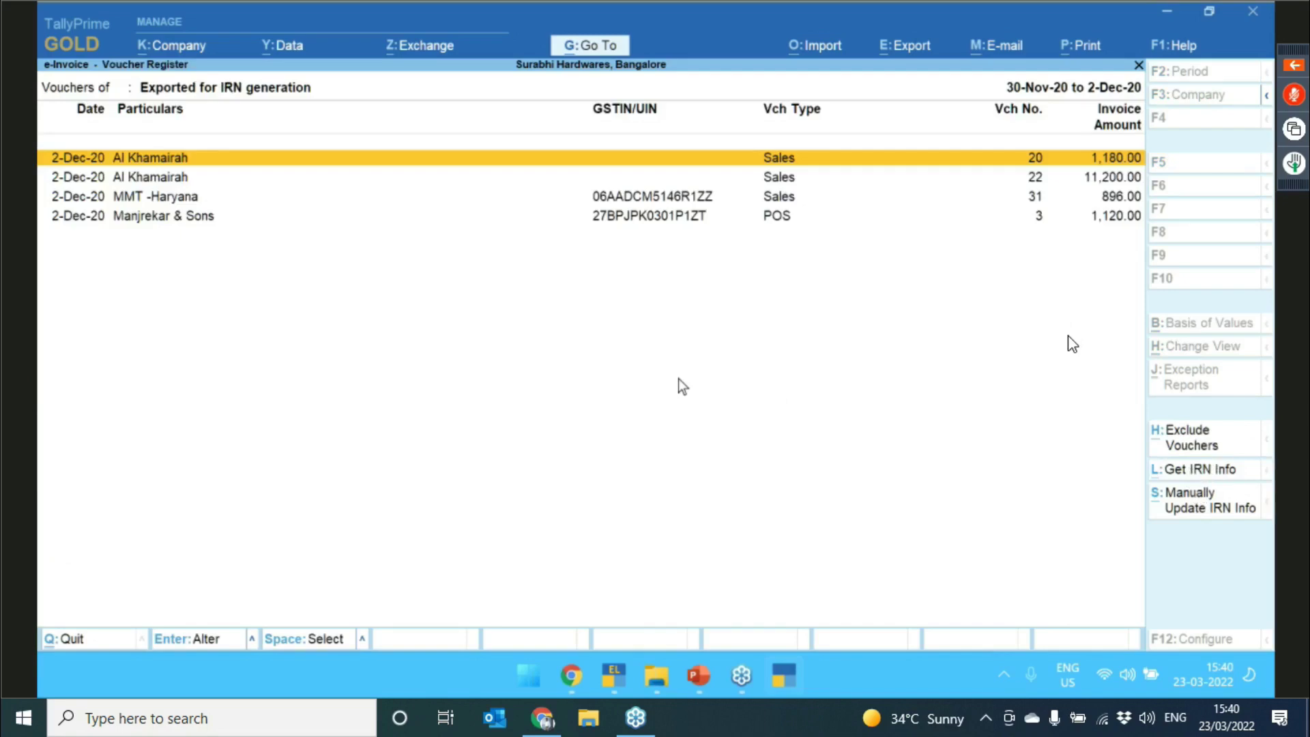
{"action": "key", "text": "Escape"}
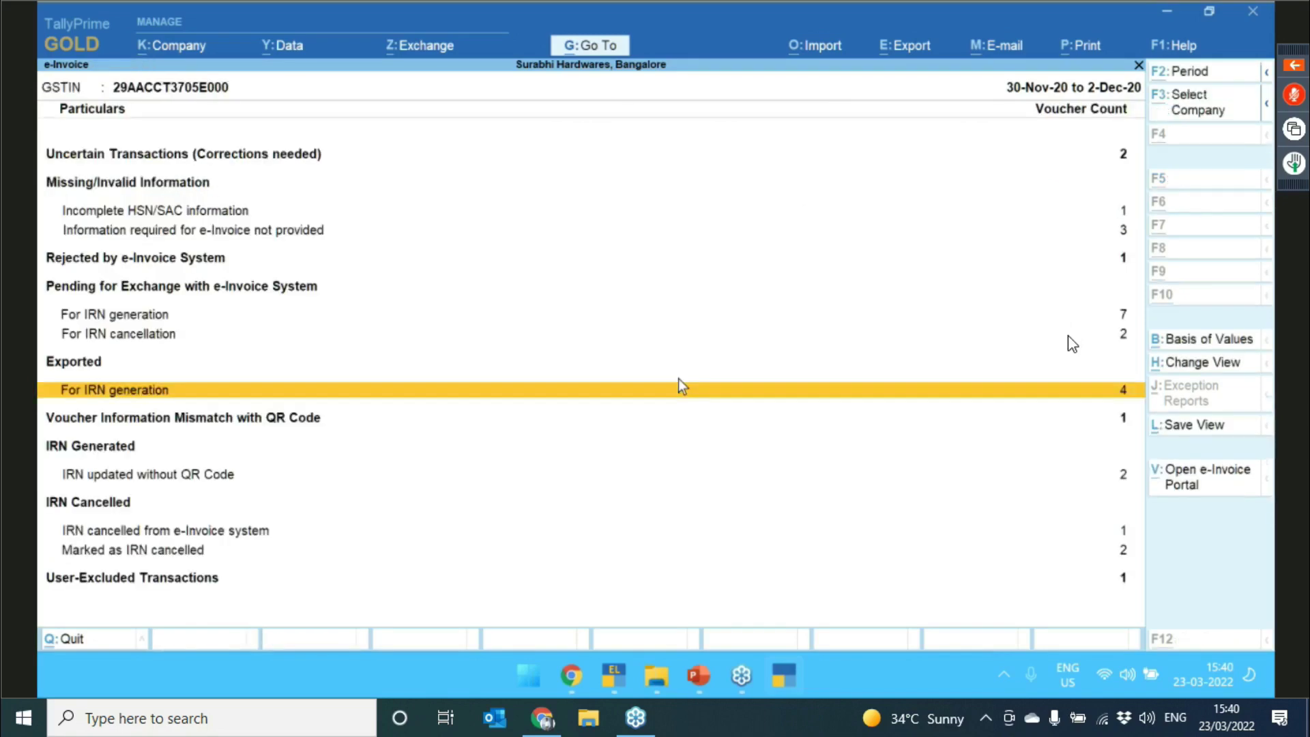
- Advance the slide show past three IRN slides to the embedded e-Invoice demo video
{"action": "key", "text": "alt+Tab"}
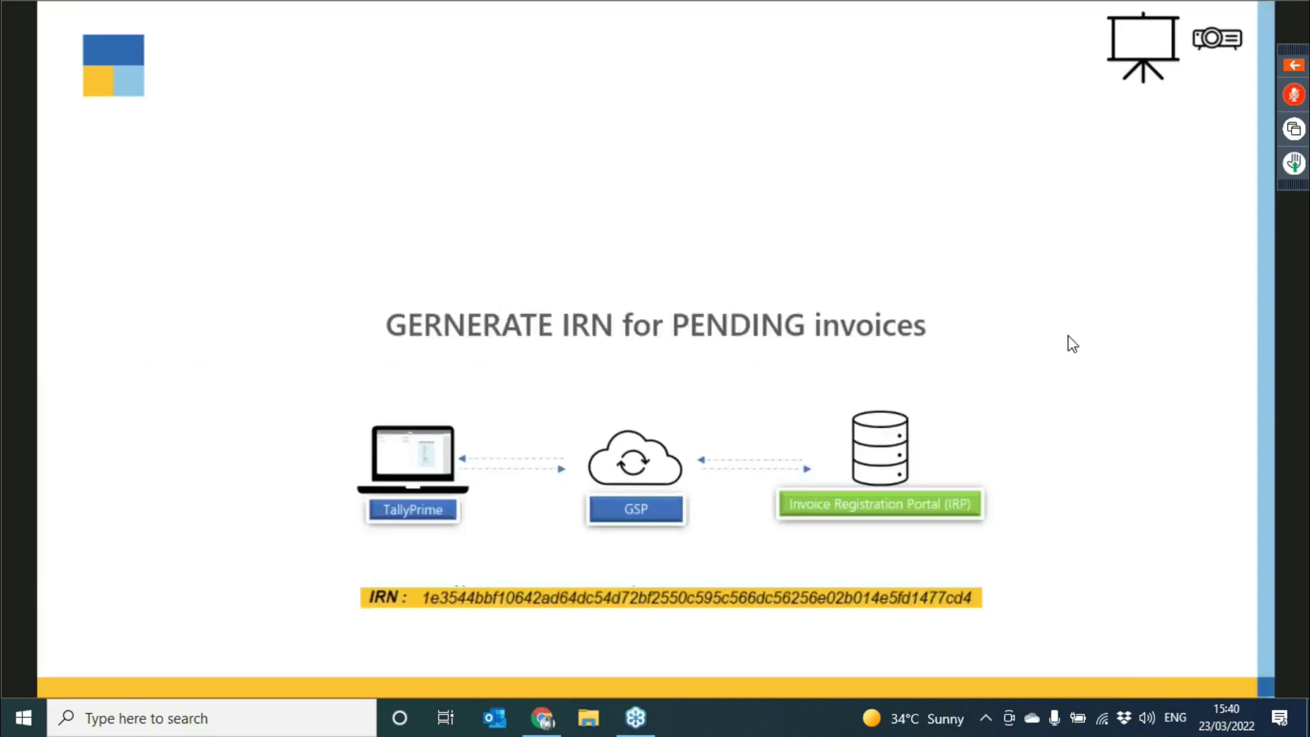
{"action": "key", "text": "Right"}
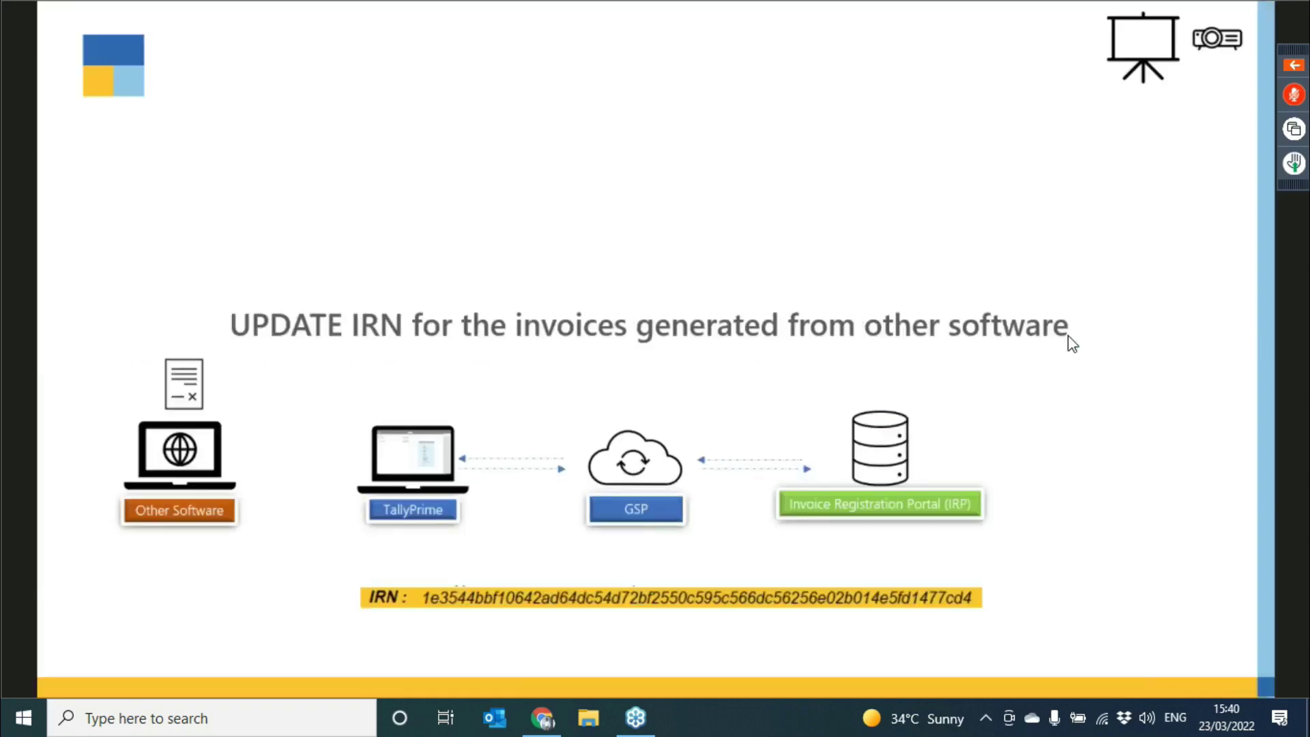
{"action": "key", "text": "Right"}
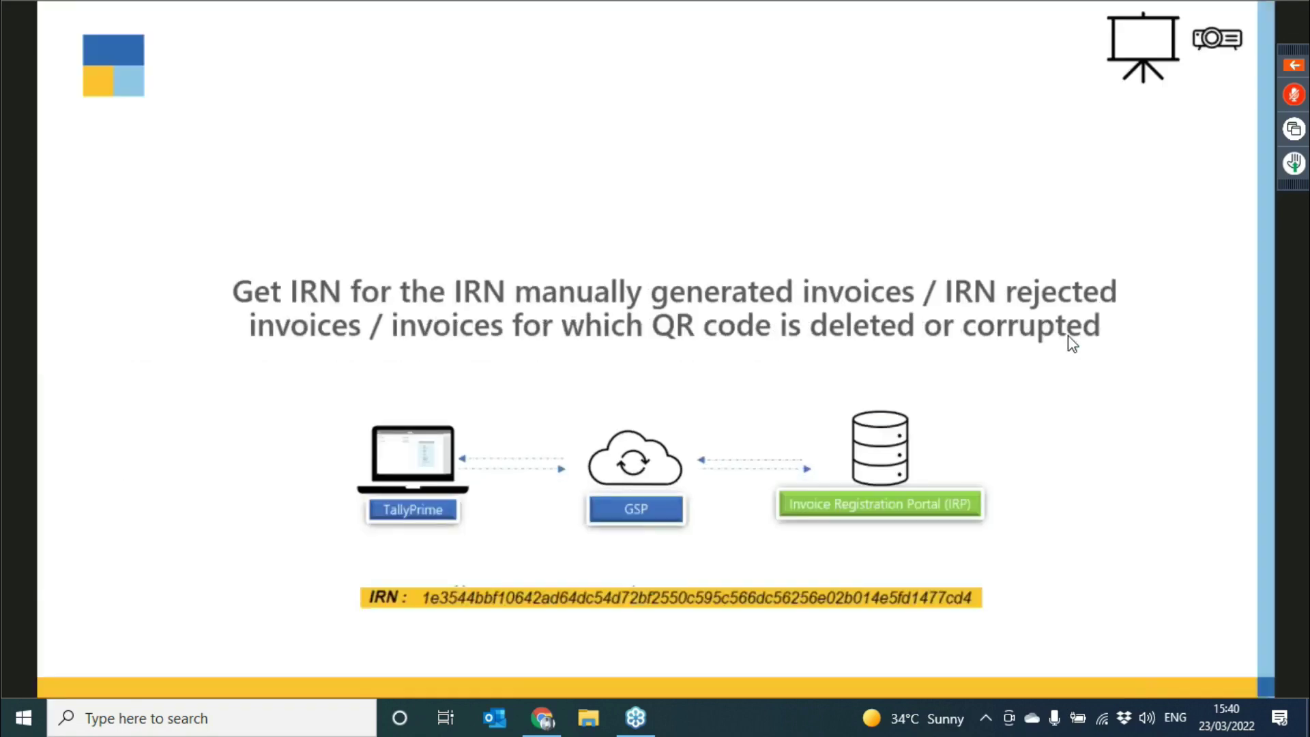
{"action": "key", "text": "Right"}
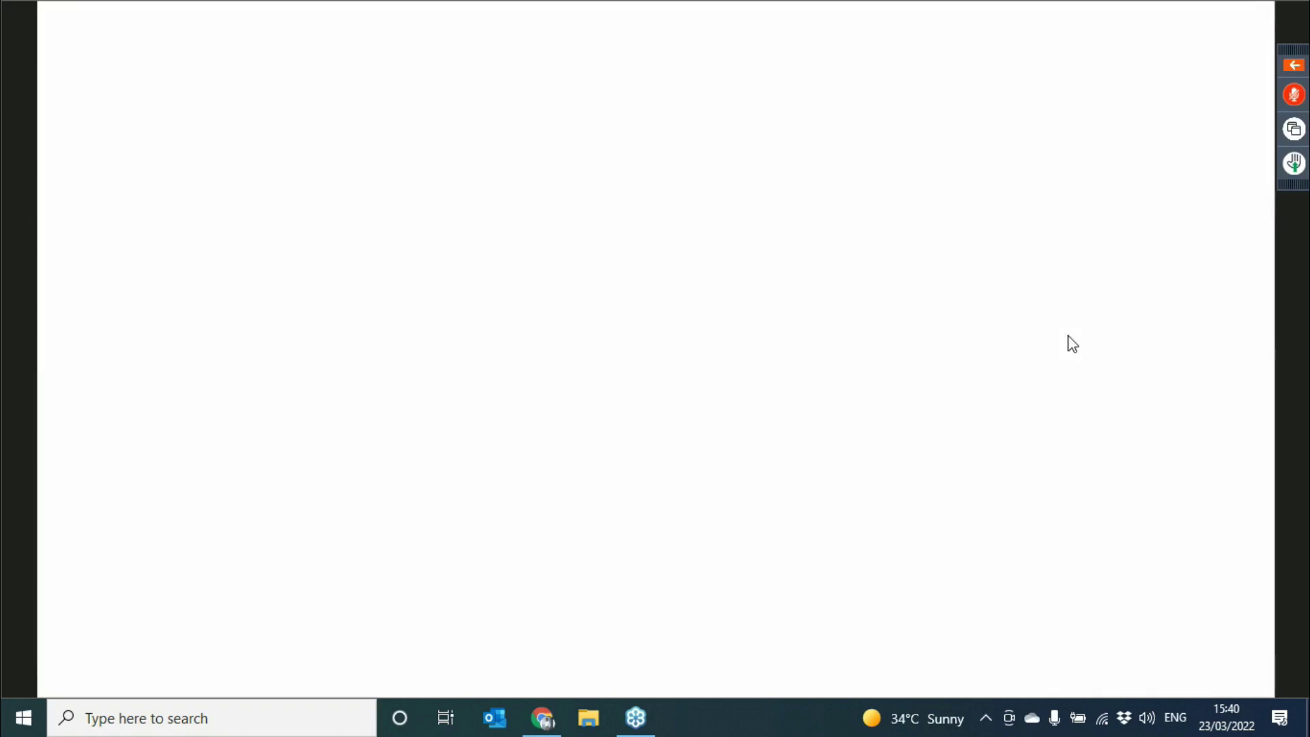
{"action": "mouse_move", "coordinate": [458, 631]}
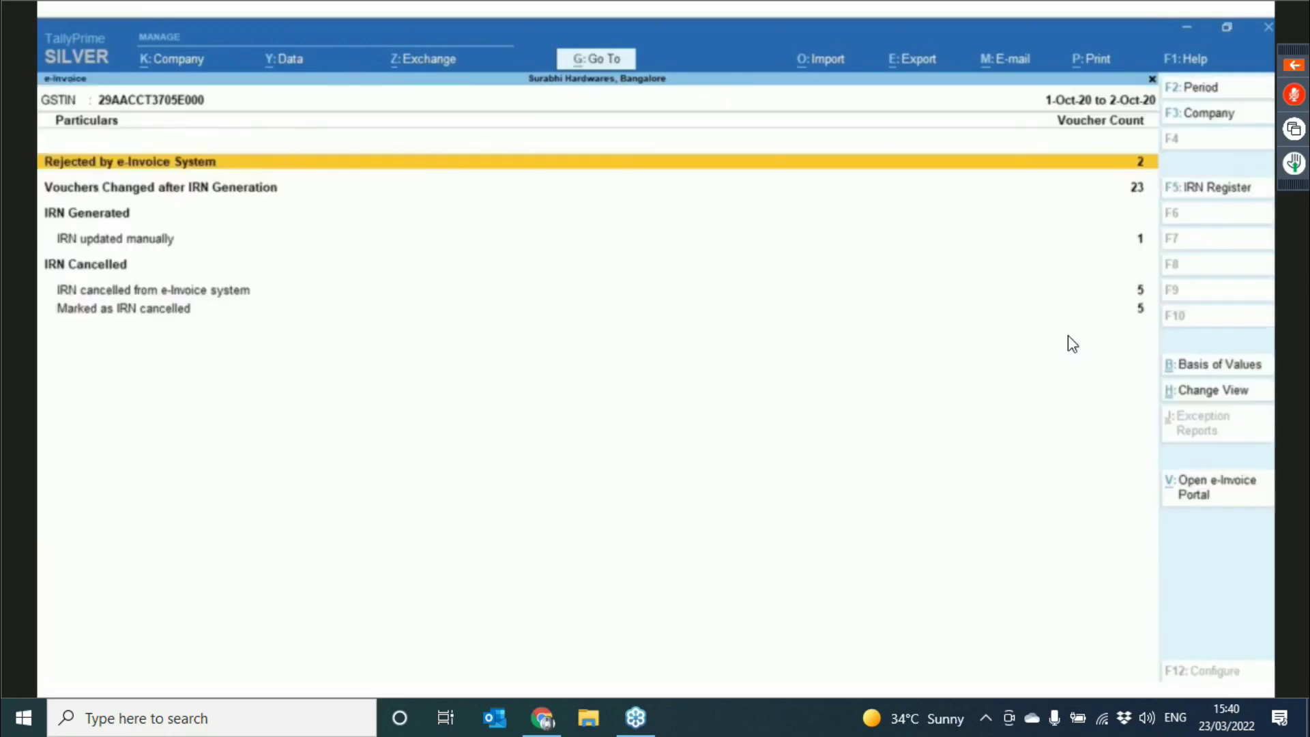
- Follow the demo as it requests e-Invoice details for voucher 45SE in the IRN updated manually register
{"action": "mouse_move", "coordinate": [101, 152]}
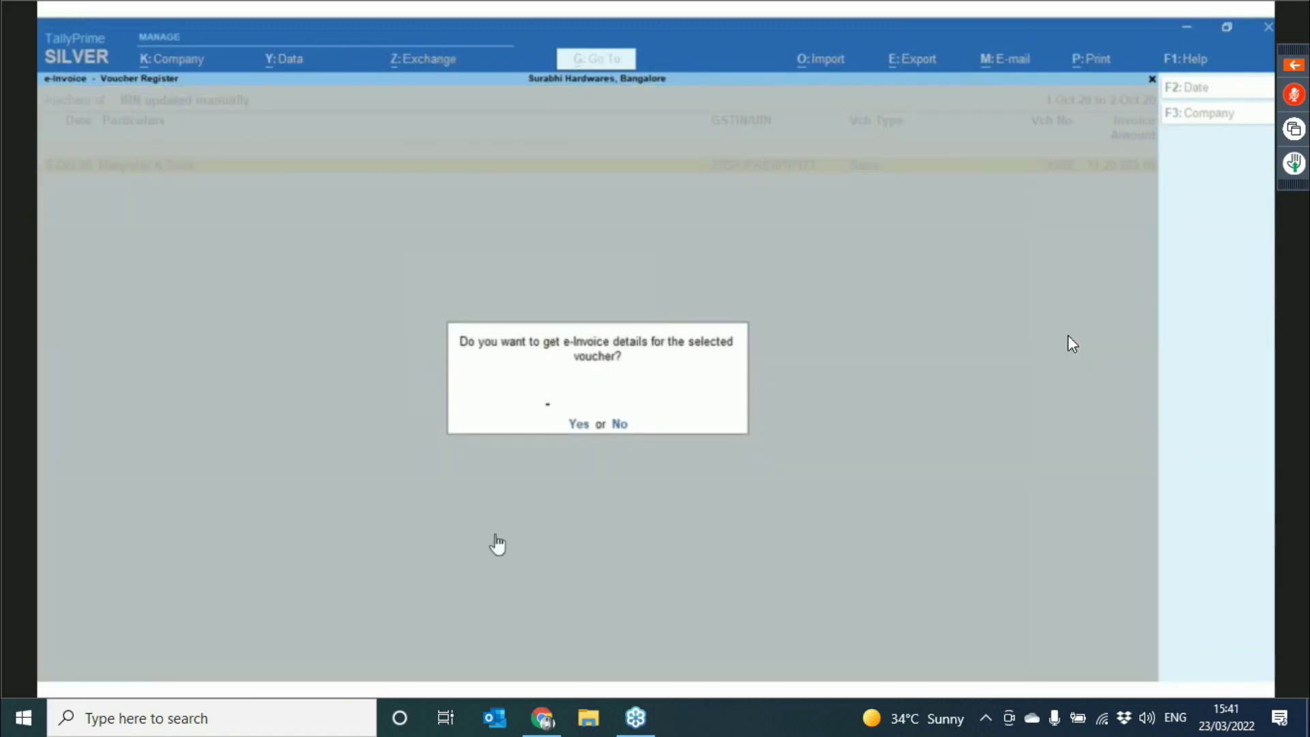
- Rewind the demo video to the e-Invoice report
{"action": "left_click", "coordinate": [503, 675]}
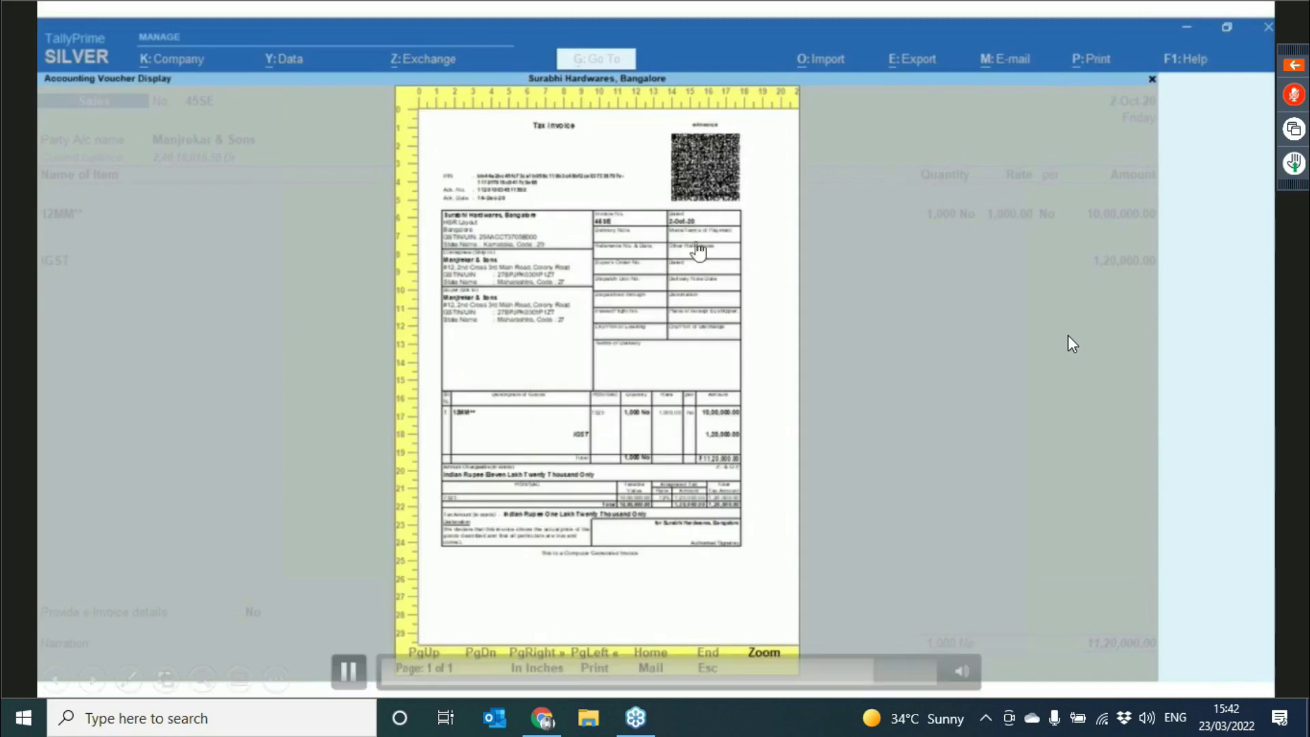
- Zoom in on the top of the voucher 45SE tax invoice preview
{"action": "key", "text": "alt+z"}
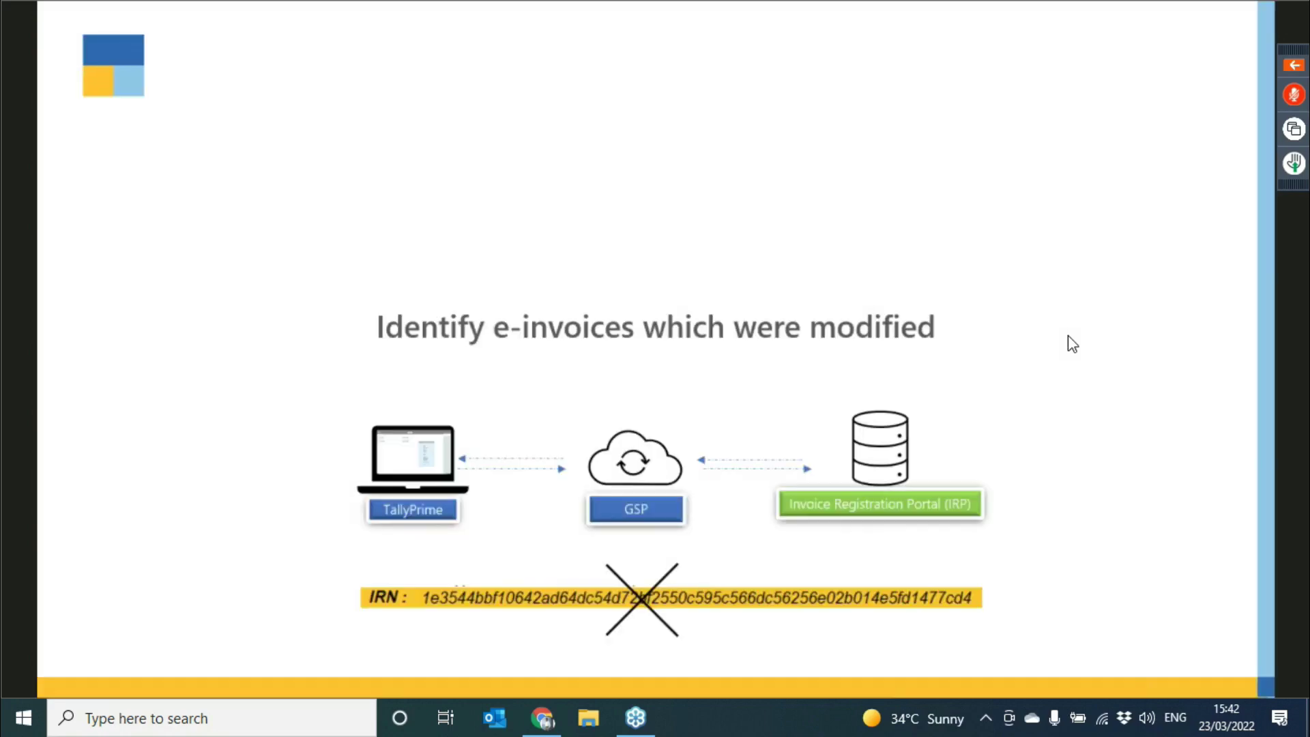
- Advance past the IRN CANCELLATION slide to the cancellation demo video, then play and pause it
{"action": "left_click", "coordinate": [1072, 345]}
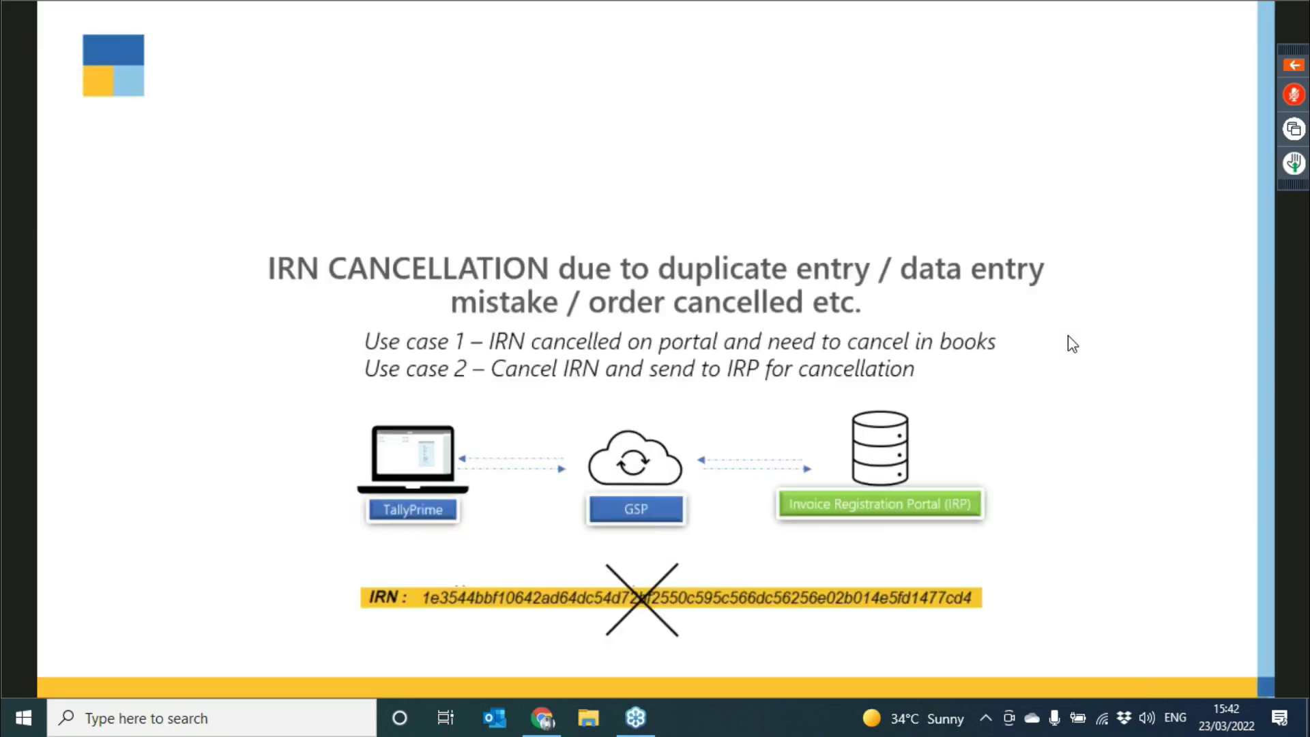
{"action": "left_click", "coordinate": [1073, 344]}
{"action": "mouse_move", "coordinate": [321, 606]}
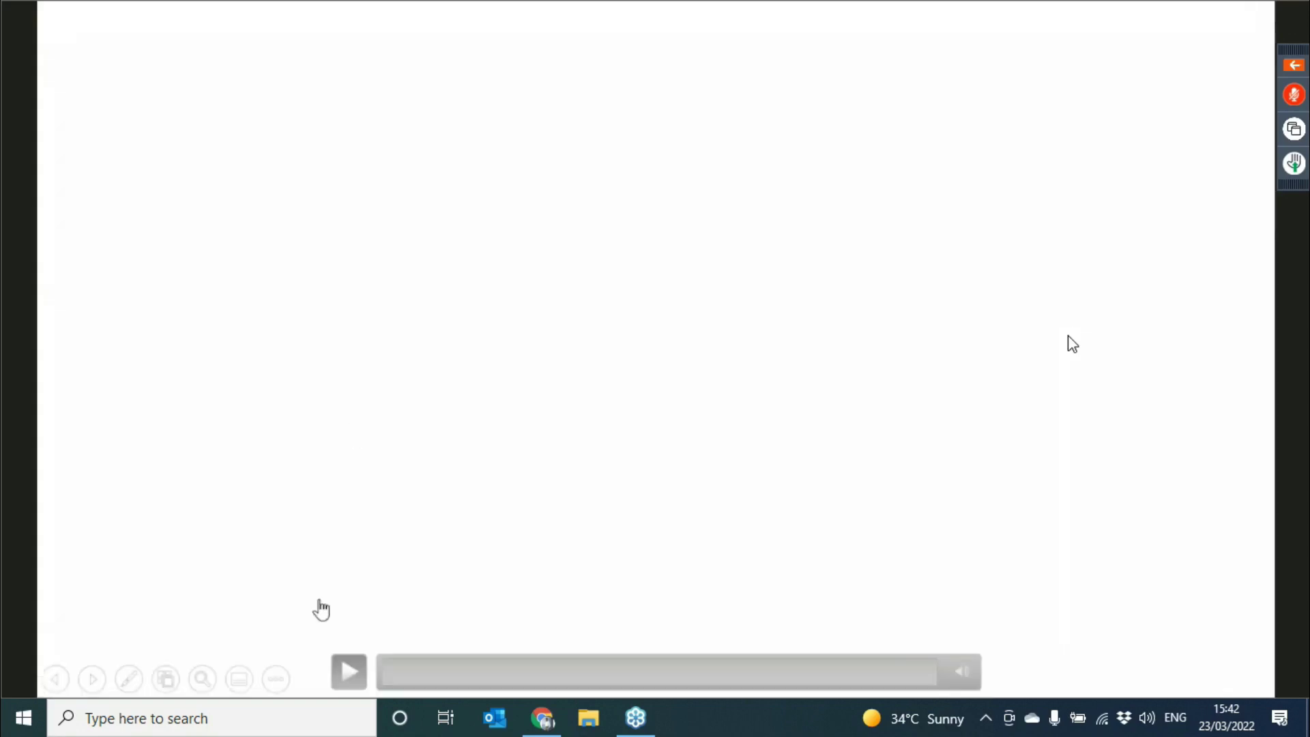
{"action": "left_click", "coordinate": [350, 672]}
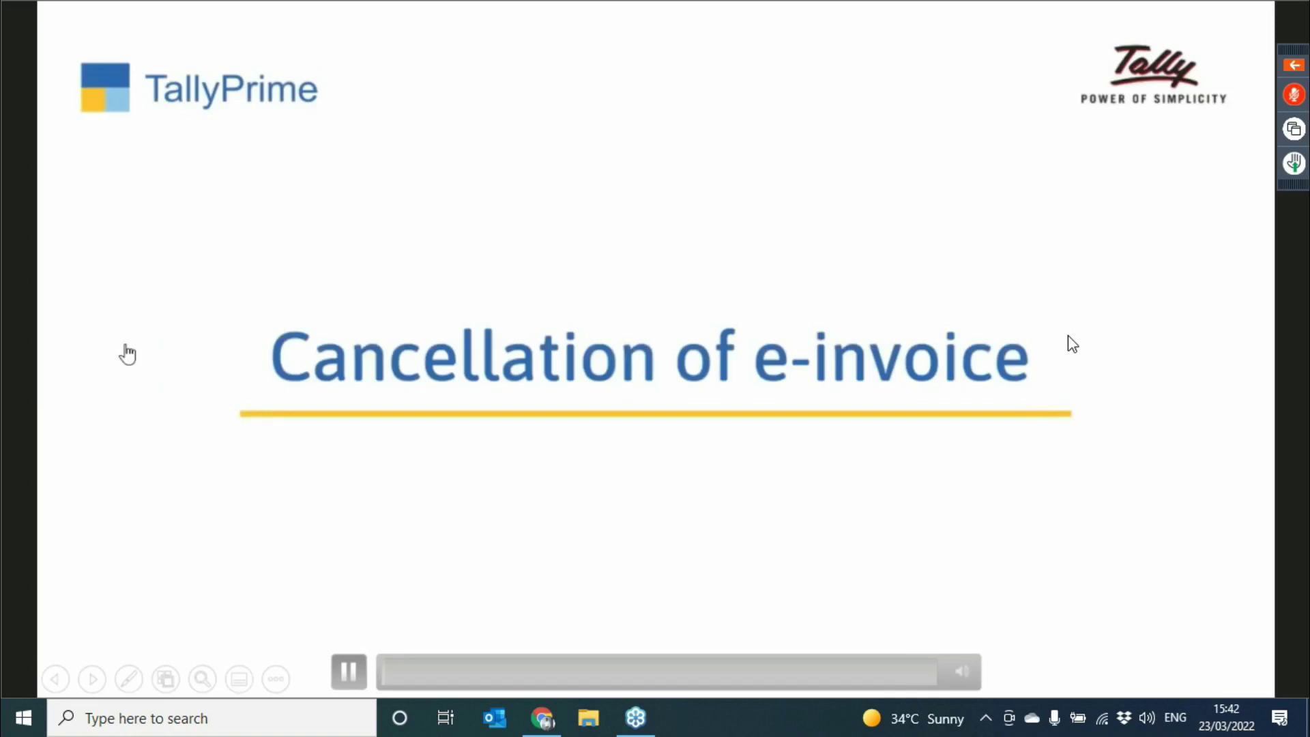
{"action": "left_click", "coordinate": [349, 672]}
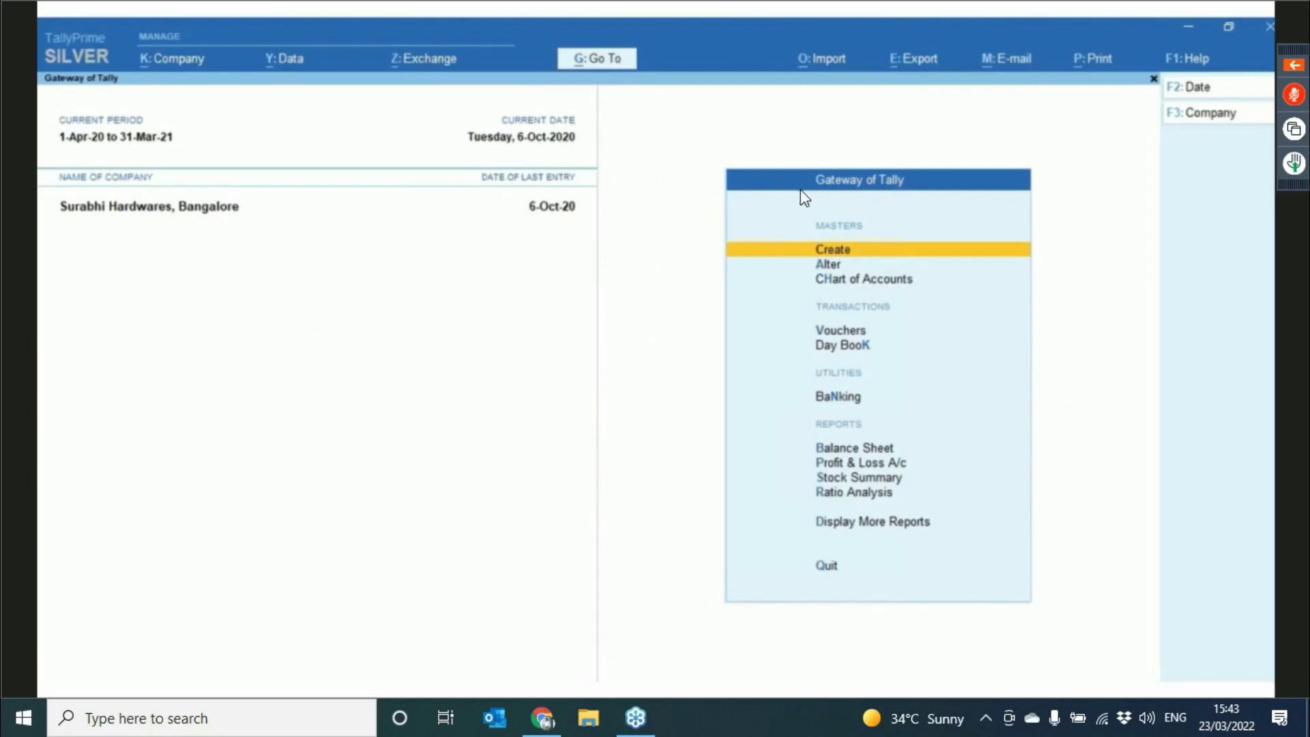
- Resume the demo until it offers to mark voucher 50SE's IRN cancelled or cancel it
{"action": "left_click", "coordinate": [349, 673]}
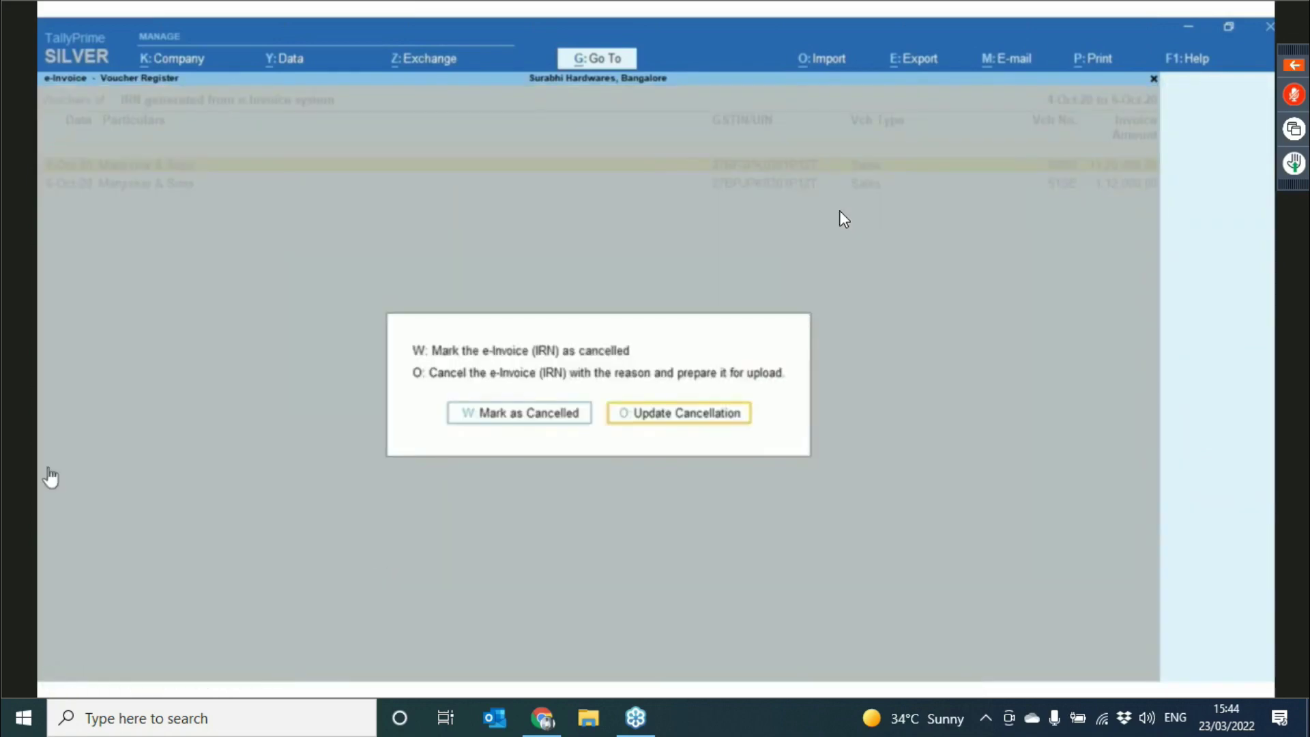
- Pause the demo at the Cancel IRN choice, then resume it through Mark as Cancelled
{"action": "left_click", "coordinate": [350, 675]}
{"action": "mouse_move", "coordinate": [42, 292]}
{"action": "mouse_move", "coordinate": [754, 440]}
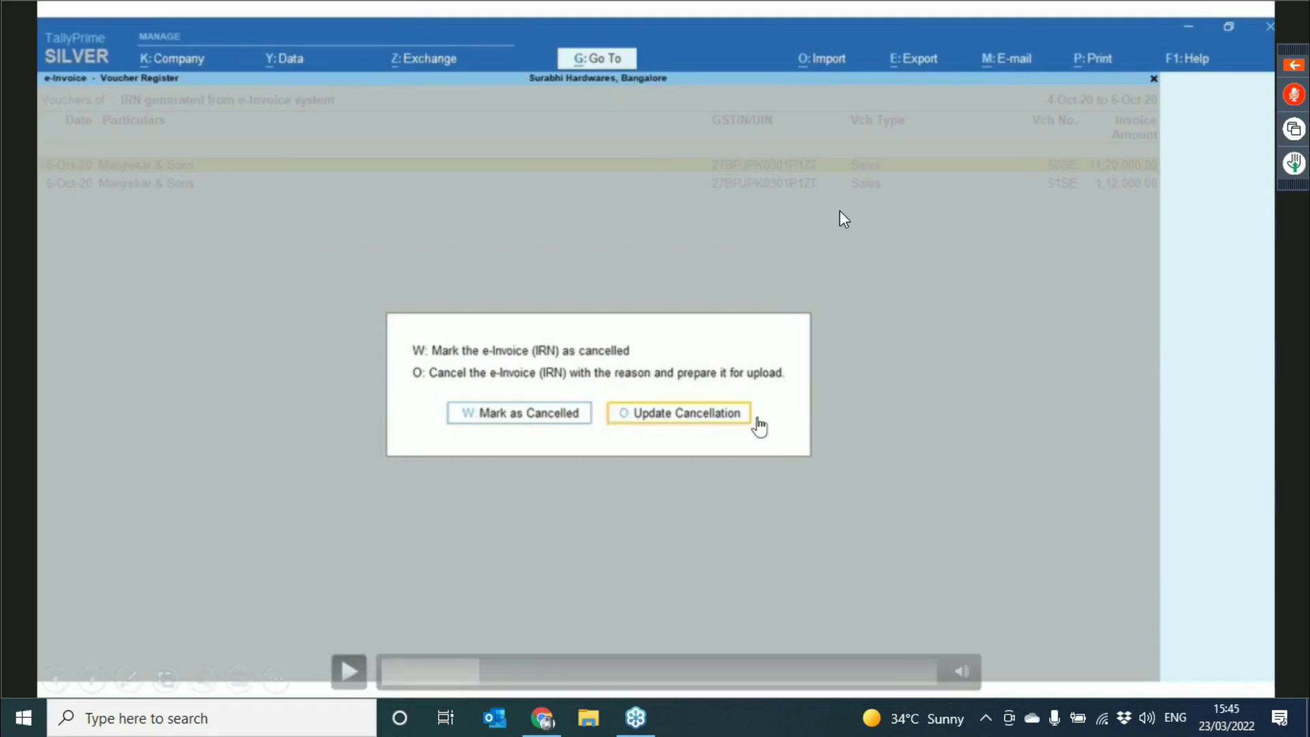
{"action": "left_click", "coordinate": [348, 671]}
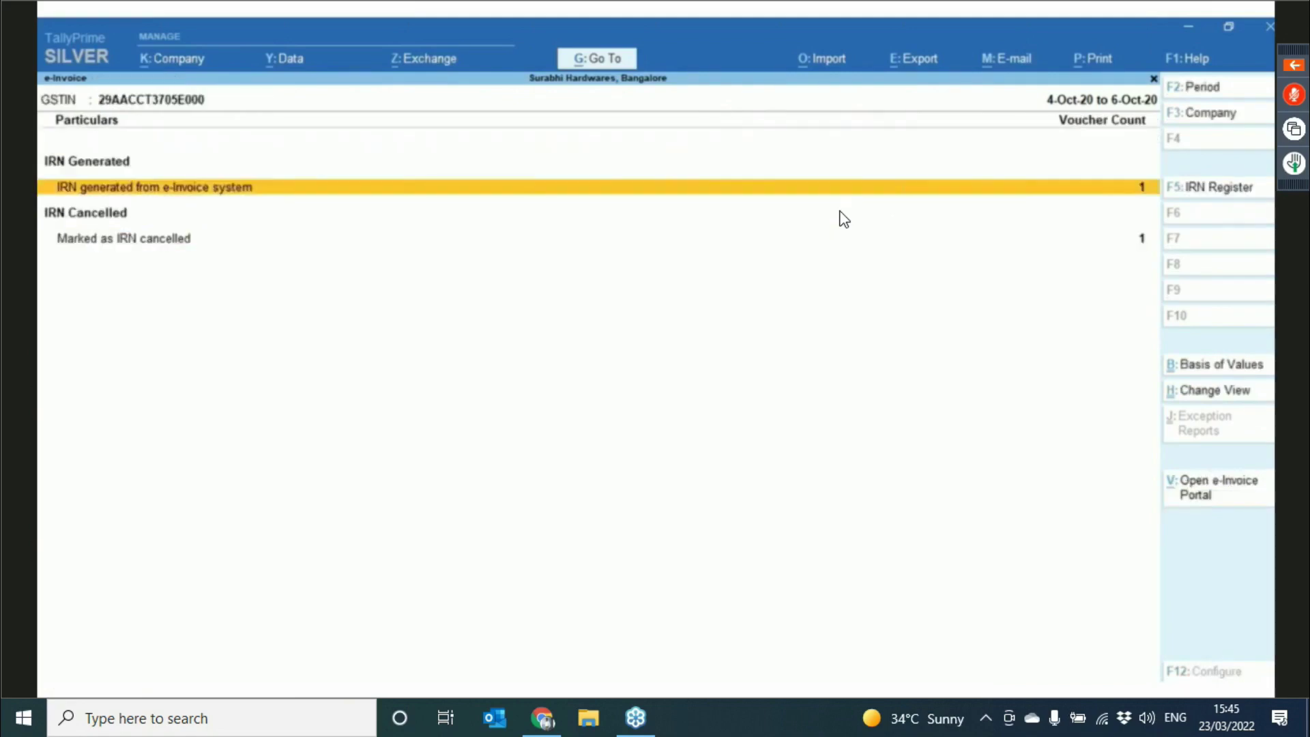
- Open the voucher with the e-Invoice-generated IRN and wait for the Exchange Summary showing 1 cancelled
{"action": "key", "text": "Return"}
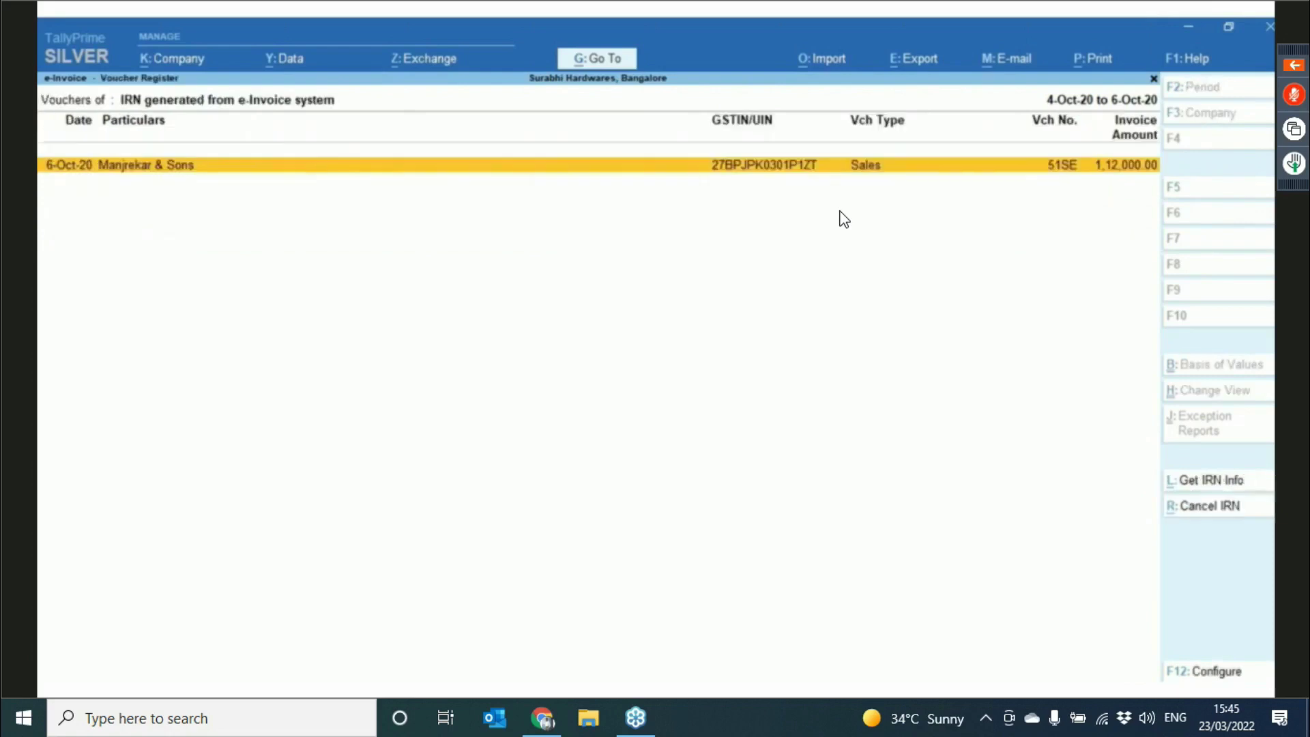
{"action": "mouse_move", "coordinate": [696, 546]}
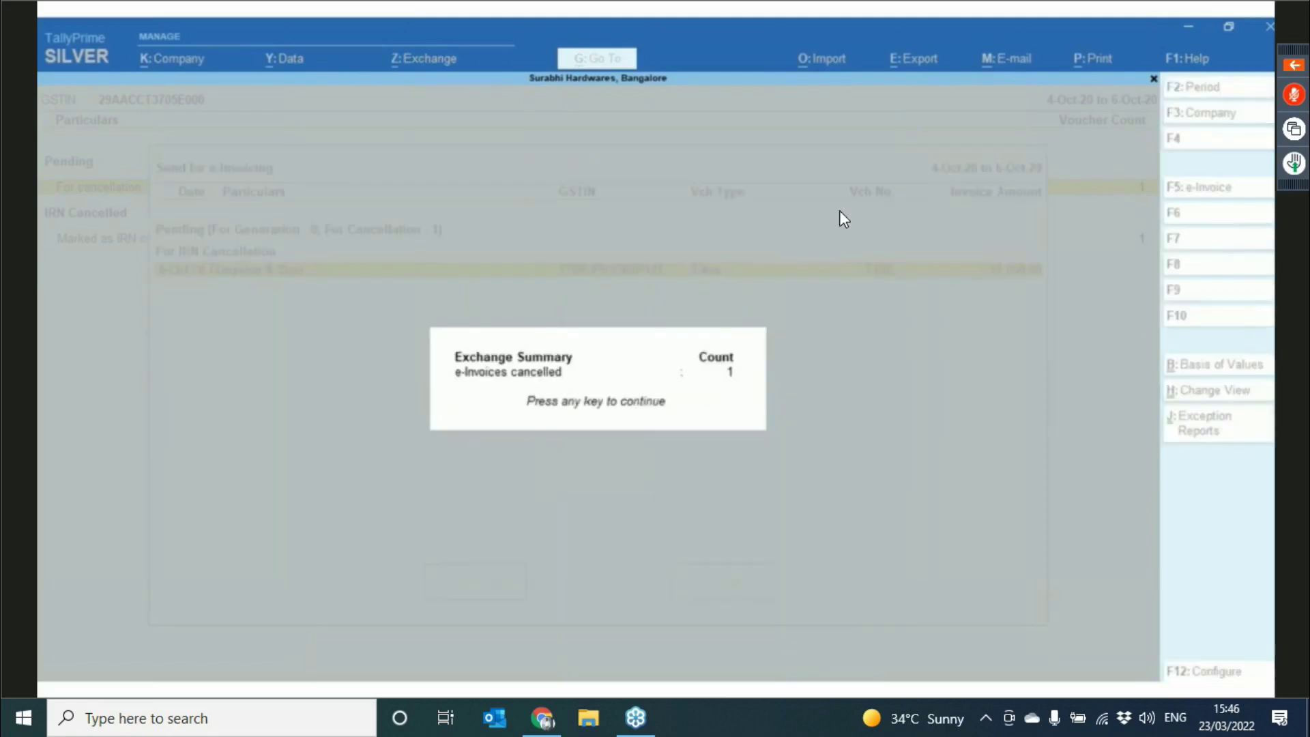
- Follow the demo to the 6-Oct-20 sales voucher for 1,12,000.00 under IRN cancelled from e-Invoice system
{"action": "mouse_move", "coordinate": [618, 389]}
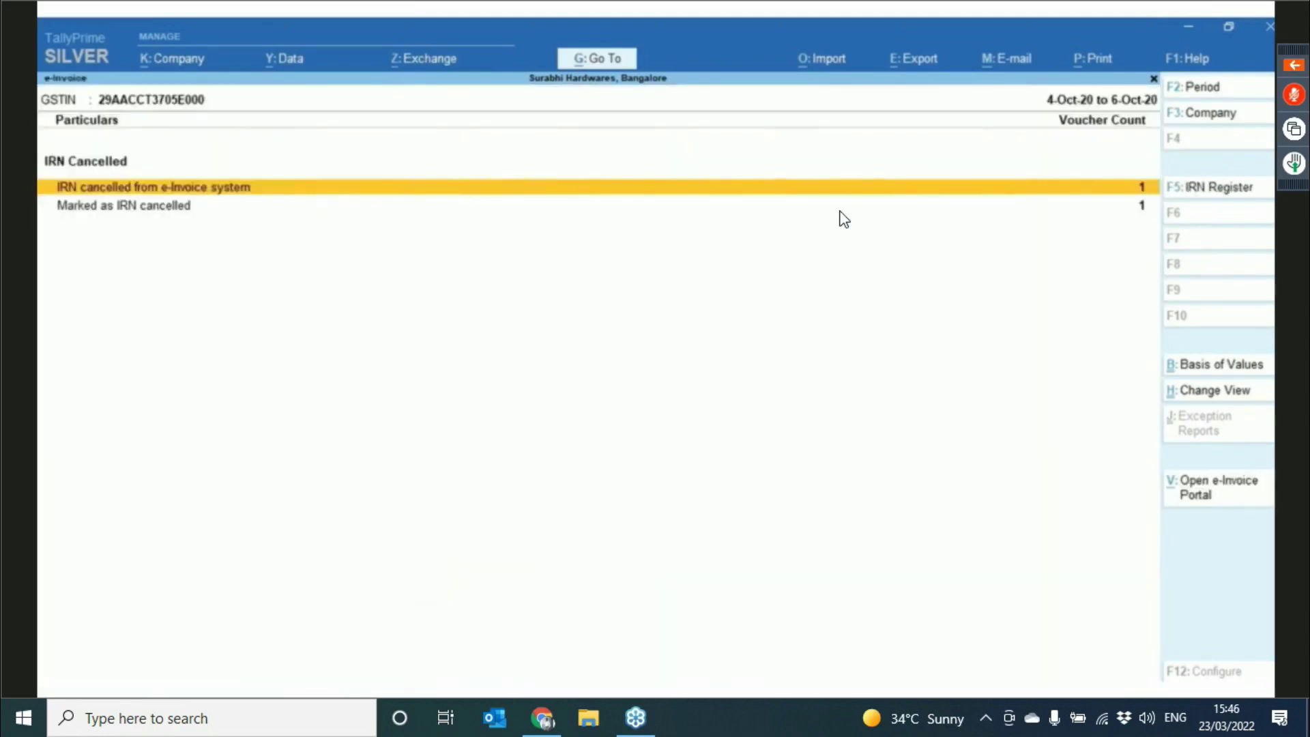
{"action": "mouse_move", "coordinate": [205, 498]}
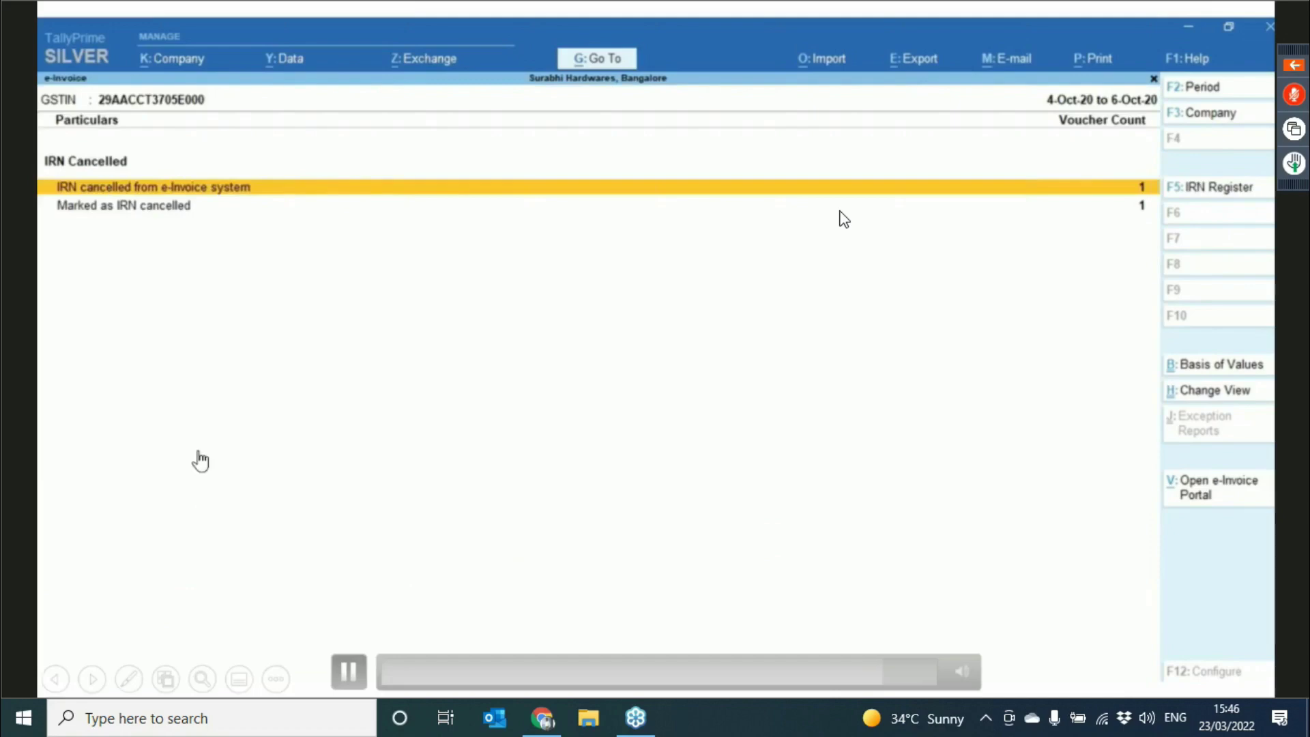
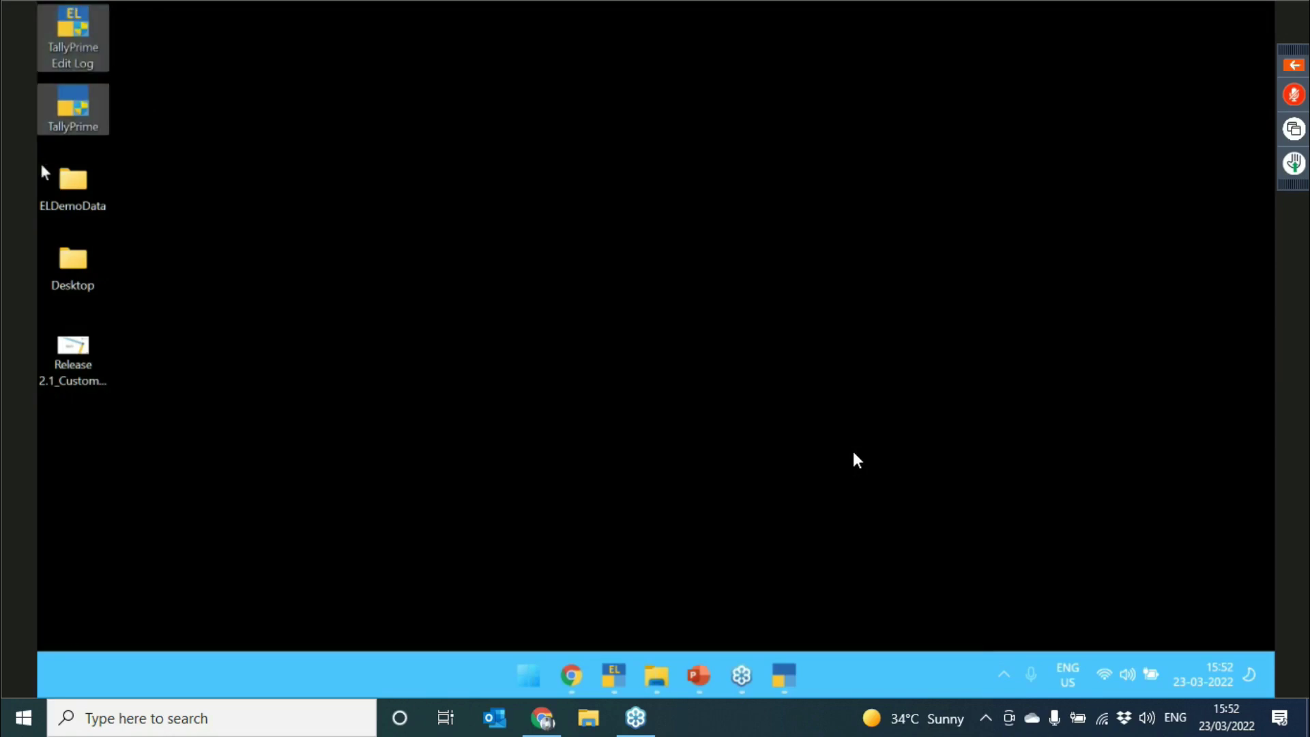
- Select the TallyPrime shortcuts on the desktop, then switch to the running TallyPrime Edit Log Select Company window
{"action": "left_click", "coordinate": [211, 200]}
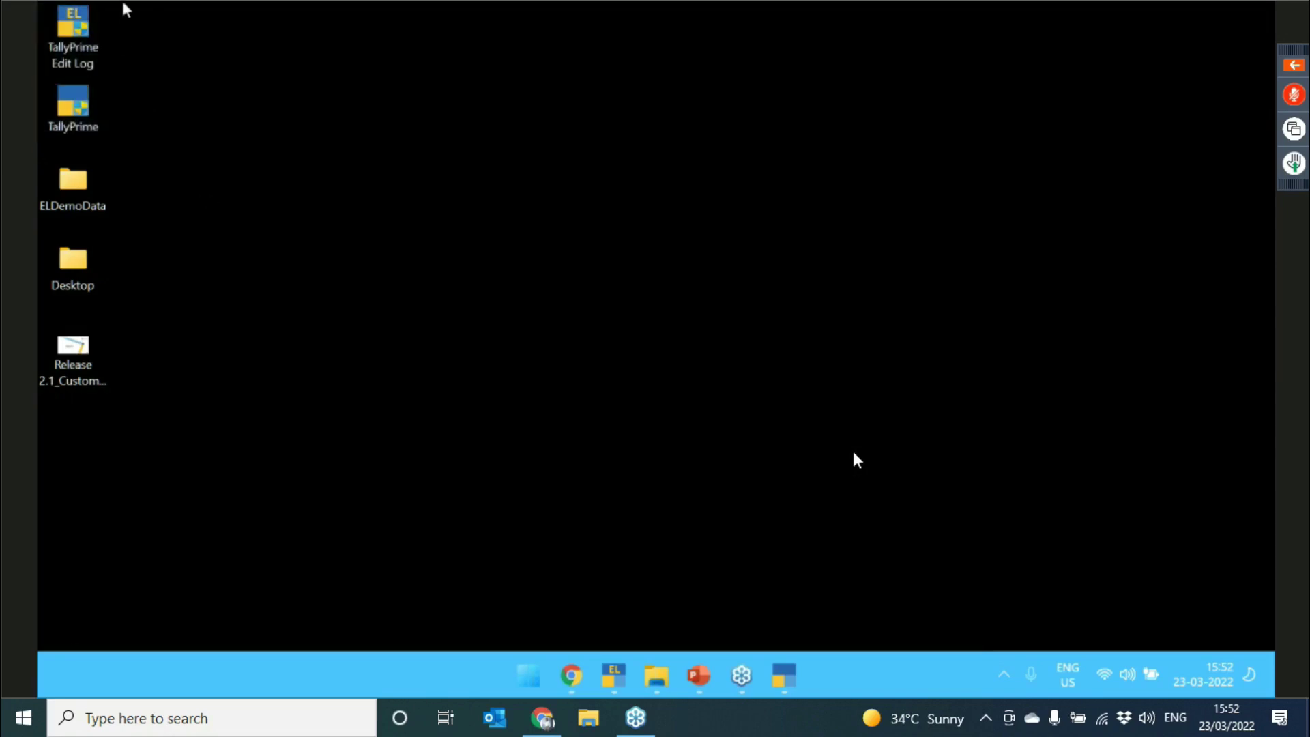
{"action": "left_click_drag", "start_coordinate": [123, 12], "coordinate": [38, 161]}
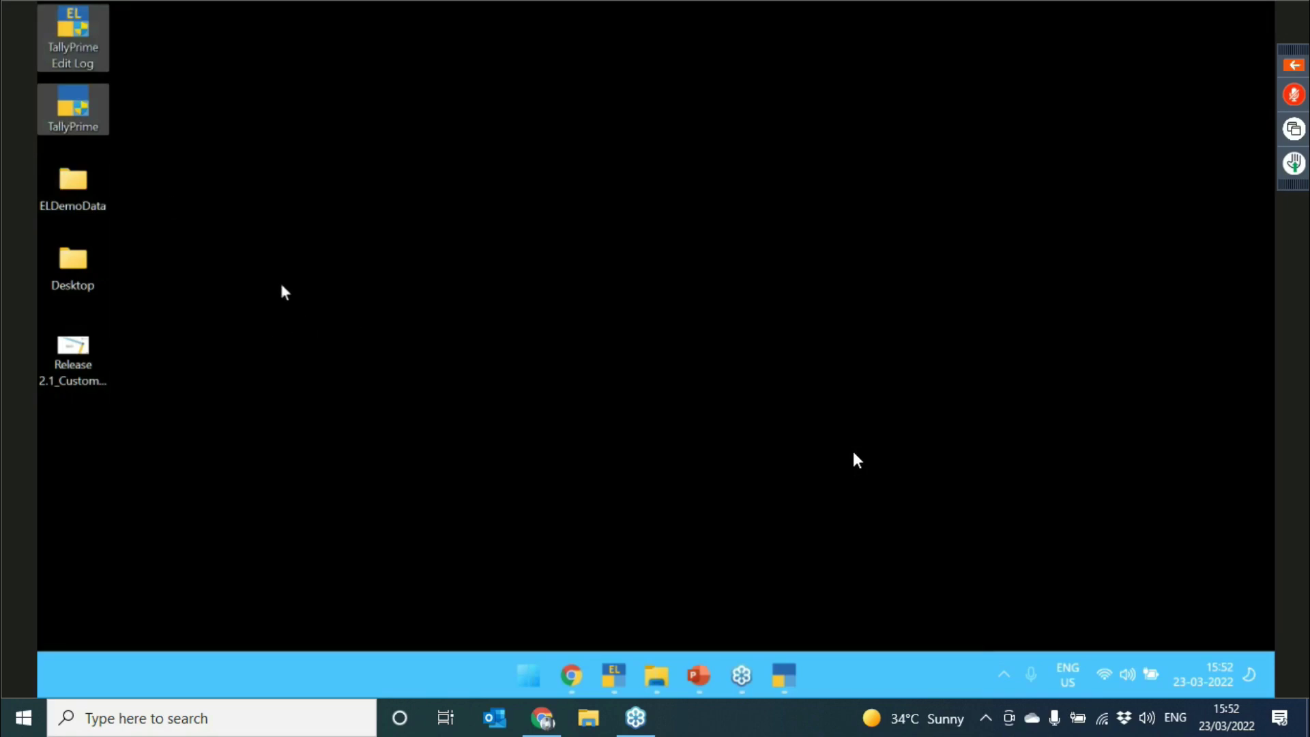
{"action": "left_click", "coordinate": [202, 144]}
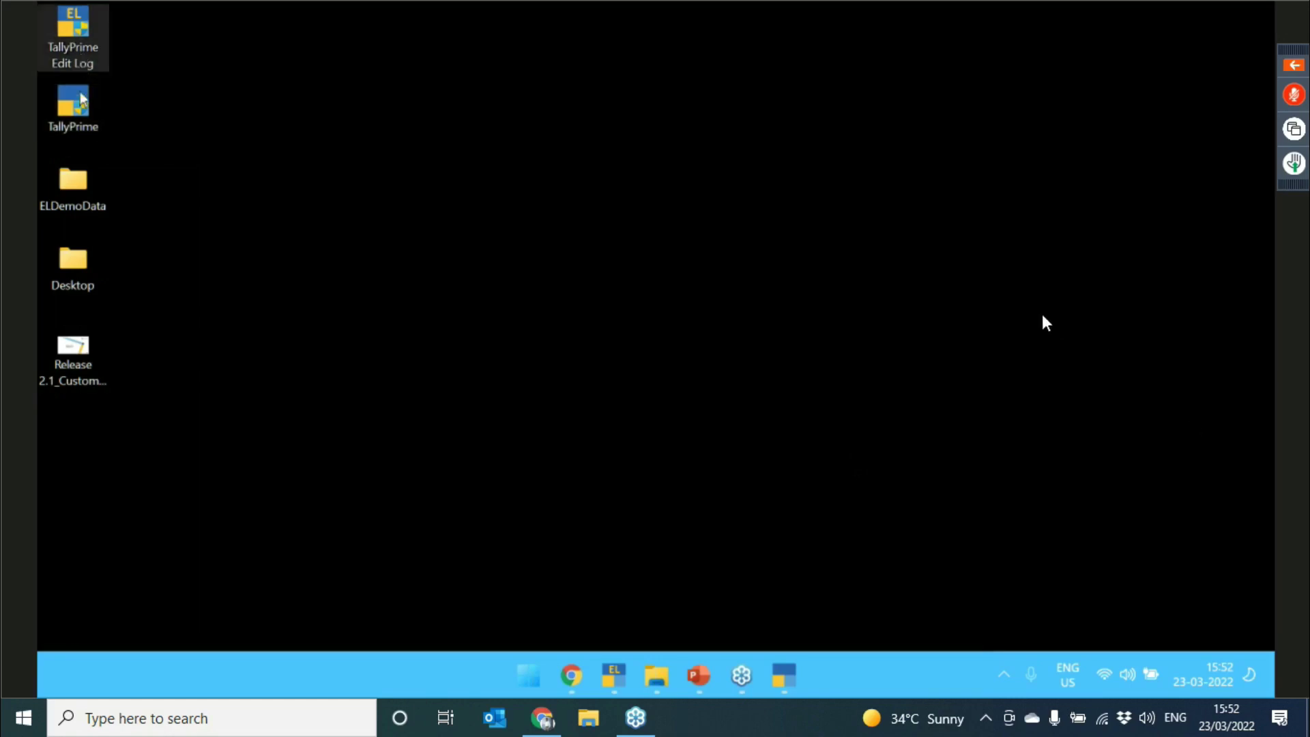
{"action": "left_click", "coordinate": [74, 22]}
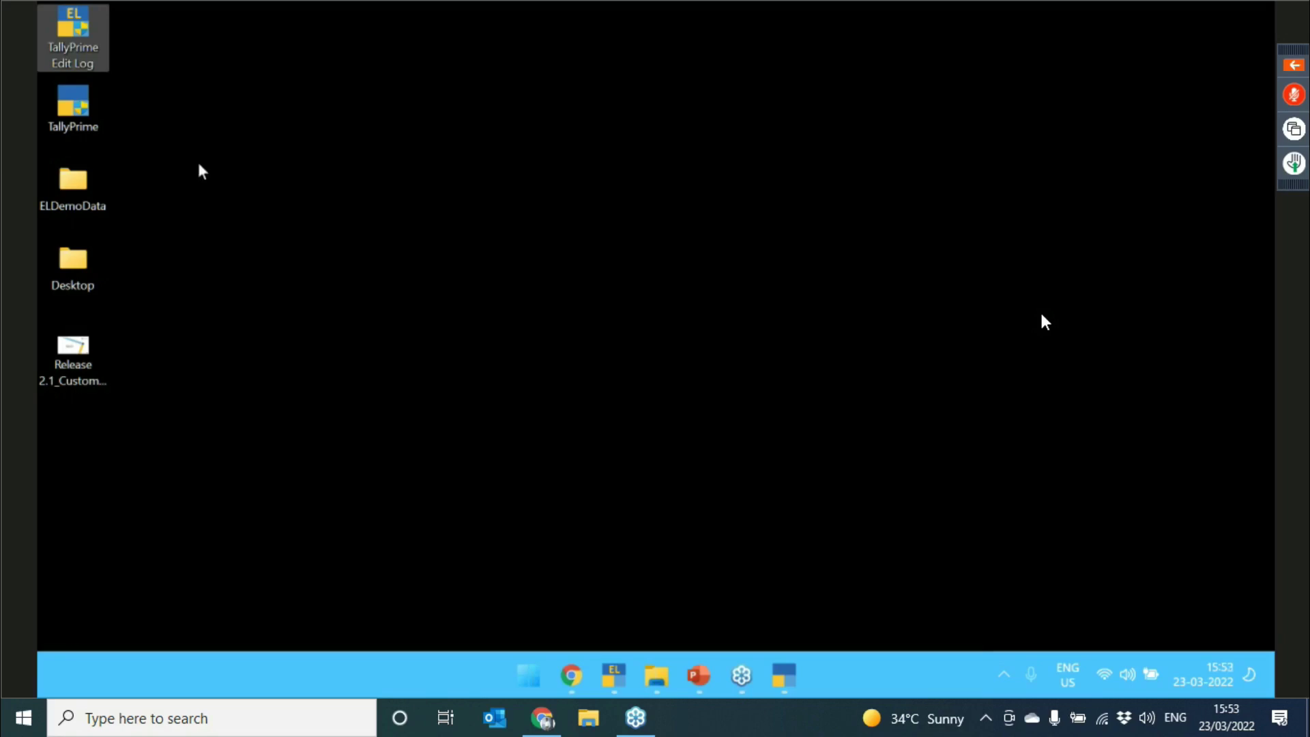
{"action": "left_click", "coordinate": [71, 55]}
{"action": "left_click", "coordinate": [210, 182]}
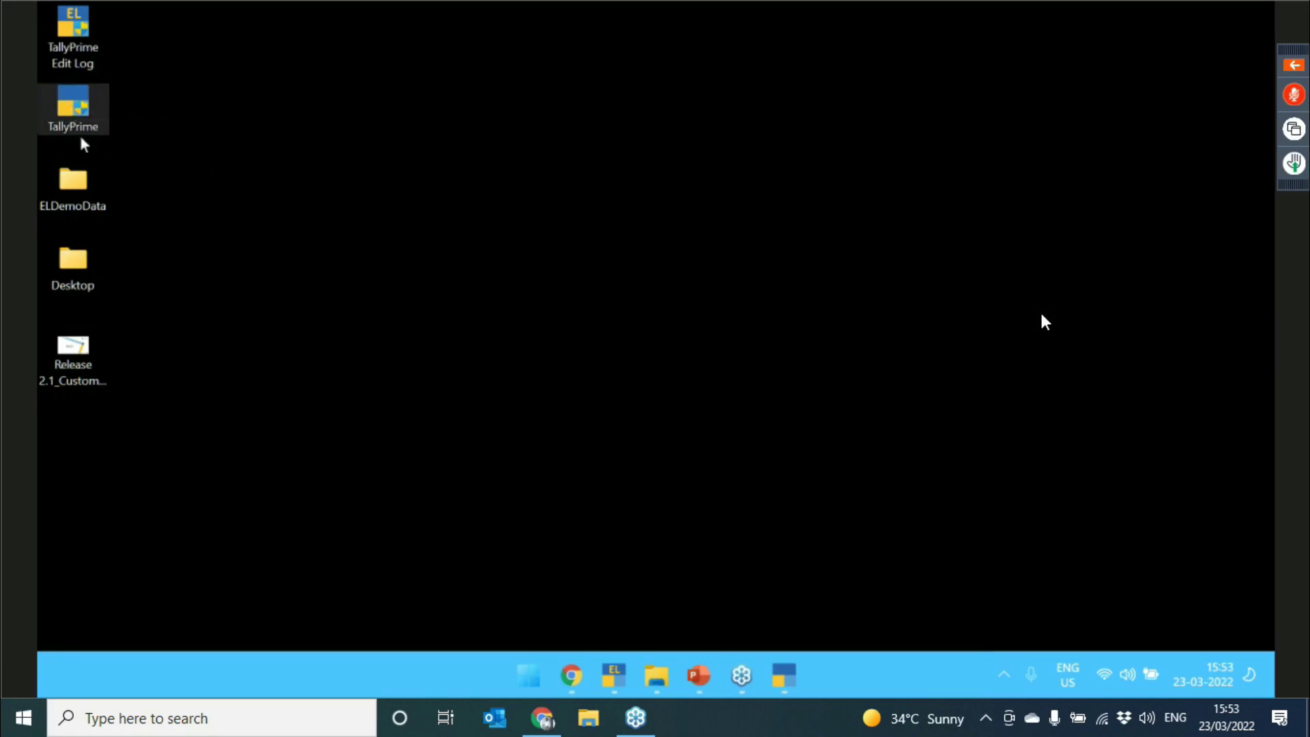
{"action": "double_click", "coordinate": [73, 111]}
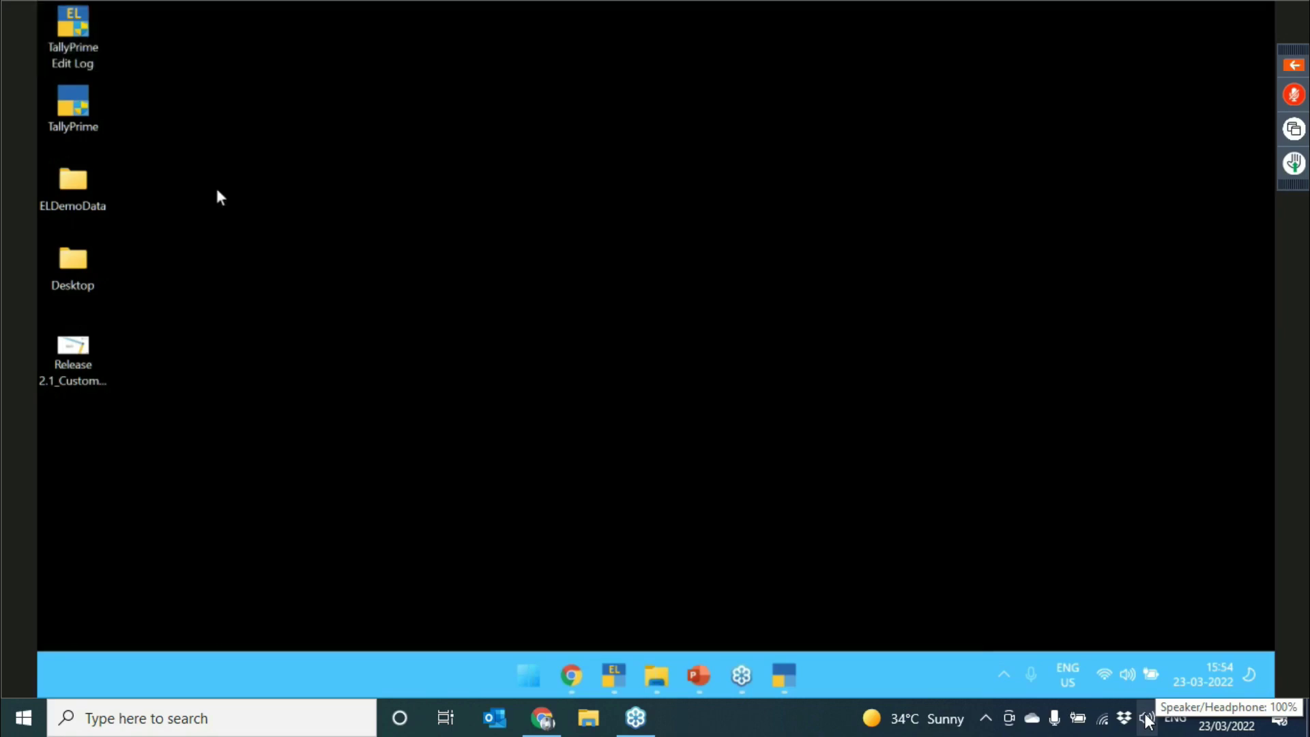
{"action": "left_click", "coordinate": [1149, 722]}
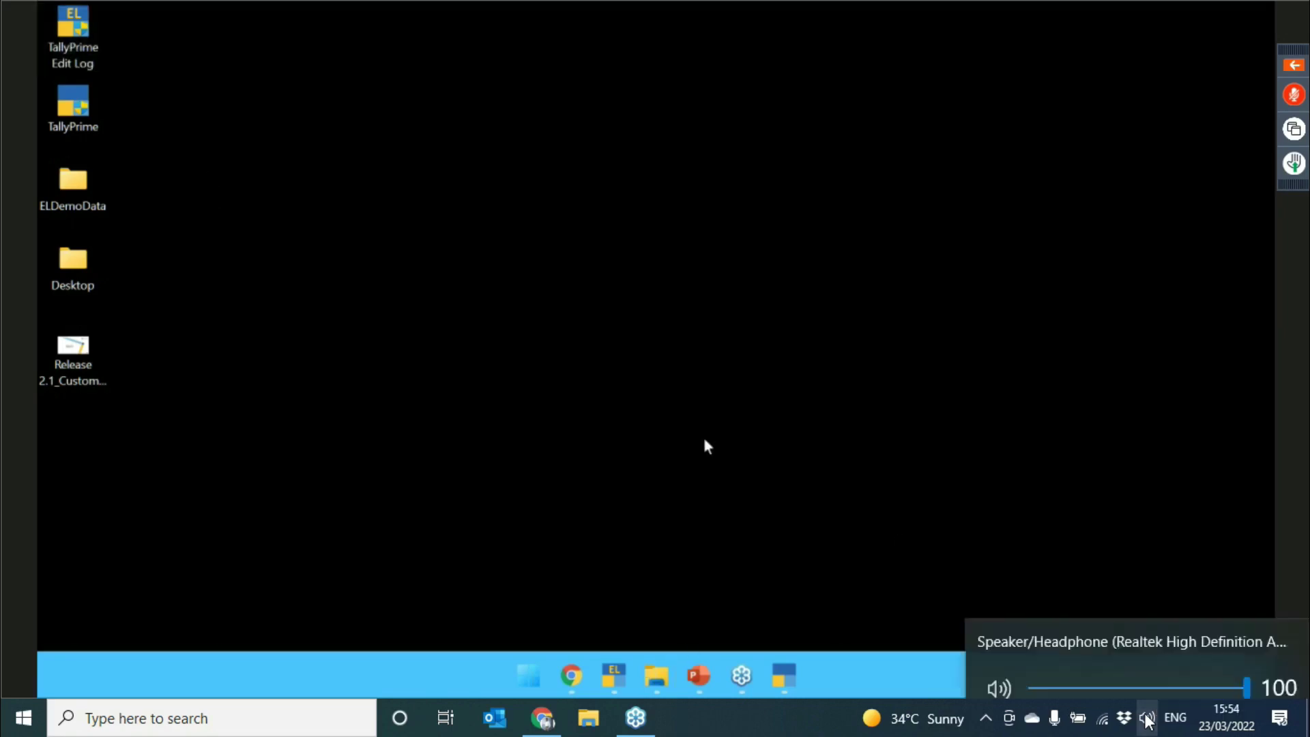
{"action": "key", "text": "super+Tab"}
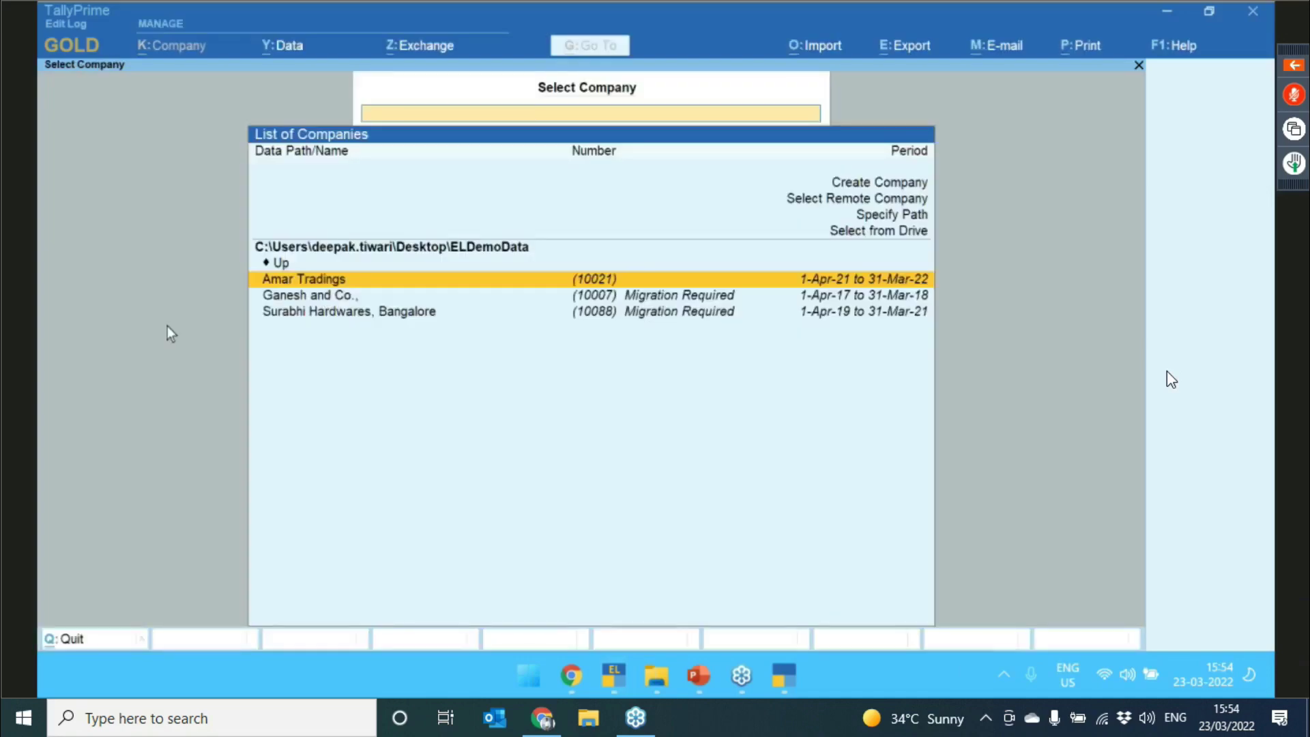
- Open Amar Tradings from the company list and log in with the username and password
{"action": "key", "text": "Return"}
{"action": "type", "text": "hari"}
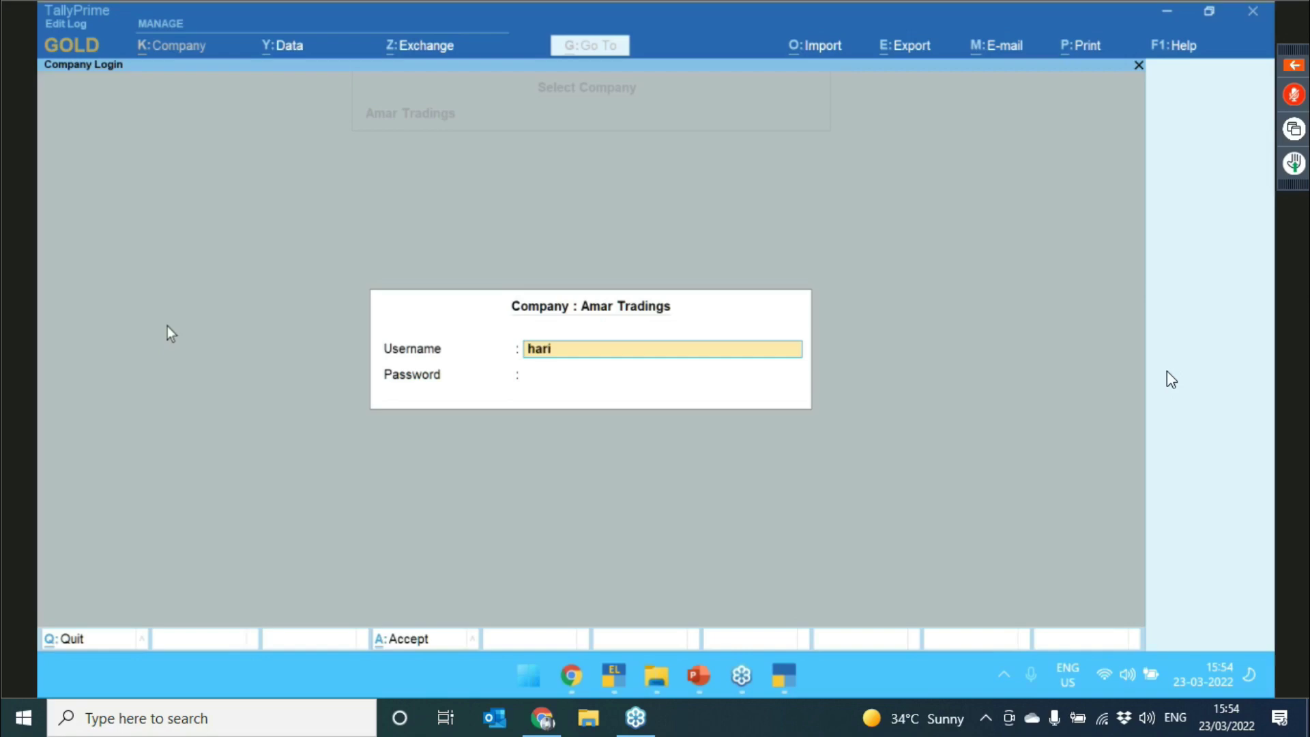
{"action": "key", "text": "Return"}
{"action": "type", "text": "*"}
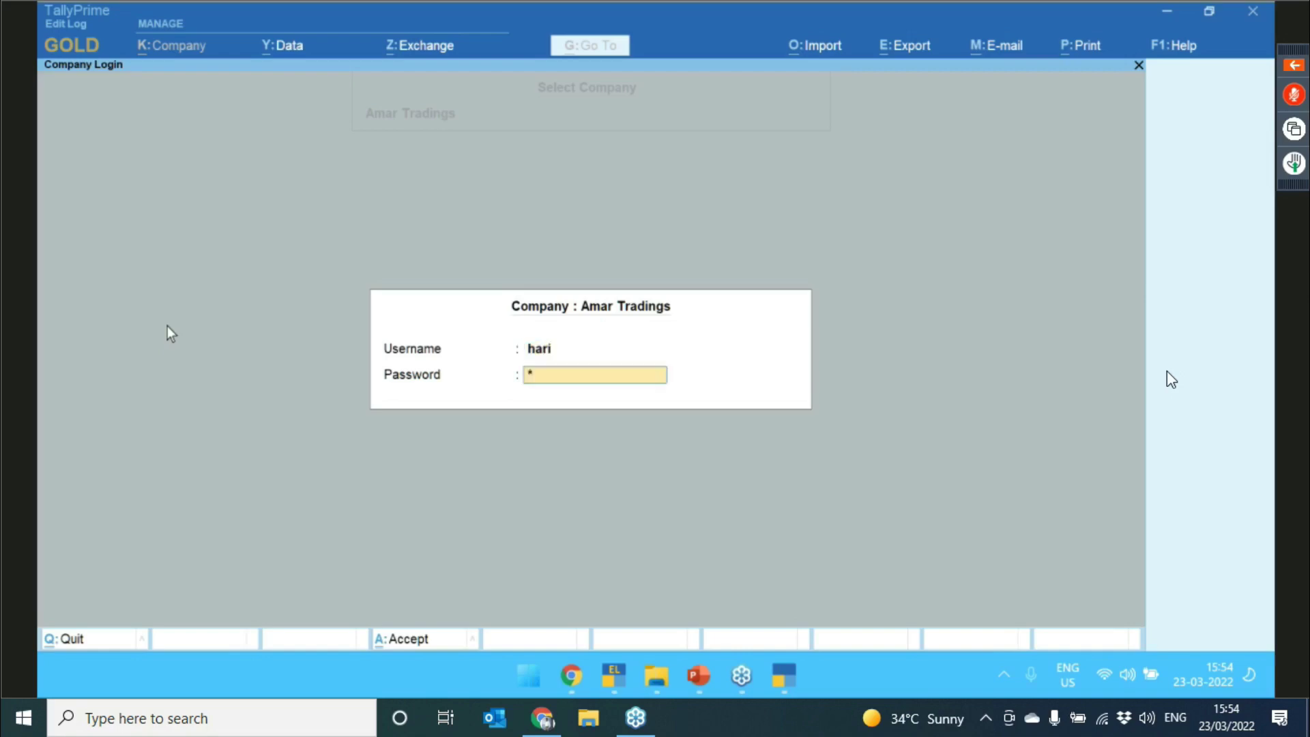
{"action": "key", "text": "Return"}
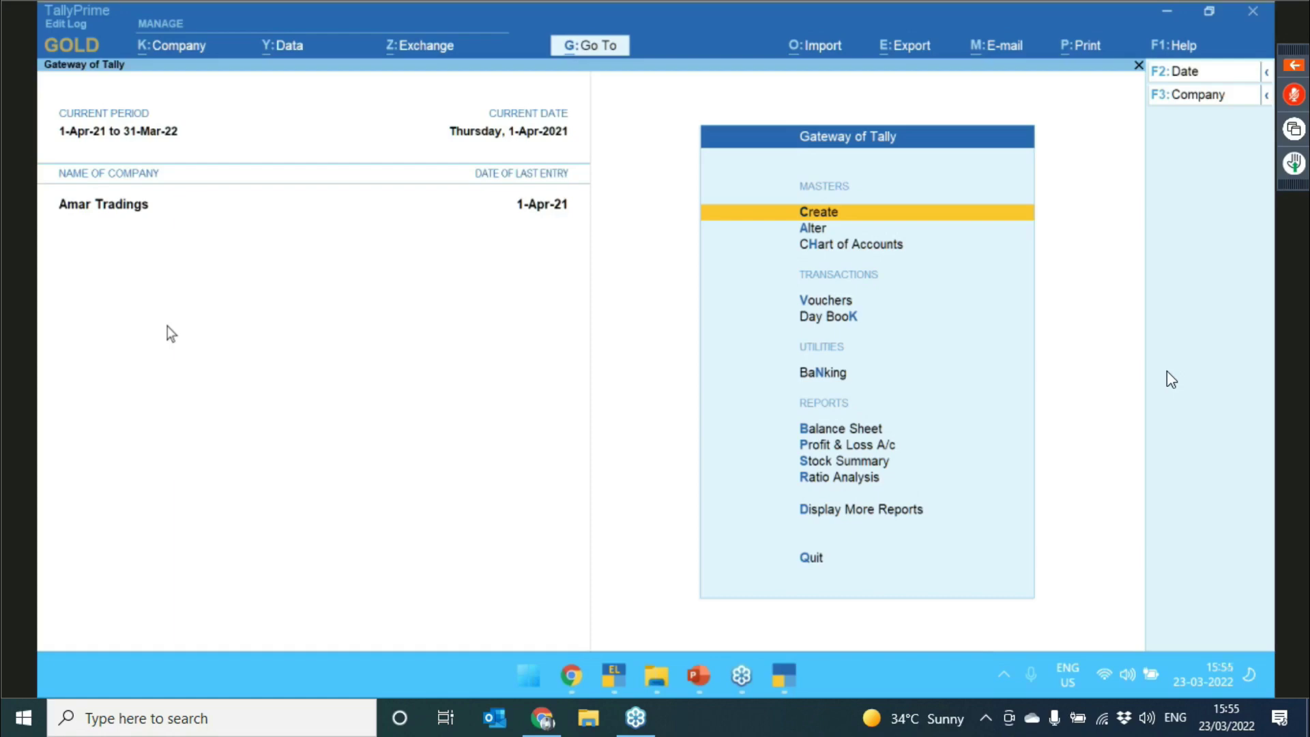
- Start a Sales voucher with BSB Enterprises as party and Sales AC as the sales ledger
{"action": "key", "text": "v"}
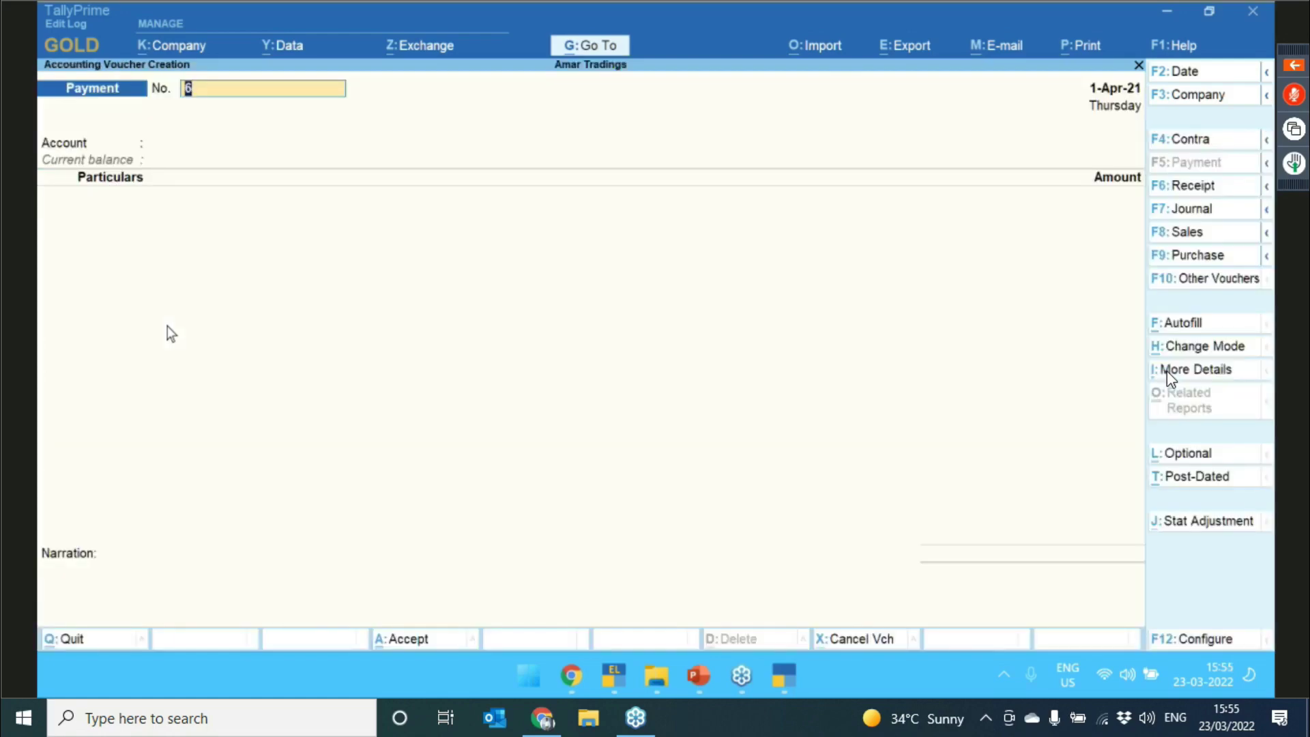
{"action": "key", "text": "F8"}
{"action": "key", "text": "Return"}
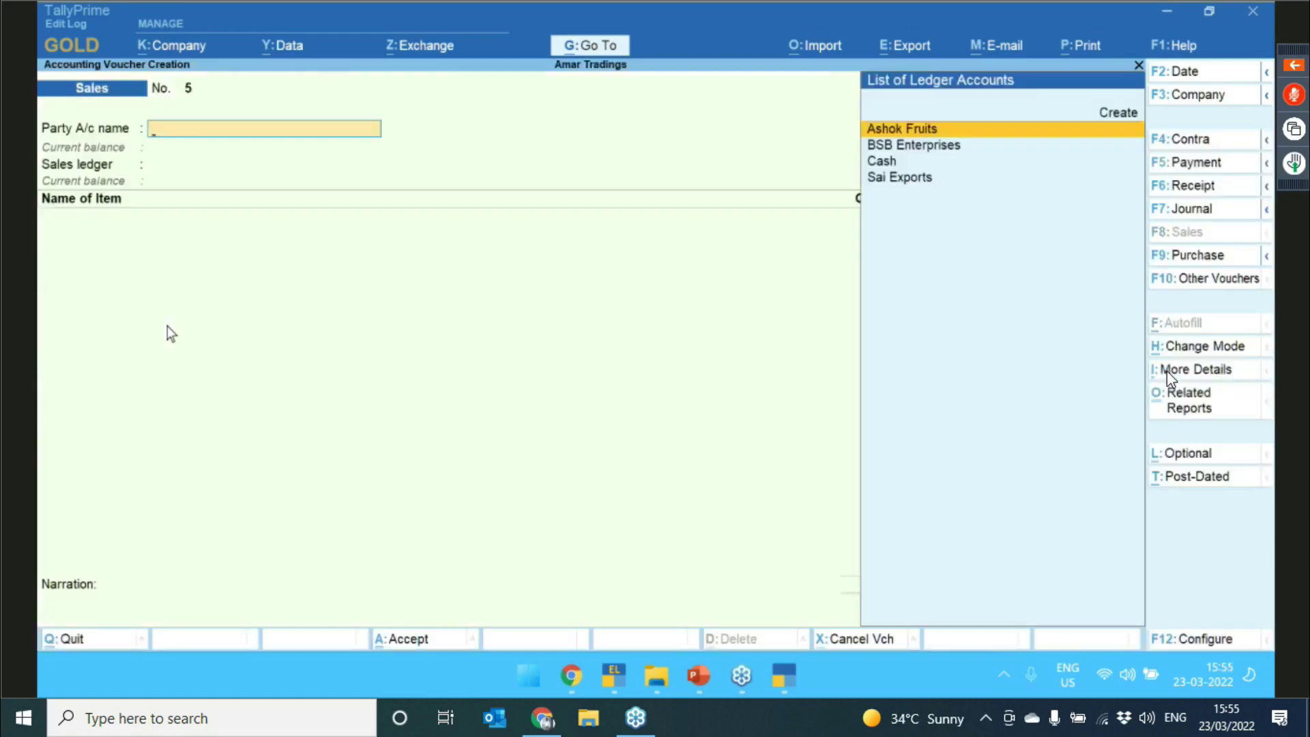
{"action": "key", "text": "Down"}
{"action": "key", "text": "Return"}
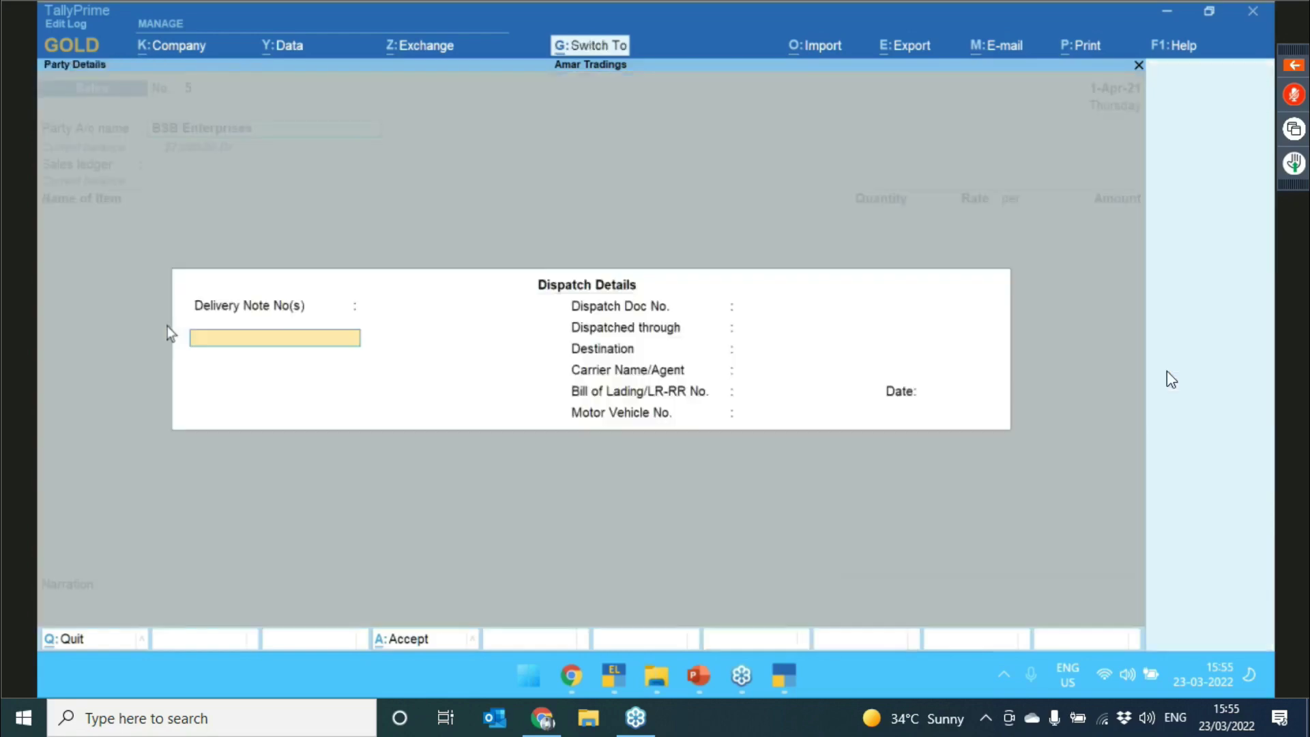
{"action": "key", "text": "ctrl+a"}
{"action": "key", "text": "Return"}
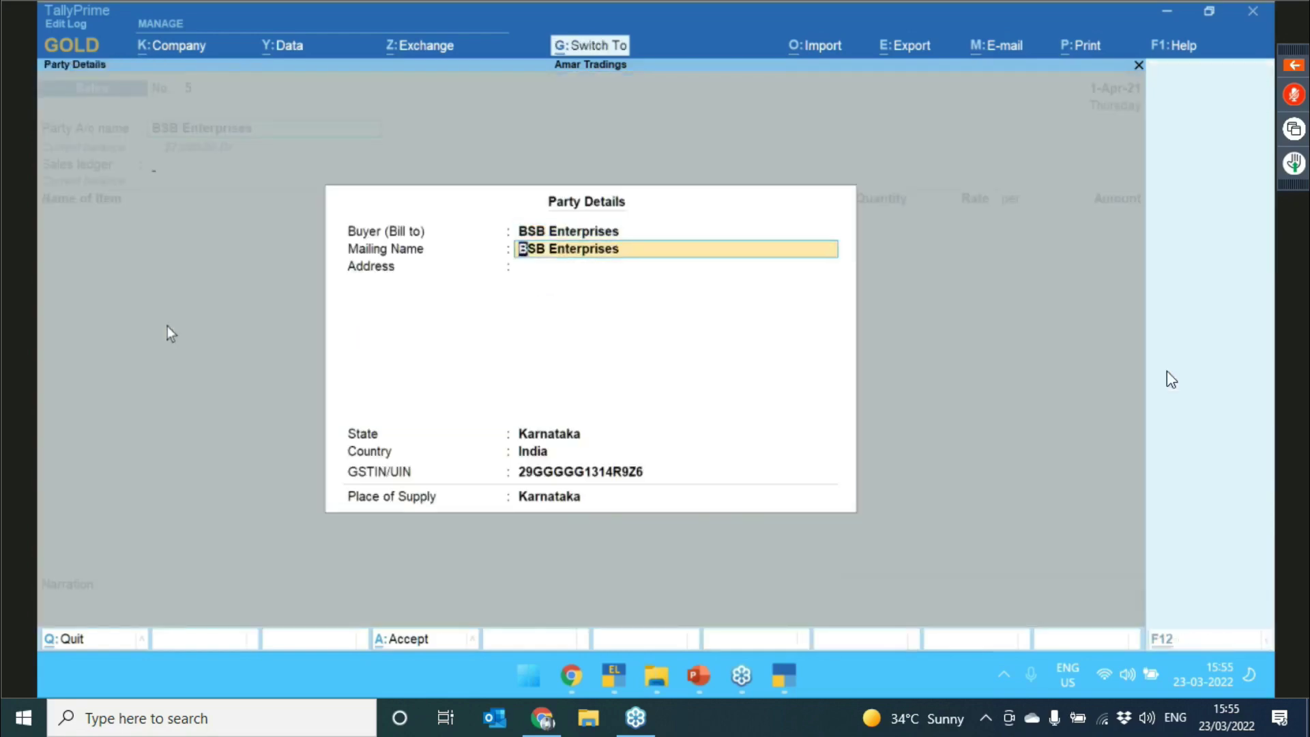
{"action": "key", "text": "ctrl+a"}
{"action": "key", "text": "Return"}
- Add Apple at 10 Pc, rate 15.00, amount 150.00, and finish the entry
{"action": "key", "text": "Down"}
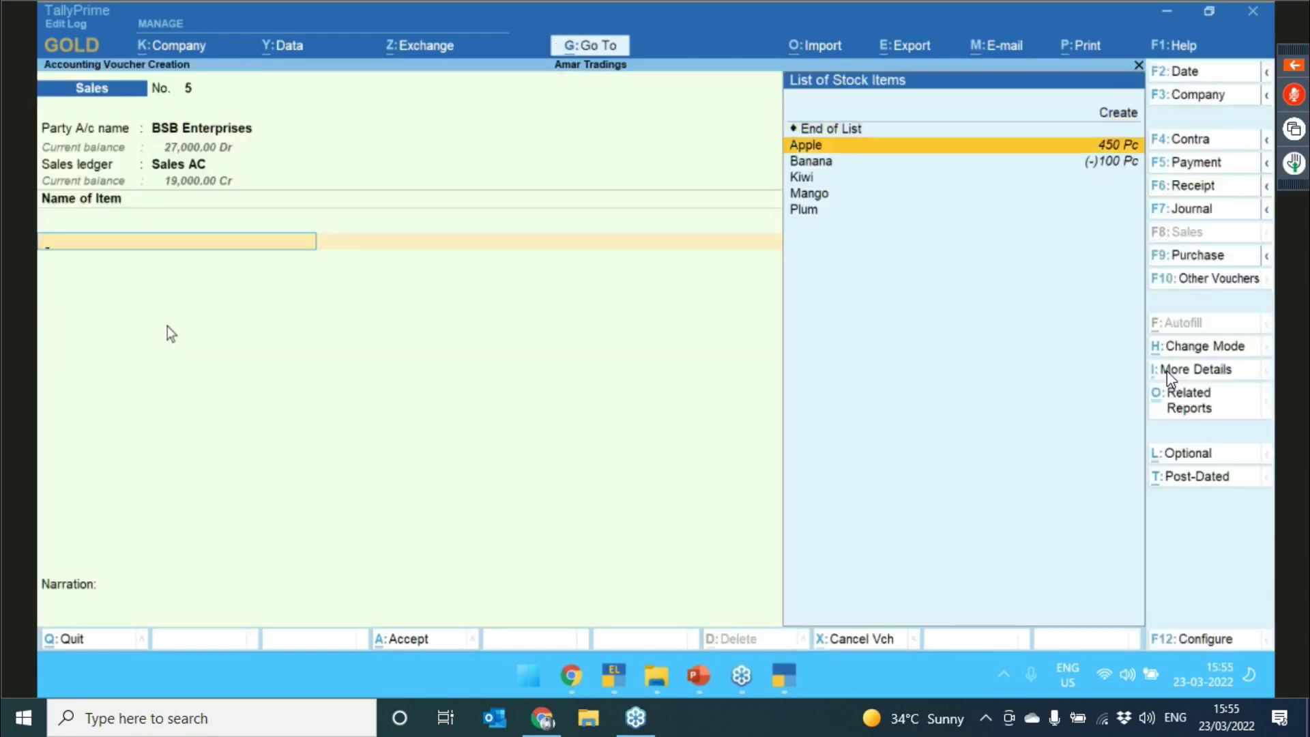
{"action": "key", "text": "Return"}
{"action": "type", "text": "10"}
{"action": "key", "text": "Return"}
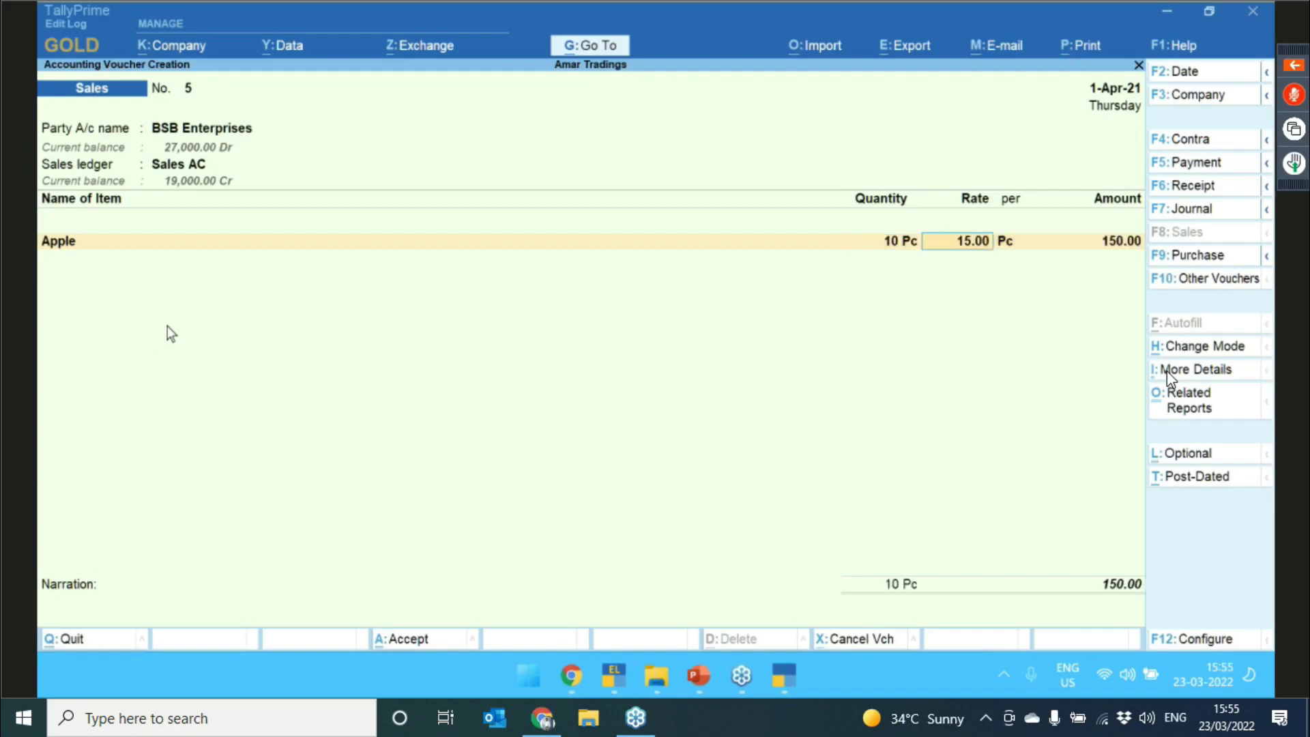
{"action": "key", "text": "Return"}
{"action": "key", "text": "Return"}
{"action": "key", "text": "Return"}
{"action": "key", "text": "Return"}
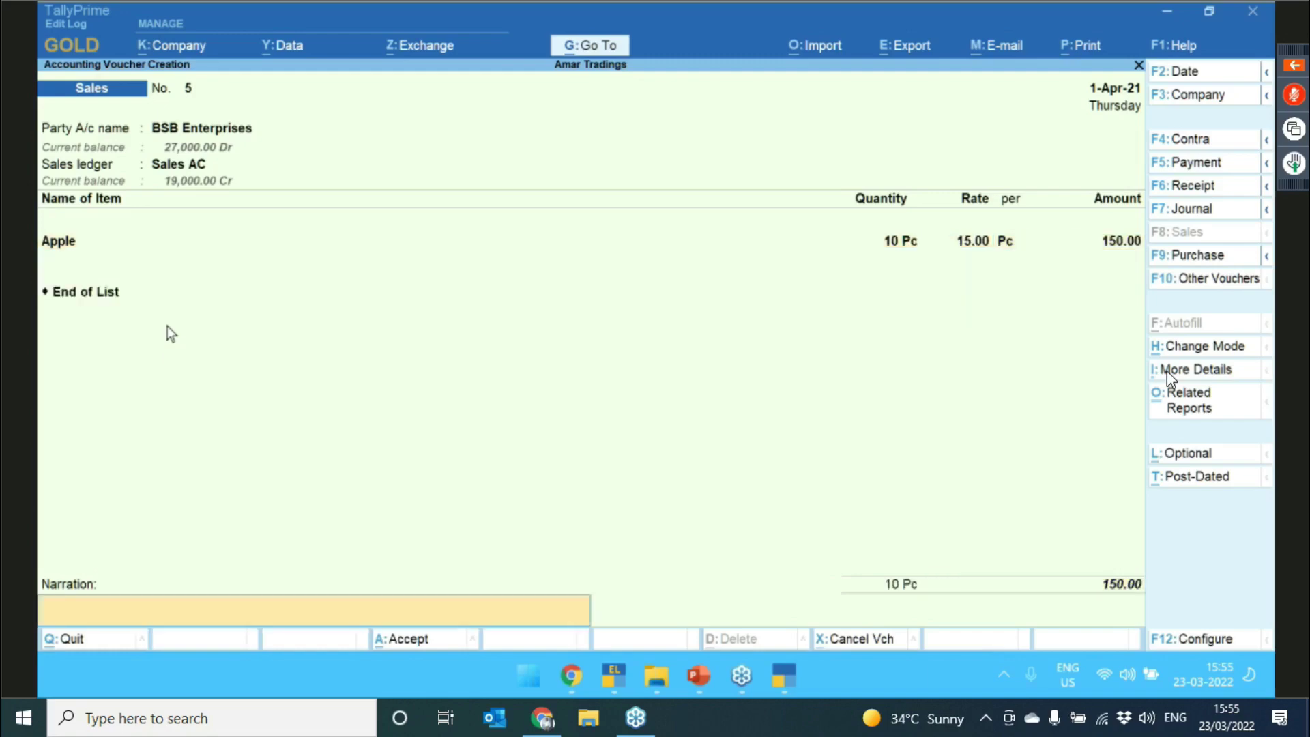
{"action": "key", "text": "Return"}
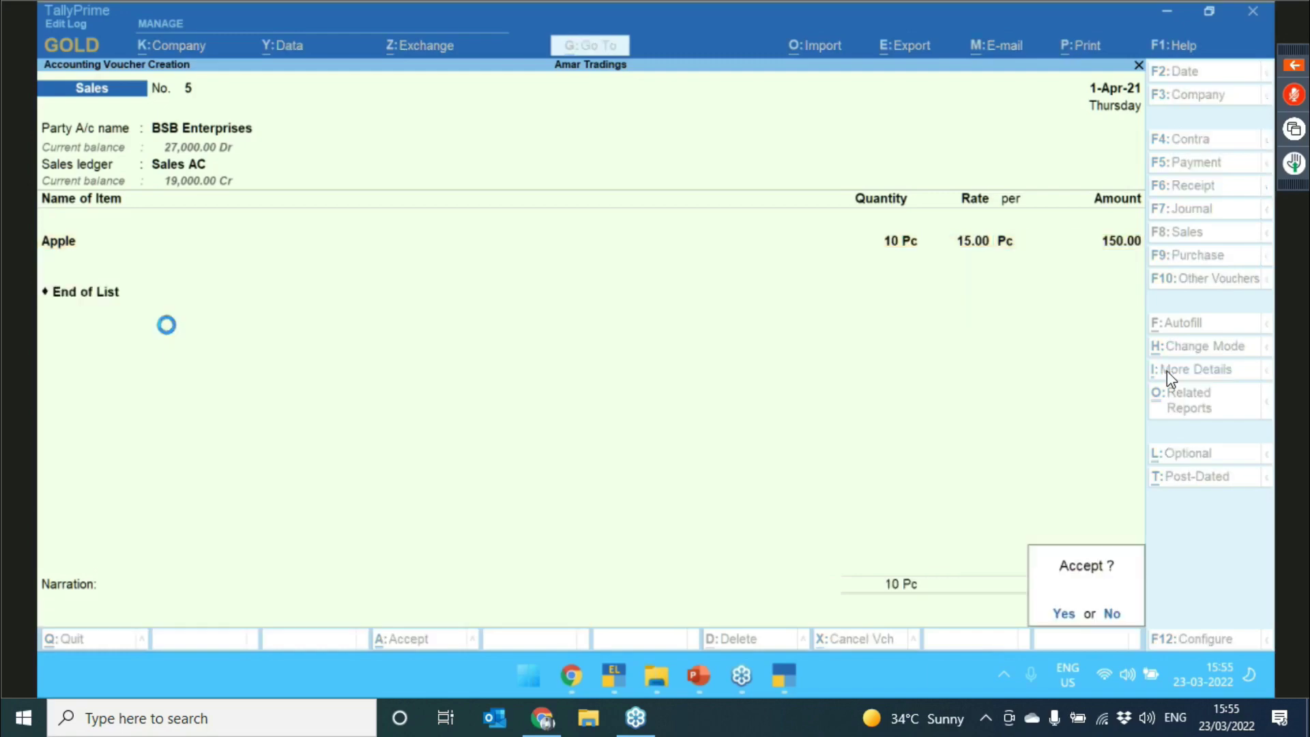
{"action": "key", "text": "Return"}
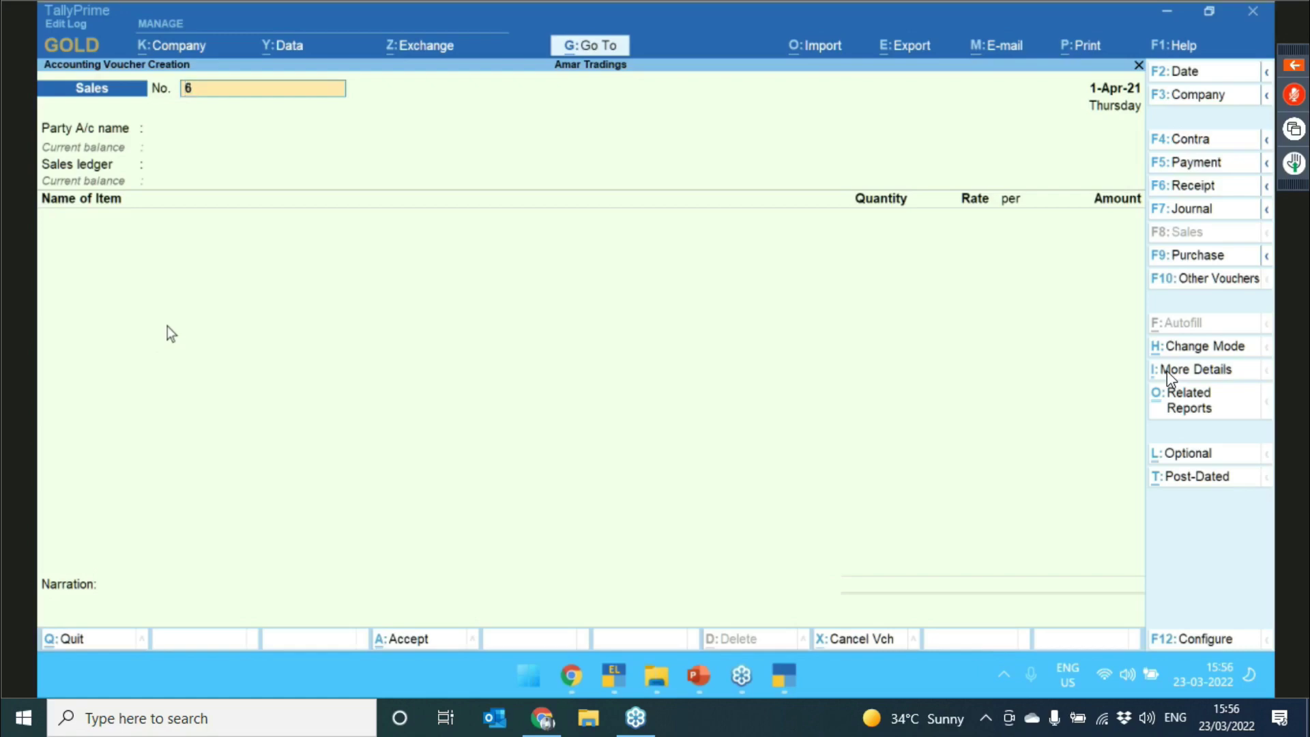
- Reopen voucher 5, confirm its edit log lists only version 1 Created, then step into its fields
{"action": "key", "text": "Page_Up"}
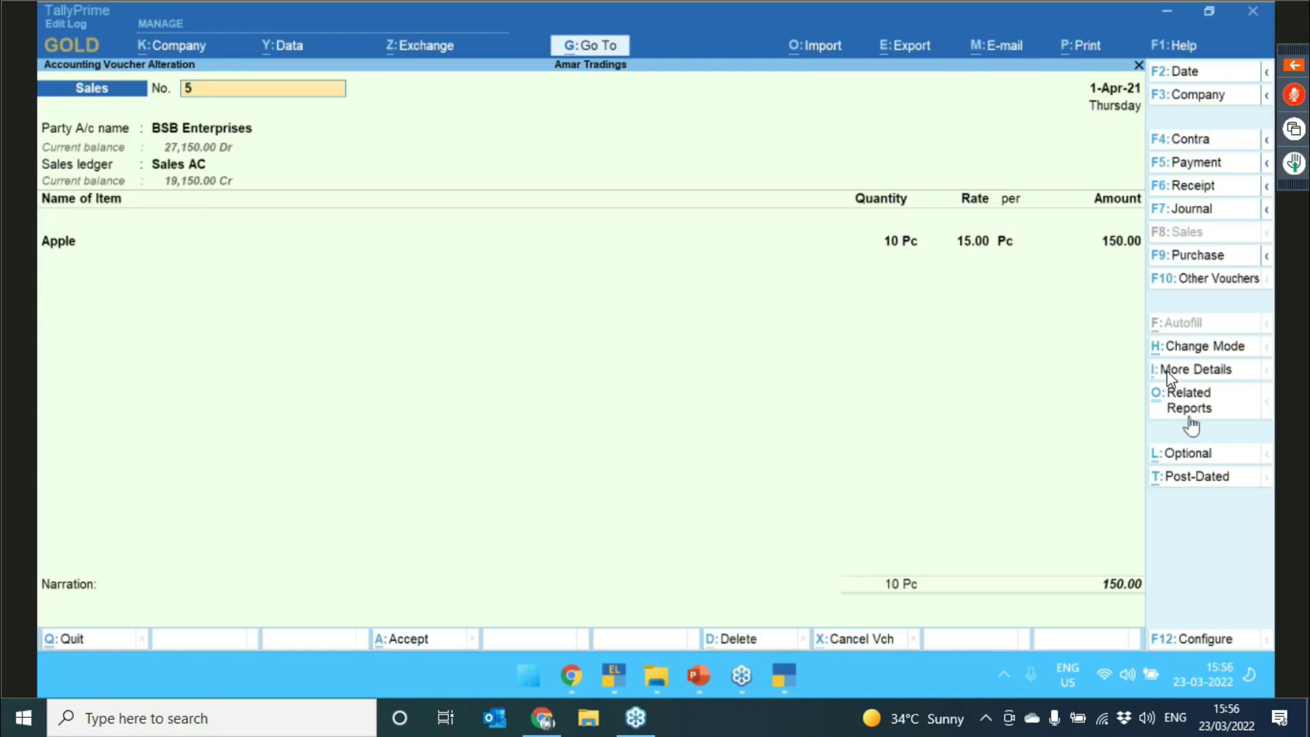
{"action": "left_click", "coordinate": [1229, 416]}
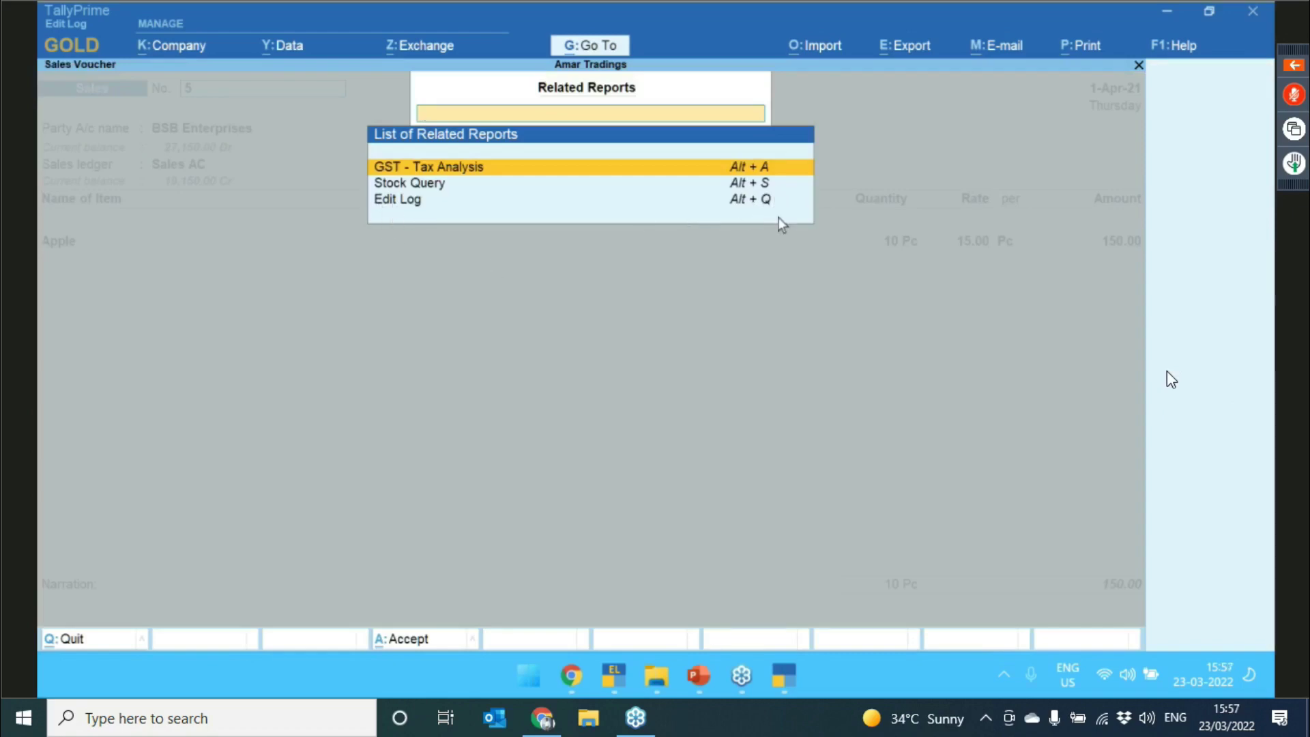
{"action": "key", "text": "Escape"}
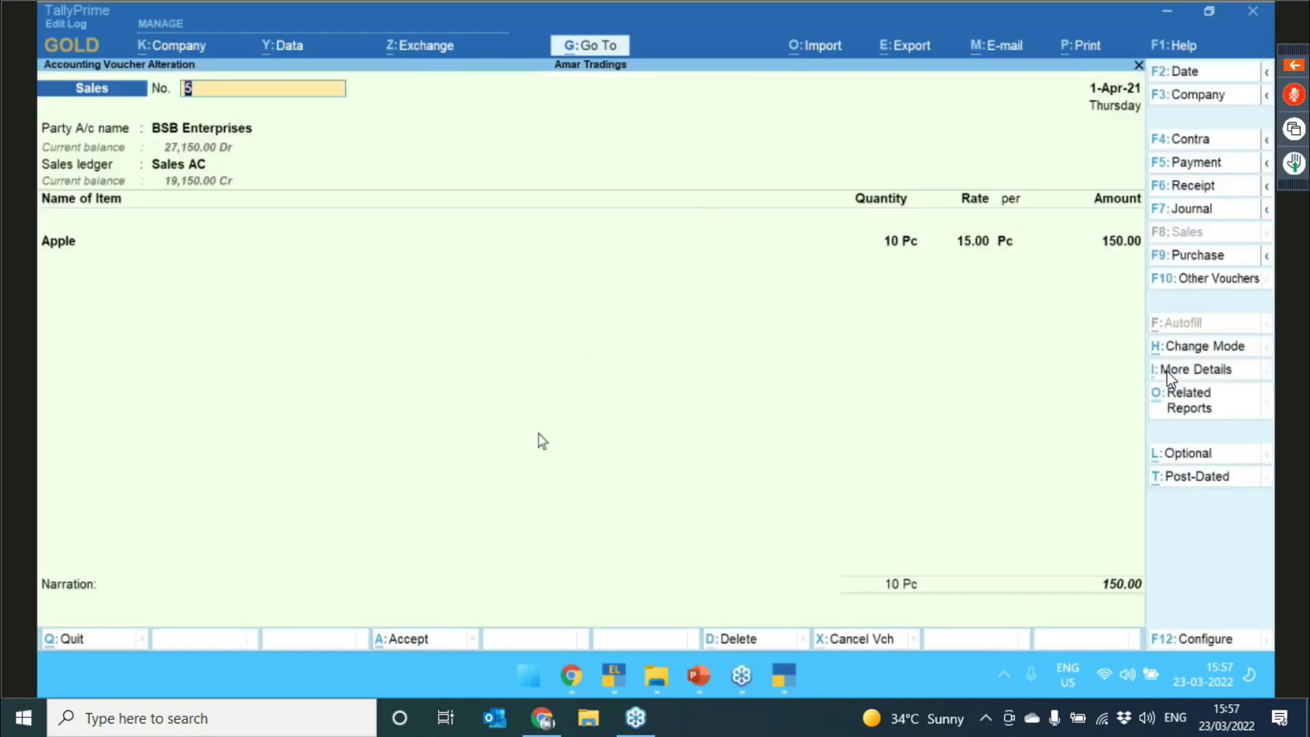
{"action": "key", "text": "alt+w"}
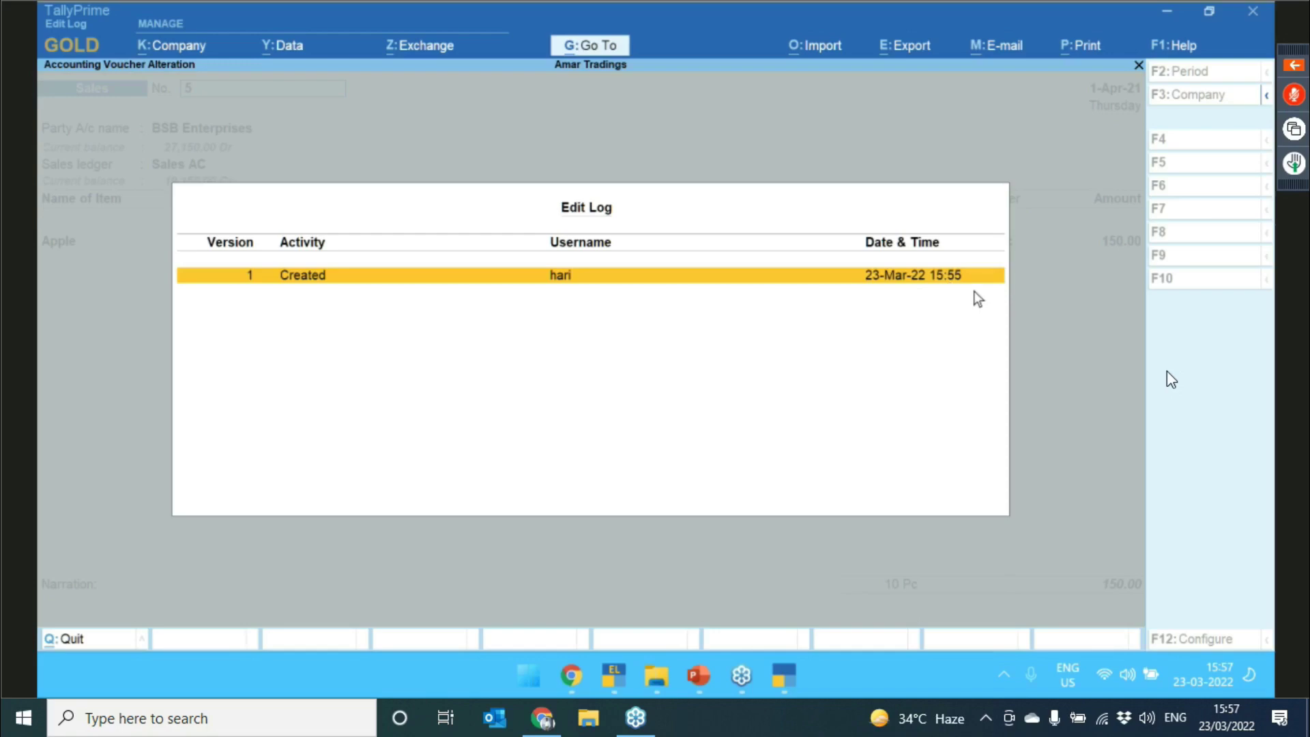
{"action": "key", "text": "Escape"}
{"action": "key", "text": "Return"}
{"action": "key", "text": "Return"}
{"action": "key", "text": "Return"}
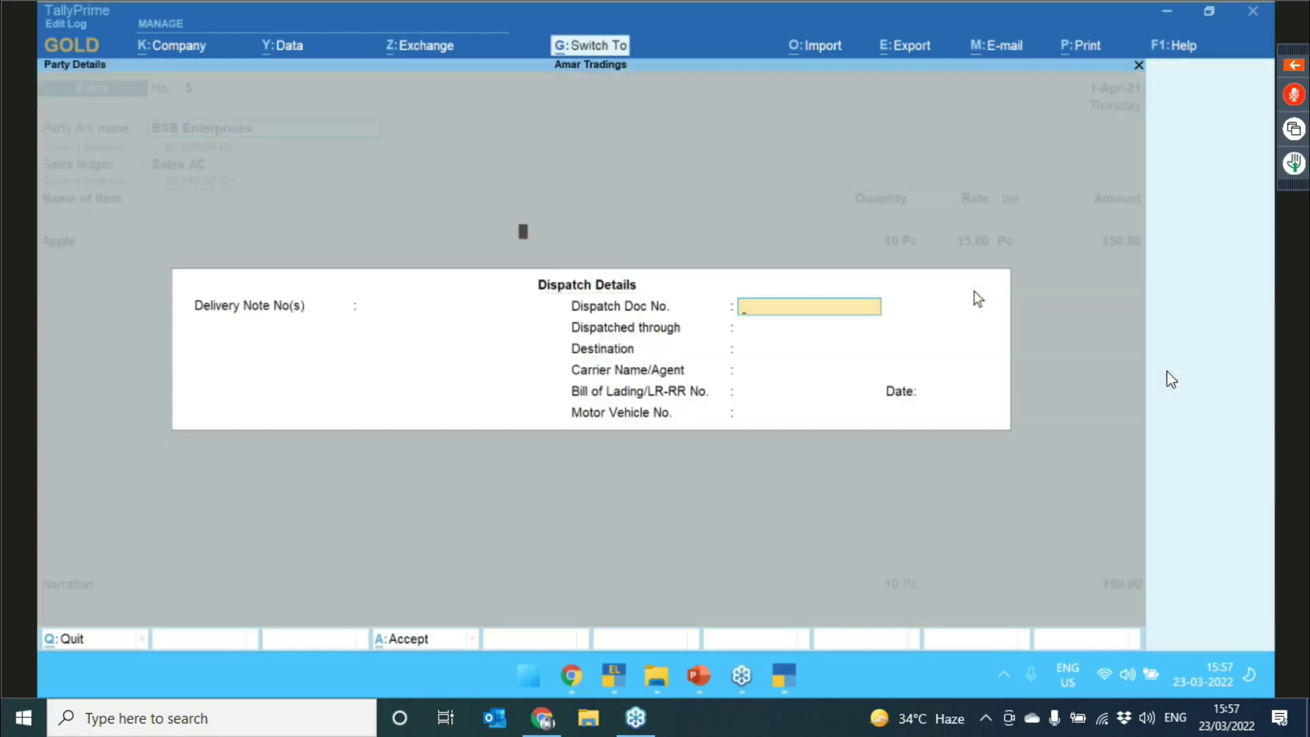
{"action": "key", "text": "Return"}
{"action": "key", "text": "Return"}
{"action": "key", "text": "Return"}
{"action": "key", "text": "Return"}
{"action": "key", "text": "Return"}
{"action": "key", "text": "Return"}
{"action": "key", "text": "Return"}
- Change Apple's quantity to 15 Pc (225.00), save the voucher, and go back to it
{"action": "key", "text": "Return"}
{"action": "key", "text": "Return"}
{"action": "key", "text": "Return"}
{"action": "key", "text": "Return"}
{"action": "key", "text": "Return"}
{"action": "key", "text": "Return"}
{"action": "key", "text": "Return"}
{"action": "key", "text": "Return"}
{"action": "key", "text": "Return"}
{"action": "key", "text": "Return"}
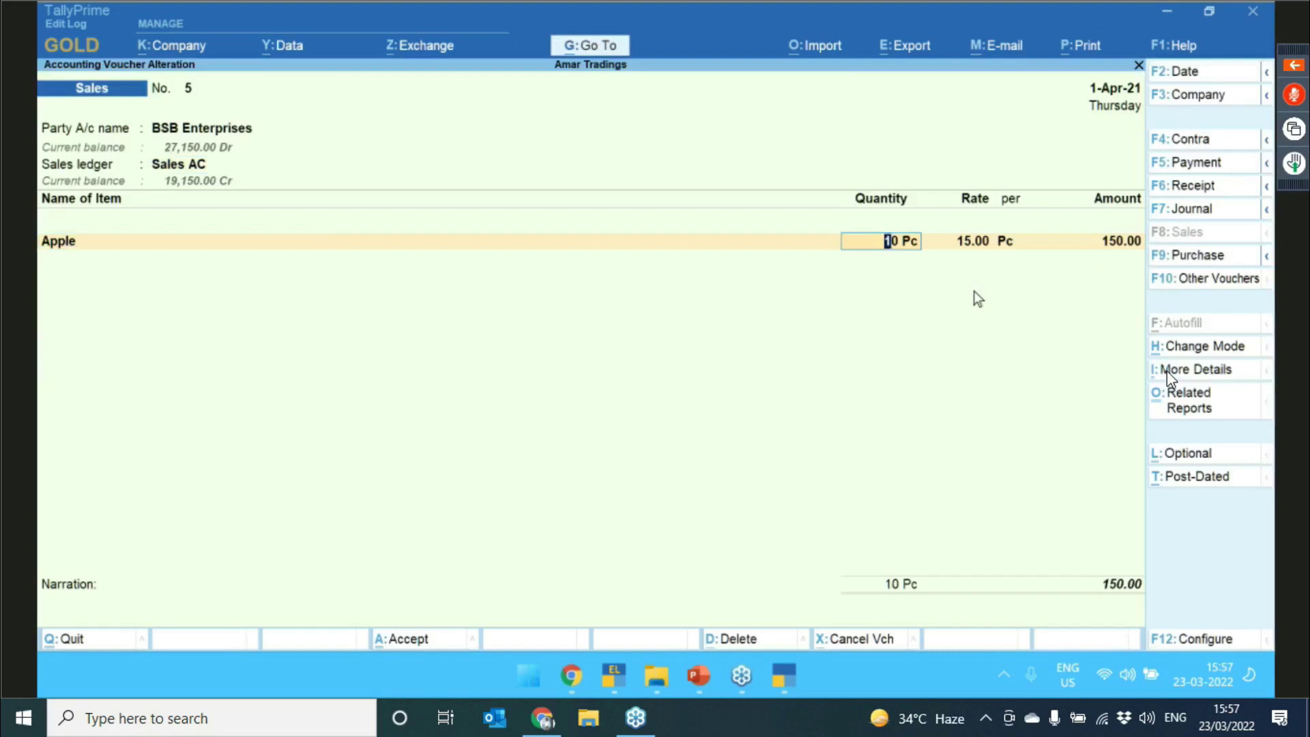
{"action": "type", "text": "15"}
{"action": "key", "text": "Return"}
{"action": "key", "text": "Return"}
{"action": "key", "text": "Return"}
{"action": "key", "text": "Return"}
{"action": "key", "text": "Return"}
{"action": "key", "text": "Return"}
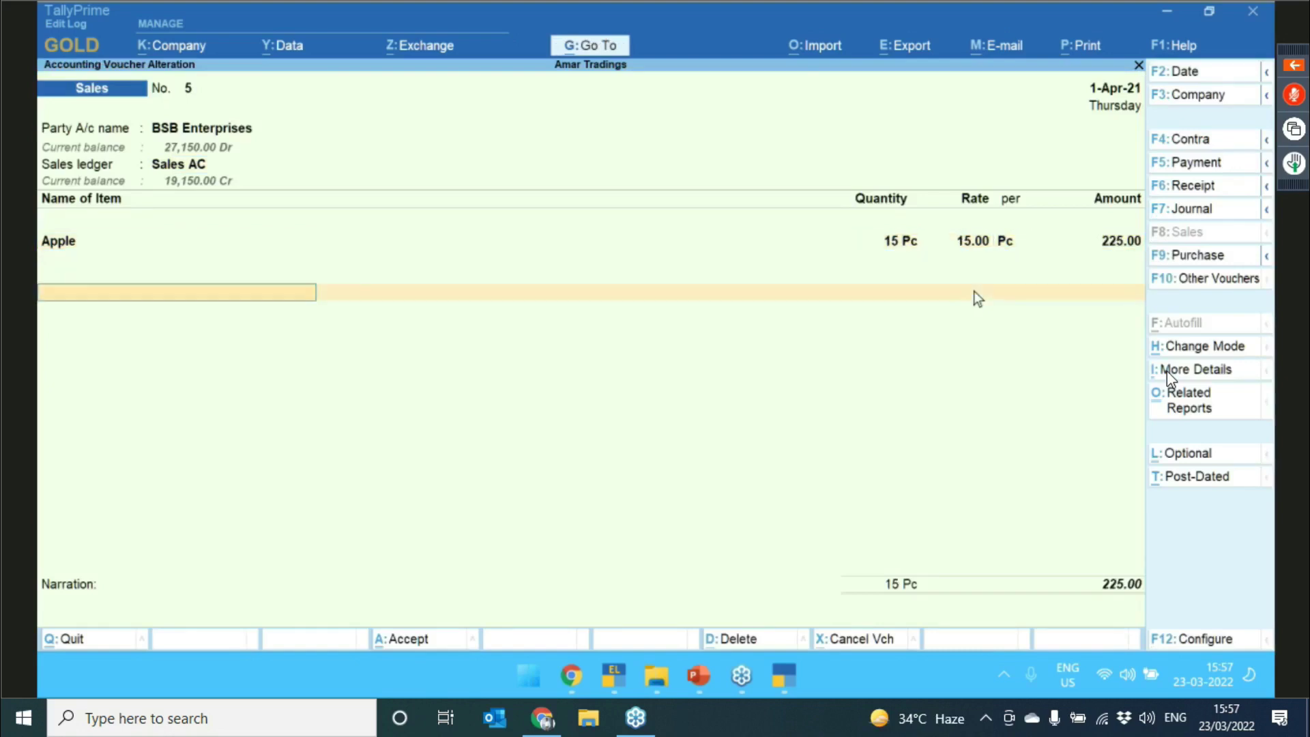
{"action": "key", "text": "Return"}
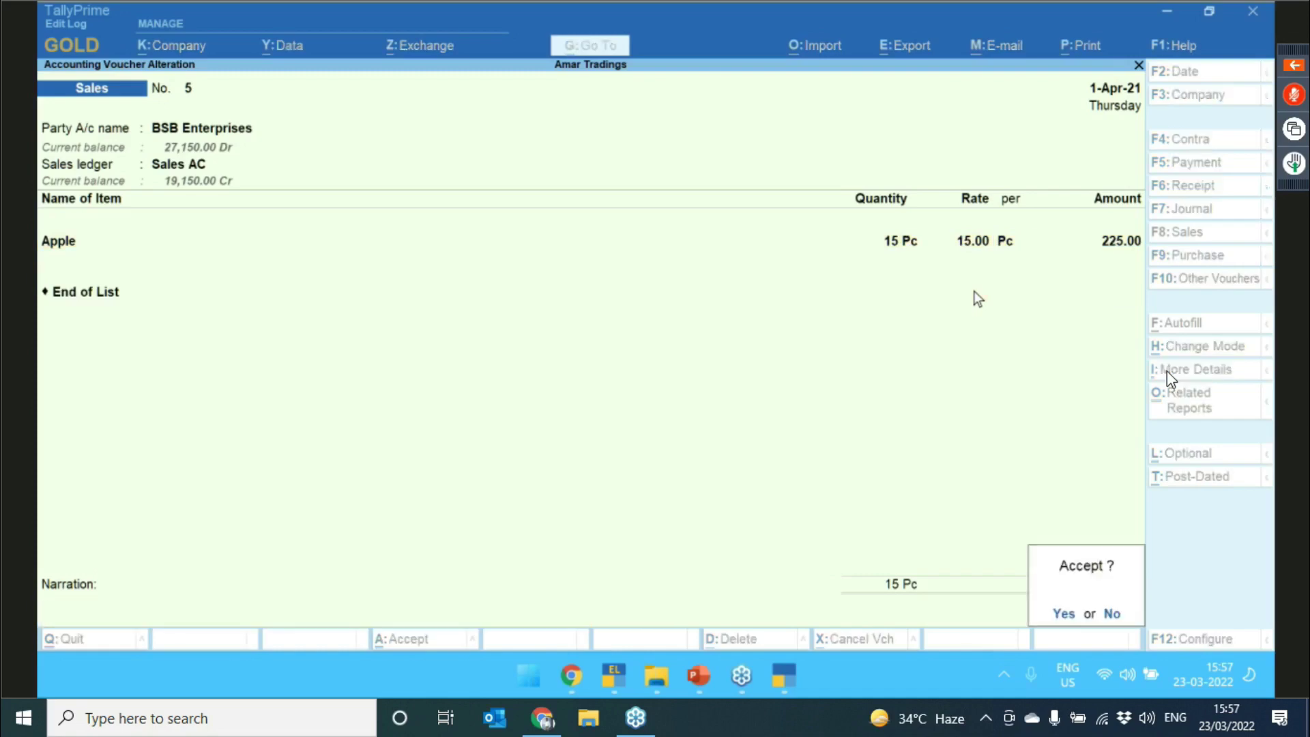
{"action": "key", "text": "Return"}
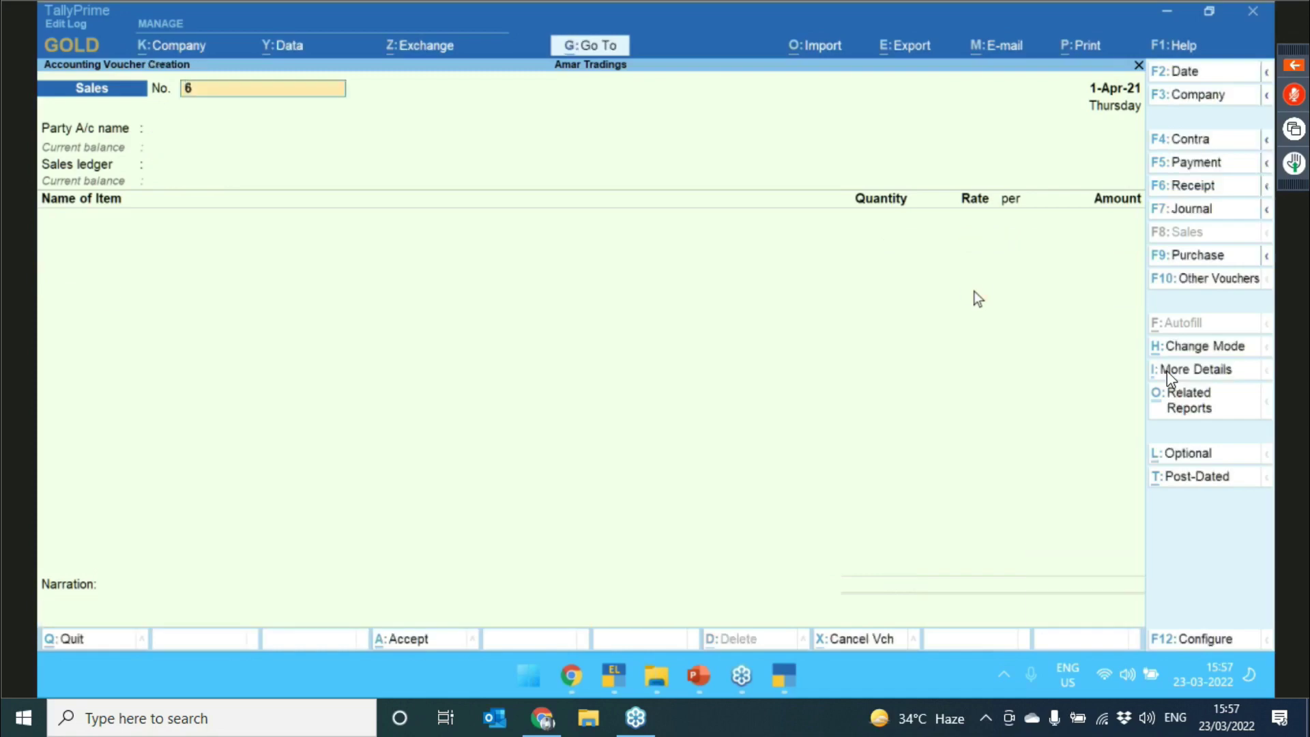
{"action": "key", "text": "Page_Up"}
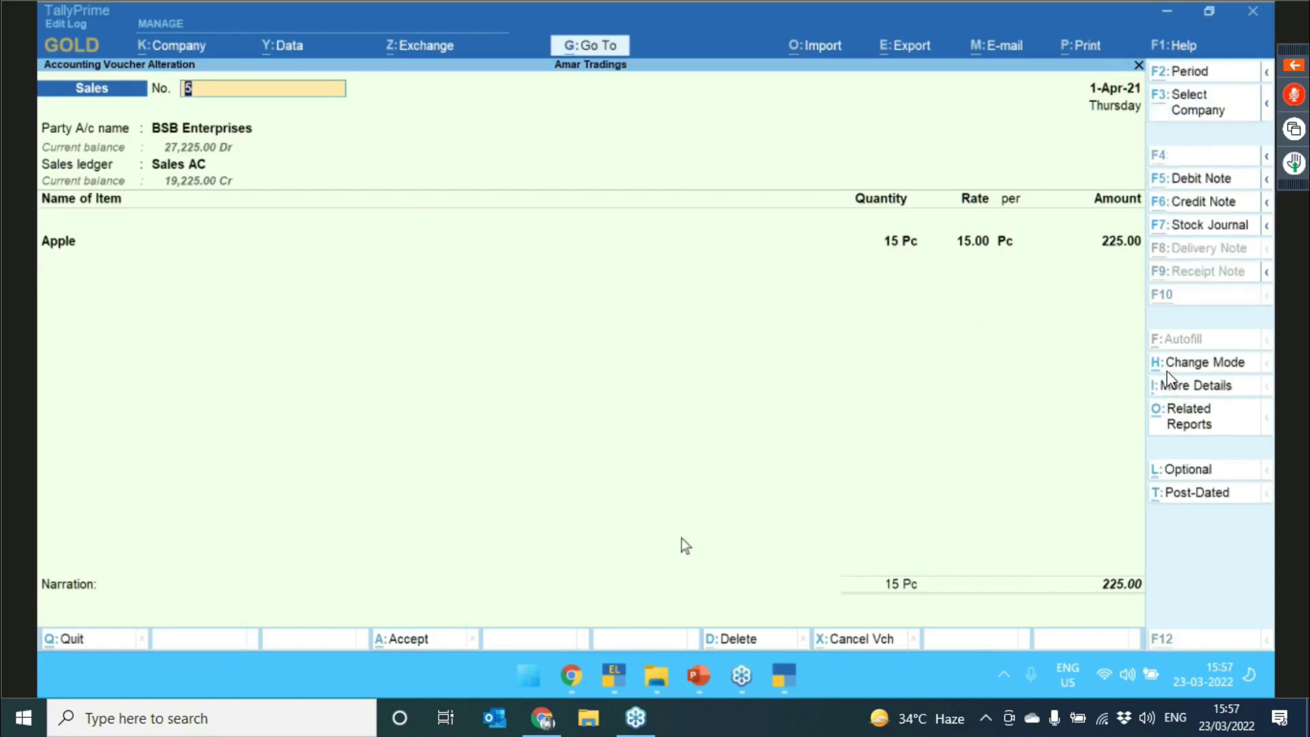
- Open voucher 5's Edit Log and view version 2's differences: 10 Pc/150.00 versus 15 Pc/225.00
{"action": "key", "text": "alt+q"}
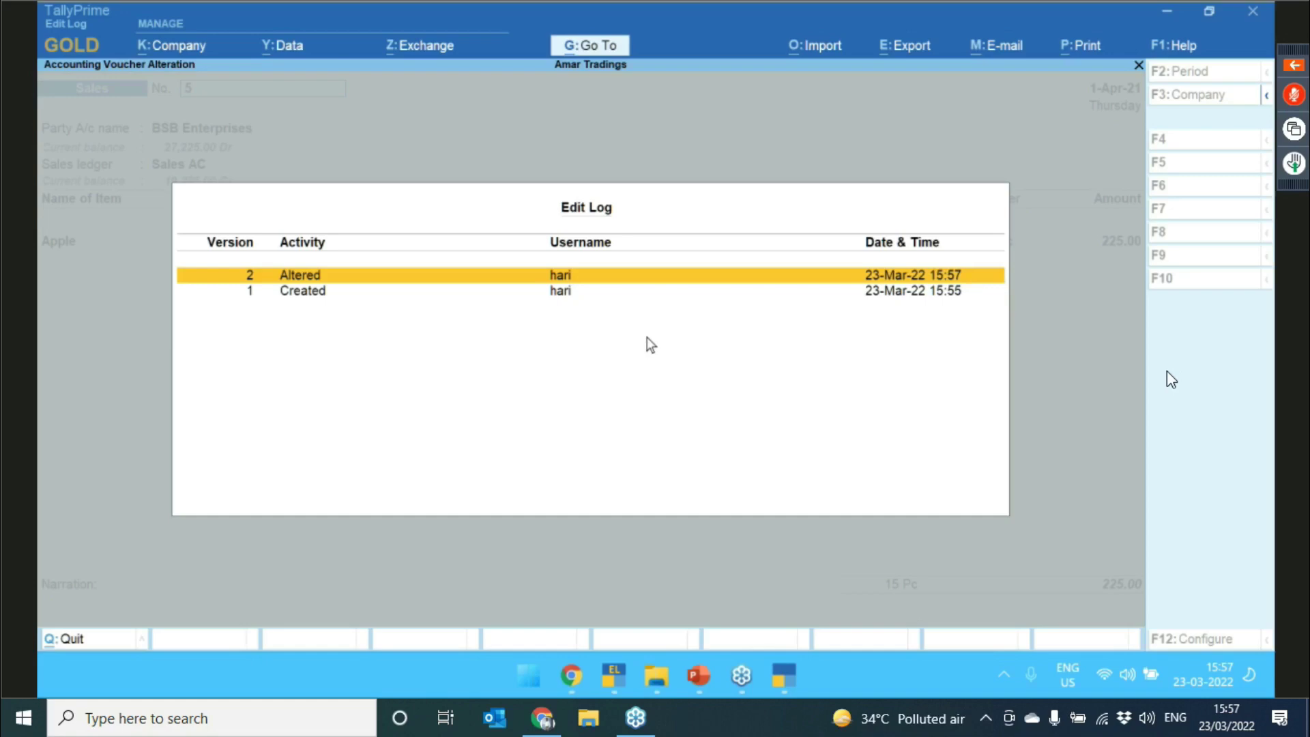
{"action": "left_click", "coordinate": [314, 297]}
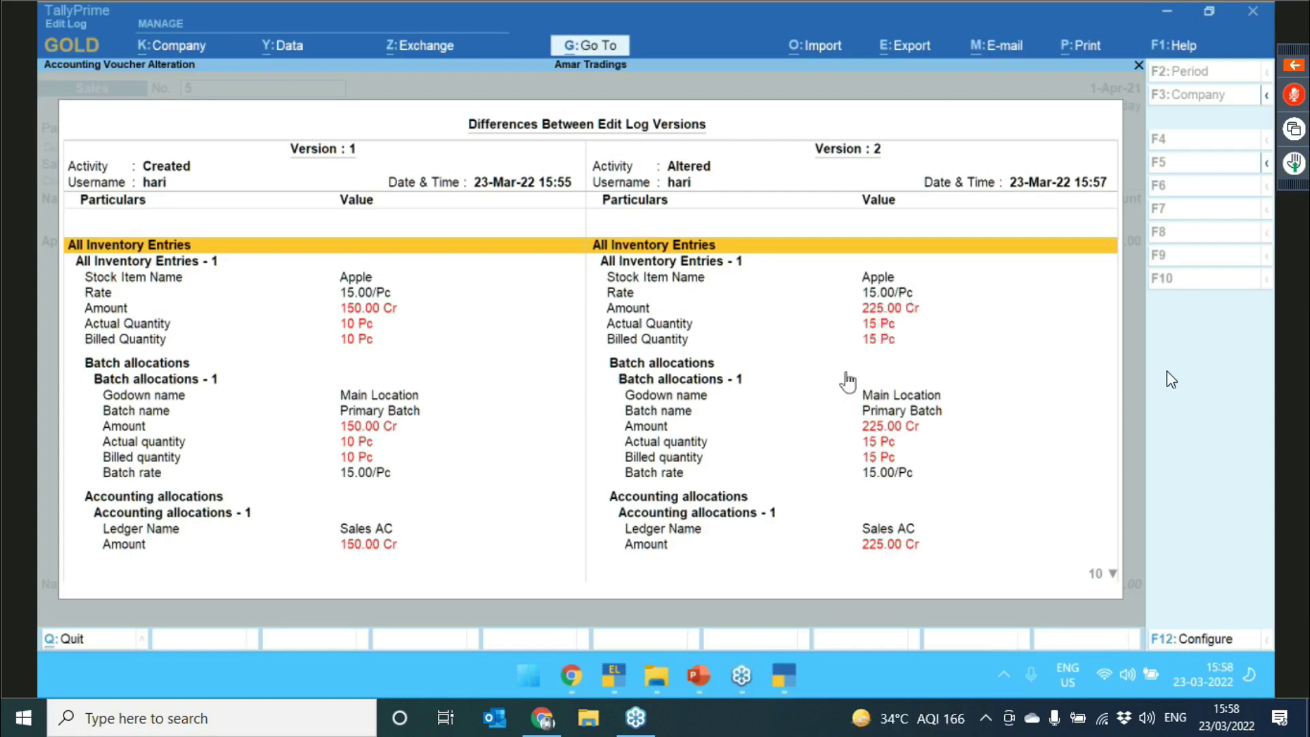
- Browse the version differences rows (Rate, Actual Quantity, Ledger Entries), then close the Edit Log
{"action": "key", "text": "Down"}
{"action": "key", "text": "Down"}
{"action": "key", "text": "Down"}
{"action": "key", "text": "Down"}
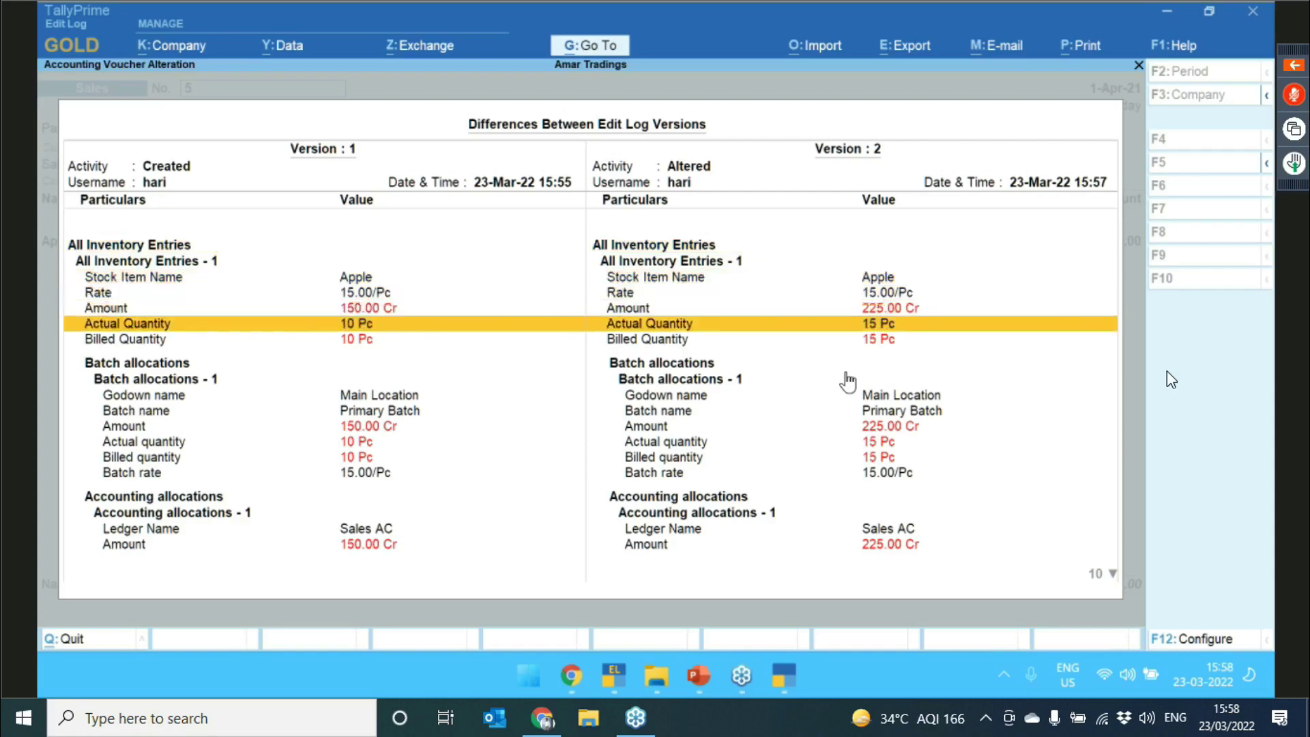
{"action": "key", "text": "Down"}
{"action": "key", "text": "Down"}
{"action": "key", "text": "Down"}
{"action": "key", "text": "Down"}
{"action": "key", "text": "Down"}
{"action": "key", "text": "Down"}
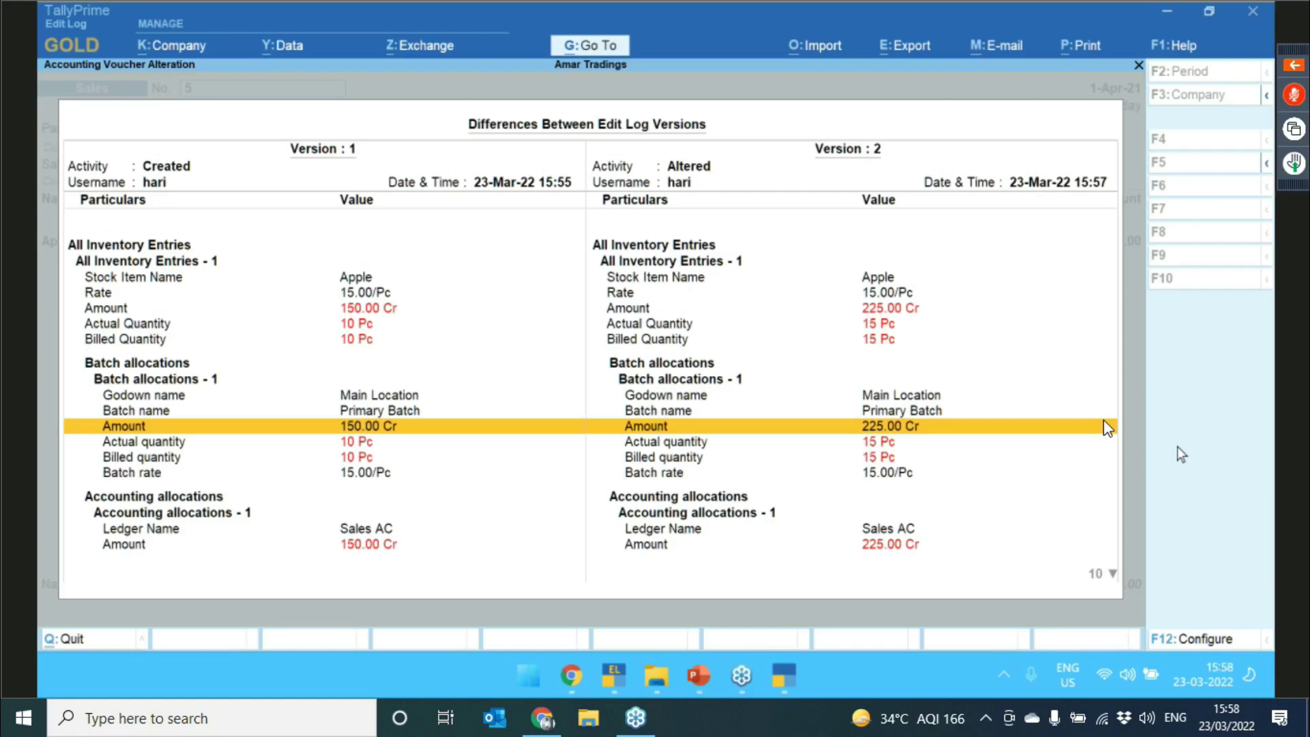
{"action": "key", "text": "Down"}
{"action": "key", "text": "Down"}
{"action": "key", "text": "Down"}
{"action": "key", "text": "Down"}
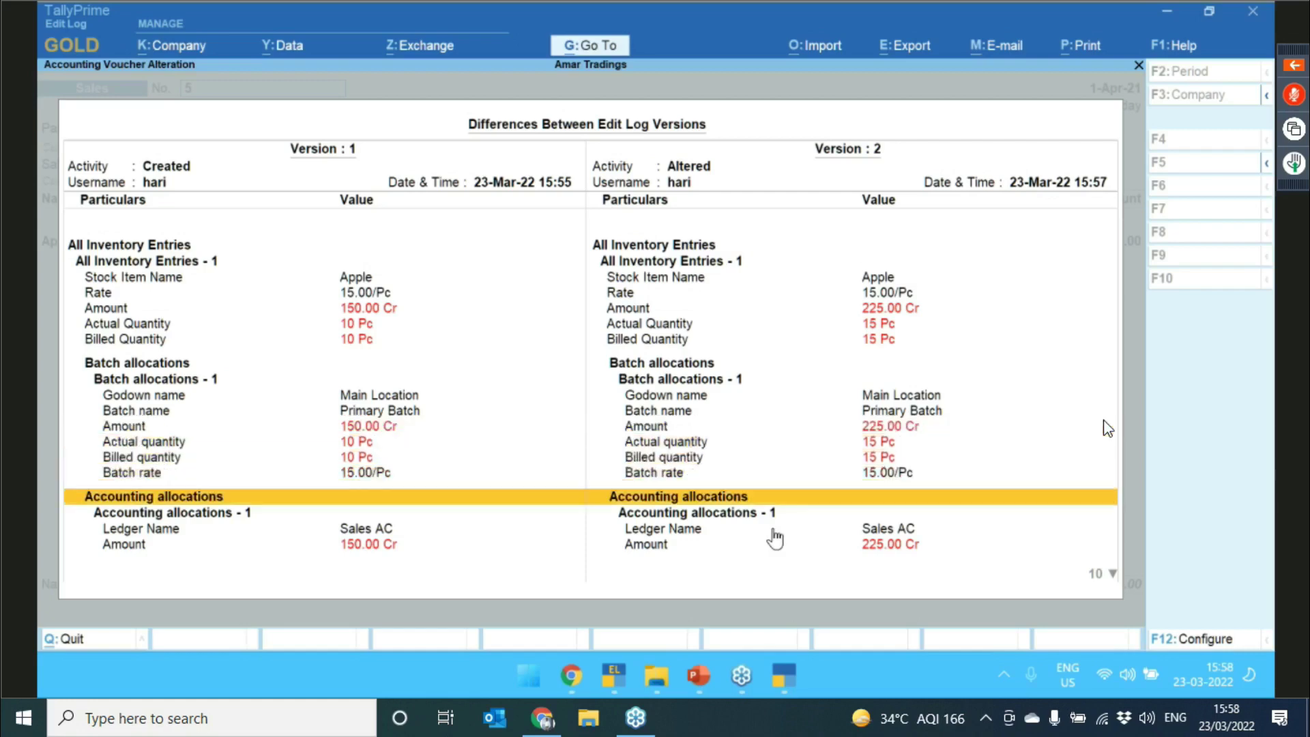
{"action": "key", "text": "Down"}
{"action": "key", "text": "Down"}
{"action": "key", "text": "Down"}
{"action": "key", "text": "Down"}
{"action": "key", "text": "Down"}
{"action": "key", "text": "Down"}
{"action": "key", "text": "Up"}
{"action": "key", "text": "Up"}
{"action": "key", "text": "Up"}
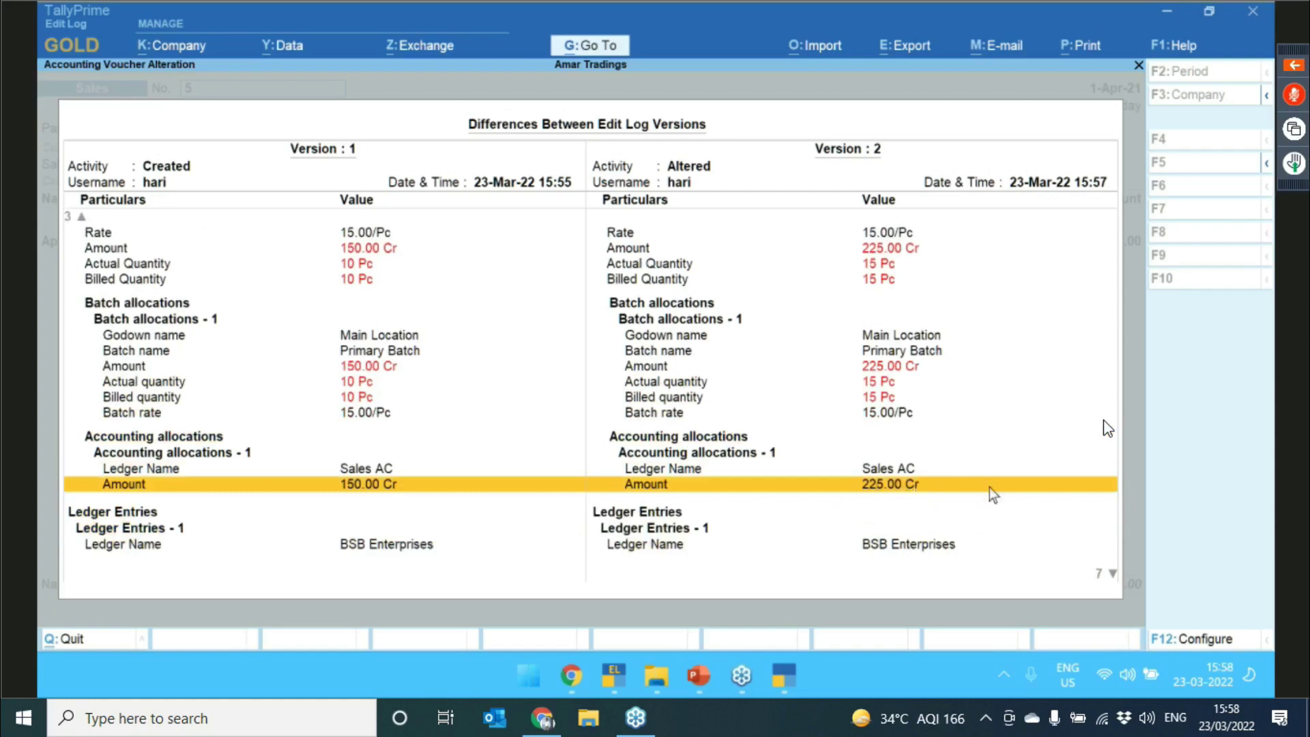
{"action": "key", "text": "Down"}
{"action": "key", "text": "Down"}
{"action": "key", "text": "Down"}
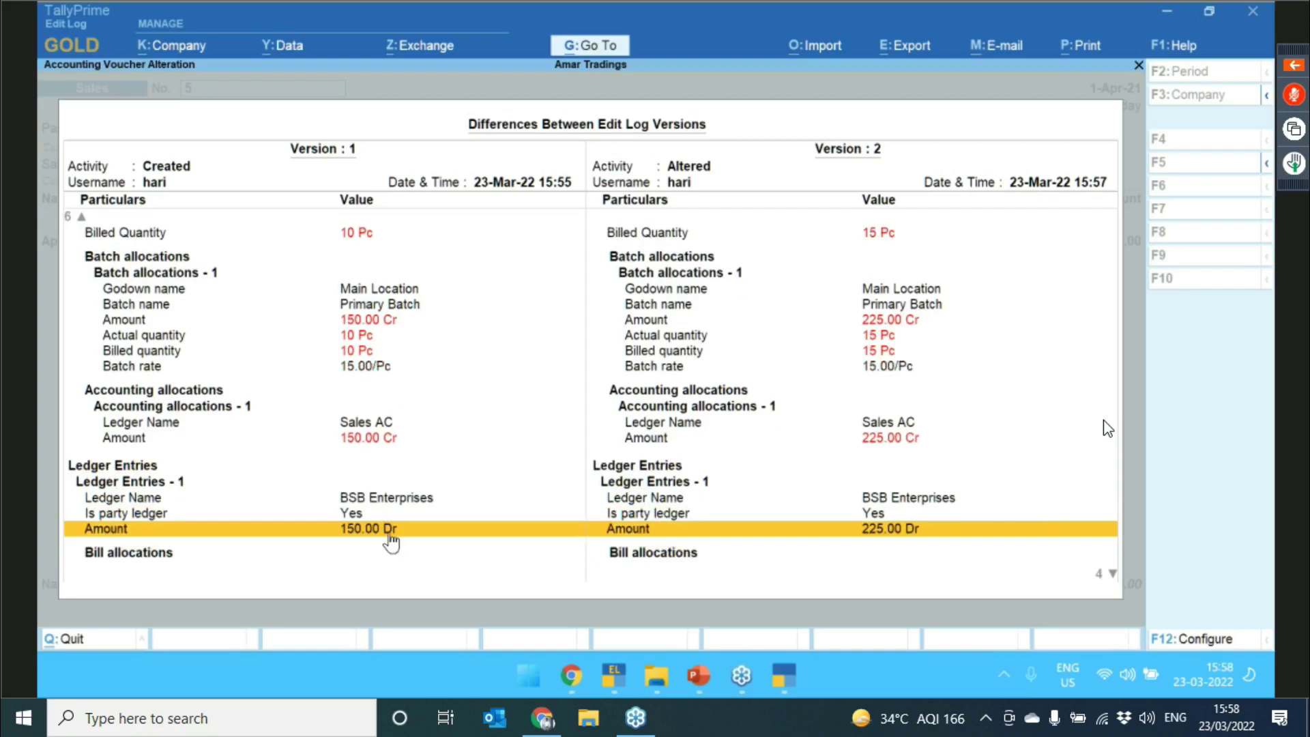
{"action": "key", "text": "Up"}
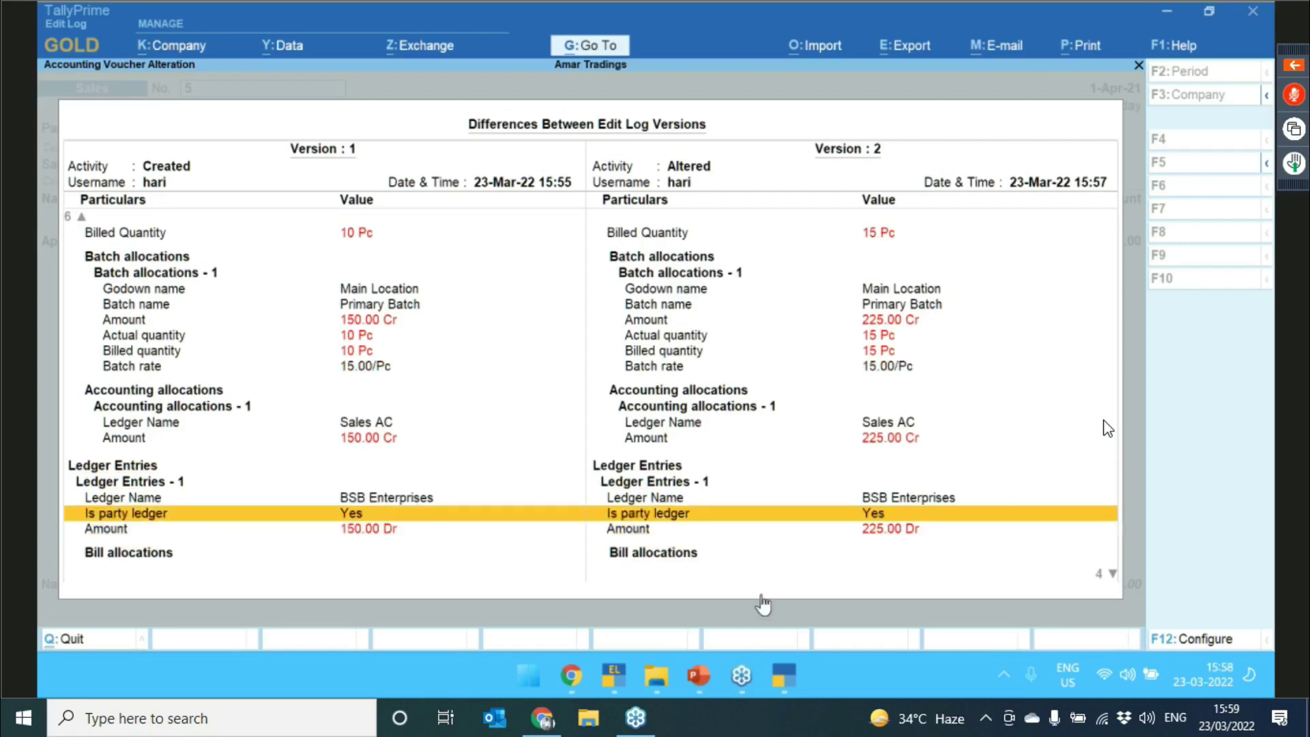
{"action": "key", "text": "Down"}
{"action": "key", "text": "Down"}
{"action": "key", "text": "Down"}
{"action": "key", "text": "Down"}
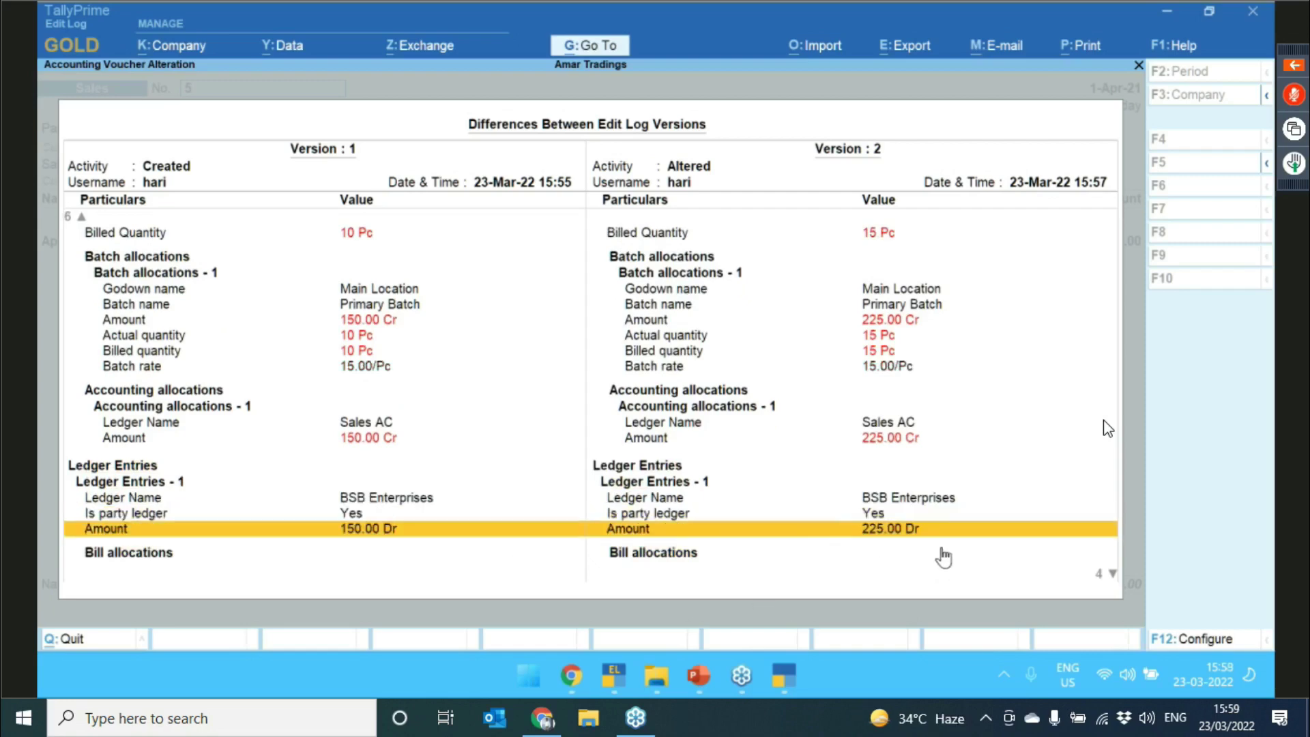
{"action": "scroll", "coordinate": [943, 557], "scroll_direction": "down", "scroll_amount": 1}
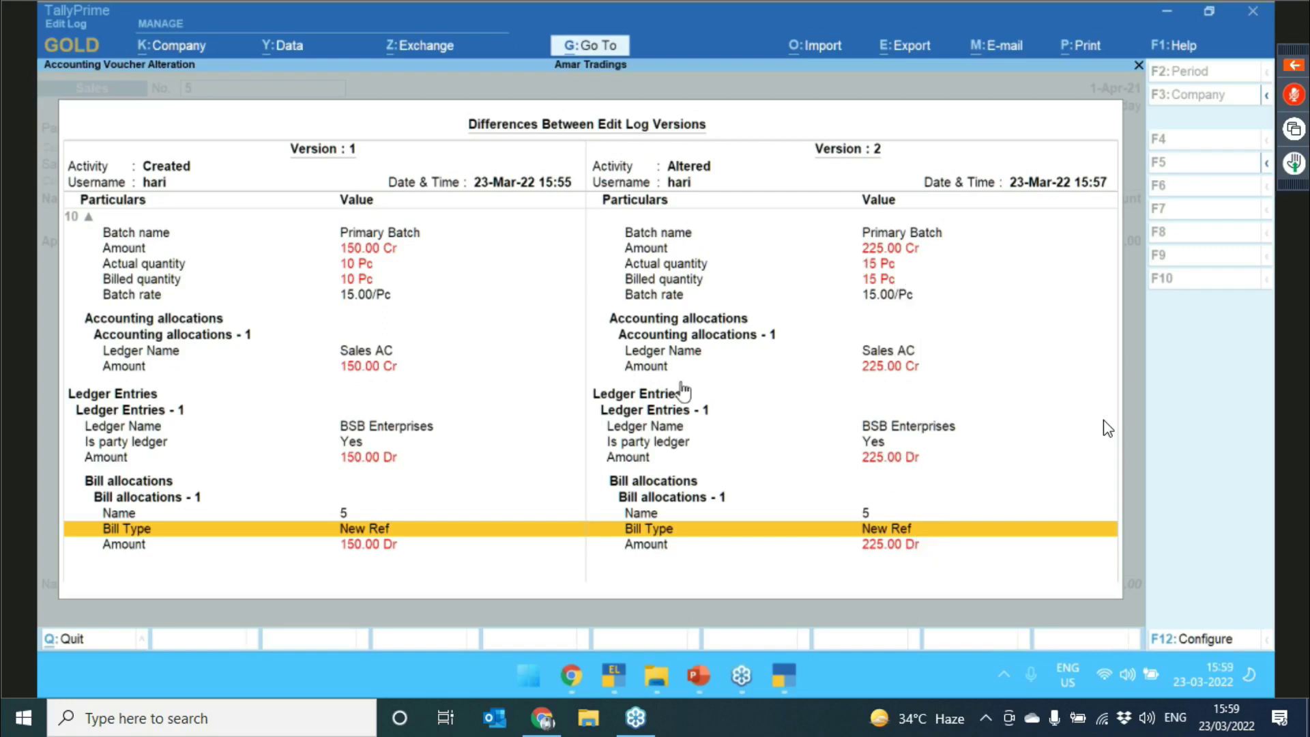
{"action": "key", "text": "Escape"}
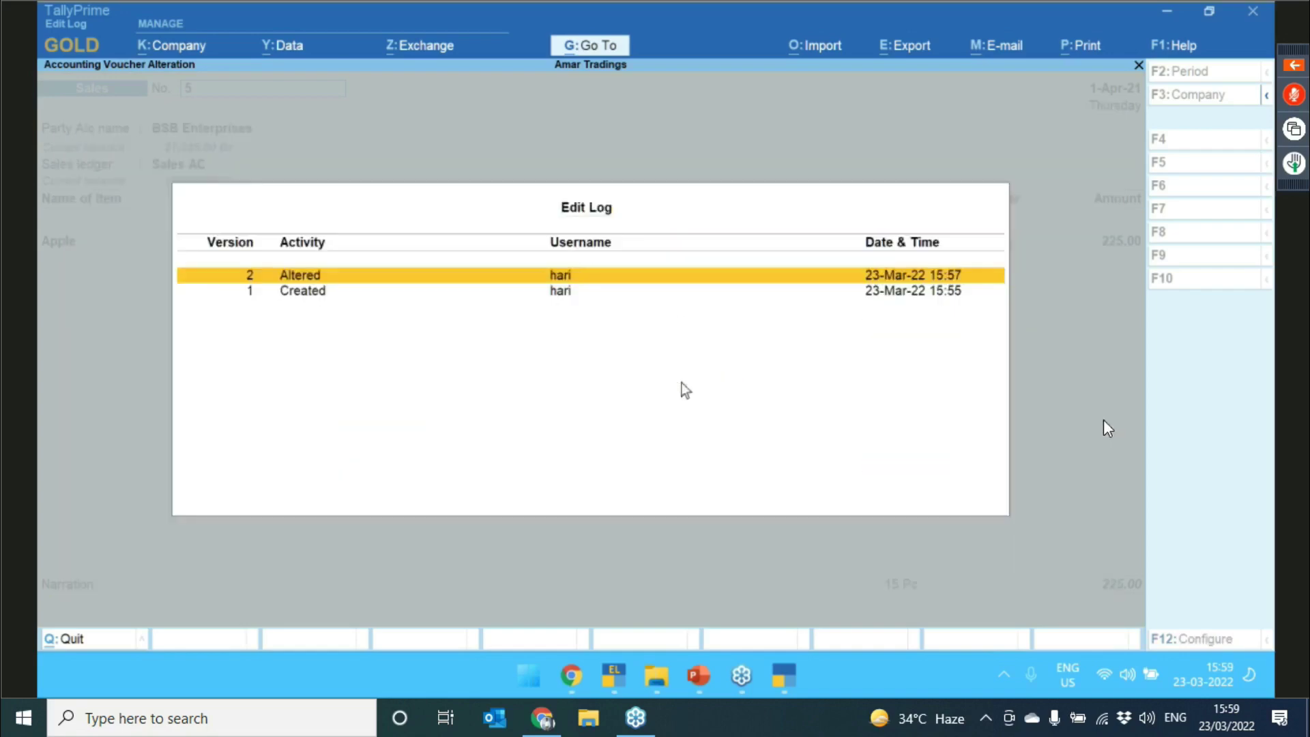
{"action": "key", "text": "Escape"}
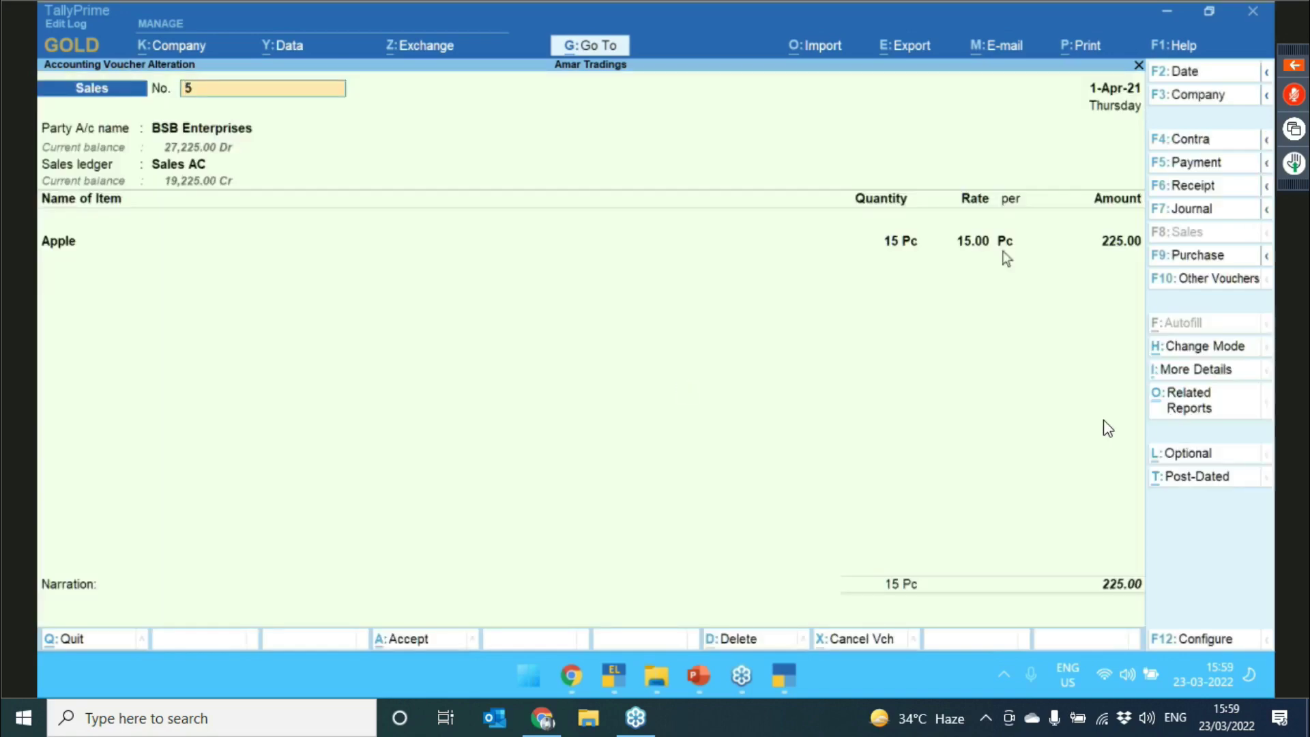
- Set the Apple line's amount to 9,000.00 and save the voucher
{"action": "left_click", "coordinate": [1114, 242]}
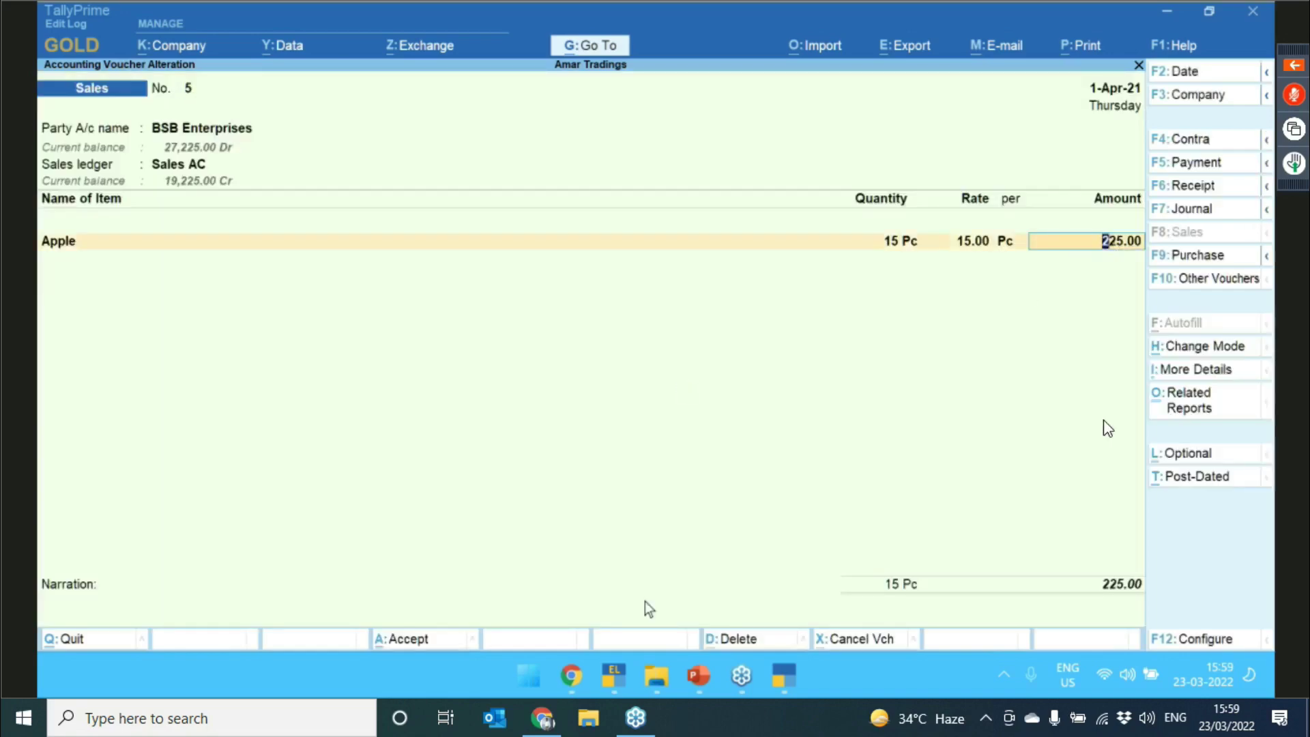
{"action": "type", "text": "9000"}
{"action": "key", "text": "Return"}
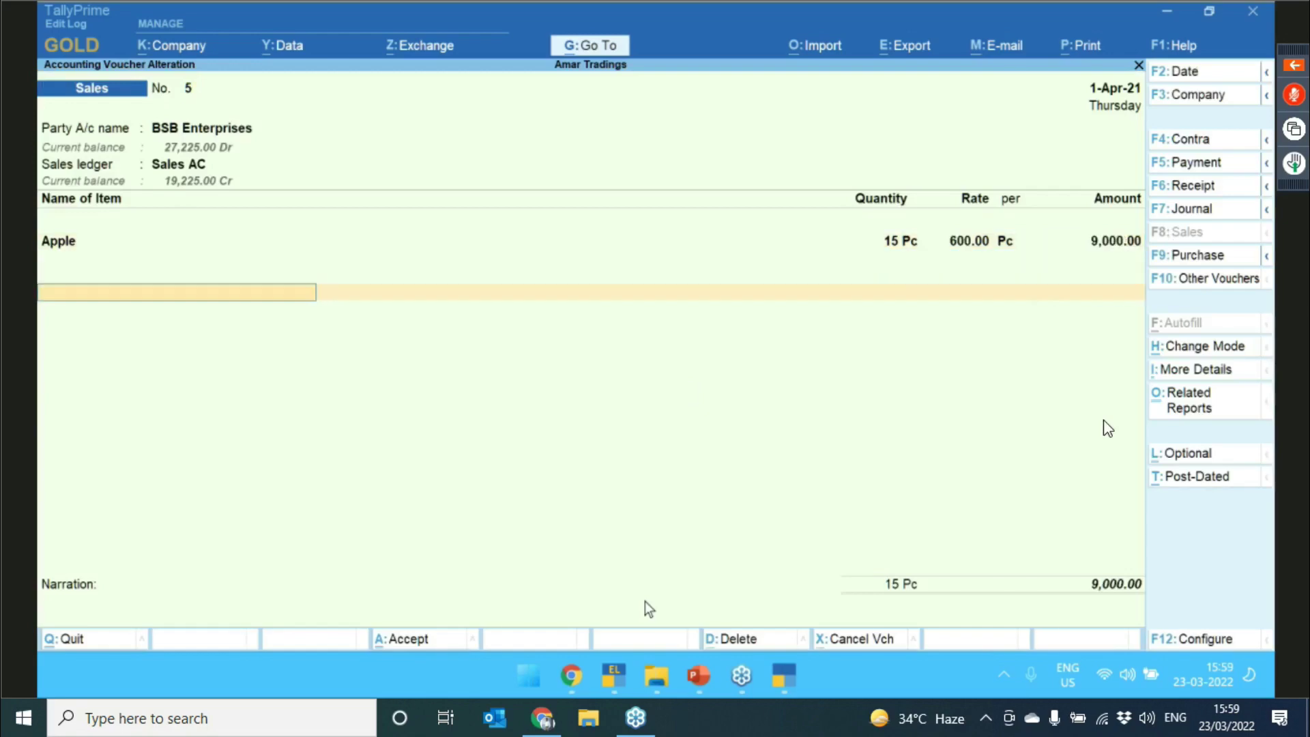
{"action": "key", "text": "Return"}
{"action": "key", "text": "Return"}
{"action": "key", "text": "Return"}
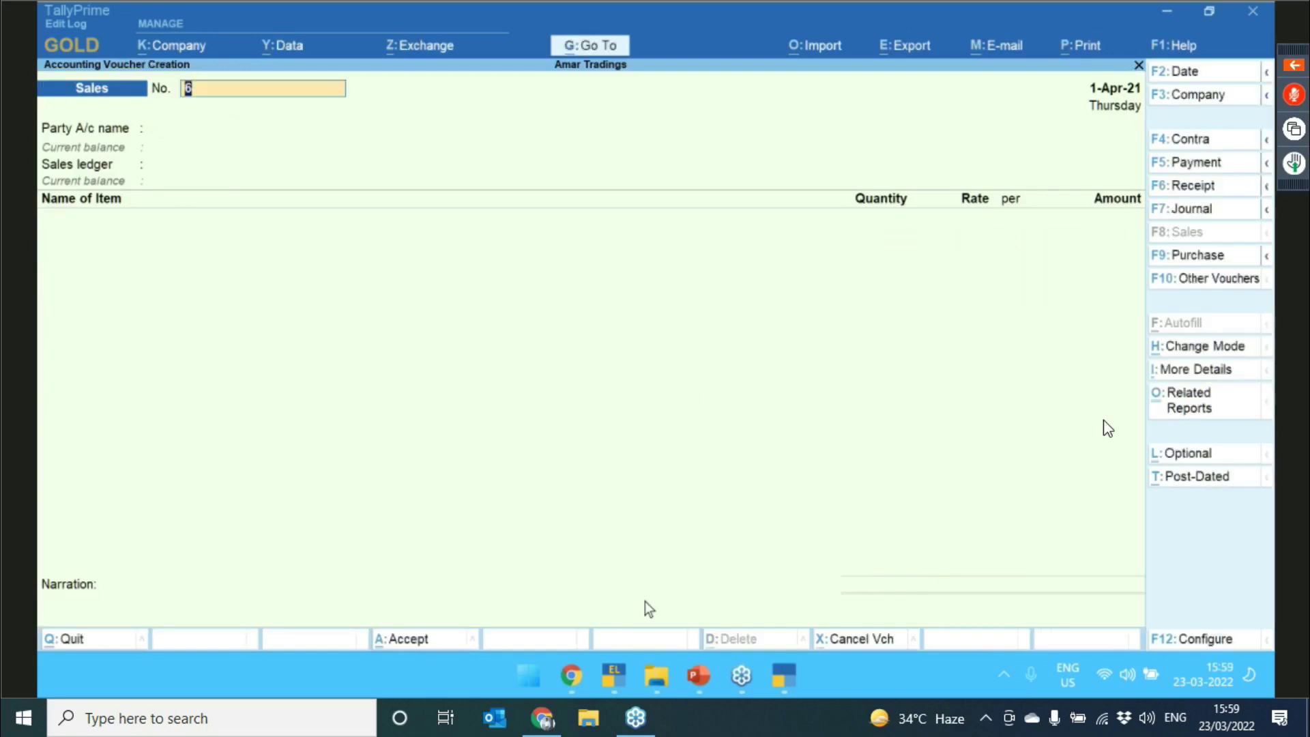
- Reopen voucher 5 and view the version 2 to 3 differences, rate 15.00 to 600.00
{"action": "key", "text": "Page_Up"}
{"action": "key", "text": "ctrl+i"}
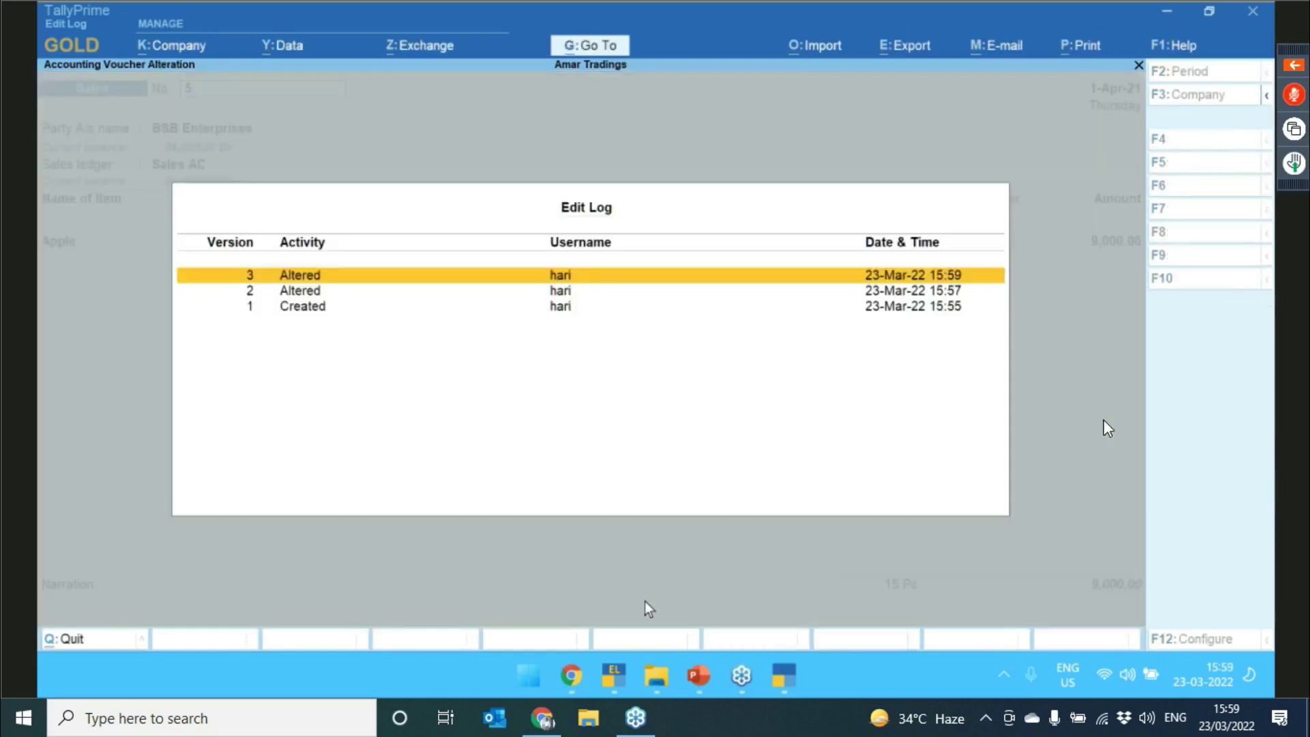
{"action": "key", "text": "Return"}
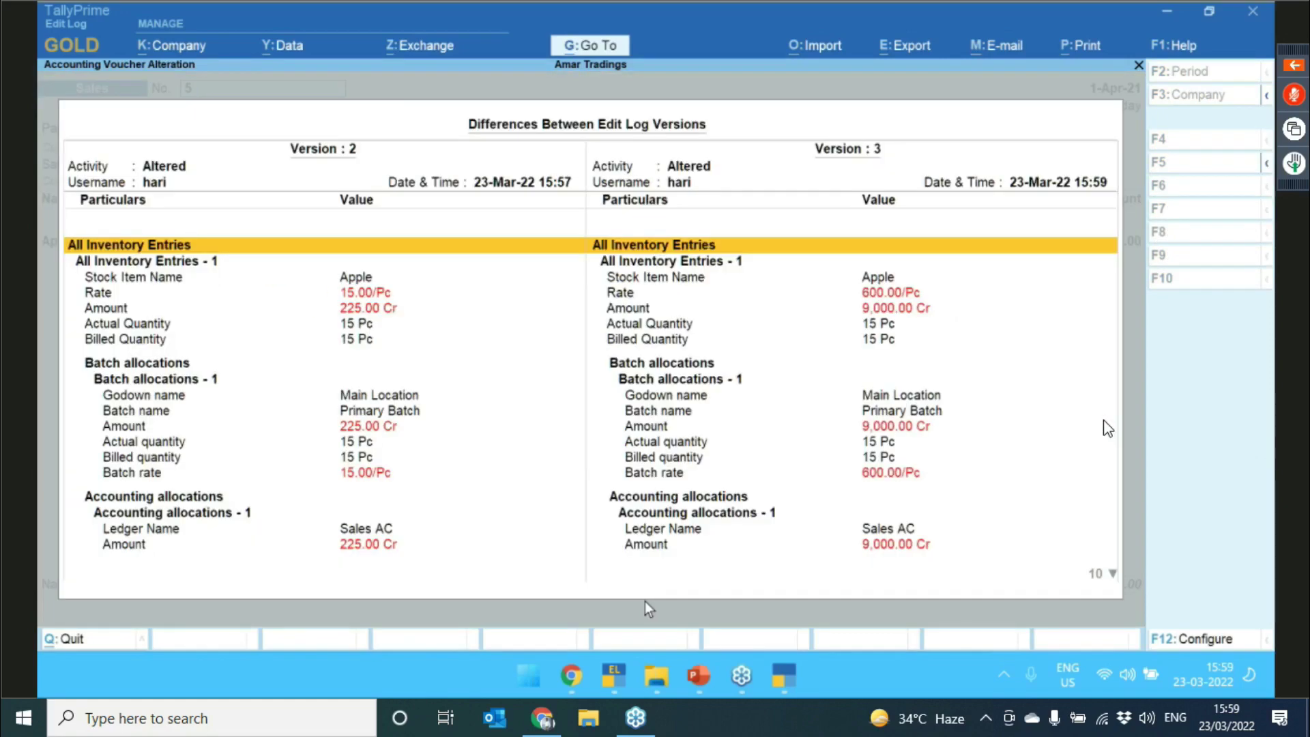
{"action": "key", "text": "Escape"}
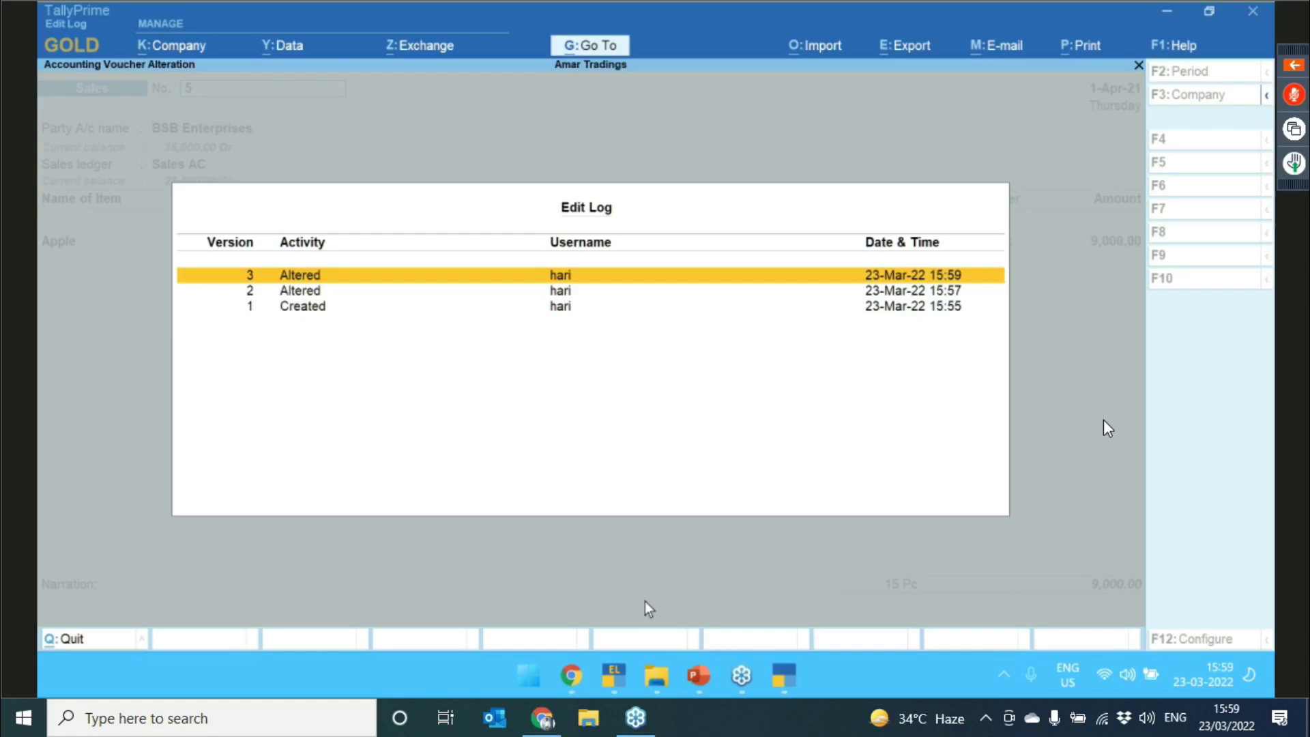
{"action": "key", "text": "Escape"}
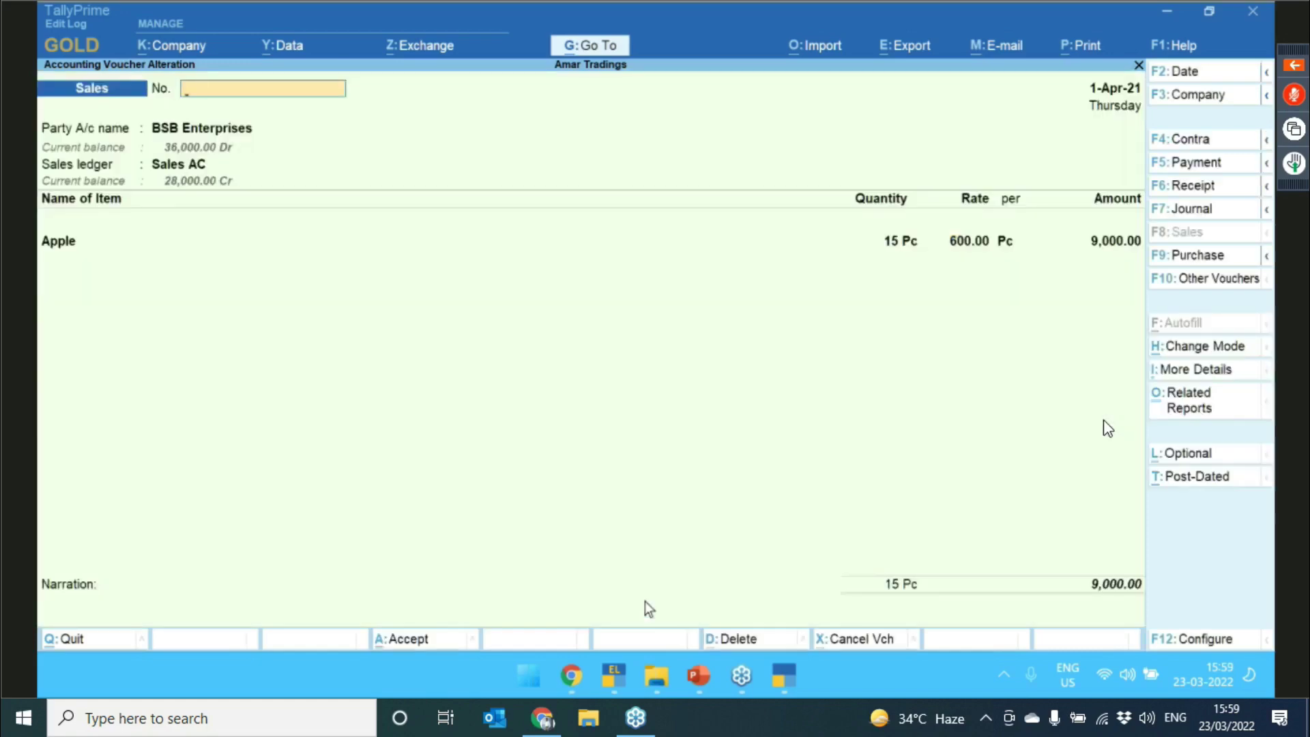
- Quit voucher alteration, open the Day Book, and open Sales voucher No. 1
{"action": "key", "text": "Escape"}
{"action": "key", "text": "y"}
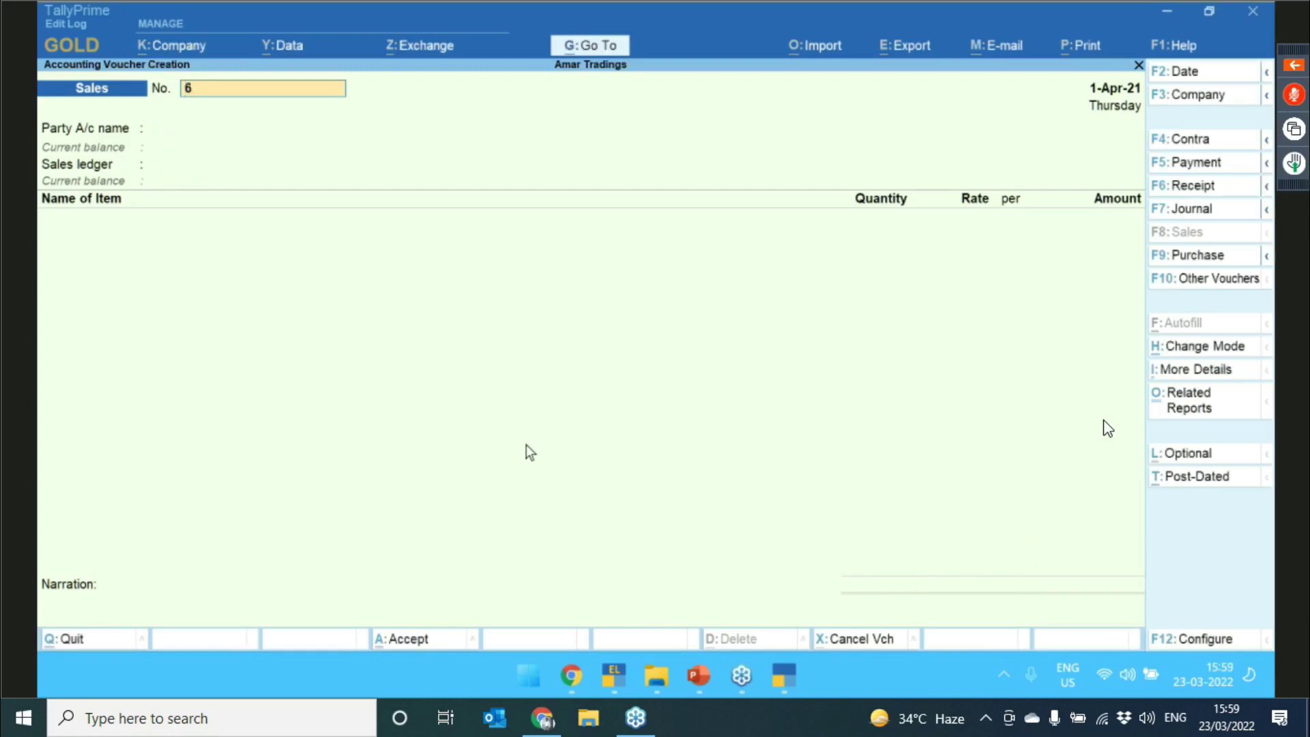
{"action": "key", "text": "Escape"}
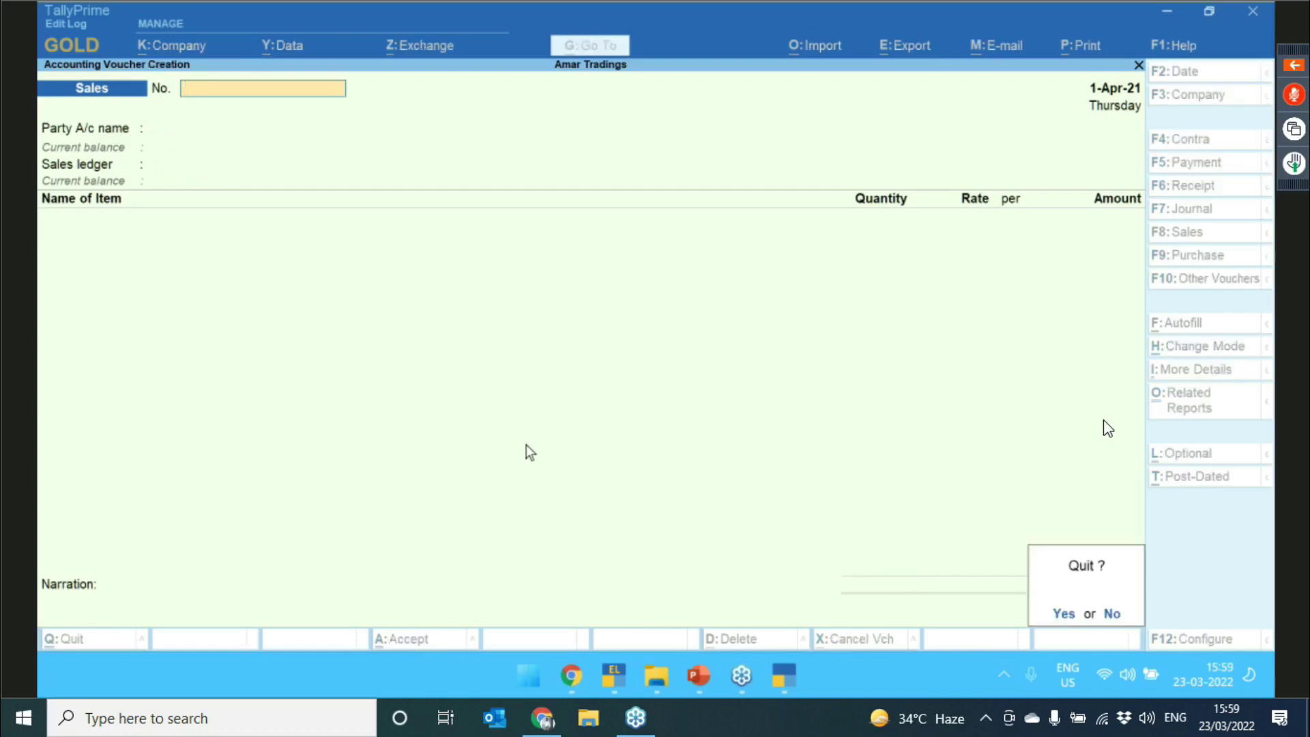
{"action": "key", "text": "y"}
{"action": "key", "text": "d"}
{"action": "key", "text": "d"}
{"action": "key", "text": "Down"}
{"action": "key", "text": "Down"}
{"action": "key", "text": "Down"}
{"action": "key", "text": "Down"}
{"action": "key", "text": "Down"}
{"action": "key", "text": "Down"}
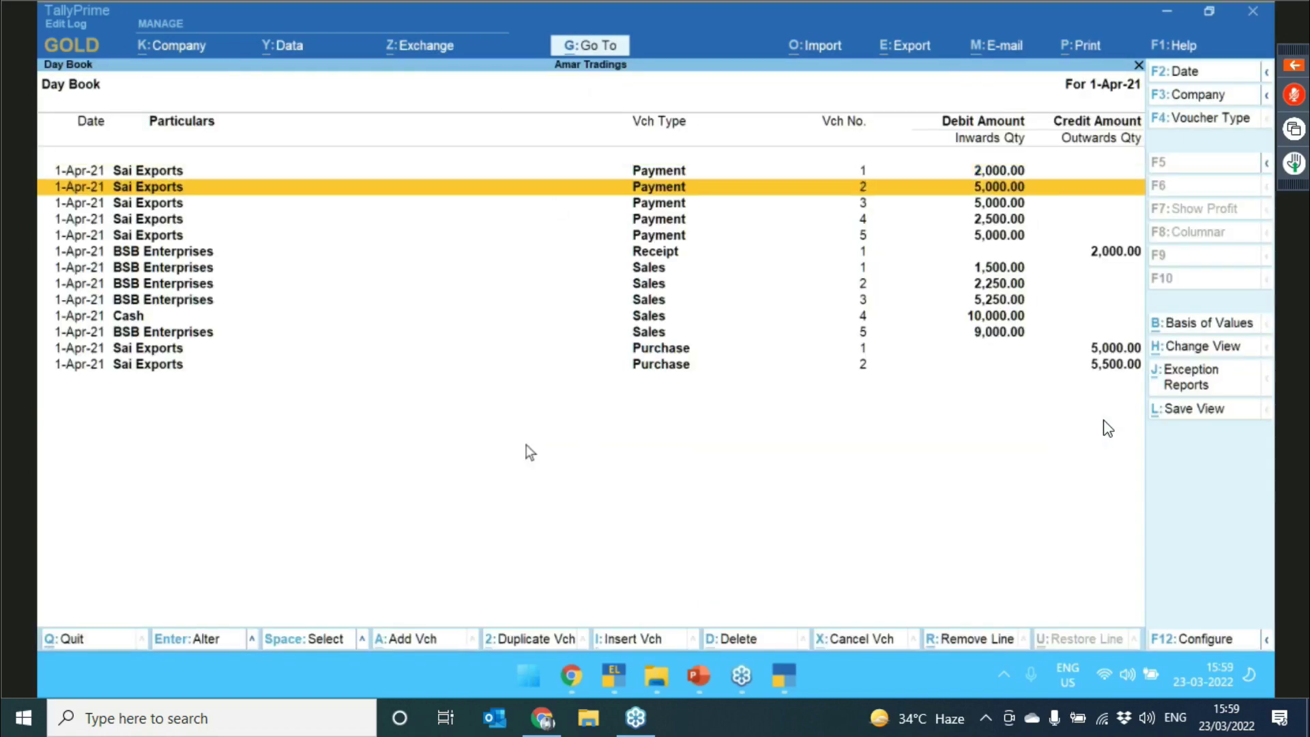
{"action": "key", "text": "Return"}
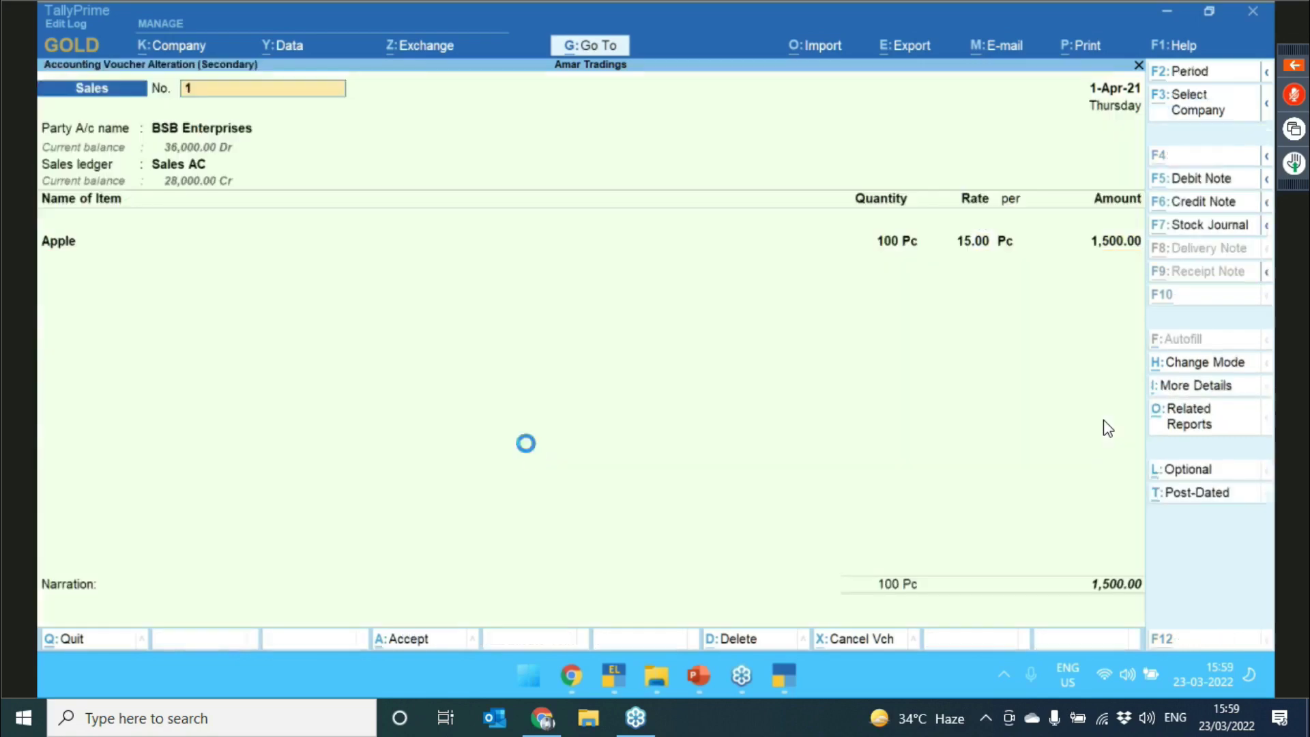
- Browse Sales No. 1's four Edit Log versions, then return to the 1-Apr-21 Day Book
{"action": "key", "text": "alt+h"}
{"action": "key", "text": "Down"}
{"action": "key", "text": "Down"}
{"action": "key", "text": "Down"}
{"action": "key", "text": "Up"}
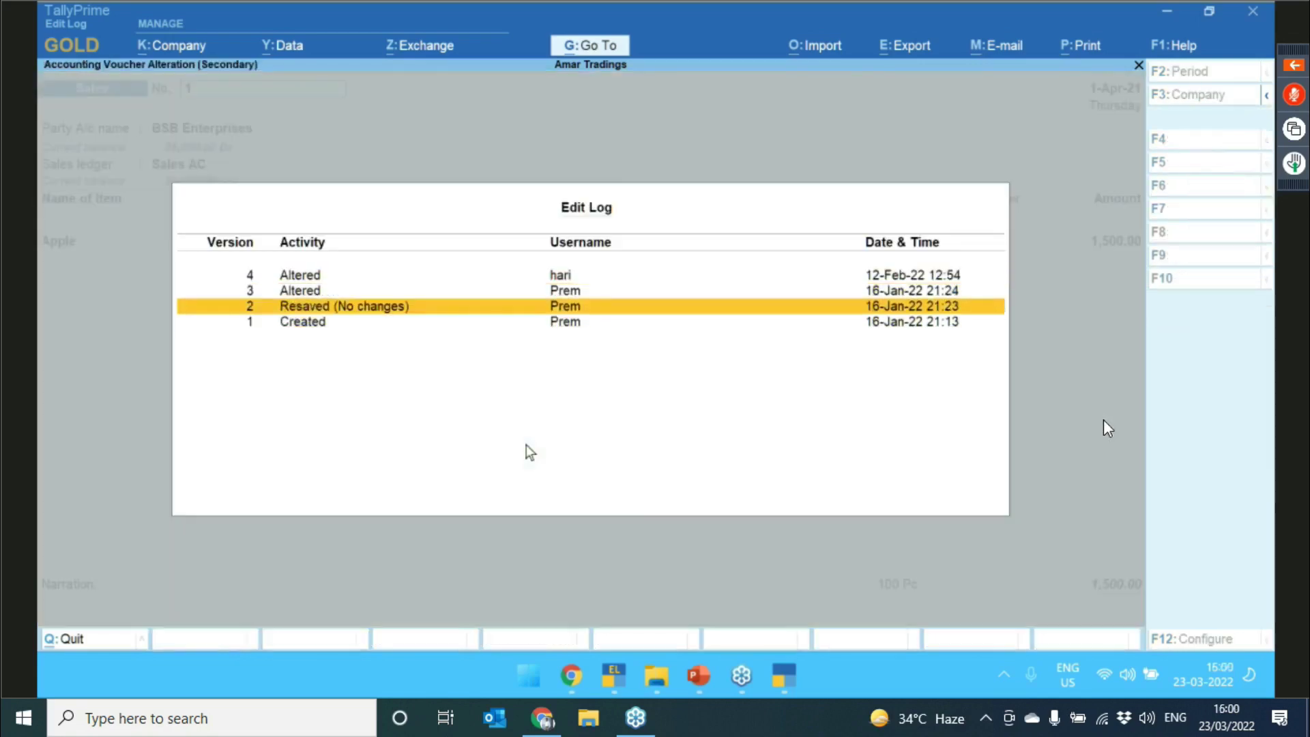
{"action": "key", "text": "Down"}
{"action": "key", "text": "Up"}
{"action": "key", "text": "Up"}
{"action": "key", "text": "Up"}
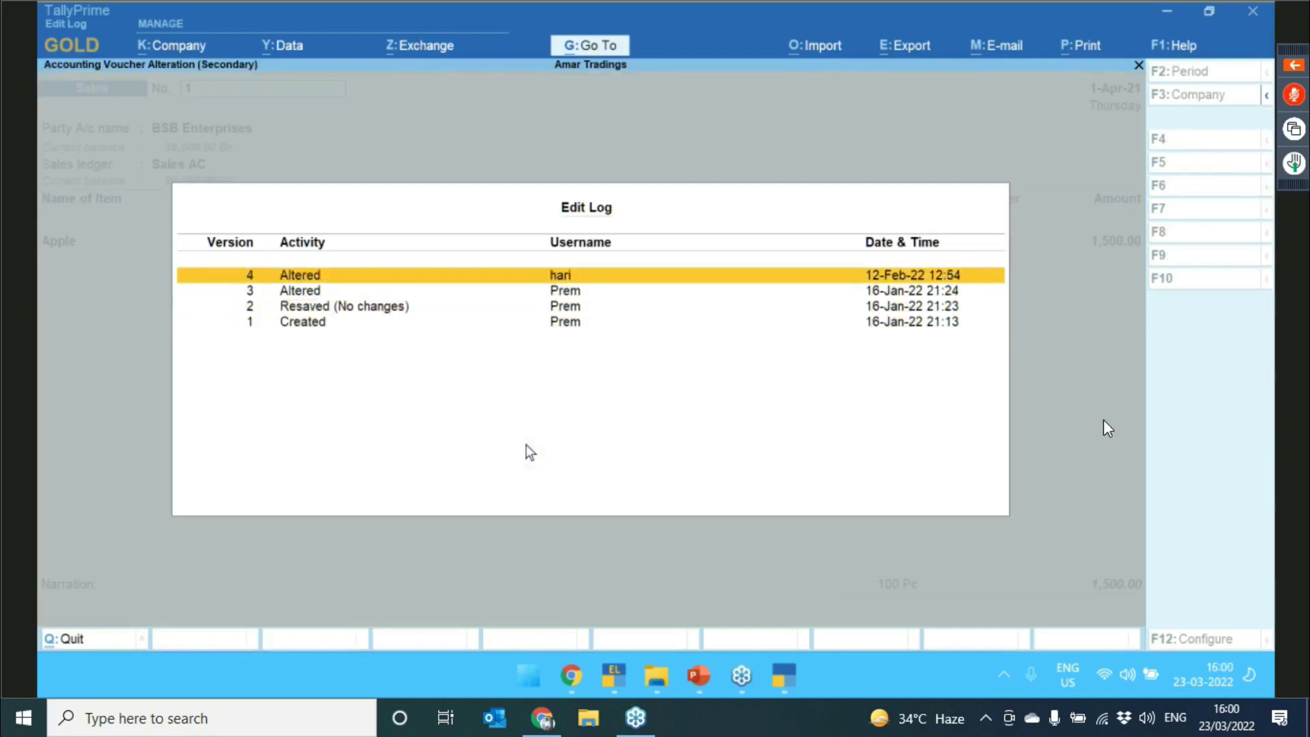
{"action": "key", "text": "Down"}
{"action": "key", "text": "Up"}
{"action": "key", "text": "Down"}
{"action": "key", "text": "Down"}
{"action": "key", "text": "Down"}
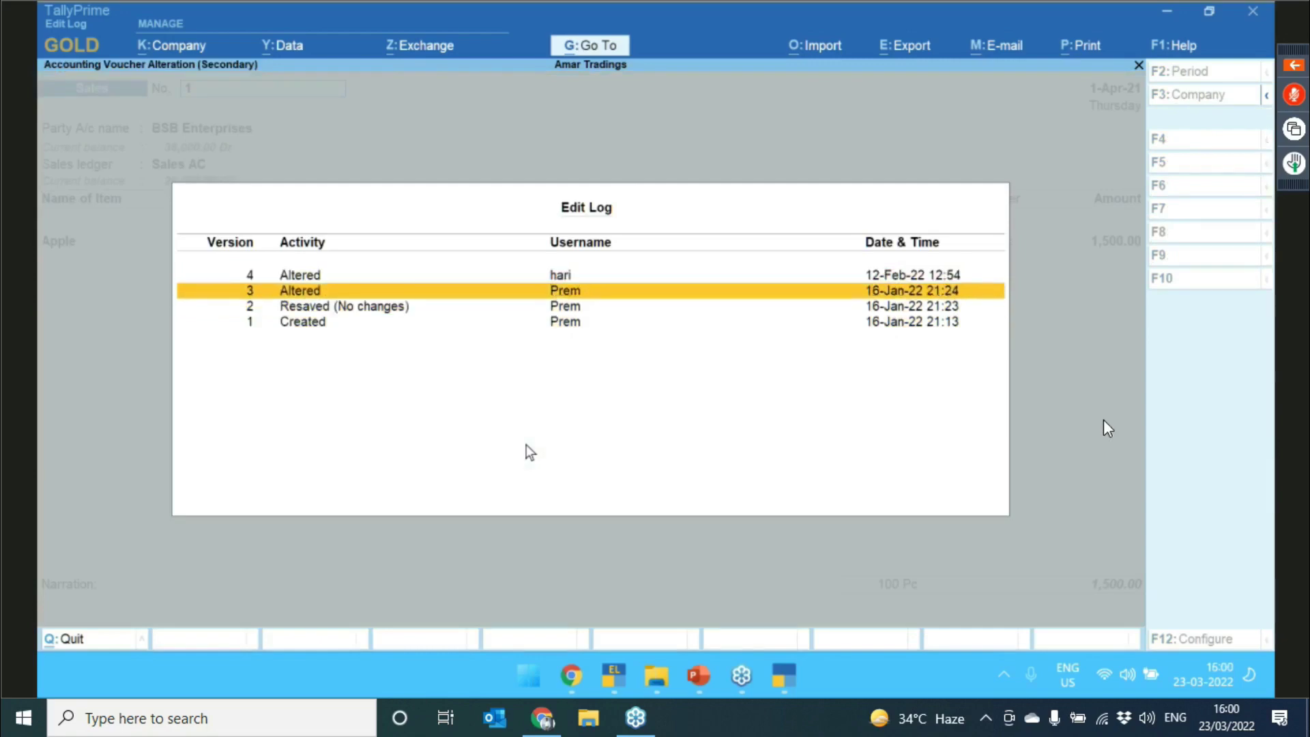
{"action": "key", "text": "Up"}
{"action": "key", "text": "Up"}
{"action": "key", "text": "Up"}
{"action": "key", "text": "Escape"}
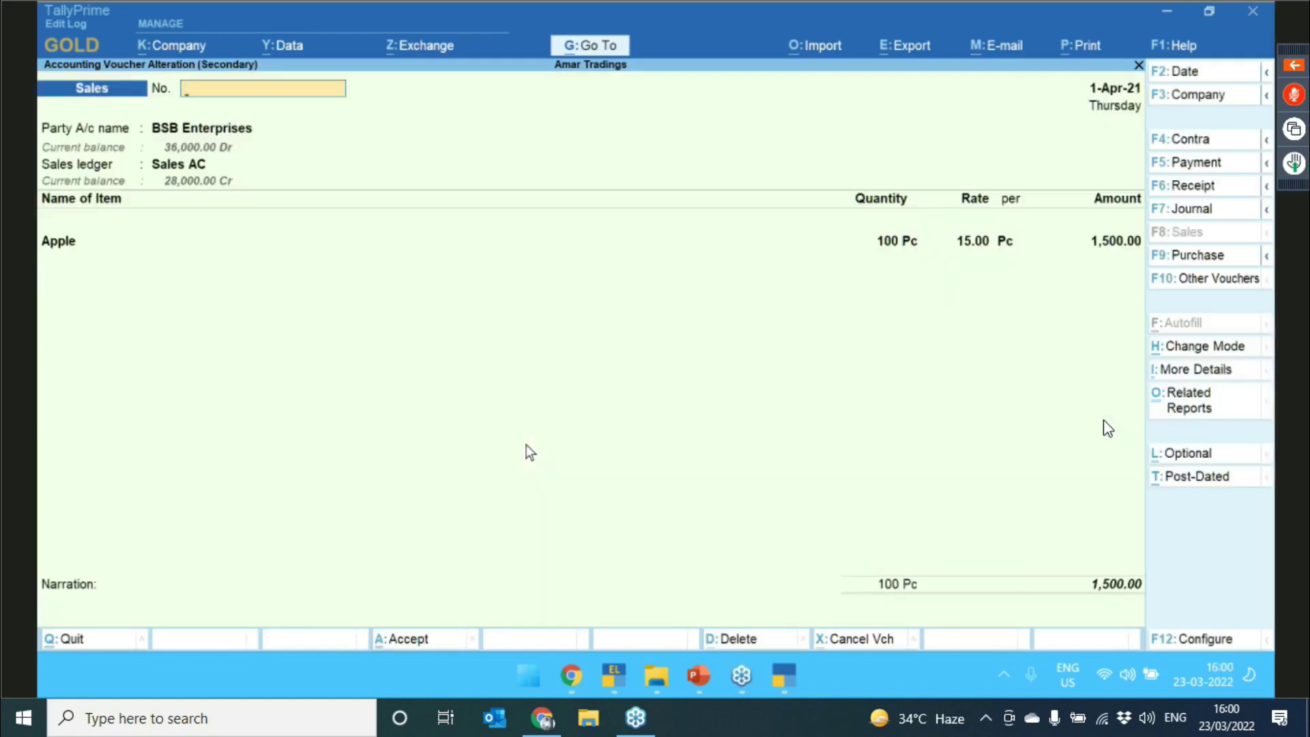
{"action": "key", "text": "Escape"}
{"action": "key", "text": "Return"}
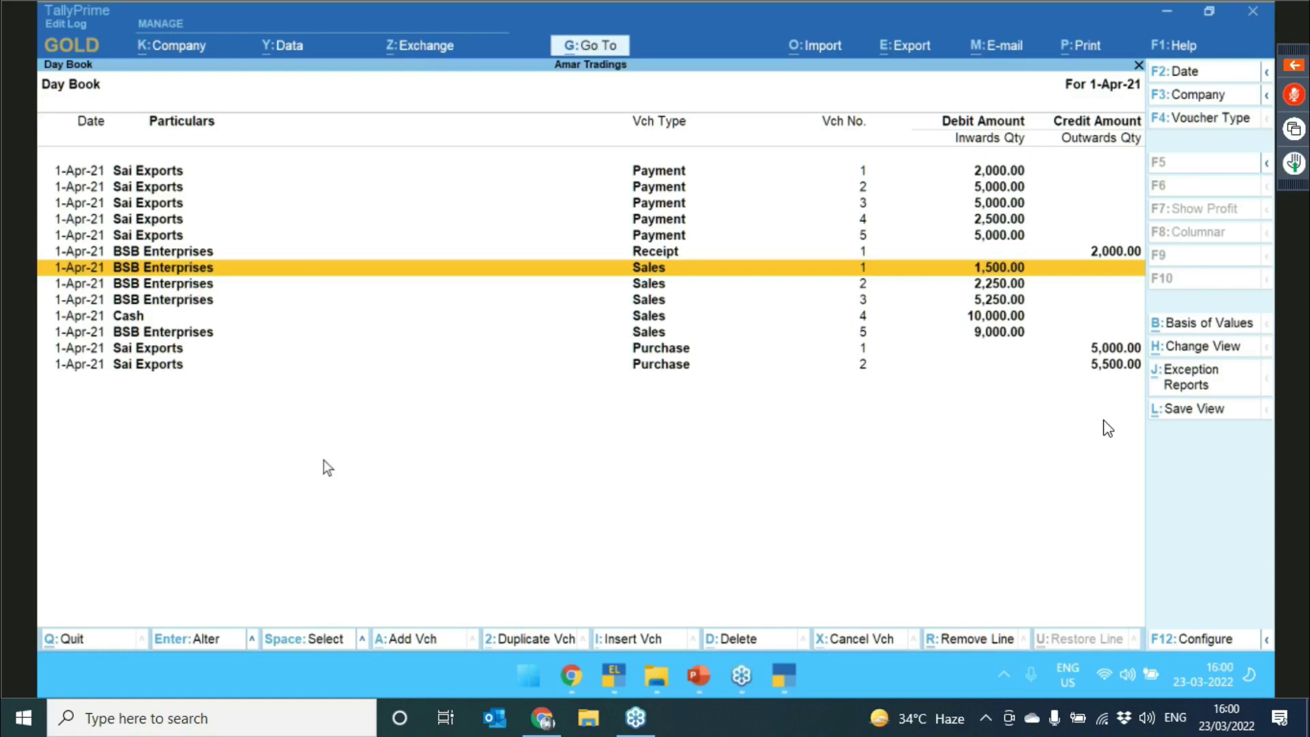
- Cancel BSB Enterprises Sales voucher 5 with Alt+X and reopen the cancelled entry
{"action": "key", "text": "Down"}
{"action": "key", "text": "Down"}
{"action": "key", "text": "Down"}
{"action": "key", "text": "Down"}
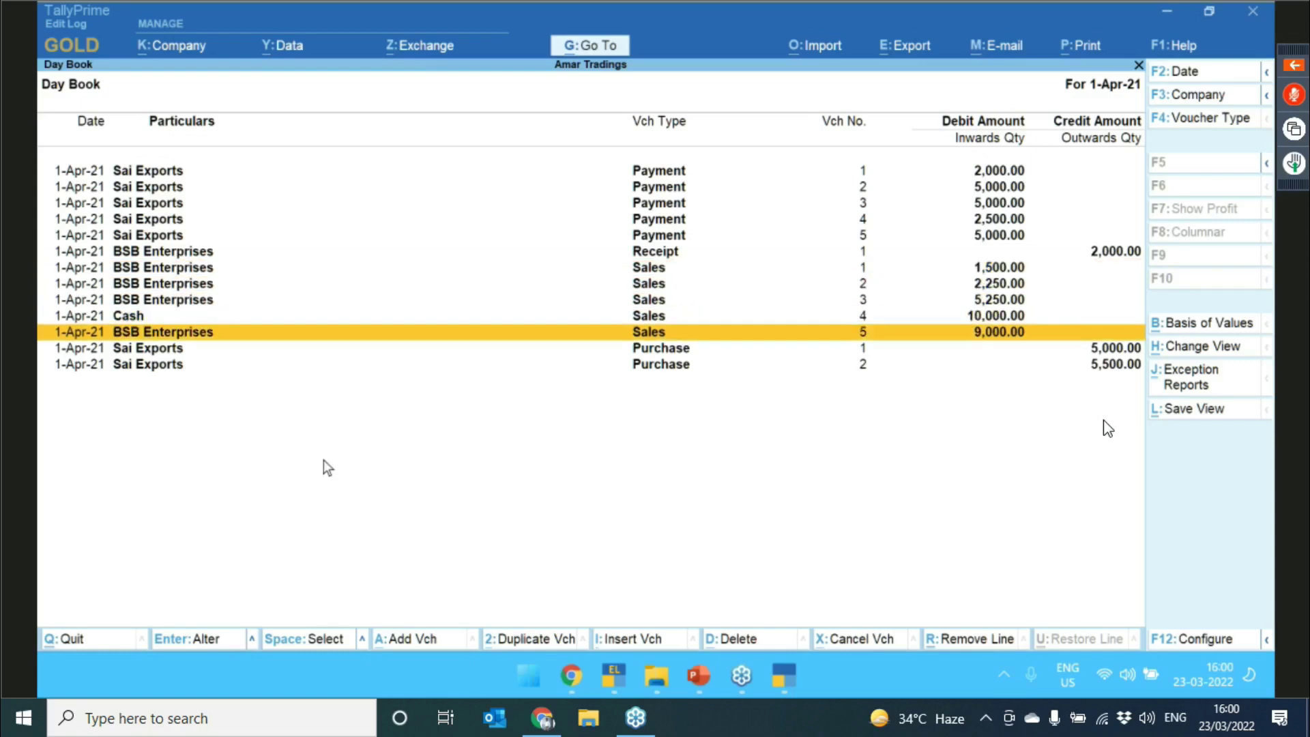
{"action": "key", "text": "Return"}
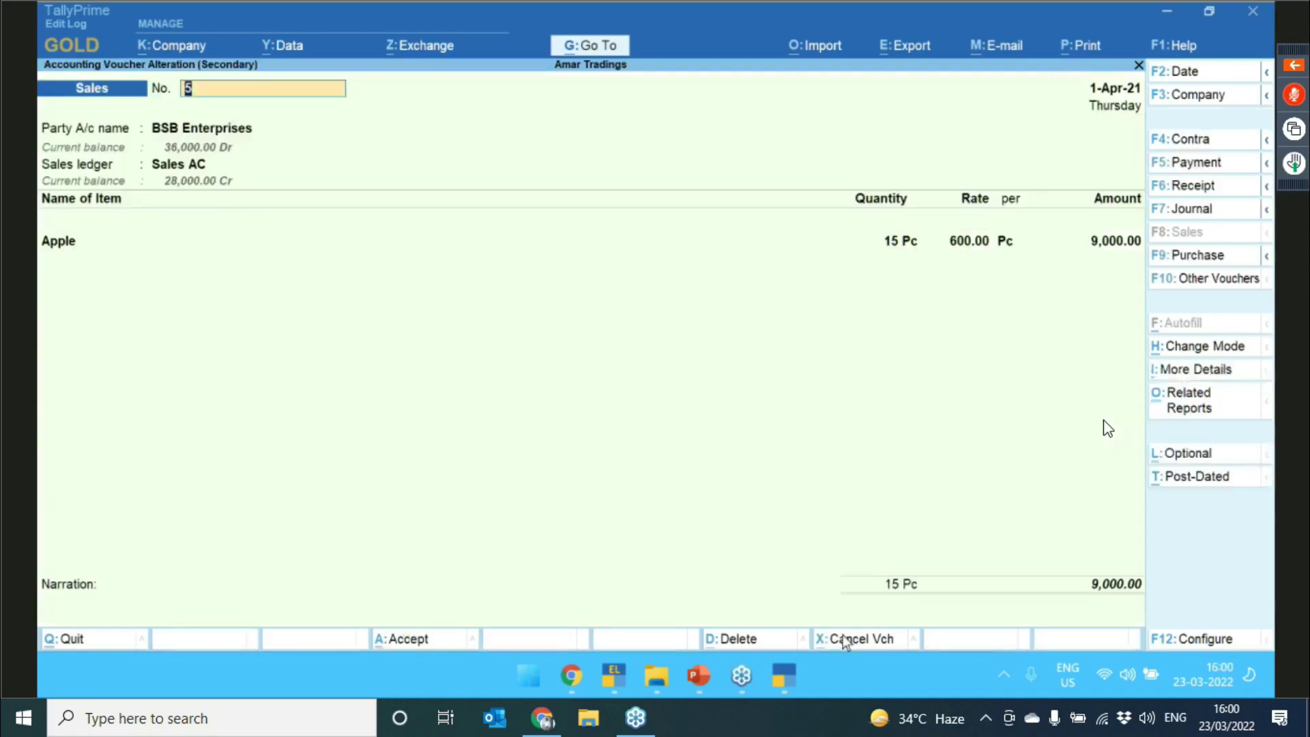
{"action": "key", "text": "alt+x"}
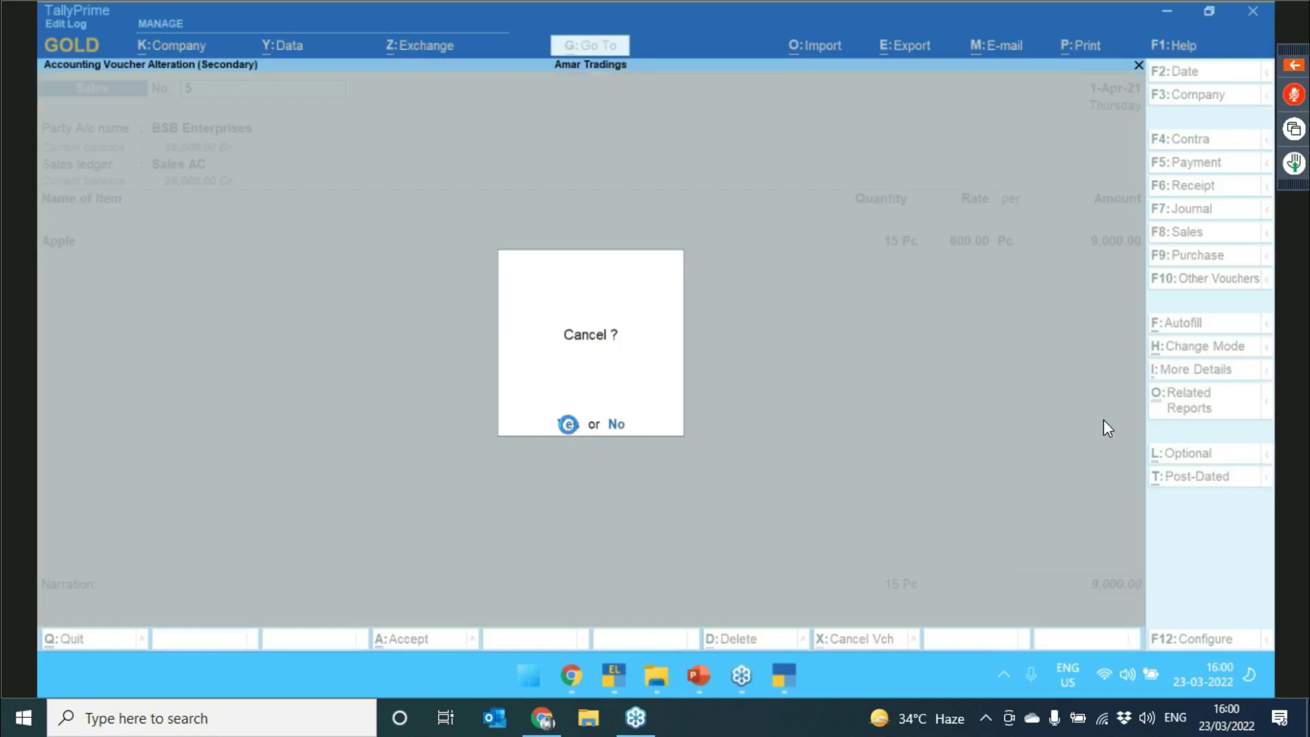
{"action": "left_click", "coordinate": [567, 424]}
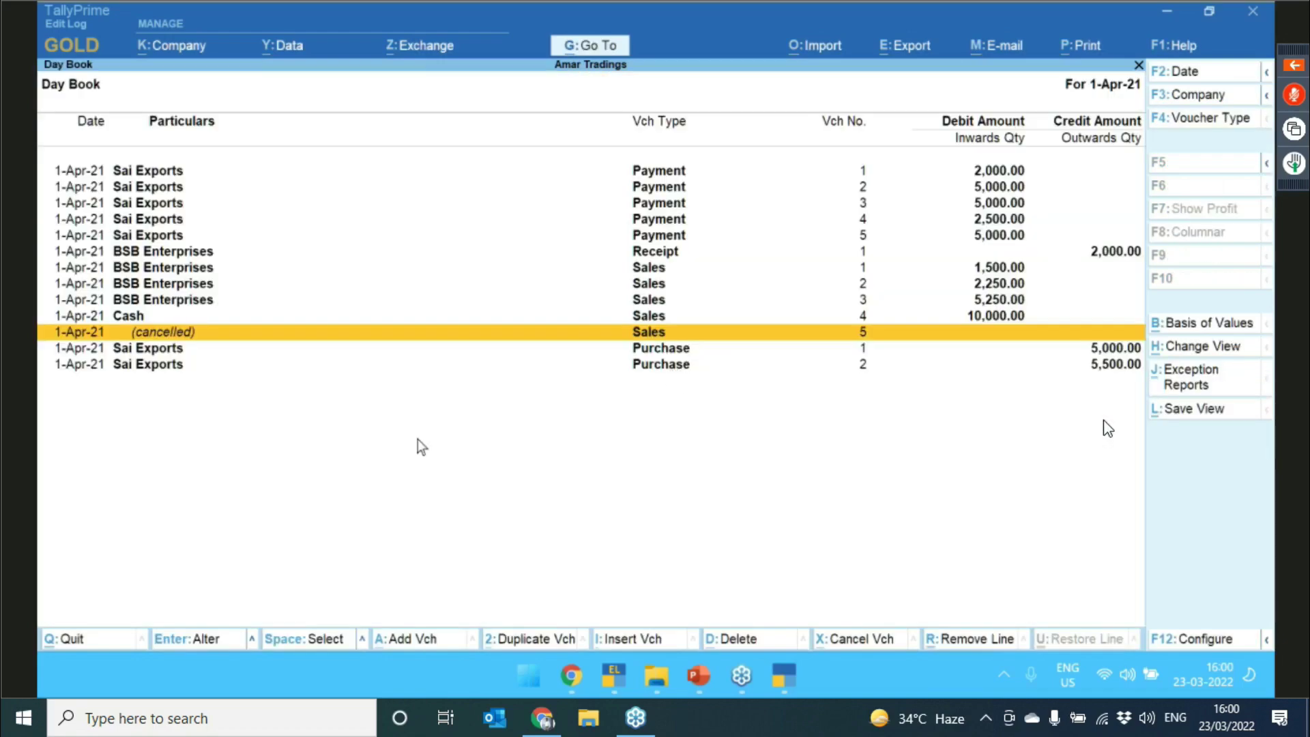
{"action": "key", "text": "Return"}
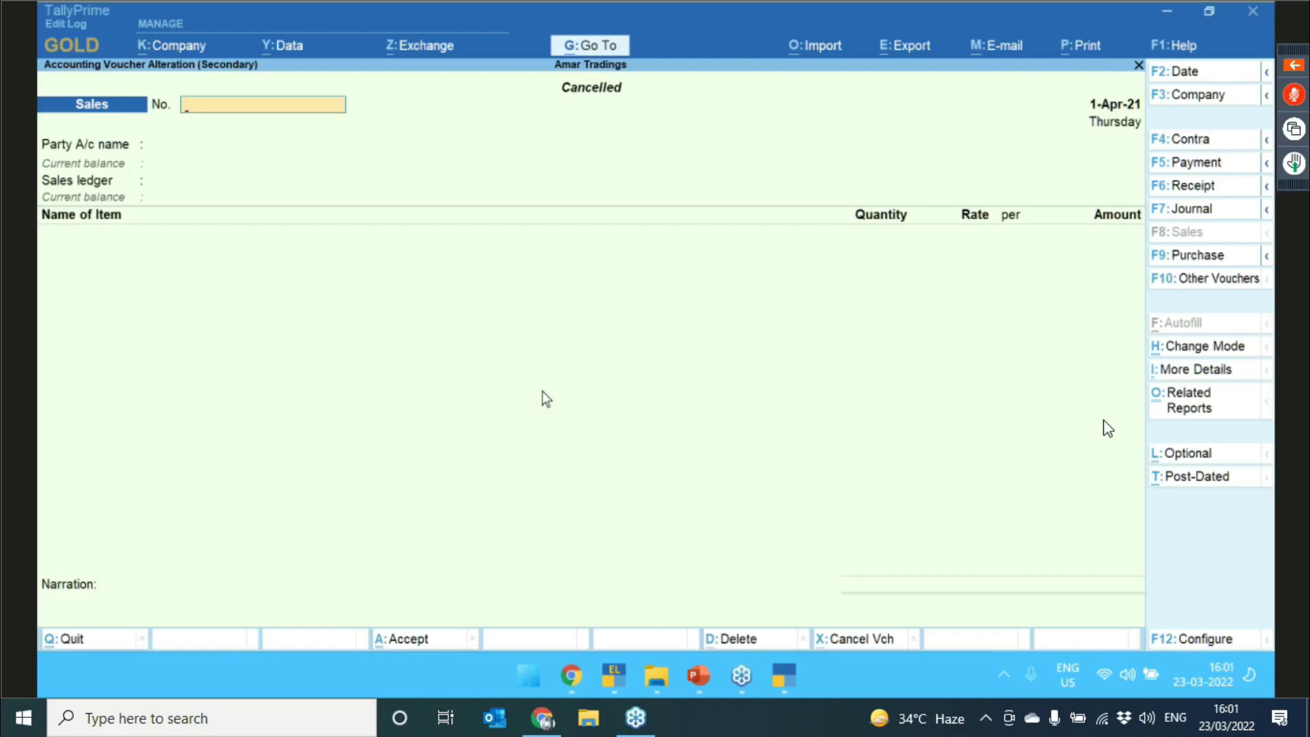
- Return to the Day Book, reopen cancelled Sales voucher 5 and bring up its Edit Log
{"action": "key", "text": "Escape"}
{"action": "key", "text": "Return"}
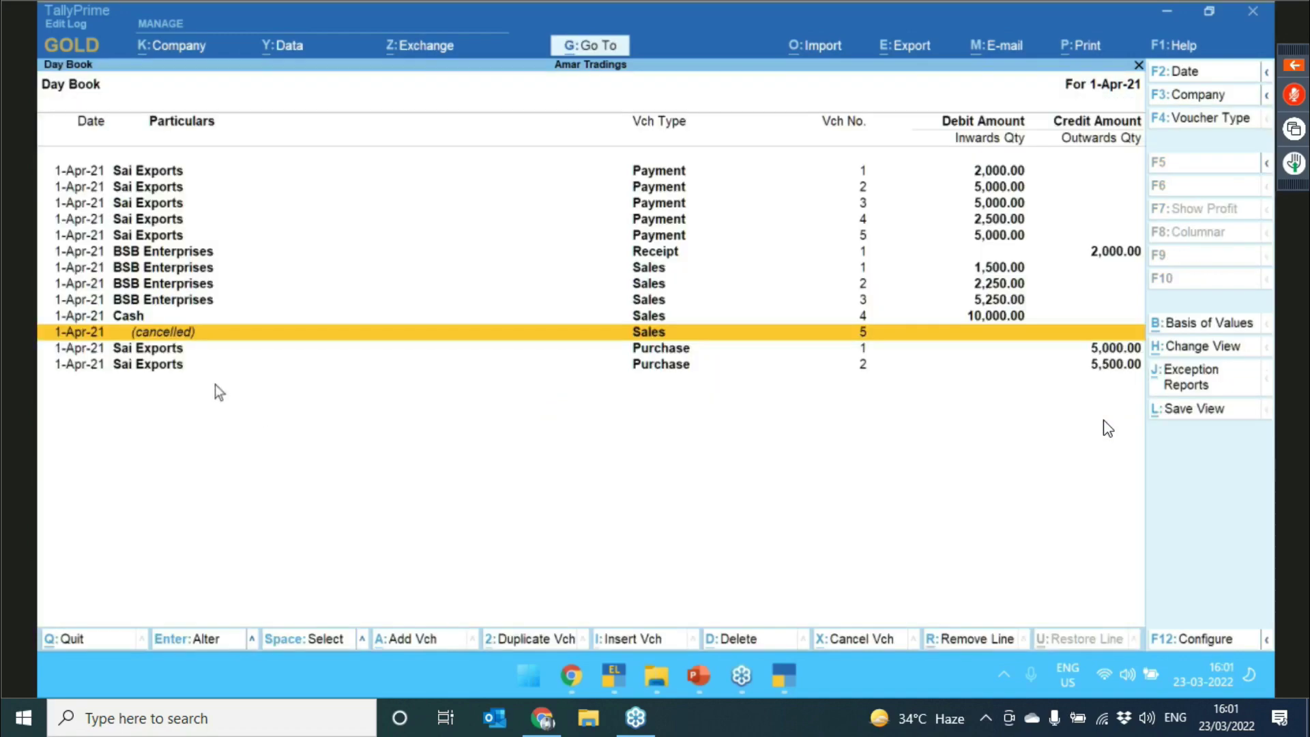
{"action": "key", "text": "Return"}
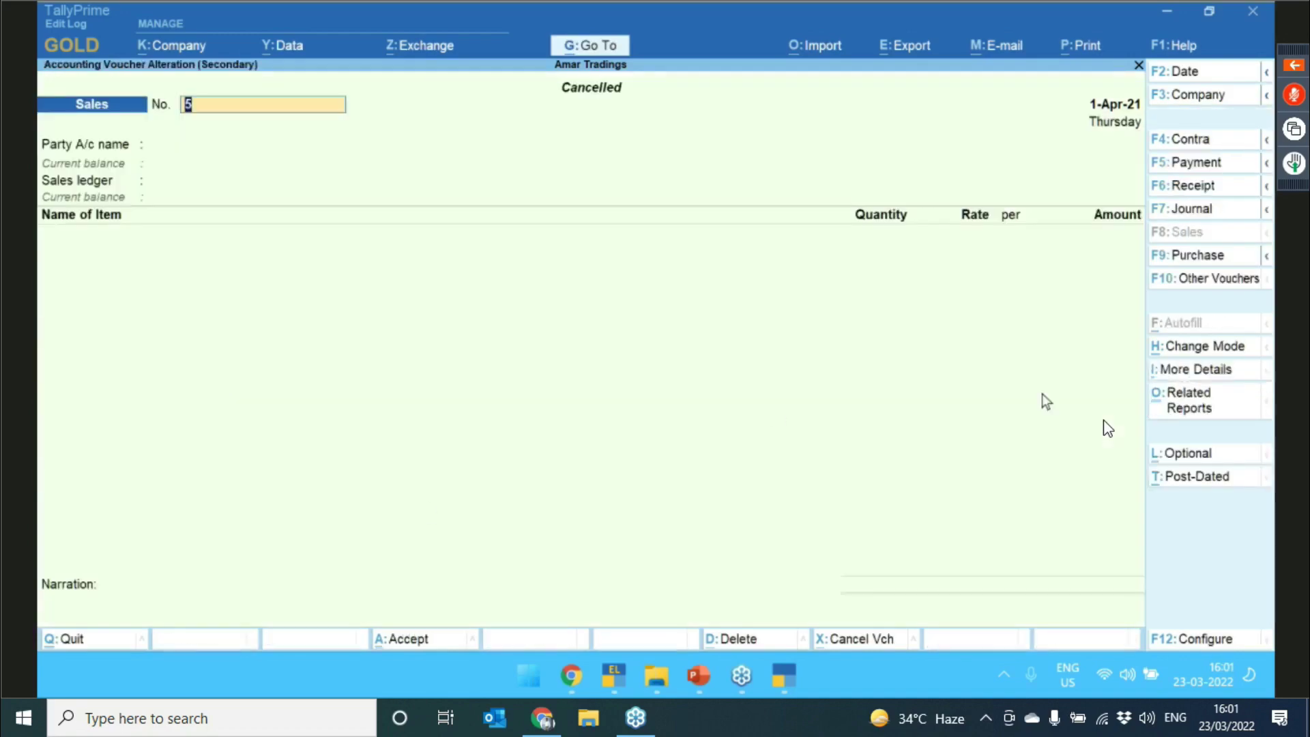
{"action": "left_click", "coordinate": [1228, 413]}
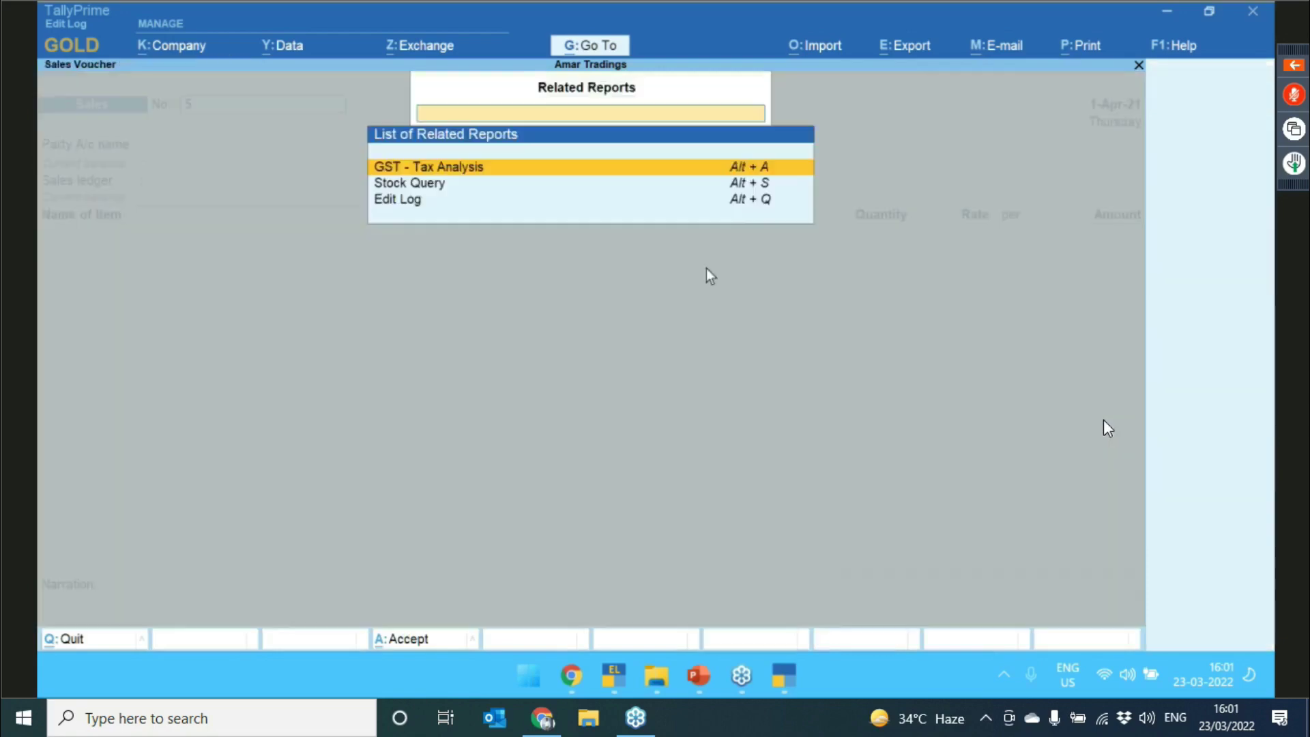
{"action": "left_click", "coordinate": [754, 207]}
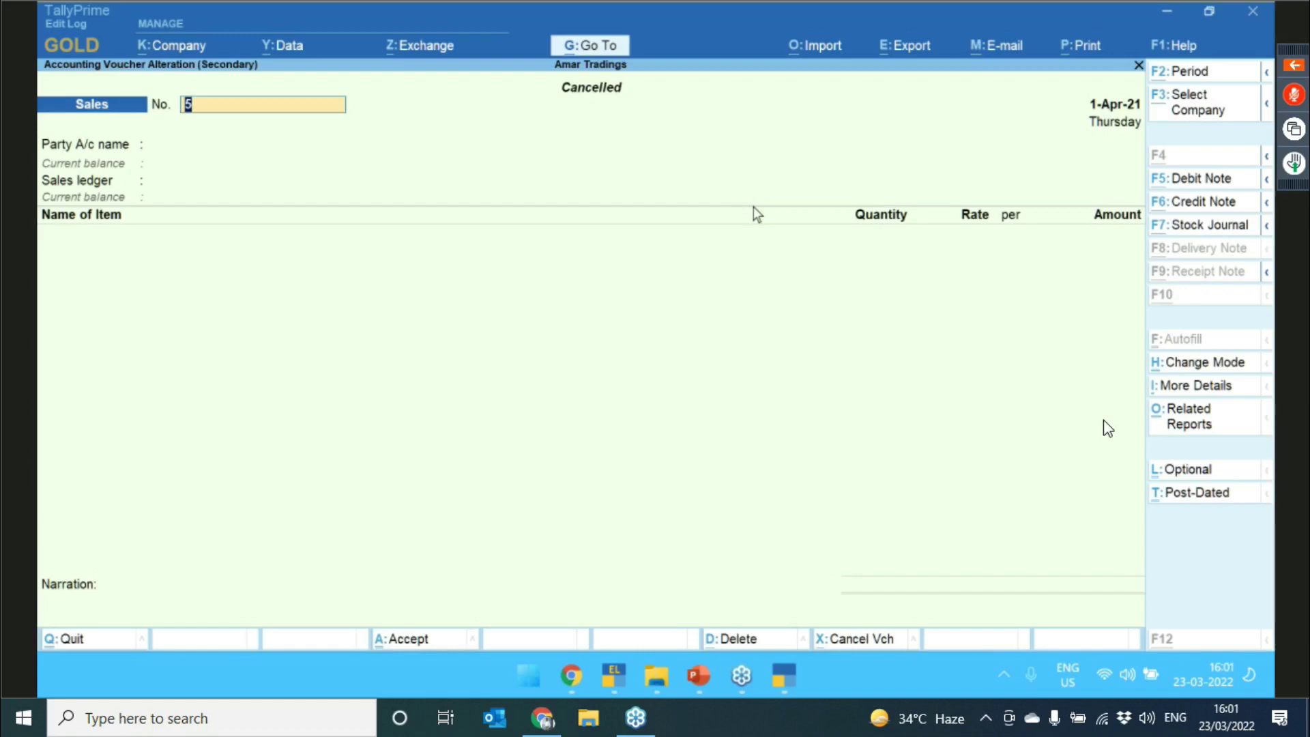
- Compare version 4 against version 3 of Sales voucher 5, then close back to the Day Book
{"action": "key", "text": "Down"}
{"action": "key", "text": "Down"}
{"action": "key", "text": "Down"}
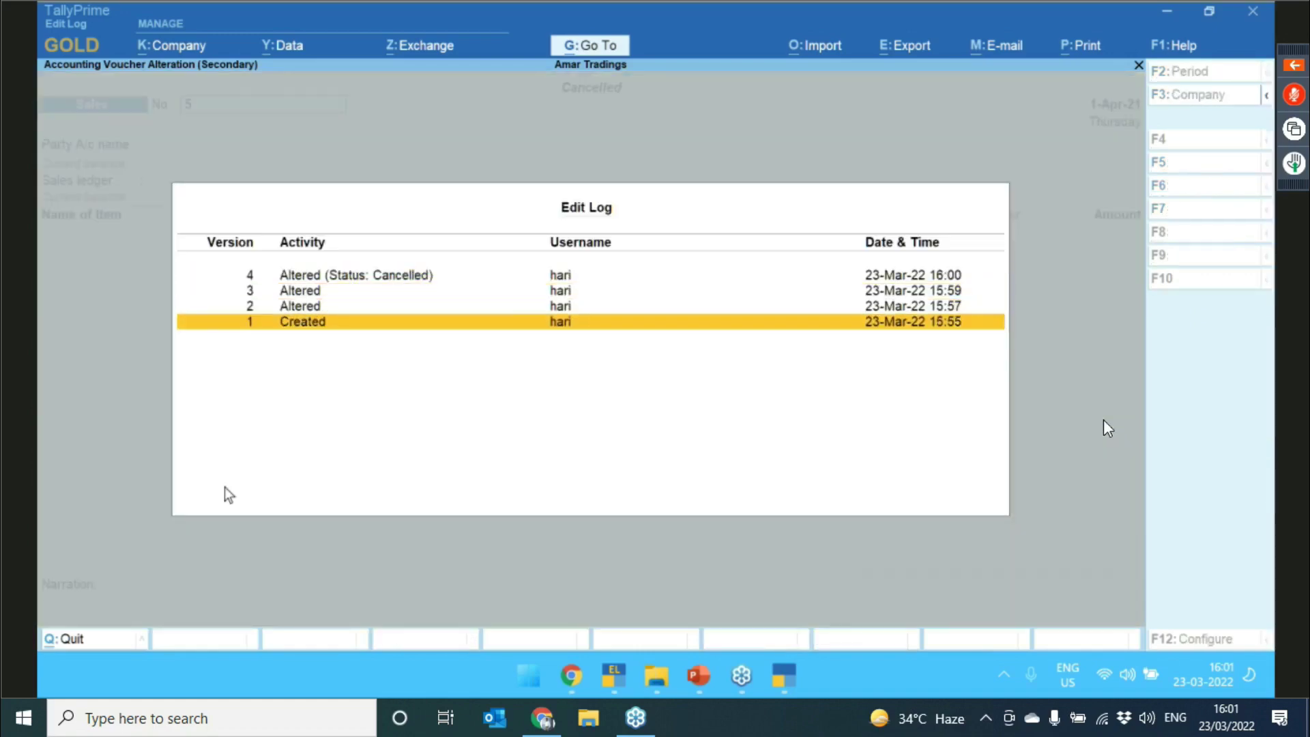
{"action": "key", "text": "Up"}
{"action": "key", "text": "Up"}
{"action": "key", "text": "Up"}
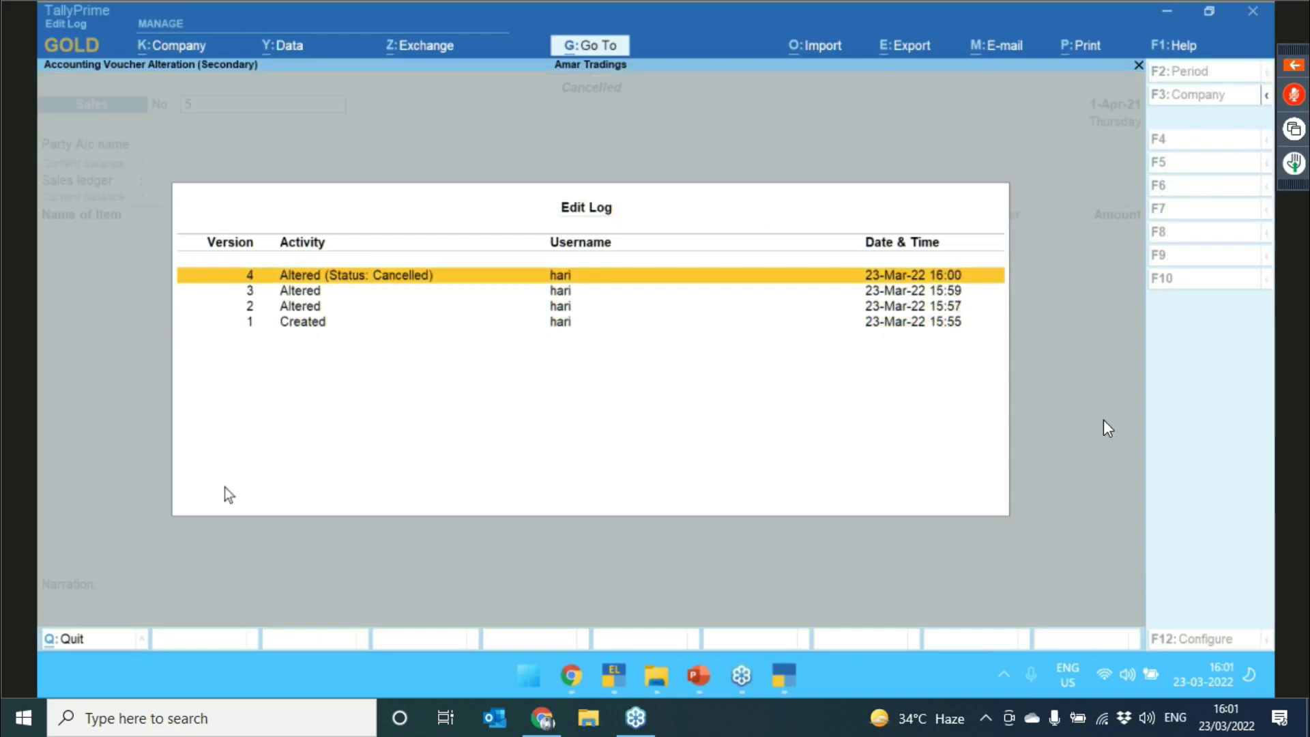
{"action": "key", "text": "Return"}
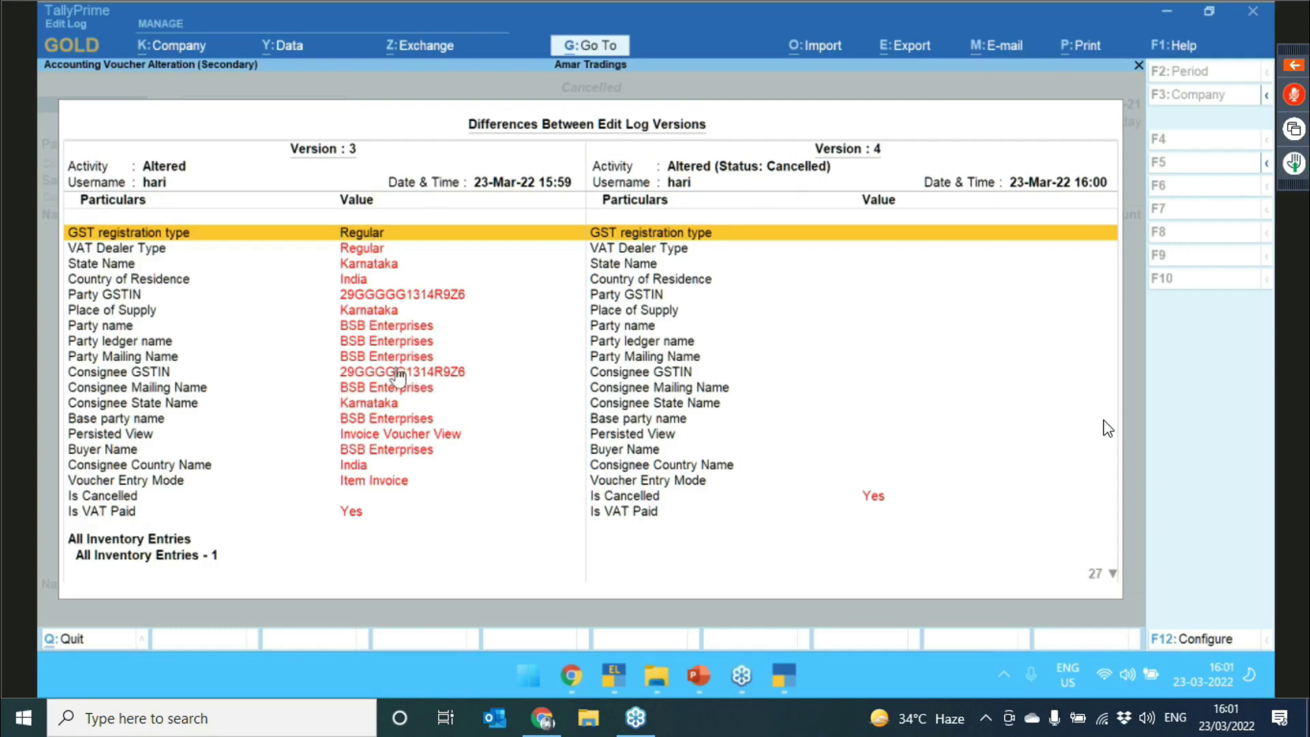
{"action": "key", "text": "Down"}
{"action": "key", "text": "Down"}
{"action": "key", "text": "Down"}
{"action": "key", "text": "Down"}
{"action": "key", "text": "Down"}
{"action": "key", "text": "Down"}
{"action": "key", "text": "Down"}
{"action": "key", "text": "Down"}
{"action": "key", "text": "Down"}
{"action": "key", "text": "Down"}
{"action": "key", "text": "Down"}
{"action": "key", "text": "Down"}
{"action": "key", "text": "Down"}
{"action": "key", "text": "Down"}
{"action": "key", "text": "Down"}
{"action": "key", "text": "Down"}
{"action": "key", "text": "Down"}
{"action": "key", "text": "Down"}
{"action": "key", "text": "Down"}
{"action": "key", "text": "Down"}
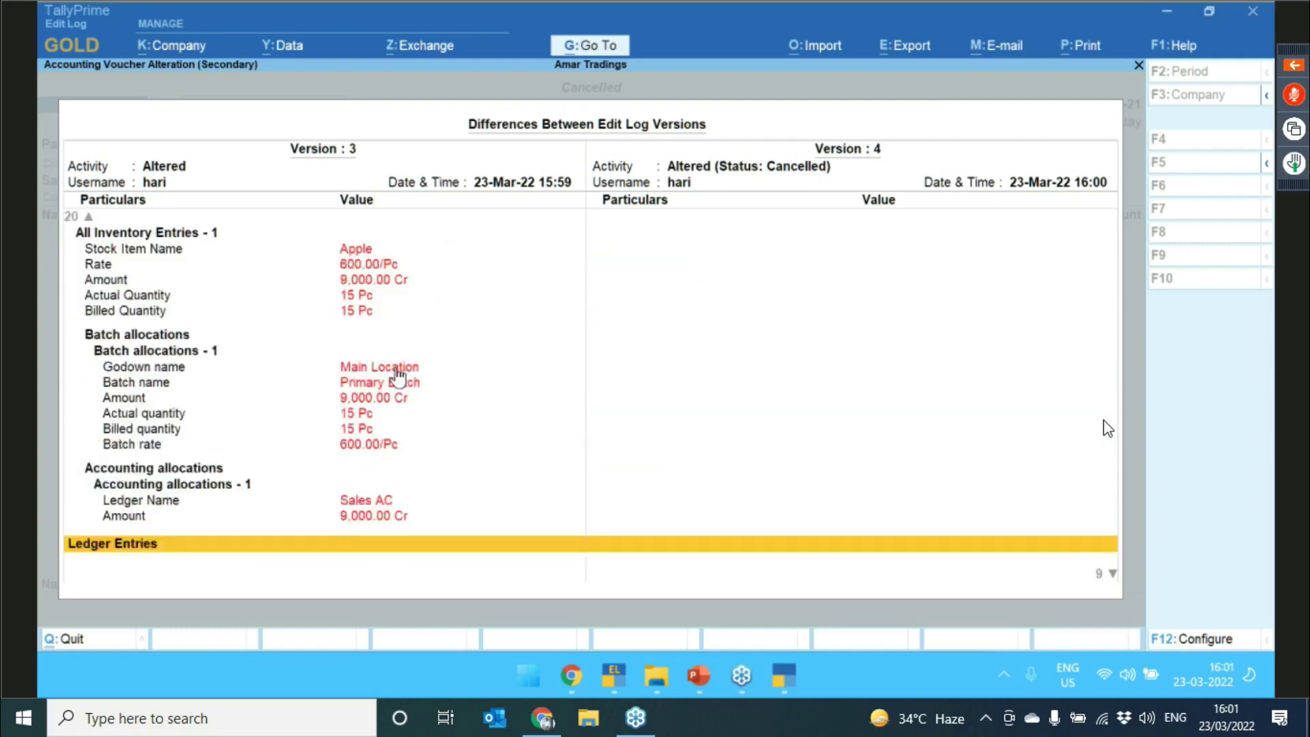
{"action": "key", "text": "Down"}
{"action": "key", "text": "Down"}
{"action": "key", "text": "Down"}
{"action": "key", "text": "Down"}
{"action": "key", "text": "Down"}
{"action": "key", "text": "Down"}
{"action": "key", "text": "Up"}
{"action": "key", "text": "Up"}
{"action": "key", "text": "Up"}
{"action": "key", "text": "Up"}
{"action": "key", "text": "Up"}
{"action": "key", "text": "Up"}
{"action": "key", "text": "Up"}
{"action": "key", "text": "Up"}
{"action": "key", "text": "Up"}
{"action": "key", "text": "Up"}
{"action": "key", "text": "Up"}
{"action": "key", "text": "Up"}
{"action": "key", "text": "Up"}
{"action": "key", "text": "Up"}
{"action": "key", "text": "Up"}
{"action": "key", "text": "Up"}
{"action": "key", "text": "Up"}
{"action": "key", "text": "Up"}
{"action": "key", "text": "Up"}
{"action": "key", "text": "Up"}
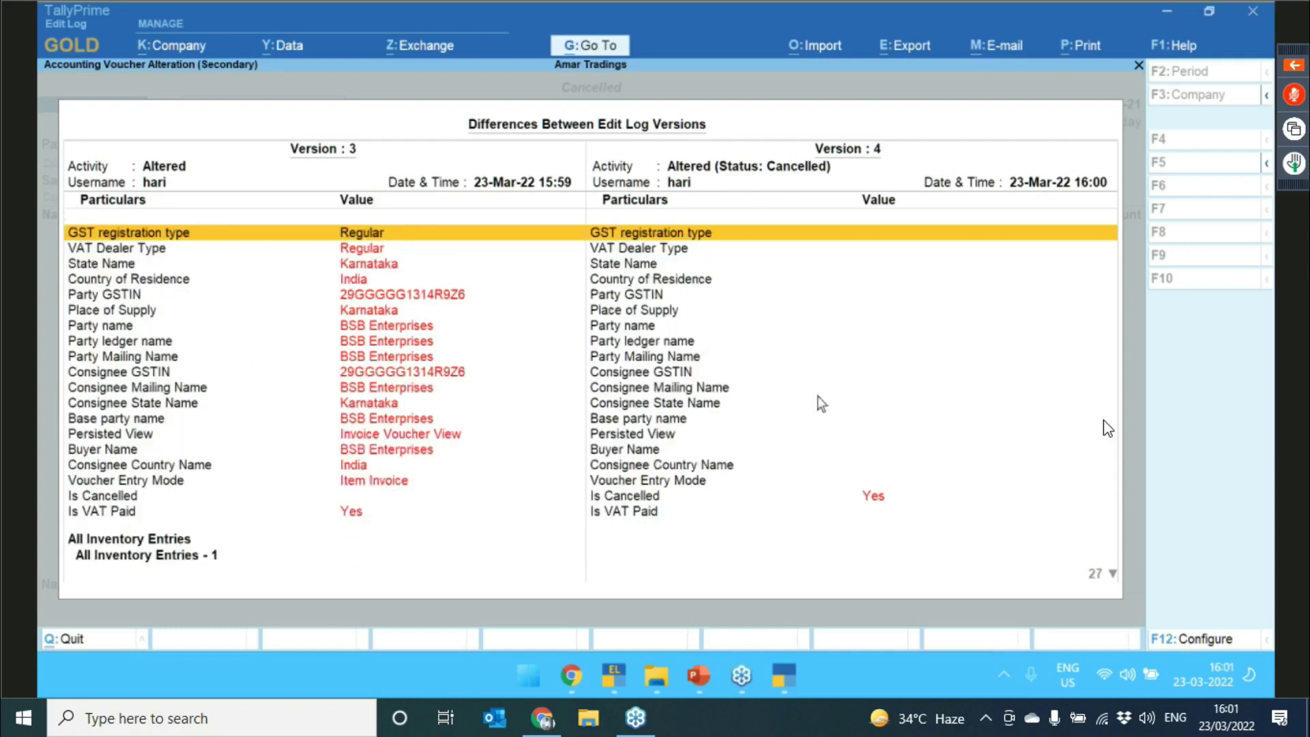
{"action": "key", "text": "Escape"}
{"action": "key", "text": "Escape"}
{"action": "key", "text": "Escape"}
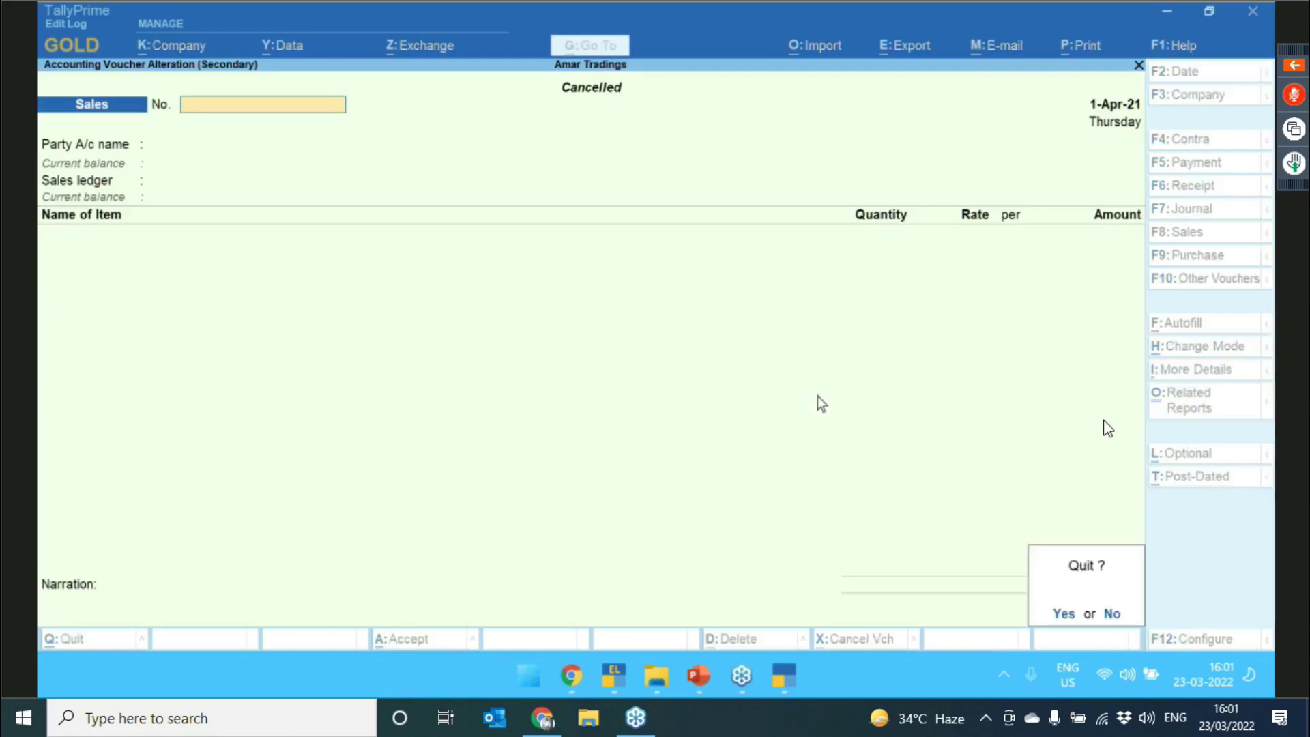
{"action": "key", "text": "Return"}
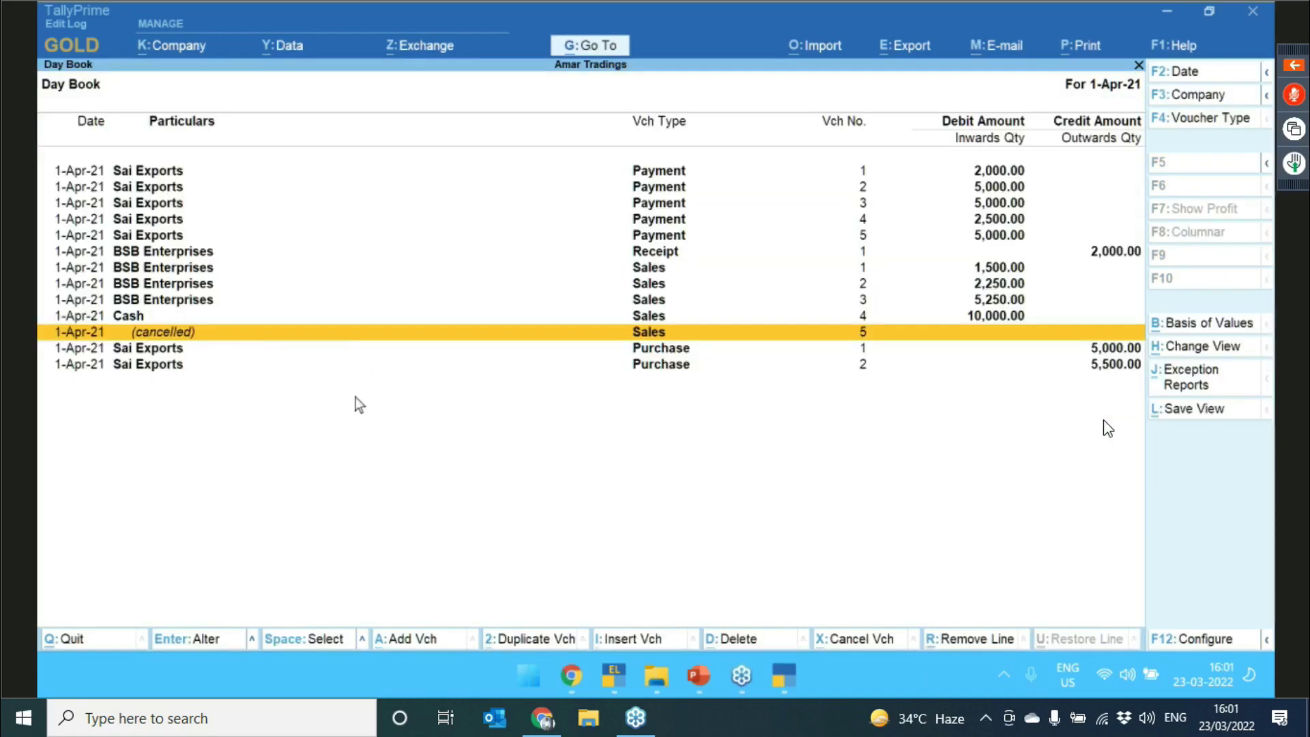
- Open Cash Sales voucher 4 (10,000.00) and delete it with Alt+D, confirming Yes
{"action": "key", "text": "Up"}
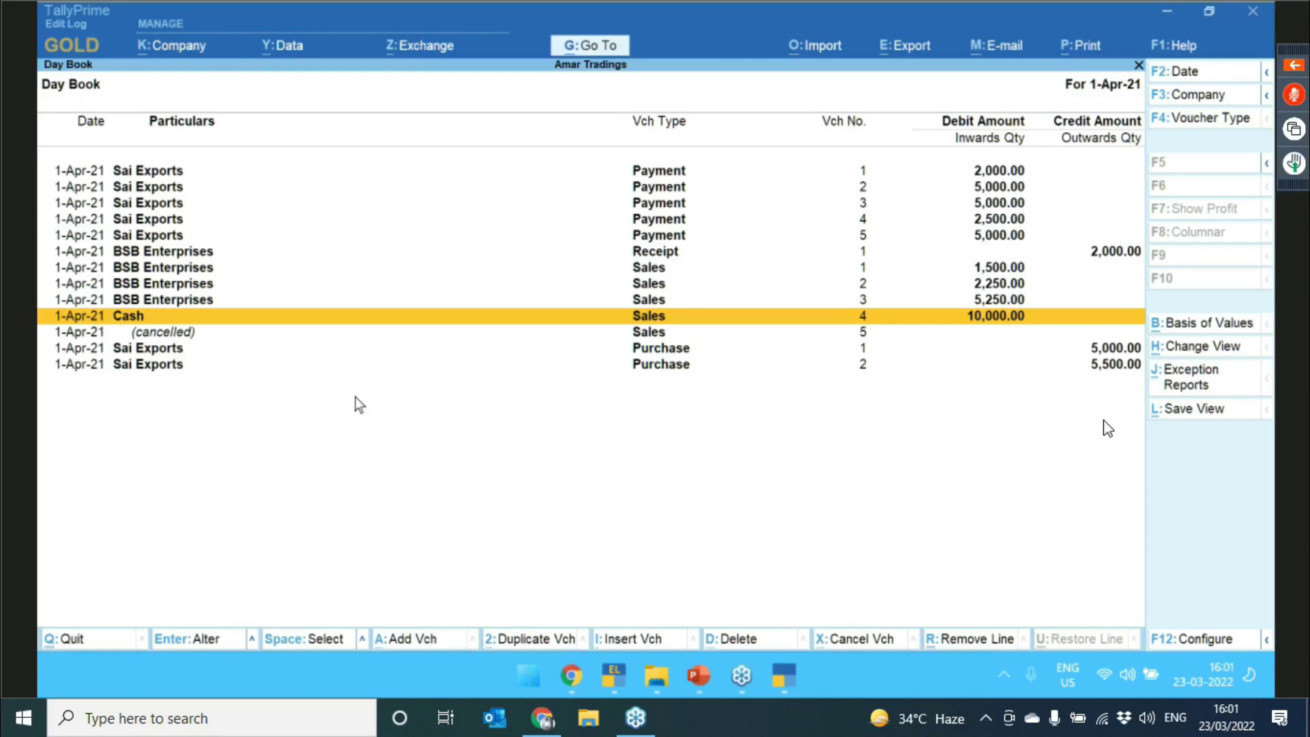
{"action": "key", "text": "Return"}
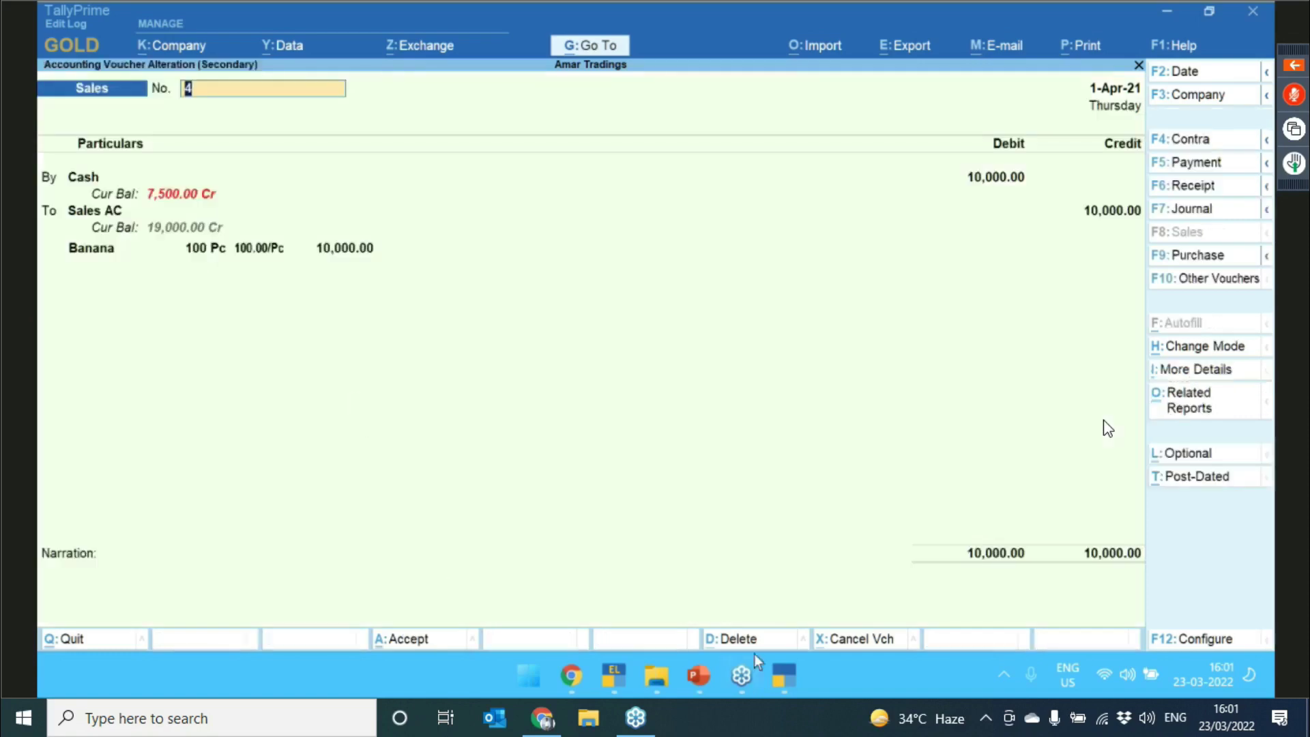
{"action": "left_click", "coordinate": [740, 638]}
{"action": "left_click", "coordinate": [568, 425]}
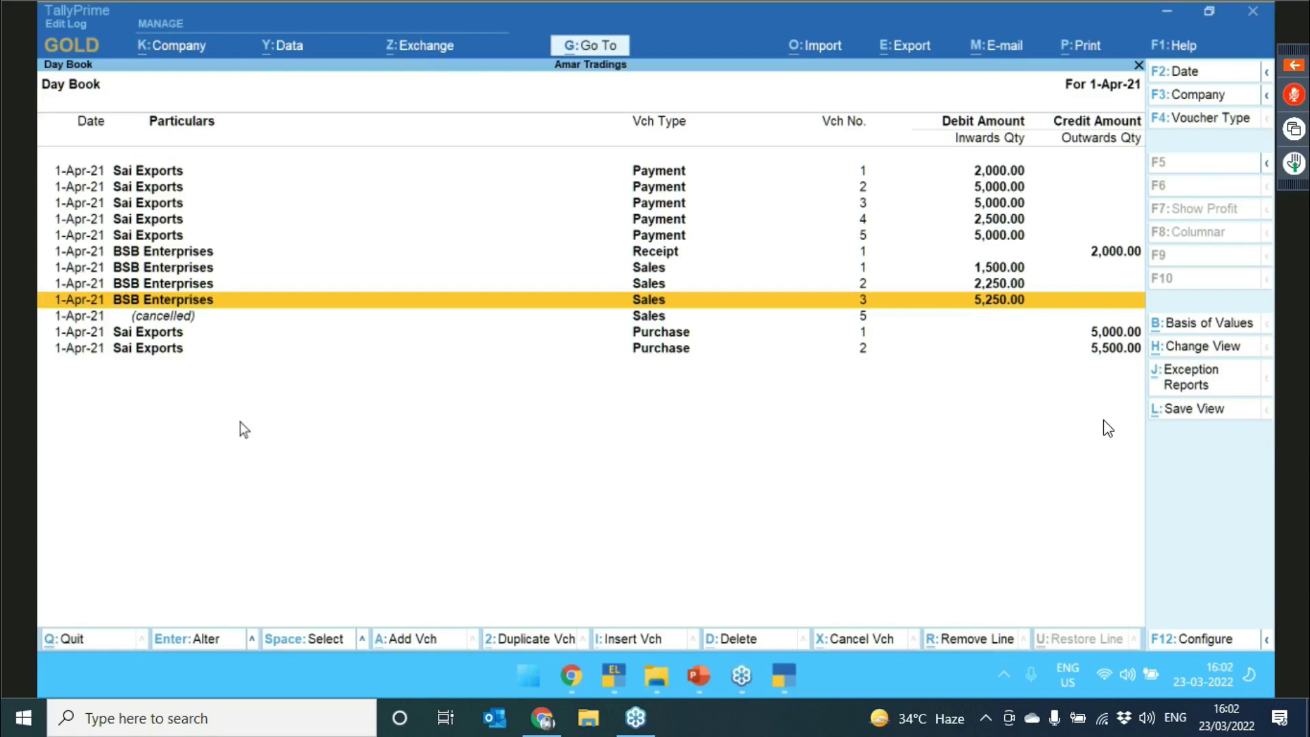
- Set the Day Book's Basis of Values to Altered Vouchers with deleted vouchers included
{"action": "left_click", "coordinate": [1178, 326]}
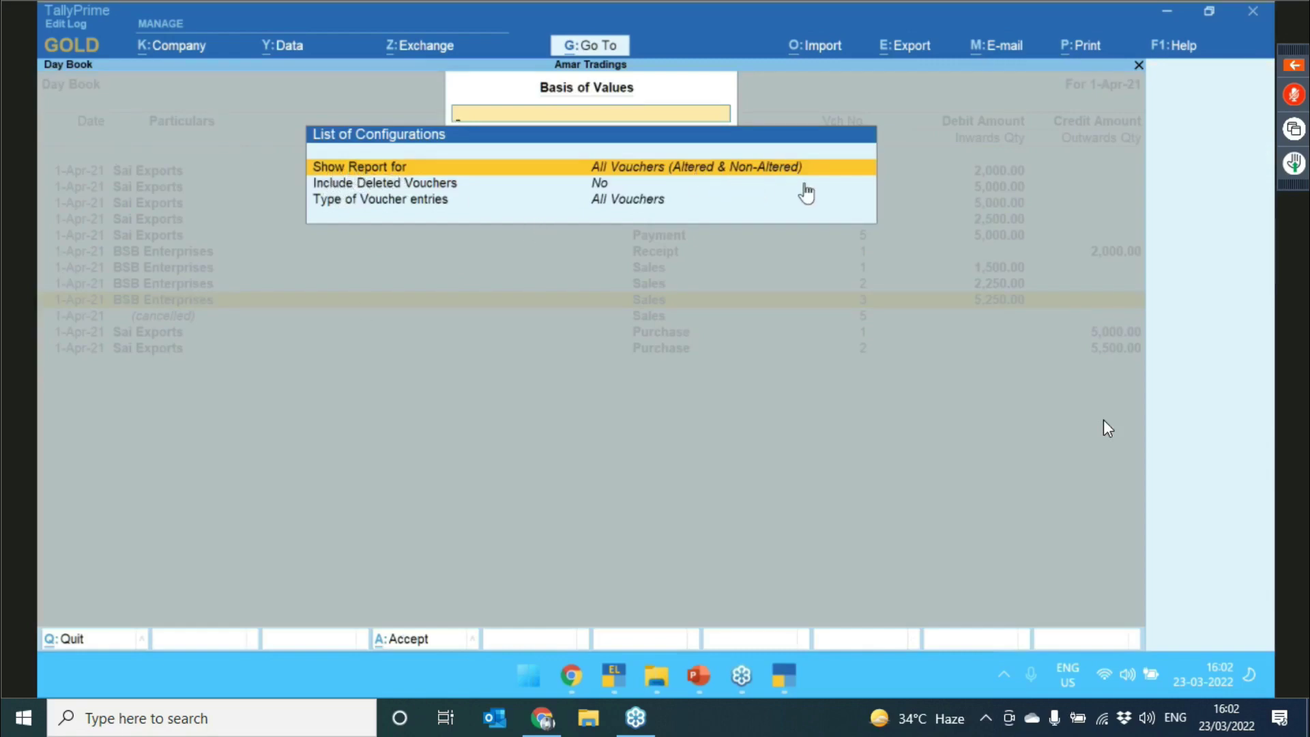
{"action": "key", "text": "Escape"}
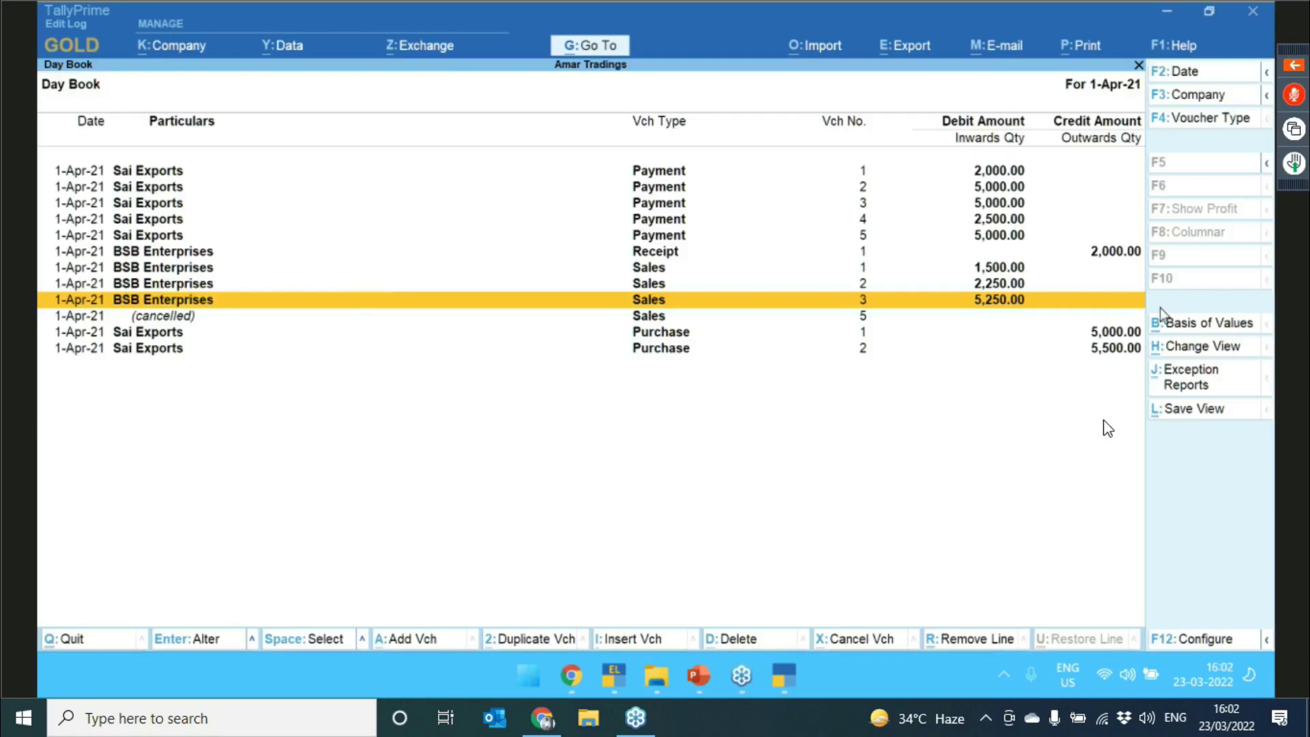
{"action": "left_click", "coordinate": [1172, 334]}
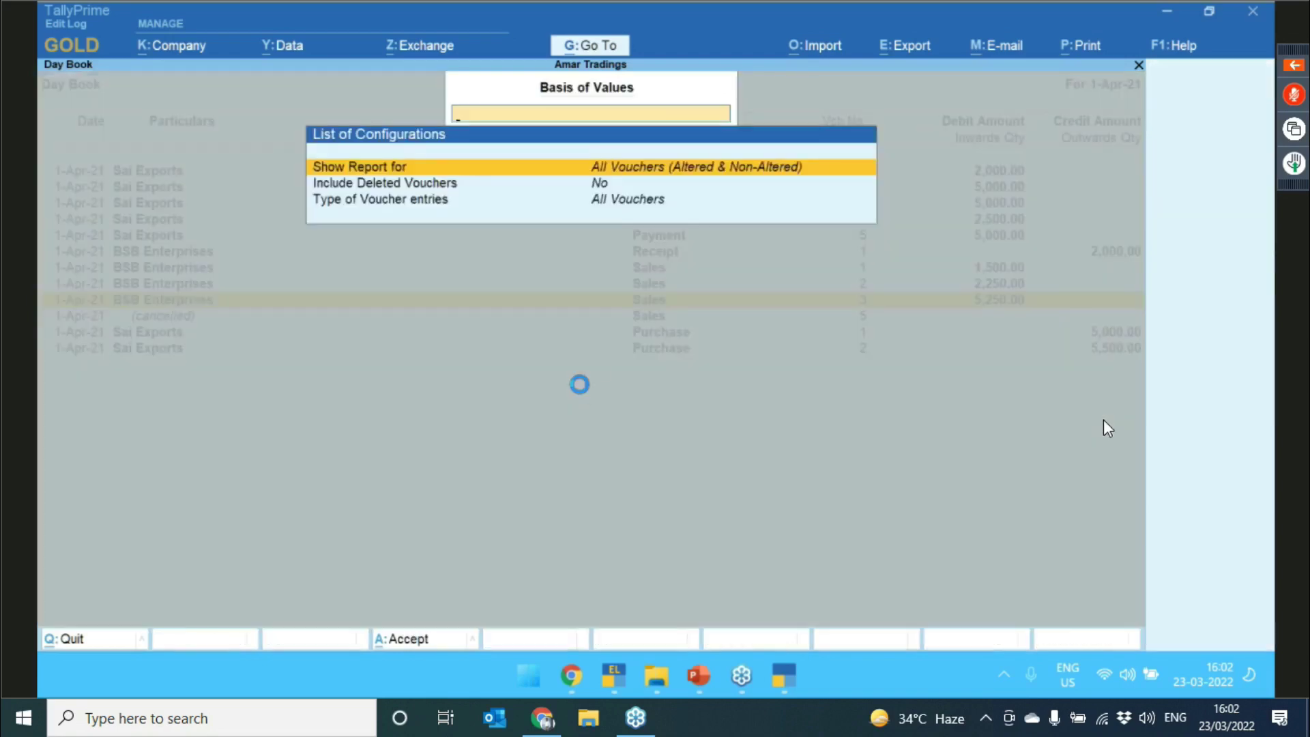
{"action": "key", "text": "Return"}
{"action": "key", "text": "Down"}
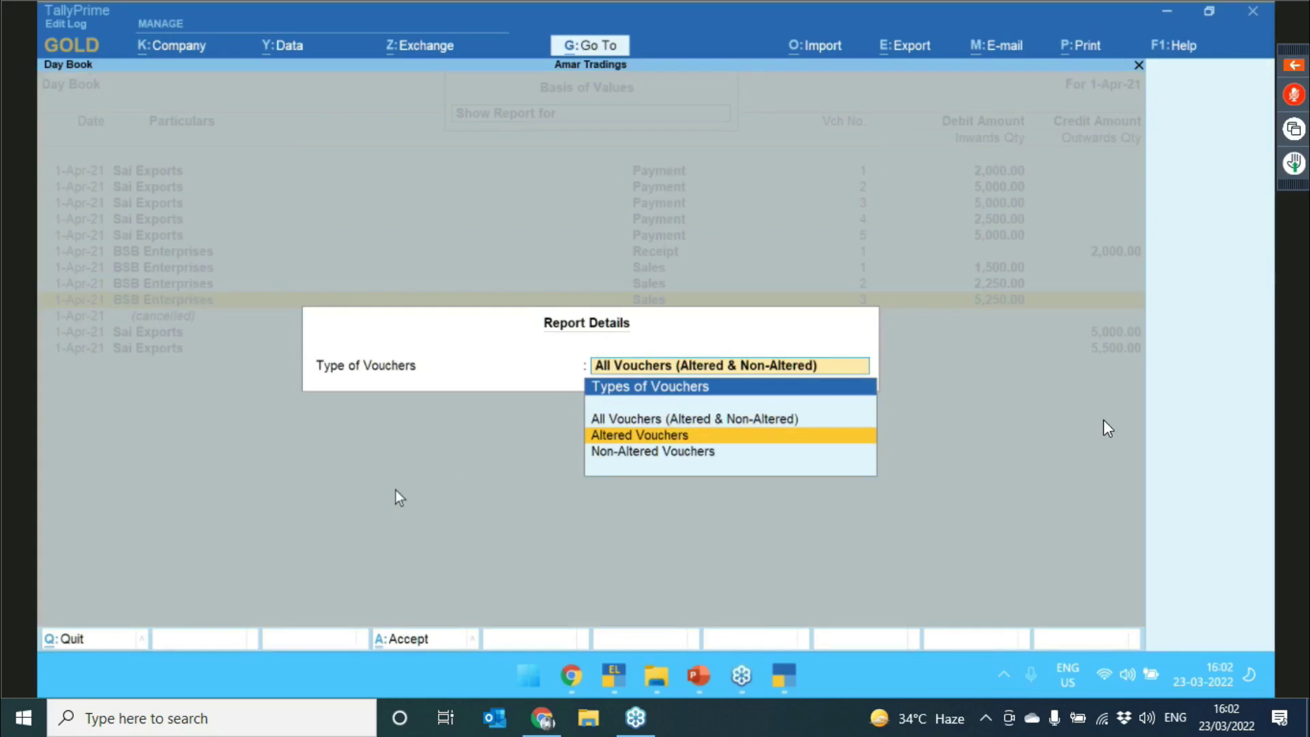
{"action": "key", "text": "Return"}
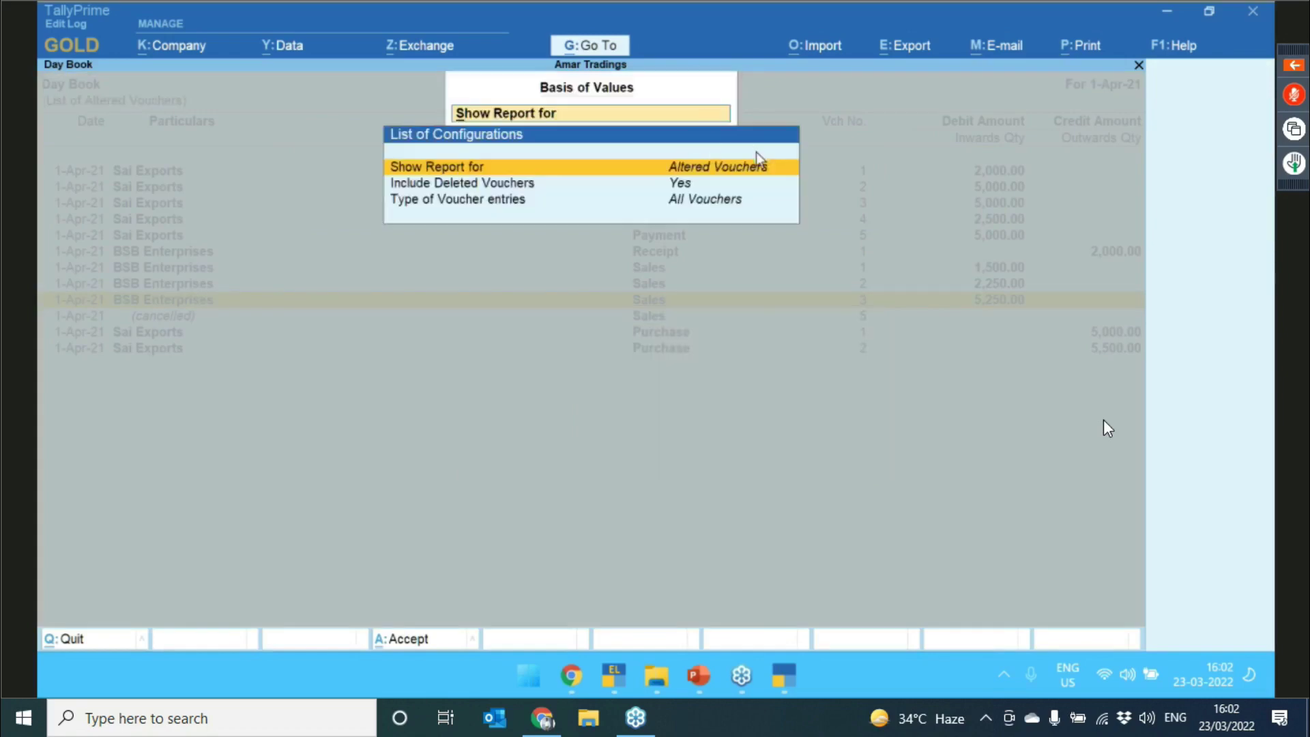
{"action": "key", "text": "Down"}
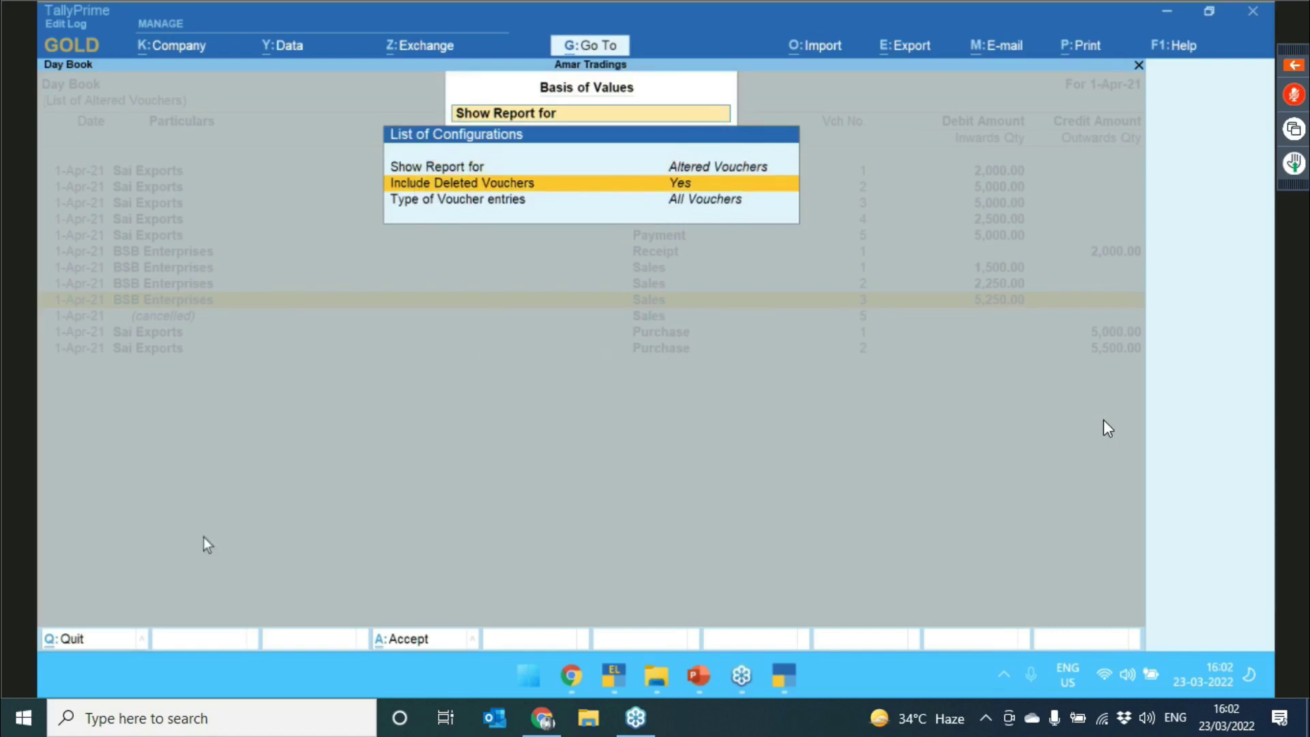
{"action": "key", "text": "Up"}
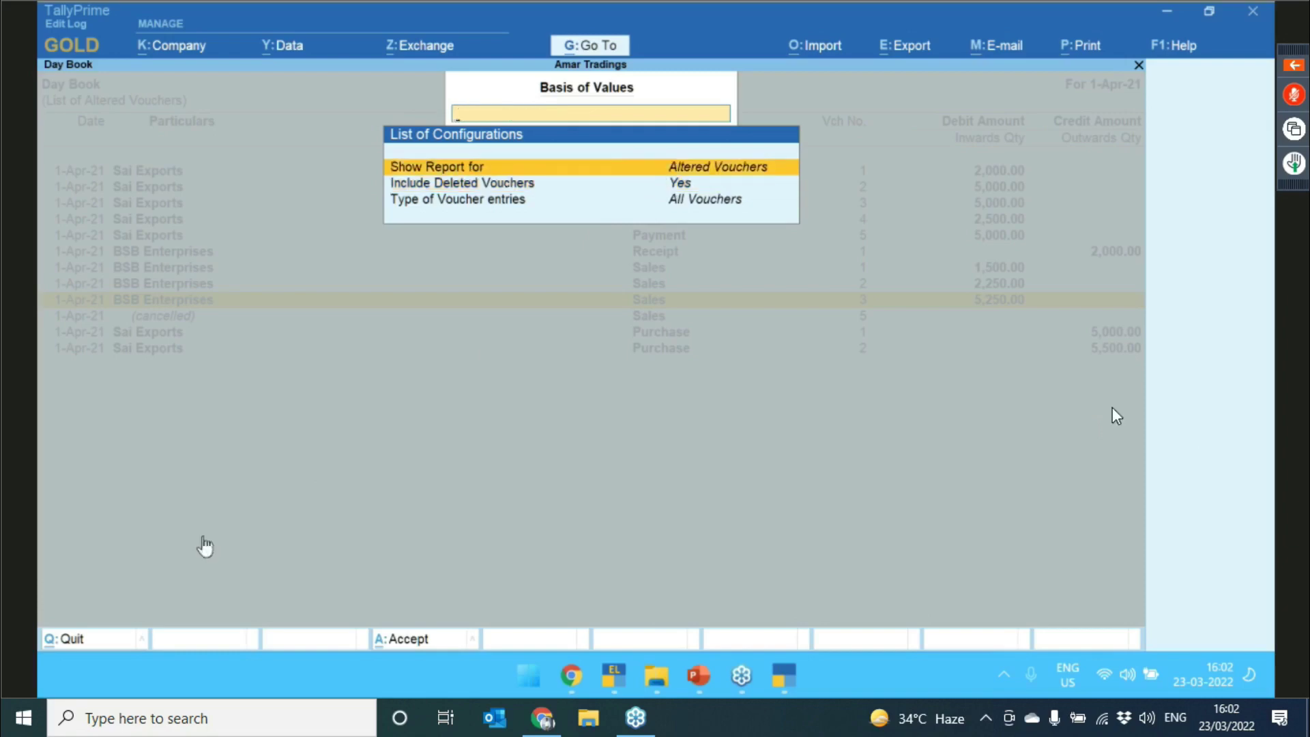
{"action": "key", "text": "ctrl+a"}
- Browse the deleted and altered entries, ending on BSB Enterprises Sales voucher 3
{"action": "key", "text": "Down"}
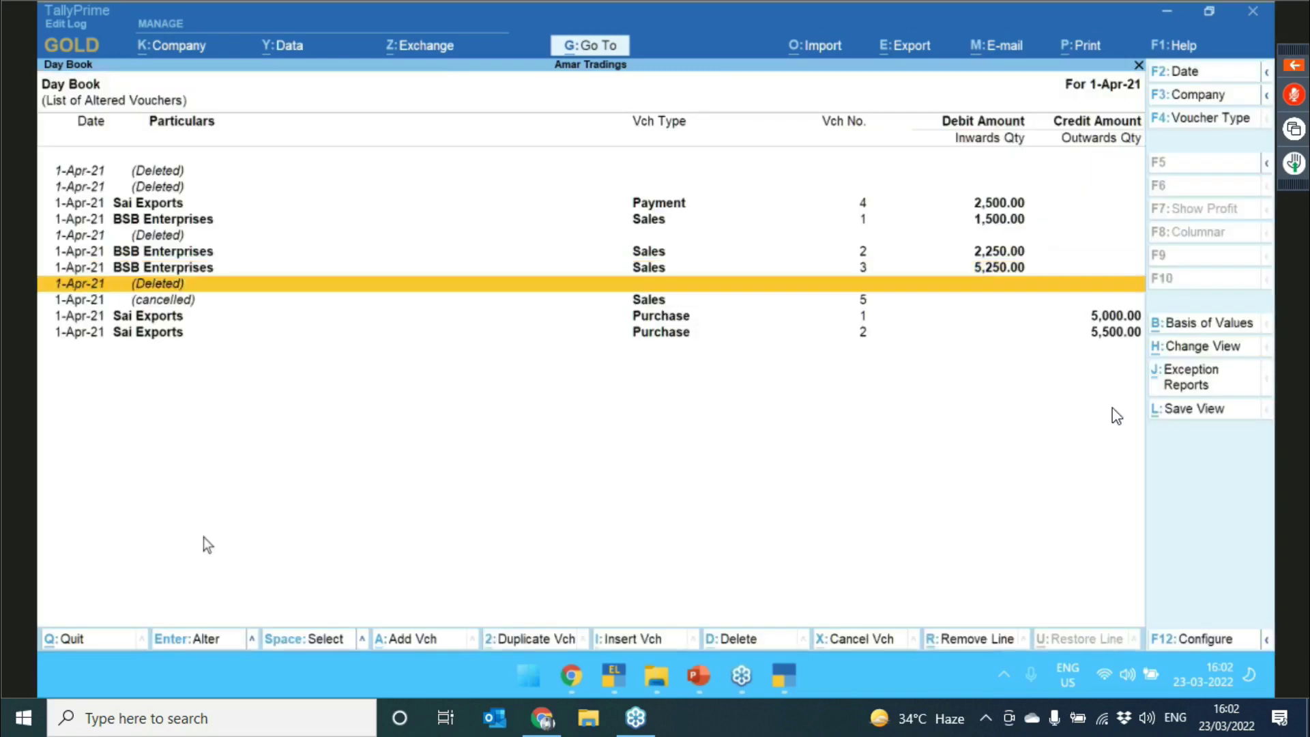
{"action": "key", "text": "Down"}
{"action": "key", "text": "Up"}
{"action": "key", "text": "Up"}
{"action": "key", "text": "Up"}
{"action": "key", "text": "Up"}
{"action": "key", "text": "Up"}
{"action": "key", "text": "Up"}
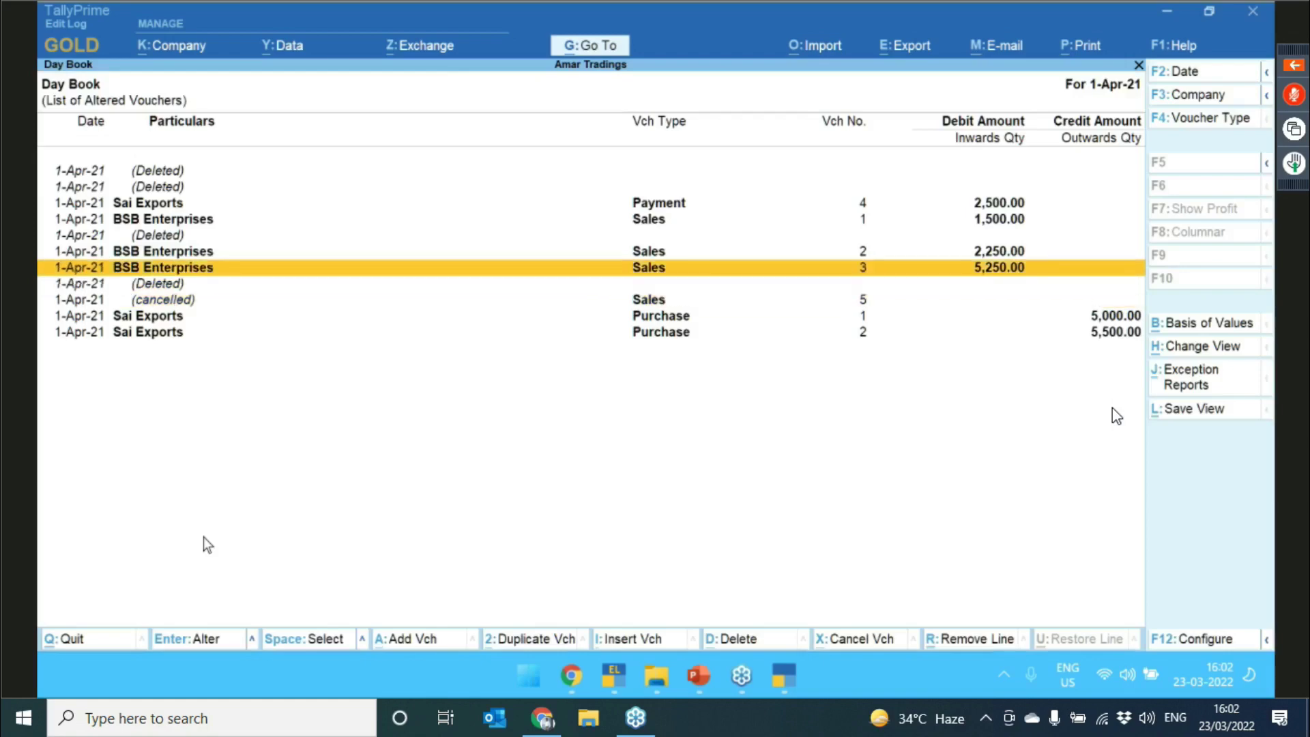
{"action": "key", "text": "Up"}
{"action": "key", "text": "Up"}
{"action": "key", "text": "Down"}
{"action": "key", "text": "Down"}
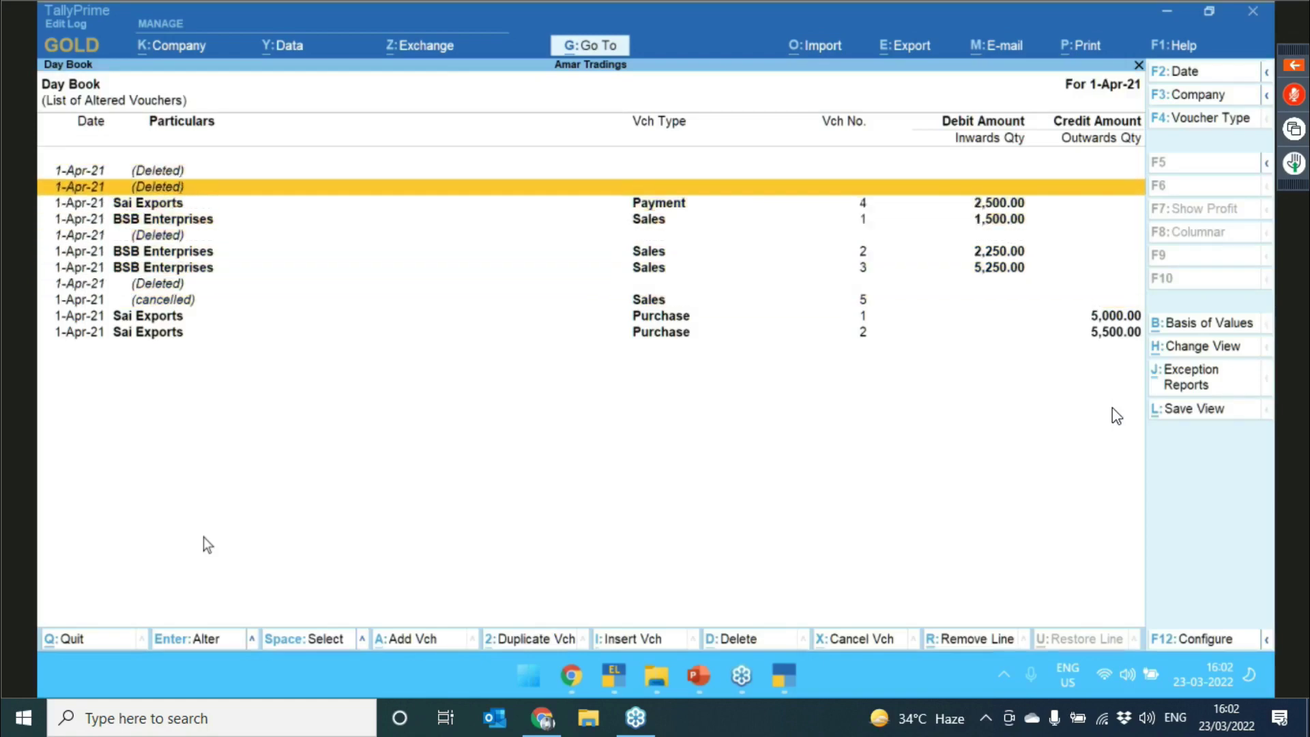
{"action": "key", "text": "Down"}
{"action": "key", "text": "Up"}
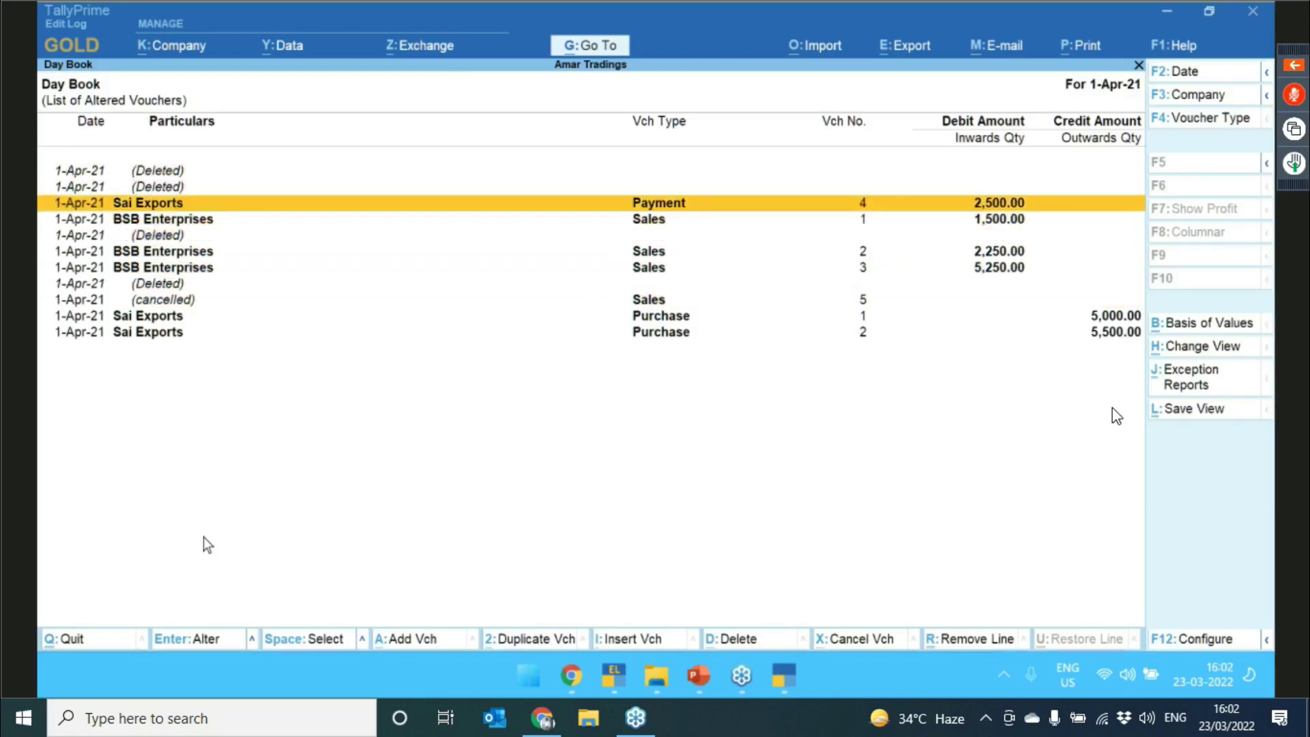
{"action": "key", "text": "Down"}
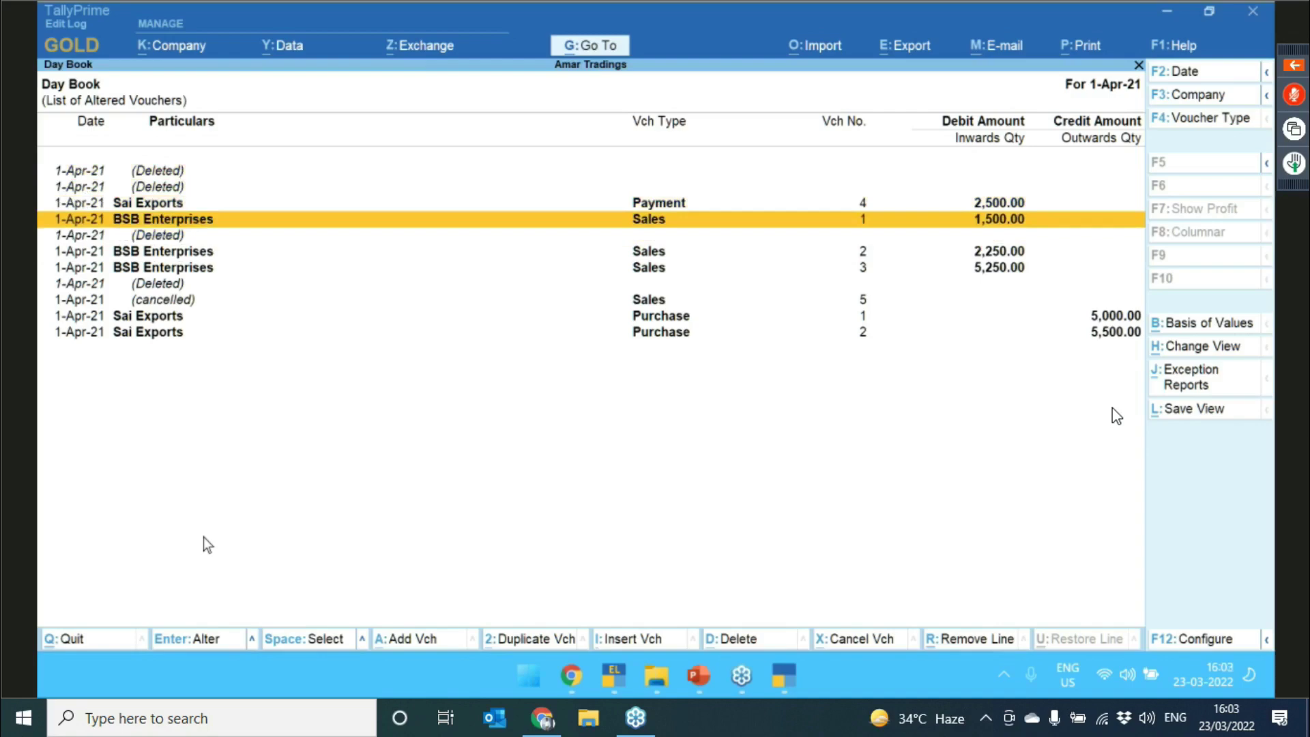
{"action": "key", "text": "Down"}
{"action": "key", "text": "Down"}
{"action": "key", "text": "Down"}
{"action": "key", "text": "Down"}
{"action": "key", "text": "Up"}
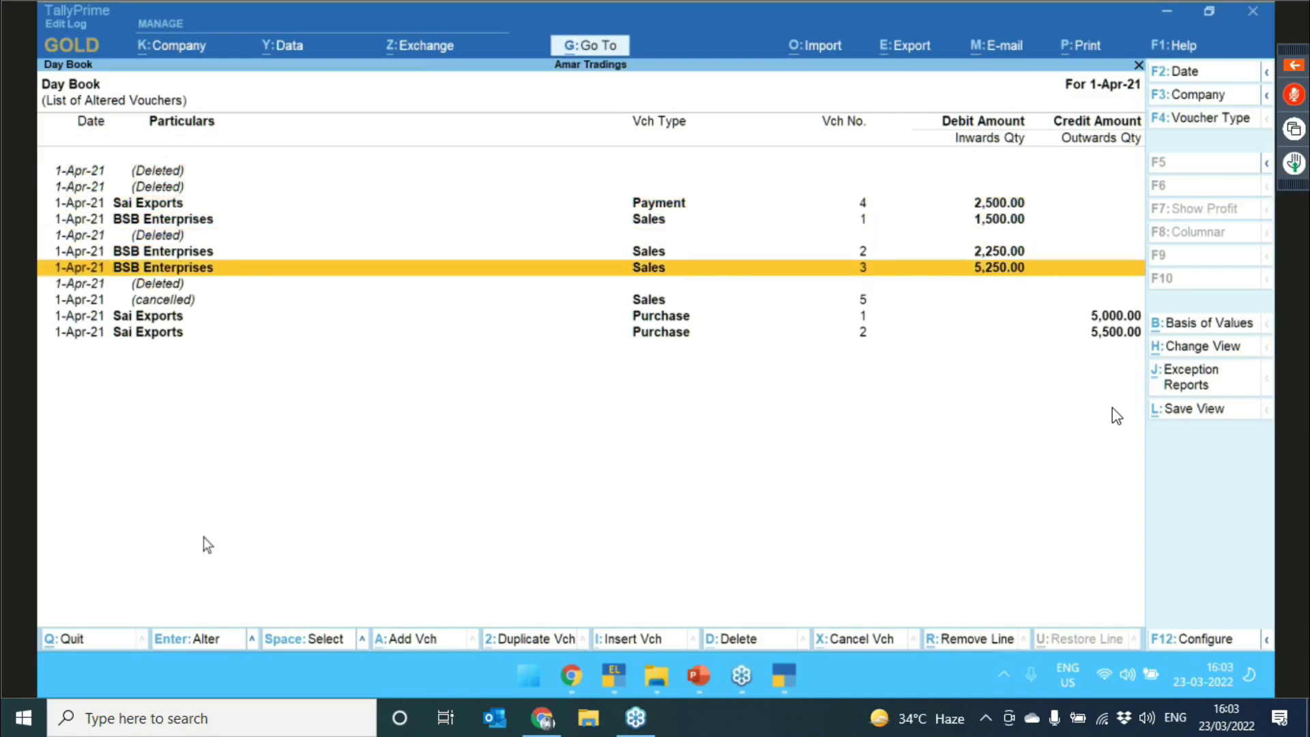
- Compare version 6 against version 5 in Sales voucher 3's Edit Log, then leave the voucher unchanged
{"action": "key", "text": "Return"}
{"action": "key", "text": "alt+q"}
{"action": "key", "text": "Down"}
{"action": "key", "text": "Down"}
{"action": "key", "text": "Down"}
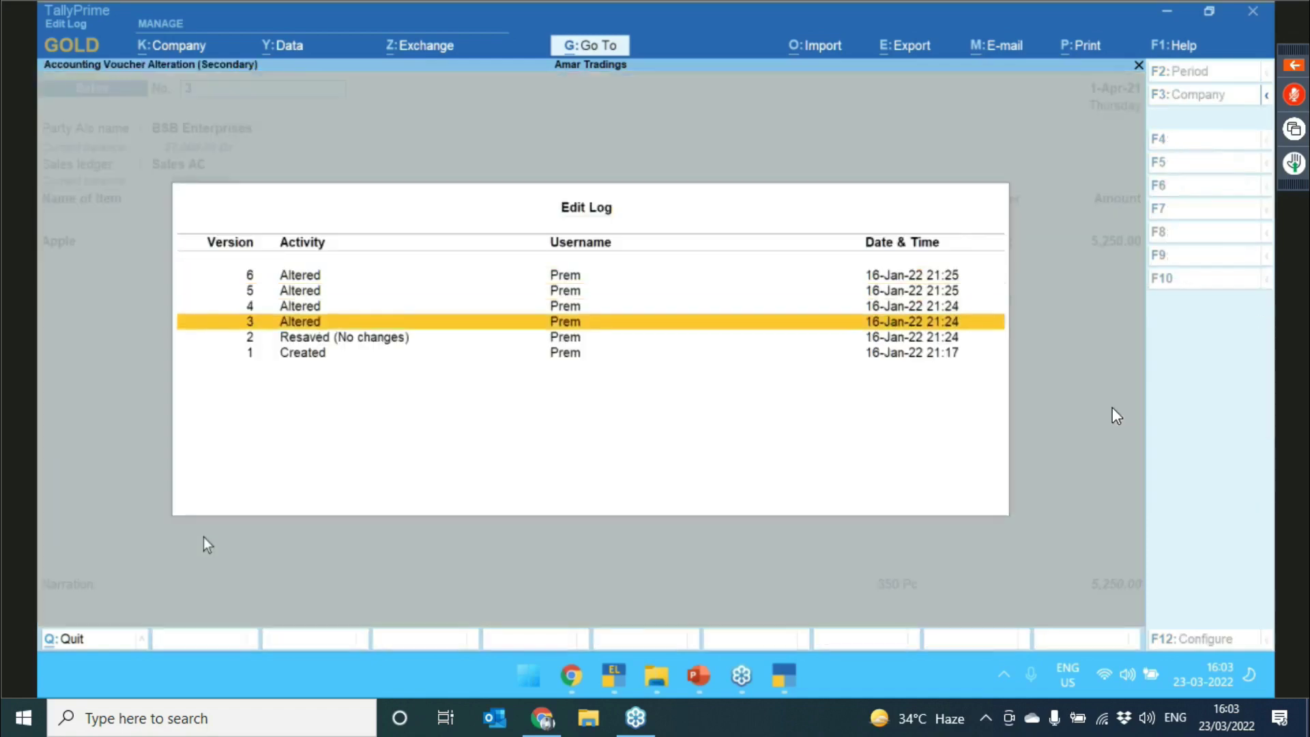
{"action": "key", "text": "Down"}
{"action": "key", "text": "Down"}
{"action": "key", "text": "Up"}
{"action": "key", "text": "Up"}
{"action": "key", "text": "Up"}
{"action": "key", "text": "Up"}
{"action": "key", "text": "Up"}
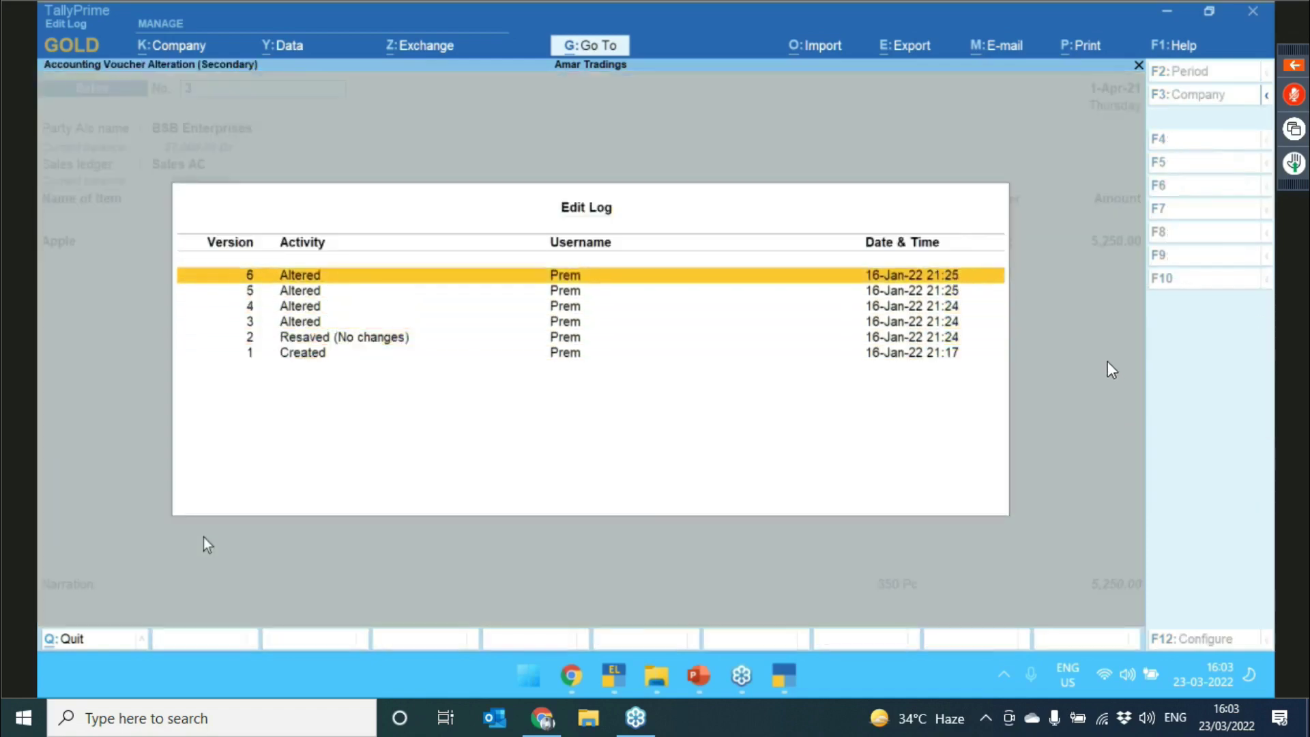
{"action": "key", "text": "Return"}
{"action": "key", "text": "Down"}
{"action": "key", "text": "Down"}
{"action": "key", "text": "Up"}
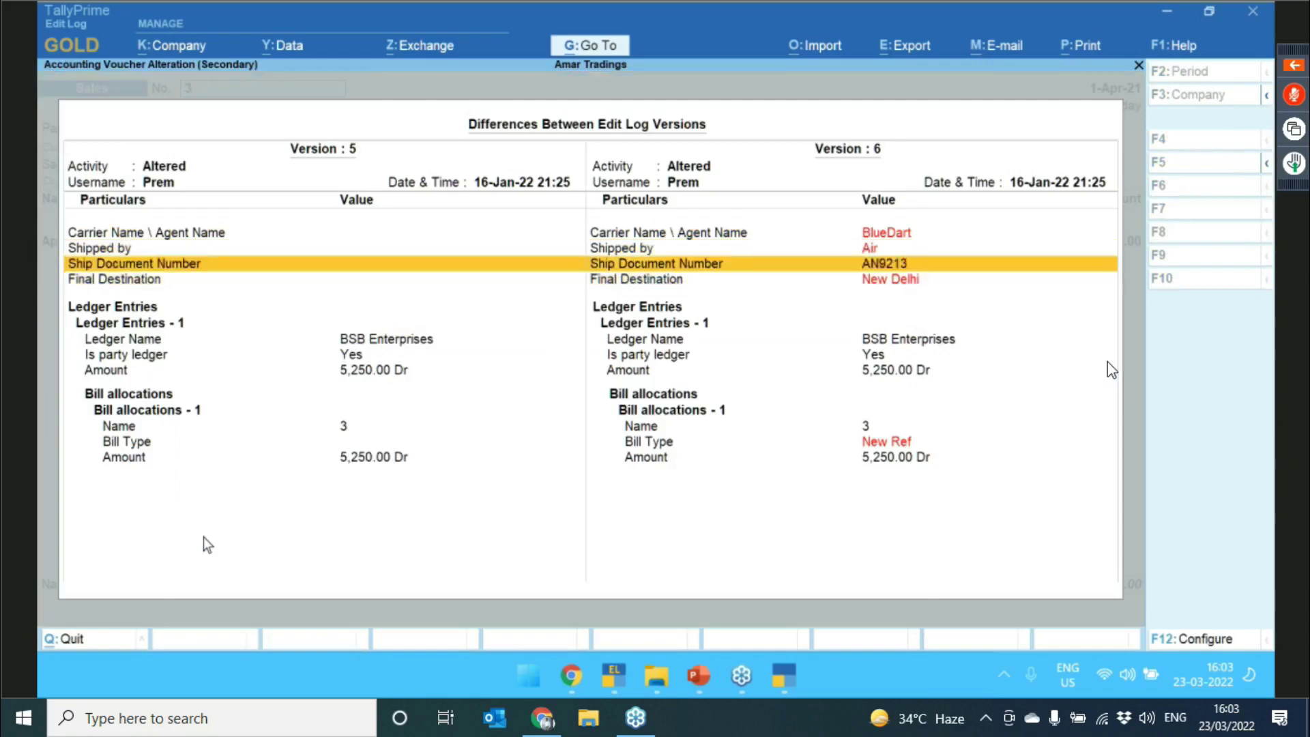
{"action": "key", "text": "Up"}
{"action": "key", "text": "Up"}
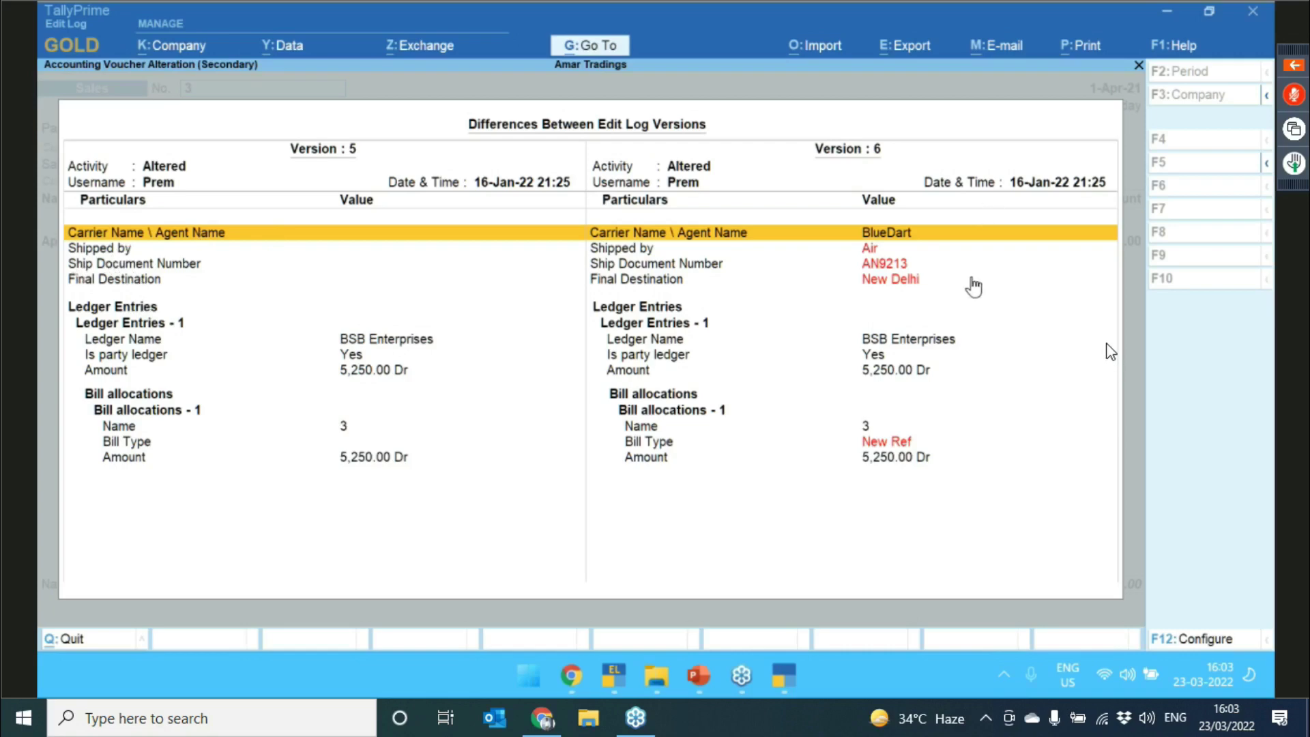
{"action": "key", "text": "Escape"}
{"action": "key", "text": "Escape"}
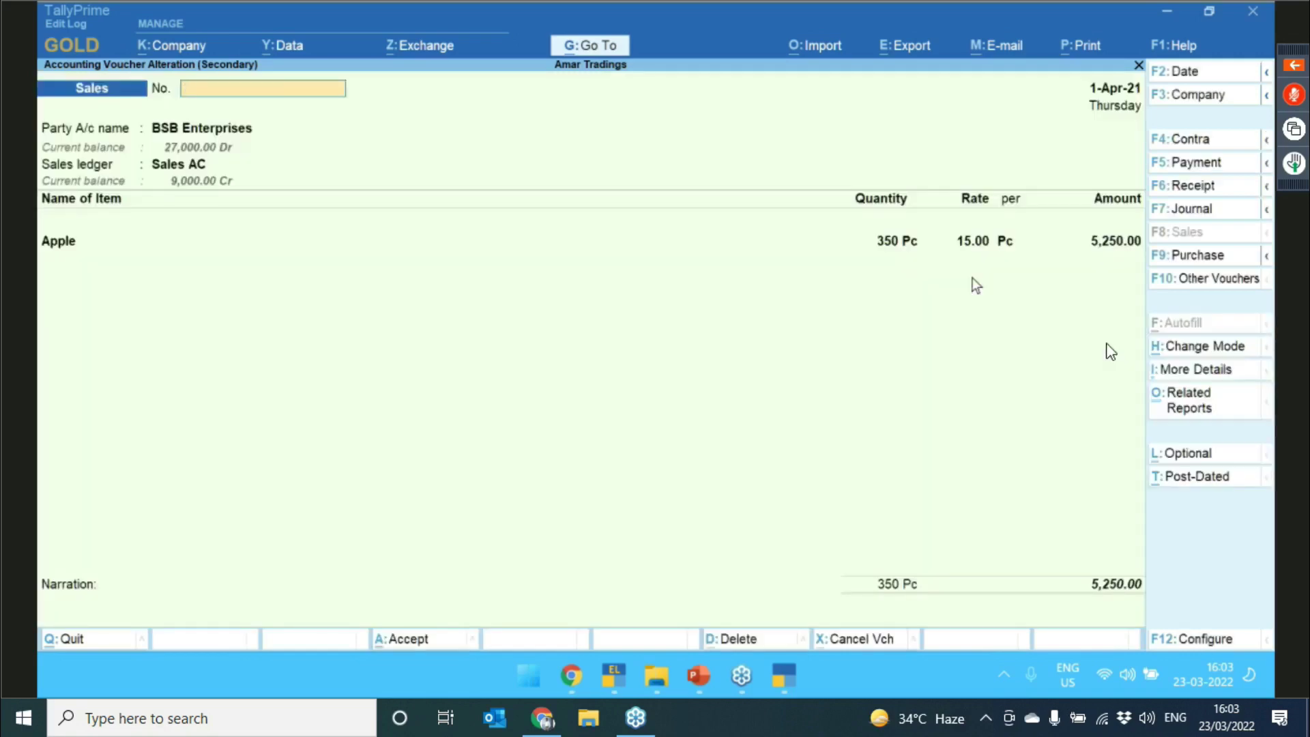
{"action": "key", "text": "Escape"}
{"action": "key", "text": "Return"}
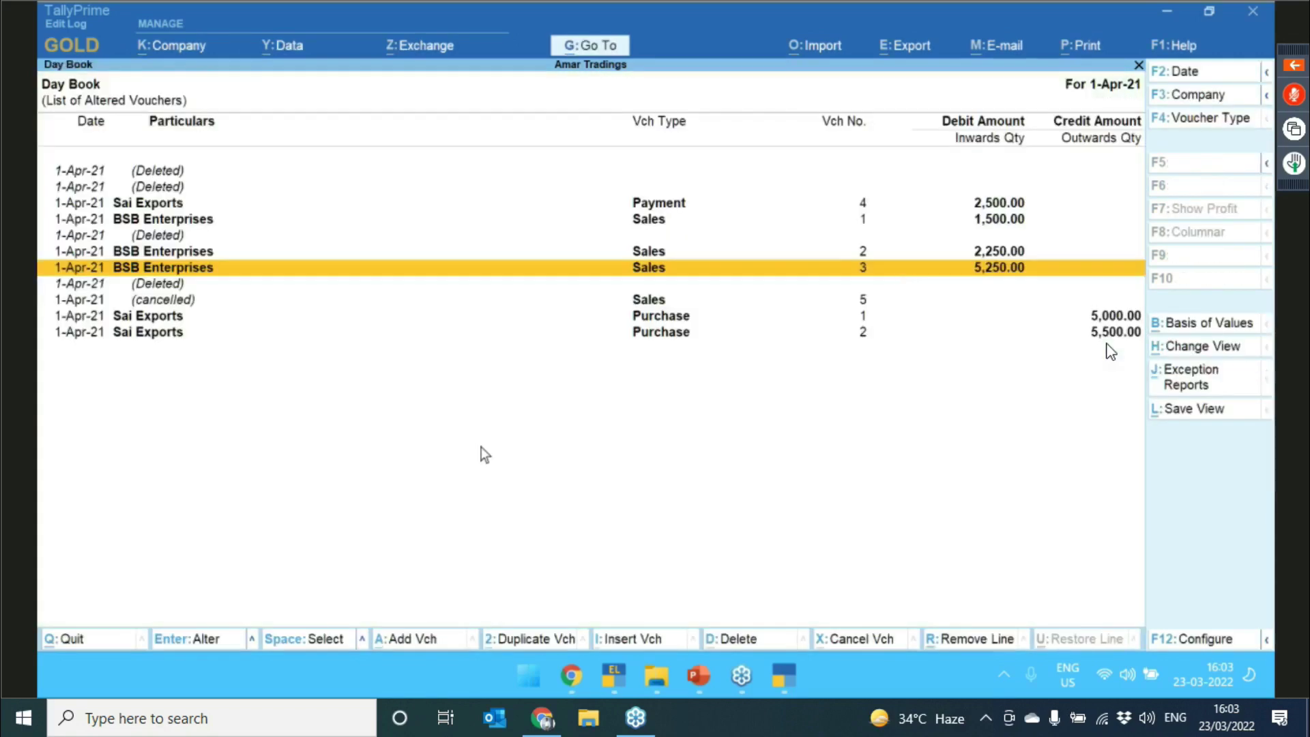
- Compare the deleted voucher's deleted version with its original, then close the Day Book
{"action": "key", "text": "Down"}
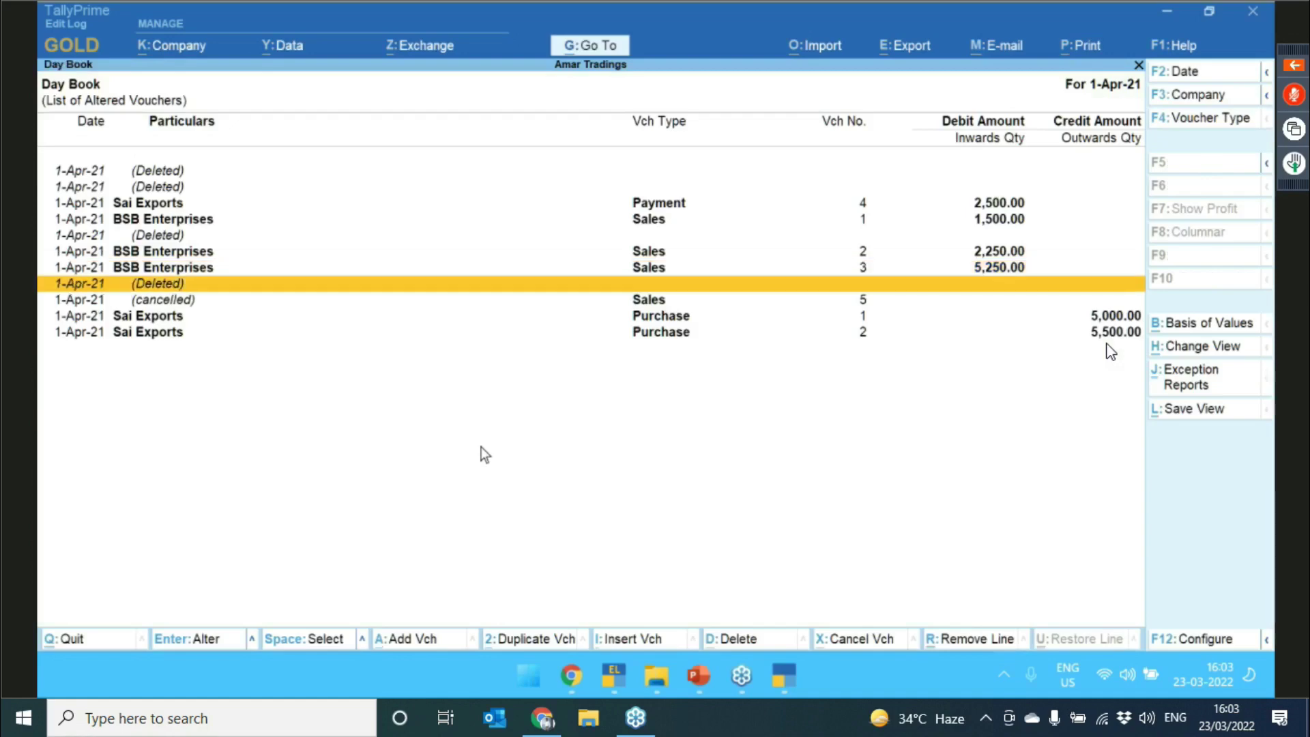
{"action": "key", "text": "Return"}
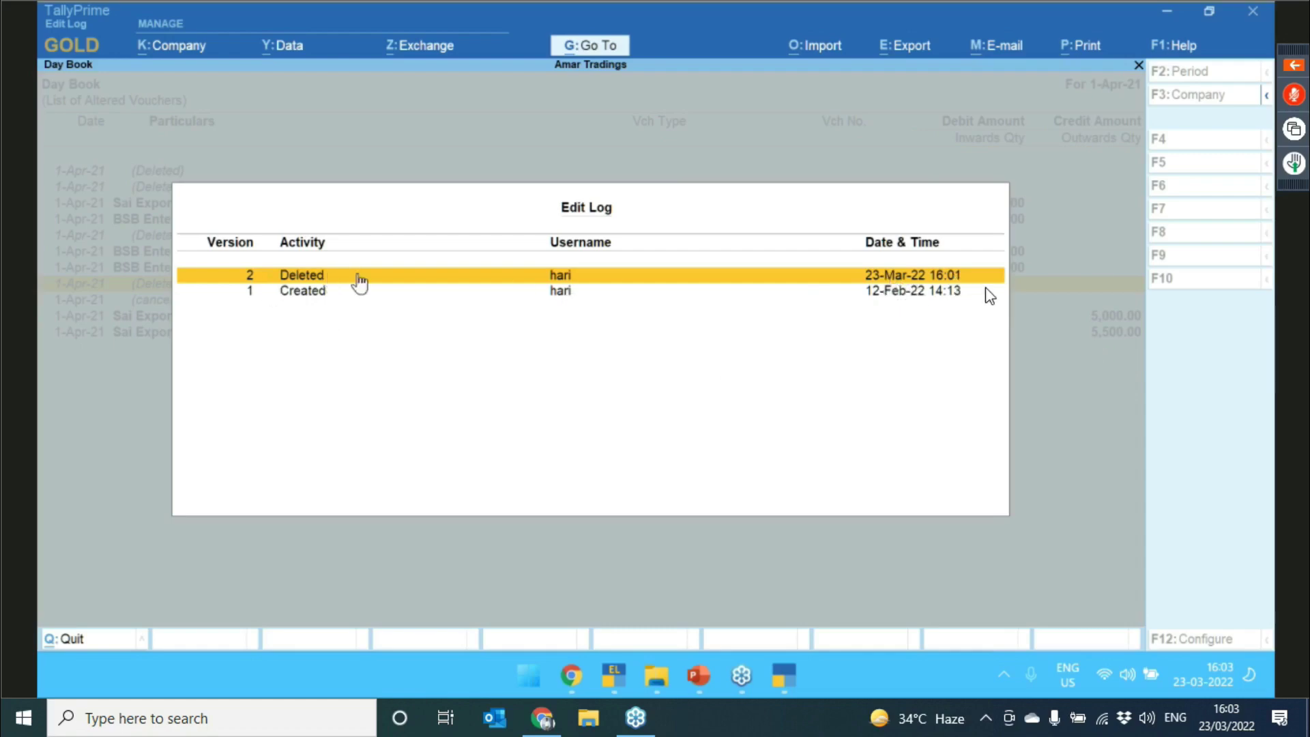
{"action": "left_click", "coordinate": [359, 276]}
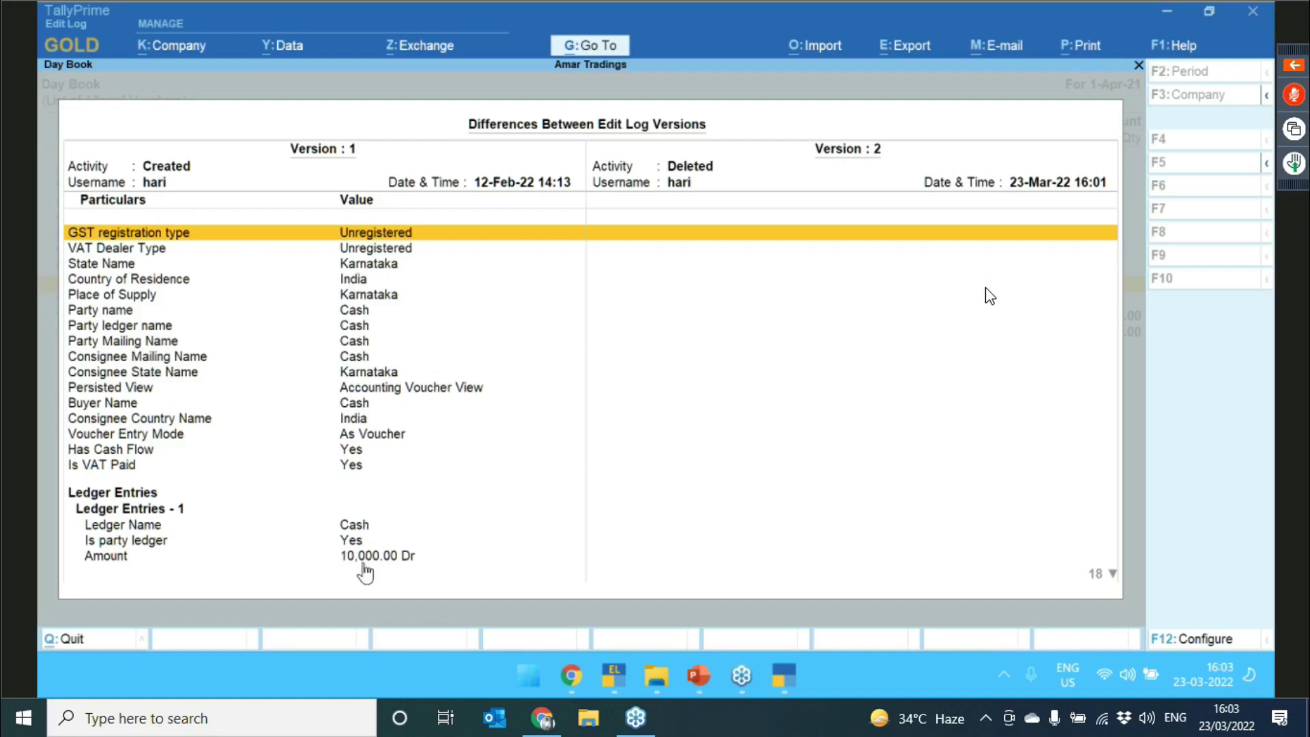
{"action": "key", "text": "Escape"}
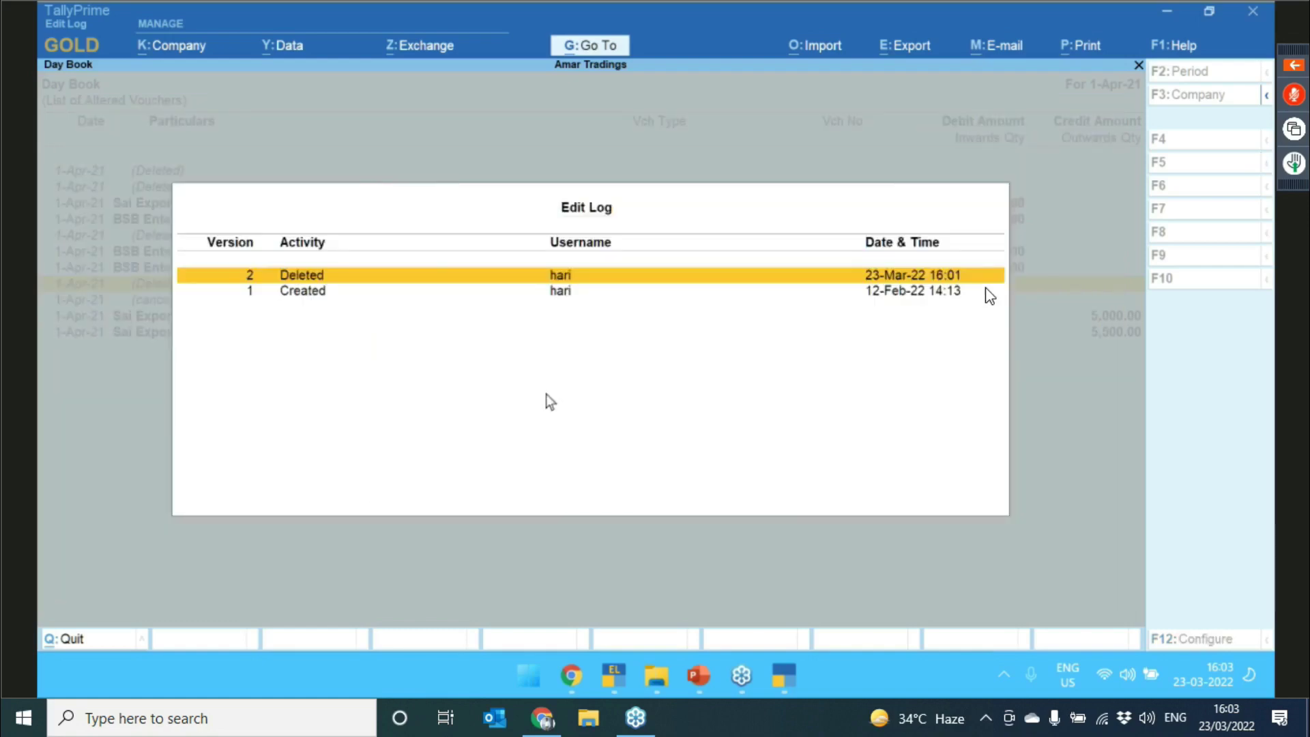
{"action": "key", "text": "Escape"}
{"action": "key", "text": "Escape"}
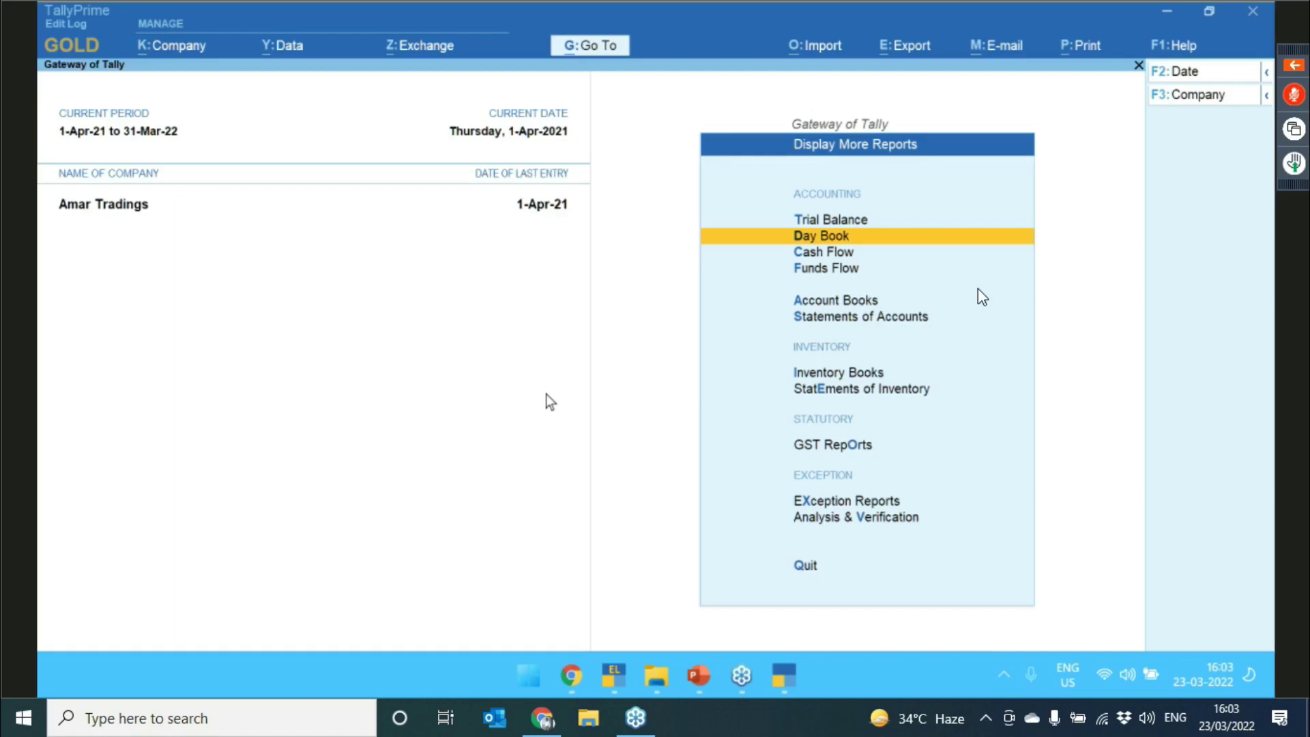
- Open the Day Book with Basis of Values set to Non-Altered Vouchers
{"action": "key", "text": "Return"}
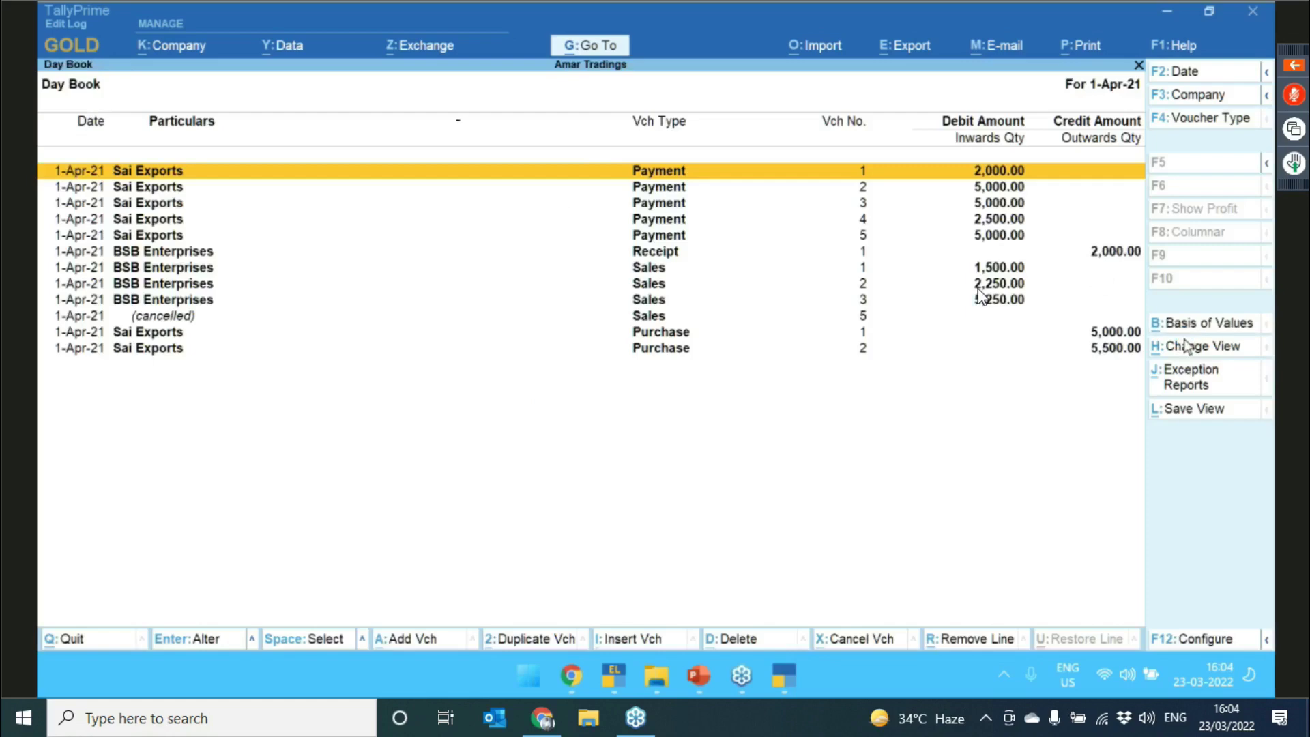
{"action": "key", "text": "b"}
{"action": "key", "text": "Return"}
{"action": "key", "text": "Down"}
{"action": "key", "text": "Down"}
{"action": "key", "text": "Return"}
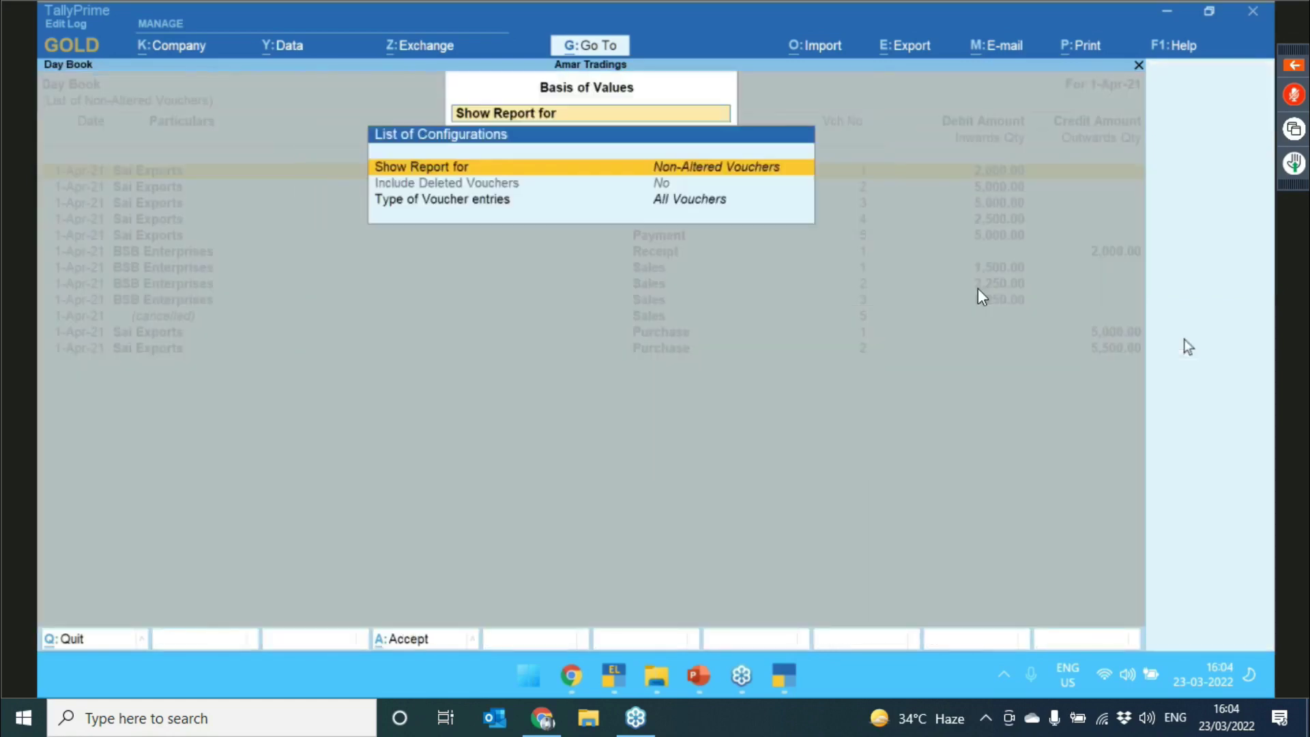
{"action": "key", "text": "ctrl+a"}
{"action": "key", "text": "Down"}
{"action": "key", "text": "Down"}
{"action": "key", "text": "Down"}
{"action": "key", "text": "Down"}
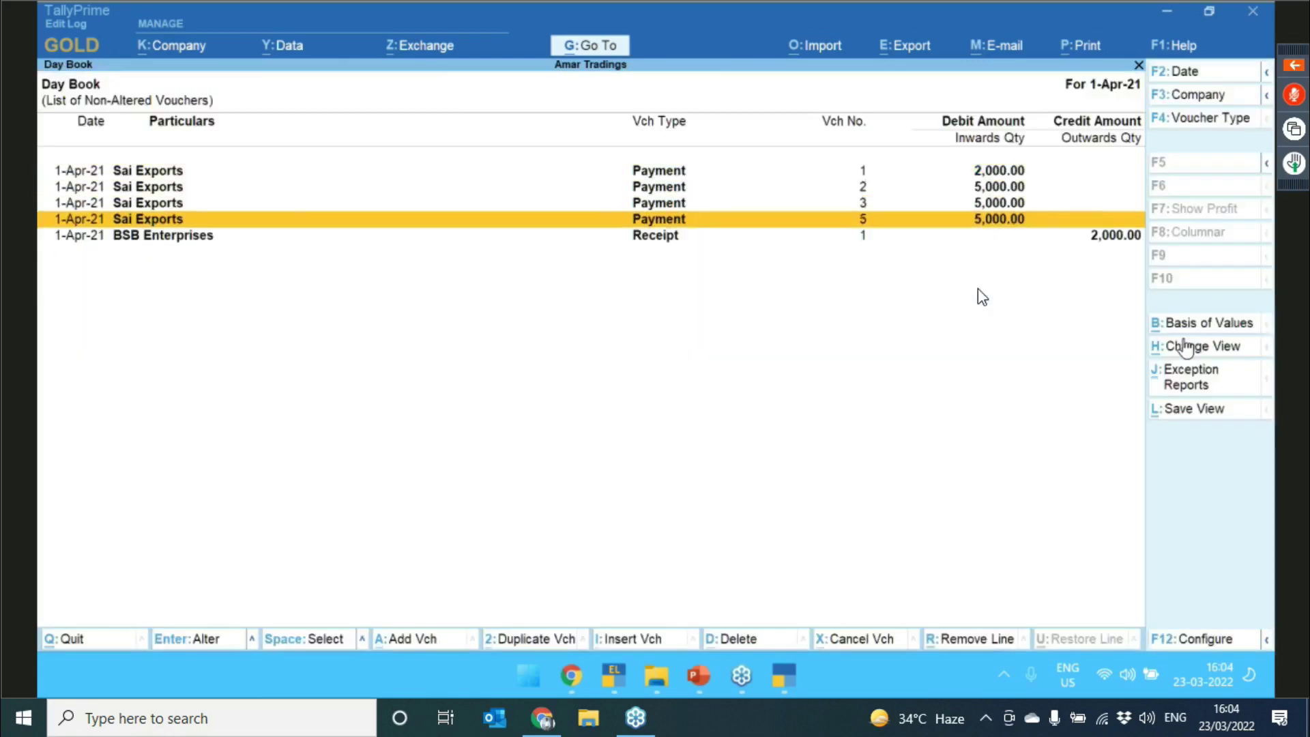
{"action": "key", "text": "Up"}
{"action": "key", "text": "Up"}
{"action": "key", "text": "Up"}
{"action": "key", "text": "Up"}
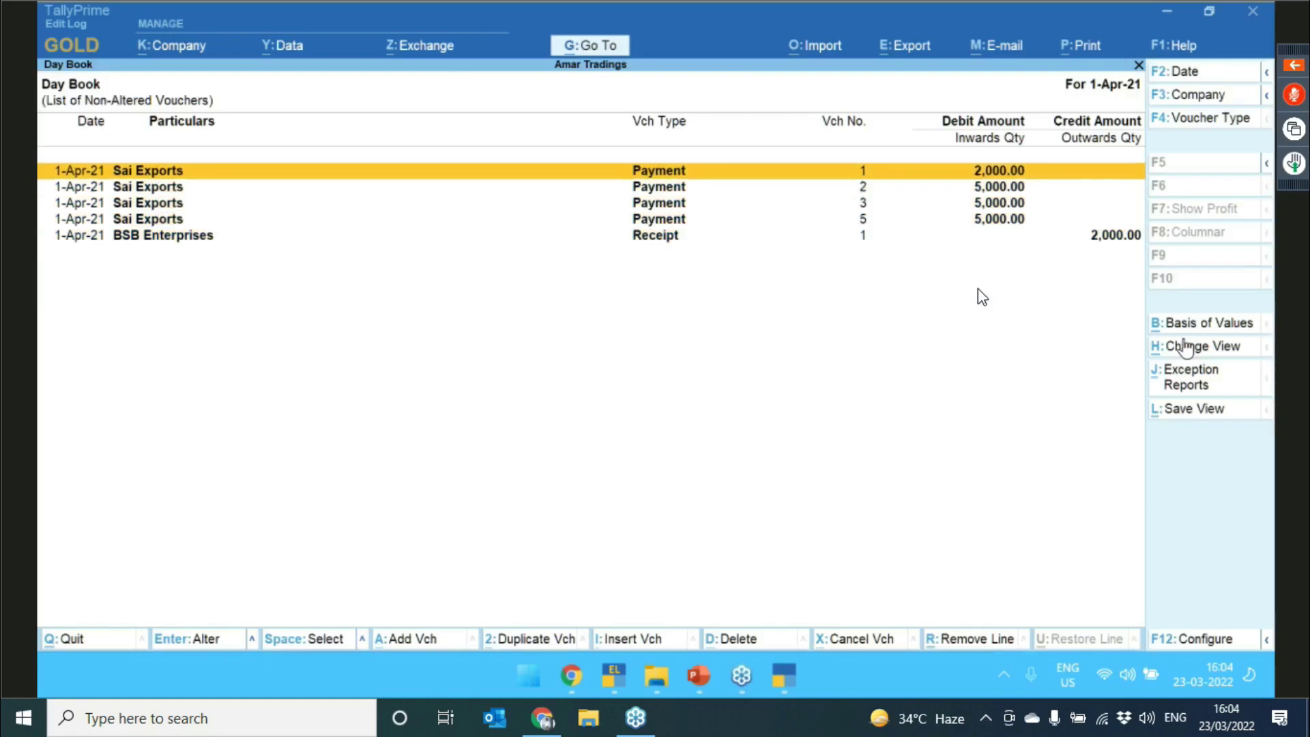
- Check that Payment voucher 1's Edit Log shows only version 1, Created, then return to the Gateway
{"action": "key", "text": "Return"}
{"action": "key", "text": "ctrl+alt+e"}
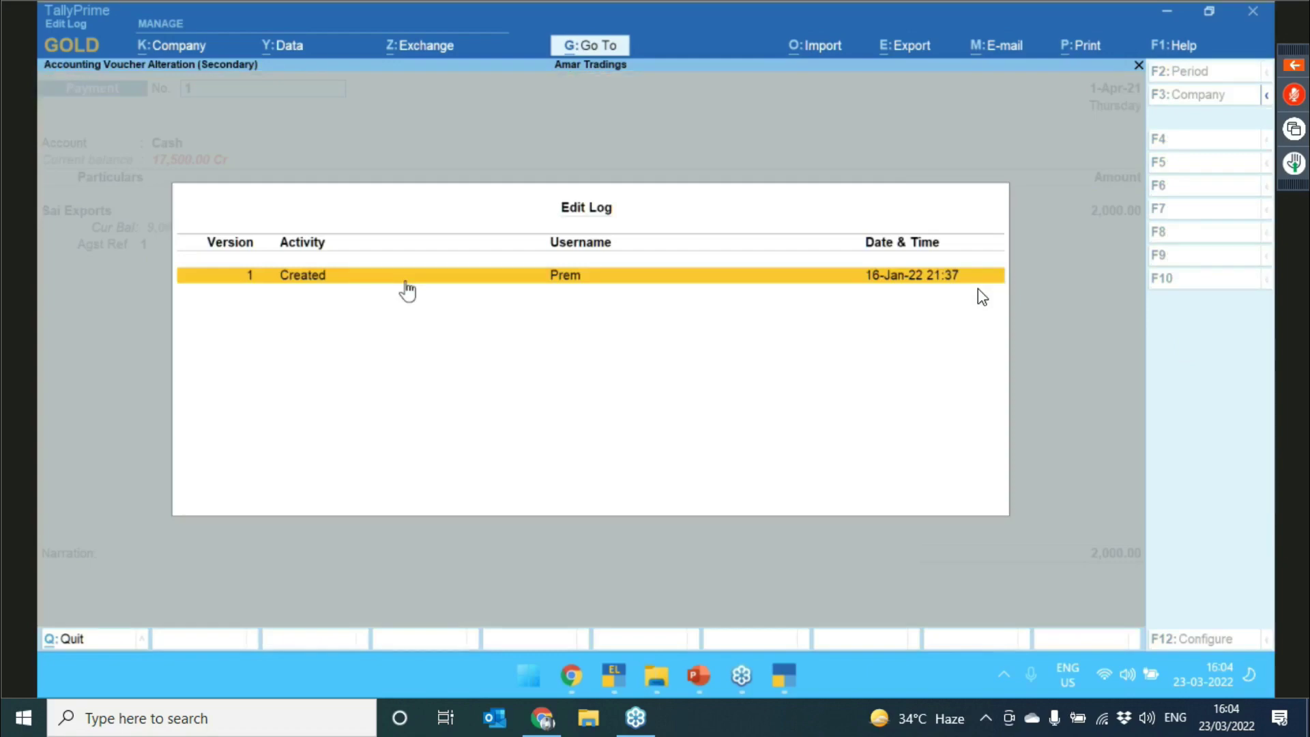
{"action": "key", "text": "Escape"}
{"action": "key", "text": "Escape"}
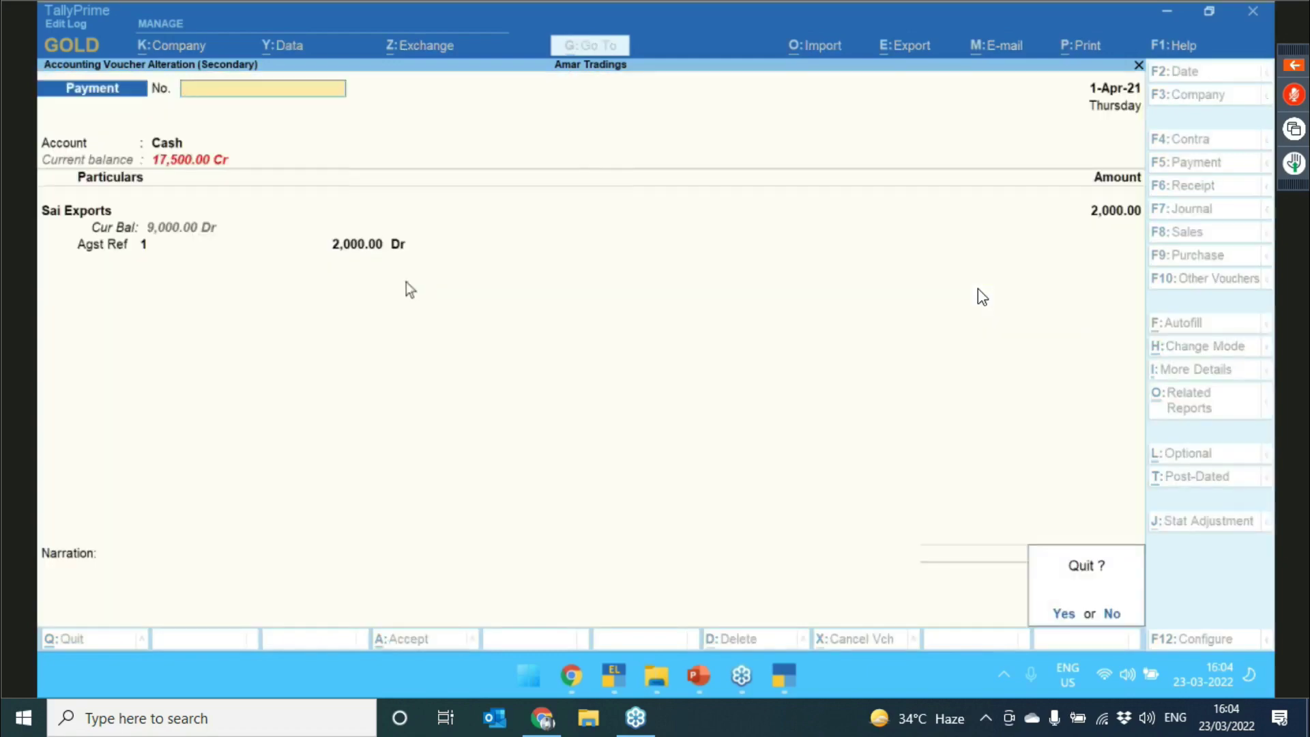
{"action": "key", "text": "Return"}
{"action": "key", "text": "Escape"}
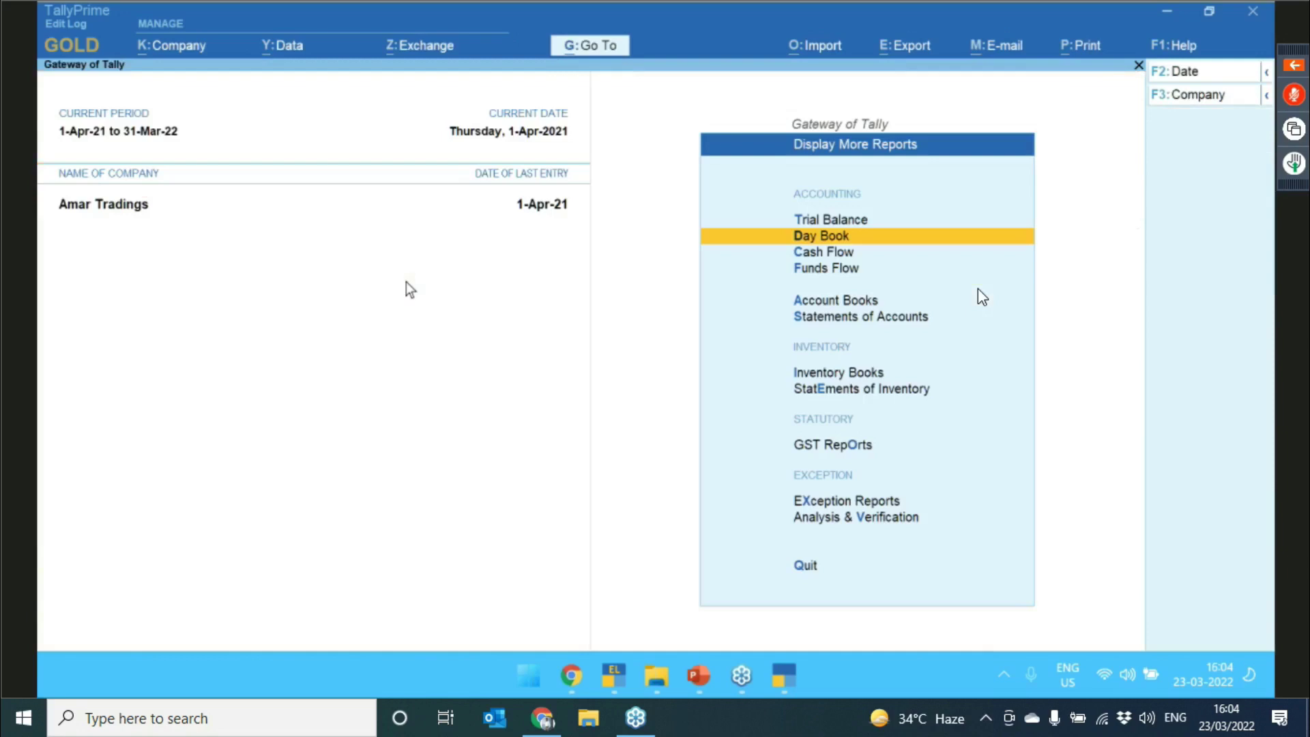
{"action": "key", "text": "Escape"}
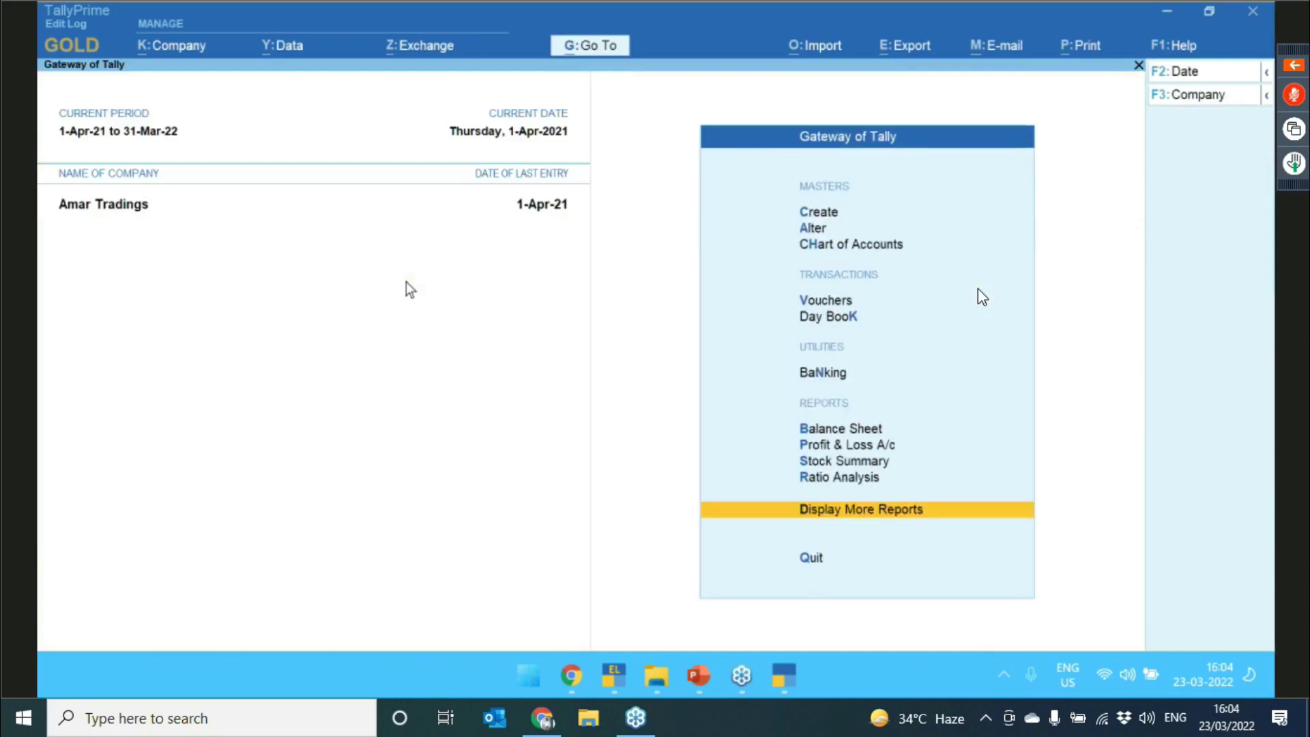
- Start a new ledger and enter the creditor firm's name, correcting typing mistakes
{"action": "key", "text": "Up"}
{"action": "key", "text": "Up"}
{"action": "key", "text": "Up"}
{"action": "key", "text": "Up"}
{"action": "key", "text": "Up"}
{"action": "key", "text": "Up"}
{"action": "key", "text": "Up"}
{"action": "key", "text": "Up"}
{"action": "key", "text": "Up"}
{"action": "key", "text": "Up"}
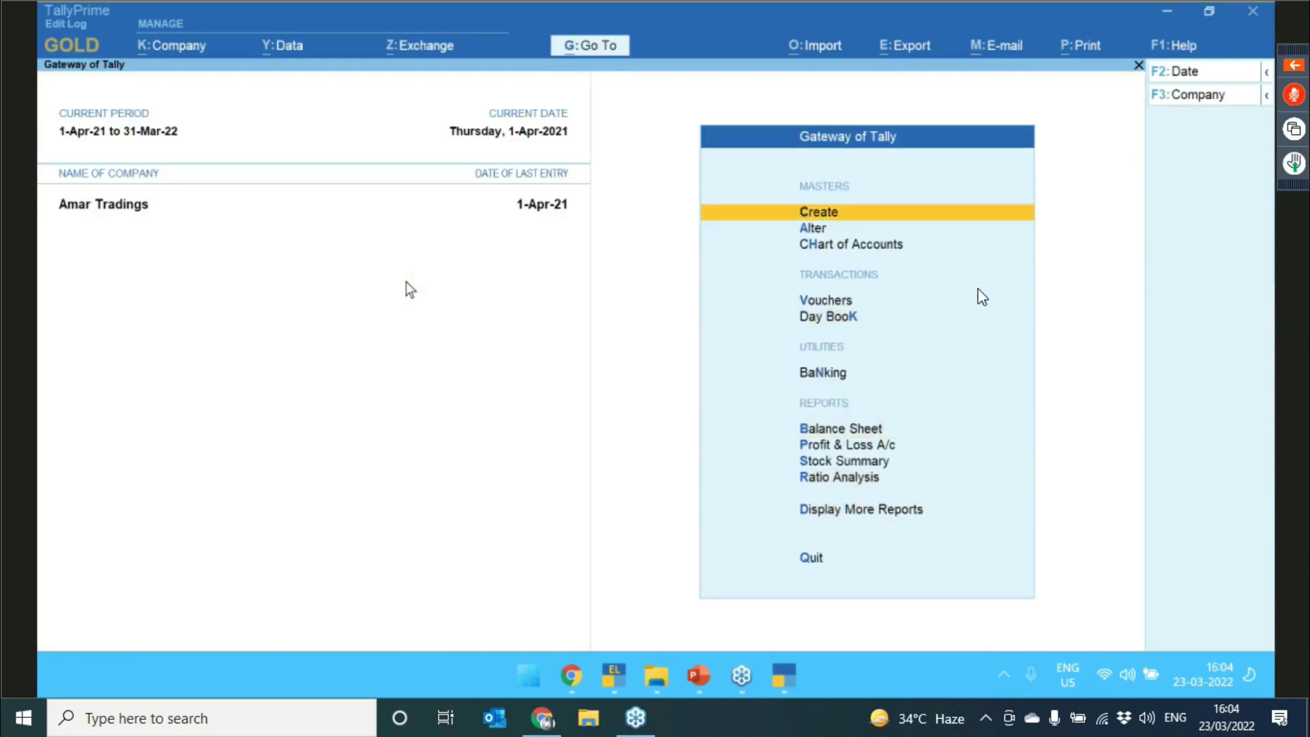
{"action": "key", "text": "Down"}
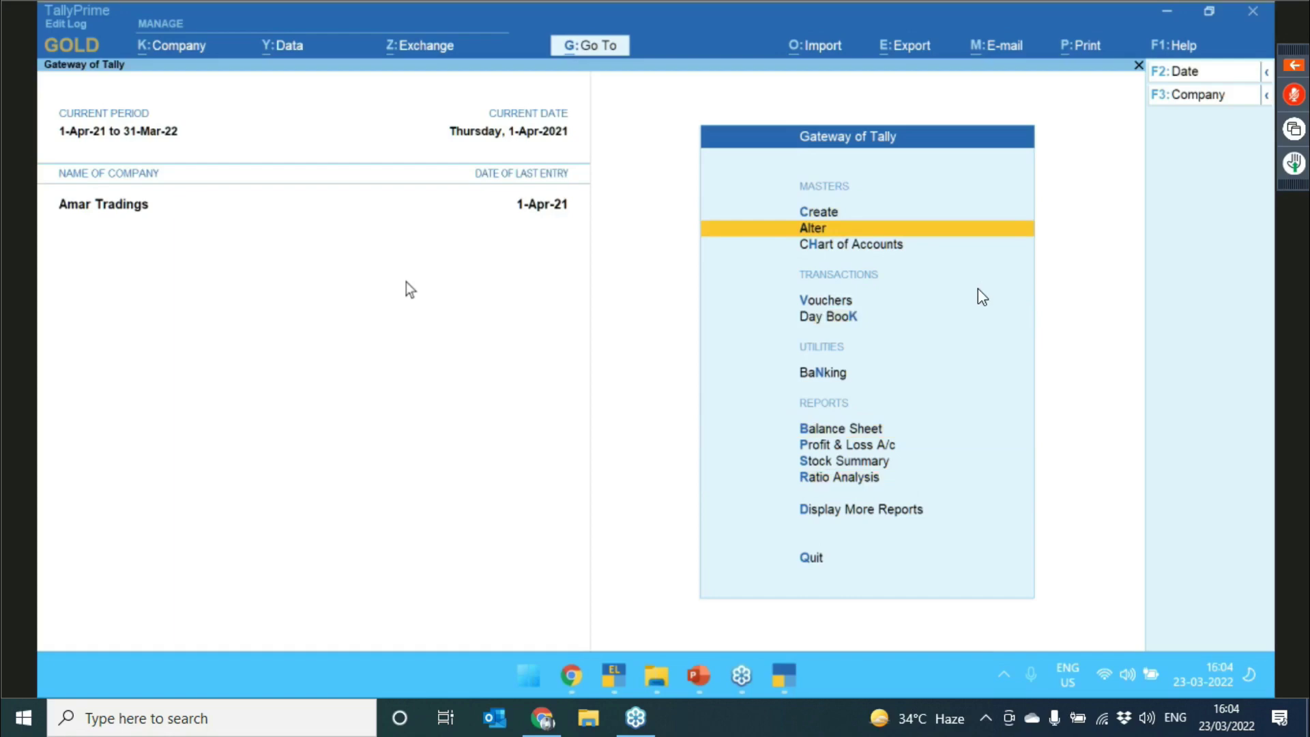
{"action": "key", "text": "Up"}
{"action": "key", "text": "Return"}
{"action": "key", "text": "Down"}
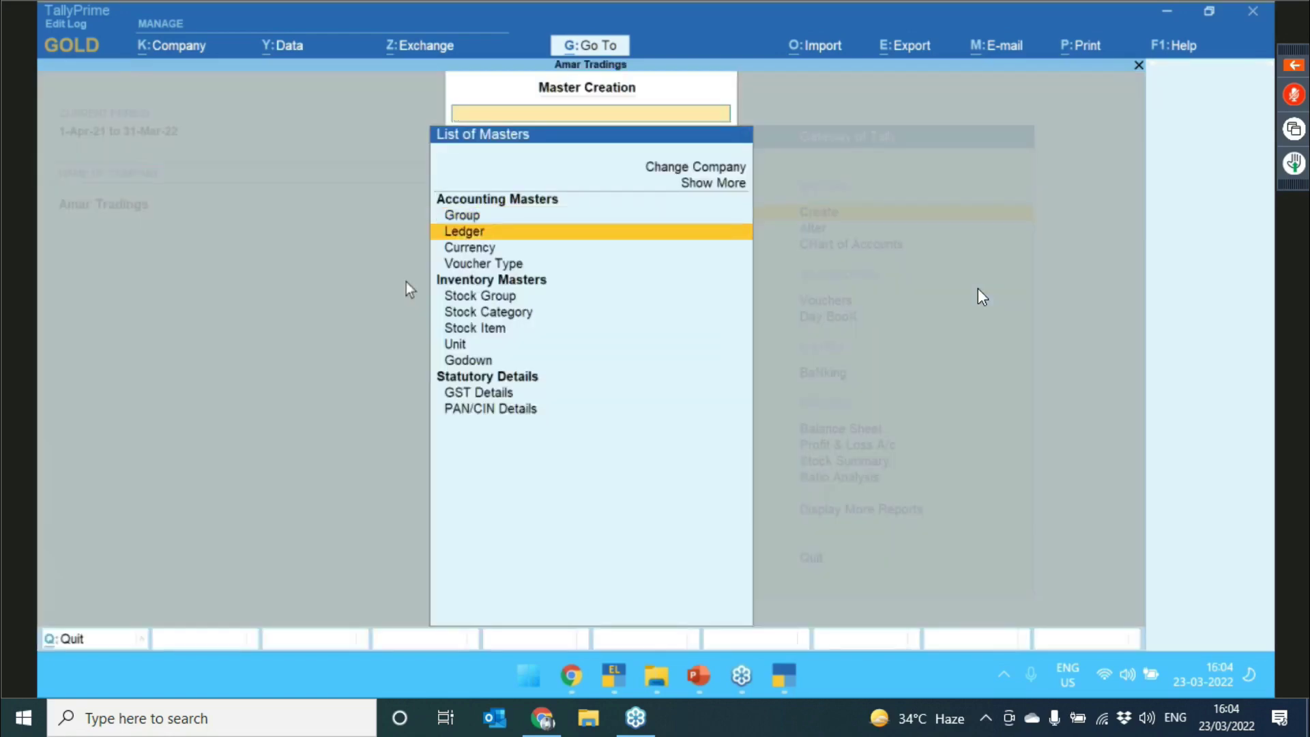
{"action": "key", "text": "Return"}
{"action": "type", "text": "Sl"}
{"action": "type", "text": "a"}
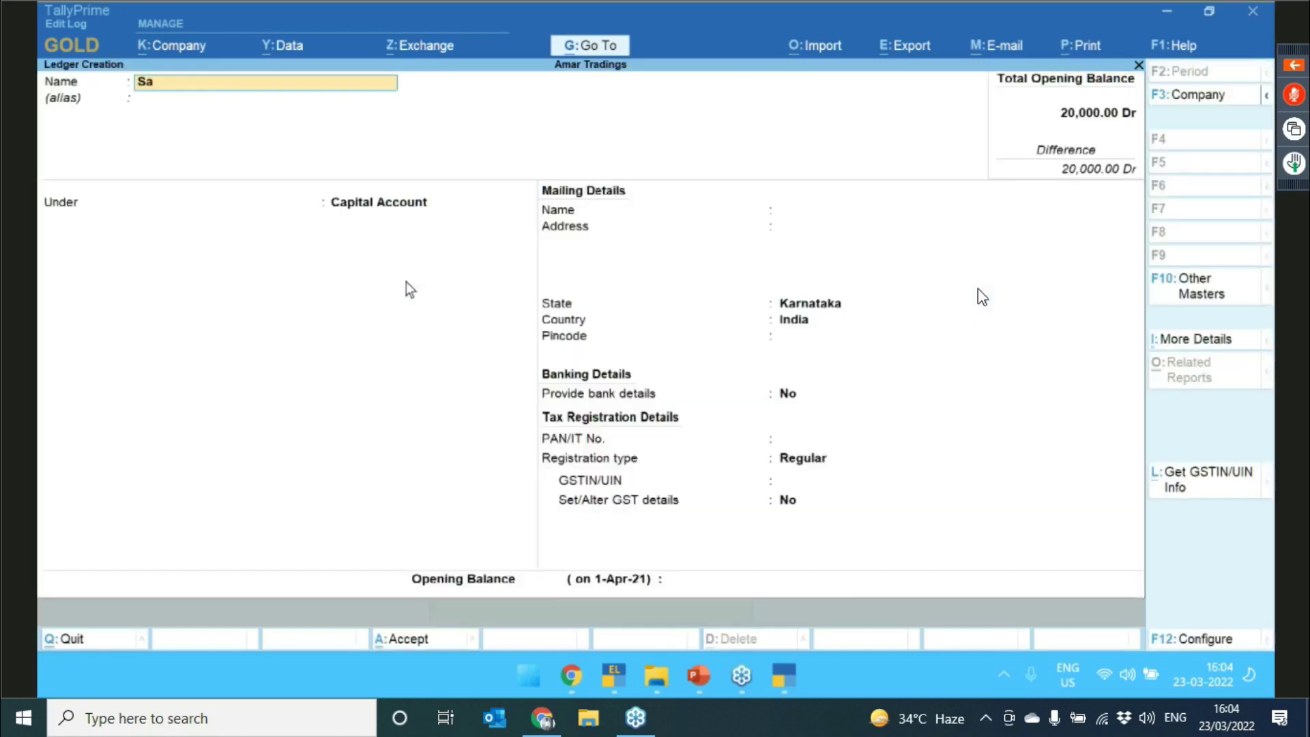
{"action": "key", "text": "BackSpace"}
{"action": "key", "text": "BackSpace"}
{"action": "type", "text": "Mr"}
{"action": "key", "text": "BackSpace"}
{"action": "key", "text": "BackSpace"}
{"action": "type", "text": "/s Aman Singh"}
{"action": "type", "text": " o"}
{"action": "key", "text": "BackSpace"}
{"action": "type", "text": "Co"}
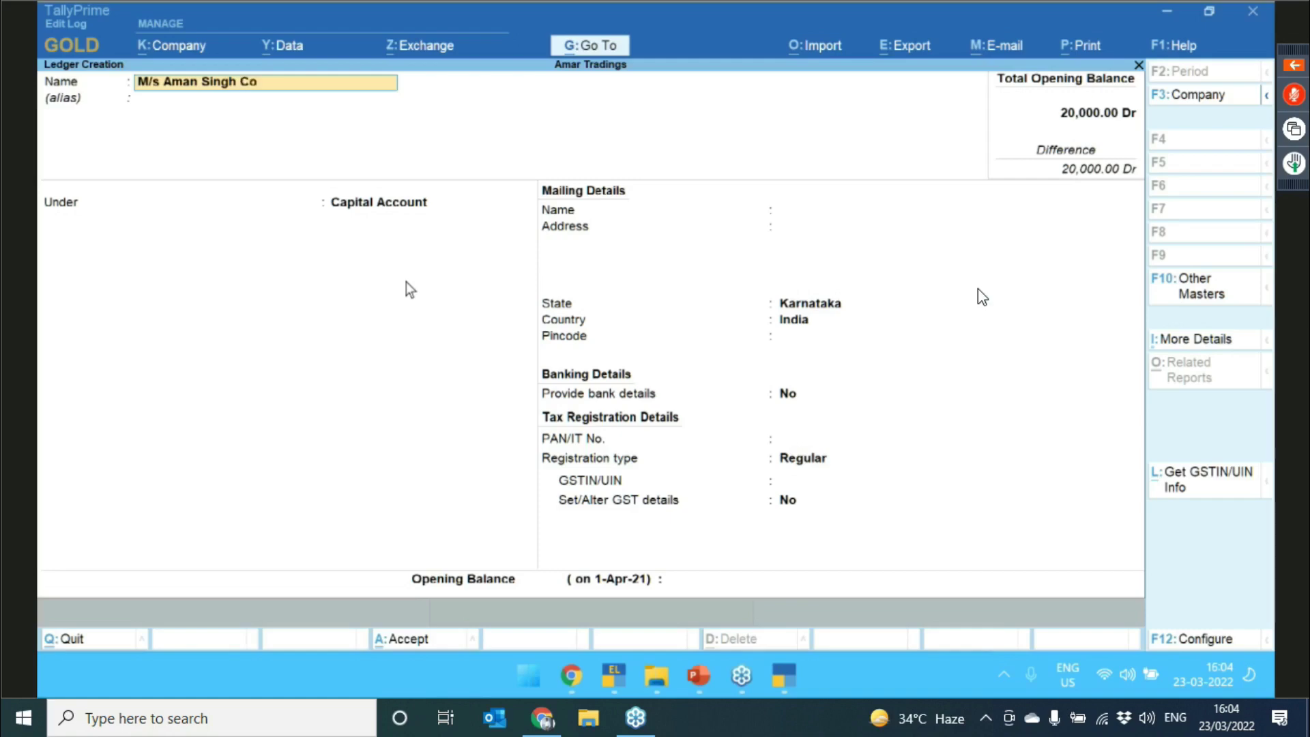
{"action": "type", "text": "."}
{"action": "key", "text": "Return"}
- Place the ledger under Sundry Creditors, save it with Ctrl+A, and return to a blank ledger form
{"action": "key", "text": "Return"}
{"action": "type", "text": "su"}
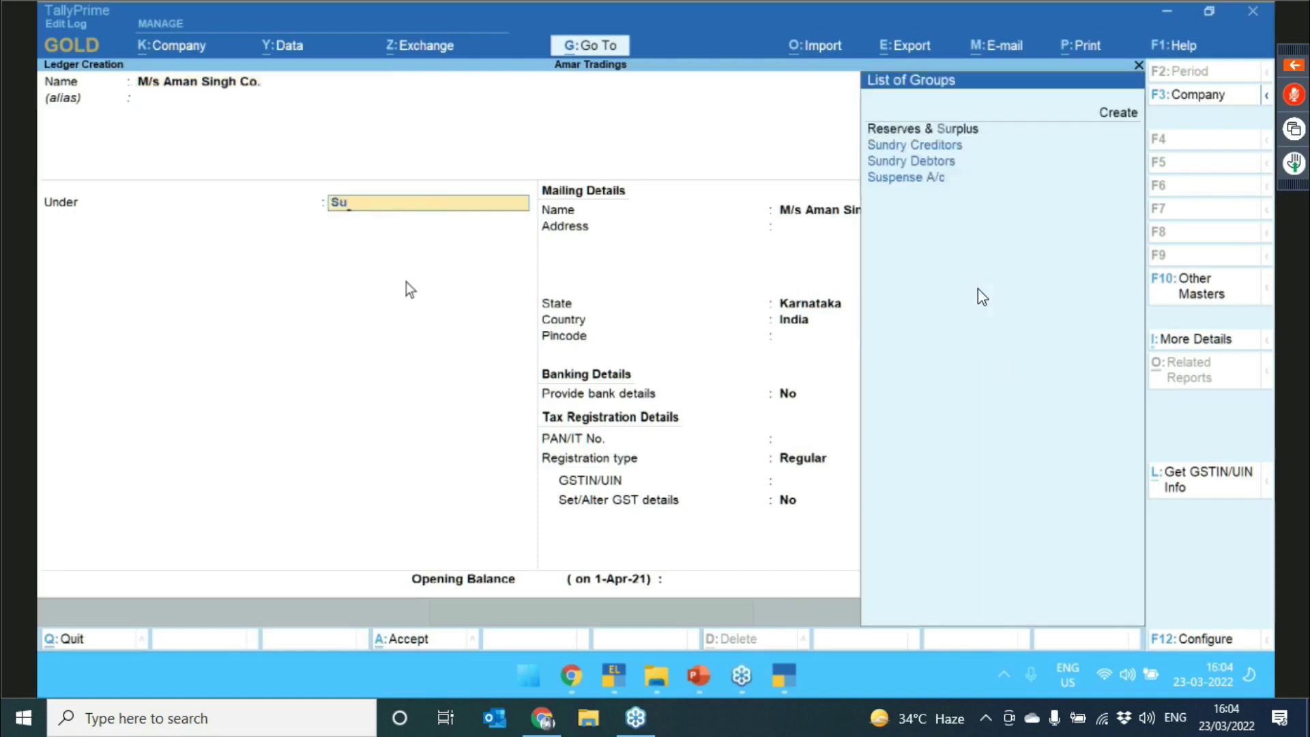
{"action": "key", "text": "Down"}
{"action": "key", "text": "Return"}
{"action": "key", "text": "Return"}
{"action": "key", "text": "Return"}
{"action": "key", "text": "Return"}
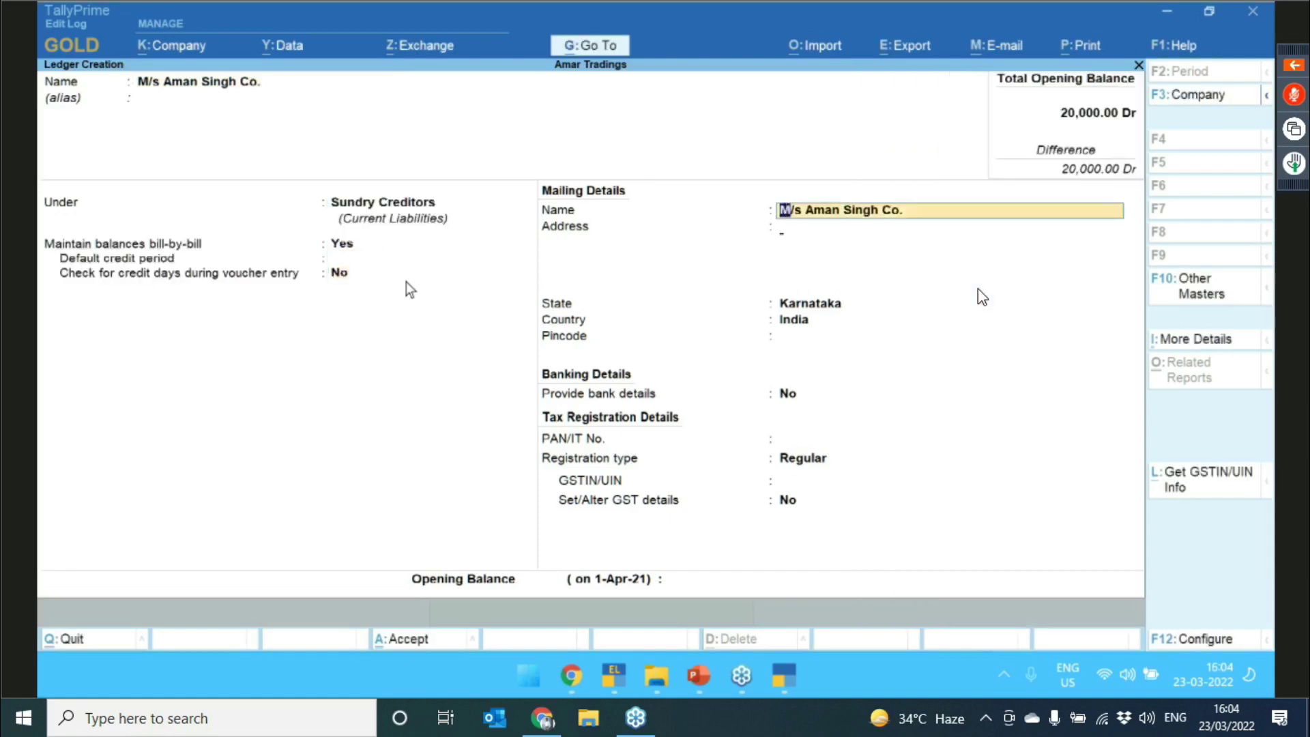
{"action": "key", "text": "Return"}
{"action": "key", "text": "Return"}
{"action": "key", "text": "ctrl"}
{"action": "key", "text": "ctrl+a"}
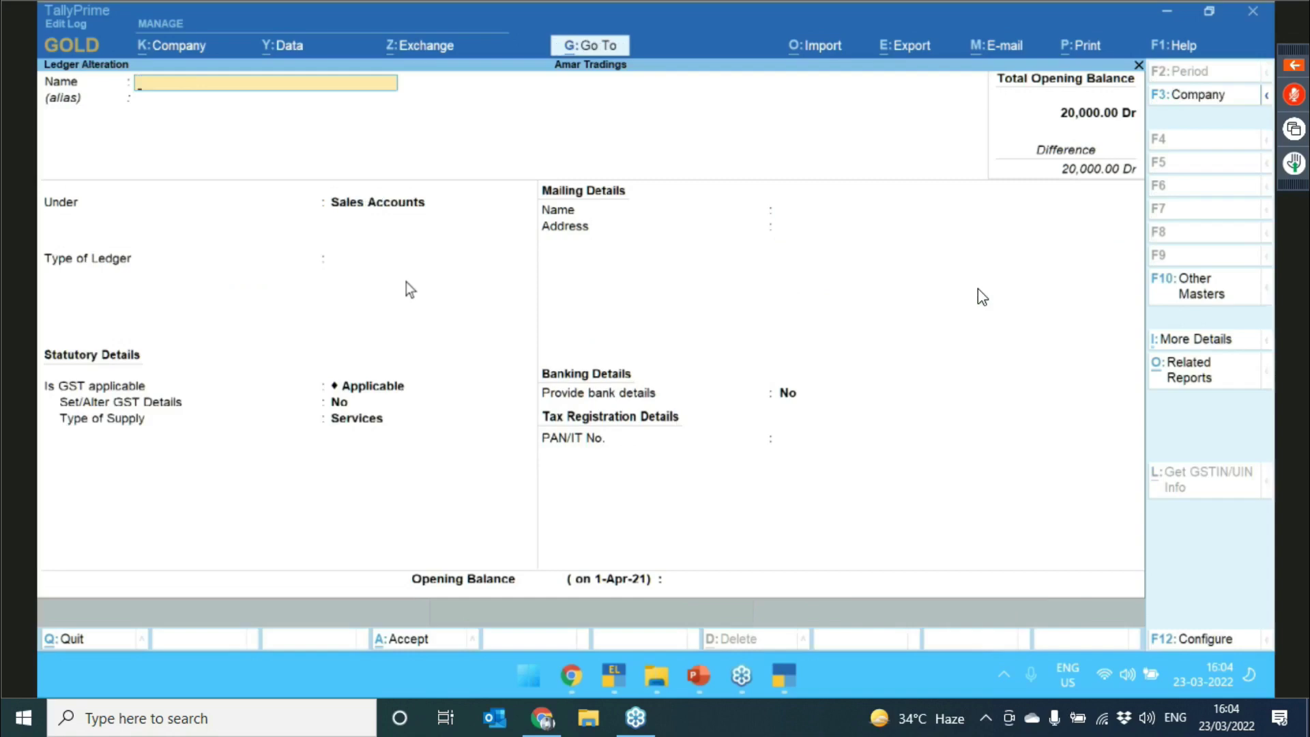
{"action": "key", "text": "Escape"}
{"action": "key", "text": "Return"}
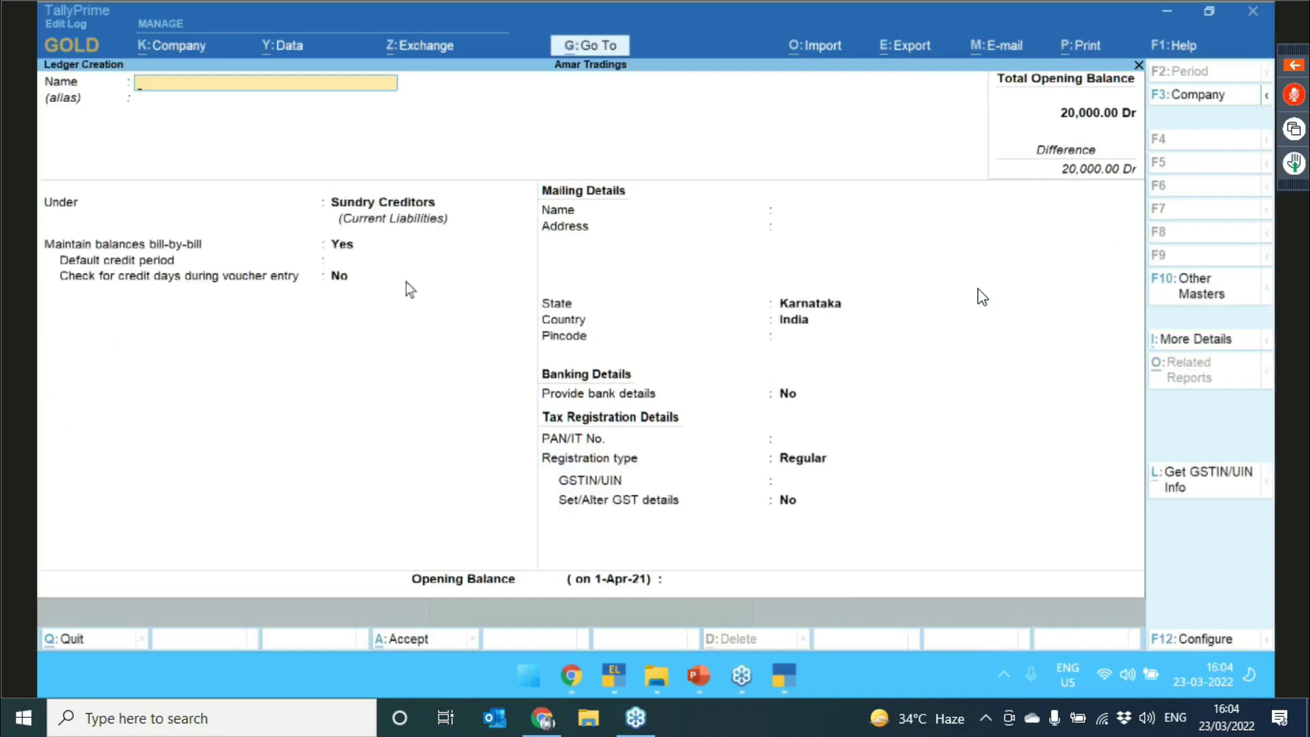
{"action": "key", "text": "Escape"}
{"action": "key", "text": "Return"}
- Open the new creditor ledger for alteration from Alter > Ledger
{"action": "key", "text": "Escape"}
{"action": "key", "text": "Return"}
{"action": "key", "text": "Escape"}
{"action": "key", "text": "Escape"}
{"action": "key", "text": "Return"}
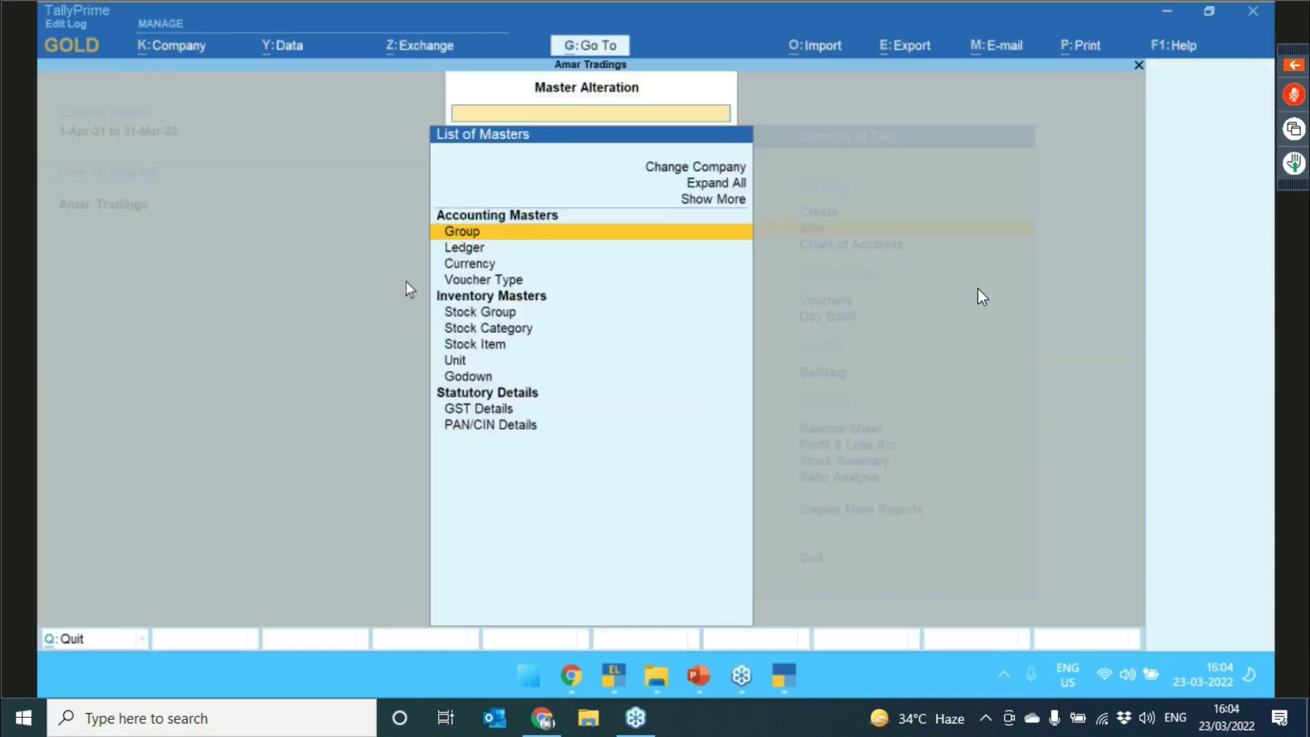
{"action": "key", "text": "Down"}
{"action": "key", "text": "Return"}
{"action": "key", "text": "Down"}
{"action": "key", "text": "Down"}
{"action": "key", "text": "Down"}
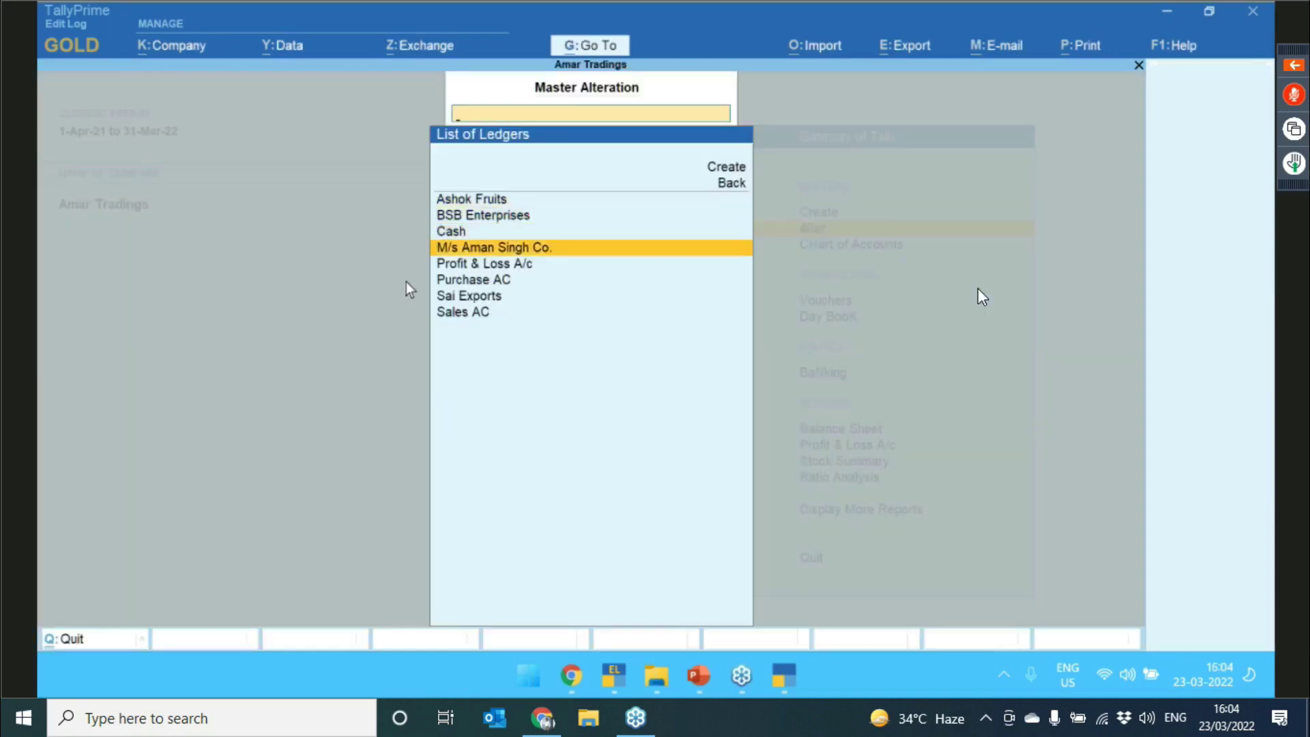
{"action": "key", "text": "Return"}
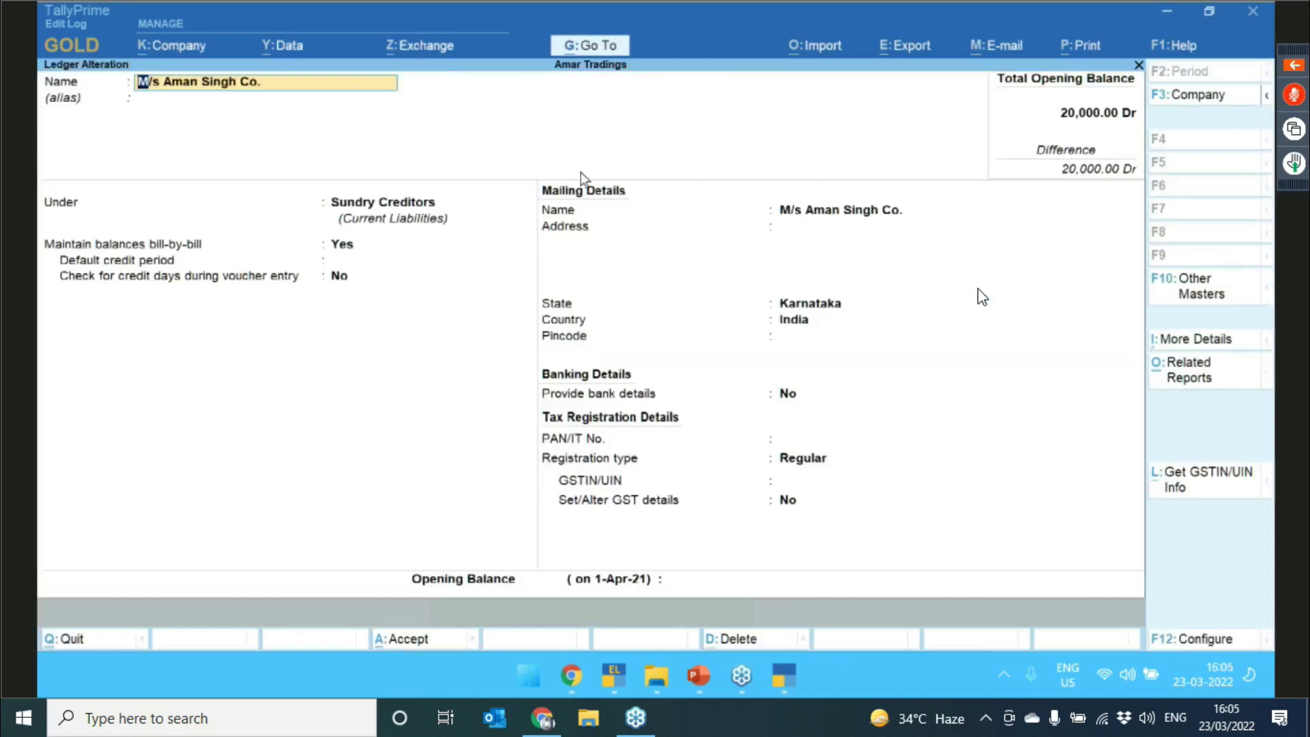
- Review the ledger's Edit Log details for version 1, Created
{"action": "left_click", "coordinate": [1250, 370]}
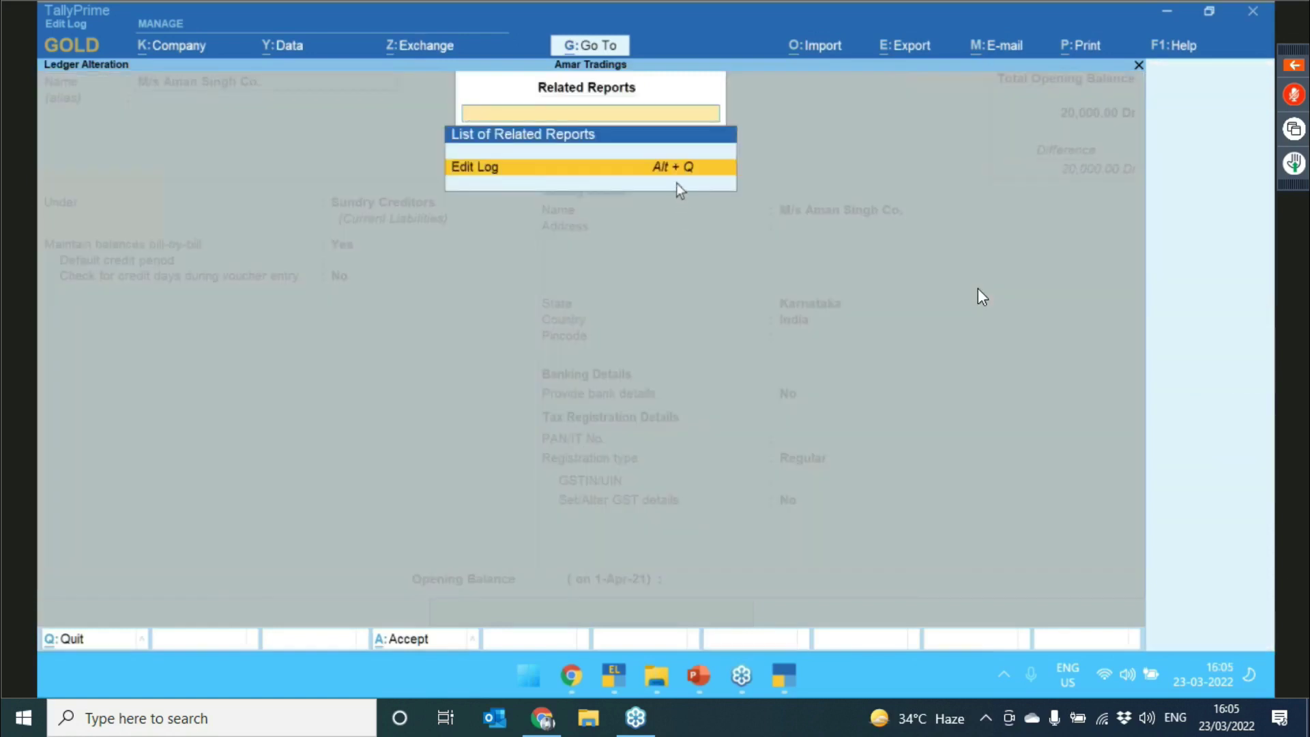
{"action": "key", "text": "Return"}
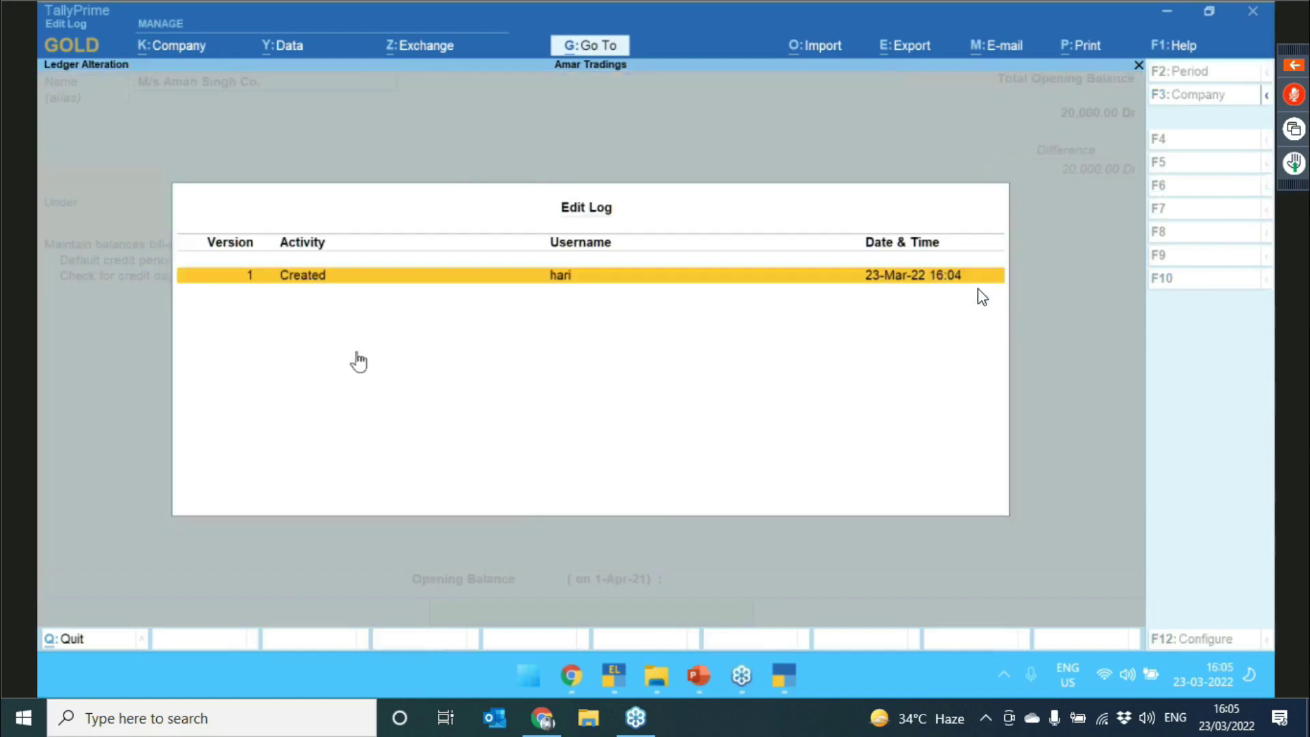
{"action": "key", "text": "Return"}
{"action": "key", "text": "Down"}
{"action": "key", "text": "Down"}
{"action": "key", "text": "Down"}
{"action": "key", "text": "Down"}
{"action": "key", "text": "Down"}
{"action": "key", "text": "Down"}
{"action": "key", "text": "Down"}
{"action": "key", "text": "Down"}
{"action": "key", "text": "Down"}
{"action": "key", "text": "Down"}
{"action": "key", "text": "Down"}
{"action": "key", "text": "Down"}
{"action": "key", "text": "Down"}
{"action": "key", "text": "Down"}
{"action": "key", "text": "Down"}
{"action": "key", "text": "Down"}
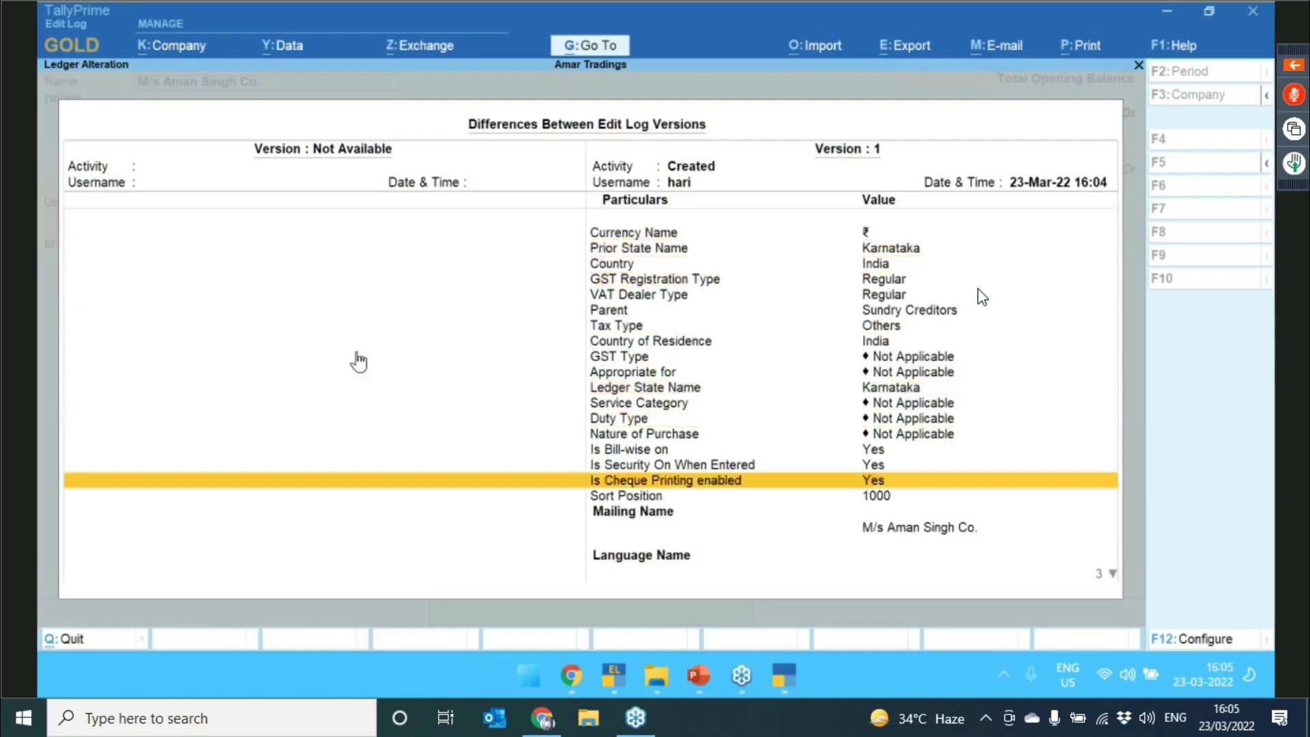
{"action": "key", "text": "Down"}
{"action": "key", "text": "Down"}
{"action": "key", "text": "Down"}
{"action": "key", "text": "Down"}
{"action": "key", "text": "Down"}
{"action": "key", "text": "Down"}
{"action": "key", "text": "Up"}
{"action": "key", "text": "Up"}
{"action": "key", "text": "Up"}
{"action": "key", "text": "Up"}
{"action": "key", "text": "Up"}
{"action": "key", "text": "Up"}
{"action": "key", "text": "Up"}
{"action": "key", "text": "Up"}
{"action": "key", "text": "Up"}
{"action": "key", "text": "Up"}
{"action": "key", "text": "Up"}
{"action": "key", "text": "Up"}
{"action": "key", "text": "Up"}
{"action": "key", "text": "Up"}
{"action": "key", "text": "Up"}
{"action": "key", "text": "Up"}
{"action": "key", "text": "Up"}
{"action": "key", "text": "Up"}
{"action": "key", "text": "Up"}
{"action": "key", "text": "Up"}
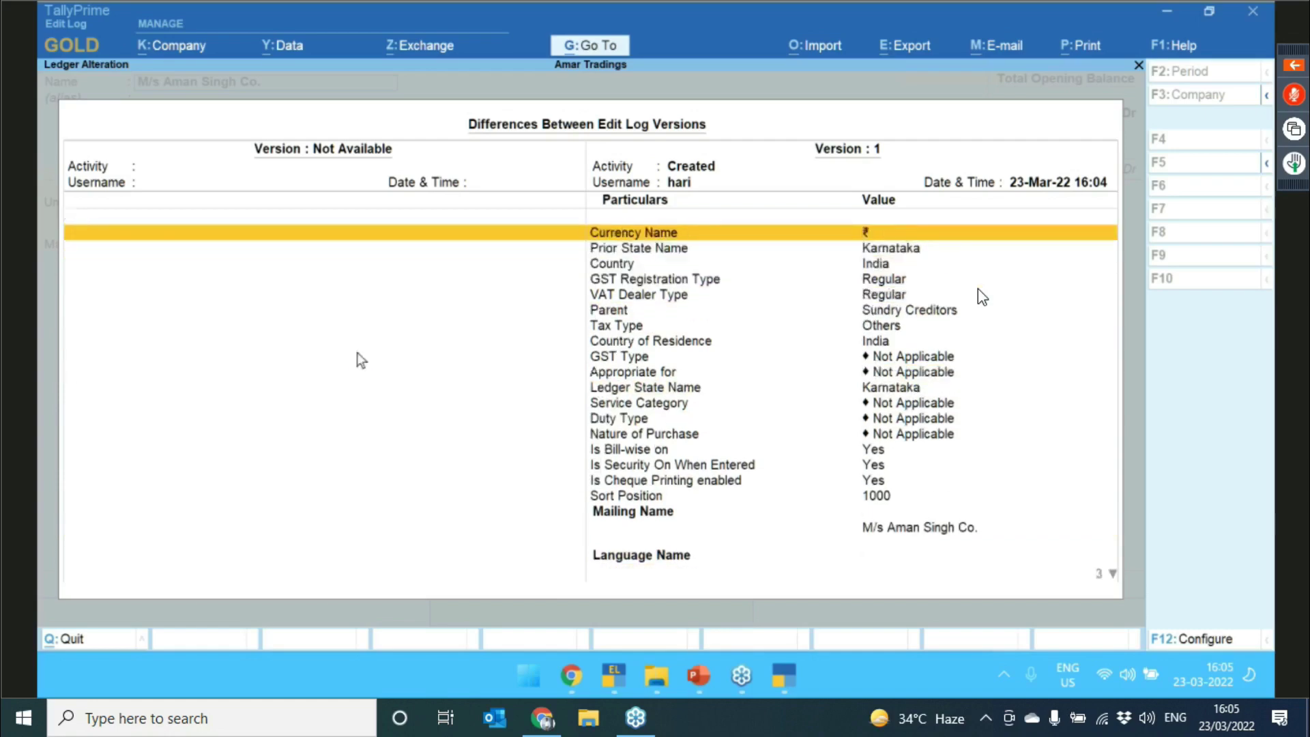
{"action": "key", "text": "Escape"}
{"action": "key", "text": "Escape"}
- Move the ledger under Sundry Debtors with a 90,000.00 Dr opening balance and save it
{"action": "key", "text": "Return"}
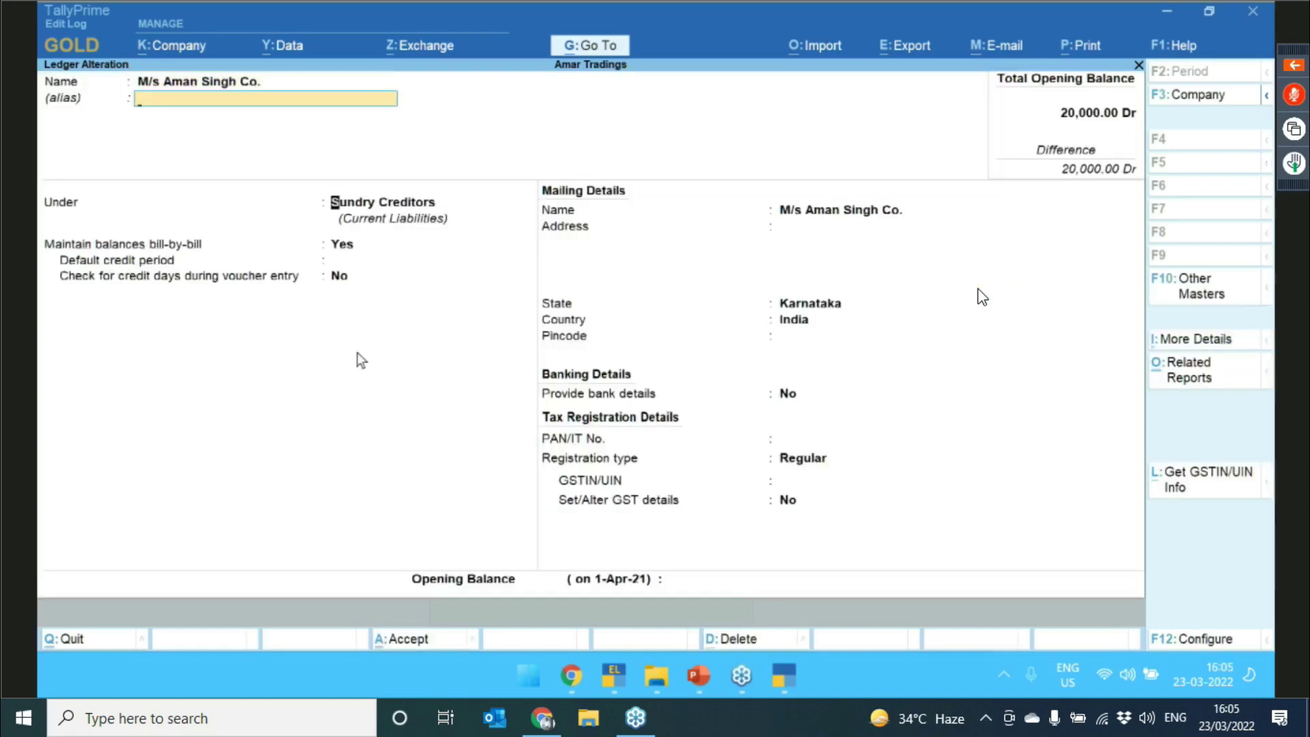
{"action": "key", "text": "Return"}
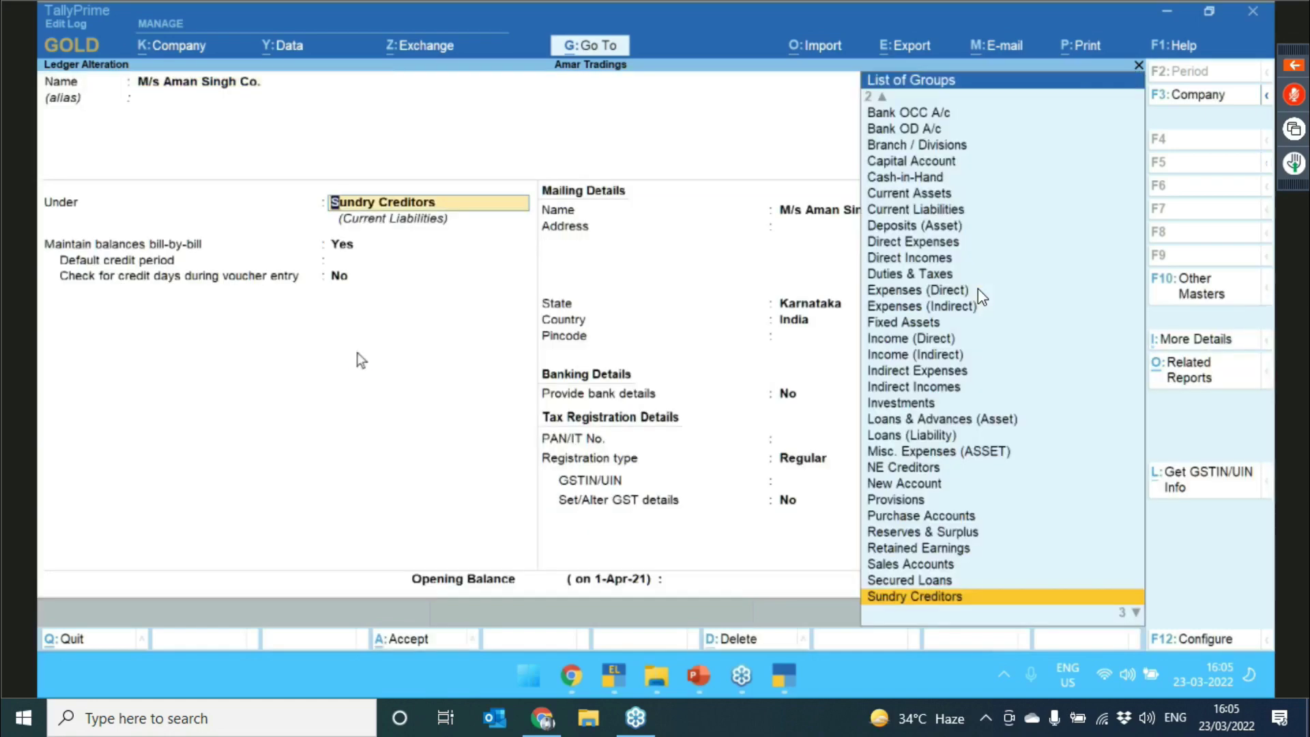
{"action": "type", "text": "Sun"}
{"action": "key", "text": "Down"}
{"action": "key", "text": "Return"}
{"action": "key", "text": "Return"}
{"action": "key", "text": "Return"}
{"action": "key", "text": "Return"}
{"action": "key", "text": "Return"}
{"action": "key", "text": "Return"}
{"action": "key", "text": "Return"}
{"action": "key", "text": "Return"}
{"action": "key", "text": "Return"}
{"action": "key", "text": "Return"}
{"action": "key", "text": "Return"}
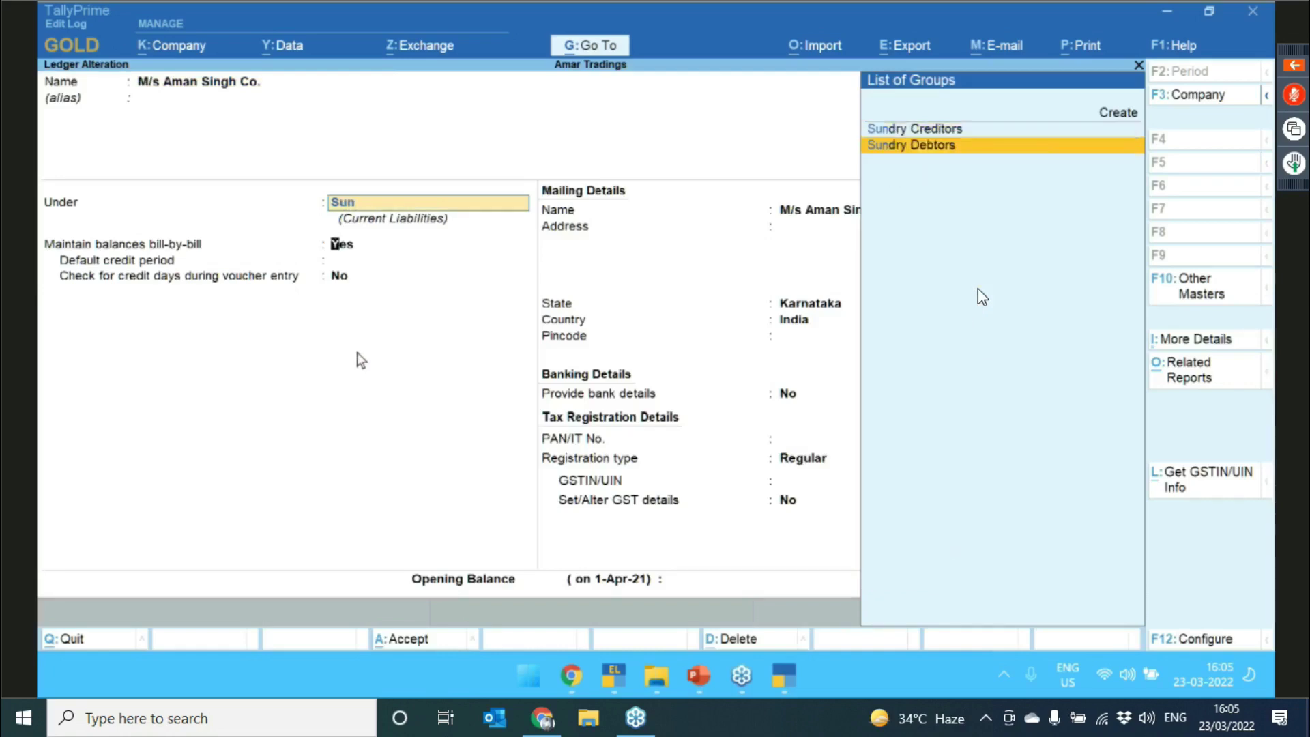
{"action": "key", "text": "Return"}
{"action": "key", "text": "Return"}
{"action": "key", "text": "Return"}
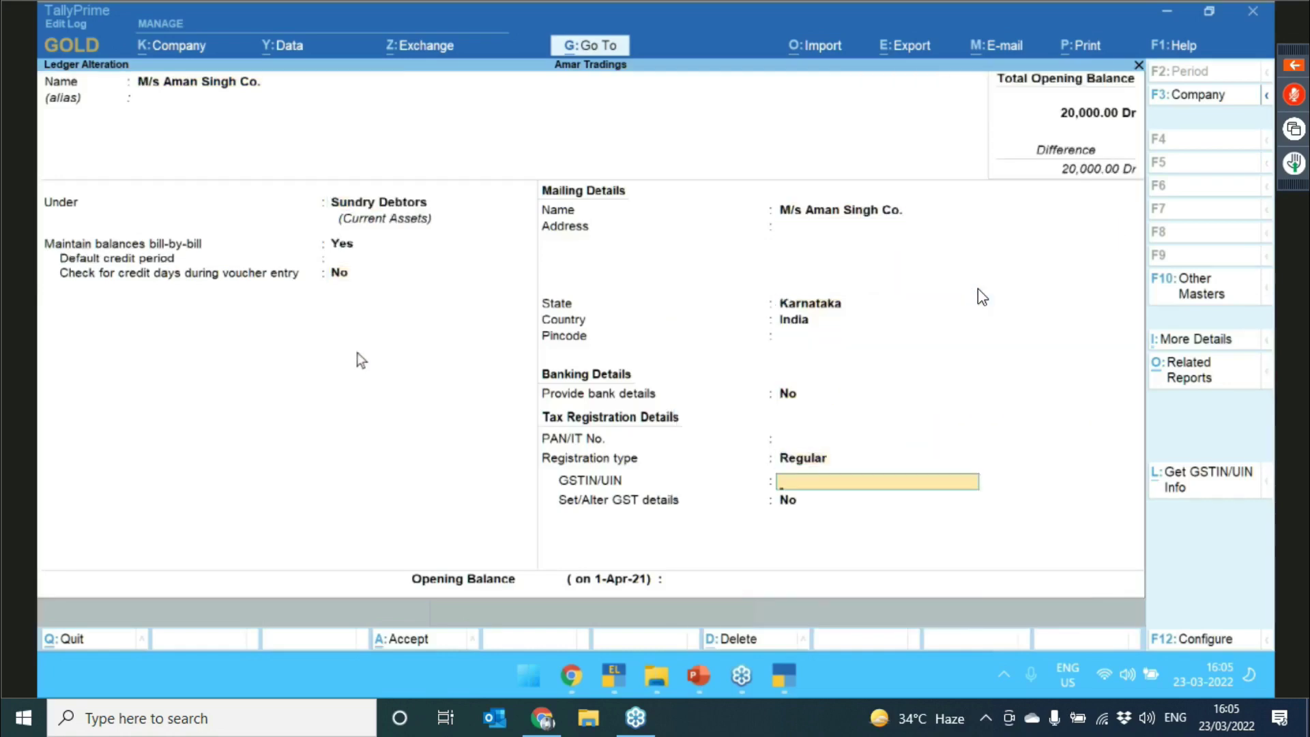
{"action": "type", "text": "90000"}
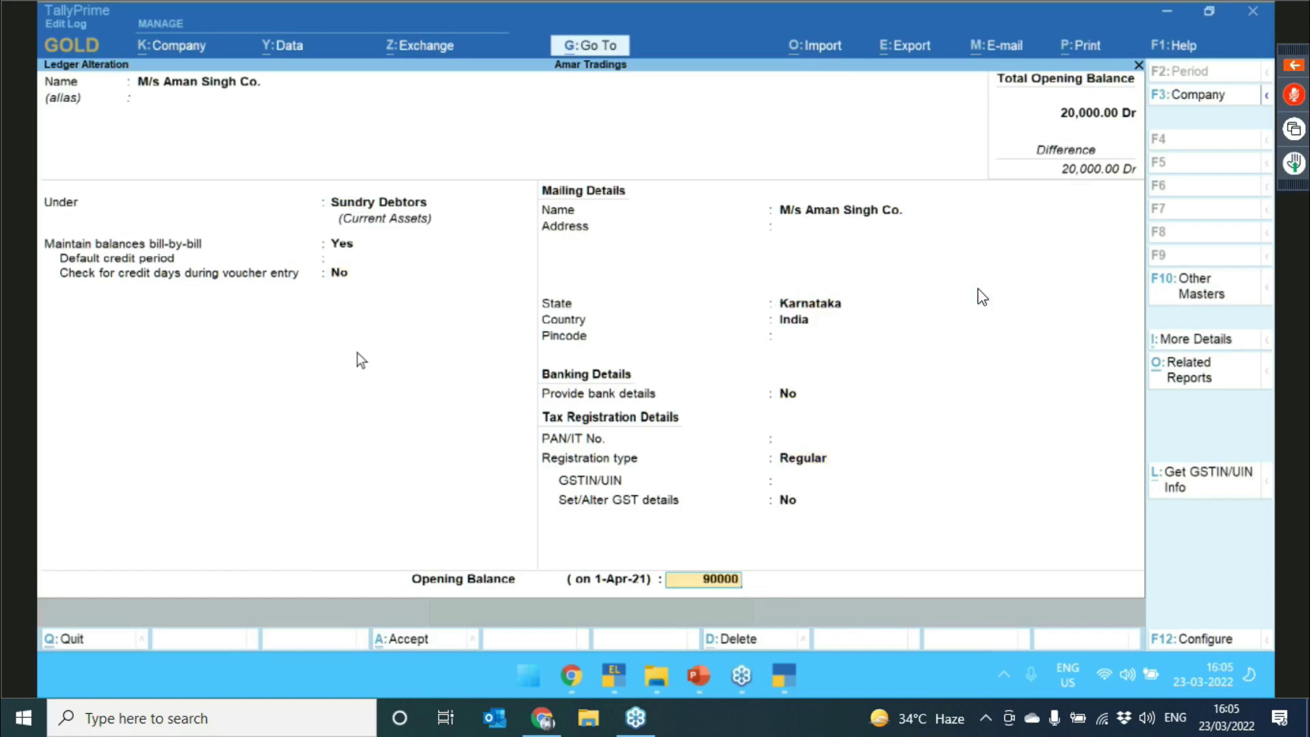
{"action": "key", "text": "Return"}
{"action": "key", "text": "Return"}
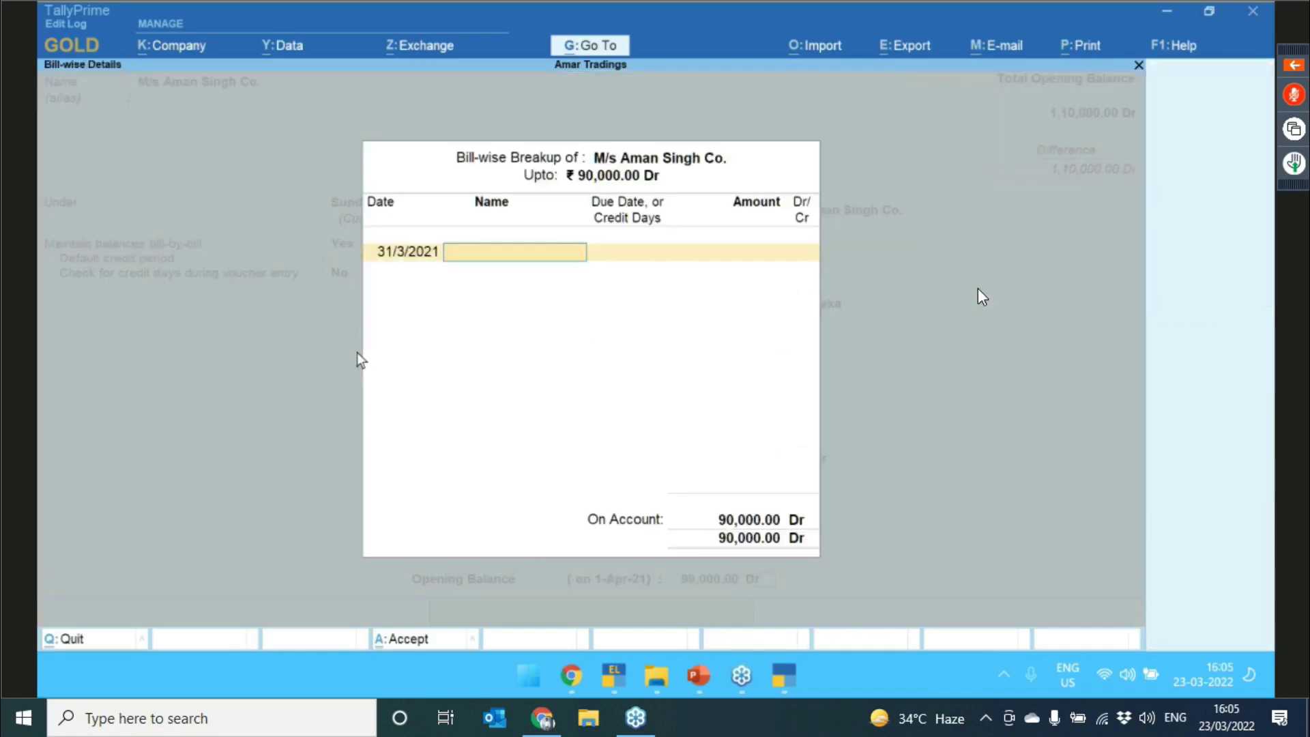
{"action": "key", "text": "Return"}
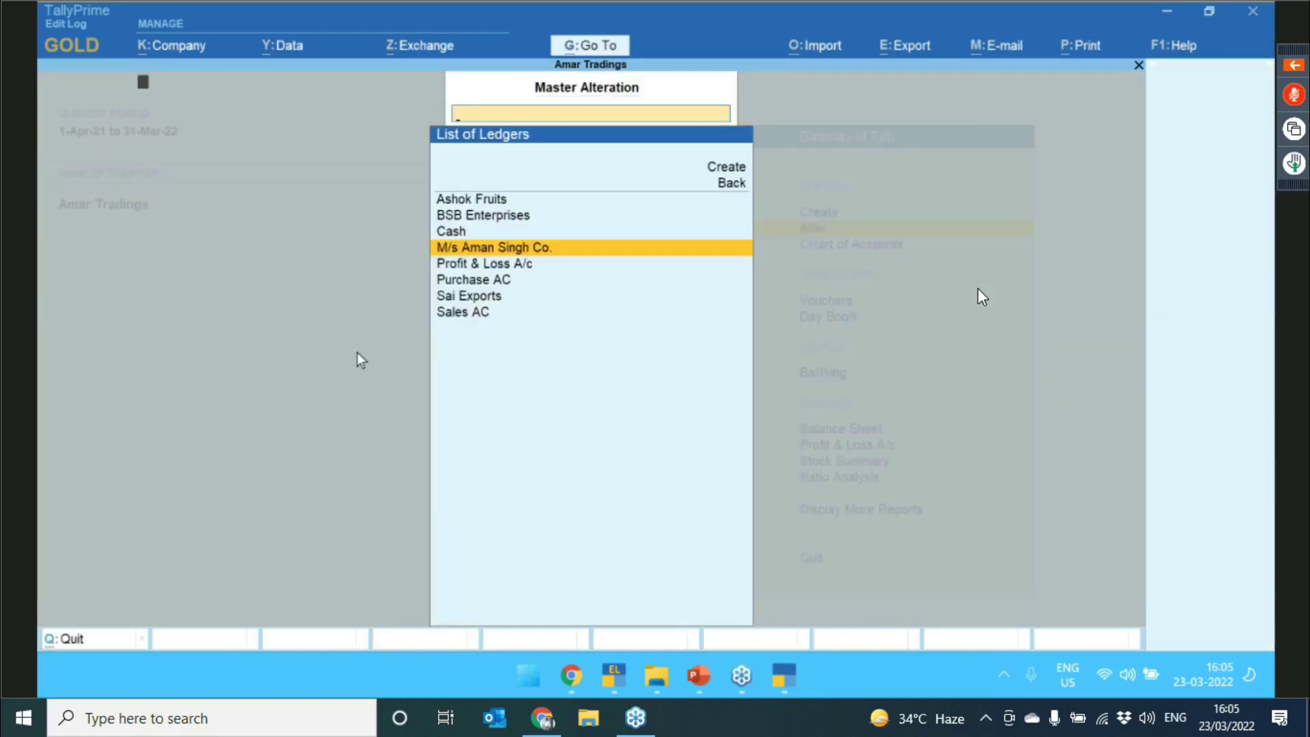
{"action": "key", "text": "Return"}
- Compare ledger versions 1 and 2 in the Edit Log, then return to the Gateway after viewing the Day Book
{"action": "key", "text": "ctrl+o"}
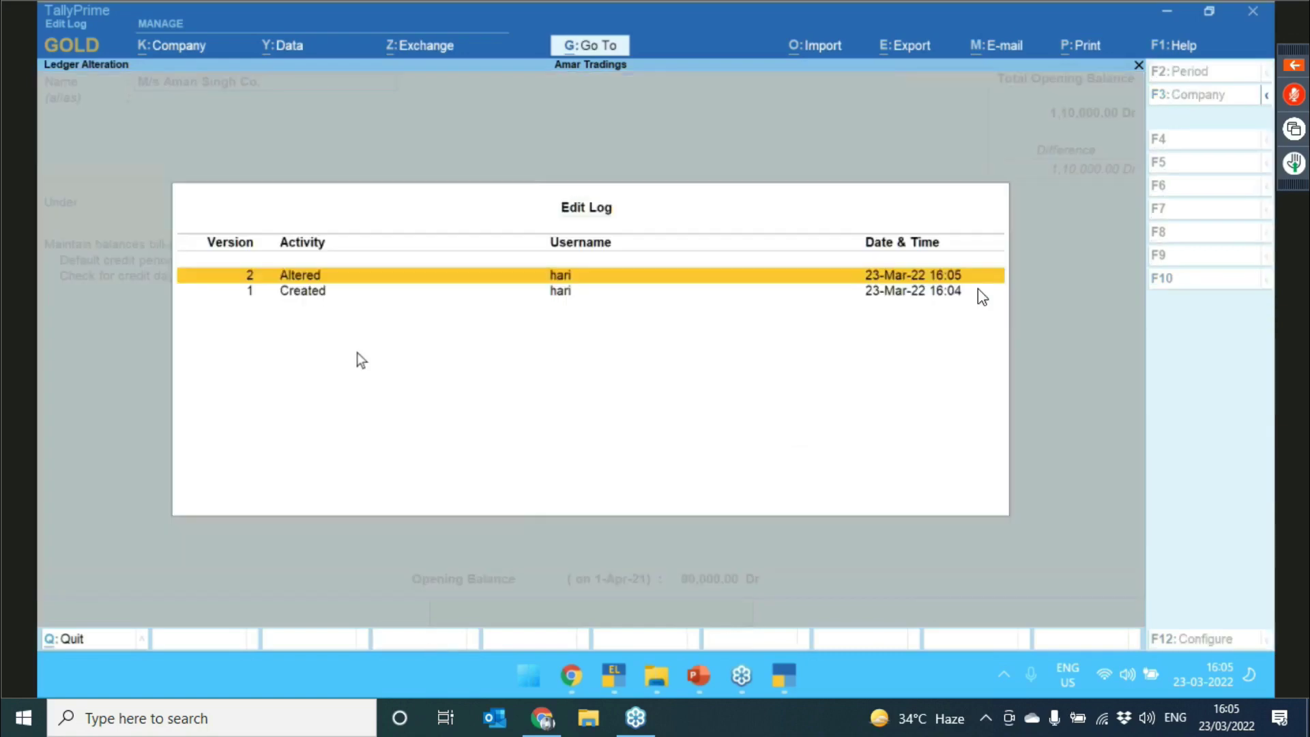
{"action": "key", "text": "Return"}
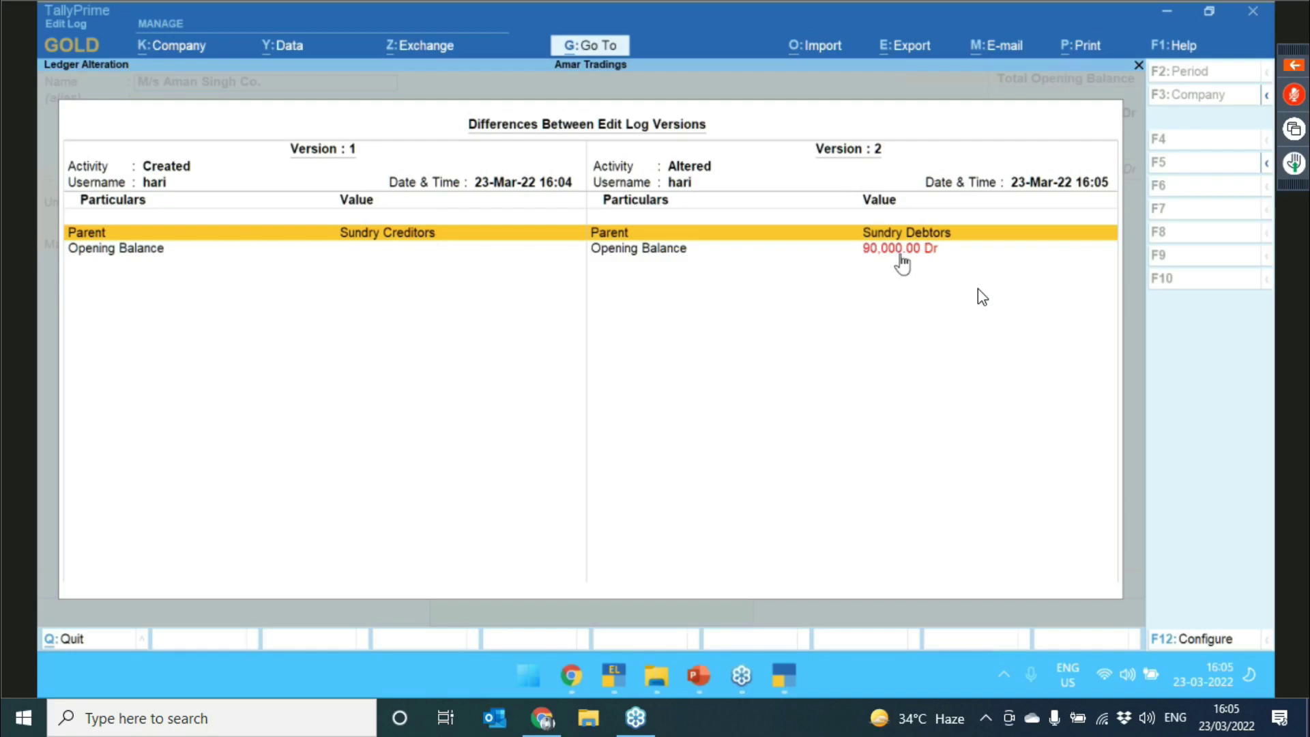
{"action": "key", "text": "Escape"}
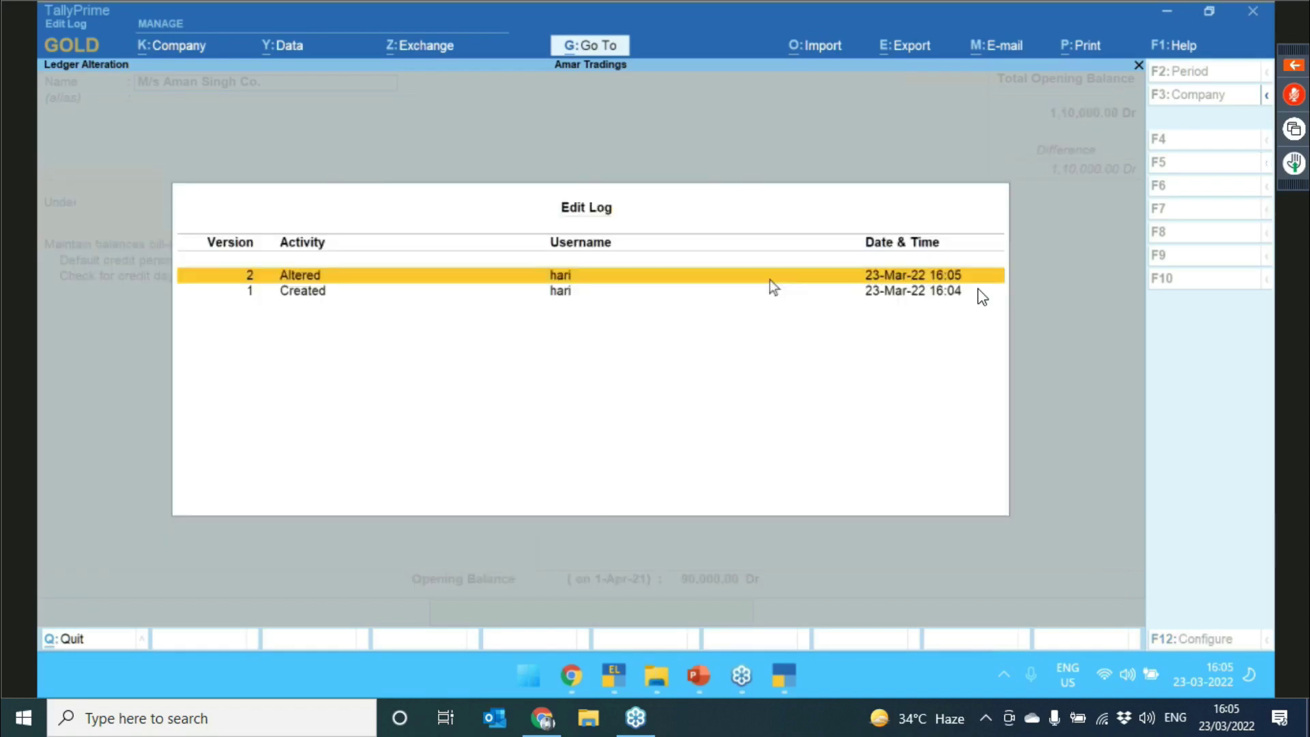
{"action": "key", "text": "Escape"}
{"action": "key", "text": "BackSpace"}
{"action": "key", "text": "Escape"}
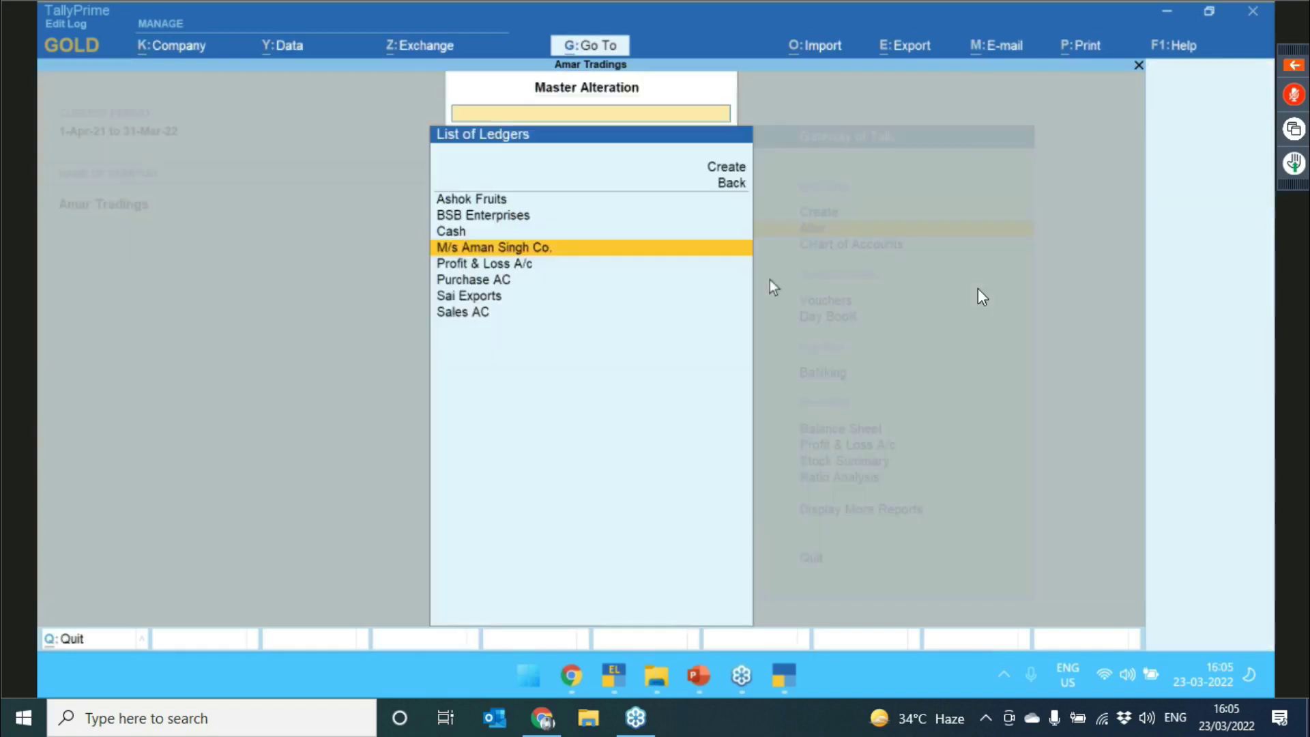
{"action": "key", "text": "Escape"}
{"action": "key", "text": "Escape"}
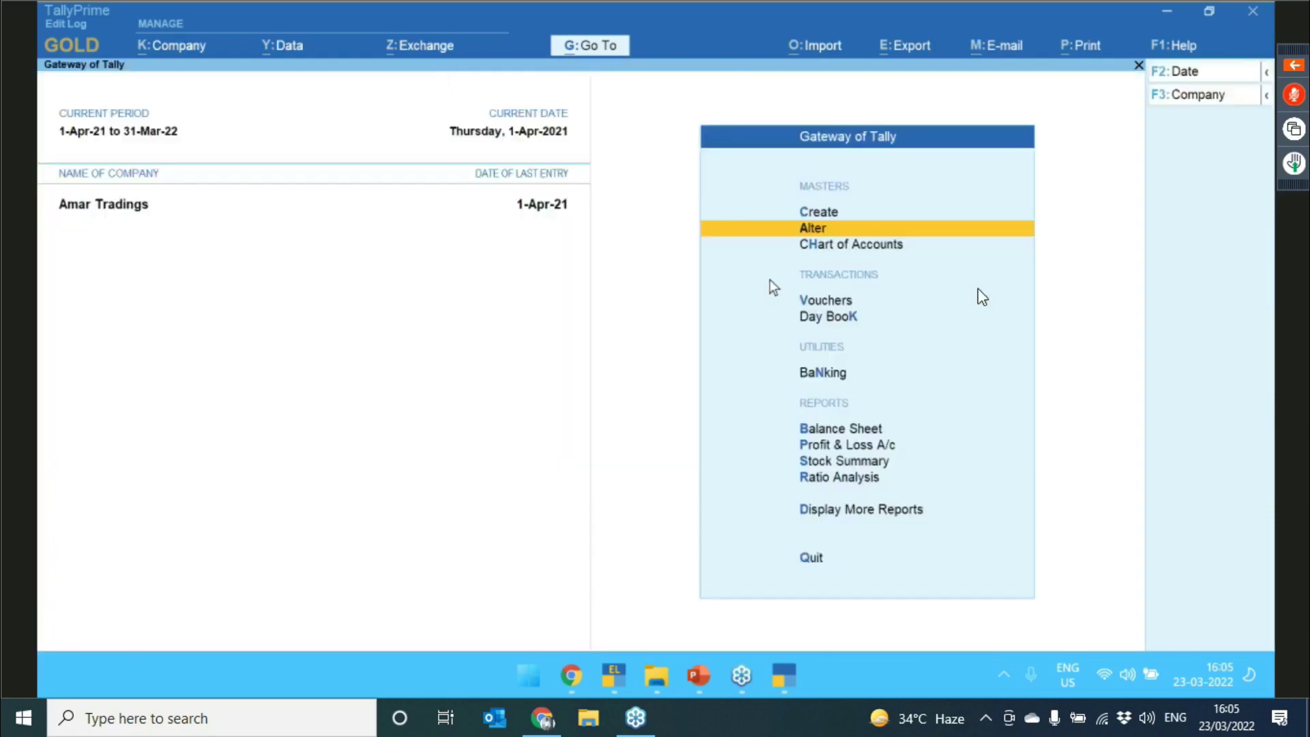
{"action": "key", "text": "d"}
{"action": "key", "text": "d"}
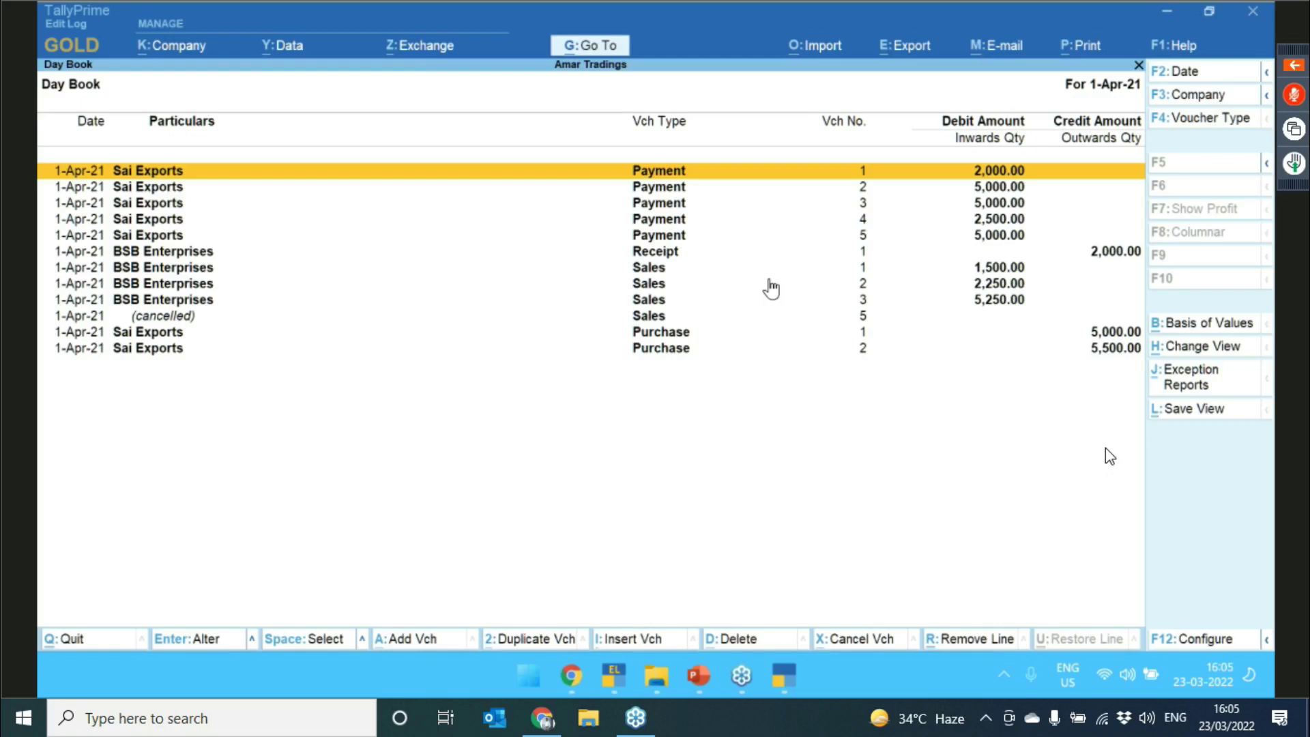
{"action": "key", "text": "Escape"}
{"action": "key", "text": "Escape"}
{"action": "key", "text": "Escape"}
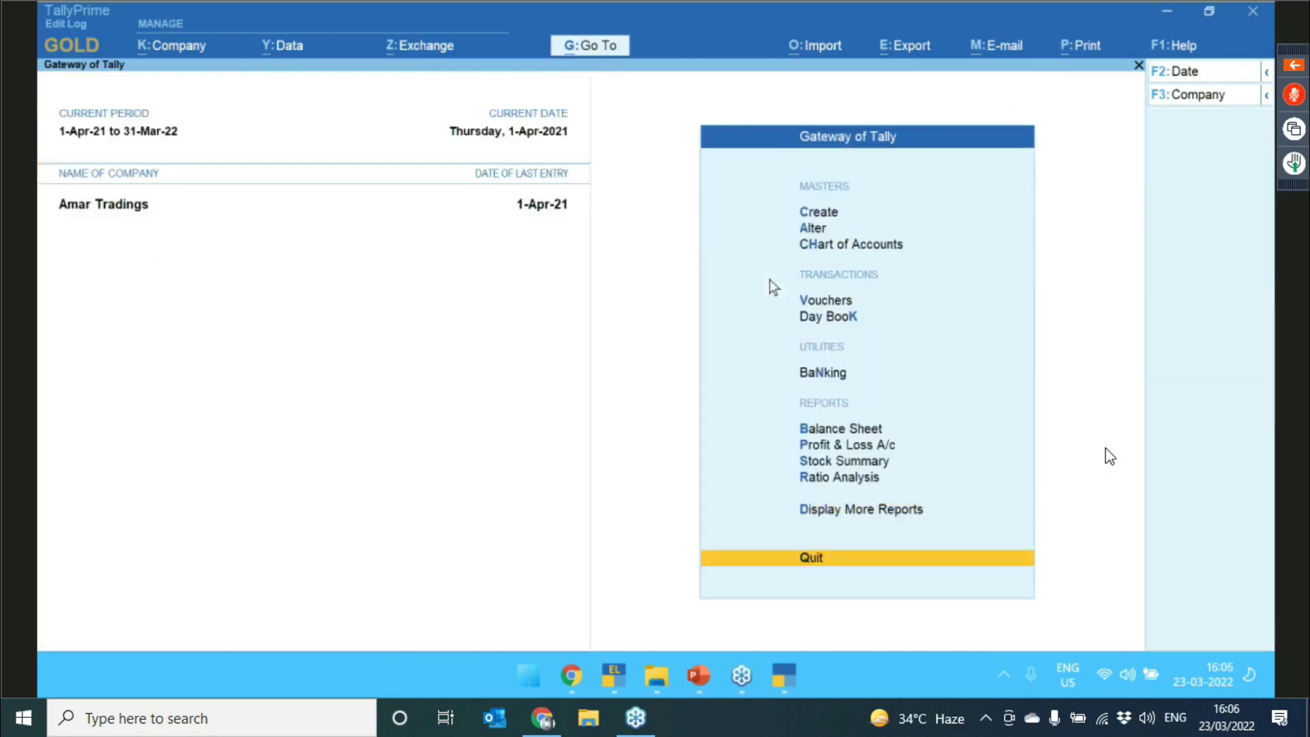
{"action": "key", "text": "Up"}
{"action": "key", "text": "Up"}
{"action": "key", "text": "Up"}
{"action": "key", "text": "Up"}
{"action": "key", "text": "Up"}
{"action": "key", "text": "Up"}
{"action": "key", "text": "Up"}
{"action": "key", "text": "Up"}
{"action": "key", "text": "Up"}
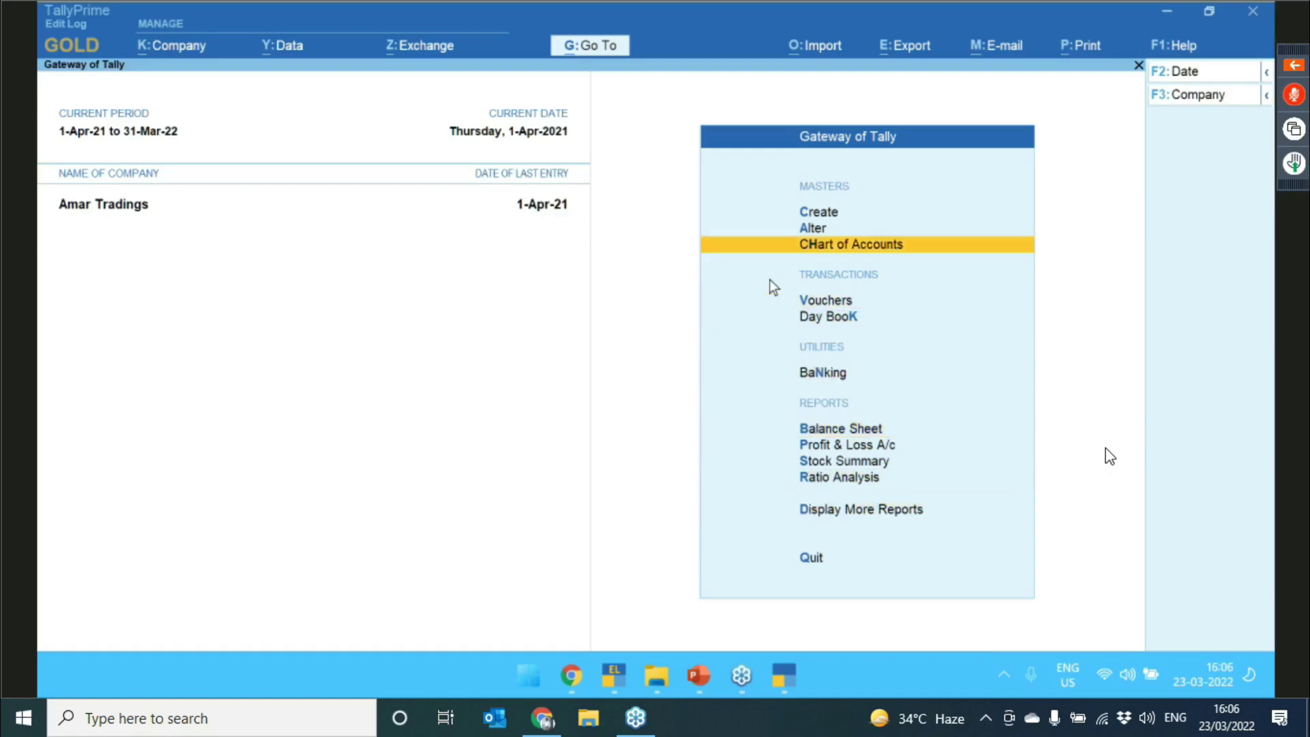
- In Chart of Accounts > Ledgers, set Basis of Values to Altered Ledgers with Include Deleted Ledgers Yes
{"action": "key", "text": "Return"}
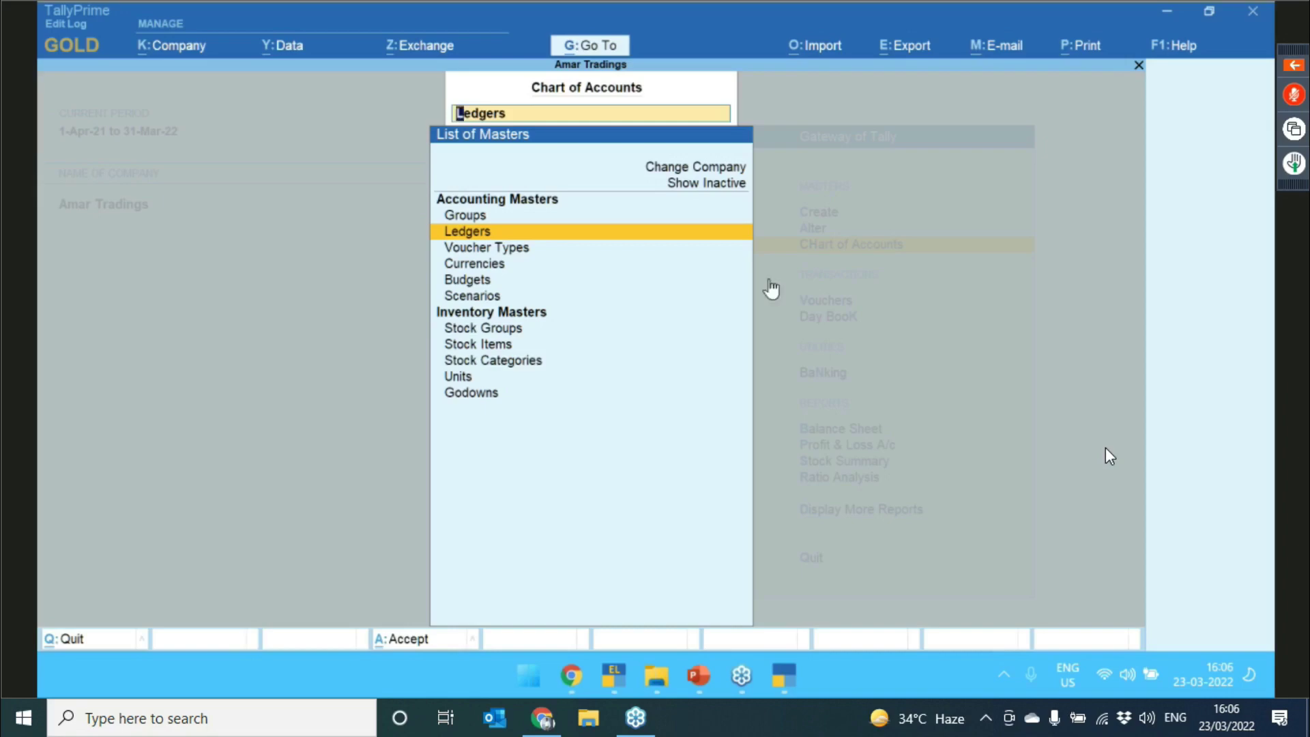
{"action": "key", "text": "Return"}
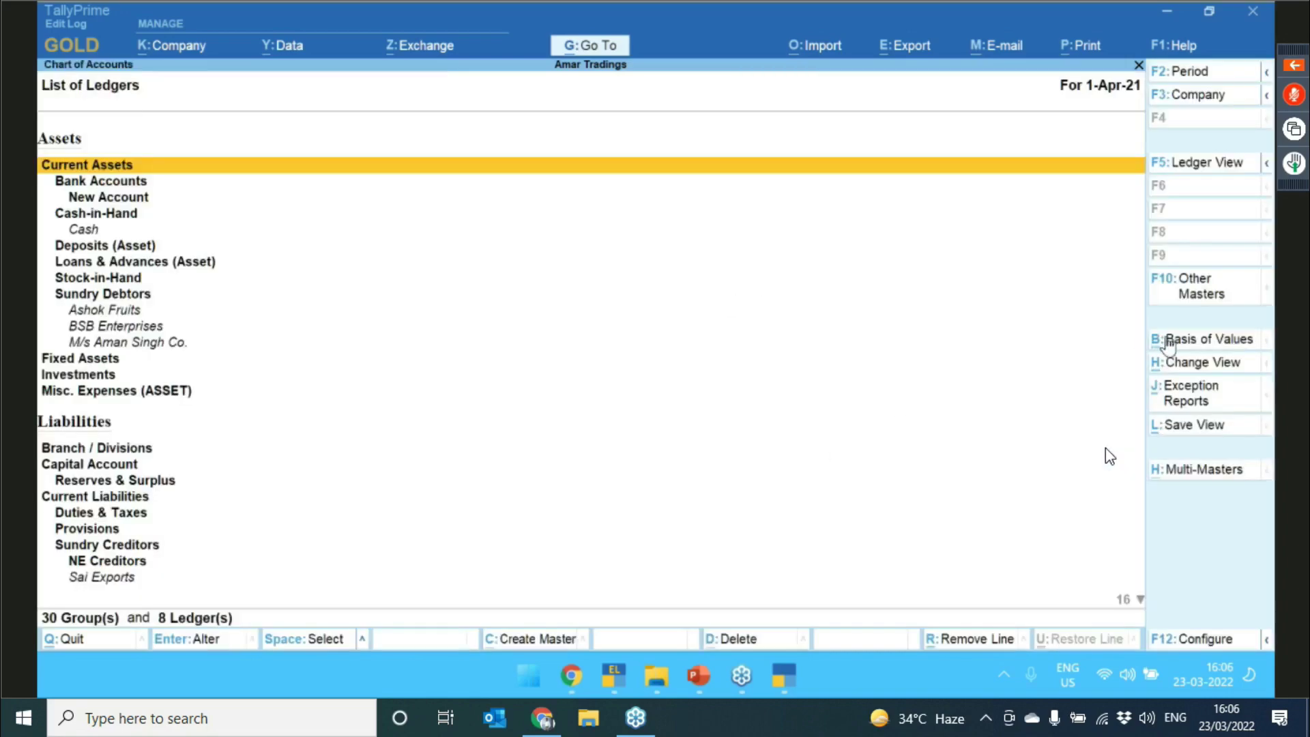
{"action": "left_click", "coordinate": [1168, 341]}
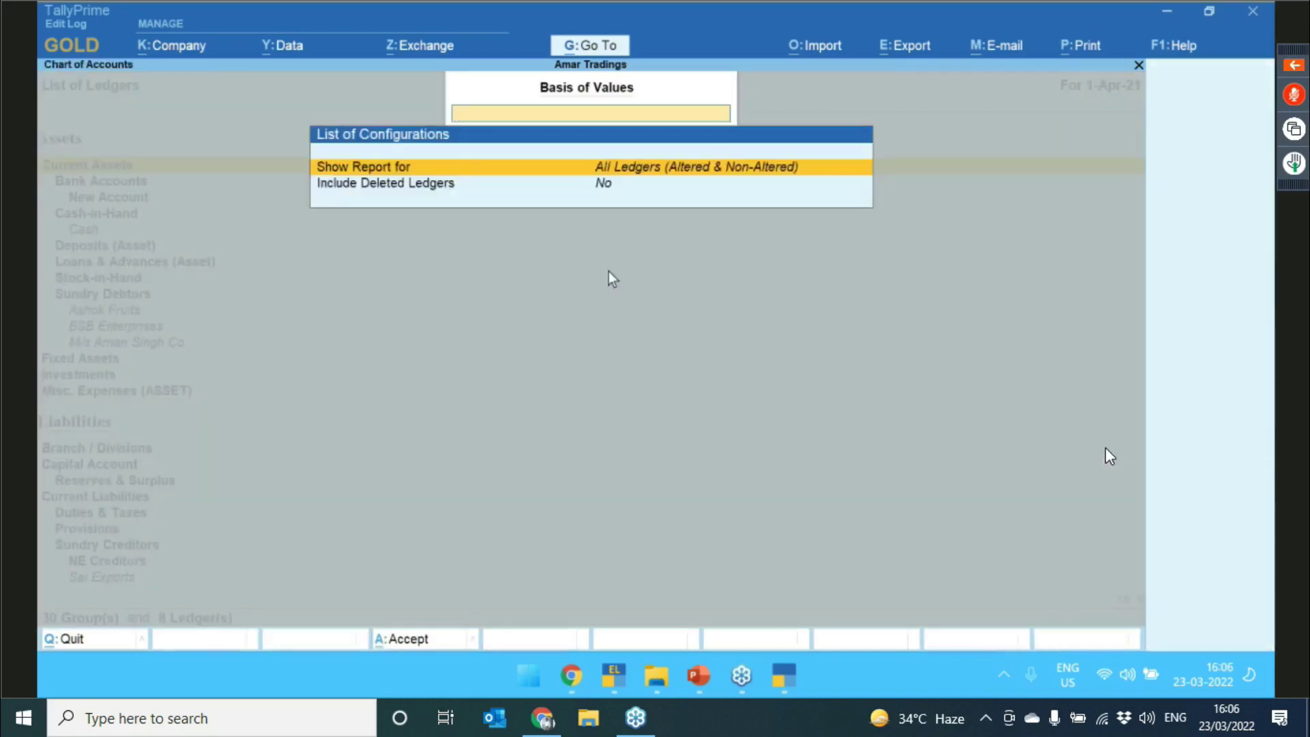
{"action": "key", "text": "Return"}
{"action": "key", "text": "Down"}
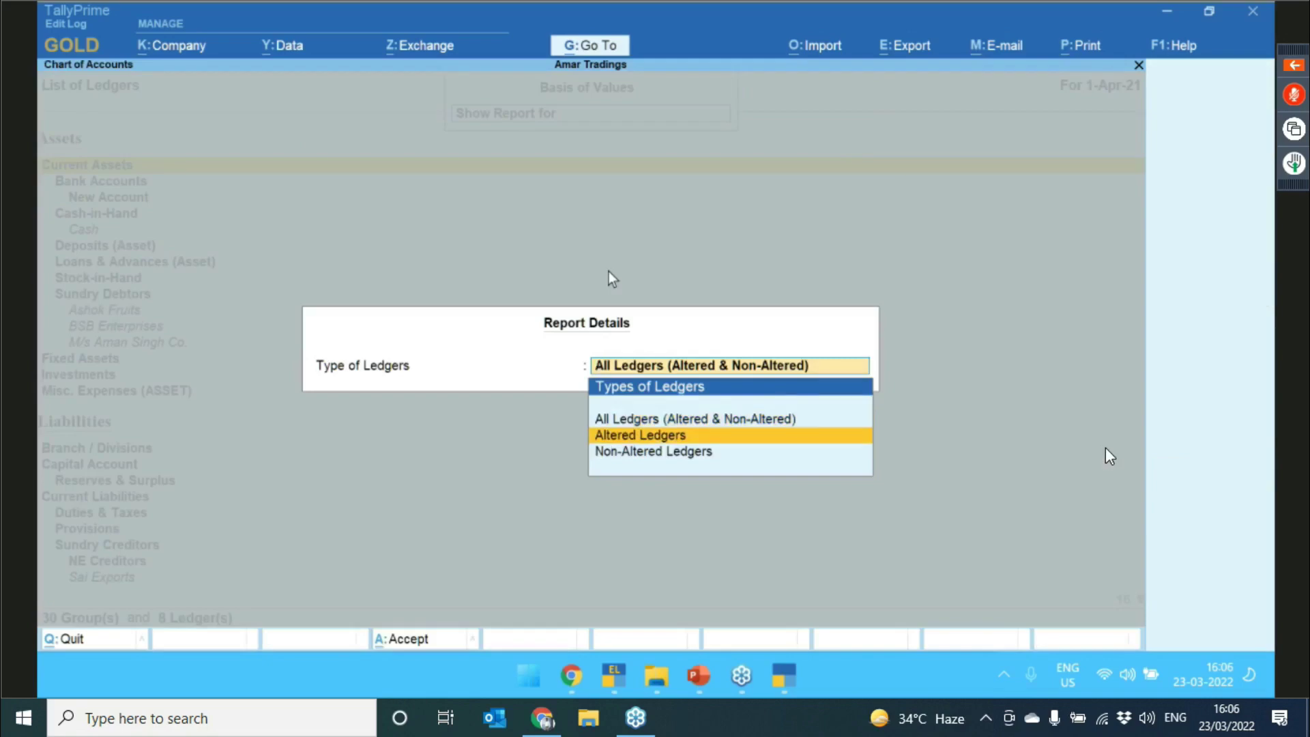
{"action": "key", "text": "Return"}
{"action": "key", "text": "Down"}
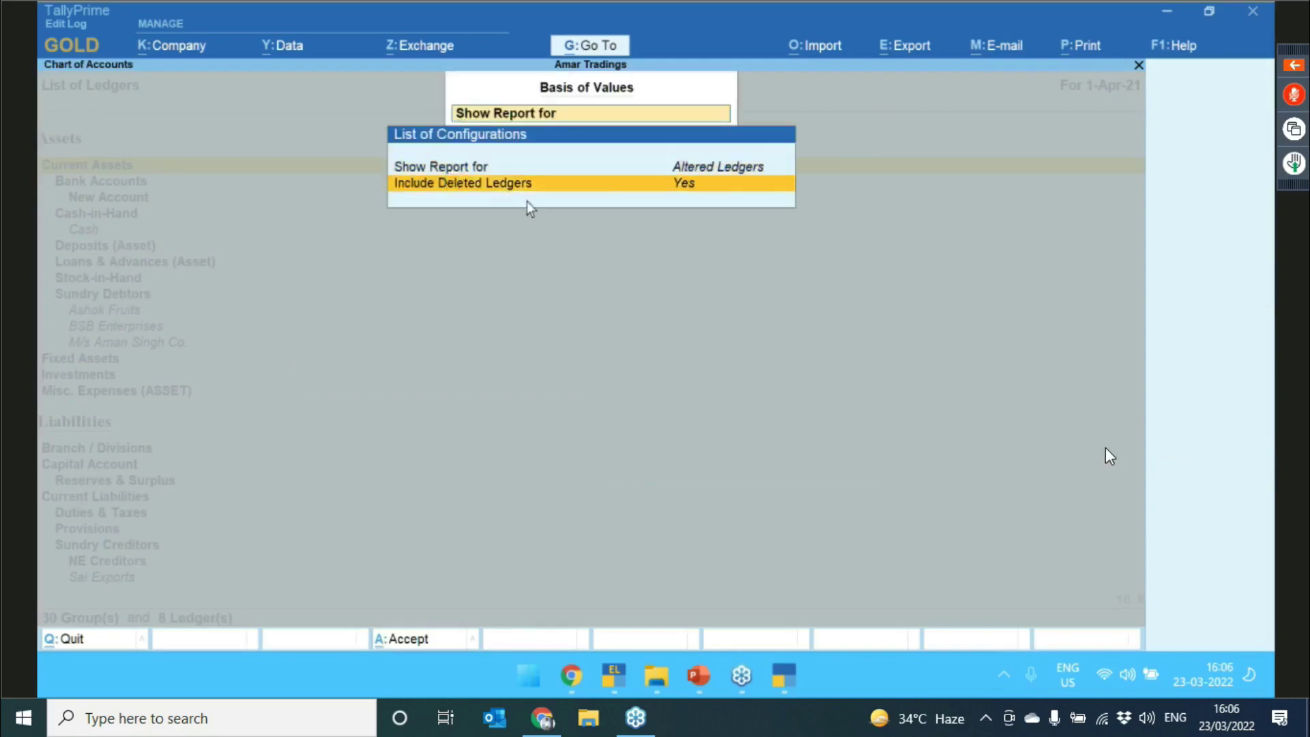
{"action": "key", "text": "Up"}
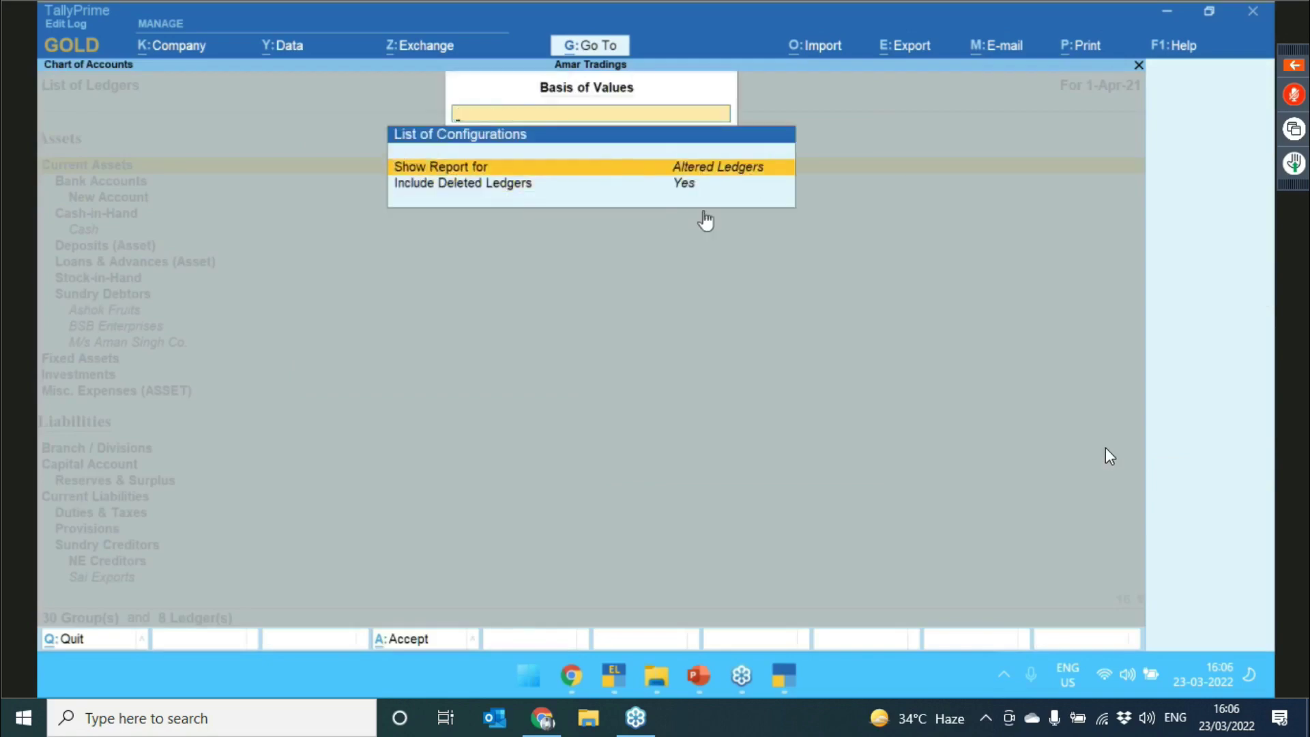
{"action": "key", "text": "ctrl+a"}
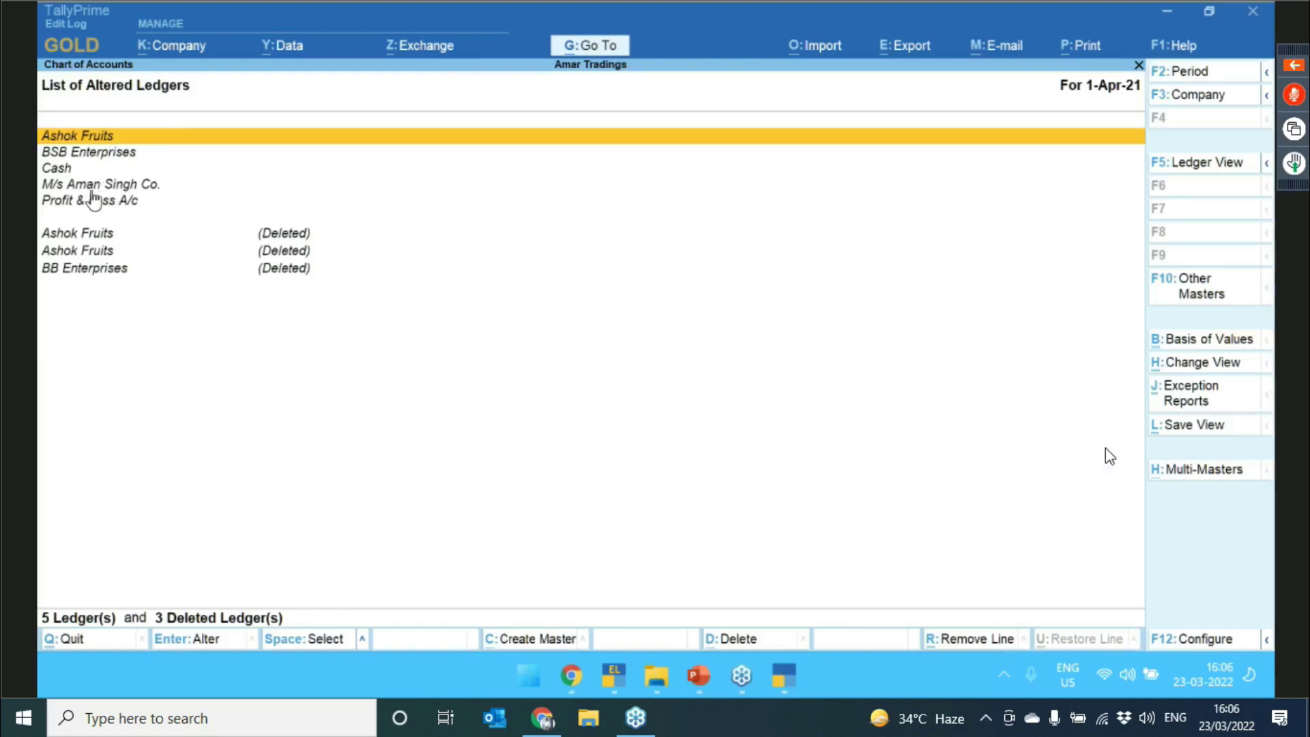
- View the Ashok Fruits ledger's edit log, then quit back to the altered ledgers list
{"action": "key", "text": "Return"}
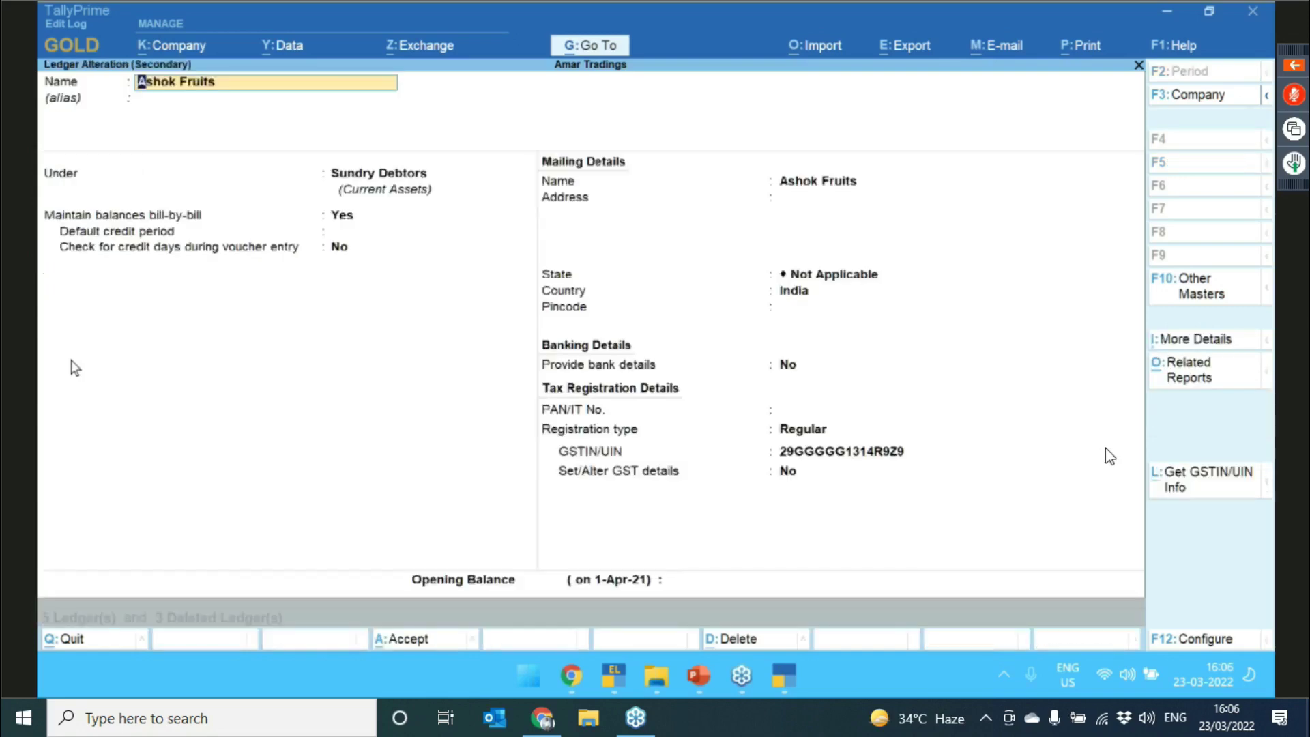
{"action": "key", "text": "ctrl+o"}
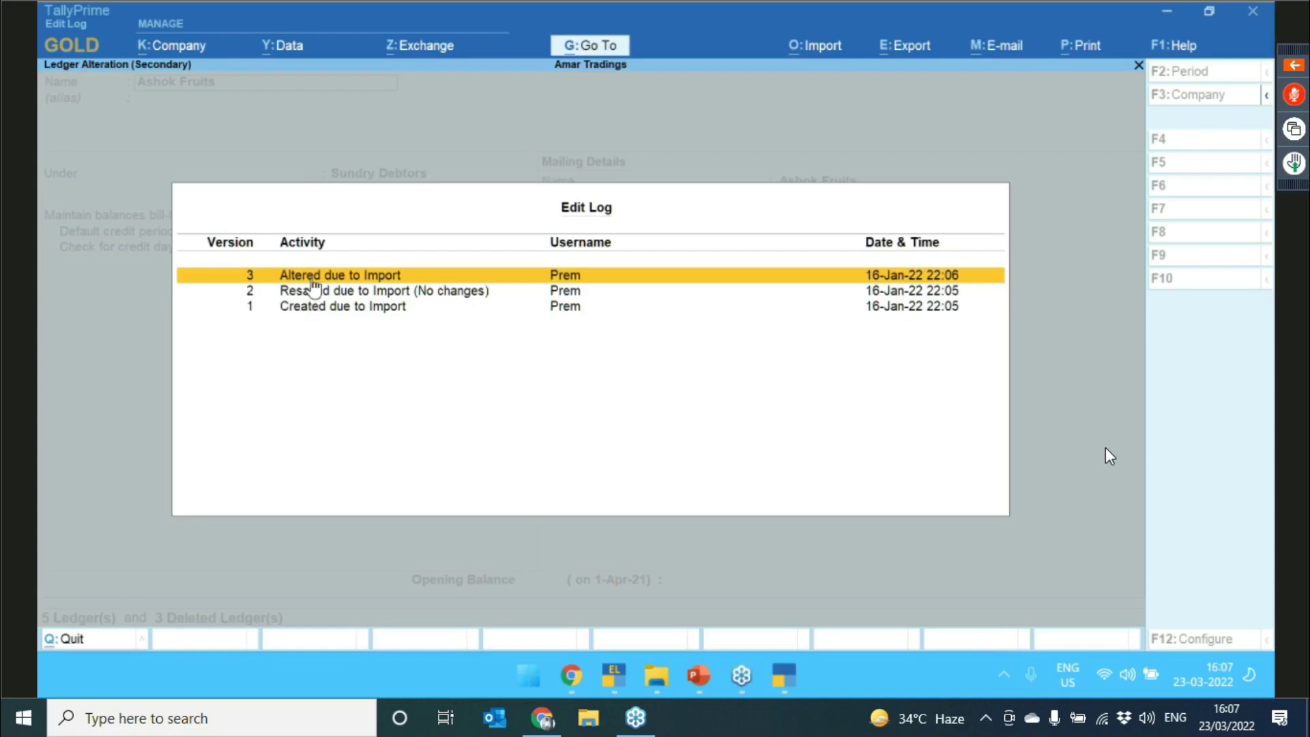
{"action": "key", "text": "Escape"}
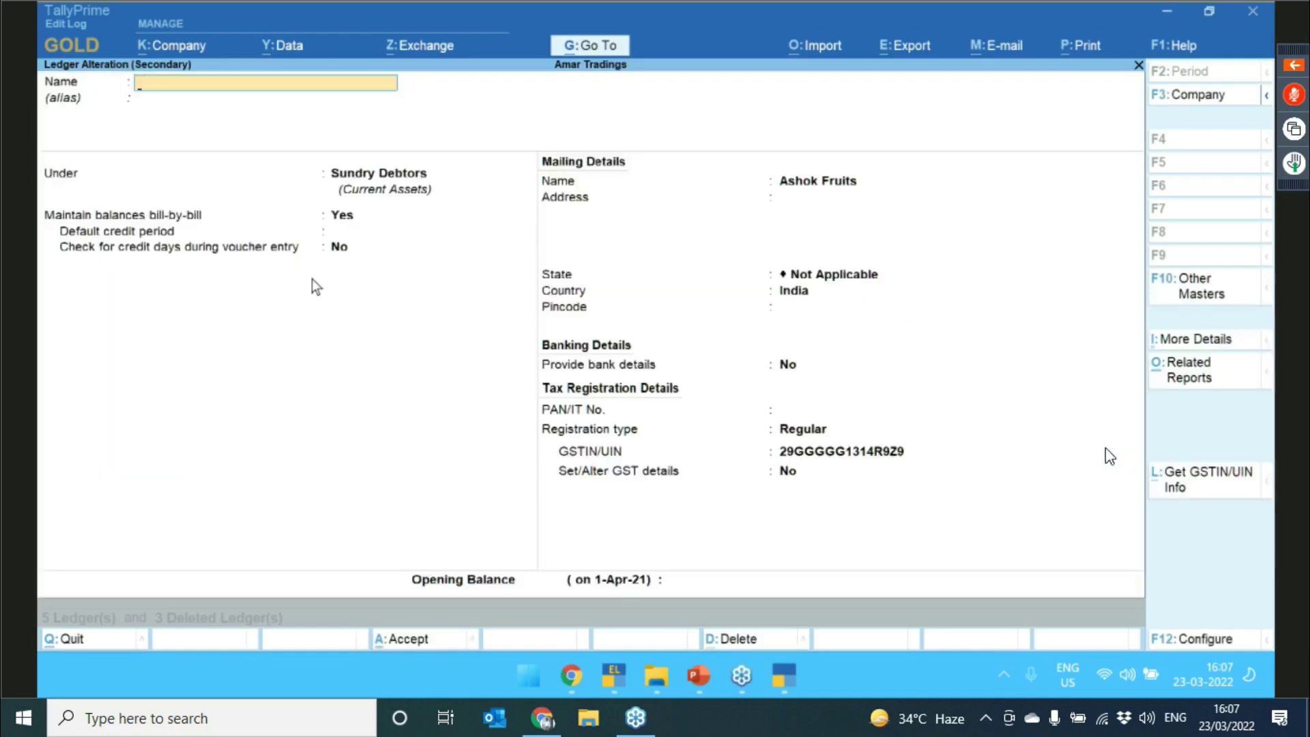
{"action": "key", "text": "Escape"}
{"action": "key", "text": "y"}
- Review the edit log of the deleted BB Enterprises ledger
{"action": "key", "text": "Down"}
{"action": "key", "text": "Down"}
{"action": "key", "text": "Down"}
{"action": "key", "text": "Down"}
{"action": "key", "text": "Down"}
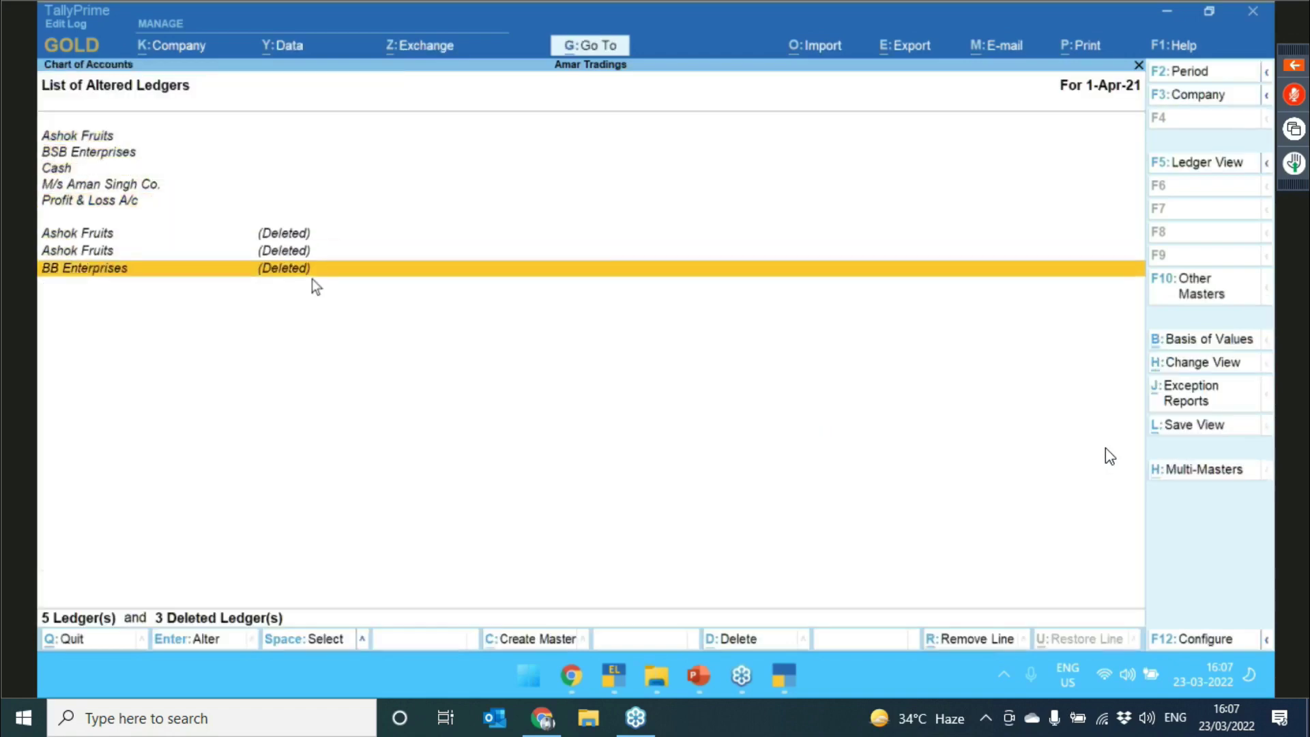
{"action": "key", "text": "Up"}
{"action": "key", "text": "Up"}
{"action": "key", "text": "Down"}
{"action": "key", "text": "Down"}
{"action": "key", "text": "Up"}
{"action": "key", "text": "Up"}
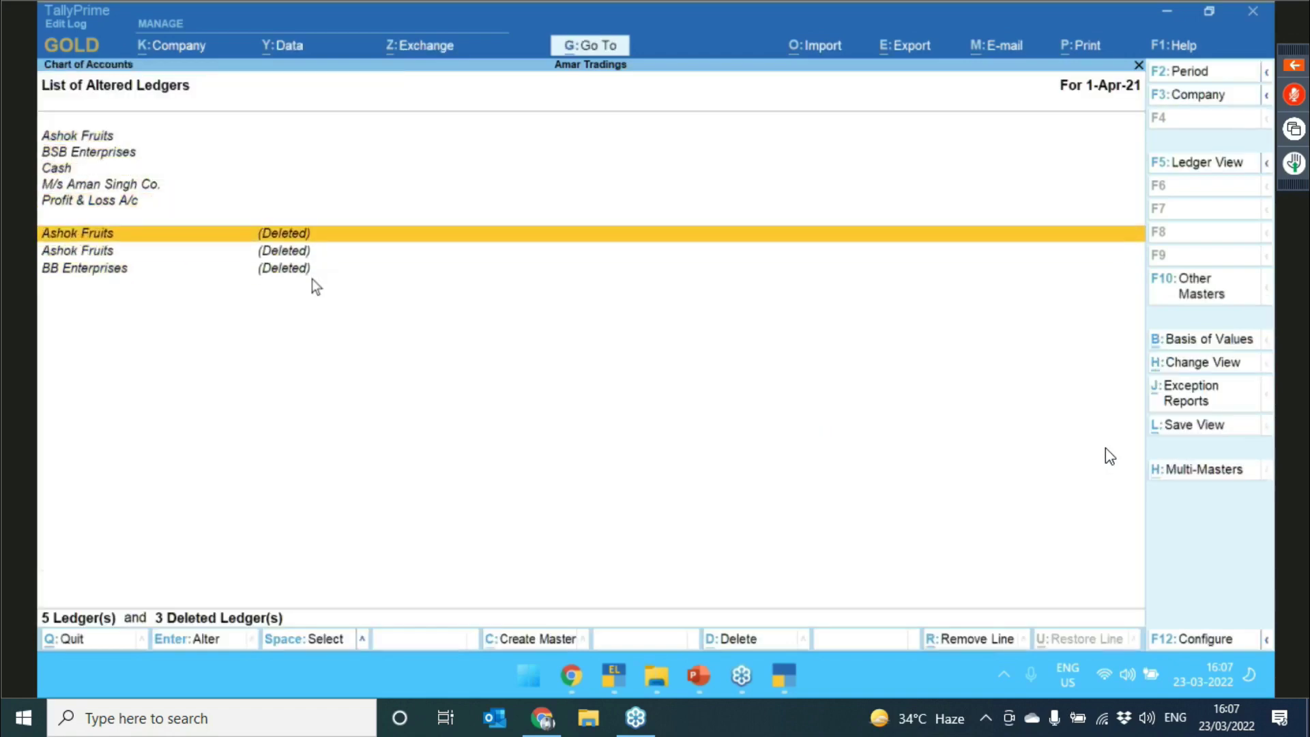
{"action": "key", "text": "Down"}
{"action": "key", "text": "Down"}
{"action": "key", "text": "Return"}
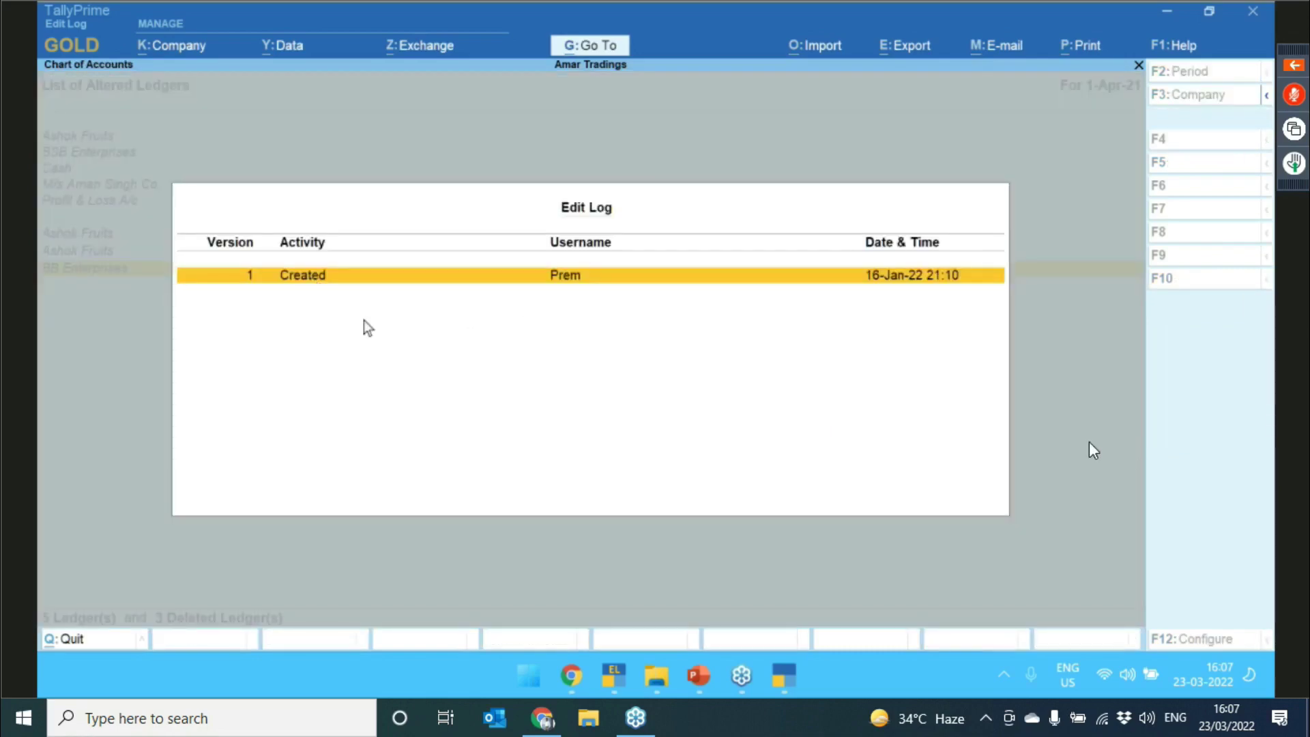
{"action": "key", "text": "Escape"}
- Review the edit logs of both deleted Ashok Fruits ledgers and return to the Gateway
{"action": "key", "text": "Up"}
{"action": "key", "text": "Return"}
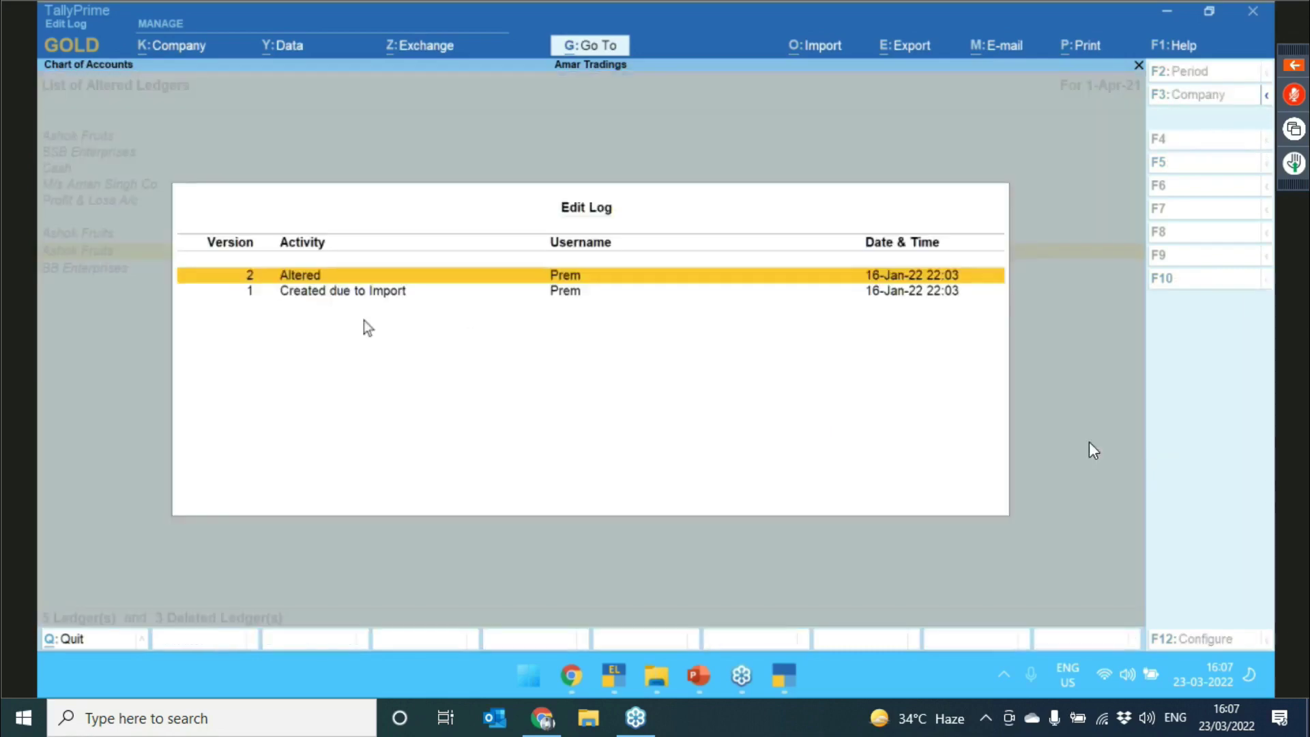
{"action": "key", "text": "Escape"}
{"action": "key", "text": "Up"}
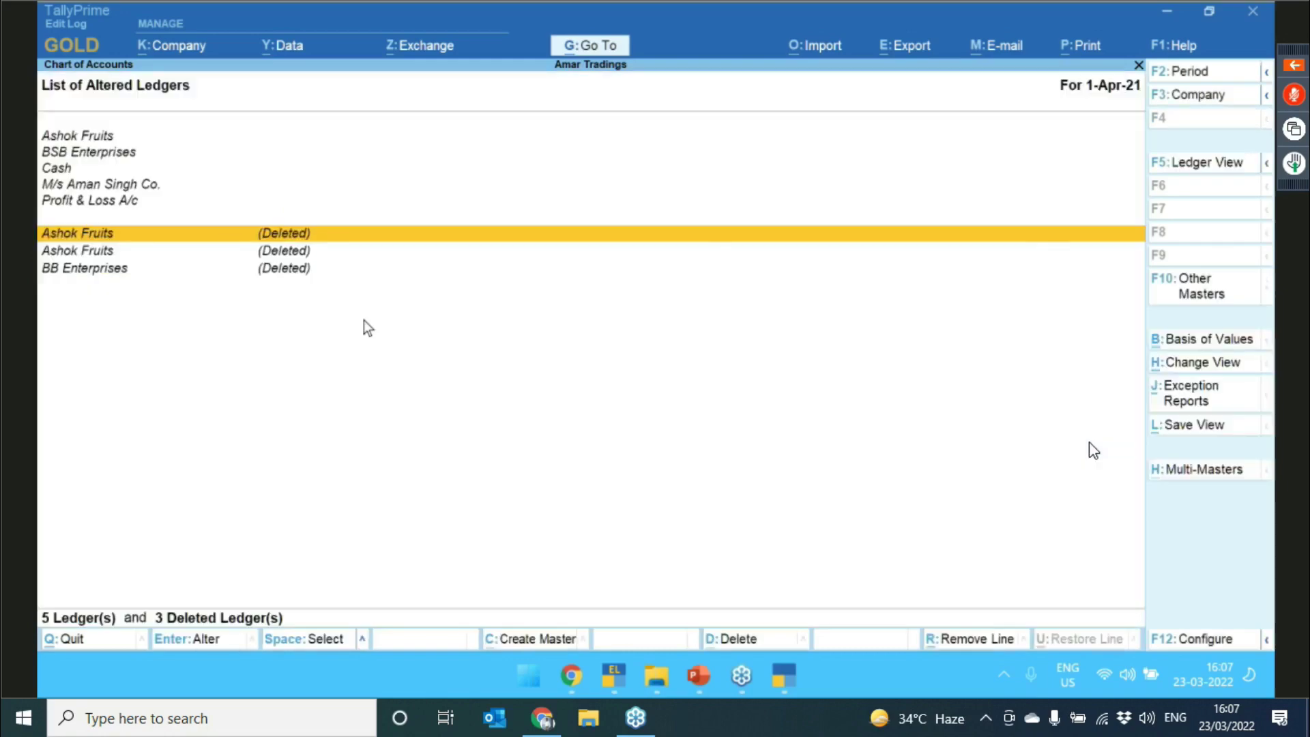
{"action": "key", "text": "Return"}
{"action": "key", "text": "Escape"}
{"action": "key", "text": "Escape"}
{"action": "key", "text": "Escape"}
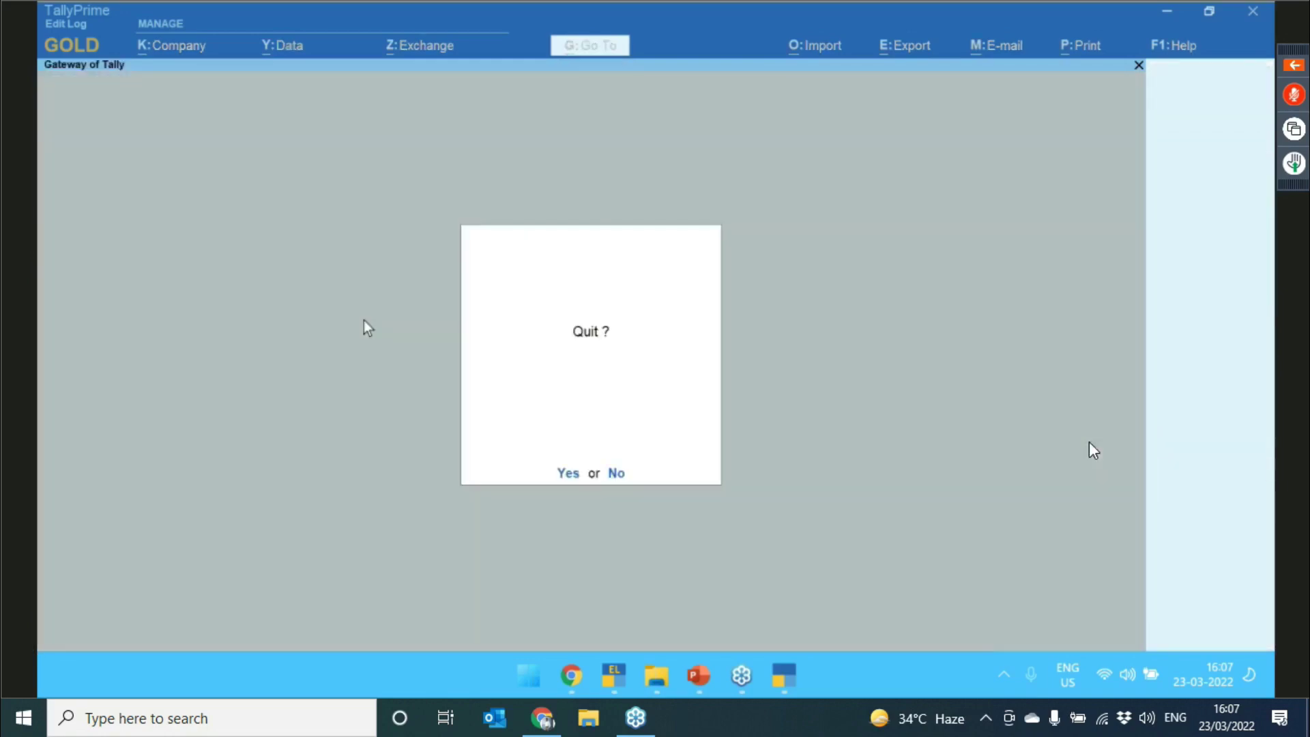
{"action": "key", "text": "Escape"}
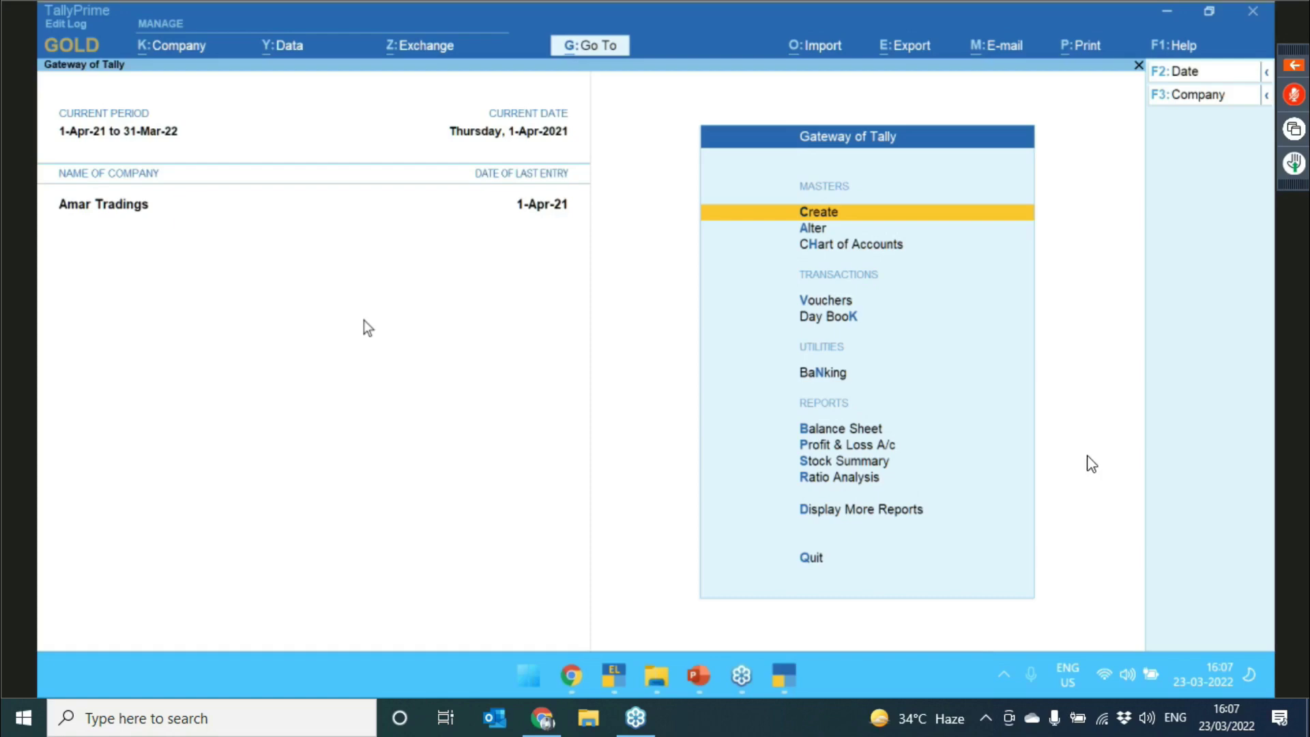
- Switch to the PowerPoint slide on tracking edit logs of masters
{"action": "key", "text": "alt+Tab"}
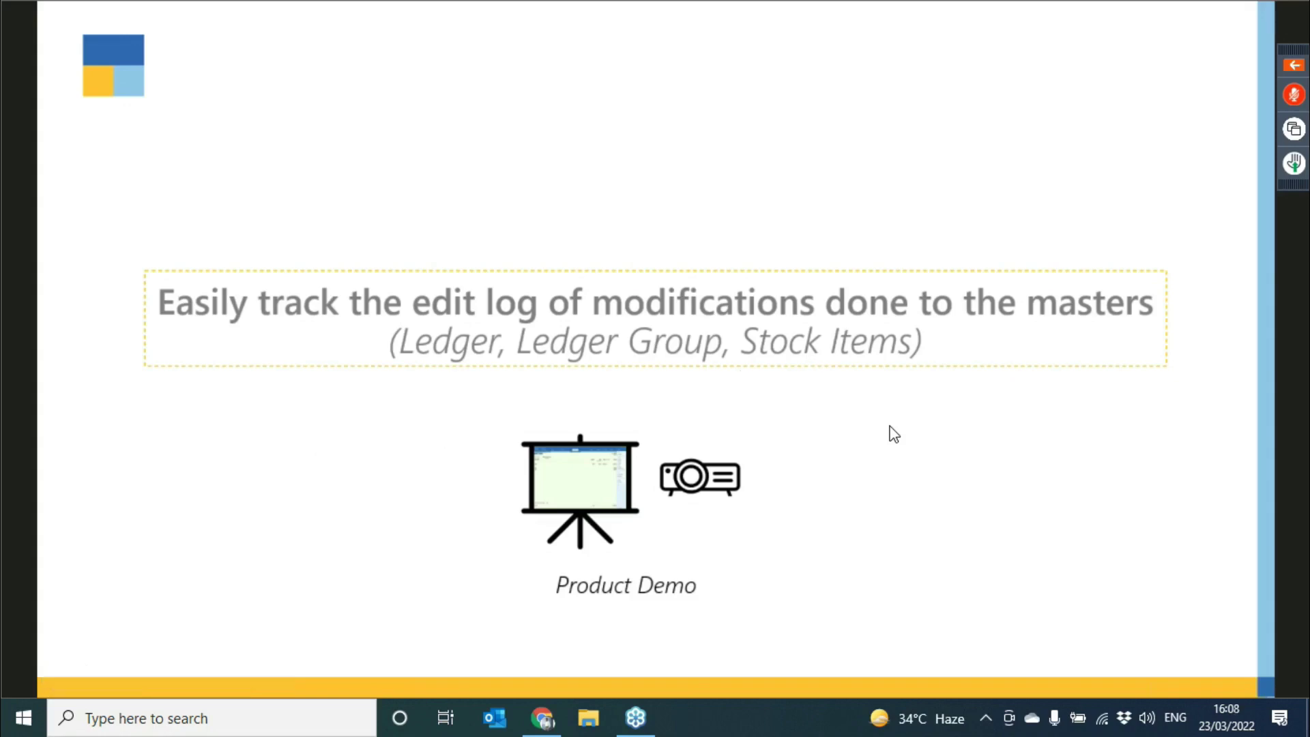
- Advance to the voucher-numbering impact slide and switch back to TallyPrime
{"action": "key", "text": "Right"}
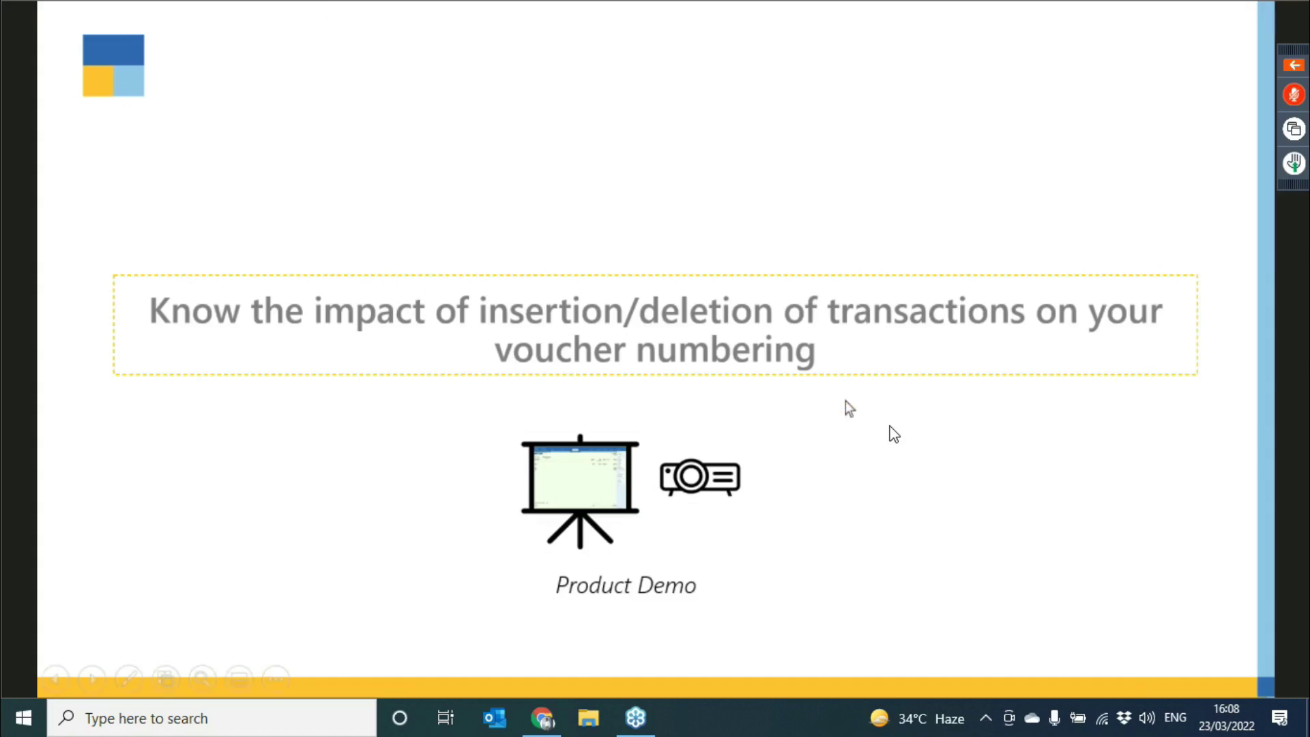
{"action": "key", "text": "alt+Tab"}
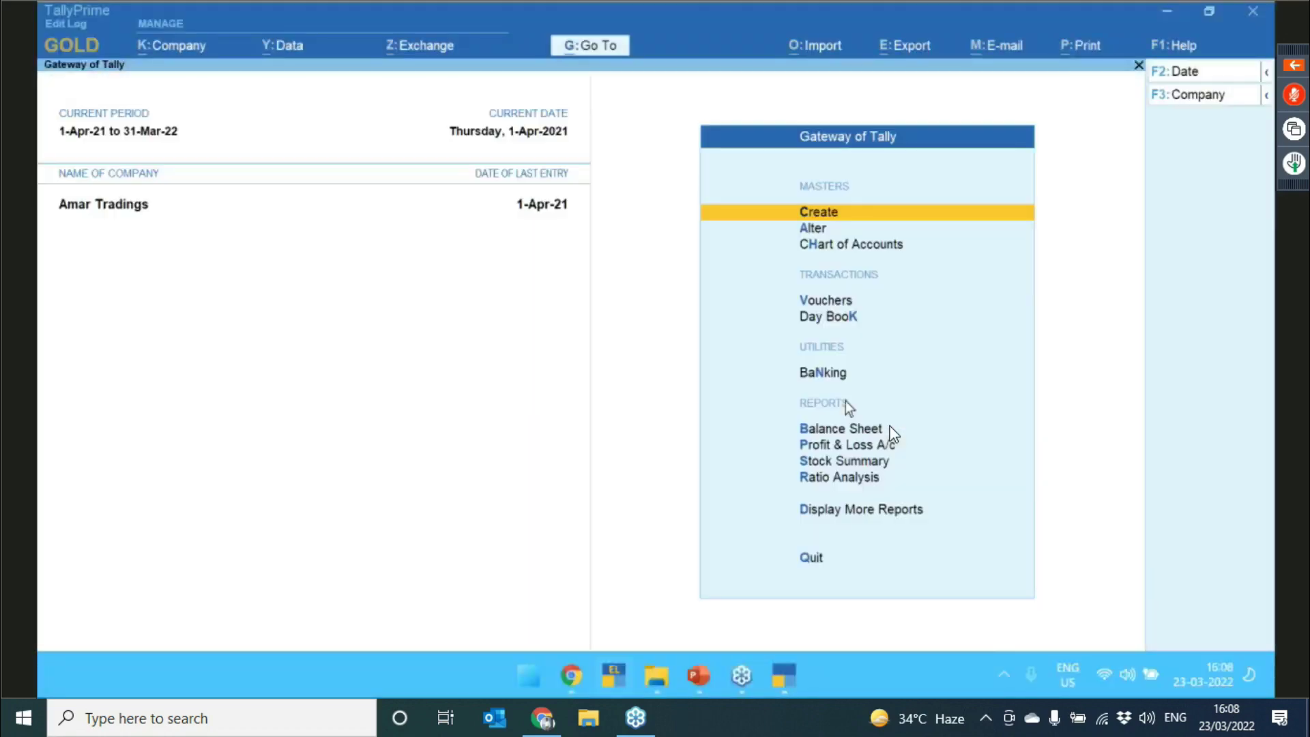
- Shut Amar Tradings and bring up the company list
{"action": "key", "text": "alt+k"}
{"action": "key", "text": "Down"}
{"action": "key", "text": "Down"}
{"action": "key", "text": "Down"}
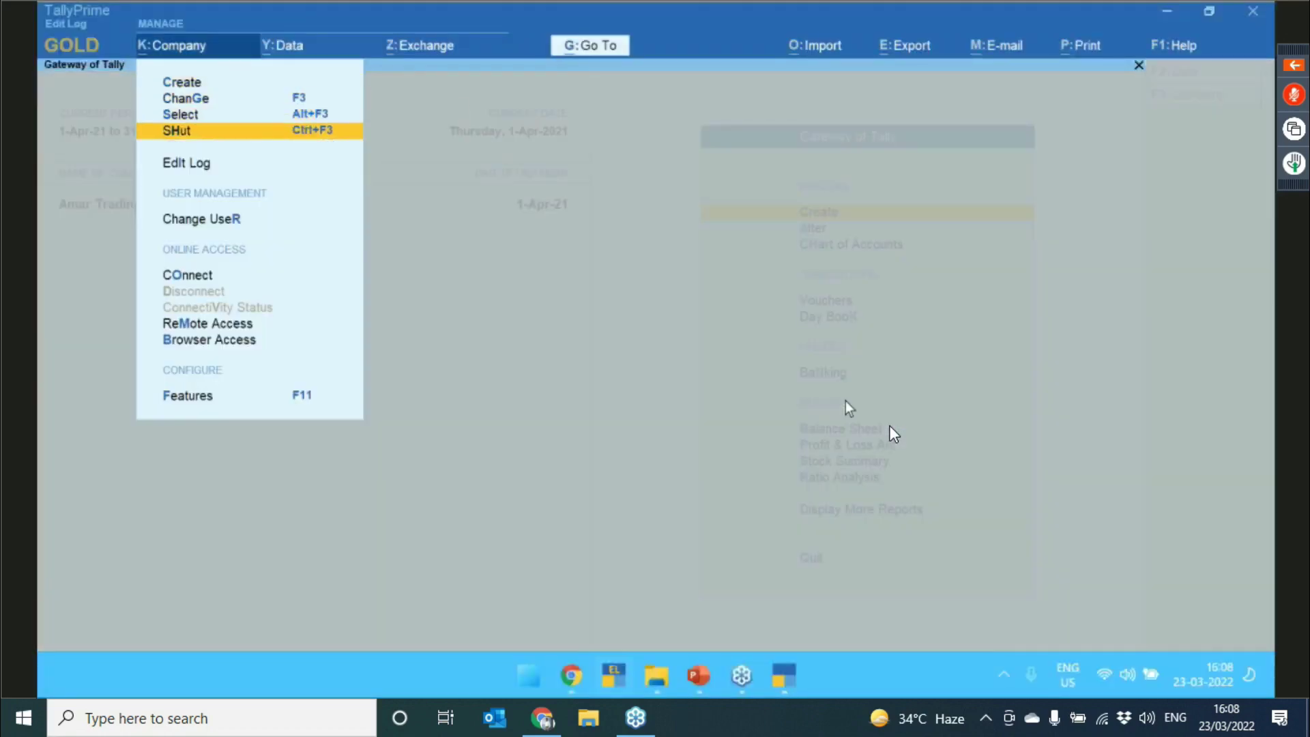
{"action": "key", "text": "Return"}
{"action": "key", "text": "Return"}
{"action": "key", "text": "Down"}
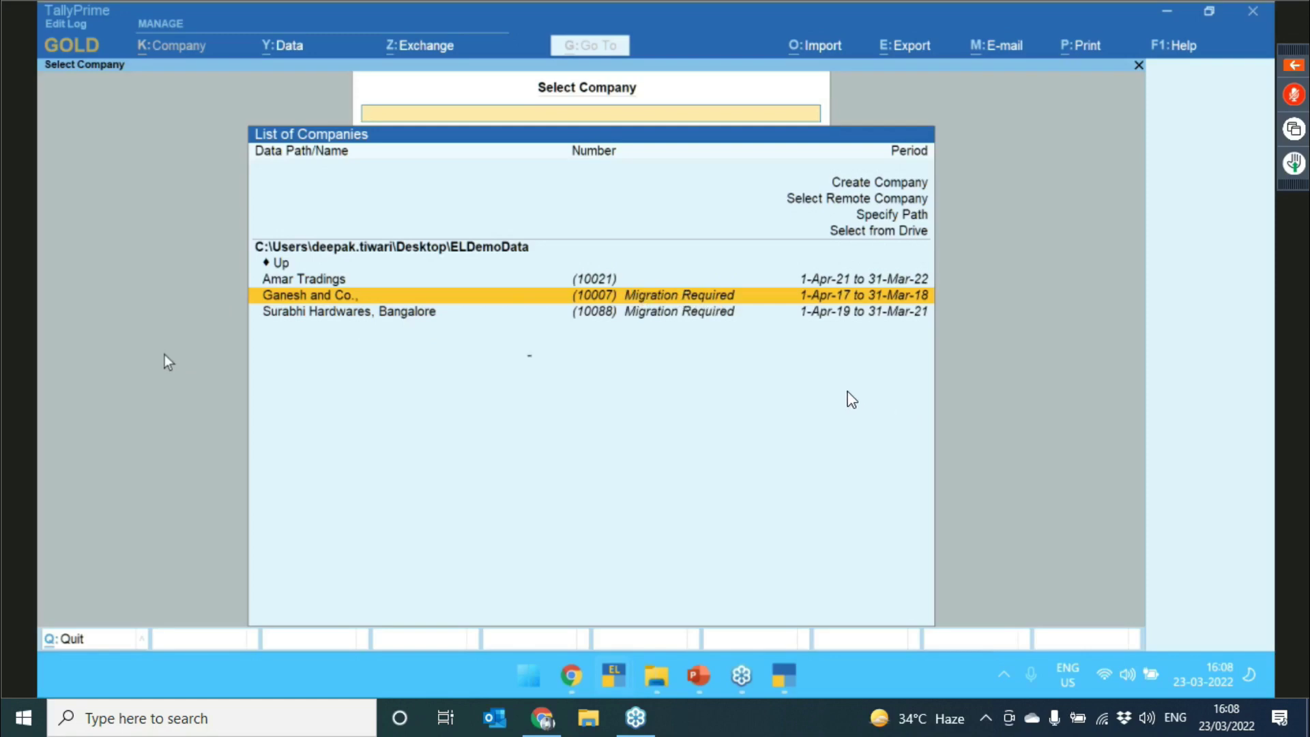
- Open Ganesh and Co. and log in with the company username and password
{"action": "key", "text": "Return"}
{"action": "type", "text": "a"}
{"action": "key", "text": "Return"}
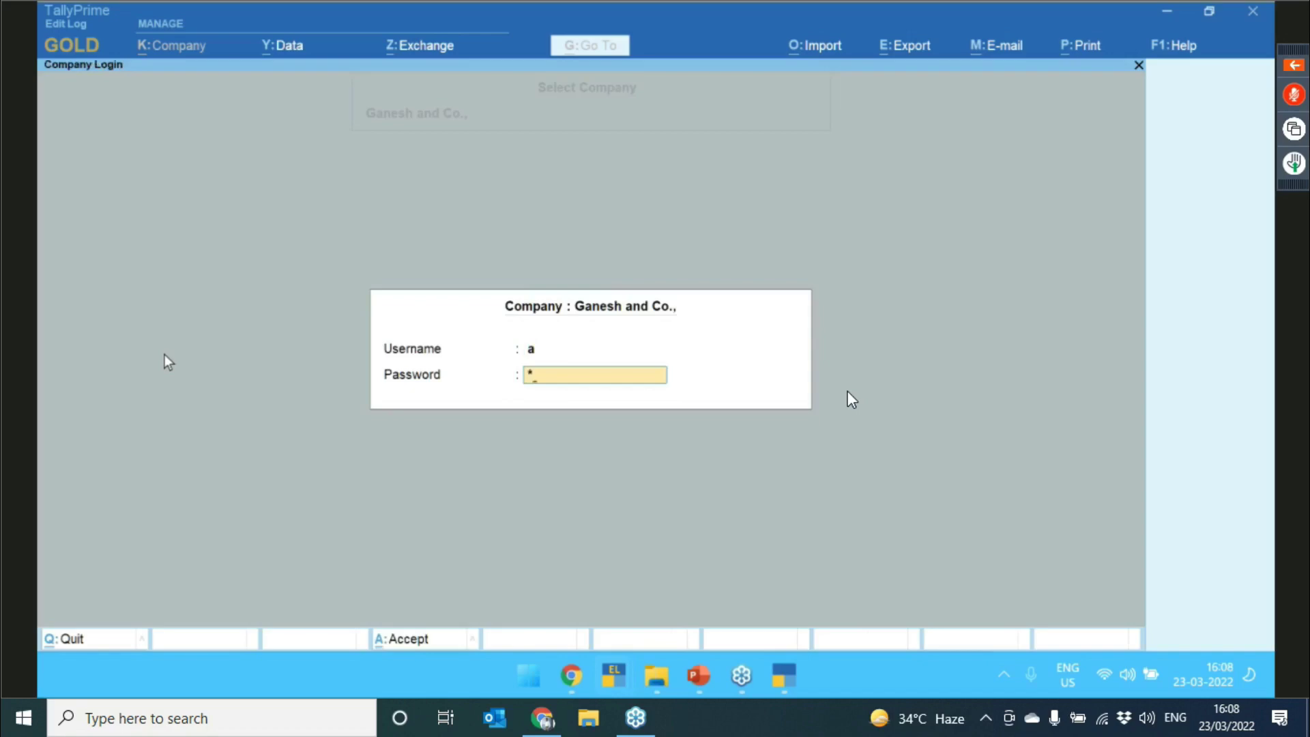
{"action": "type", "text": "a"}
{"action": "key", "text": "Return"}
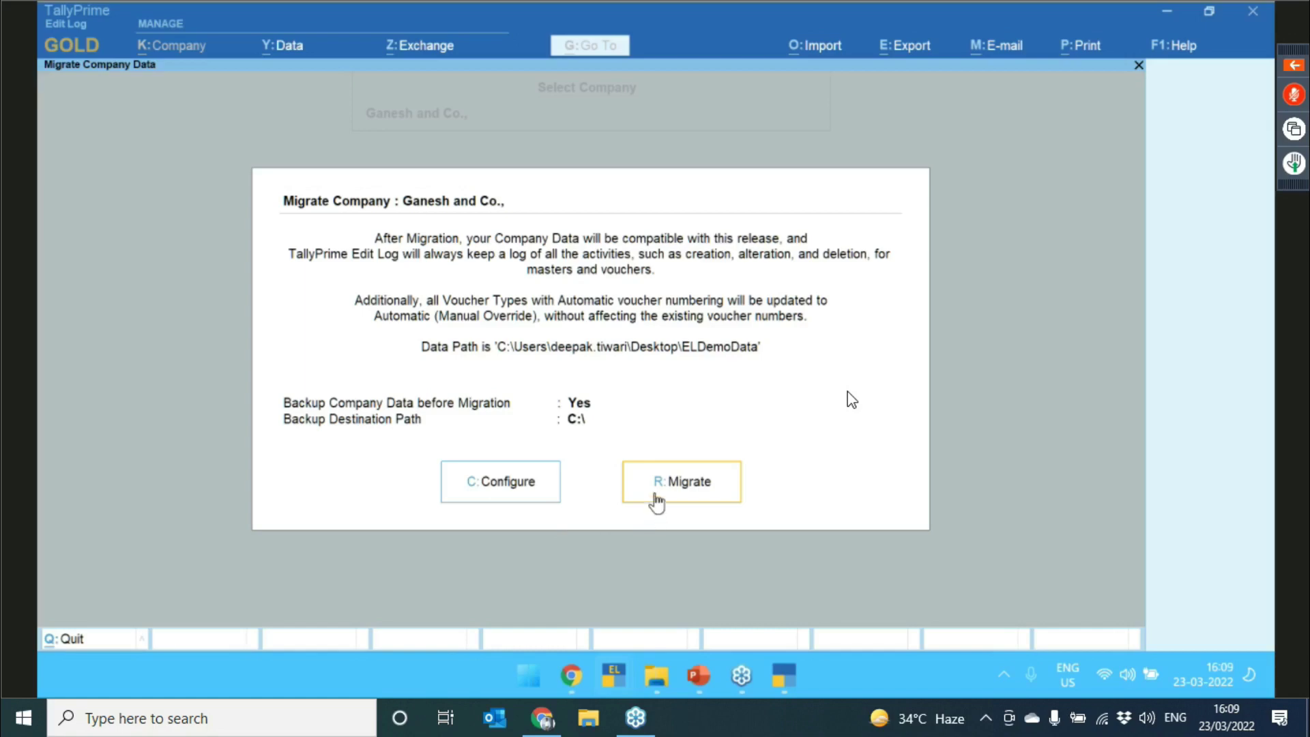
- Set Backup Company Data before Migration to No and migrate Ganesh and Co
{"action": "left_click", "coordinate": [517, 482]}
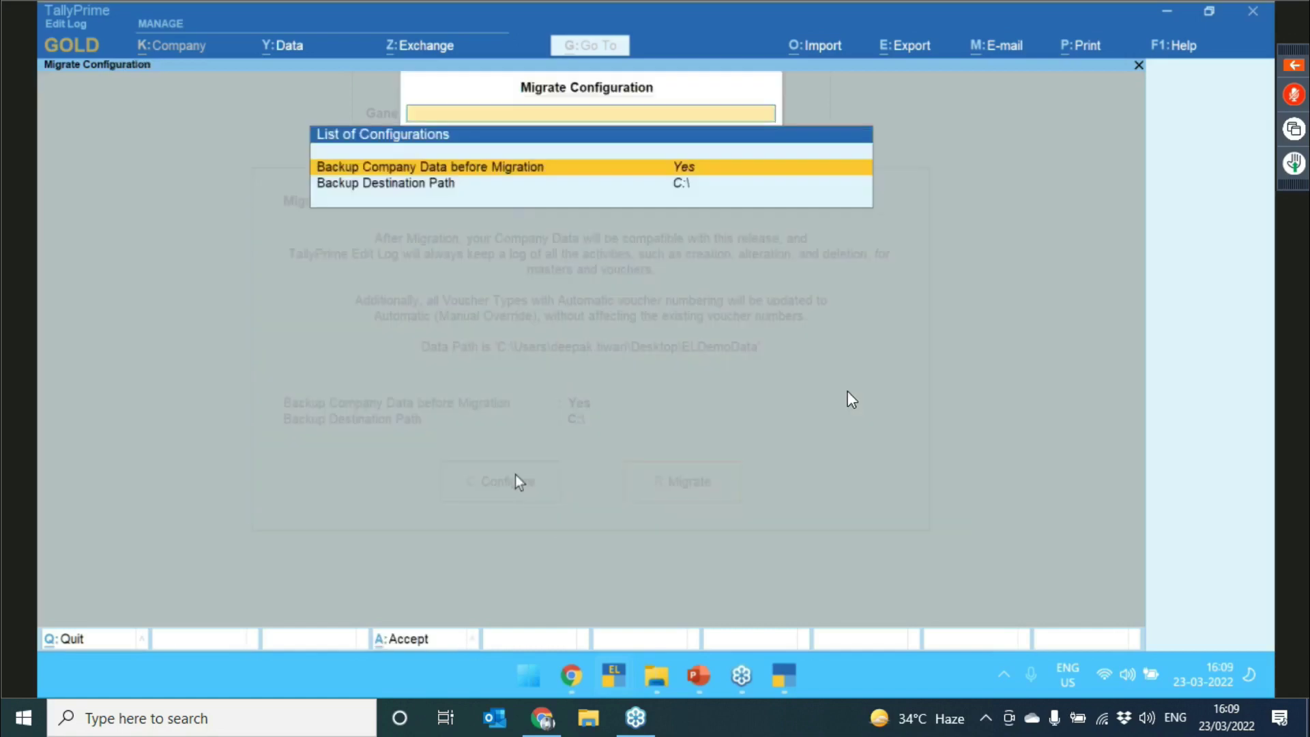
{"action": "key", "text": "Return"}
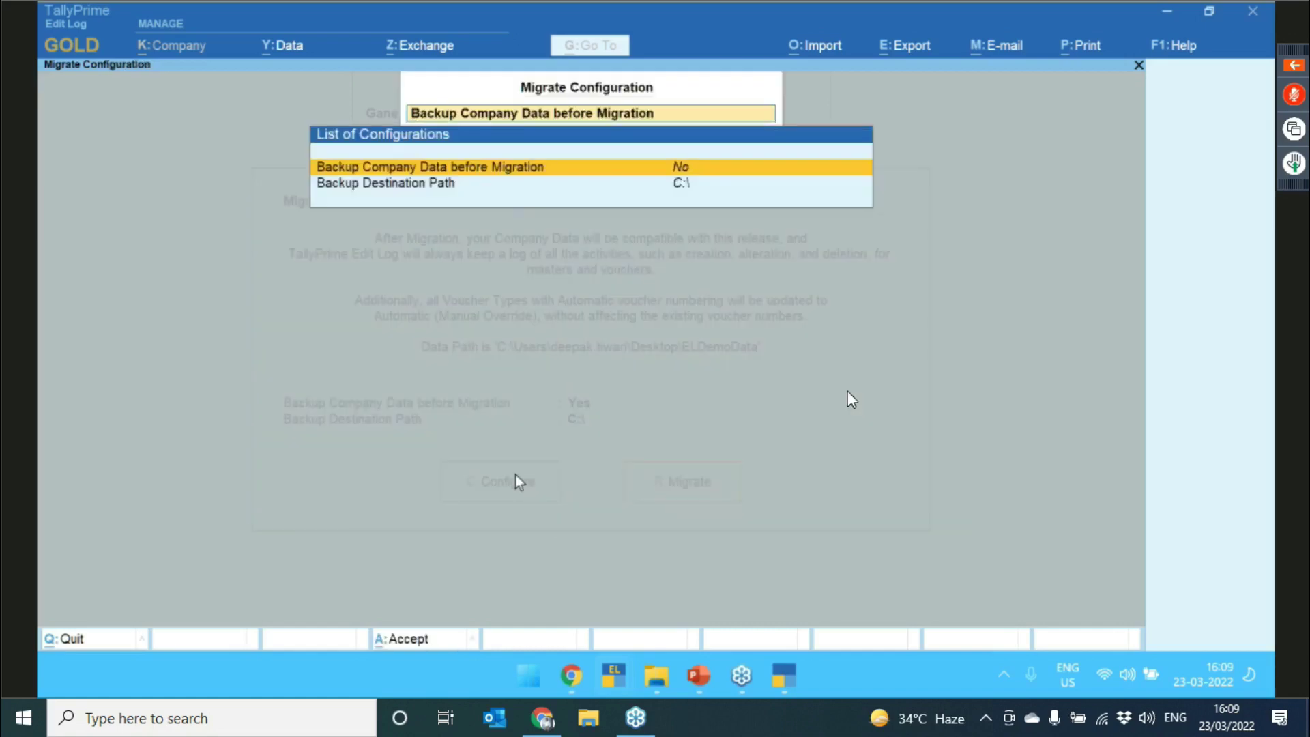
{"action": "key", "text": "ctrl+a"}
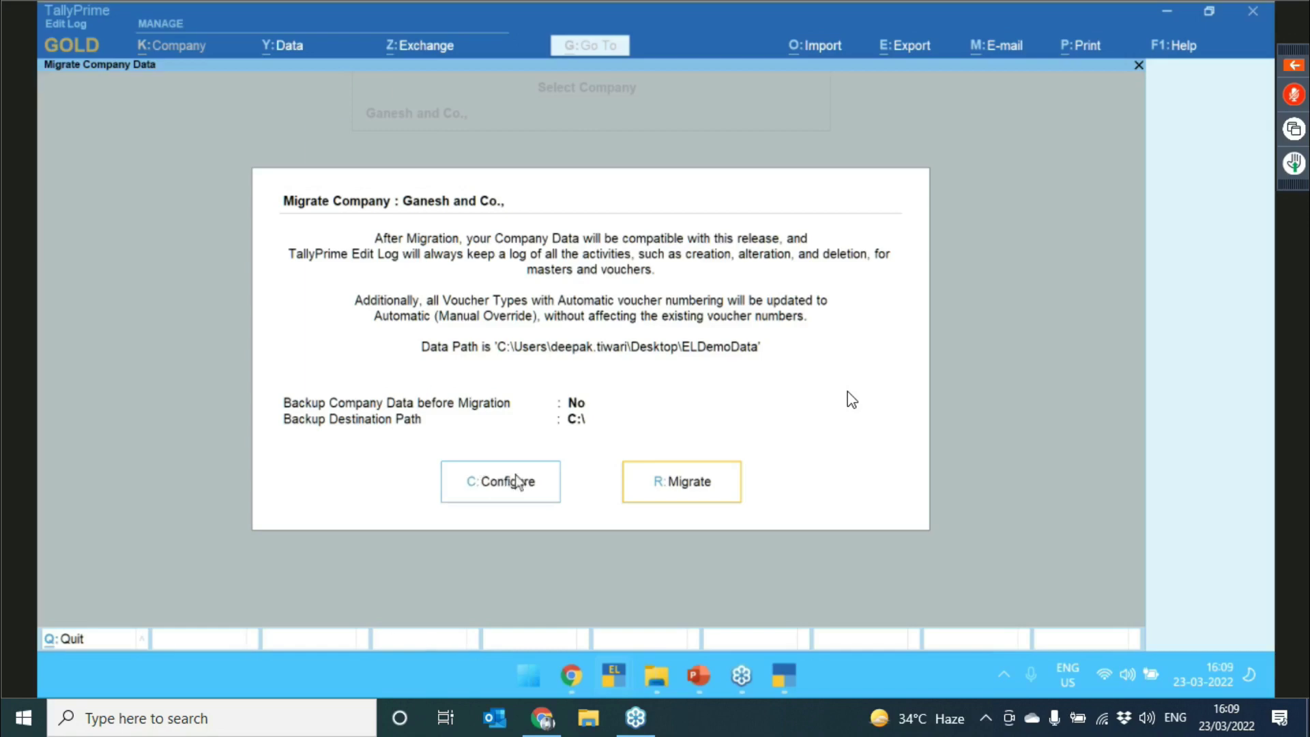
{"action": "left_click", "coordinate": [516, 481]}
{"action": "key", "text": "Escape"}
{"action": "left_click", "coordinate": [711, 486]}
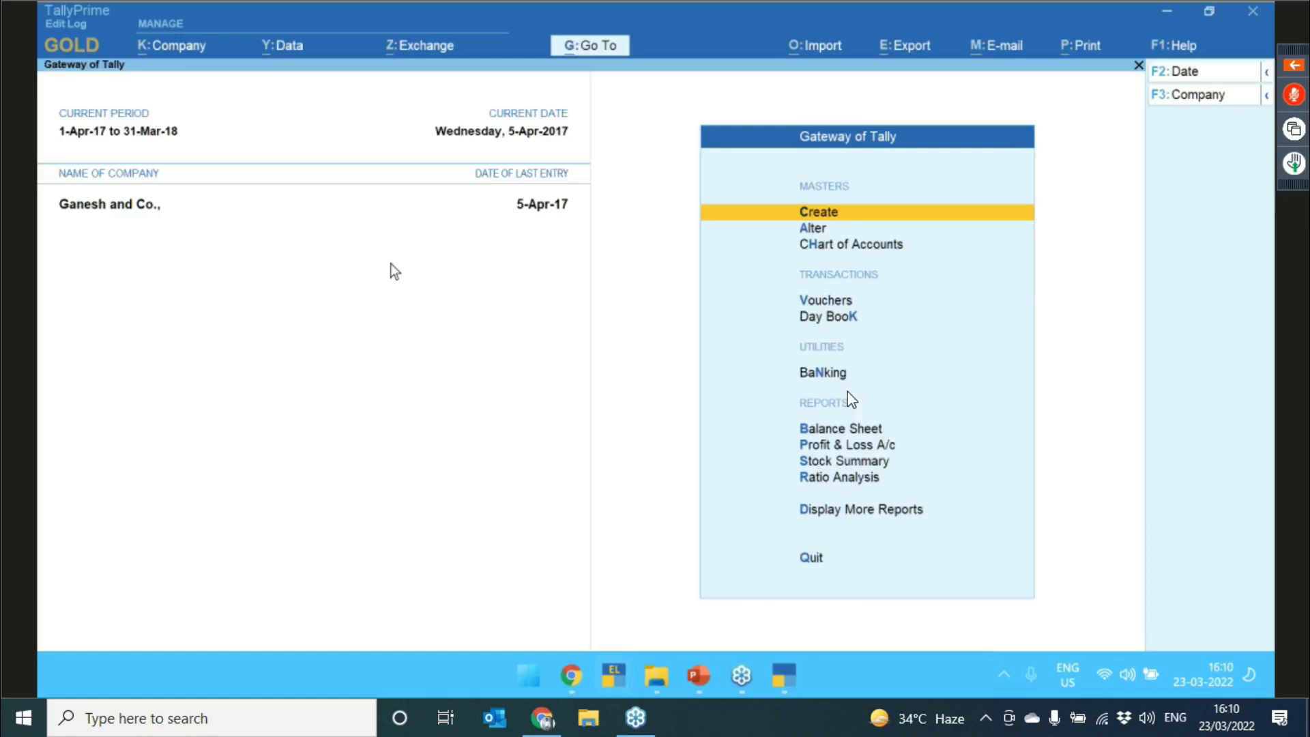
- Show the Day Book from 1-Apr-17 to 5-Apr-17 and bring up the Go To list
{"action": "key", "text": "i"}
{"action": "key", "text": "d"}
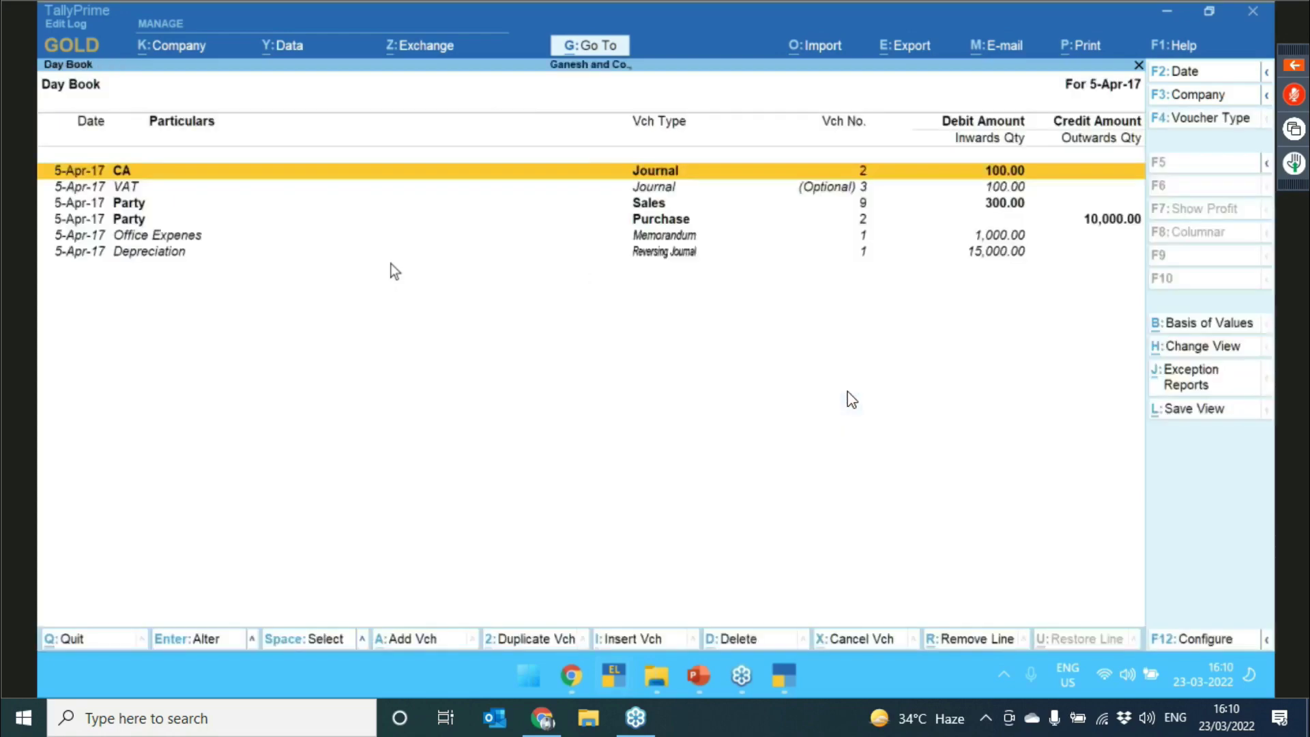
{"action": "key", "text": "F2"}
{"action": "key", "text": "Return"}
{"action": "key", "text": "Up"}
{"action": "key", "text": "Up"}
{"action": "key", "text": "Up"}
{"action": "key", "text": "Up"}
{"action": "key", "text": "Up"}
{"action": "key", "text": "Up"}
{"action": "key", "text": "Up"}
{"action": "key", "text": "Up"}
{"action": "key", "text": "Up"}
{"action": "key", "text": "Up"}
{"action": "key", "text": "Up"}
{"action": "key", "text": "Up"}
{"action": "key", "text": "Up"}
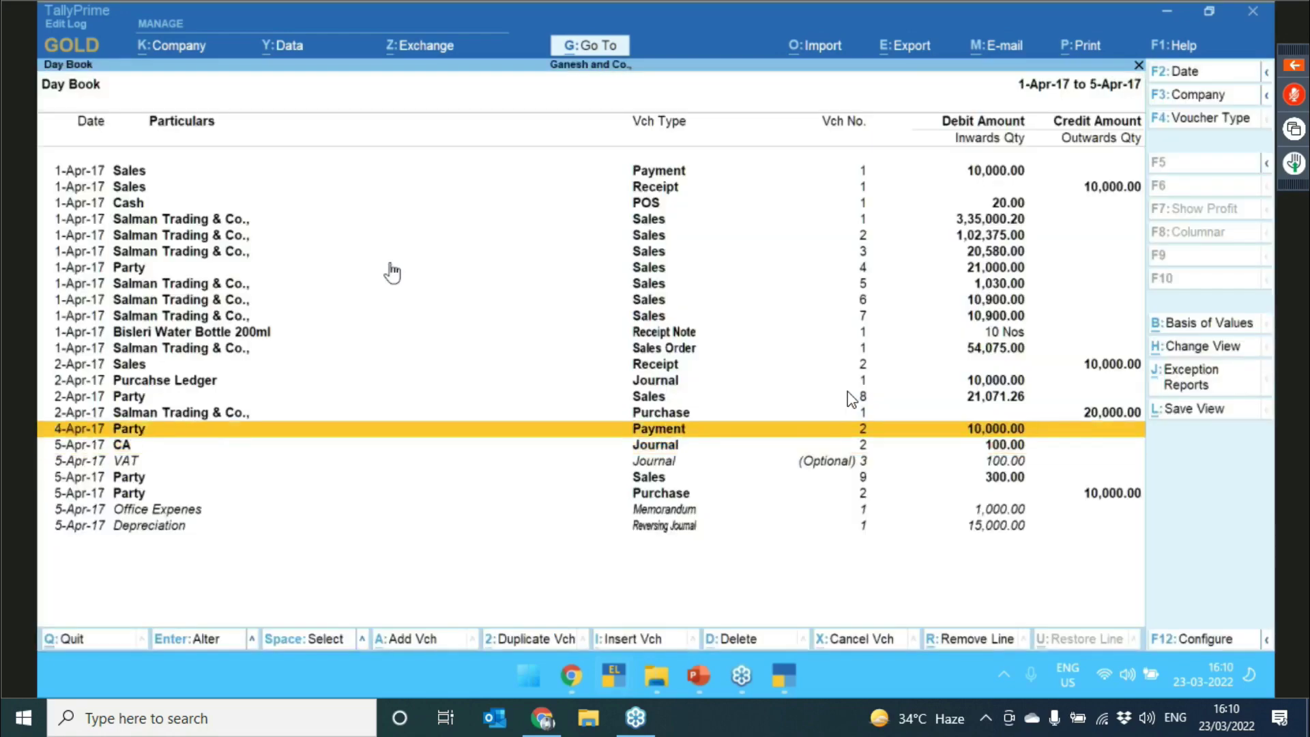
{"action": "key", "text": "Down"}
{"action": "key", "text": "Down"}
{"action": "key", "text": "Down"}
{"action": "key", "text": "Down"}
{"action": "key", "text": "Down"}
{"action": "key", "text": "Down"}
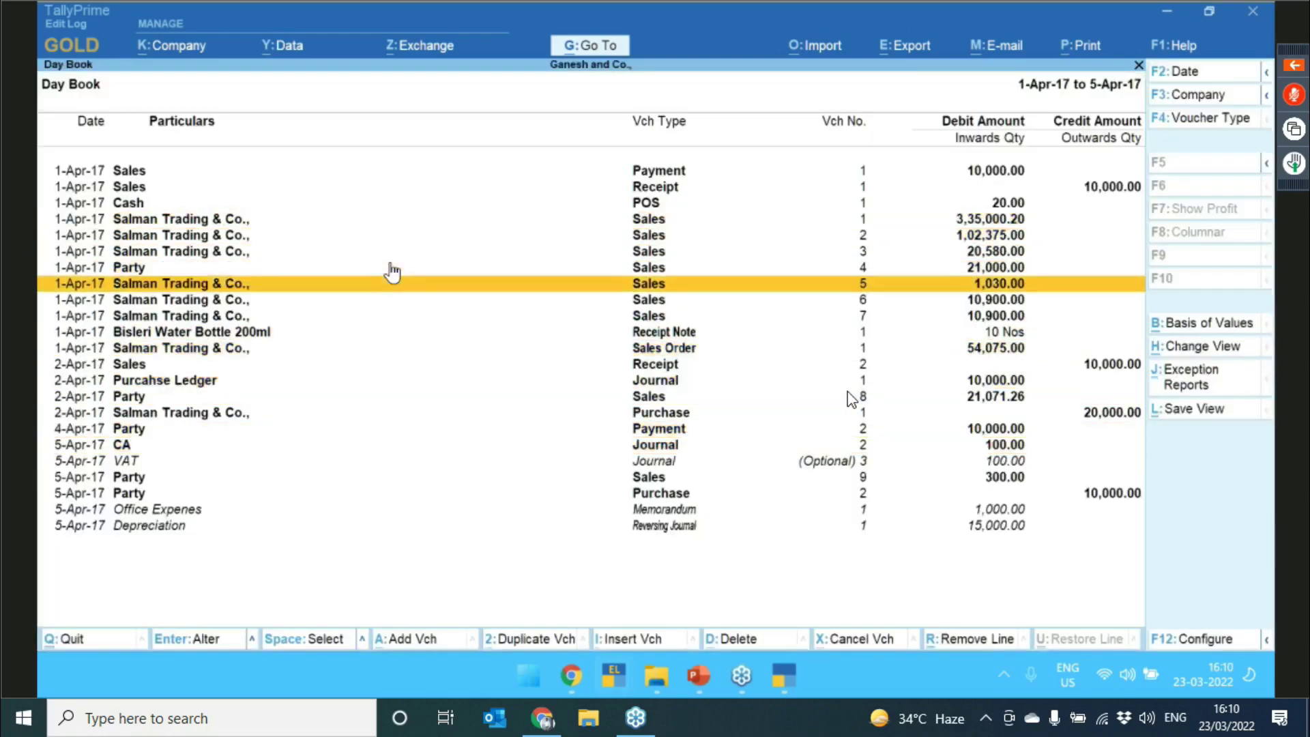
{"action": "key", "text": "Up"}
{"action": "key", "text": "Up"}
{"action": "key", "text": "Up"}
{"action": "key", "text": "Up"}
{"action": "key", "text": "Up"}
{"action": "key", "text": "Up"}
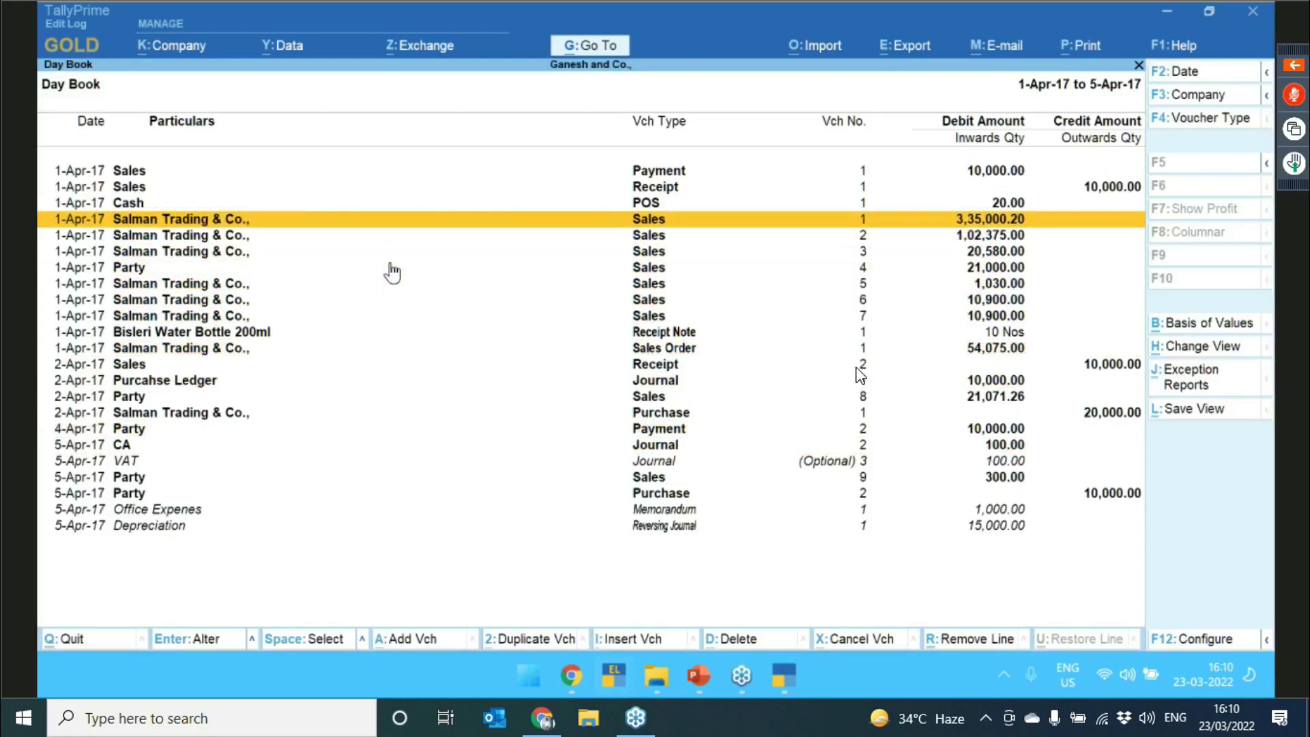
{"action": "key", "text": "alt+g"}
{"action": "key", "text": "Up"}
{"action": "key", "text": "Up"}
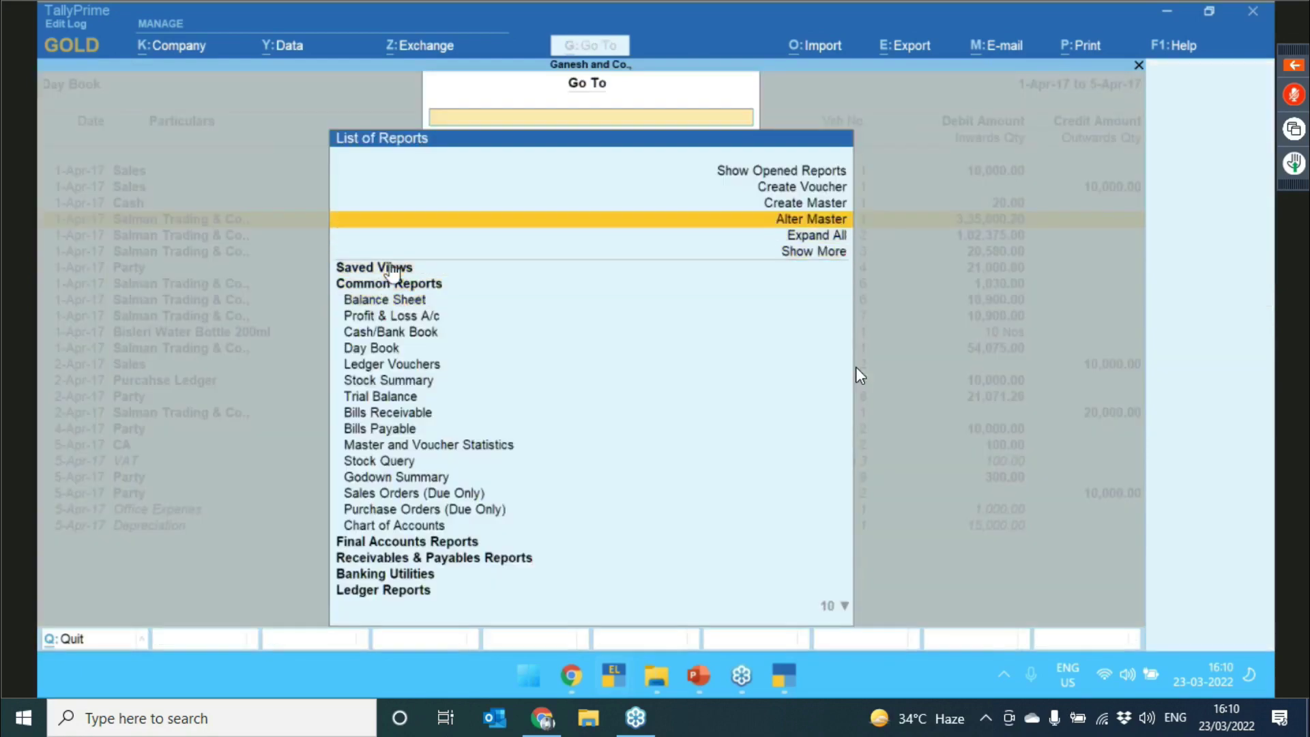
- Inspect the Sales voucher type's Automatic (Manual Override) numbering and quit without saving
{"action": "key", "text": "Return"}
{"action": "key", "text": "Down"}
{"action": "key", "text": "Down"}
{"action": "key", "text": "Down"}
{"action": "key", "text": "Down"}
{"action": "key", "text": "Down"}
{"action": "key", "text": "Down"}
{"action": "key", "text": "Return"}
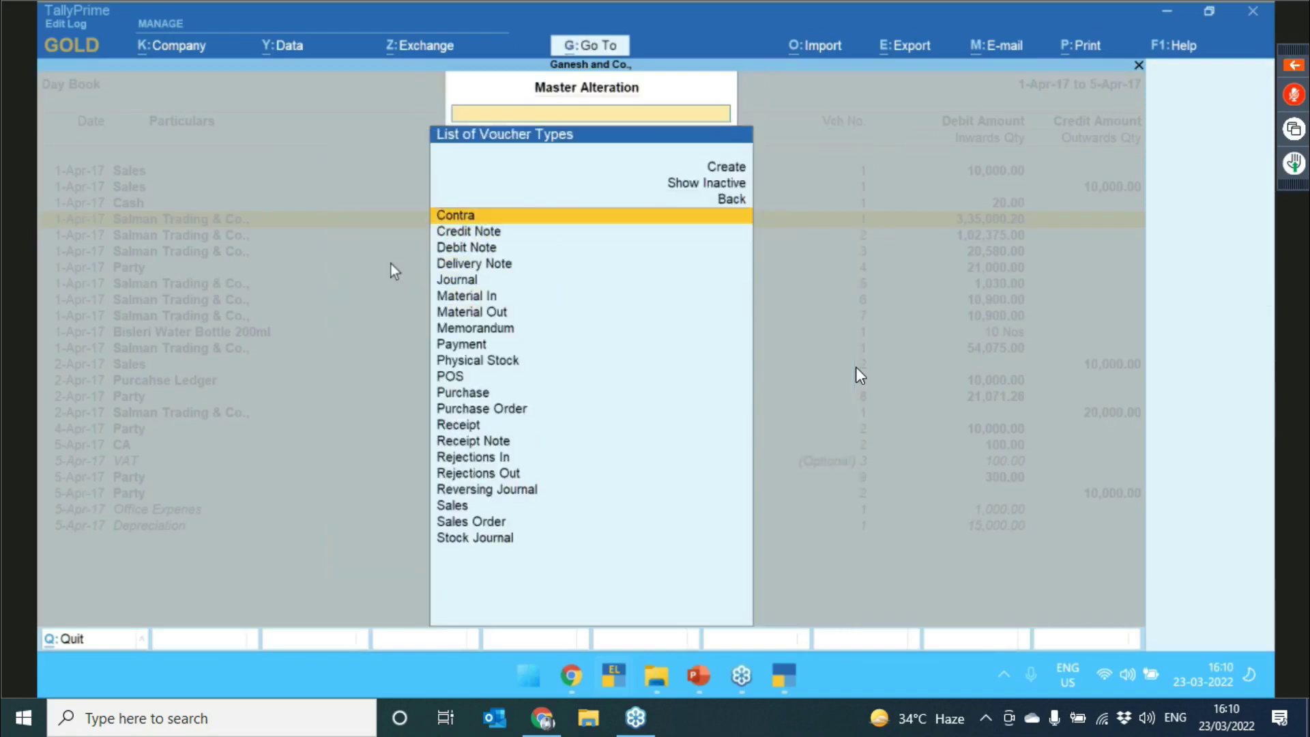
{"action": "key", "text": "Down"}
{"action": "type", "text": "Sa"}
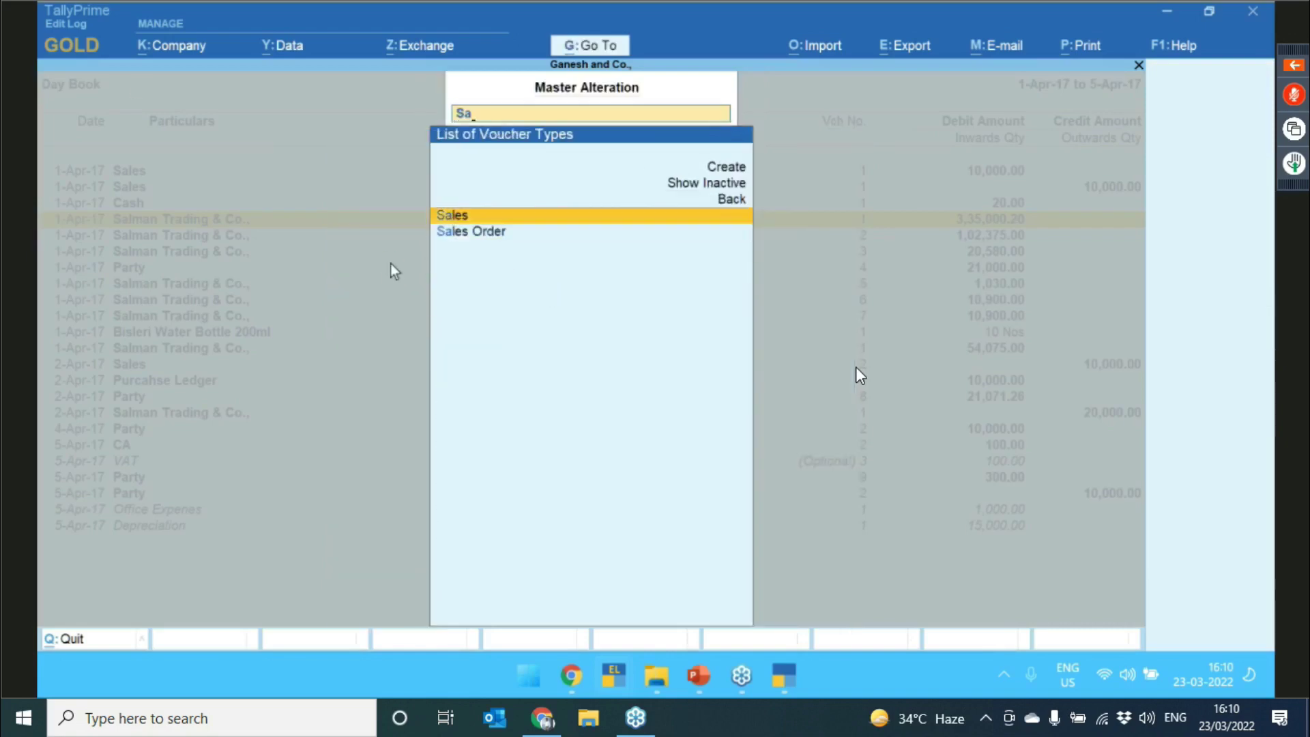
{"action": "key", "text": "Return"}
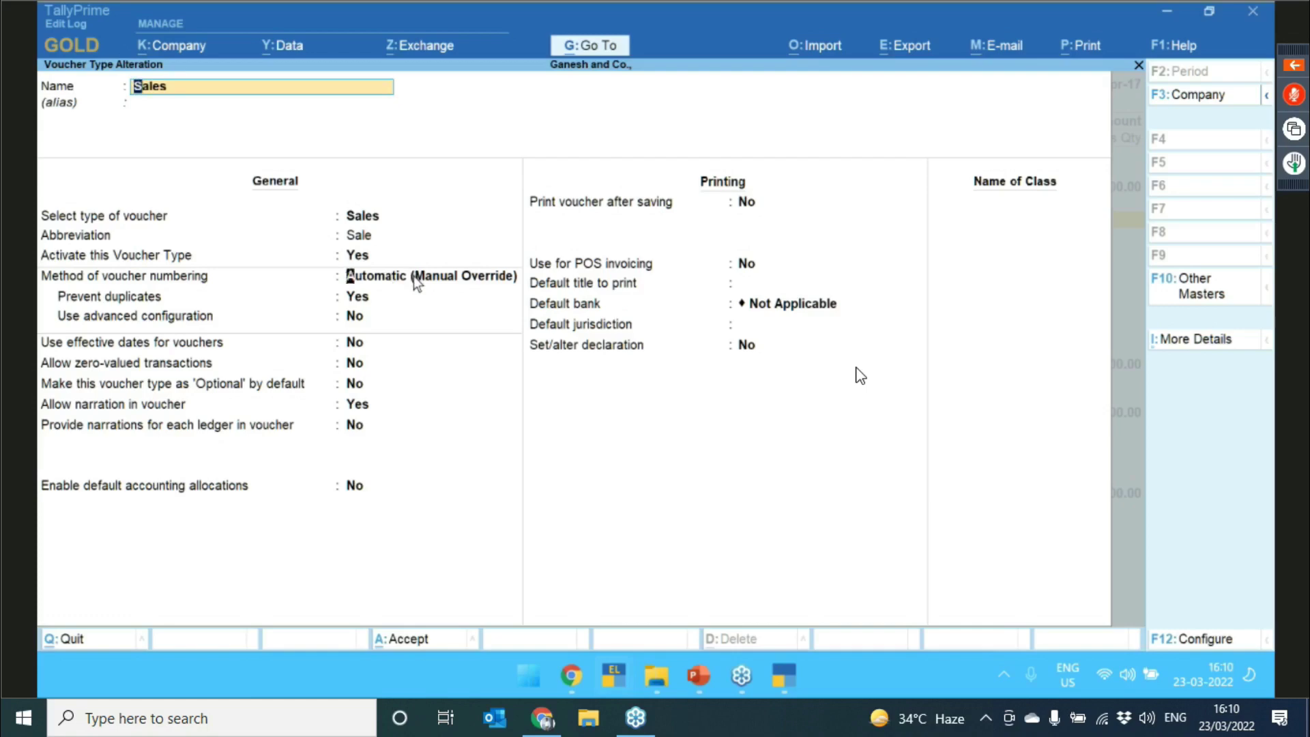
{"action": "left_click", "coordinate": [414, 278]}
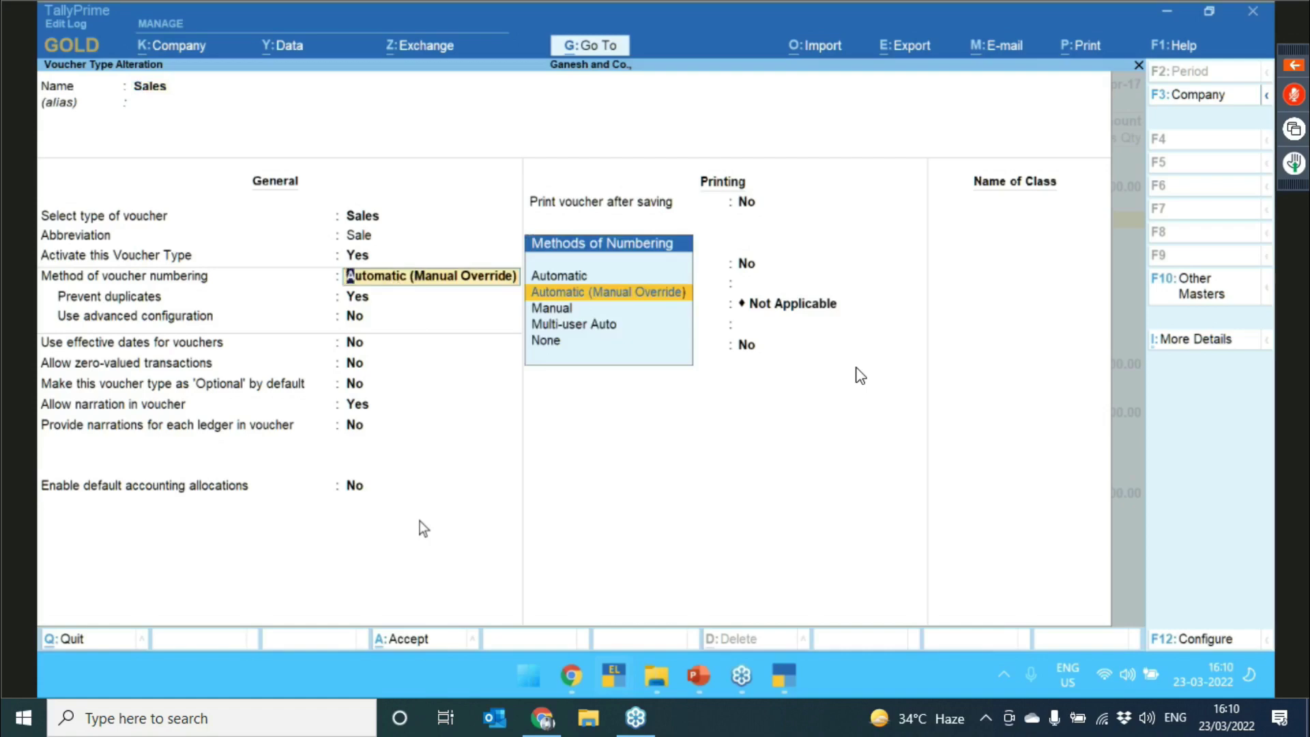
{"action": "key", "text": "BackSpace"}
{"action": "key", "text": "Escape"}
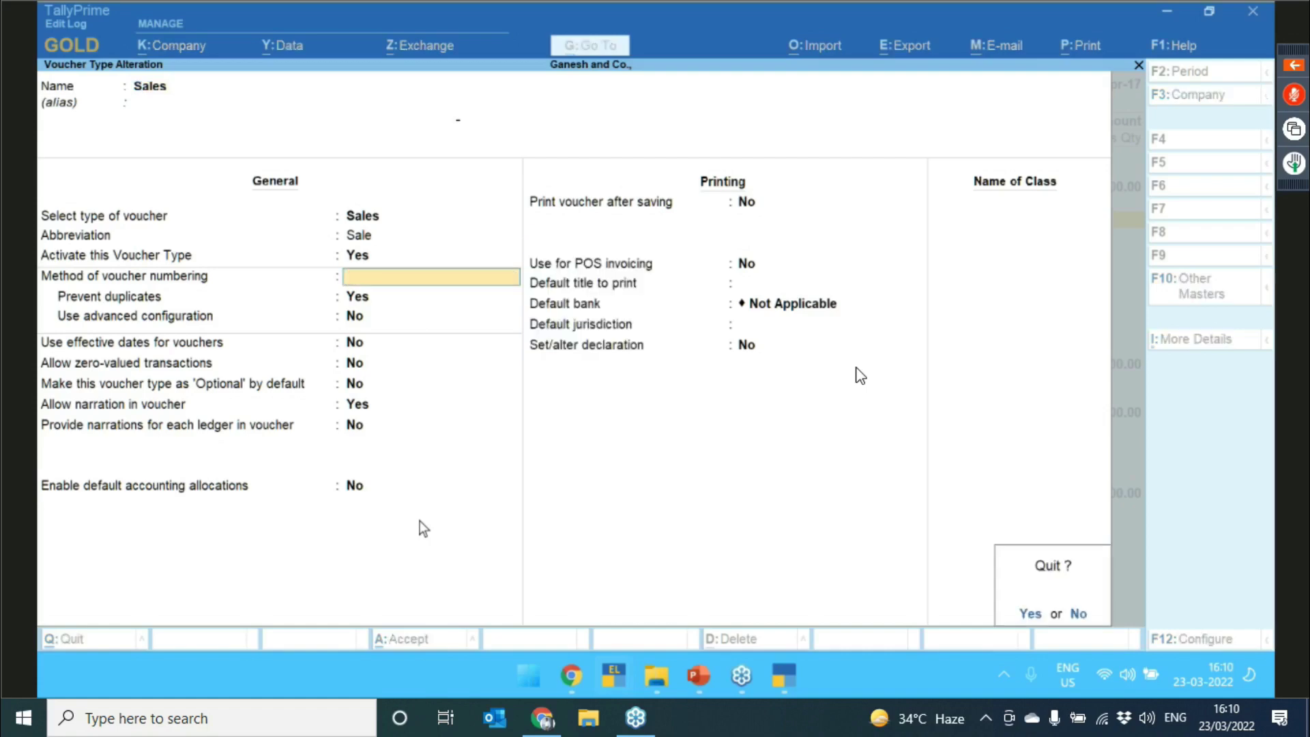
{"action": "key", "text": "y"}
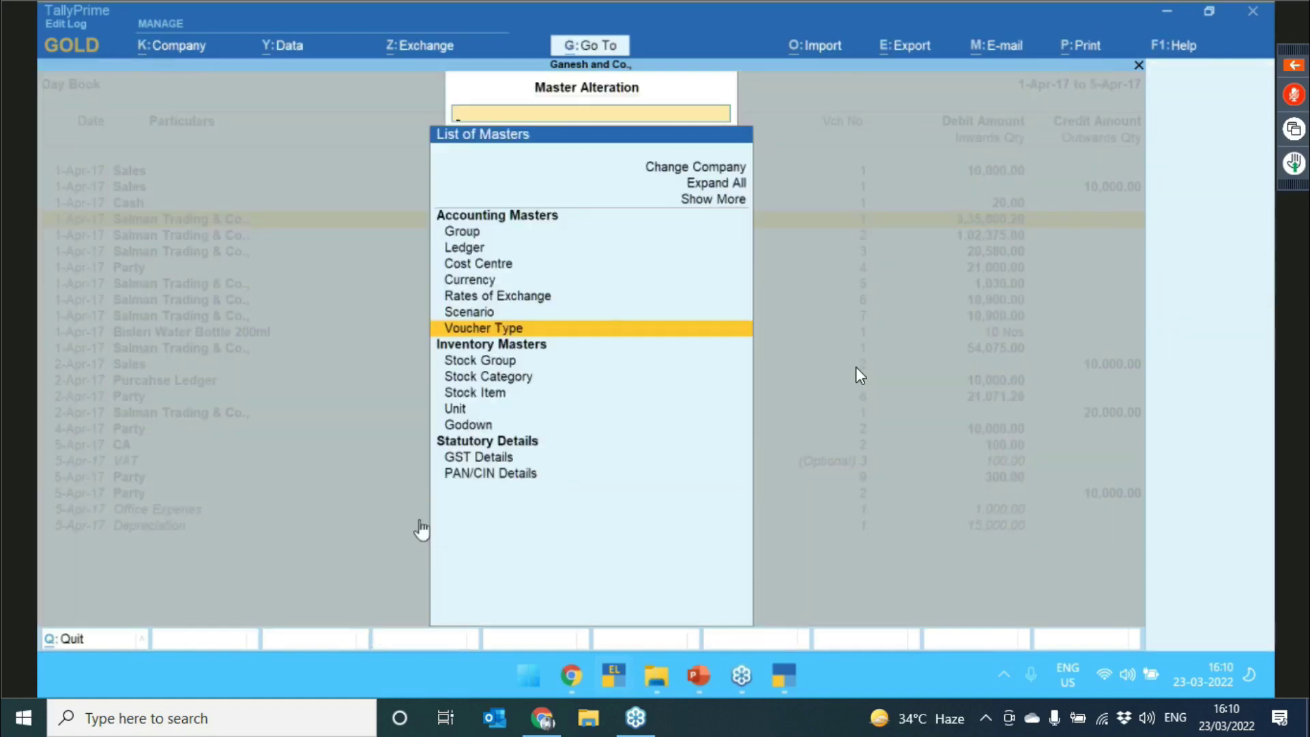
{"action": "key", "text": "Escape"}
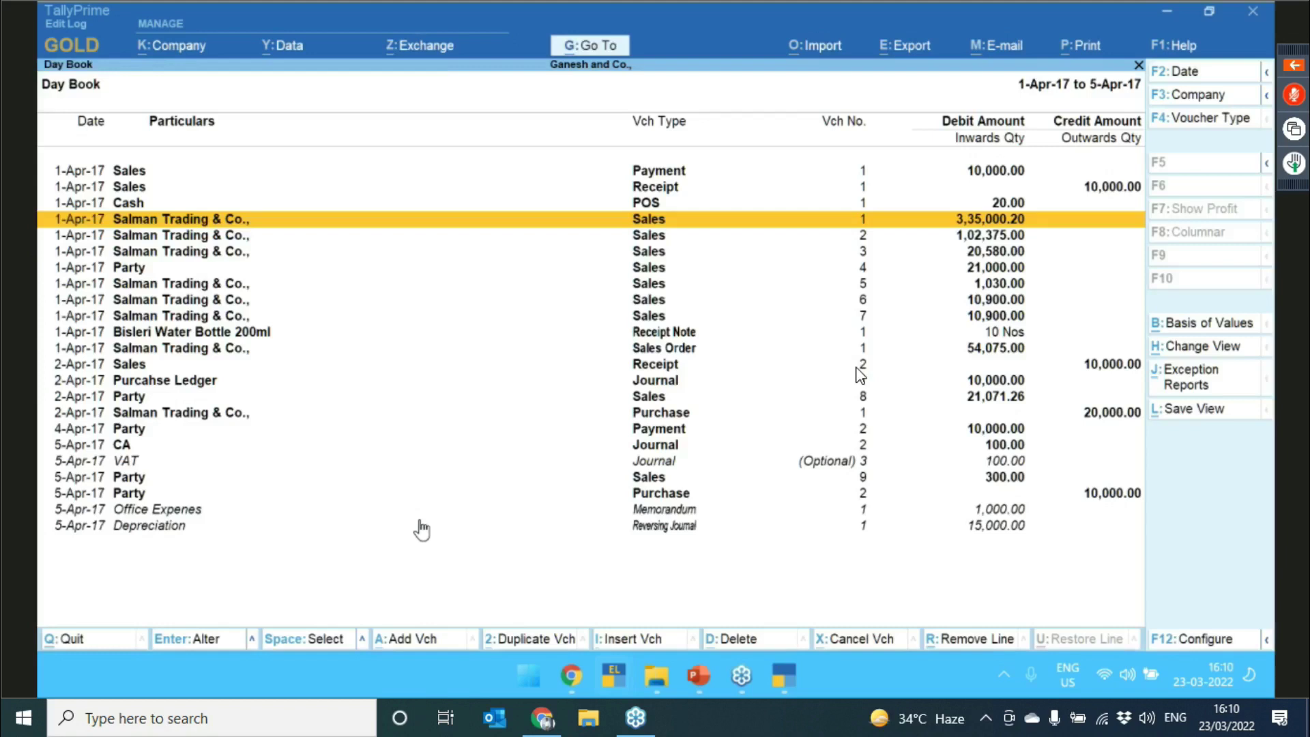
{"action": "key", "text": "Down"}
{"action": "key", "text": "Down"}
{"action": "key", "text": "Down"}
{"action": "key", "text": "Down"}
{"action": "key", "text": "Down"}
{"action": "key", "text": "Down"}
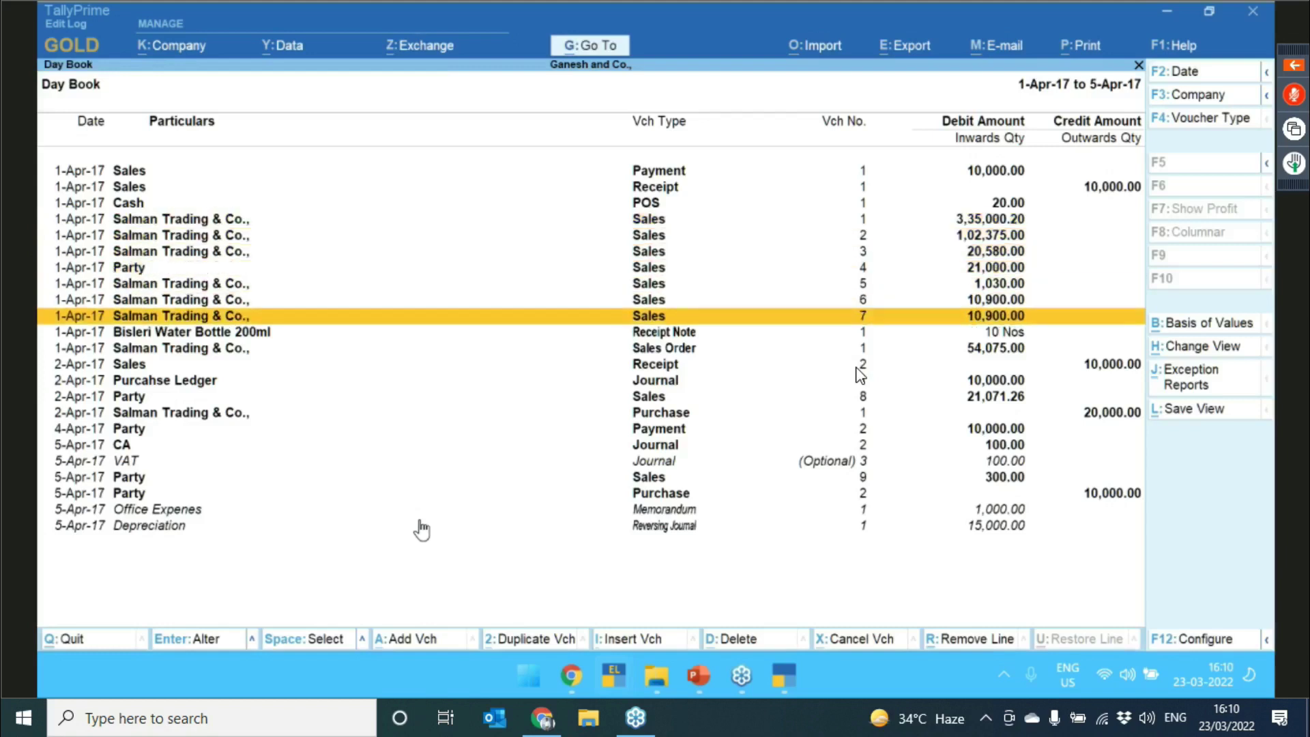
{"action": "key", "text": "Up"}
{"action": "key", "text": "Up"}
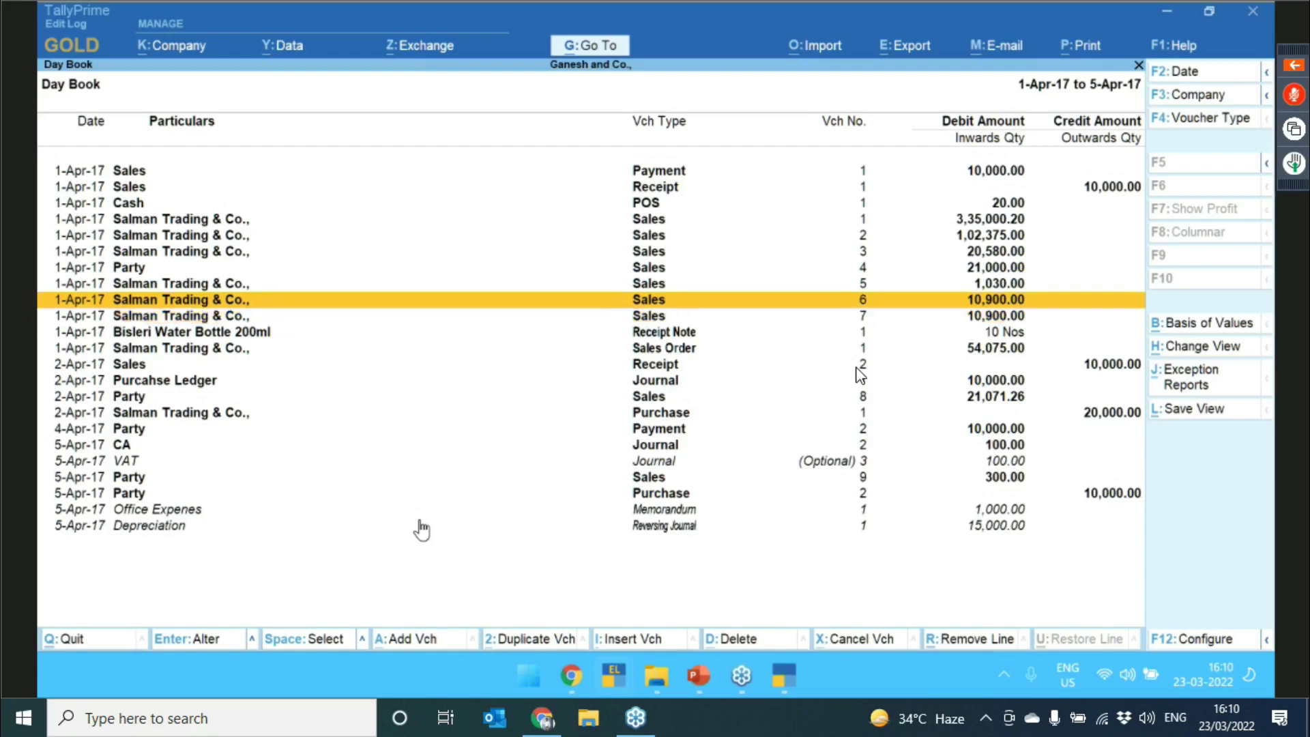
{"action": "key", "text": "Return"}
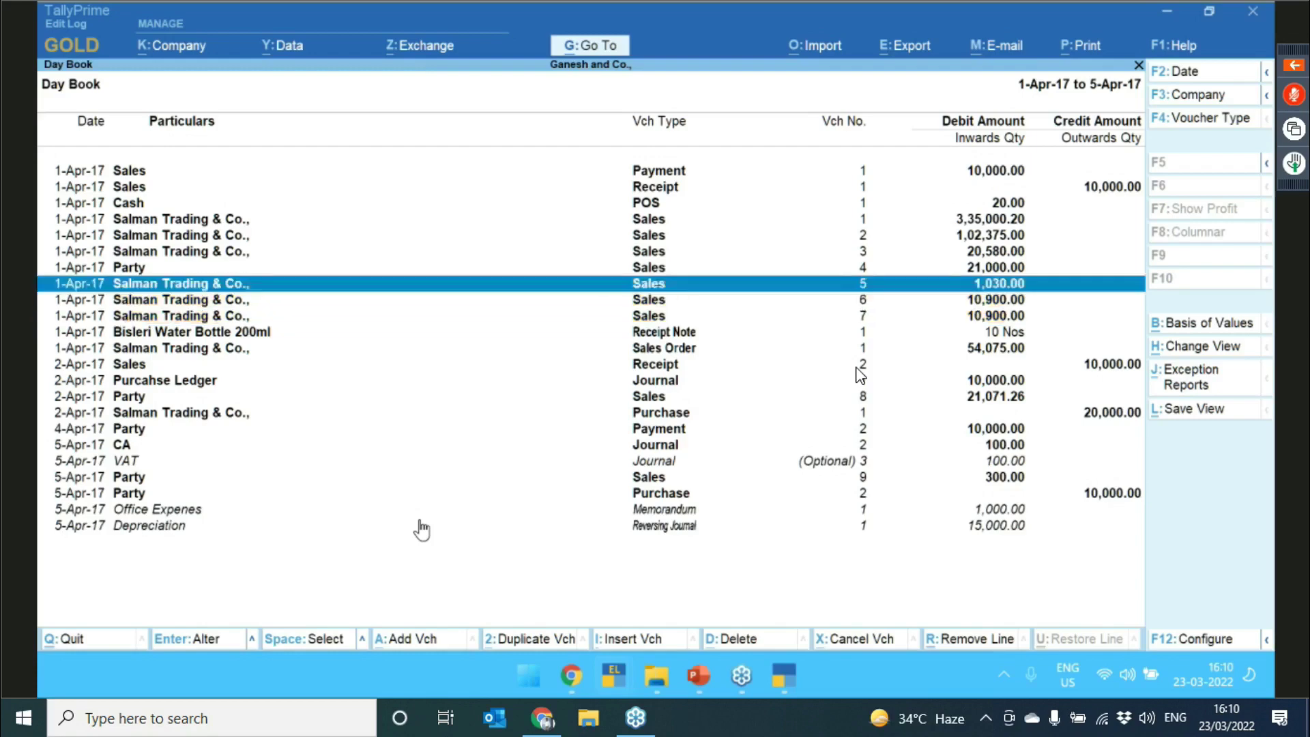
{"action": "key", "text": "space"}
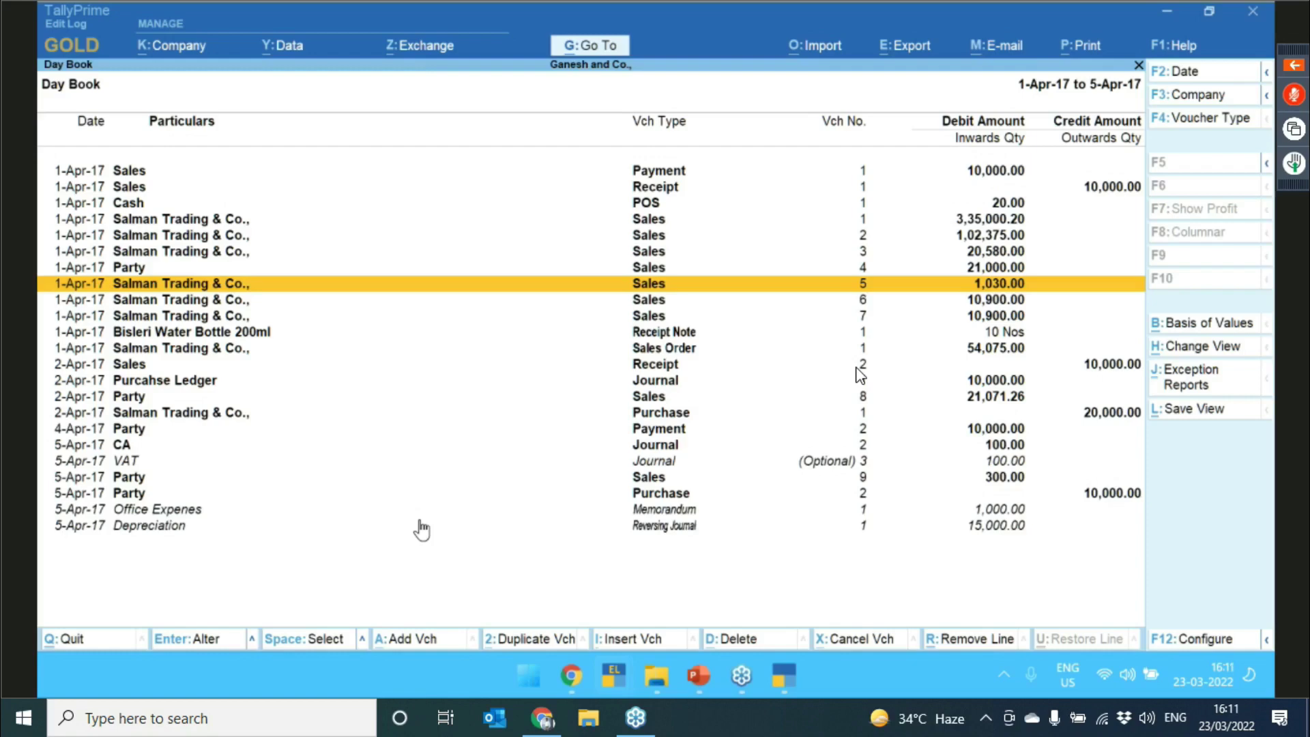
{"action": "key", "text": "Up"}
{"action": "key", "text": "Up"}
{"action": "key", "text": "Up"}
{"action": "key", "text": "Up"}
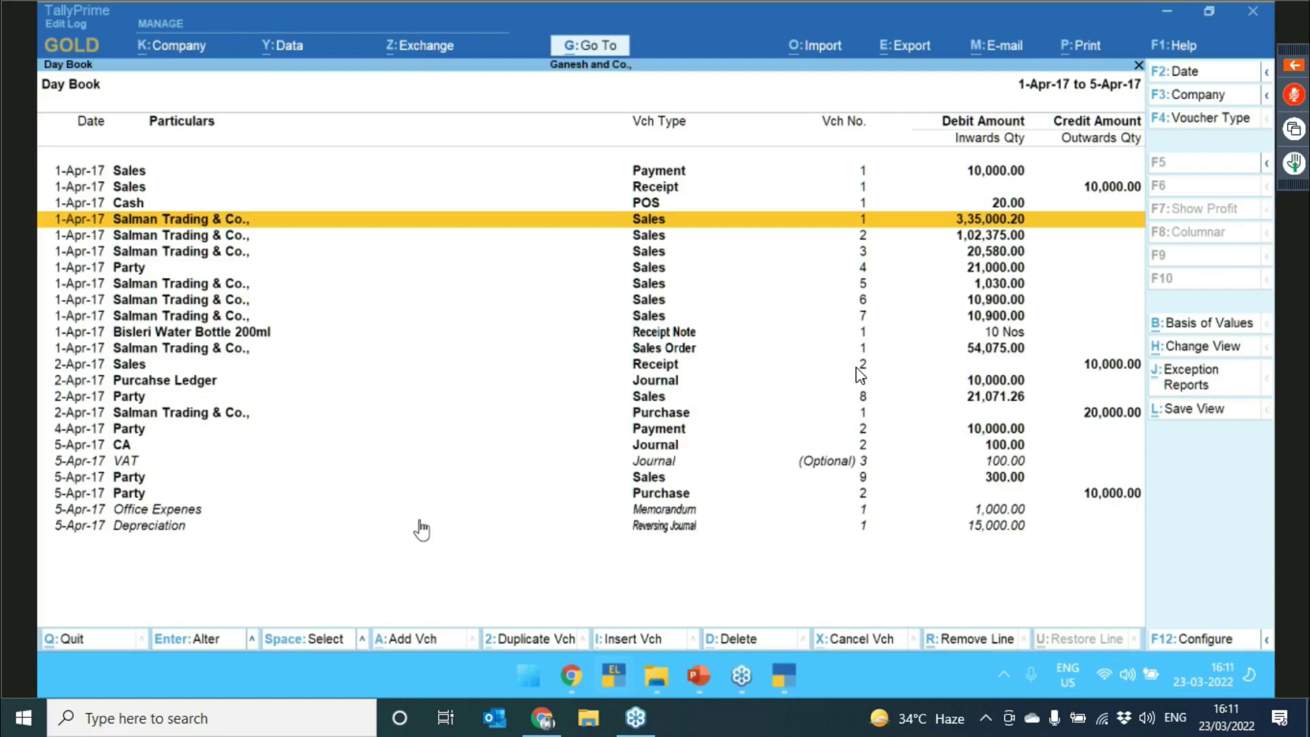
{"action": "key", "text": "Down"}
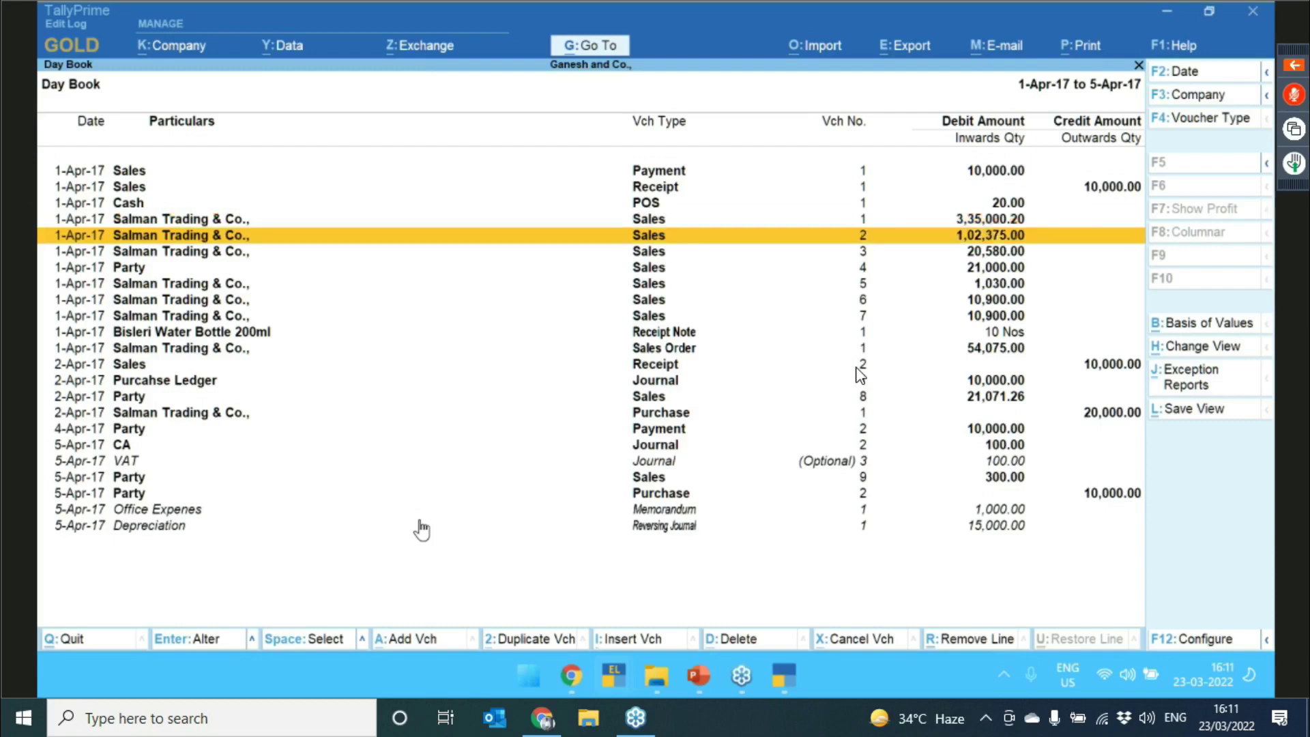
{"action": "key", "text": "Up"}
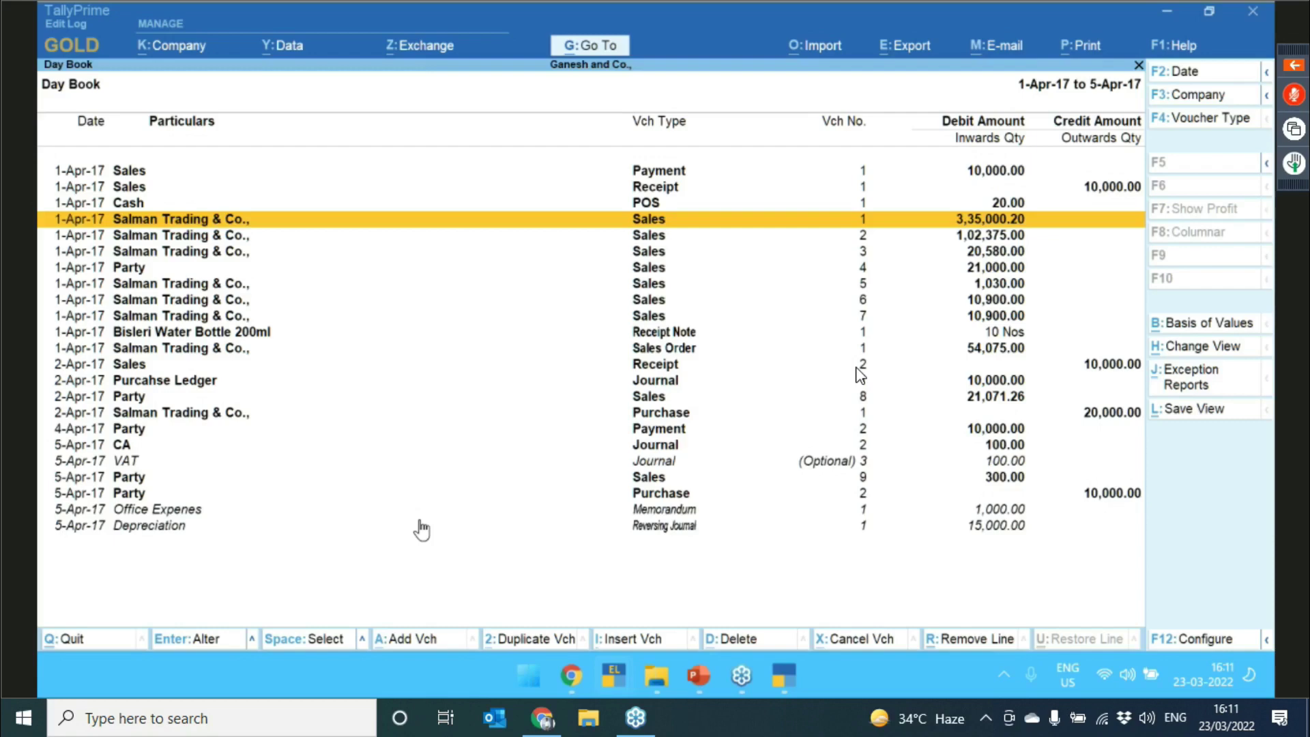
- Open the Sales voucher type for alteration via Go To > Alter Master > Voucher Type
{"action": "key", "text": "alt+g"}
{"action": "key", "text": "Up"}
{"action": "key", "text": "Up"}
{"action": "key", "text": "Return"}
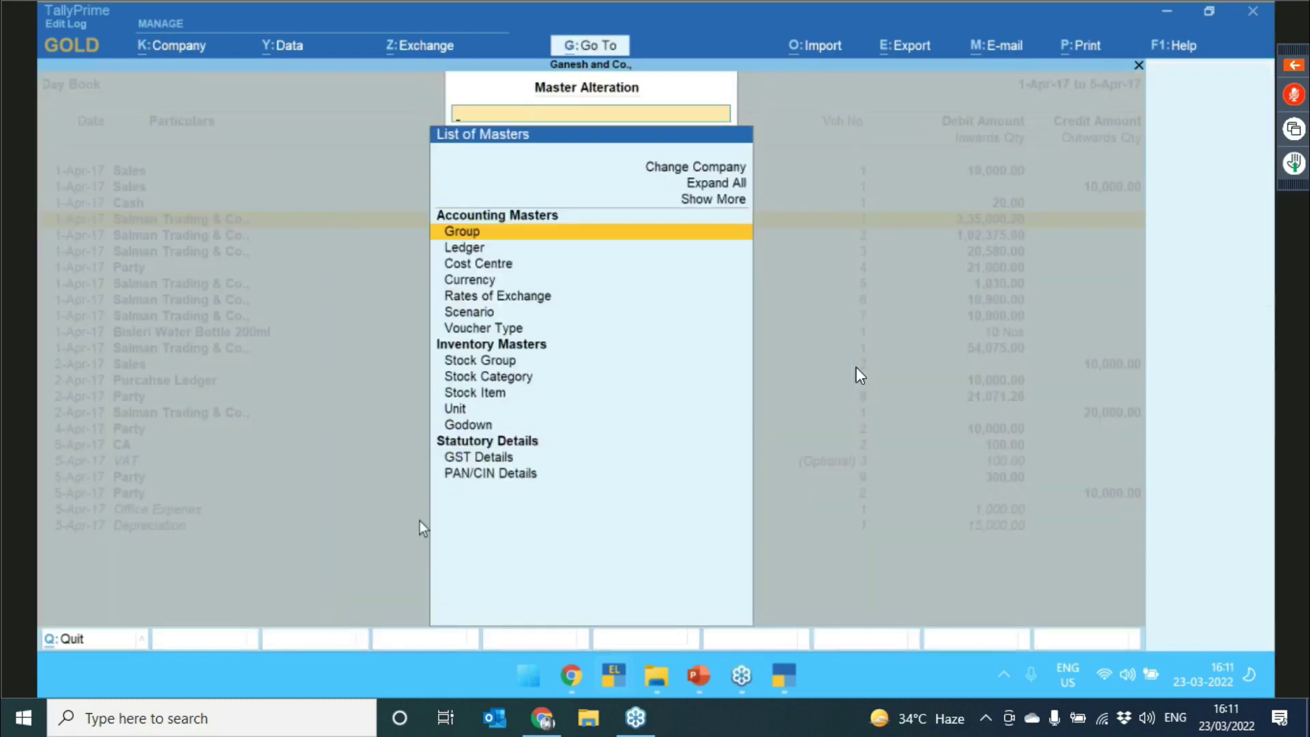
{"action": "key", "text": "Down"}
{"action": "key", "text": "Down"}
{"action": "key", "text": "Down"}
{"action": "key", "text": "Down"}
{"action": "key", "text": "Down"}
{"action": "key", "text": "Down"}
{"action": "key", "text": "Return"}
{"action": "type", "text": "Sa"}
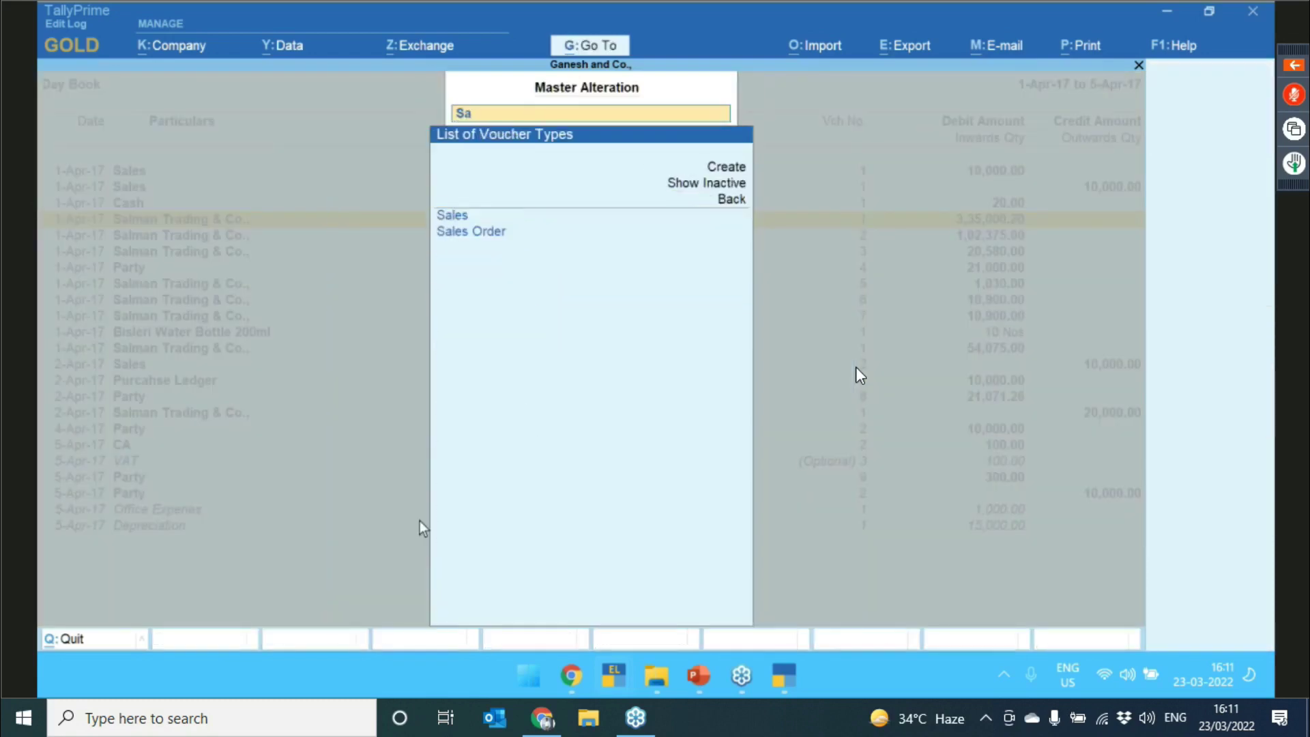
{"action": "type", "text": "les"}
{"action": "key", "text": "Return"}
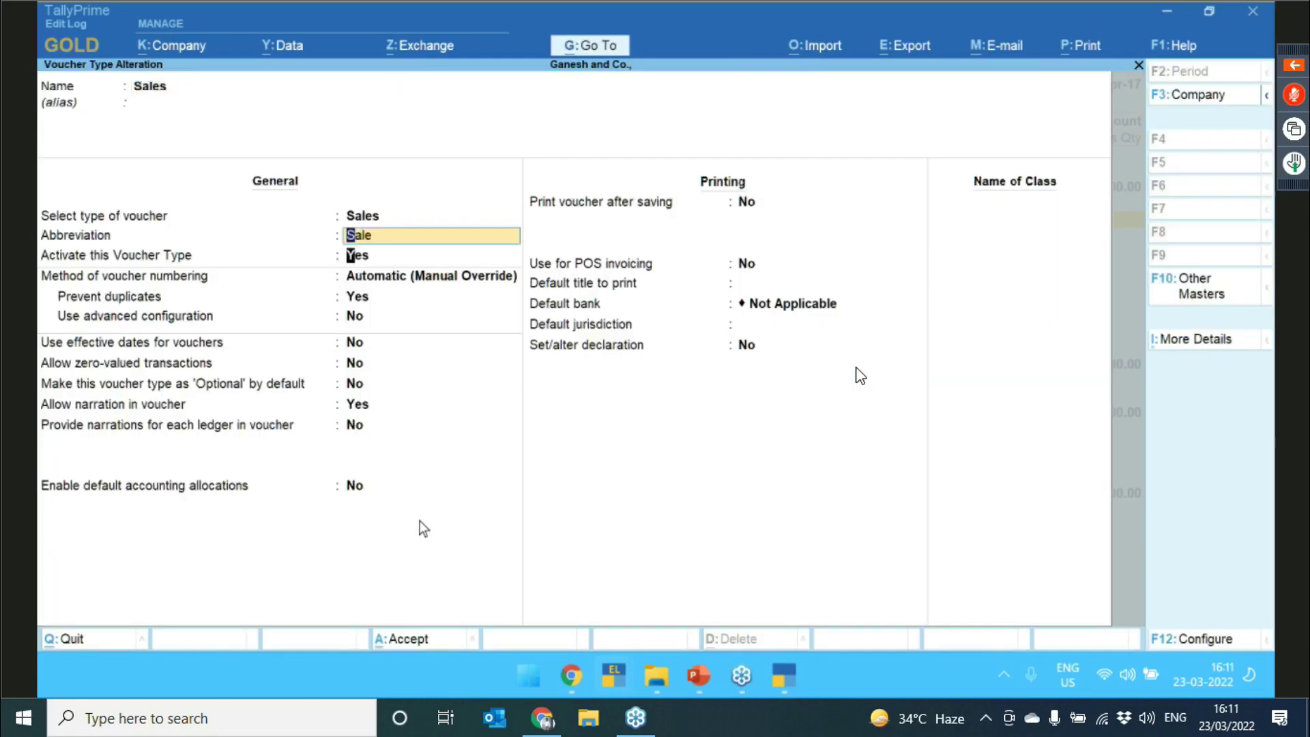
- Change Sales numbering to Automatic, accept renumbering, and save the voucher type
{"action": "key", "text": "Return"}
{"action": "key", "text": "Return"}
{"action": "key", "text": "Up"}
{"action": "key", "text": "Return"}
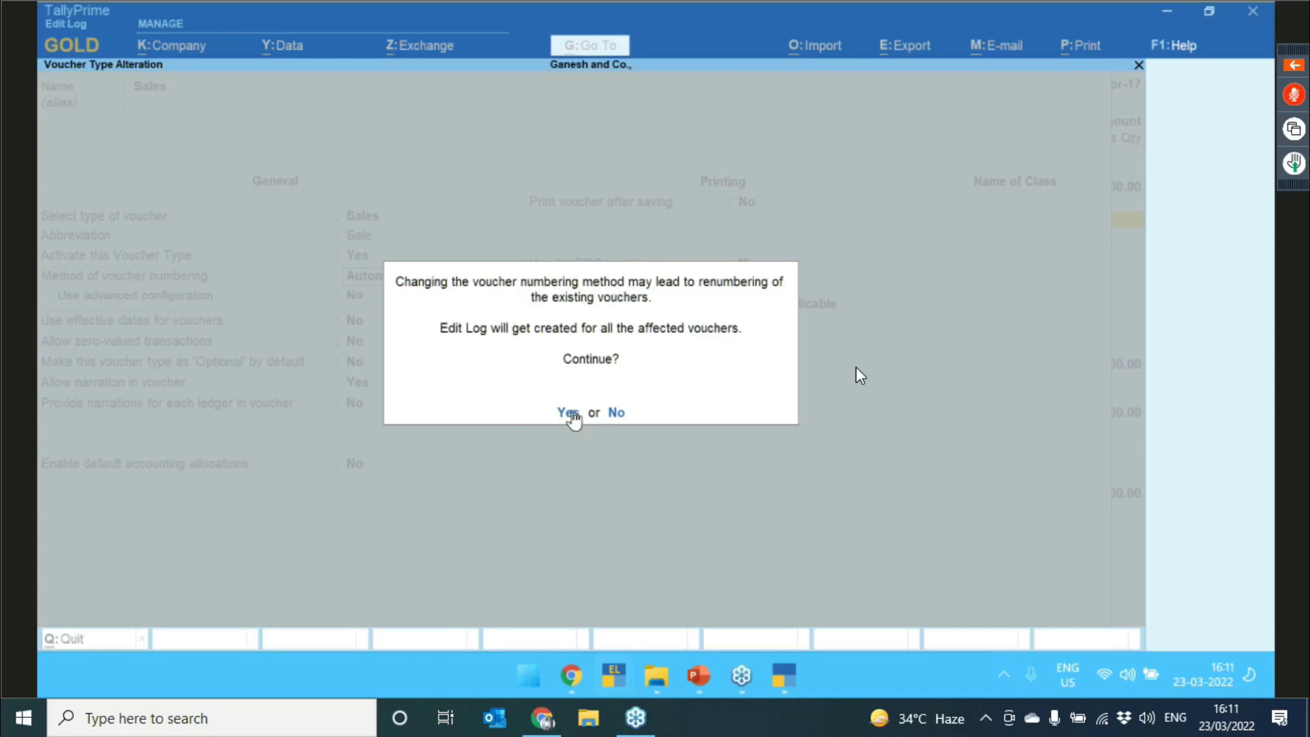
{"action": "left_click", "coordinate": [570, 412]}
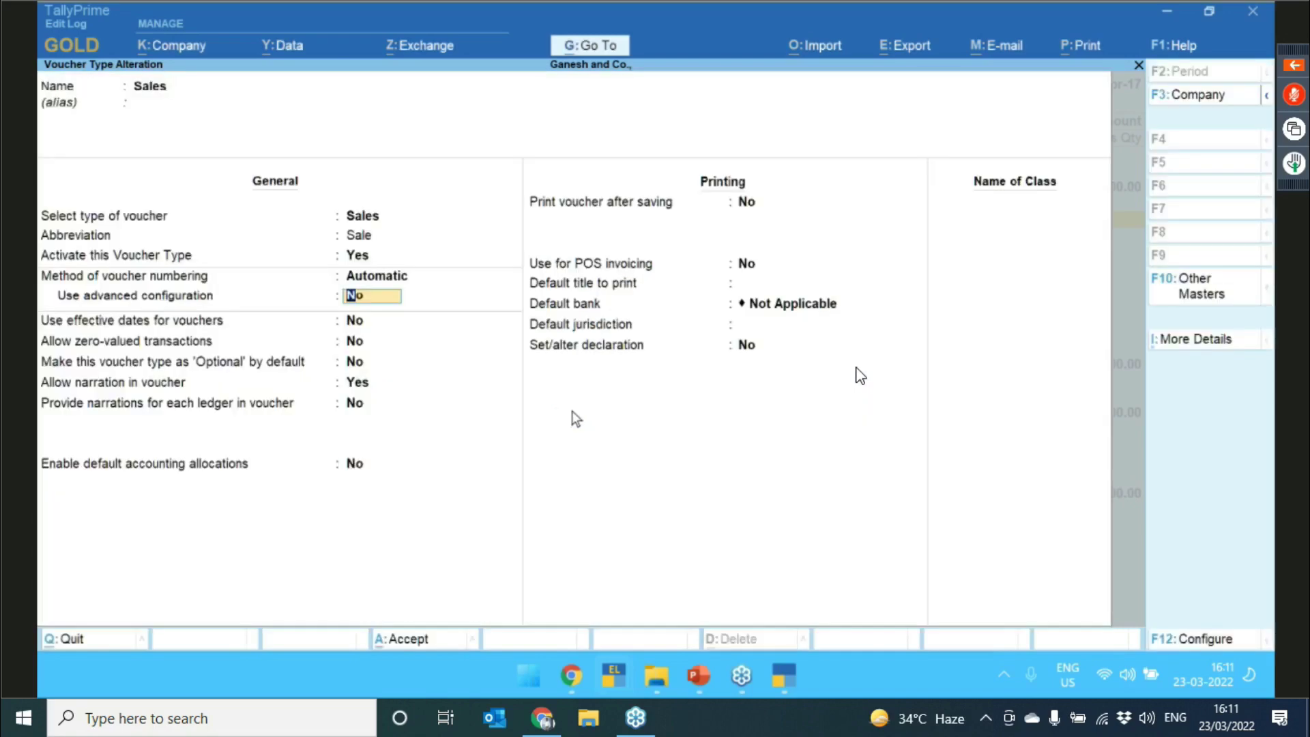
{"action": "key", "text": "ctrl+a"}
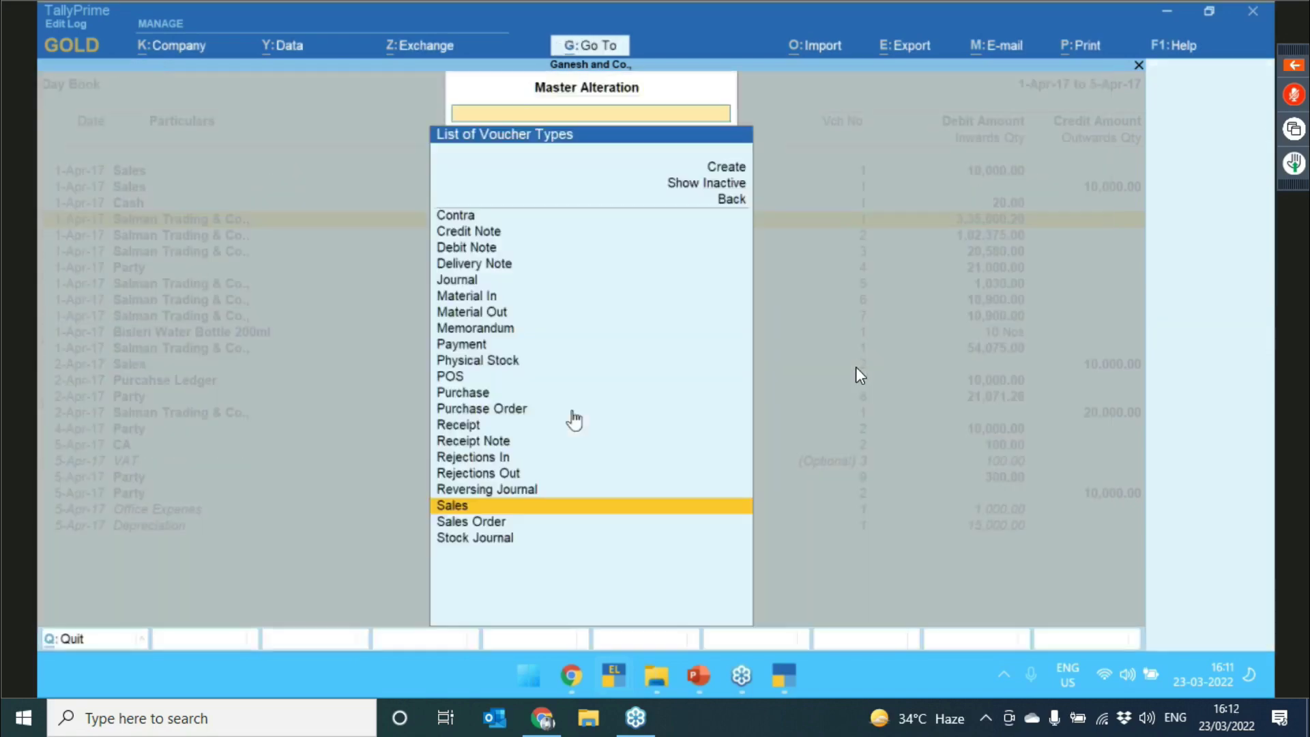
{"action": "key", "text": "Escape"}
{"action": "key", "text": "Escape"}
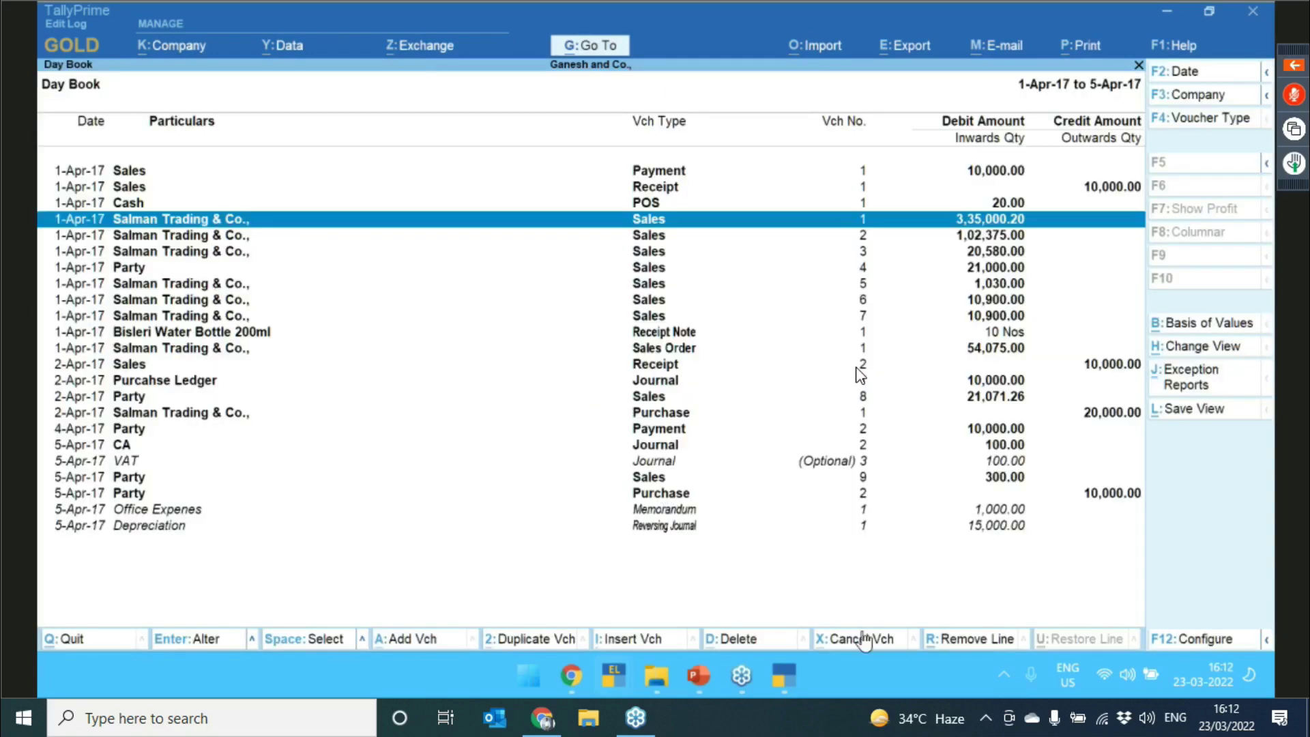
- Insert a new sales voucher before Sales 1 with Cash as the party account
{"action": "left_click", "coordinate": [635, 642]}
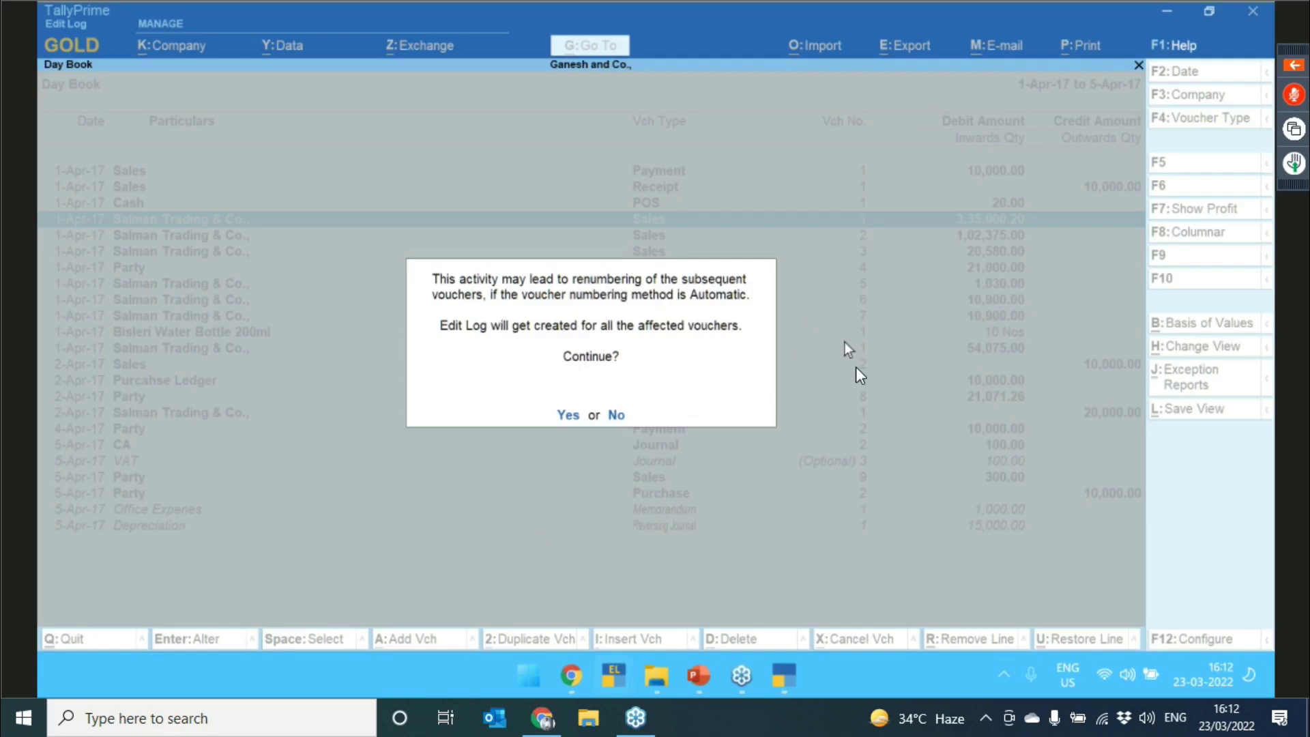
{"action": "left_click", "coordinate": [567, 415]}
{"action": "key", "text": "Down"}
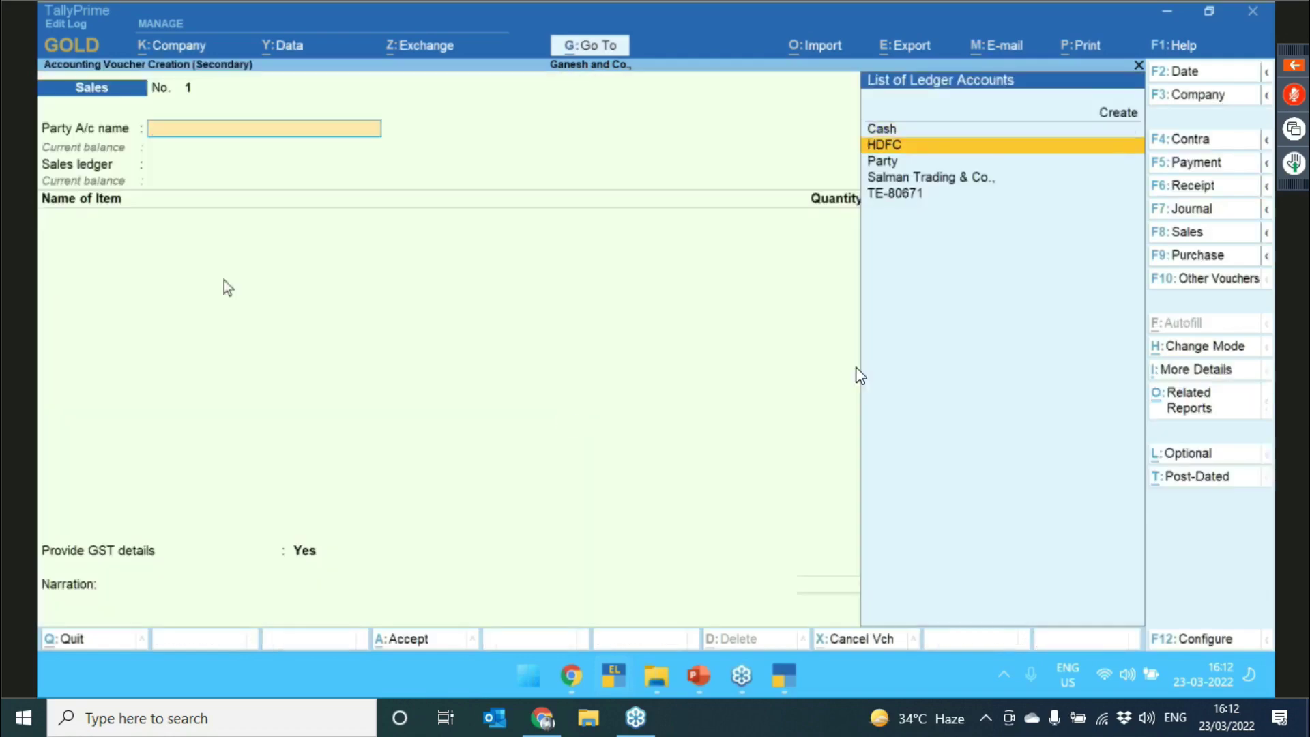
{"action": "key", "text": "Up"}
{"action": "key", "text": "Return"}
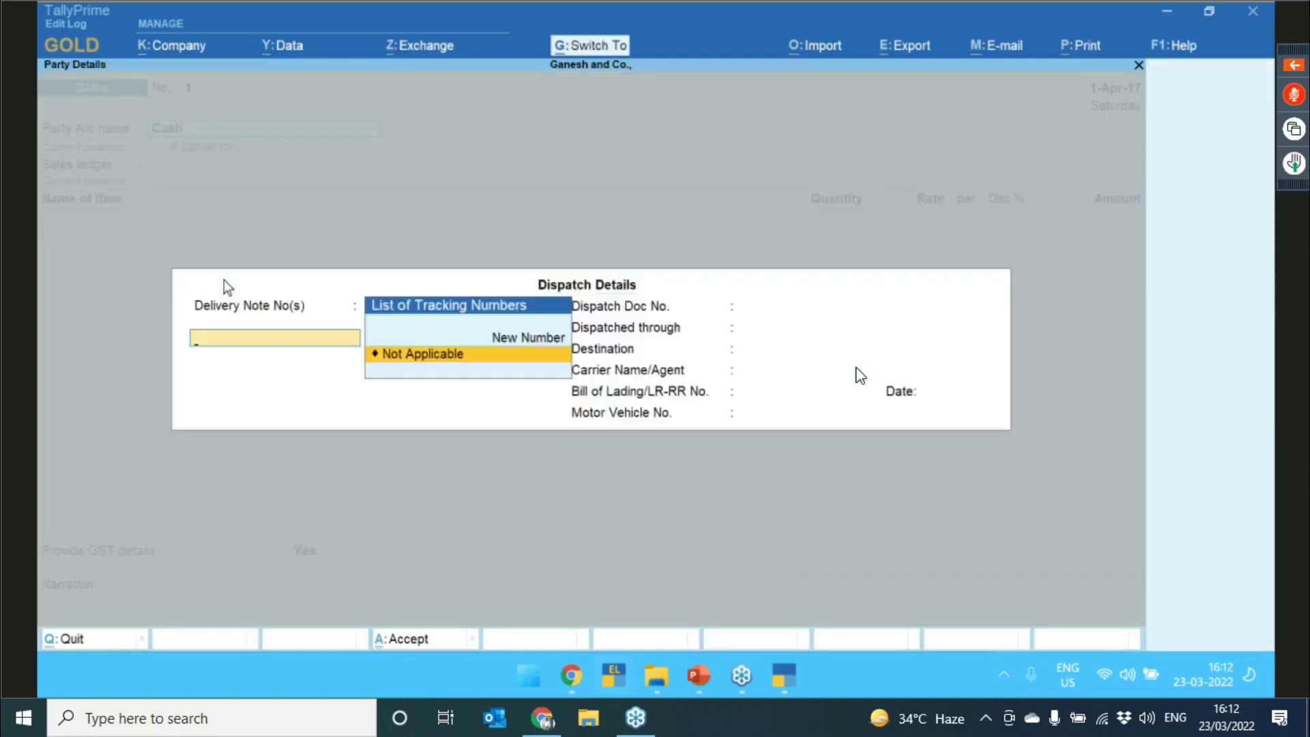
{"action": "key", "text": "ctrl+a"}
{"action": "key", "text": "Return"}
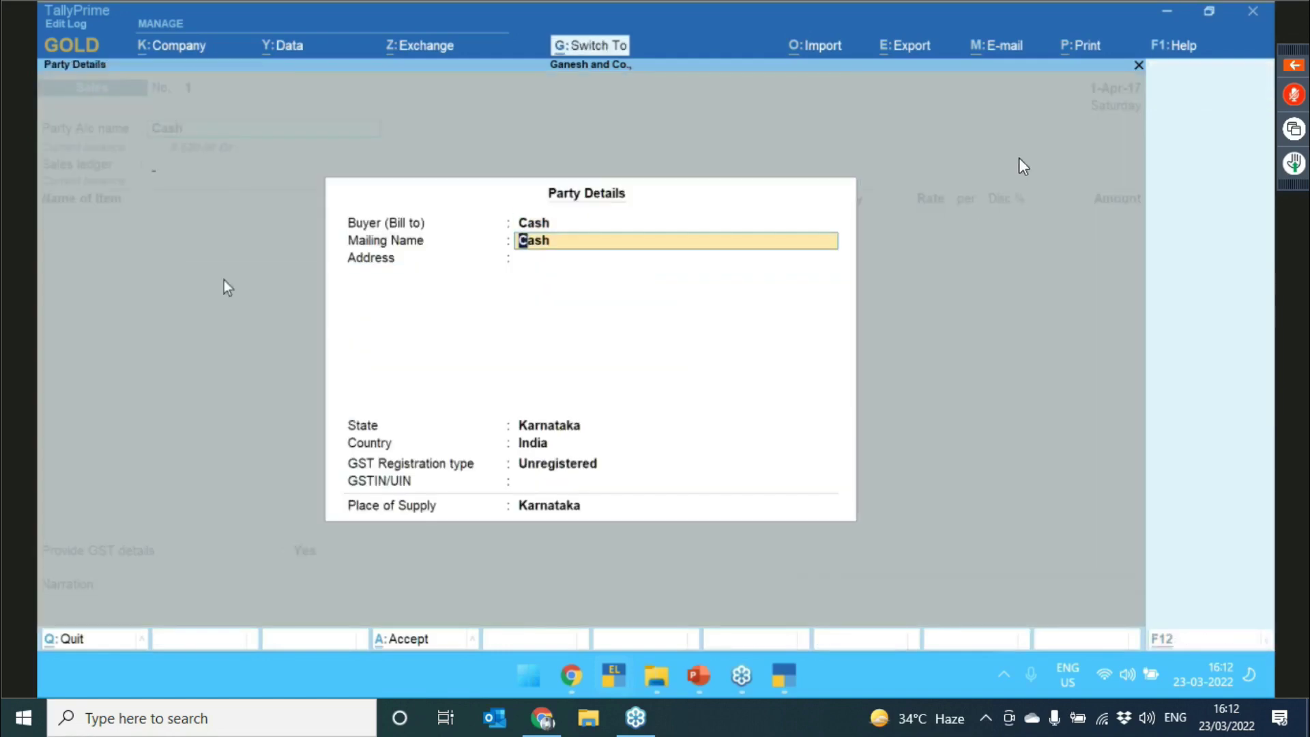
{"action": "key", "text": "ctrl+a"}
- Sell 12 Bisleri Water Bottle 500ml via the Sales ledger, GST details No, and save
{"action": "key", "text": "Down"}
{"action": "key", "text": "Down"}
{"action": "key", "text": "Down"}
{"action": "key", "text": "Down"}
{"action": "key", "text": "Down"}
{"action": "key", "text": "Down"}
{"action": "key", "text": "Down"}
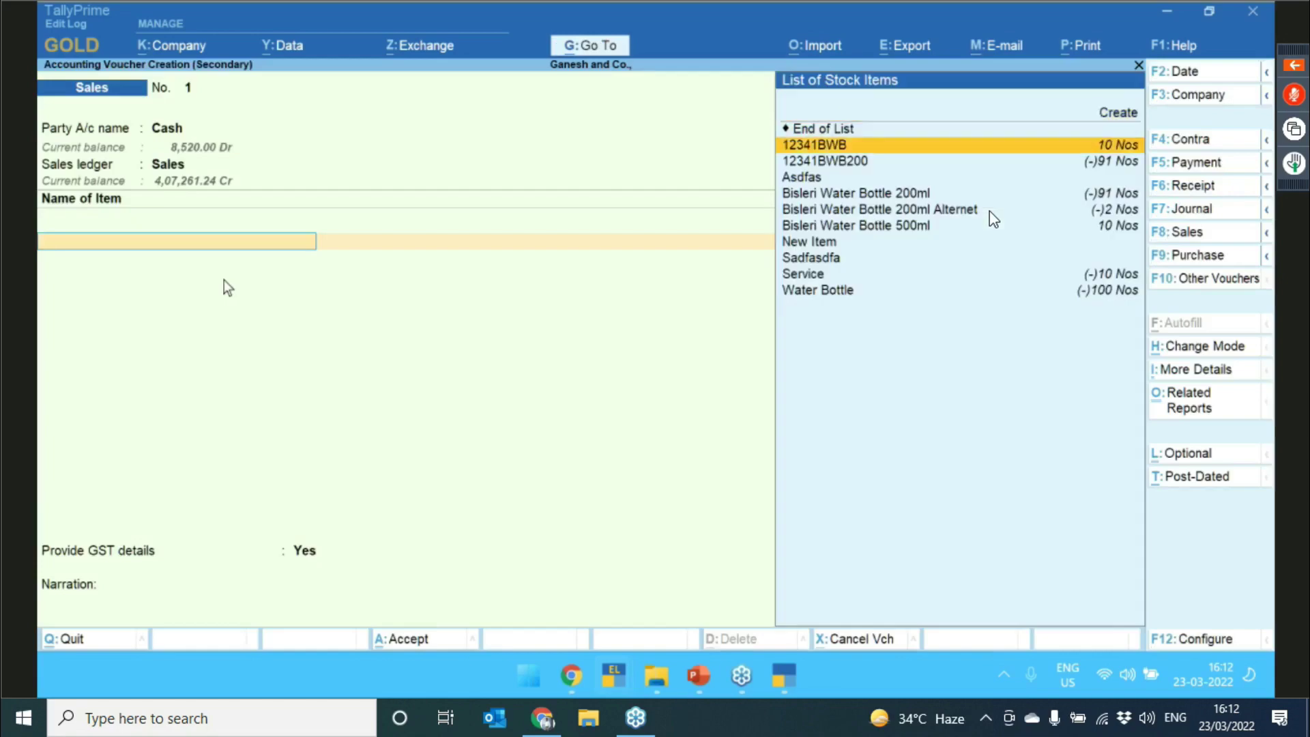
{"action": "key", "text": "Return"}
{"action": "key", "text": "Return"}
{"action": "key", "text": "Return"}
{"action": "key", "text": "Return"}
{"action": "key", "text": "Return"}
{"action": "key", "text": "Return"}
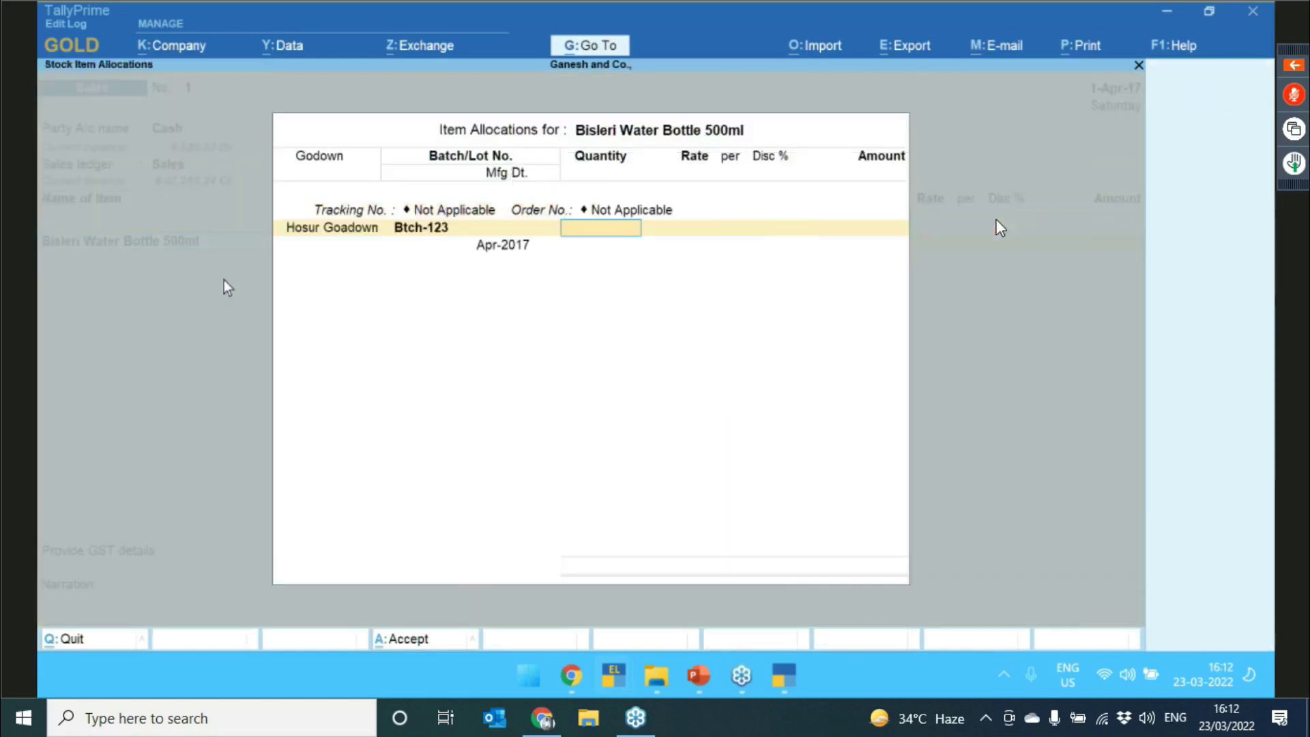
{"action": "type", "text": "12"}
{"action": "key", "text": "Return"}
{"action": "key", "text": "Return"}
{"action": "key", "text": "Return"}
{"action": "key", "text": "Return"}
{"action": "key", "text": "Return"}
{"action": "key", "text": "Return"}
{"action": "key", "text": "Return"}
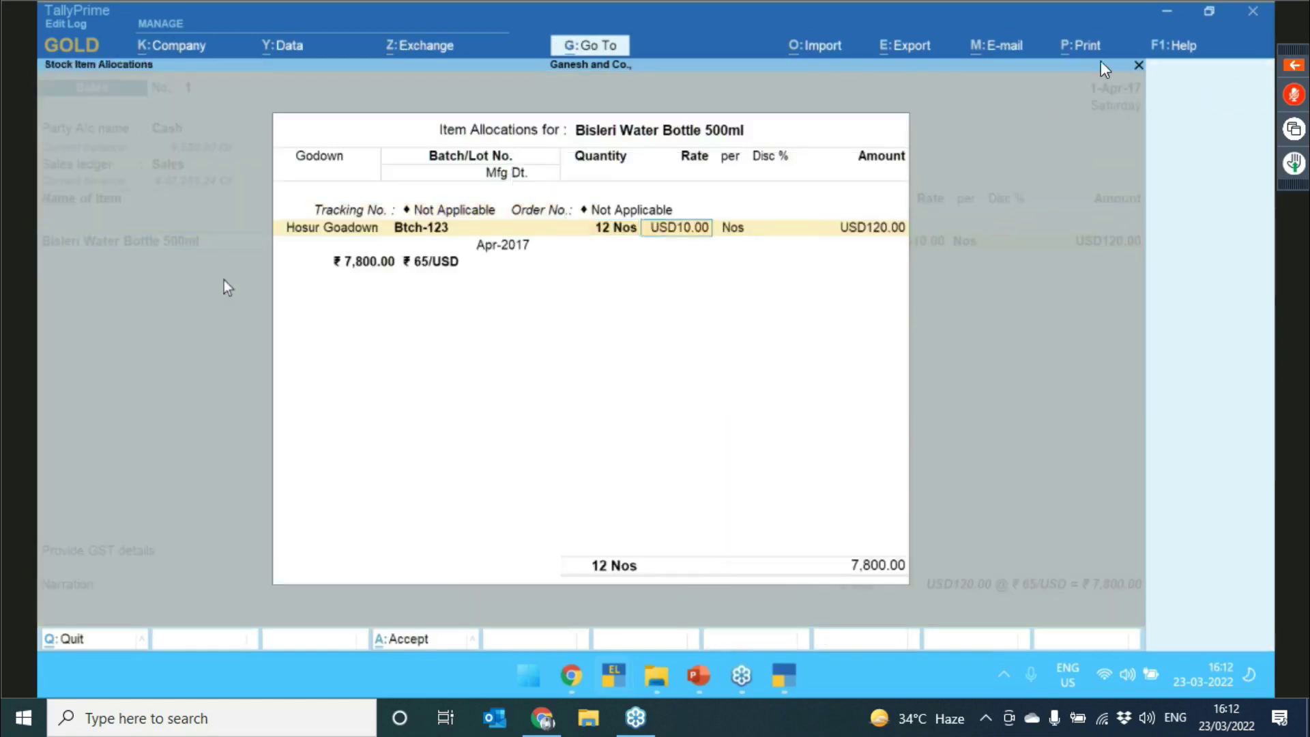
{"action": "key", "text": "Up"}
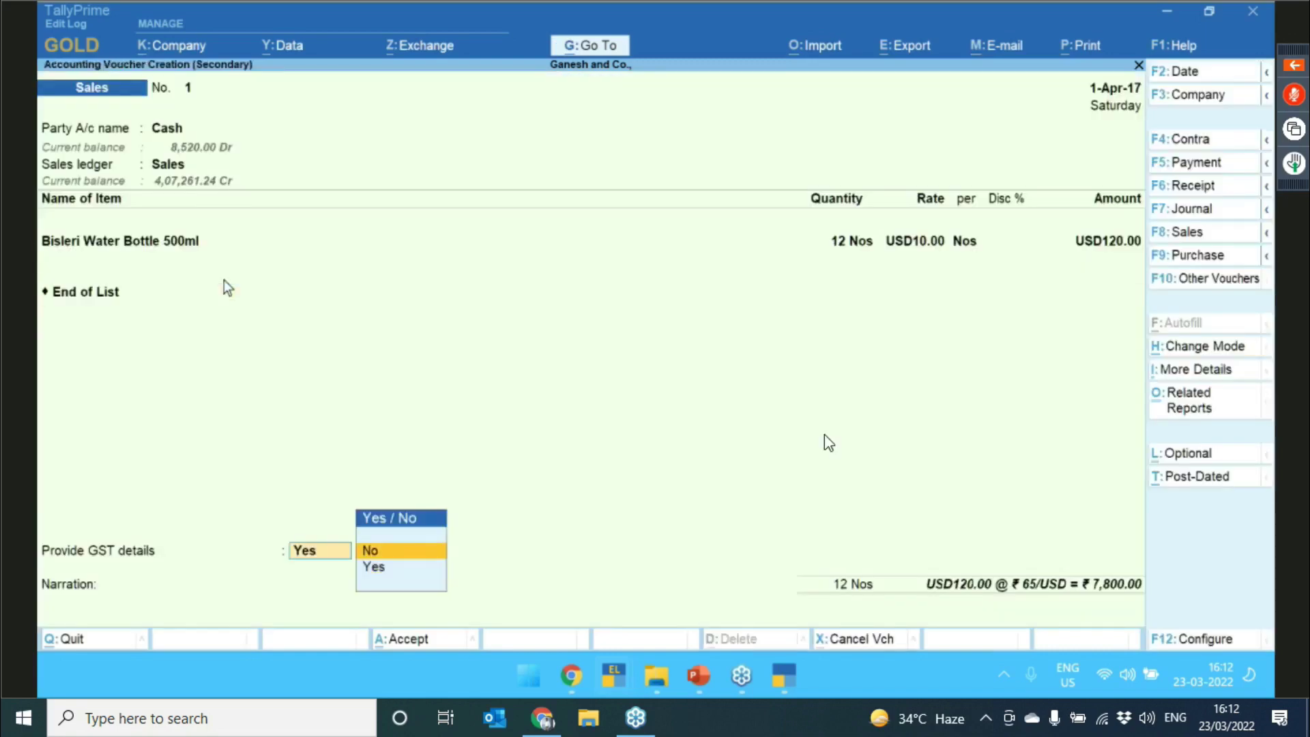
{"action": "key", "text": "Return"}
{"action": "key", "text": "Return"}
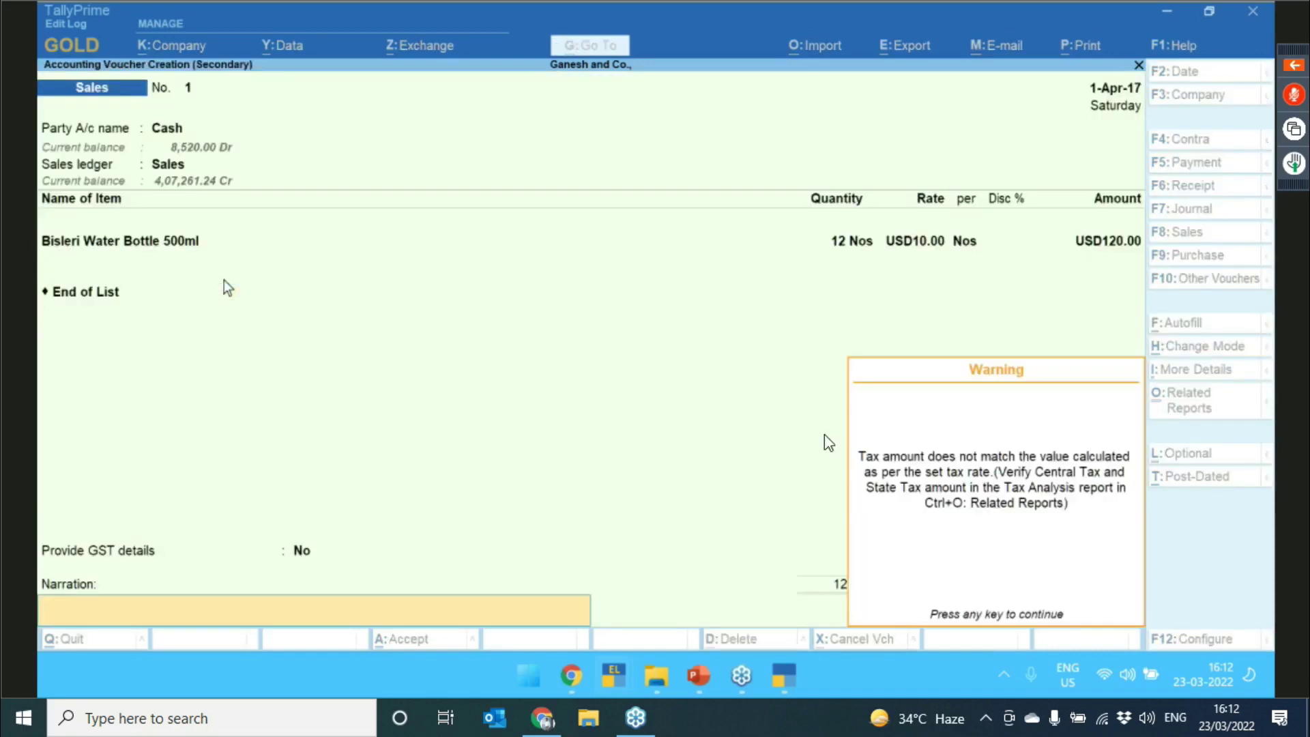
{"action": "key", "text": "Return"}
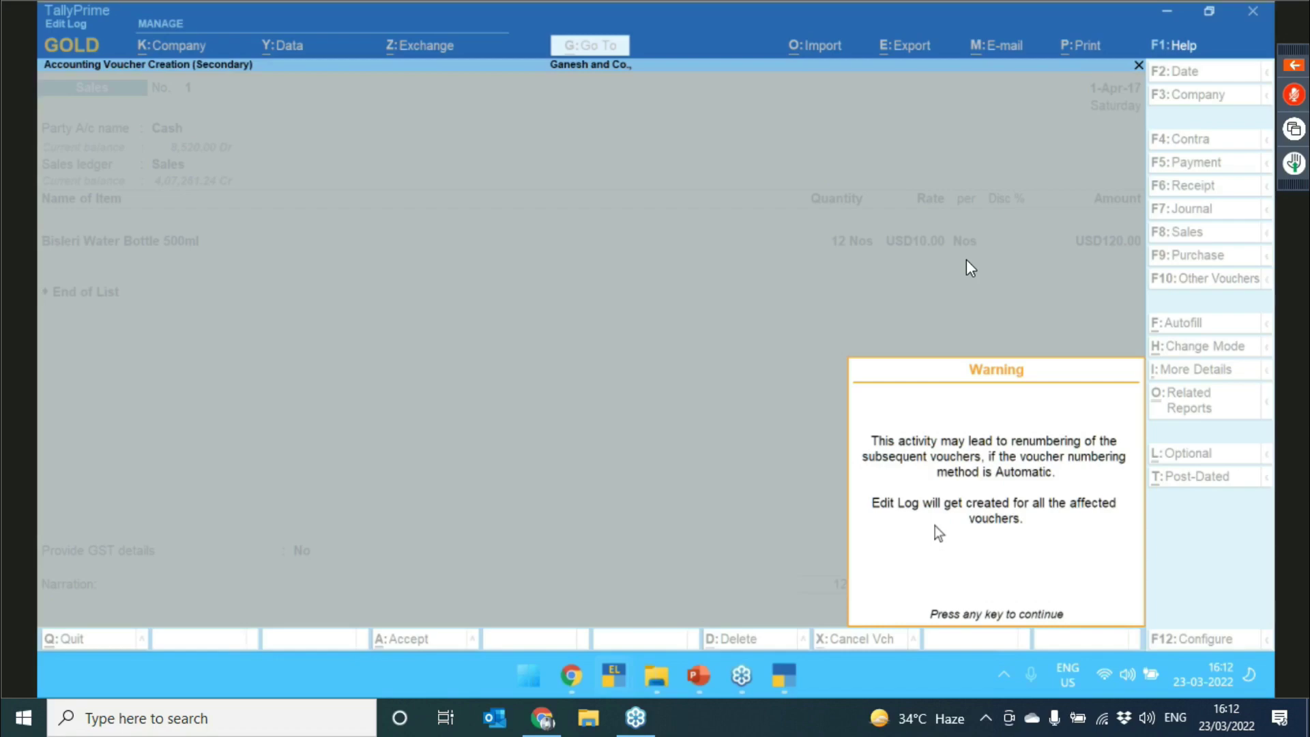
{"action": "key", "text": "Return"}
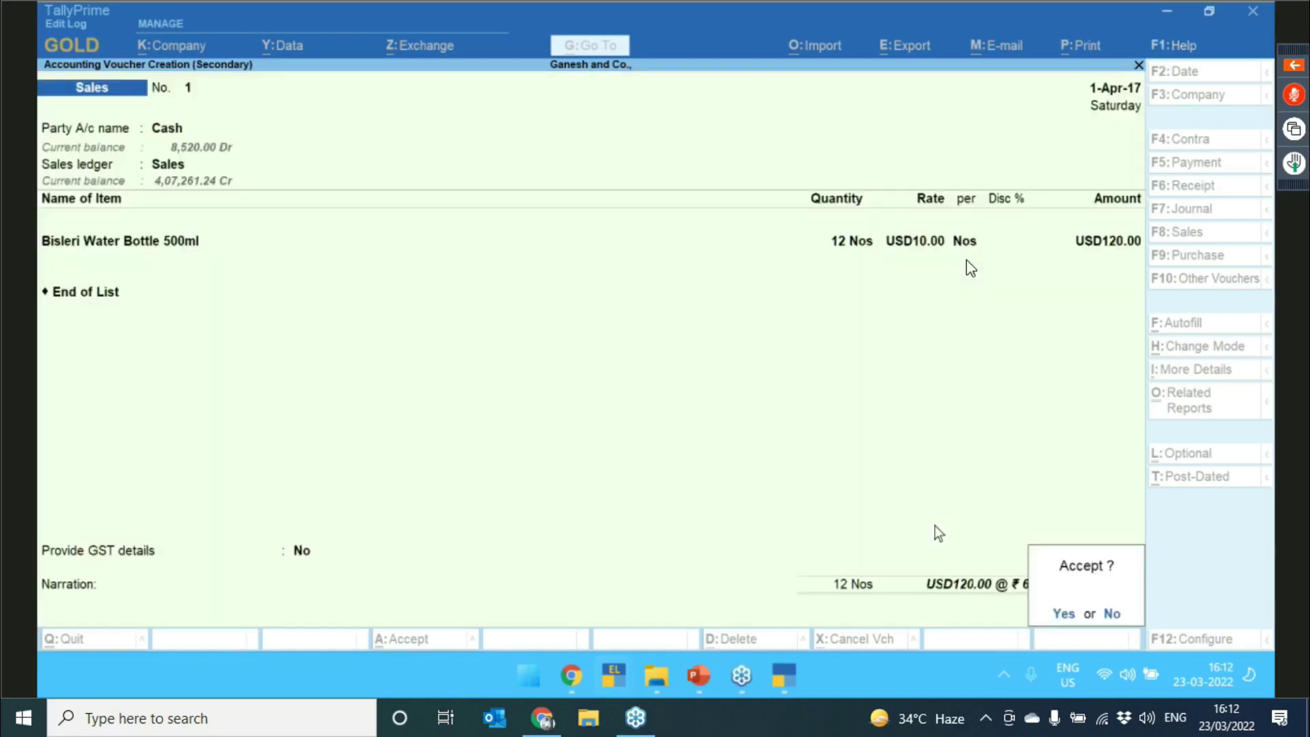
{"action": "key", "text": "y"}
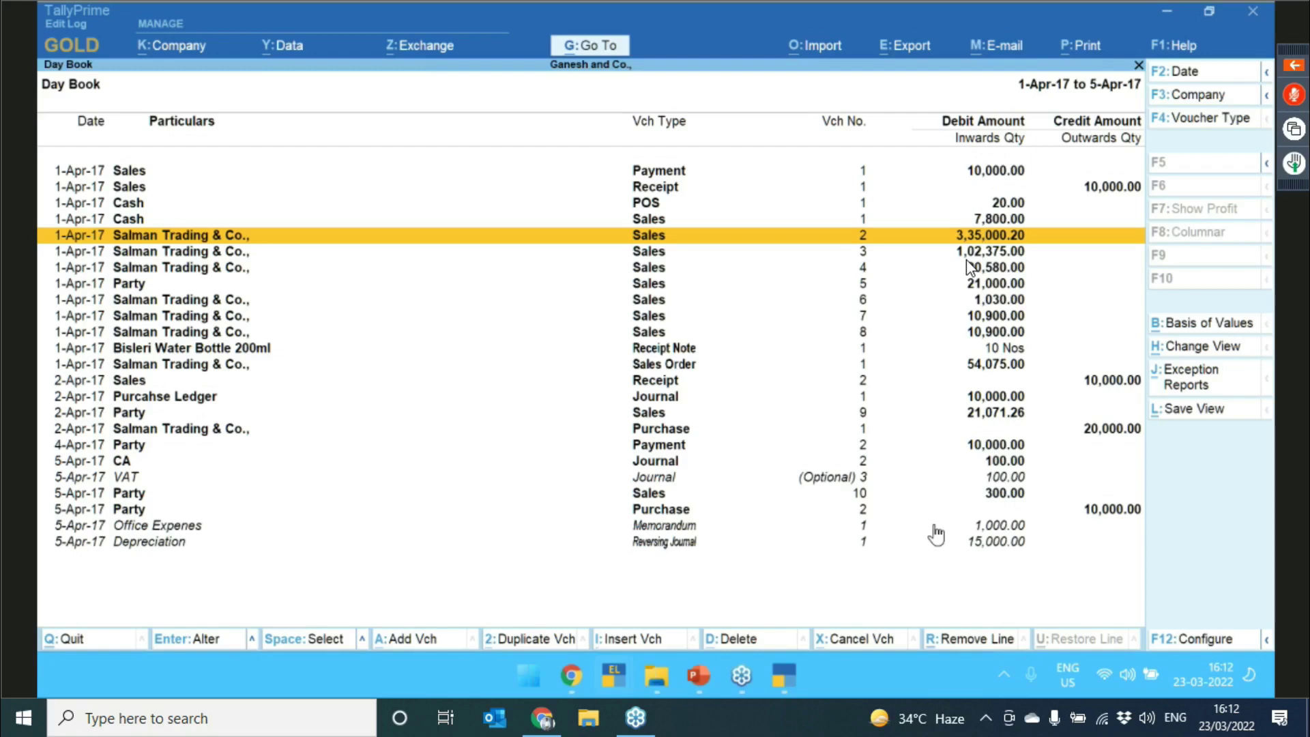
- Check the edit log of the Cash Sales voucher No. 1, then return to the Day Book
{"action": "key", "text": "Up"}
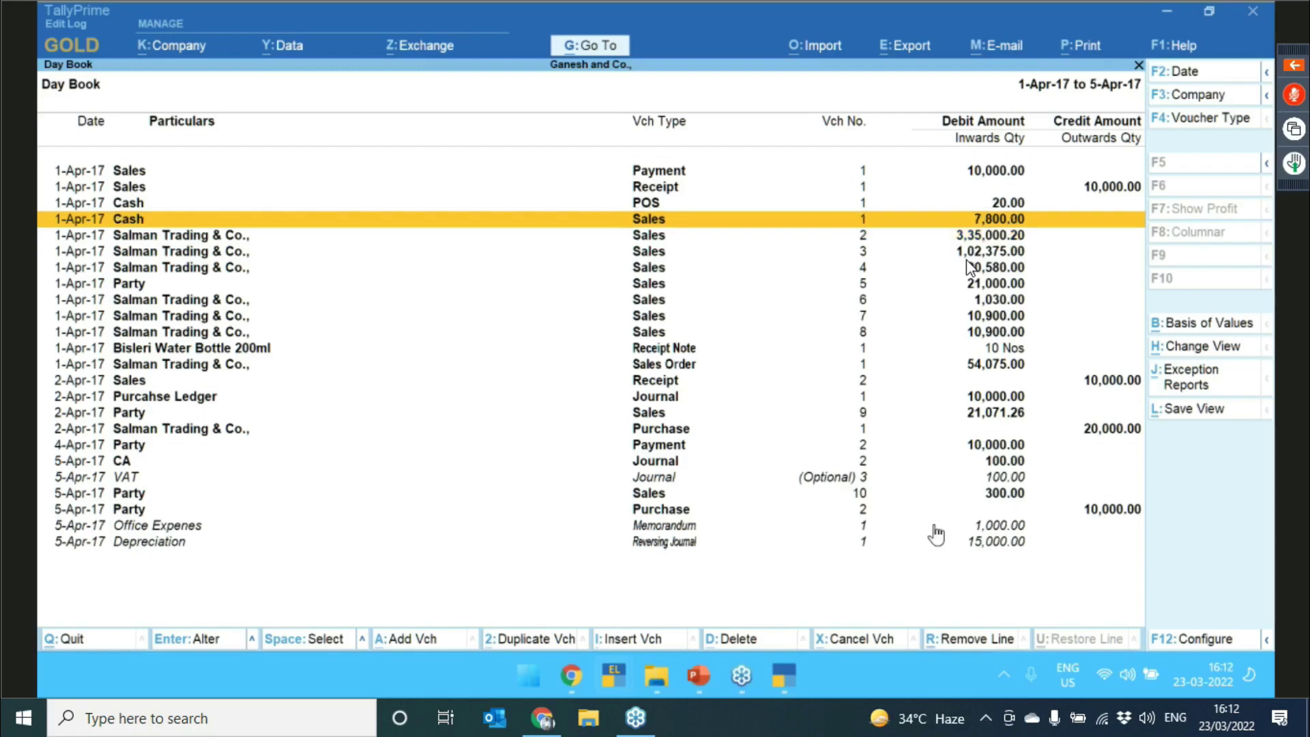
{"action": "key", "text": "Down"}
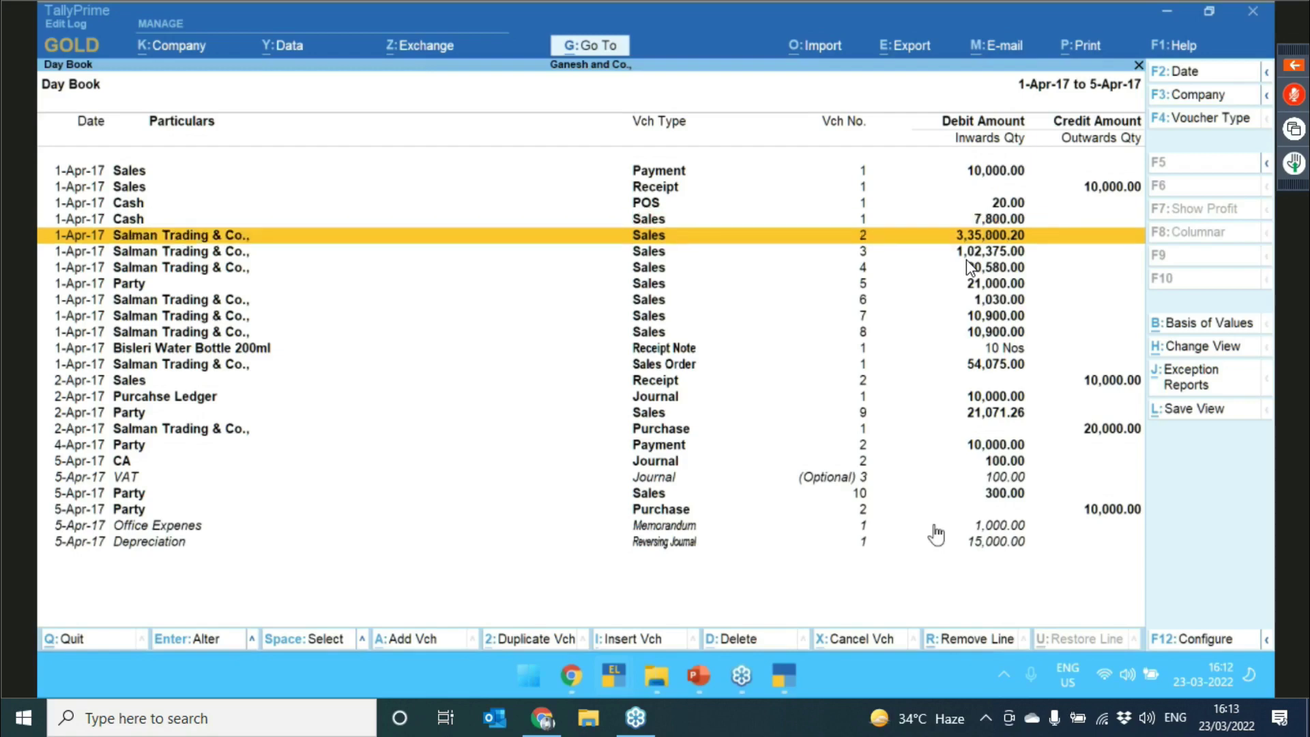
{"action": "key", "text": "Up"}
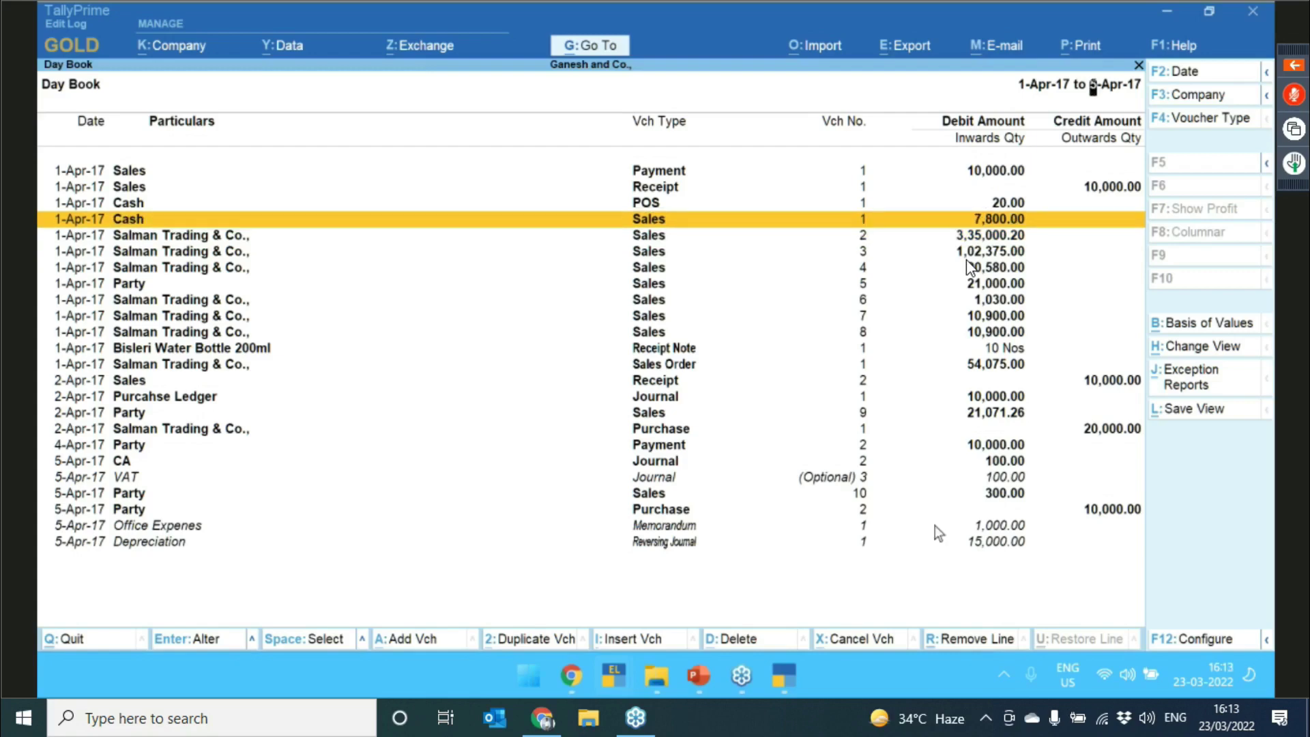
{"action": "key", "text": "Return"}
{"action": "key", "text": "alt+r"}
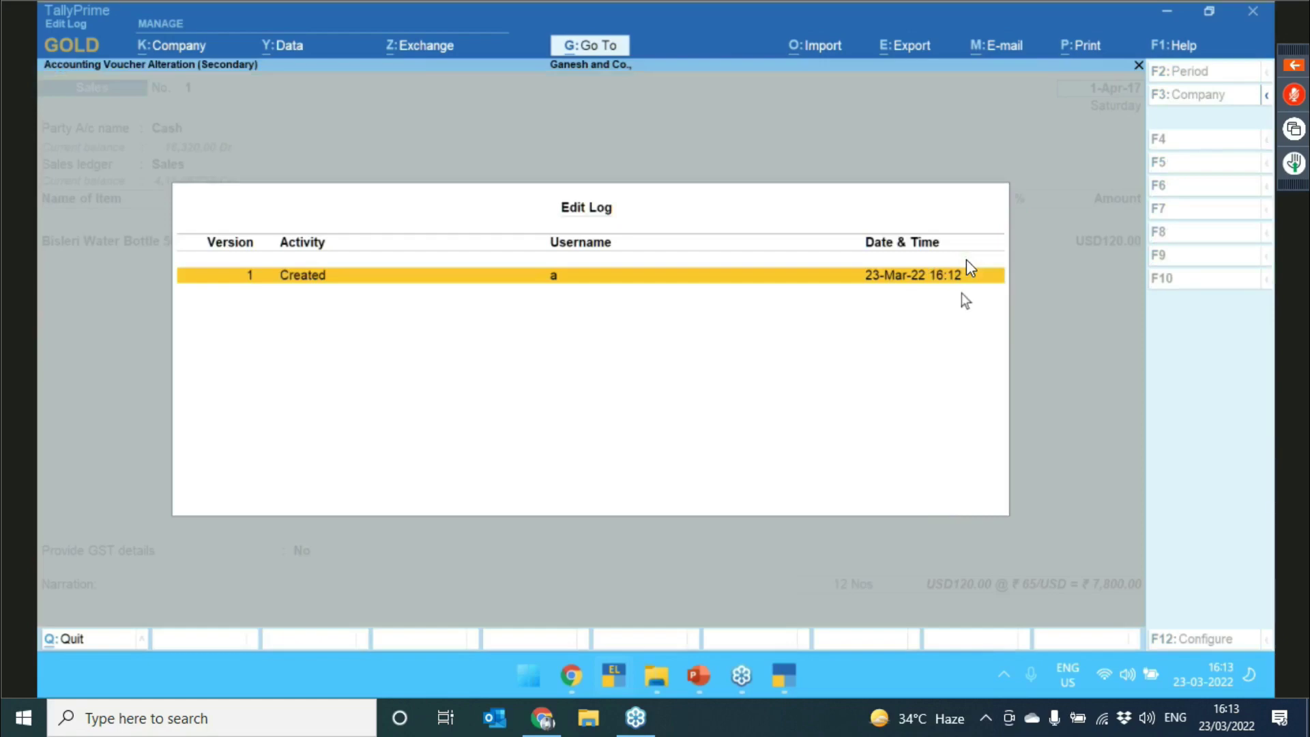
{"action": "key", "text": "Escape"}
{"action": "key", "text": "Escape"}
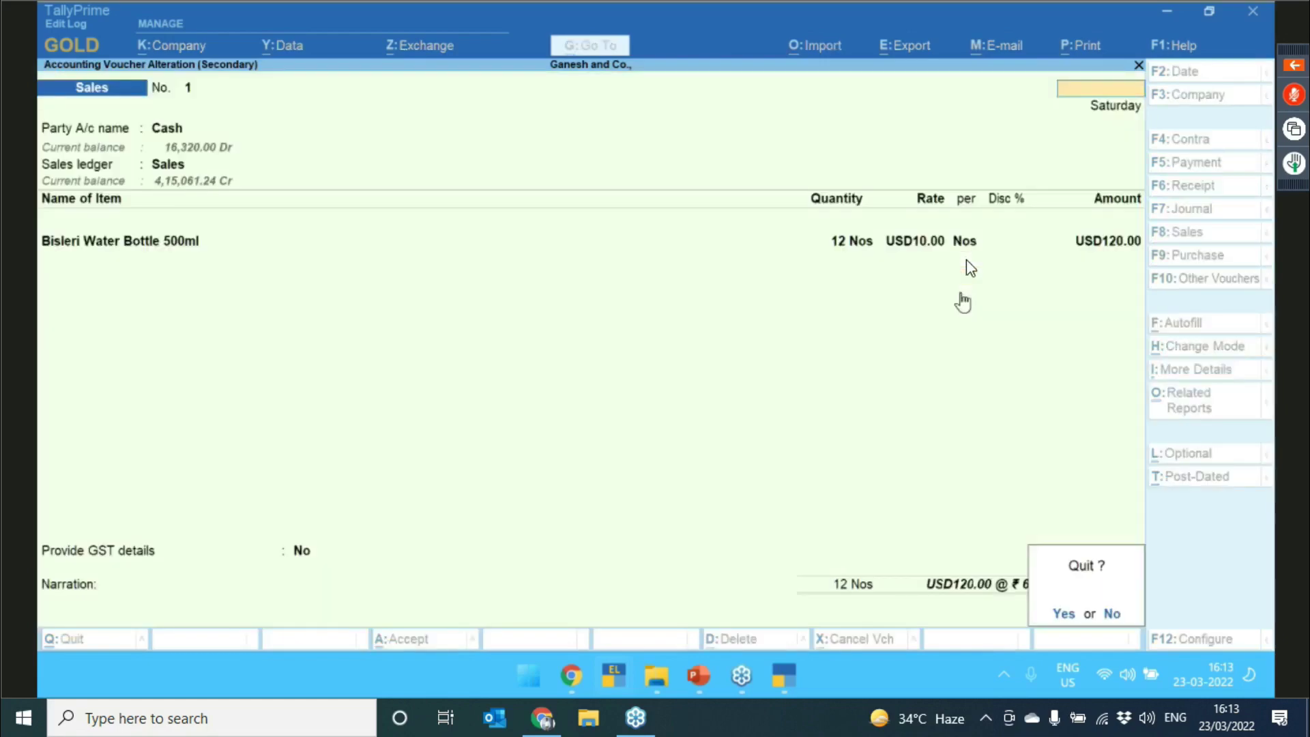
{"action": "key", "text": "Return"}
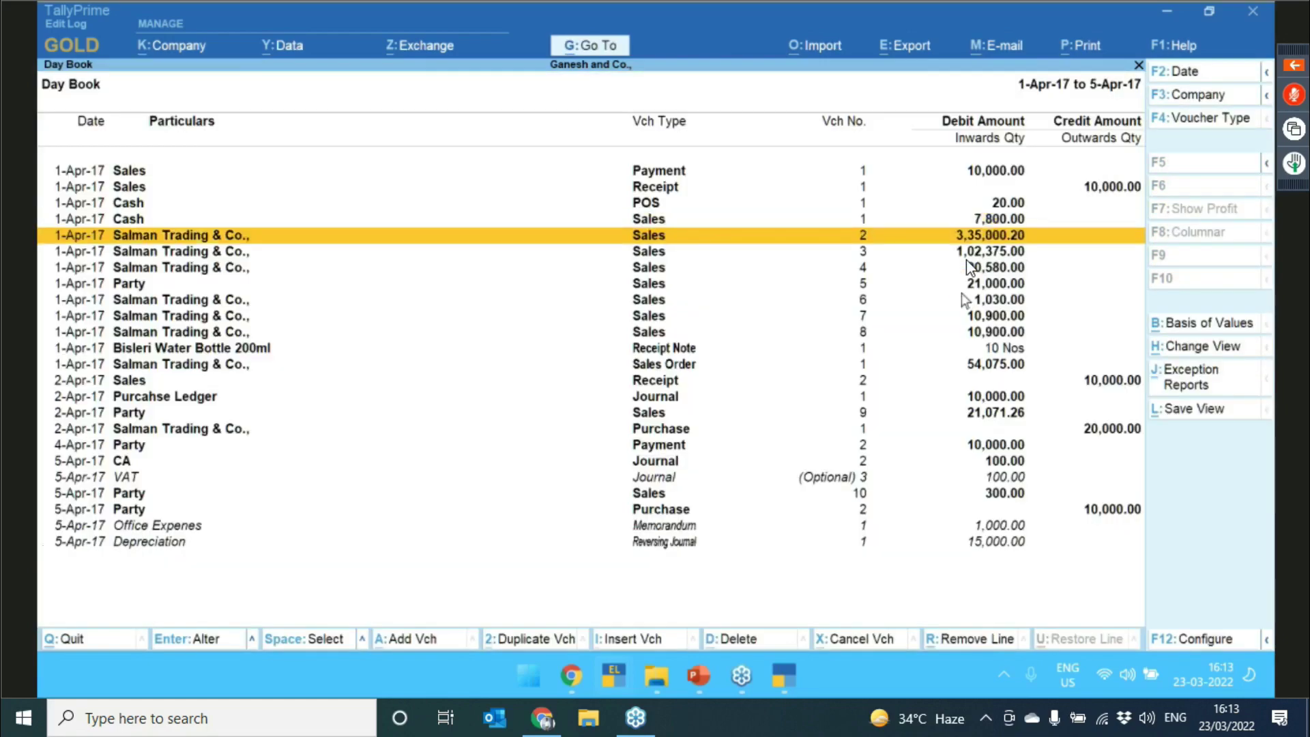
- Show the differences between edit log versions 2 and 3 of Sales voucher No. 2, then leave it
{"action": "key", "text": "Return"}
{"action": "key", "text": "alt+r"}
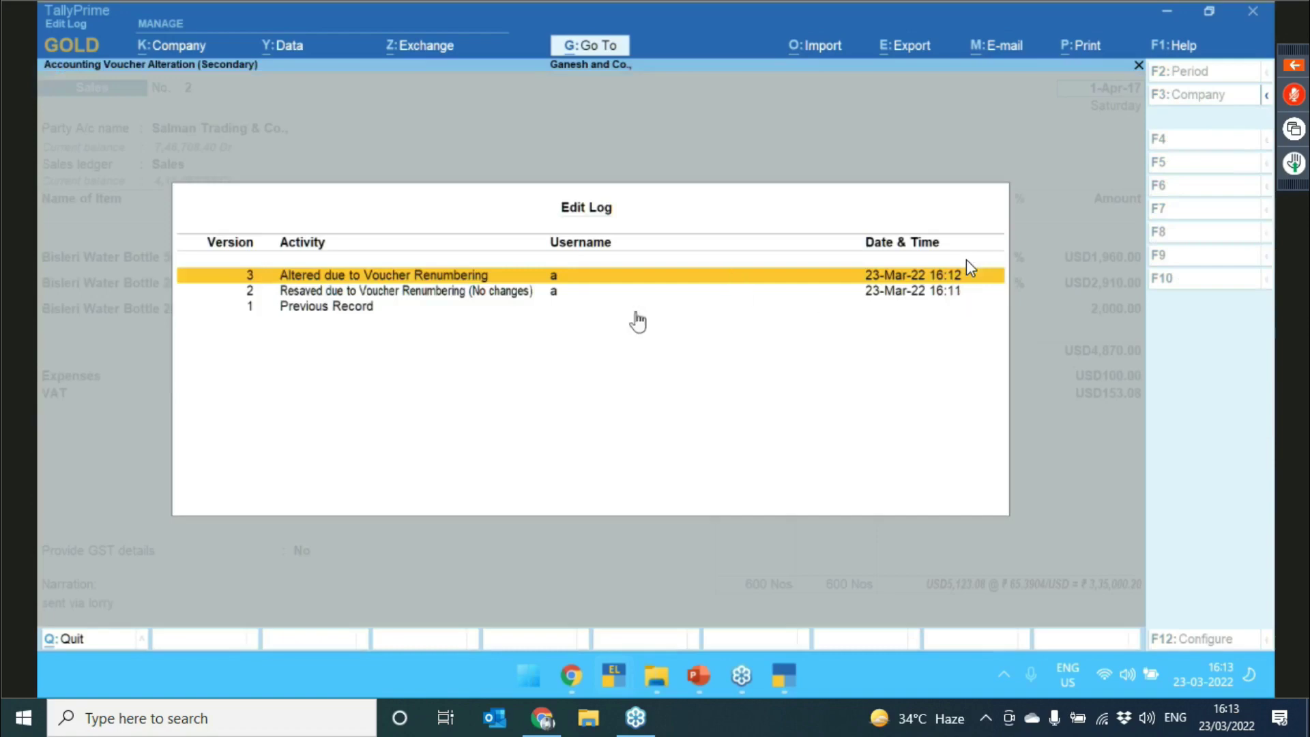
{"action": "left_click", "coordinate": [466, 300]}
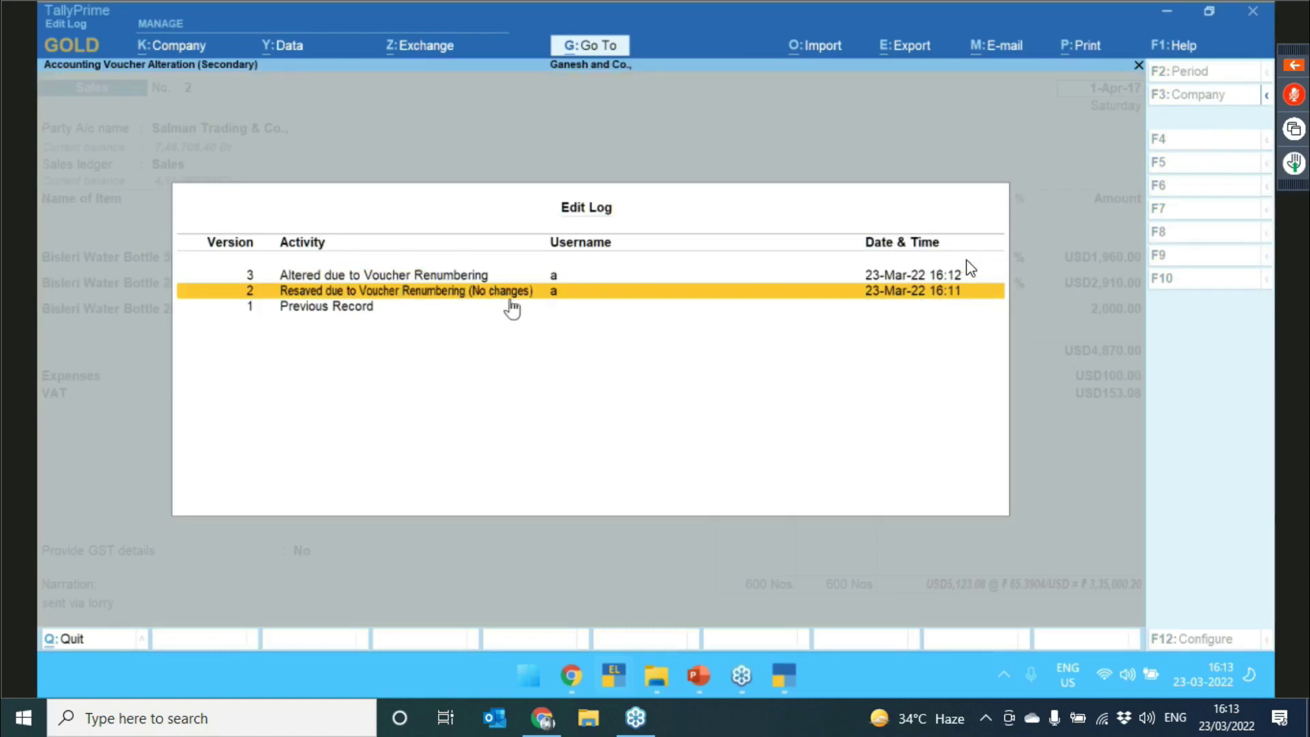
{"action": "left_click", "coordinate": [412, 277]}
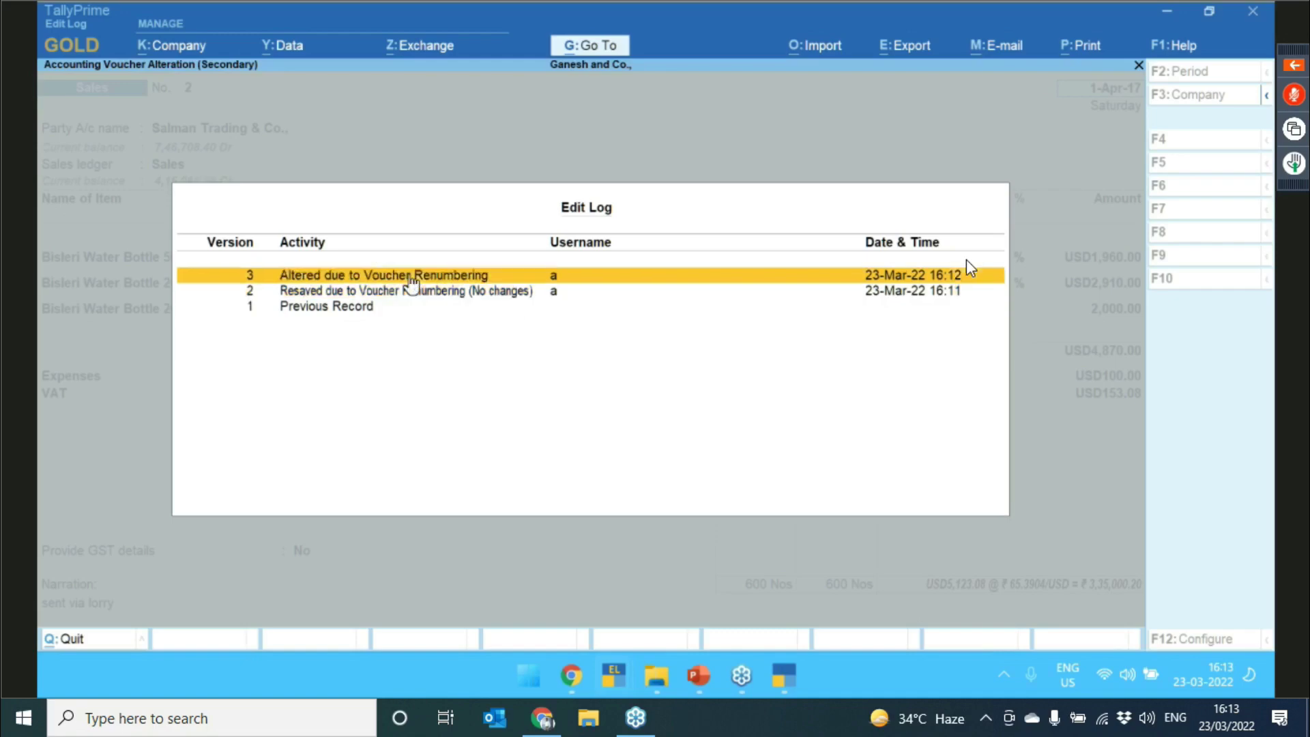
{"action": "left_click", "coordinate": [412, 276]}
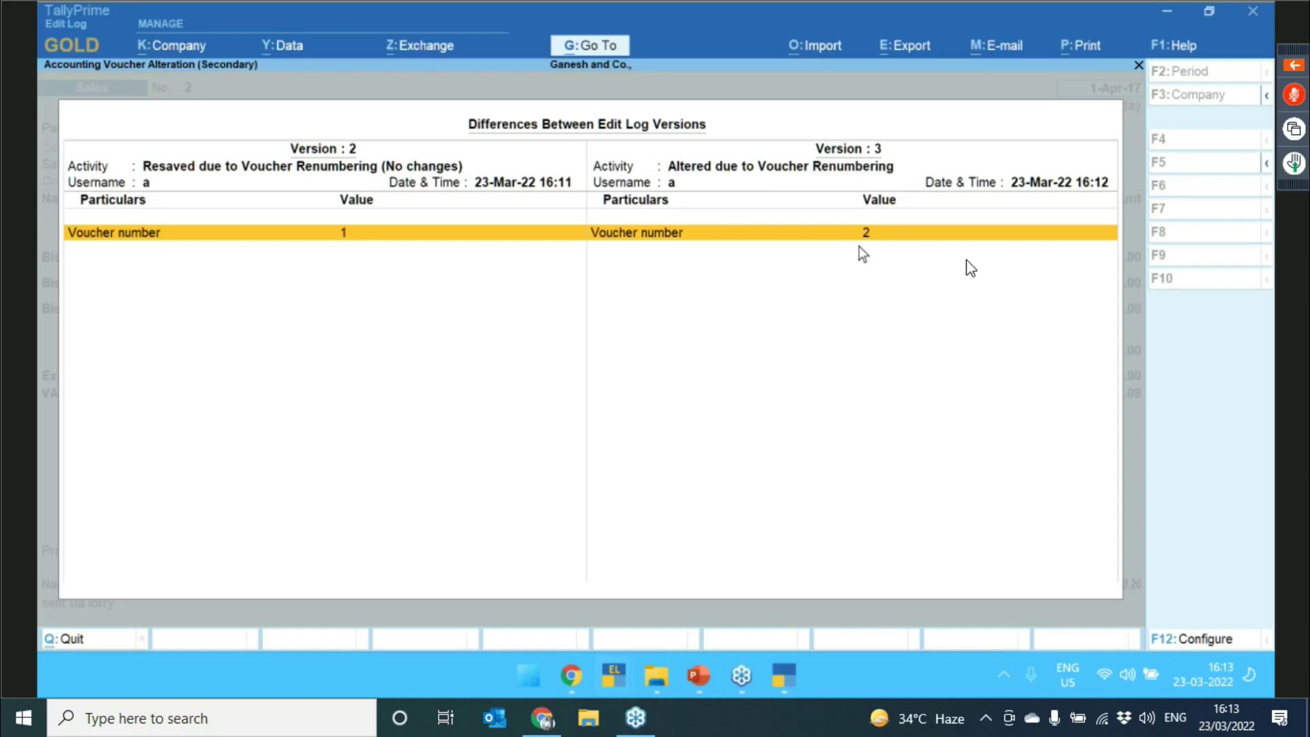
{"action": "key", "text": "Escape"}
{"action": "key", "text": "Escape"}
{"action": "key", "text": "Escape"}
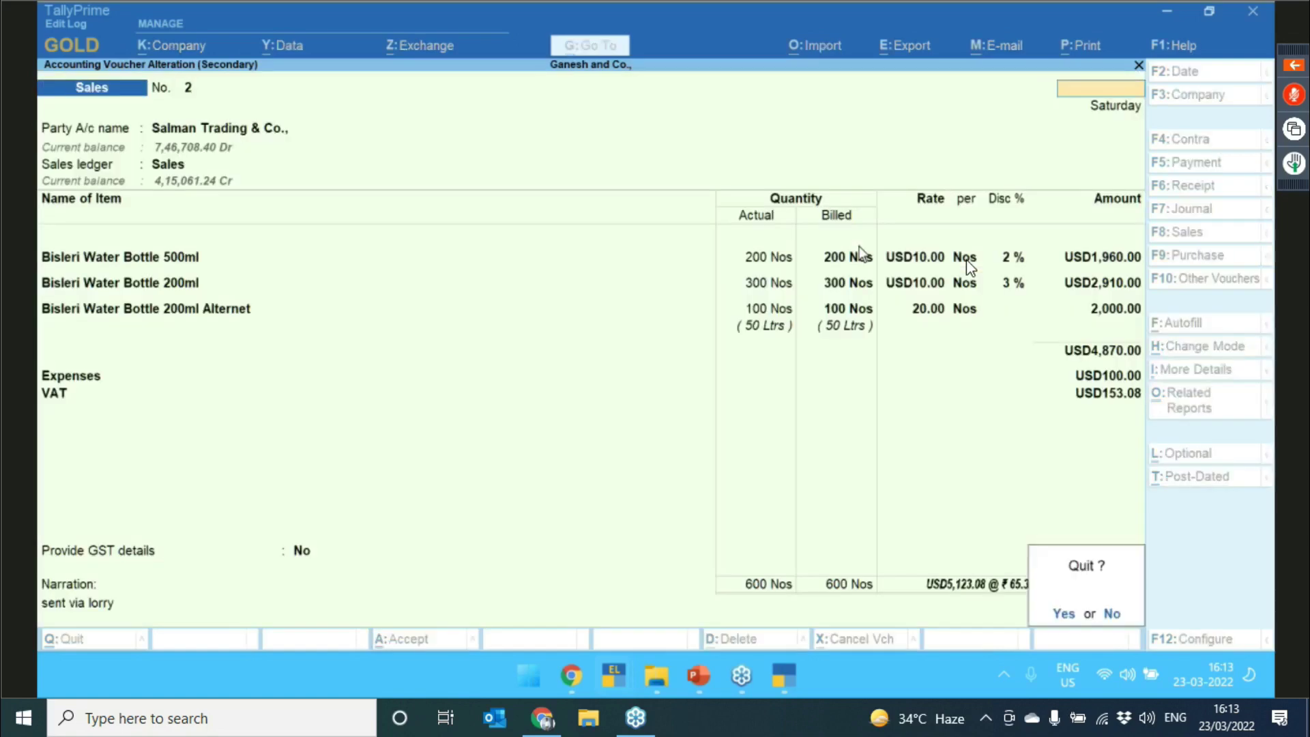
{"action": "key", "text": "y"}
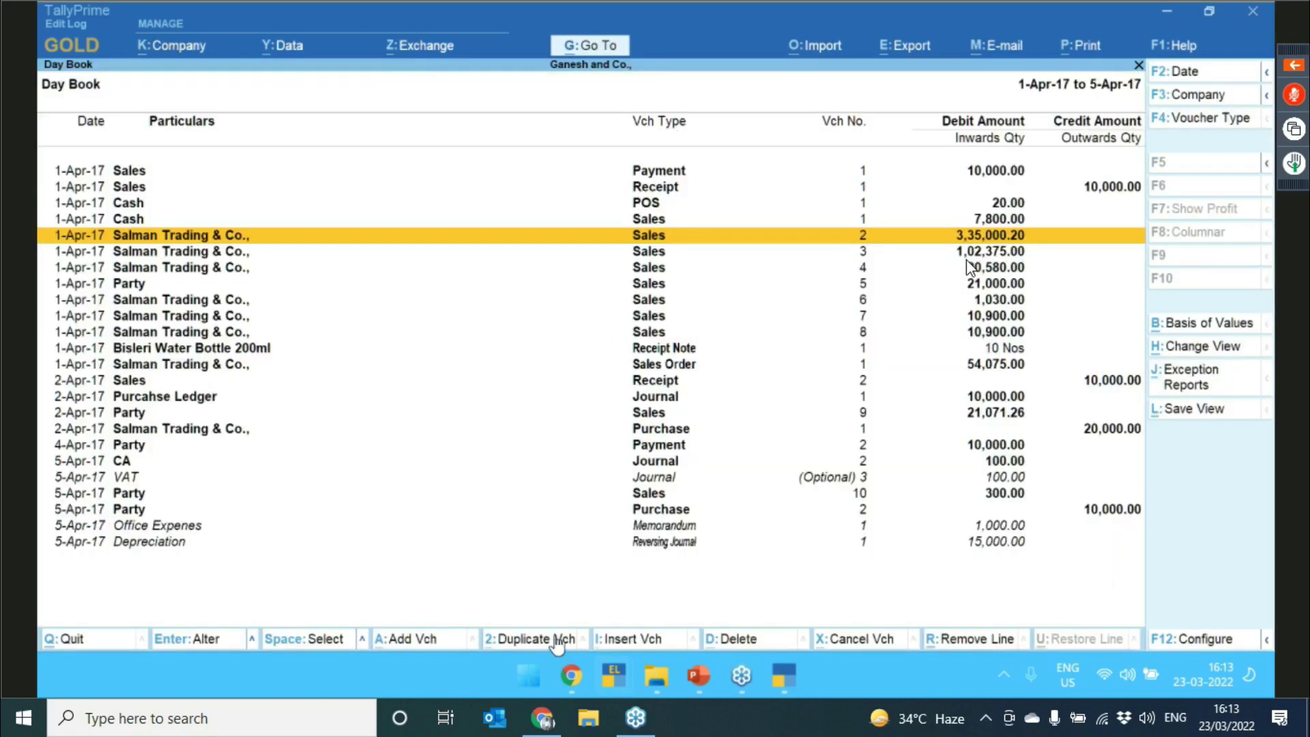
- Set the Day Book's Basis of Values to show Altered Vouchers only
{"action": "left_click", "coordinate": [1187, 324]}
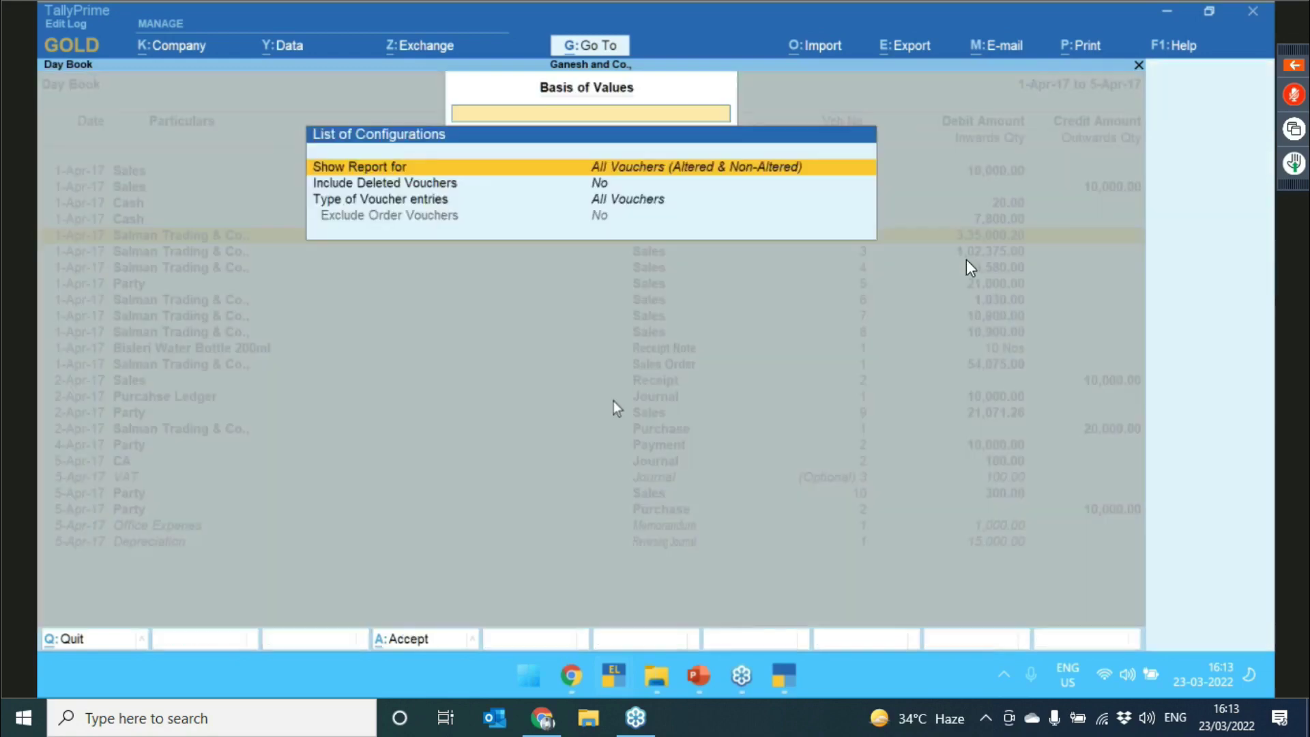
{"action": "key", "text": "Return"}
{"action": "key", "text": "Down"}
{"action": "key", "text": "Return"}
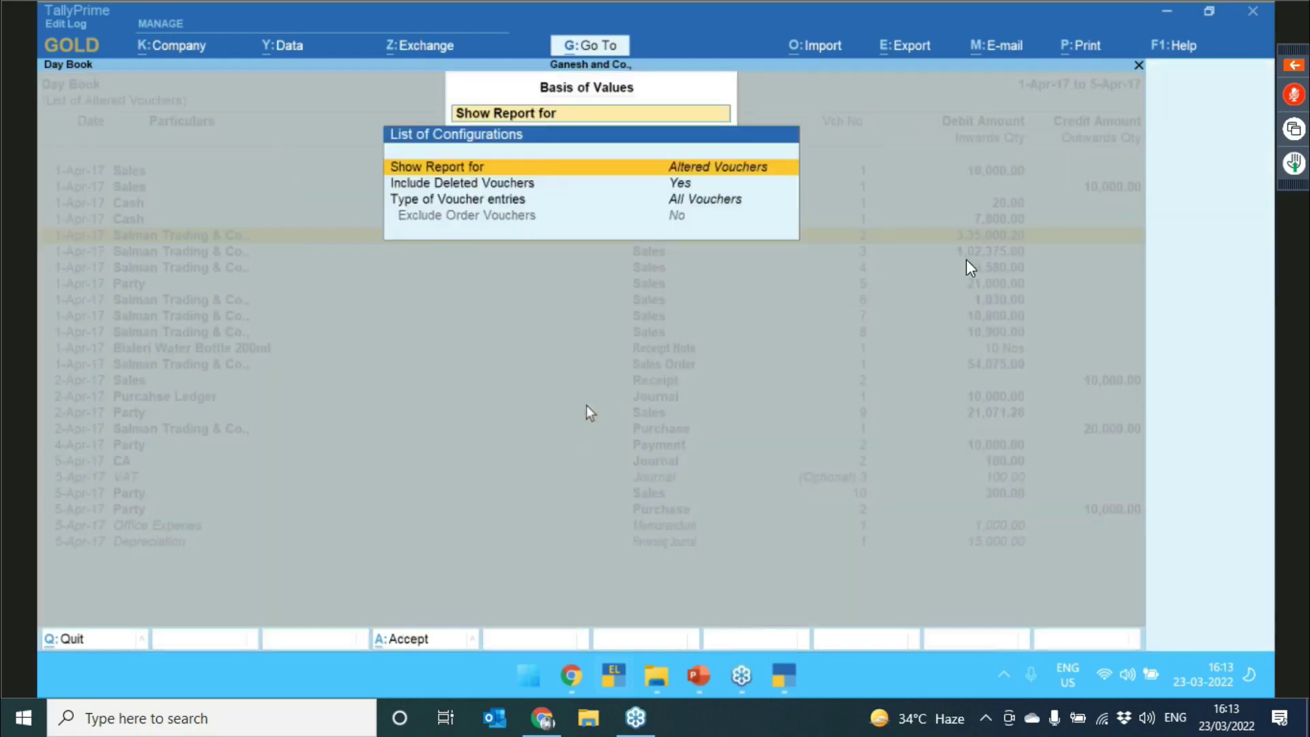
{"action": "key", "text": "Down"}
{"action": "key", "text": "Return"}
{"action": "key", "text": "Return"}
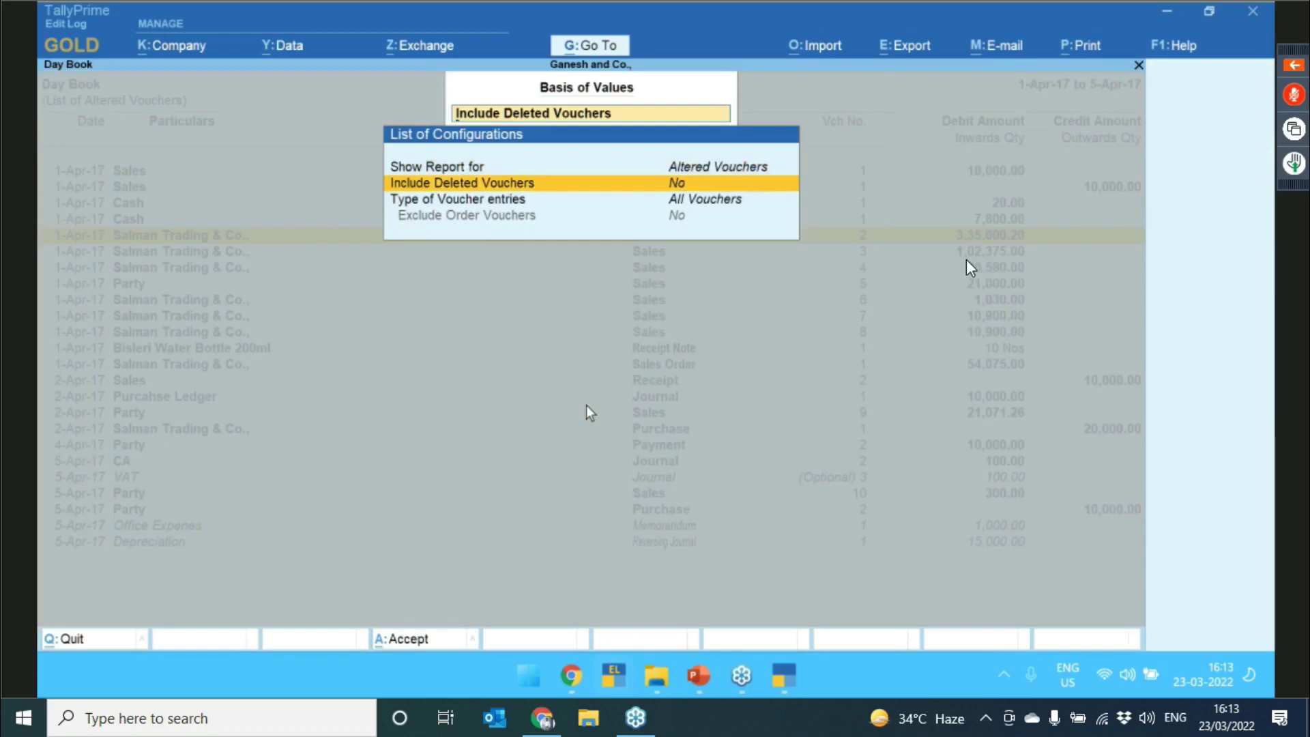
{"action": "key", "text": "ctrl+a"}
- Review the edit log of altered voucher No. 7 and return to the list
{"action": "key", "text": "Down"}
{"action": "key", "text": "Down"}
{"action": "key", "text": "Down"}
{"action": "key", "text": "Down"}
{"action": "key", "text": "Down"}
{"action": "key", "text": "Down"}
{"action": "key", "text": "Down"}
{"action": "key", "text": "Down"}
{"action": "key", "text": "Down"}
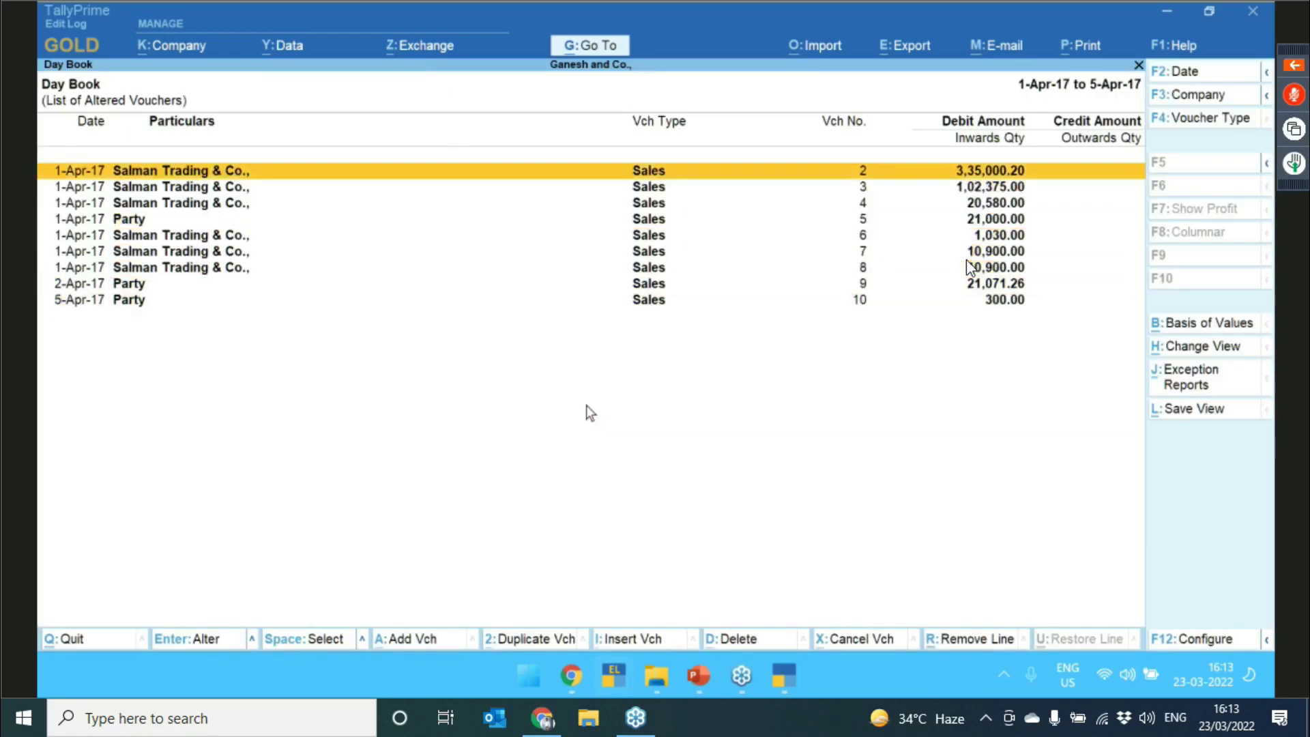
{"action": "key", "text": "Down"}
{"action": "key", "text": "Down"}
{"action": "key", "text": "Down"}
{"action": "key", "text": "Down"}
{"action": "key", "text": "Down"}
{"action": "key", "text": "Down"}
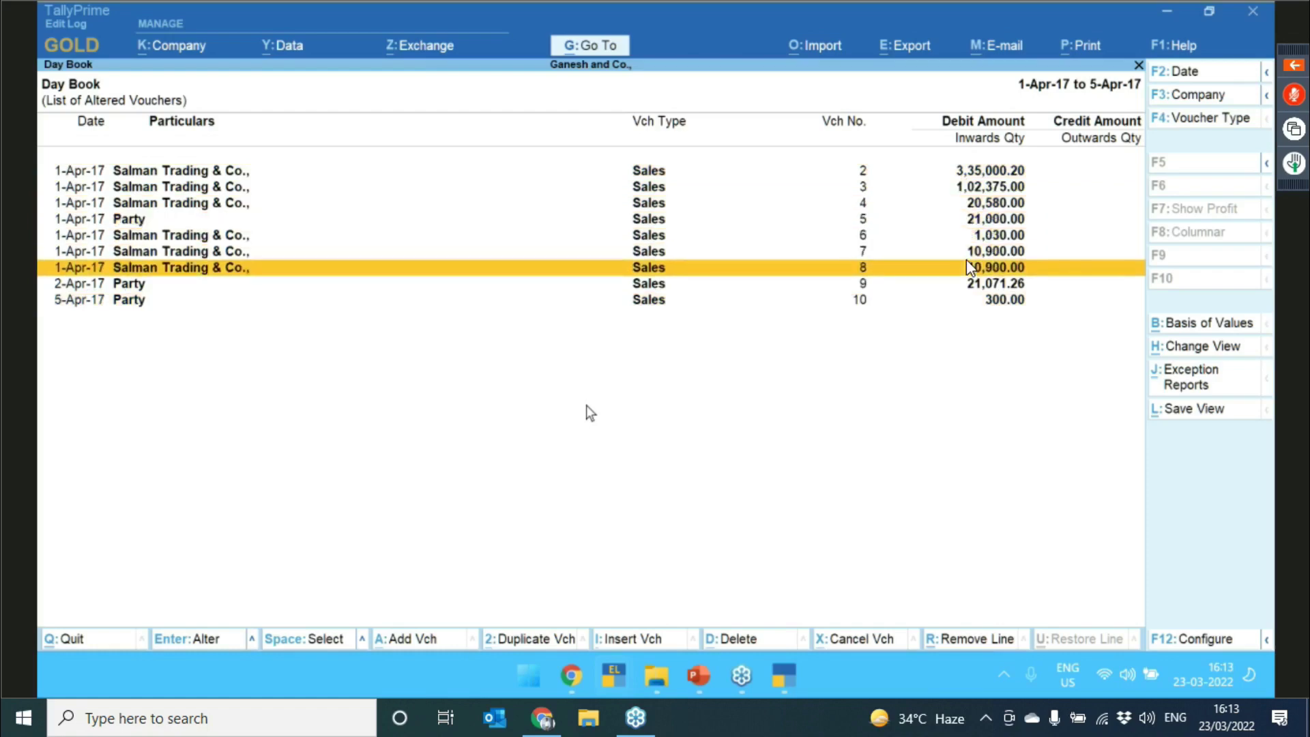
{"action": "key", "text": "Up"}
{"action": "key", "text": "Return"}
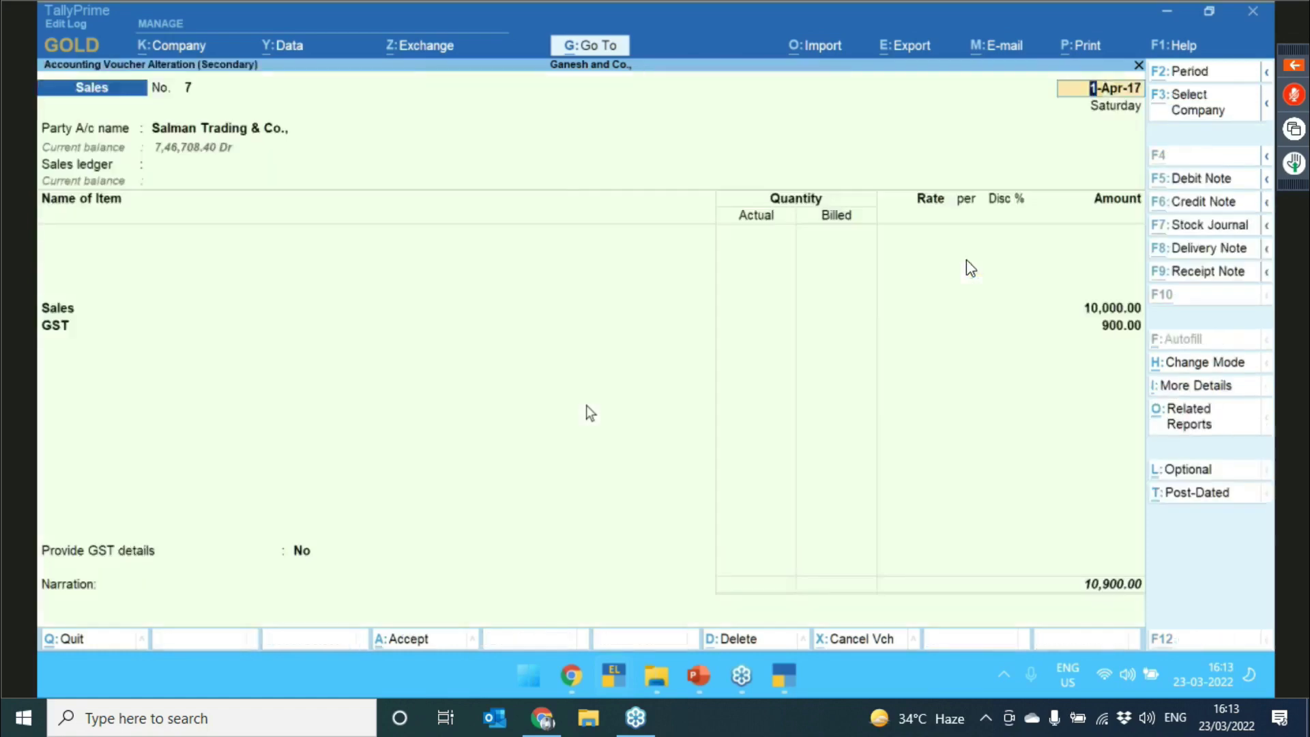
{"action": "key", "text": "alt+q"}
{"action": "key", "text": "Escape"}
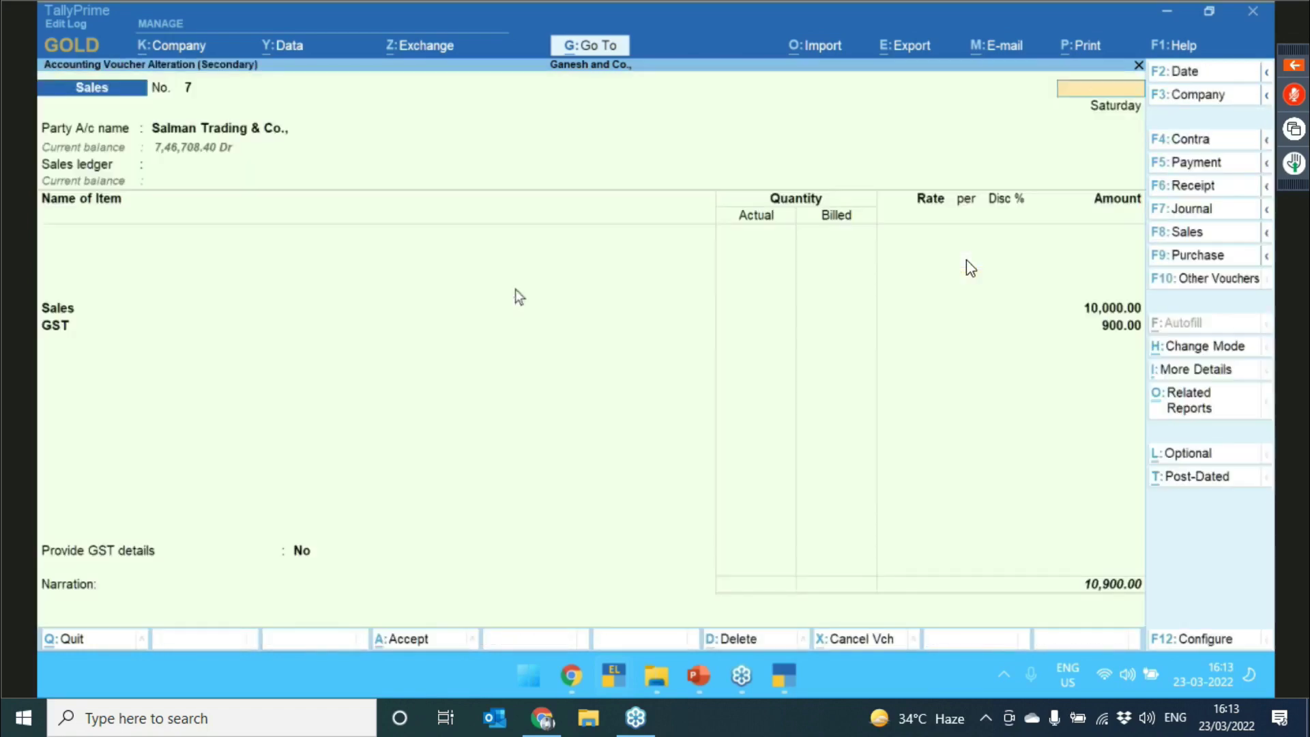
{"action": "key", "text": "Escape"}
{"action": "key", "text": "y"}
- Review the edit log of voucher No. 8, then close the Day Book
{"action": "key", "text": "Down"}
{"action": "key", "text": "Return"}
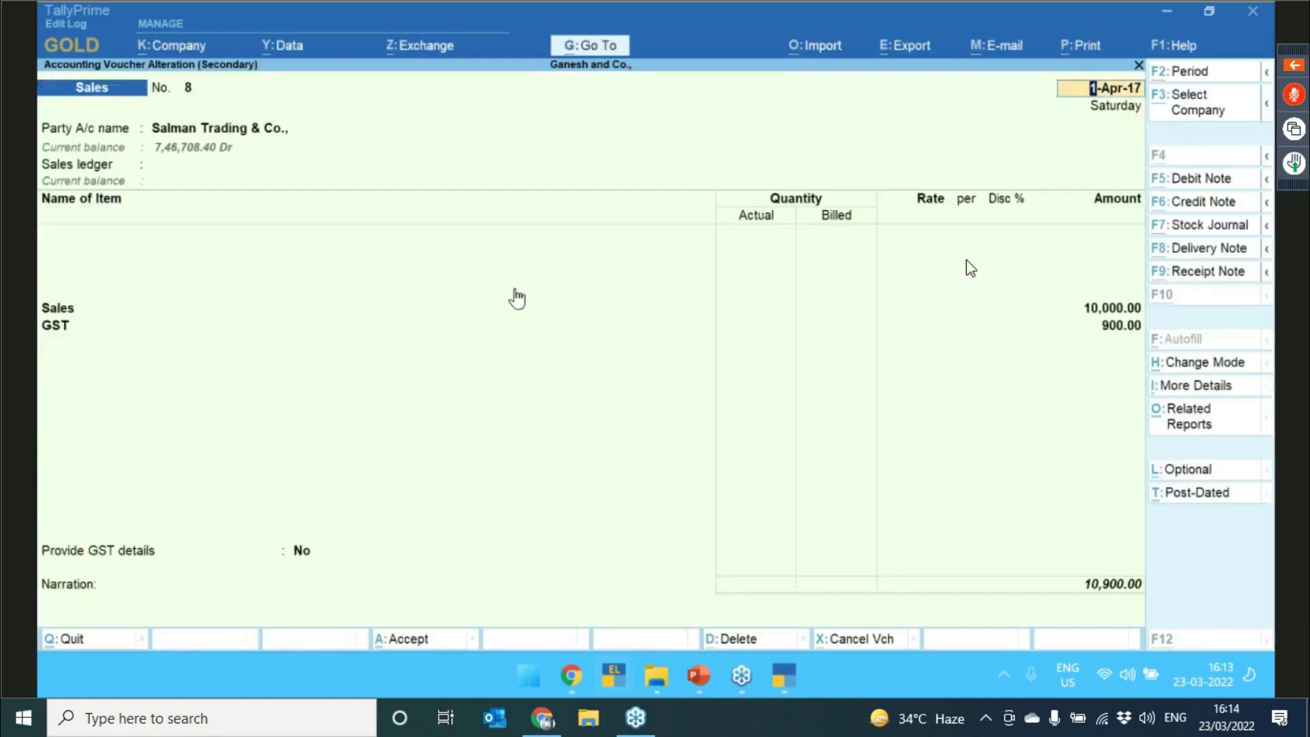
{"action": "key", "text": "alt+q"}
{"action": "key", "text": "Escape"}
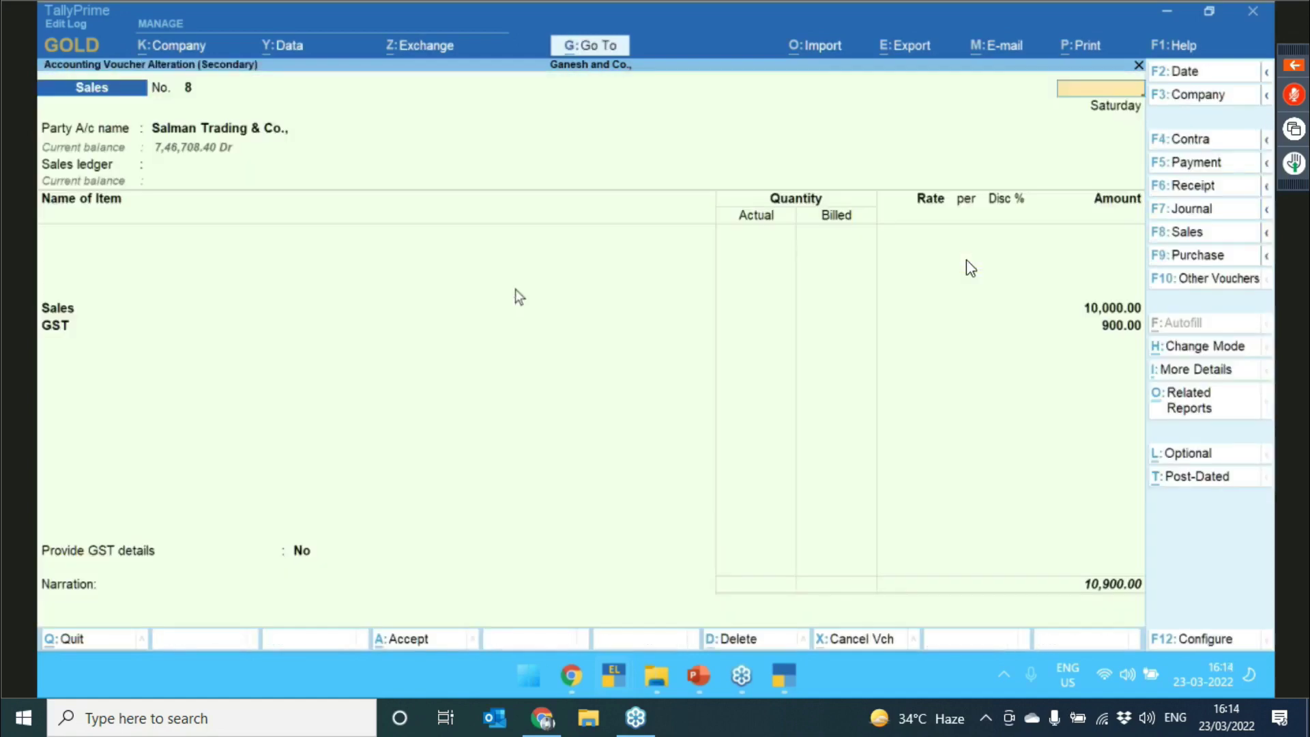
{"action": "key", "text": "Escape"}
{"action": "key", "text": "y"}
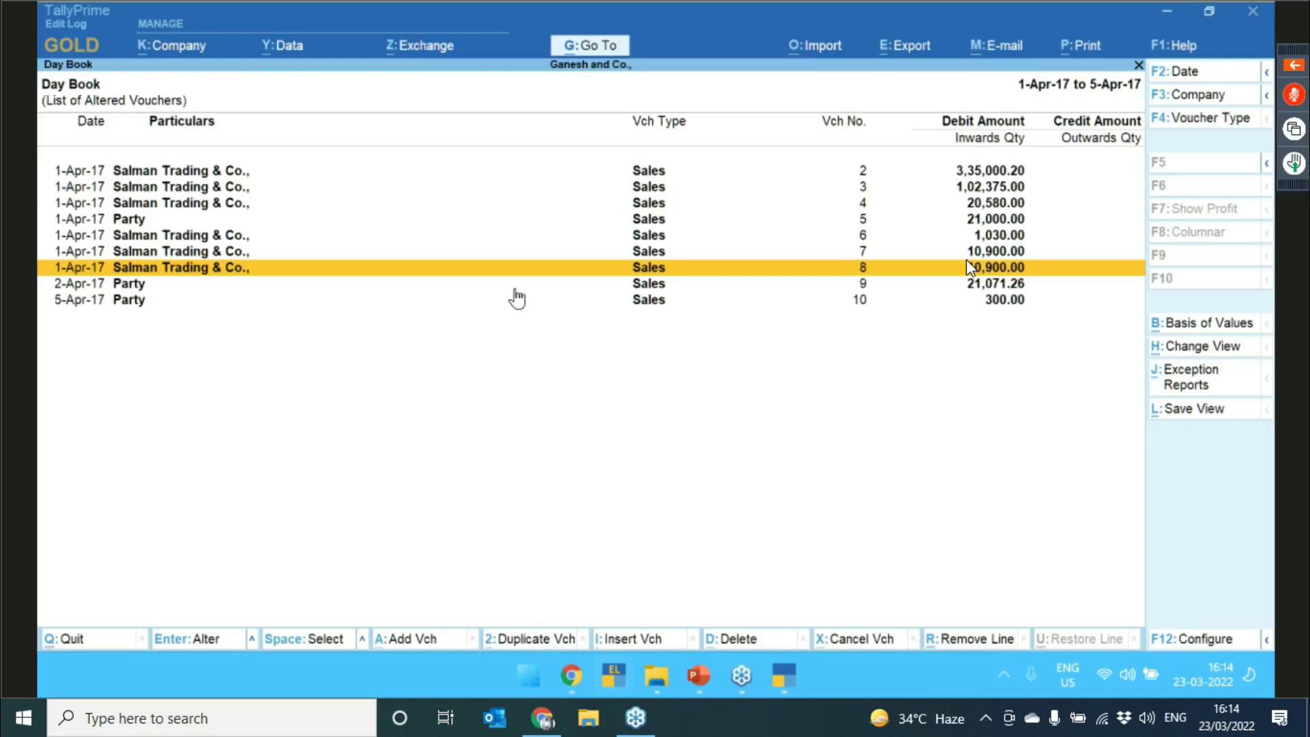
{"action": "key", "text": "Escape"}
{"action": "key", "text": "Escape"}
- Decline the Quit prompt so TallyPrime stays open at the Gateway of Tally
{"action": "key", "text": "n"}
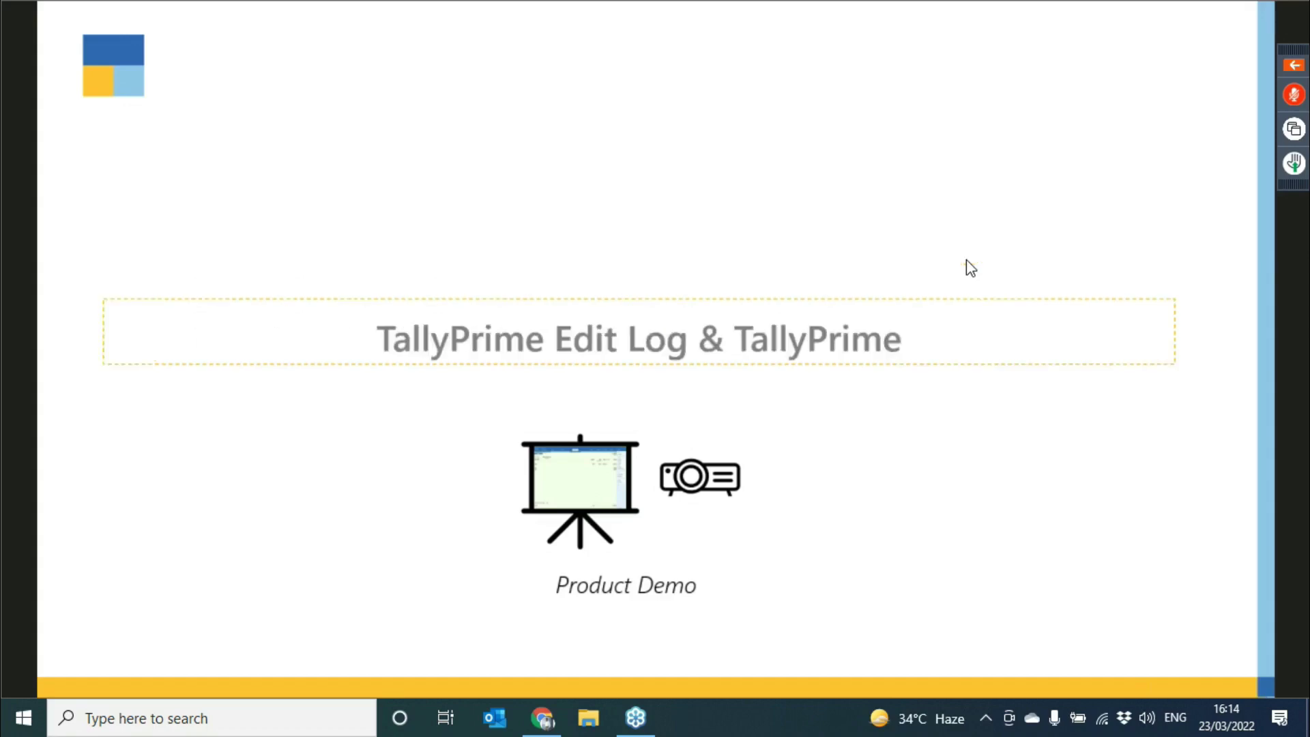
{"action": "key", "text": "alt+Tab"}
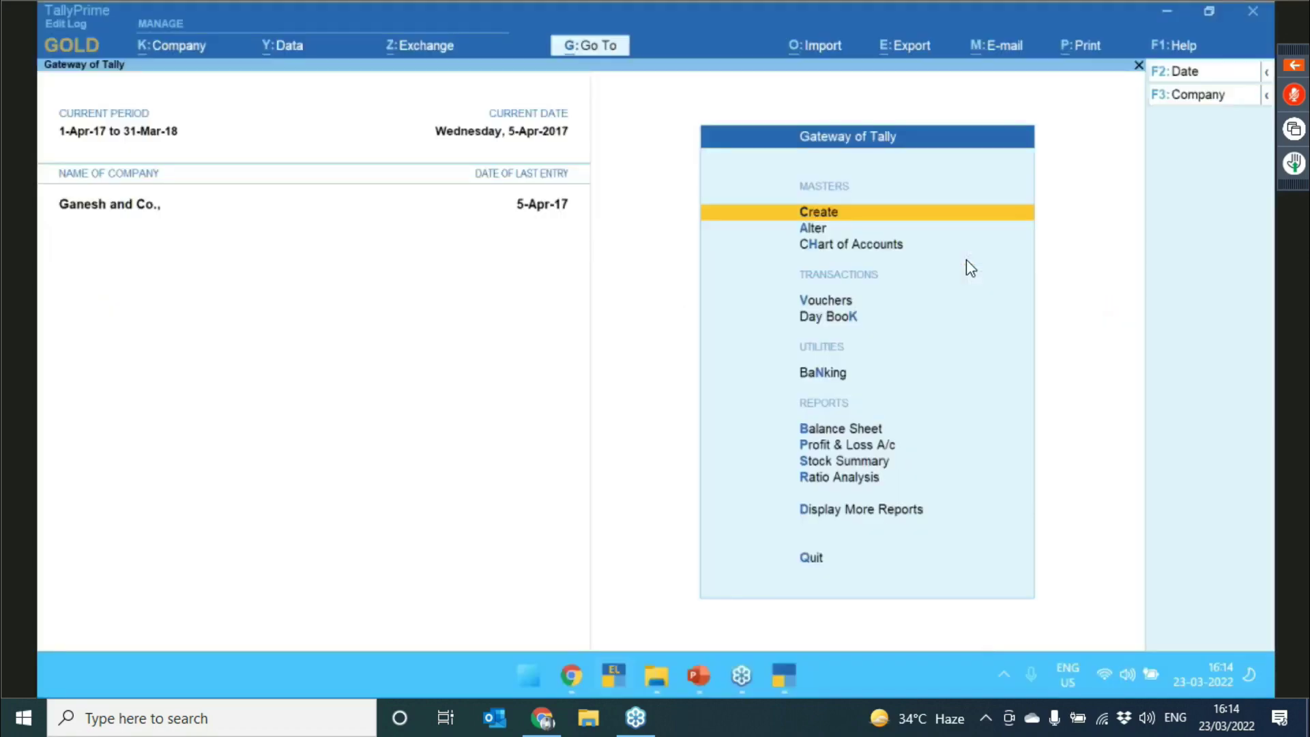
{"action": "key", "text": "Escape"}
{"action": "key", "text": "Escape"}
{"action": "key", "text": "Escape"}
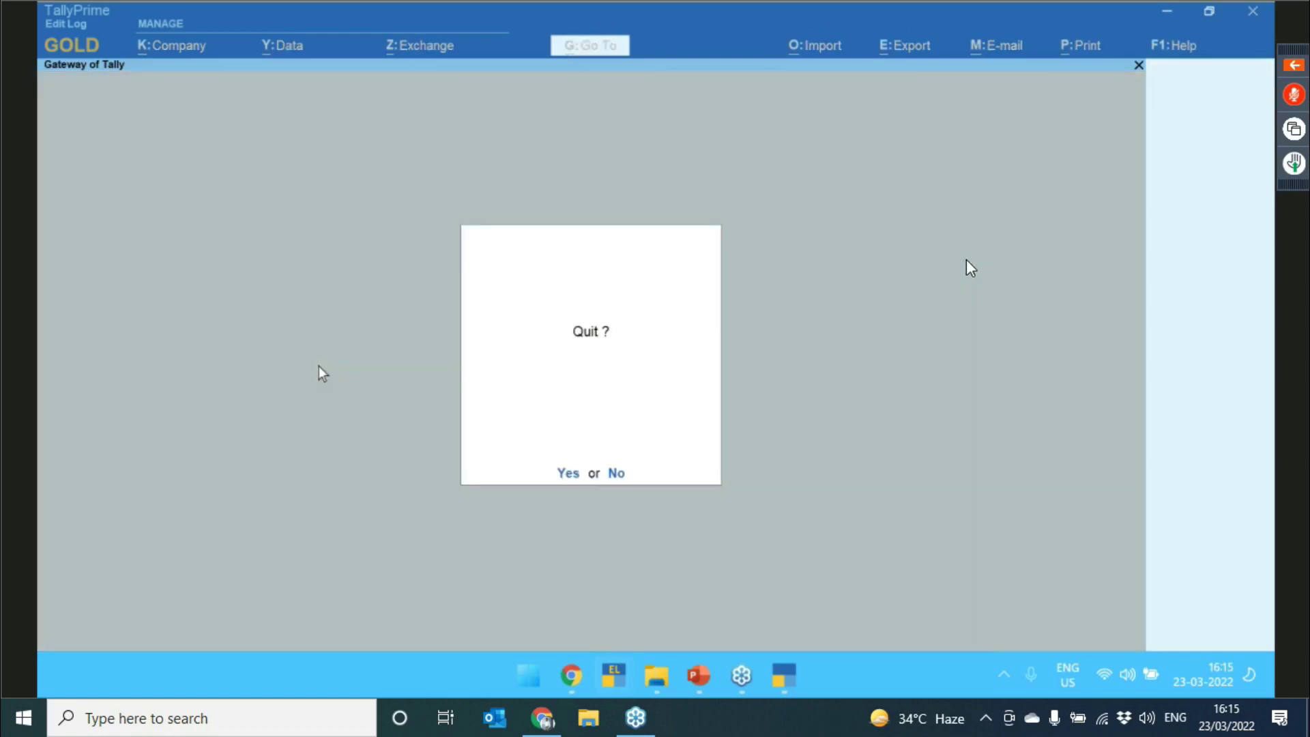
- Return to the Tally window, bring up the Quit prompt and confirm closing TallyPrime
{"action": "key", "text": "y"}
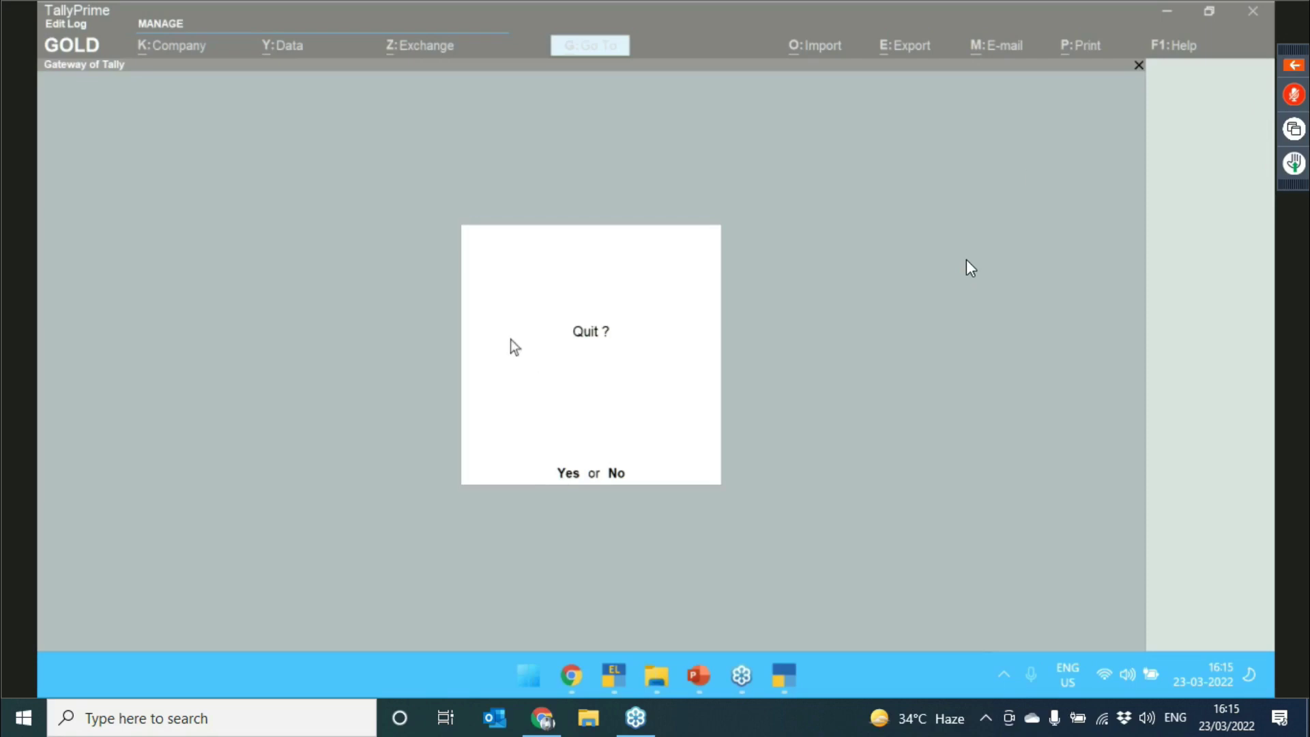
{"action": "left_click", "coordinate": [181, 108]}
{"action": "key", "text": "Escape"}
{"action": "key", "text": "Escape"}
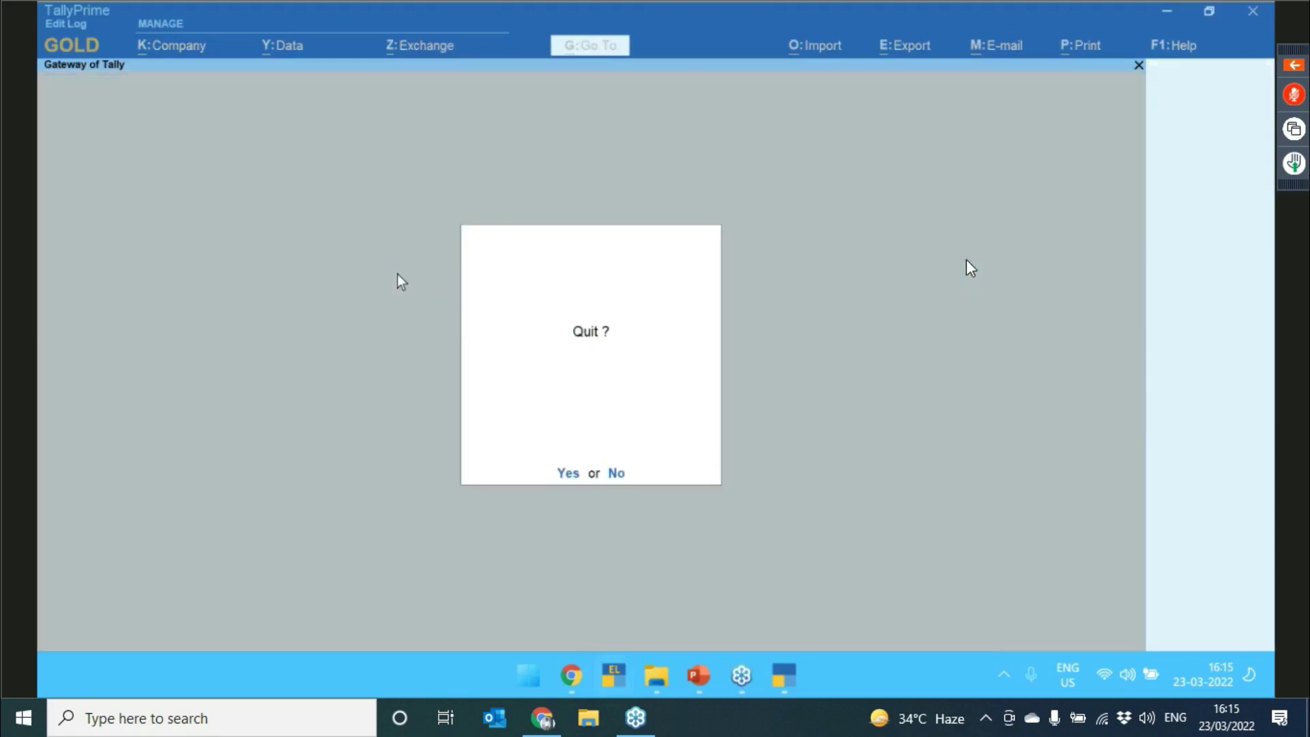
{"action": "key", "text": "Escape"}
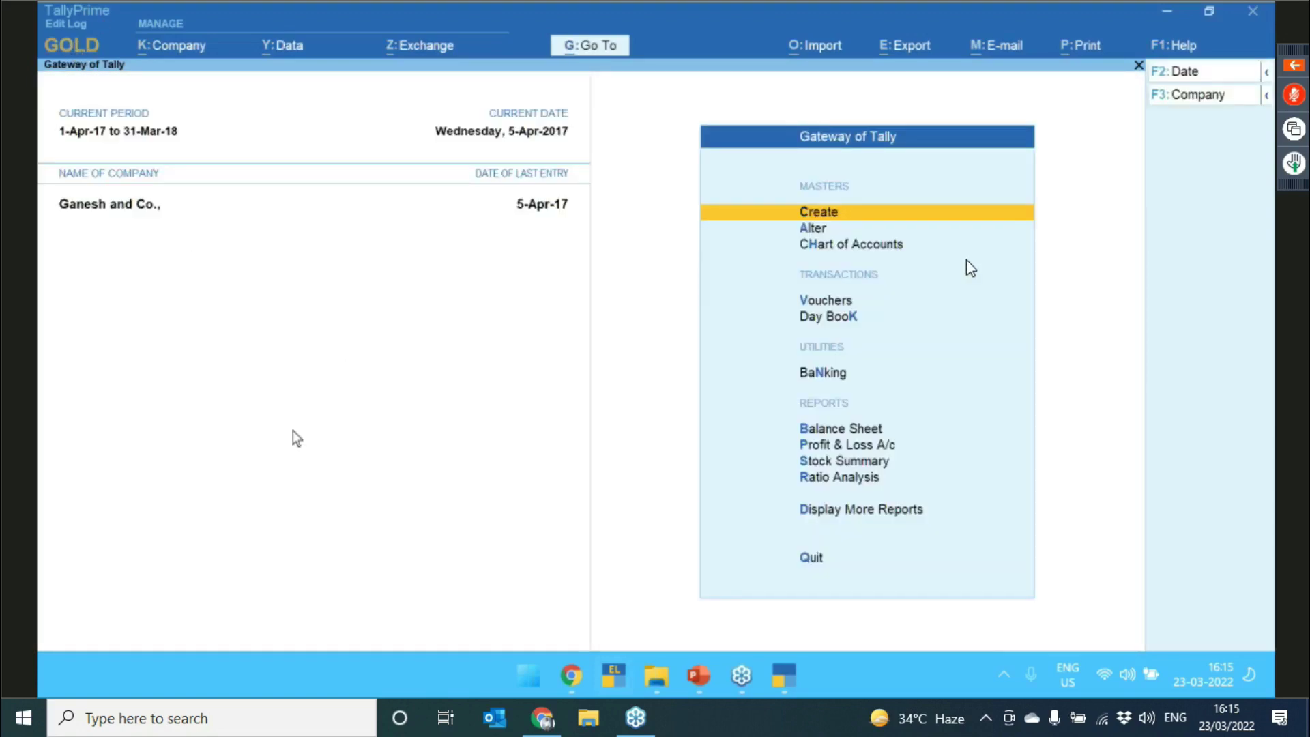
{"action": "key", "text": "Escape"}
{"action": "key", "text": "Return"}
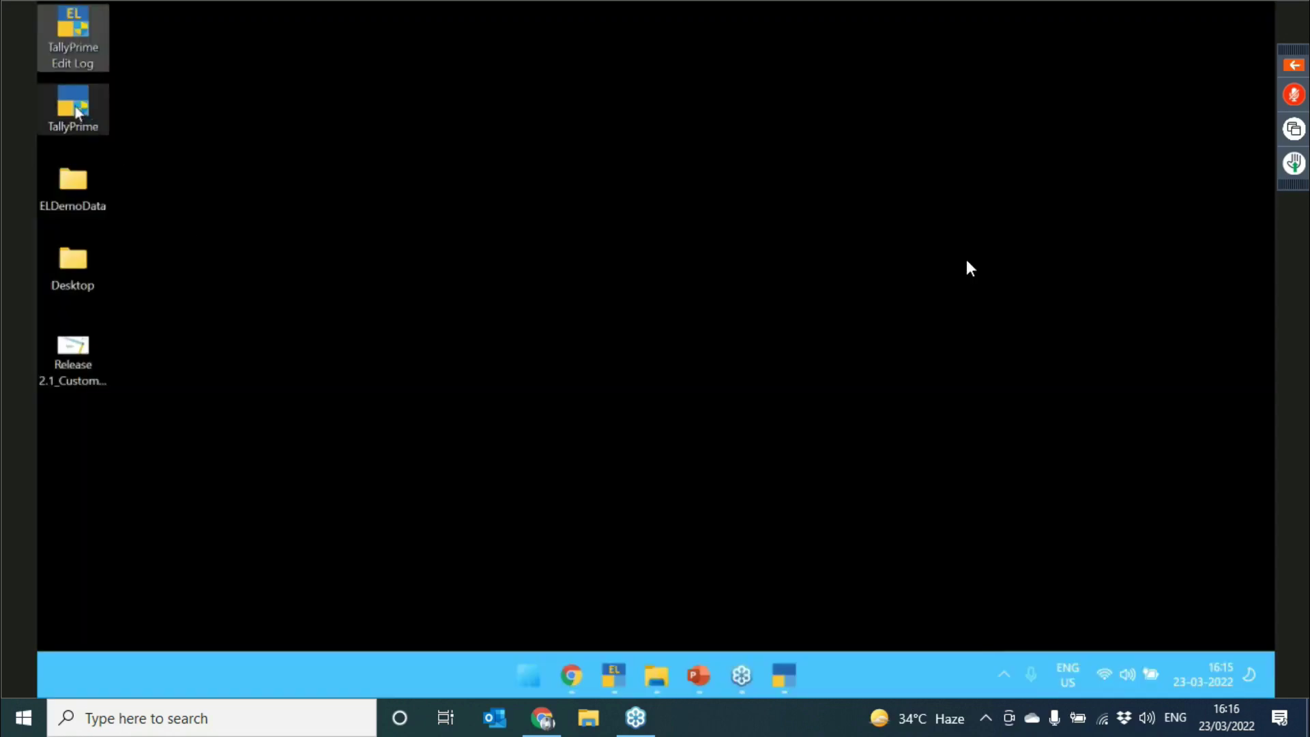
- Relaunch TallyPrime and log in to Ganesh and Co. with the username and password
{"action": "double_click", "coordinate": [74, 108]}
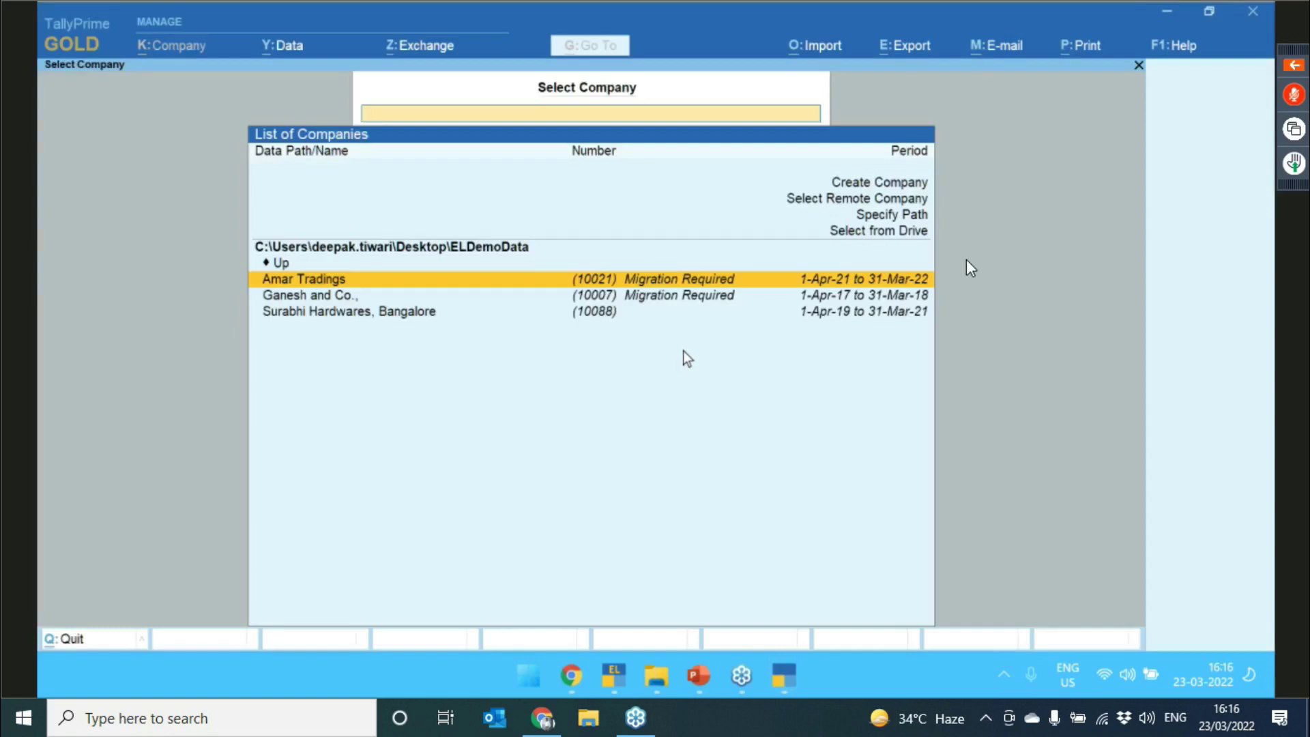
{"action": "key", "text": "Down"}
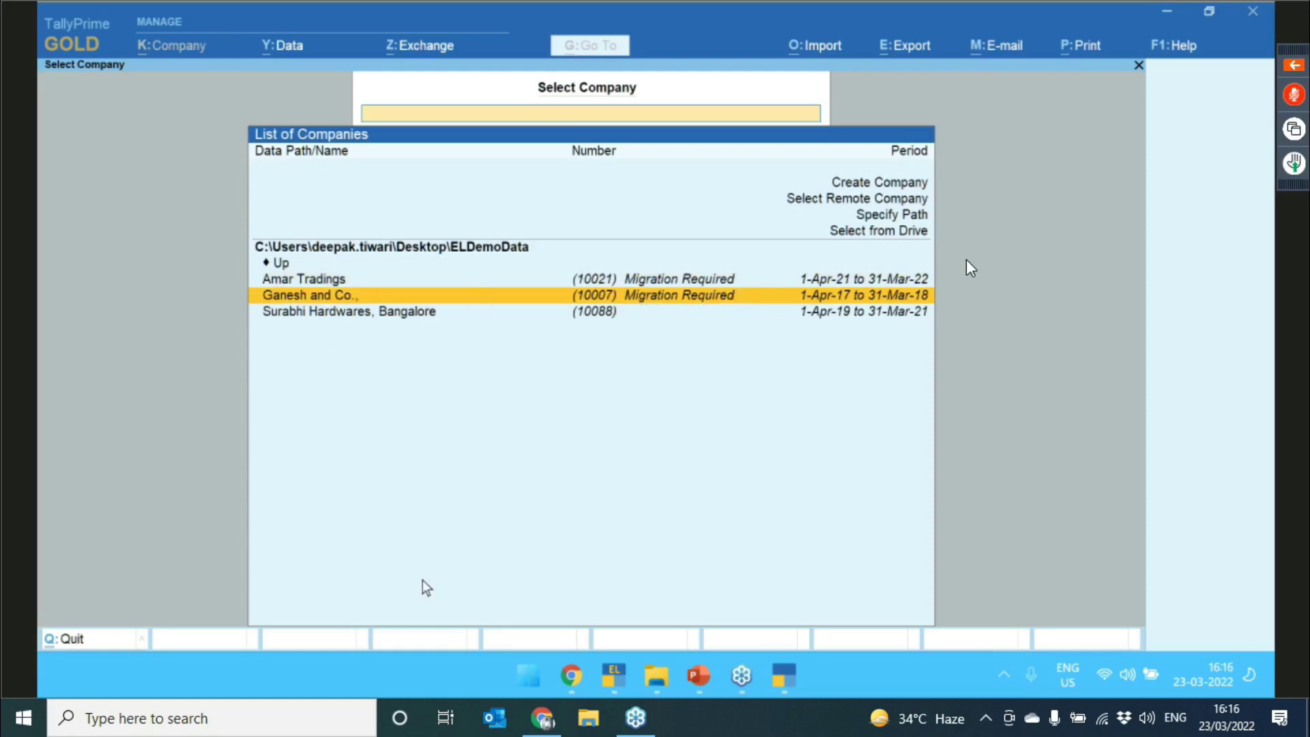
{"action": "key", "text": "Return"}
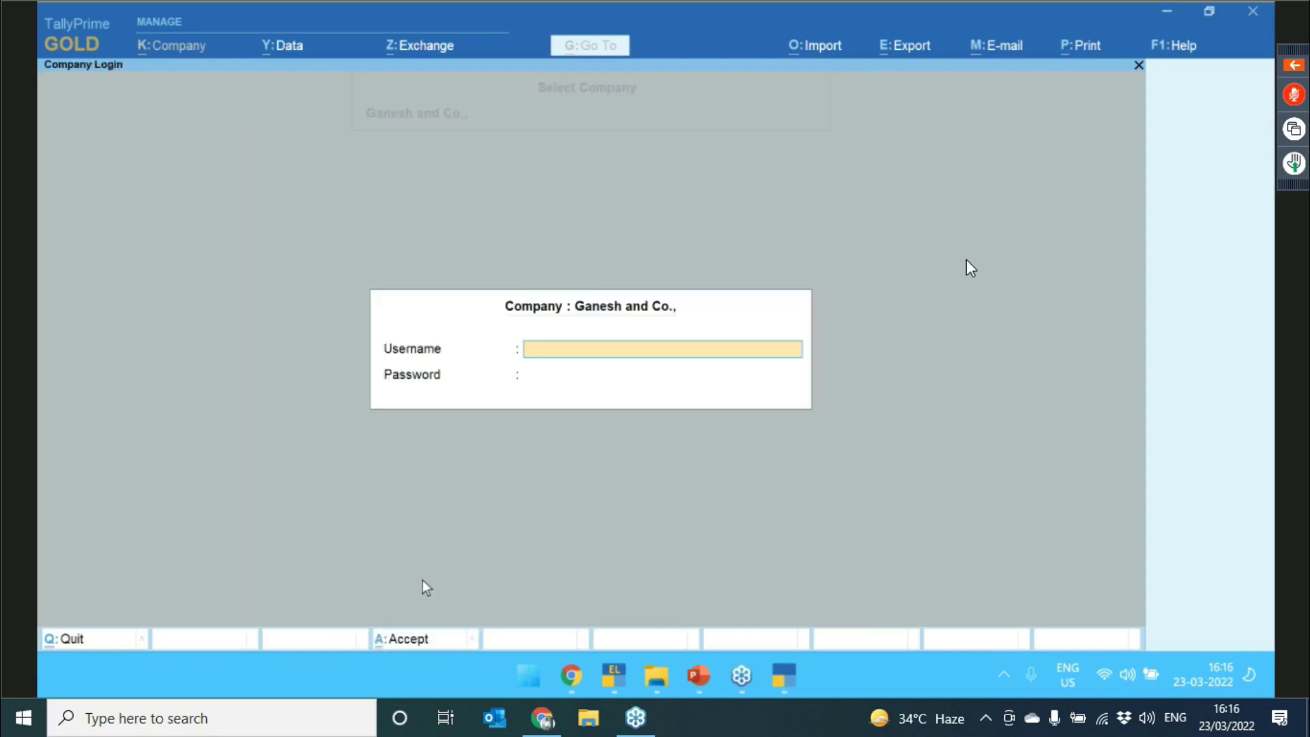
{"action": "type", "text": "a"}
{"action": "key", "text": "Return"}
{"action": "type", "text": "a"}
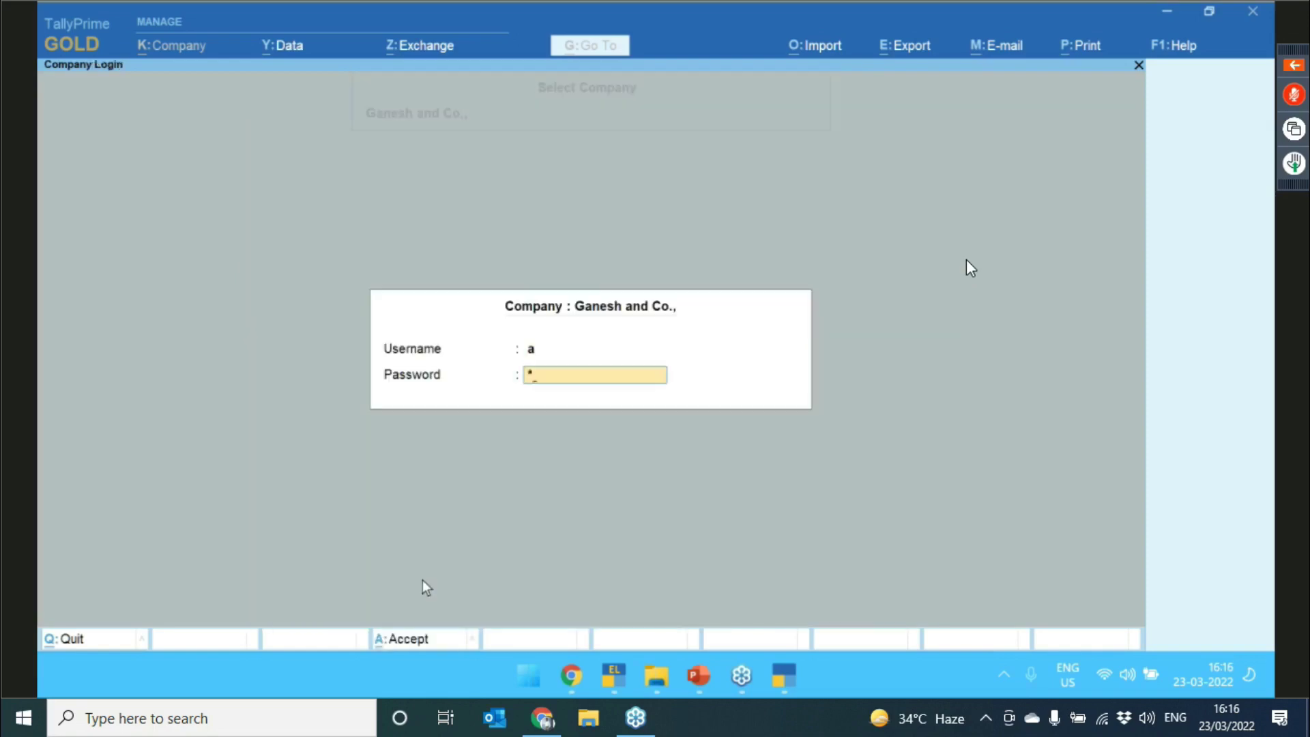
{"action": "key", "text": "Return"}
- Set Backup Company Data before Migration to No and migrate the company
{"action": "key", "text": "c"}
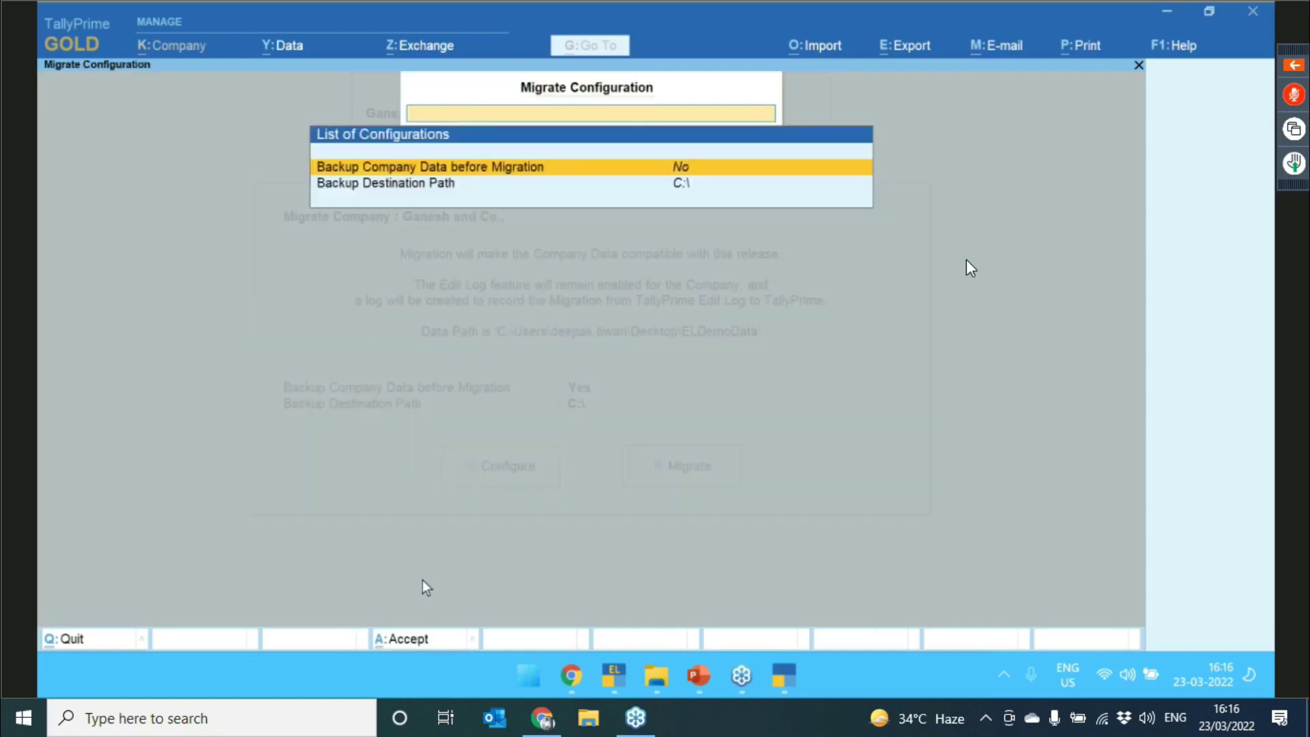
{"action": "key", "text": "ctrl+a"}
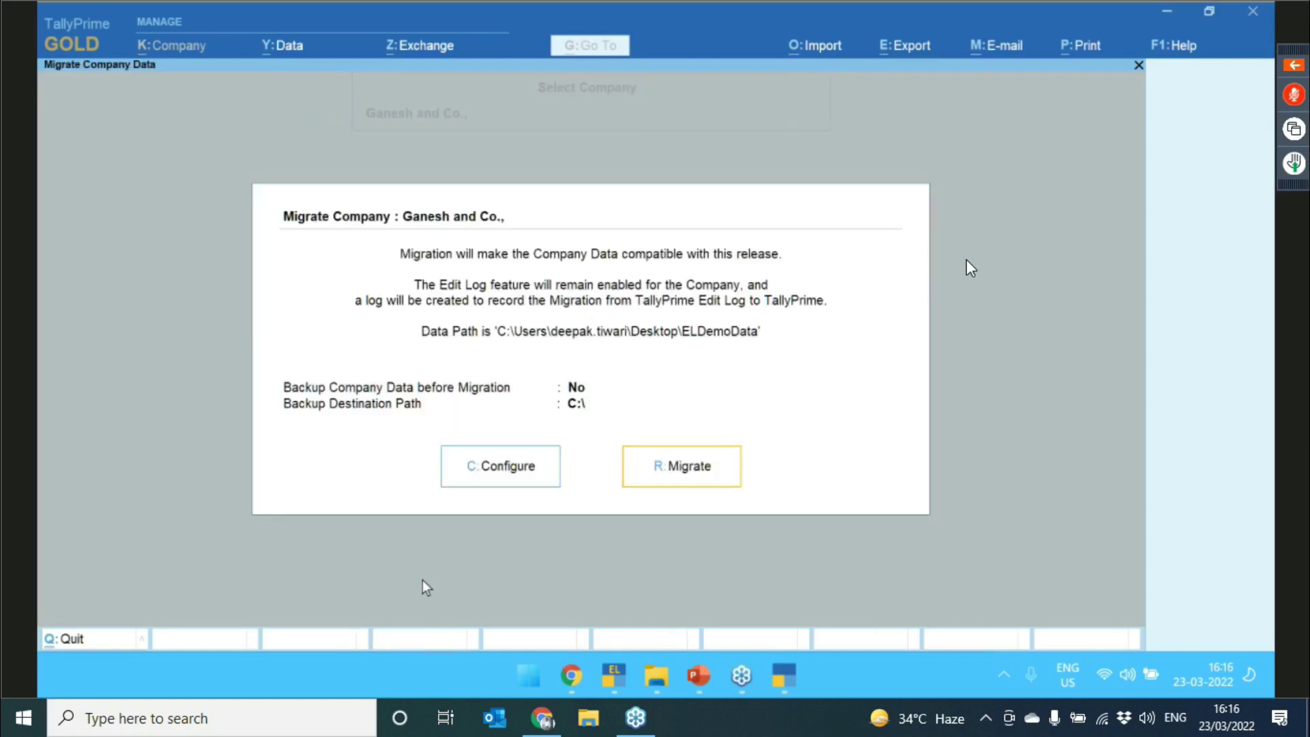
{"action": "key", "text": "r"}
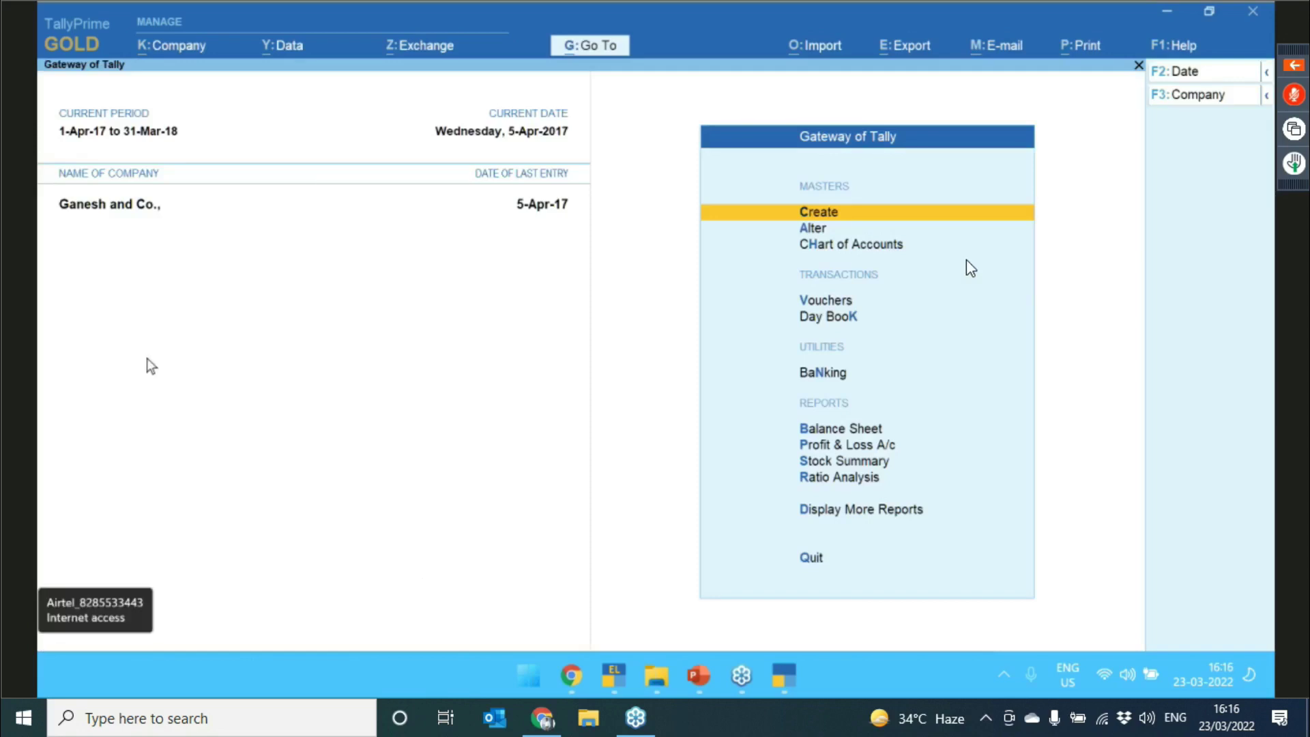
- In Ganesh and Co.'s Company Alteration, set Enable Edit Log to No and confirm disabling it
{"action": "left_click", "coordinate": [170, 44]}
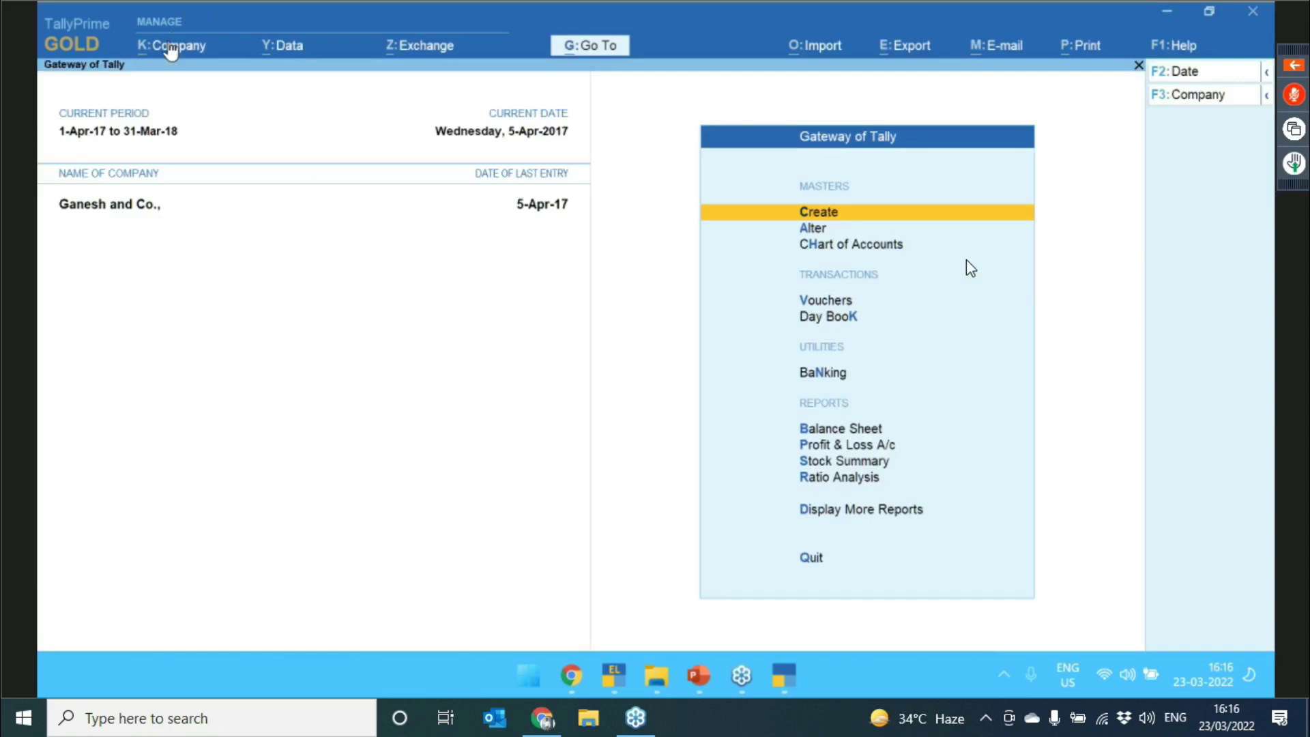
{"action": "key", "text": "Down"}
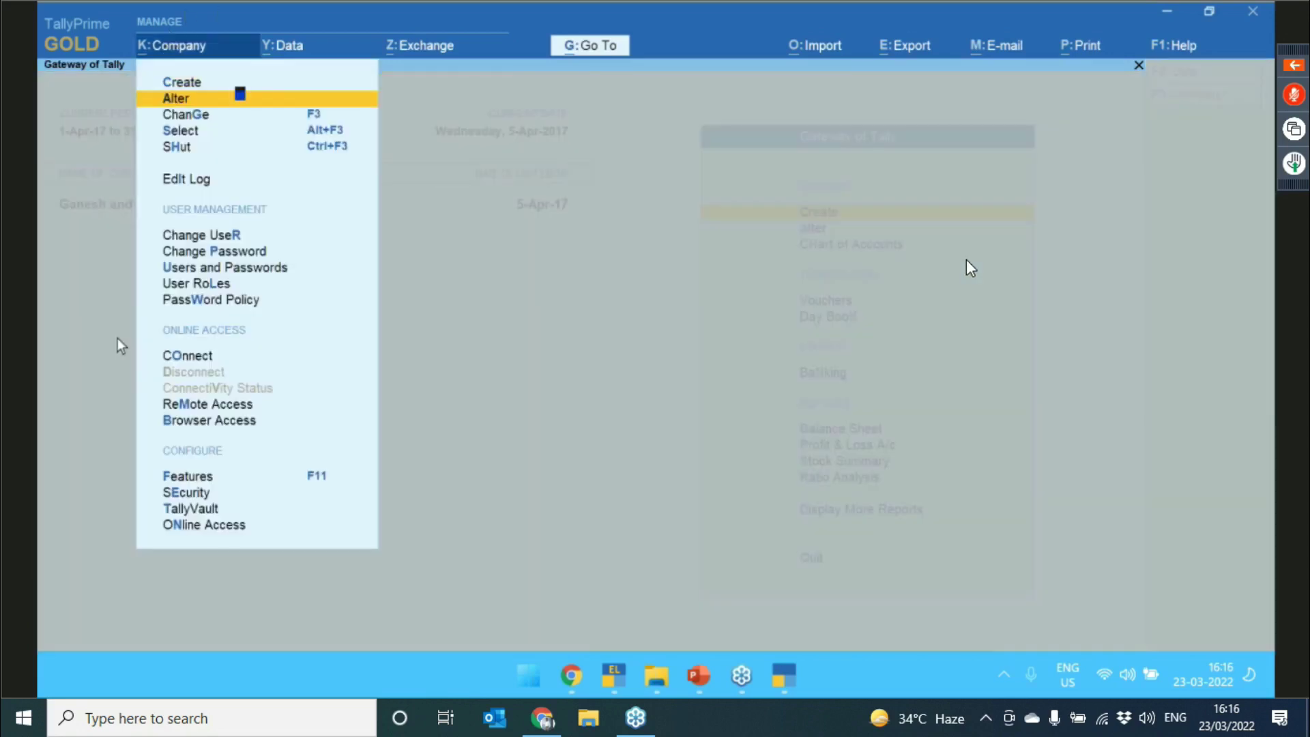
{"action": "key", "text": "Return"}
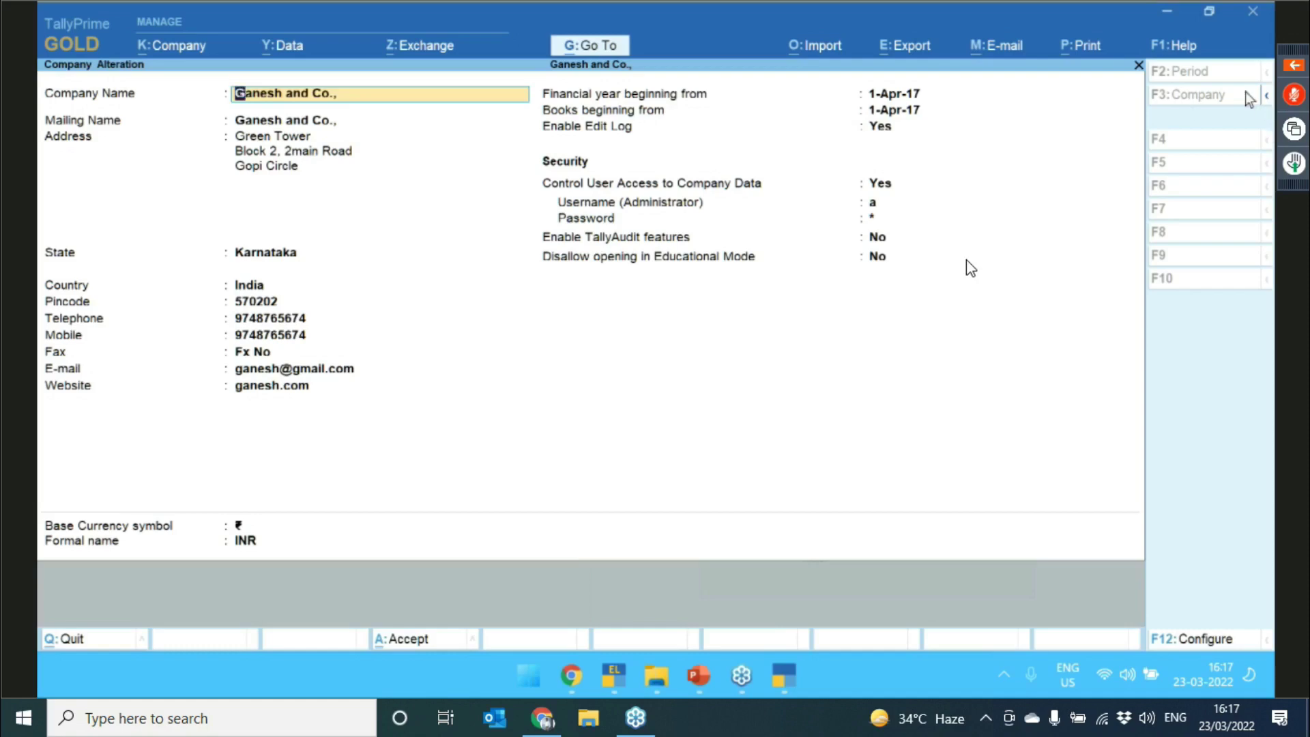
{"action": "left_click", "coordinate": [1265, 101]}
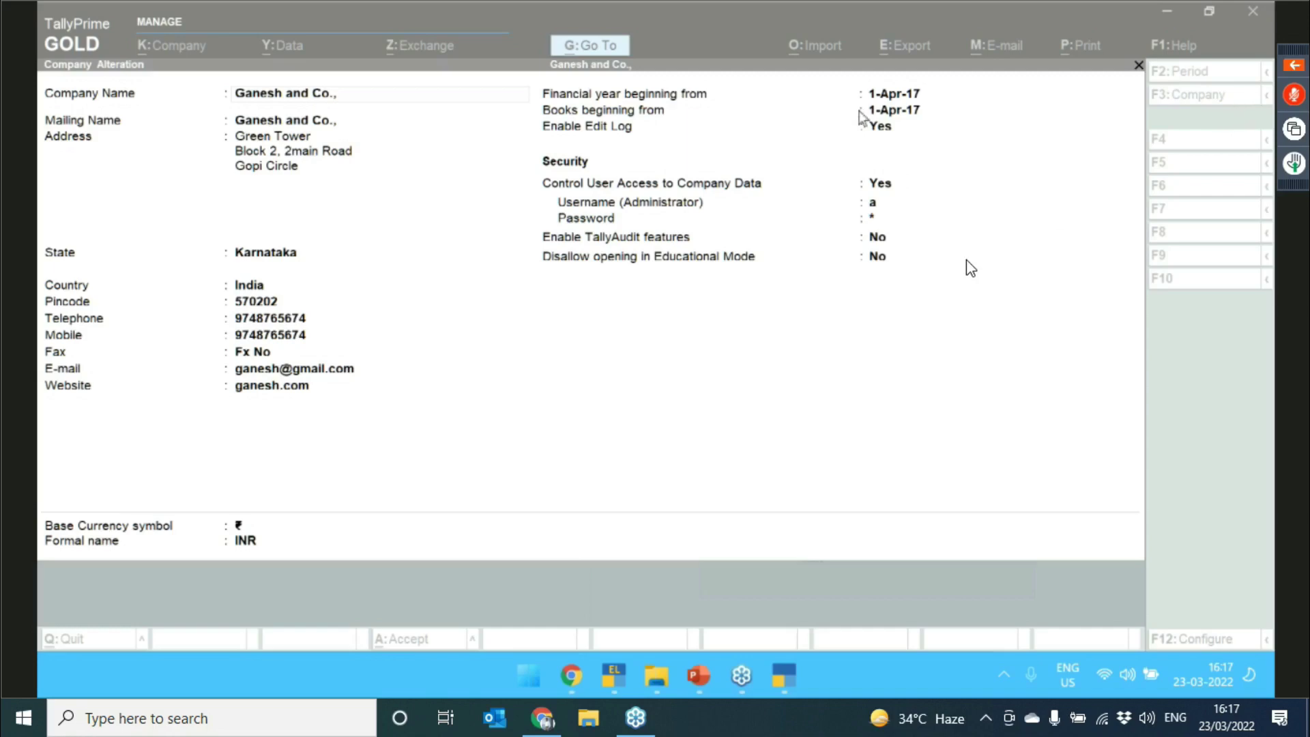
{"action": "left_click", "coordinate": [879, 127]}
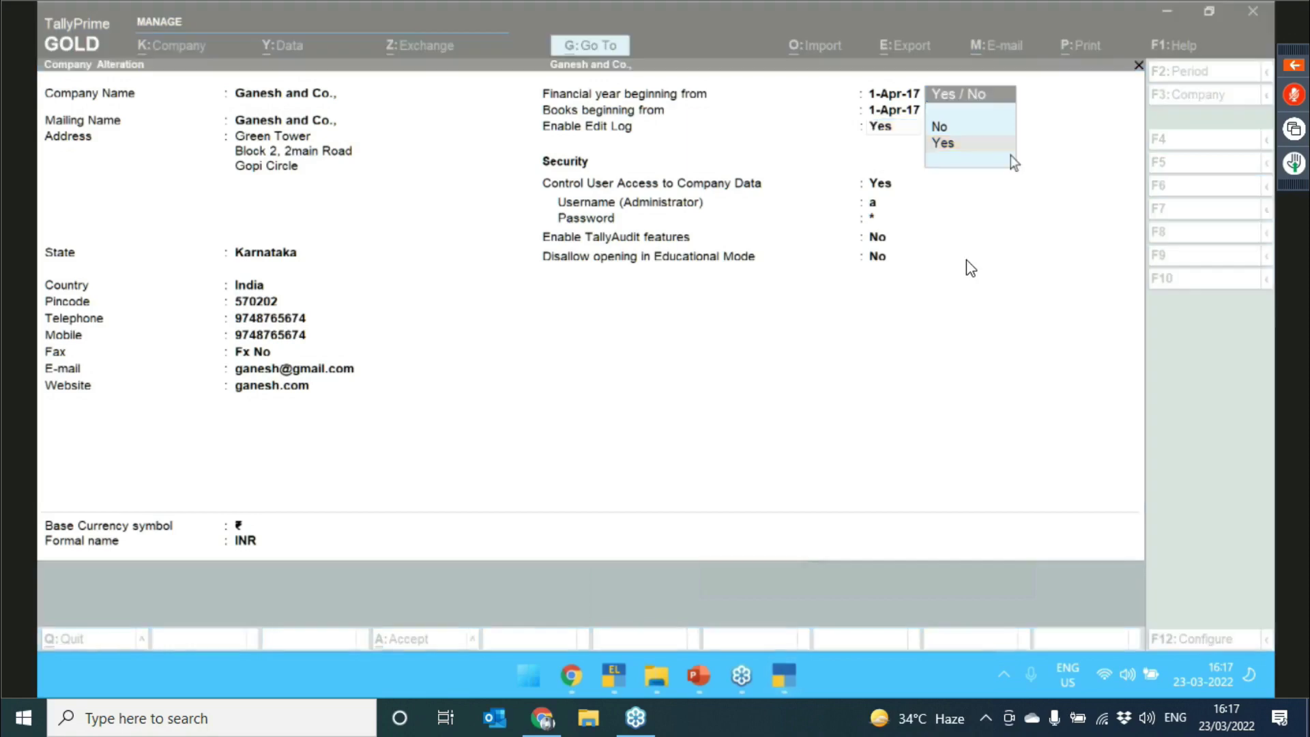
{"action": "left_click", "coordinate": [944, 145]}
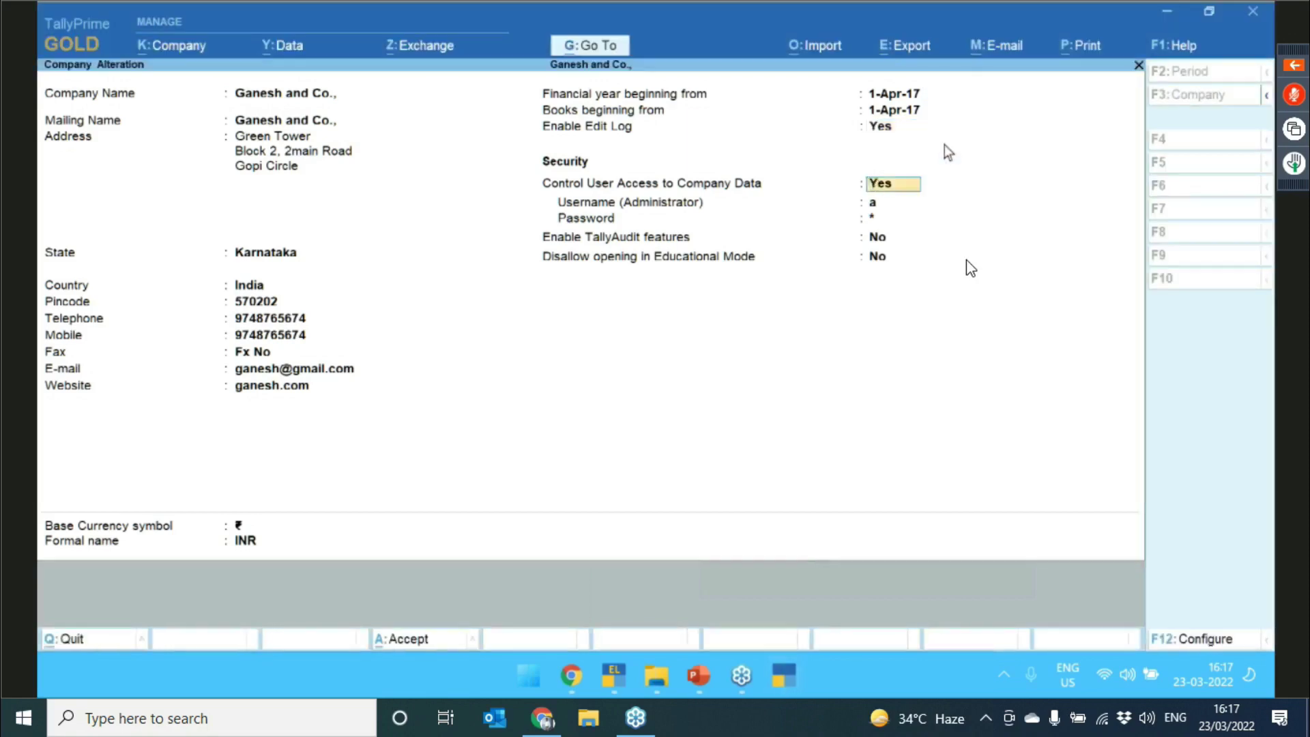
{"action": "key", "text": "Up"}
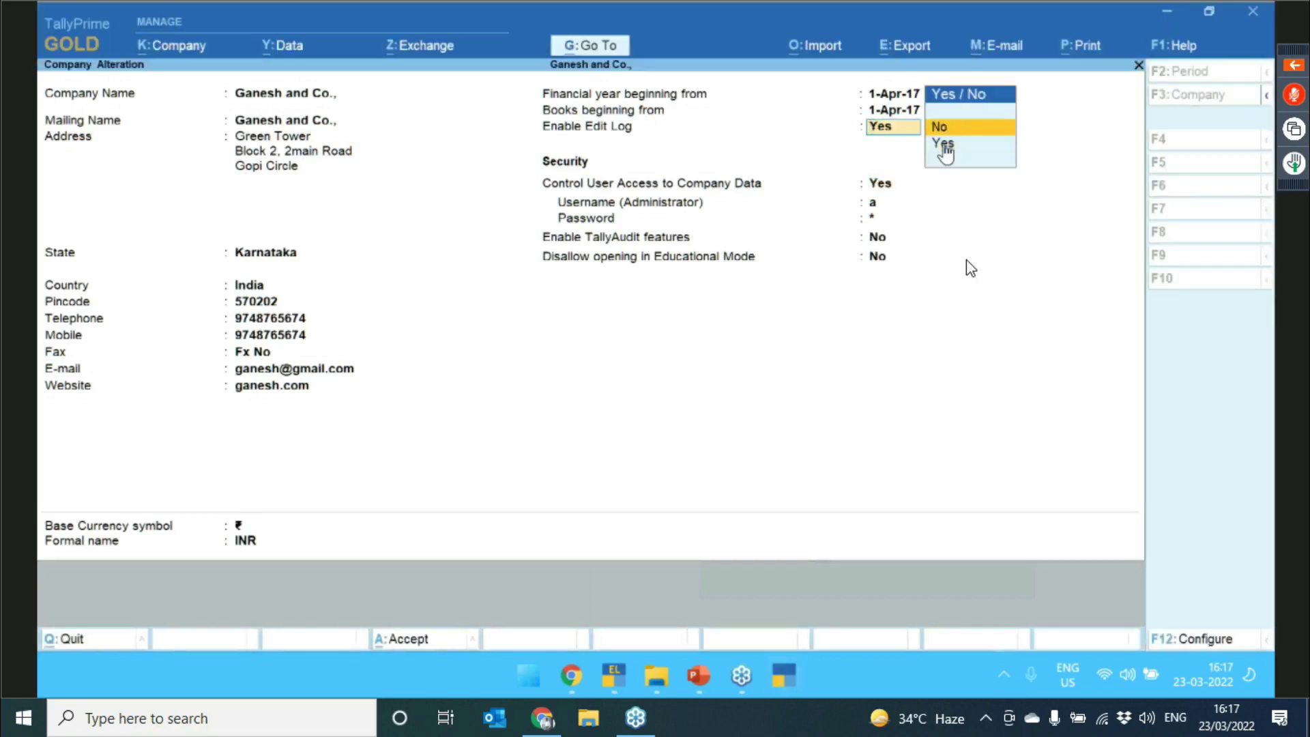
{"action": "key", "text": "Return"}
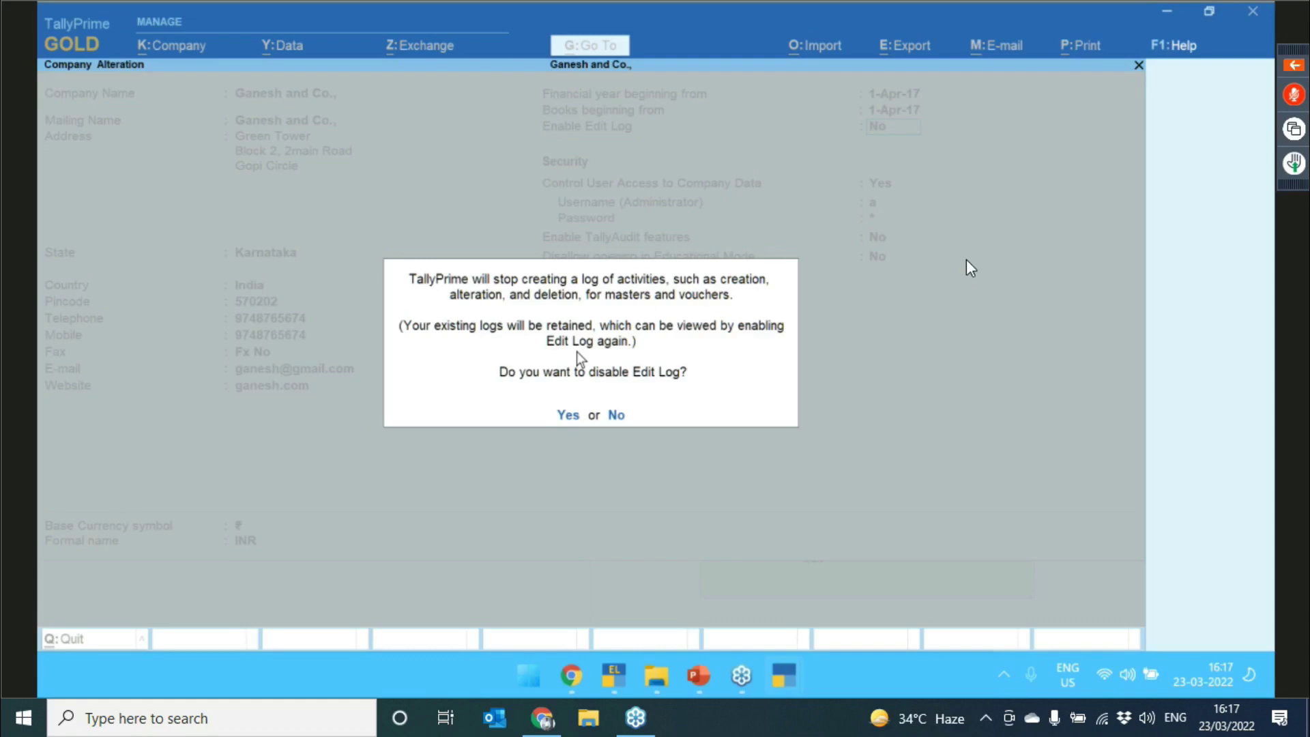
{"action": "left_click", "coordinate": [567, 417]}
- Save the company alteration and start a Sales voucher for Cash using the Sales ledger
{"action": "key", "text": "ctrl+a"}
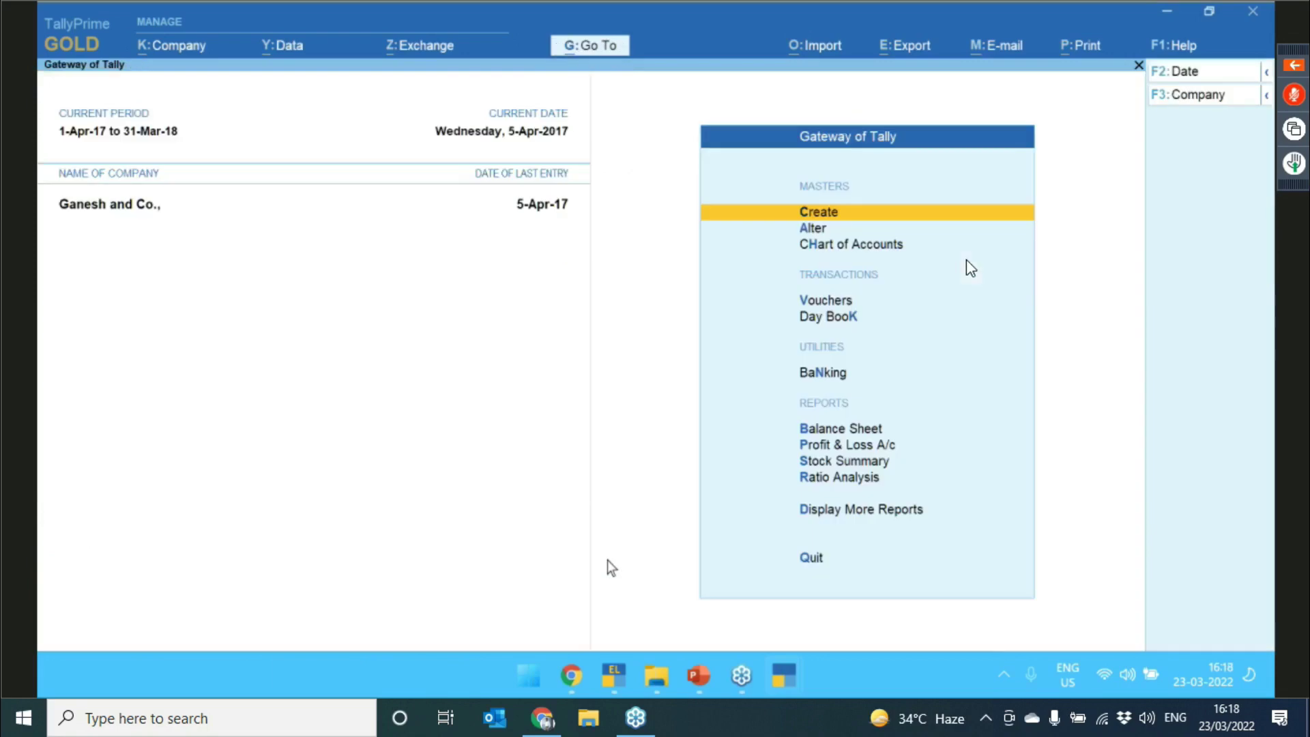
{"action": "key", "text": "v"}
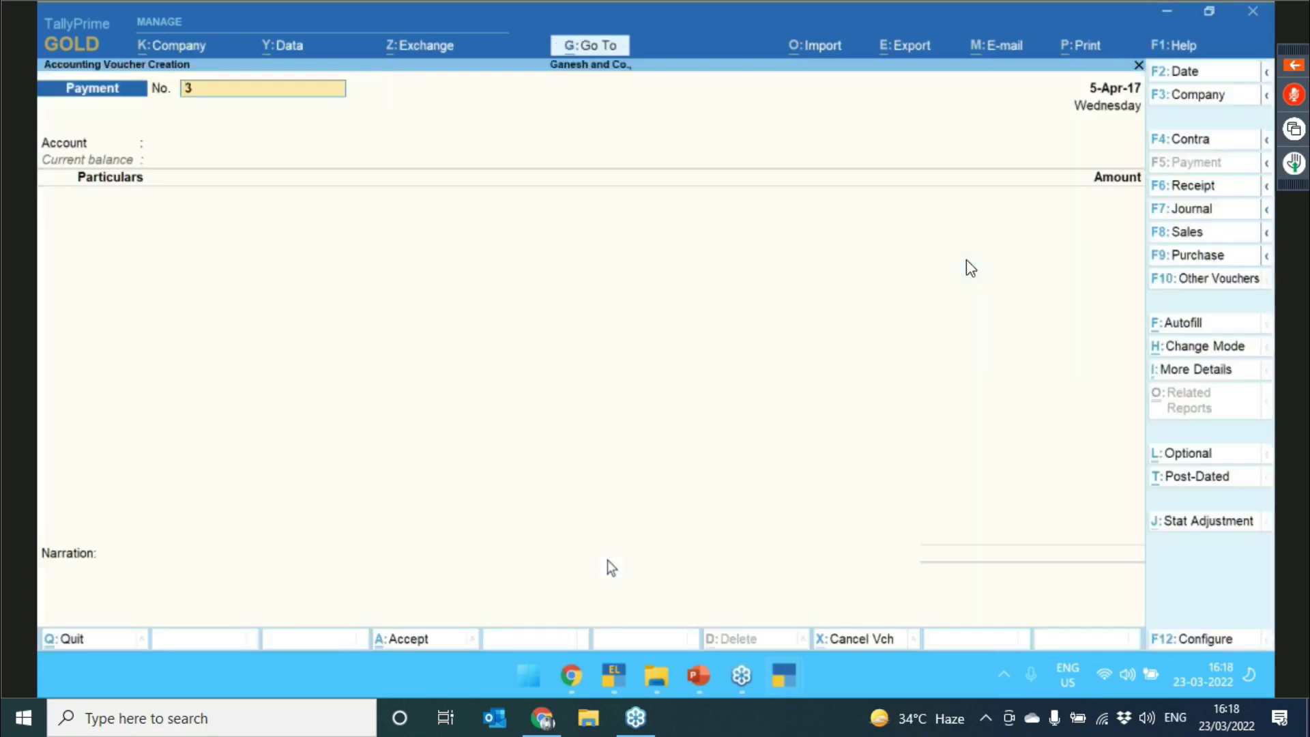
{"action": "key", "text": "F8"}
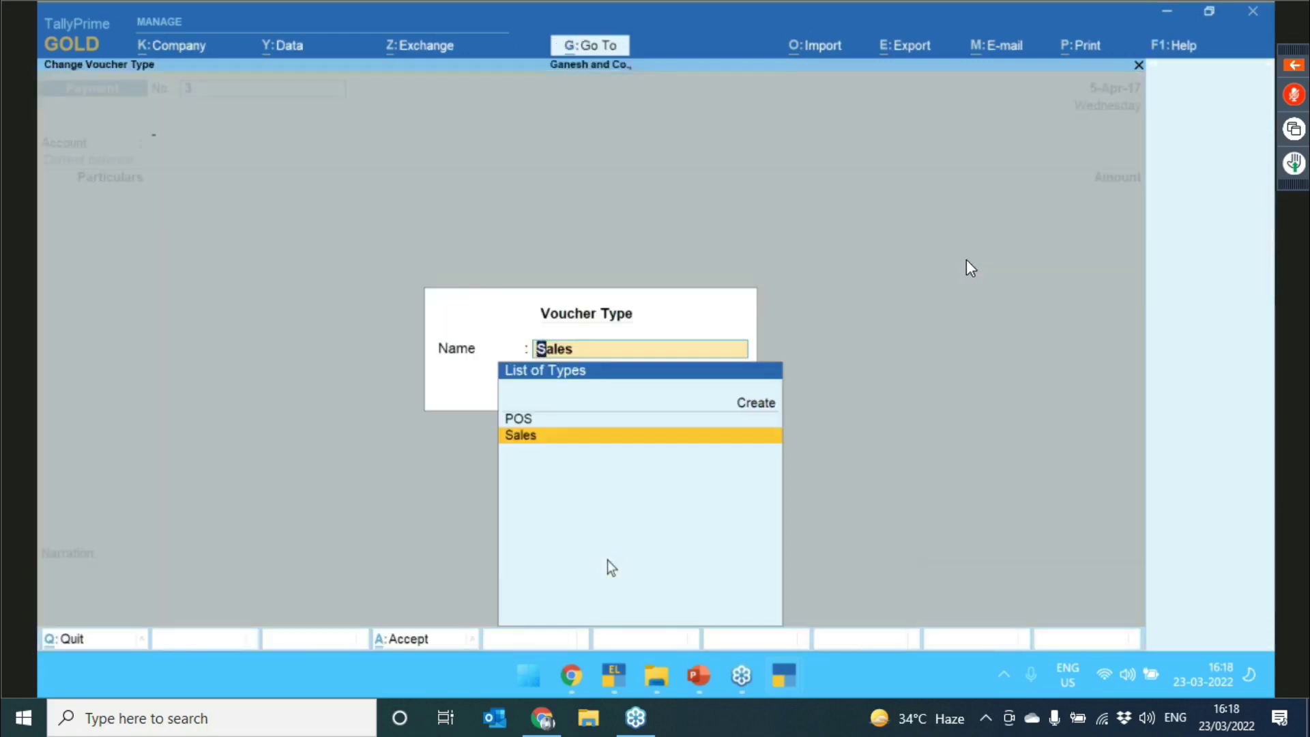
{"action": "key", "text": "Return"}
{"action": "key", "text": "Up"}
{"action": "key", "text": "Return"}
{"action": "key", "text": "ctrl+a"}
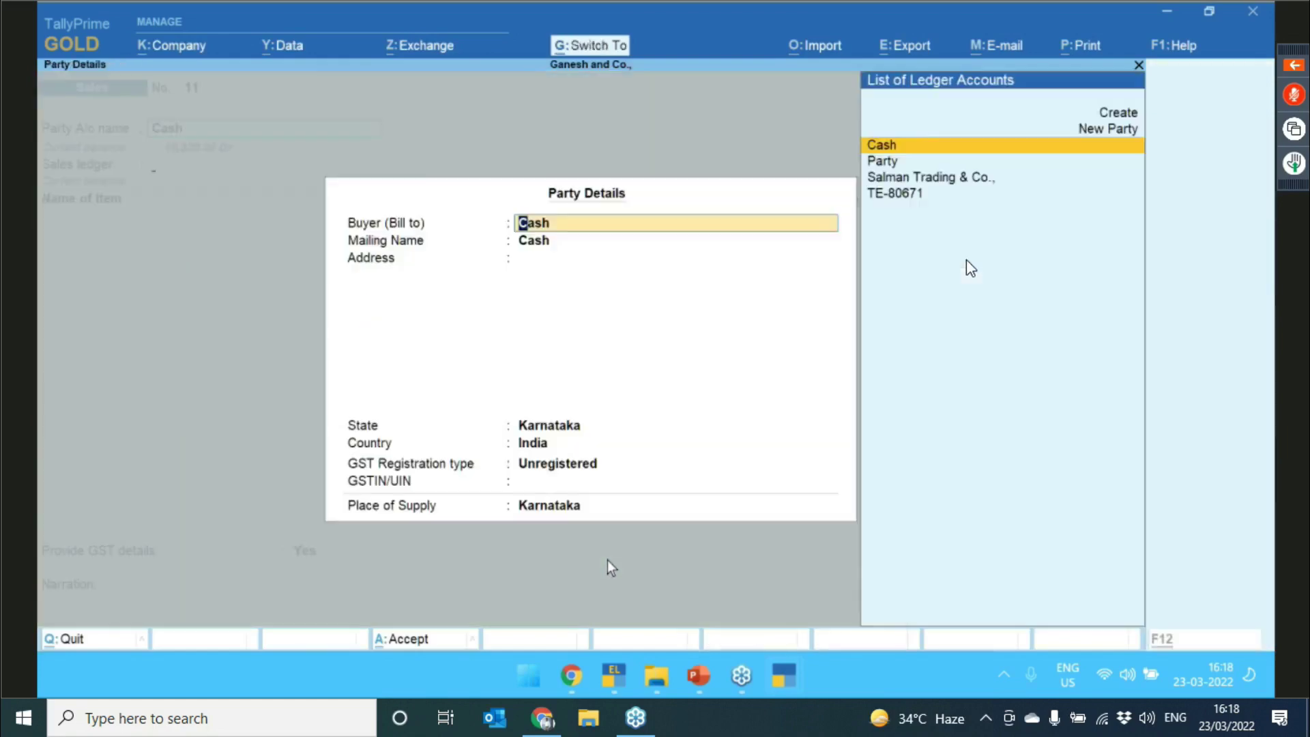
{"action": "key", "text": "ctrl+a"}
{"action": "key", "text": "Return"}
- Add 12 Nos of Bisleri Water Bottle 500ml from Hosur Goadown, batch Btch-123, and save the sale
{"action": "key", "text": "Down"}
{"action": "key", "text": "Down"}
{"action": "key", "text": "Down"}
{"action": "key", "text": "Down"}
{"action": "key", "text": "Down"}
{"action": "key", "text": "Return"}
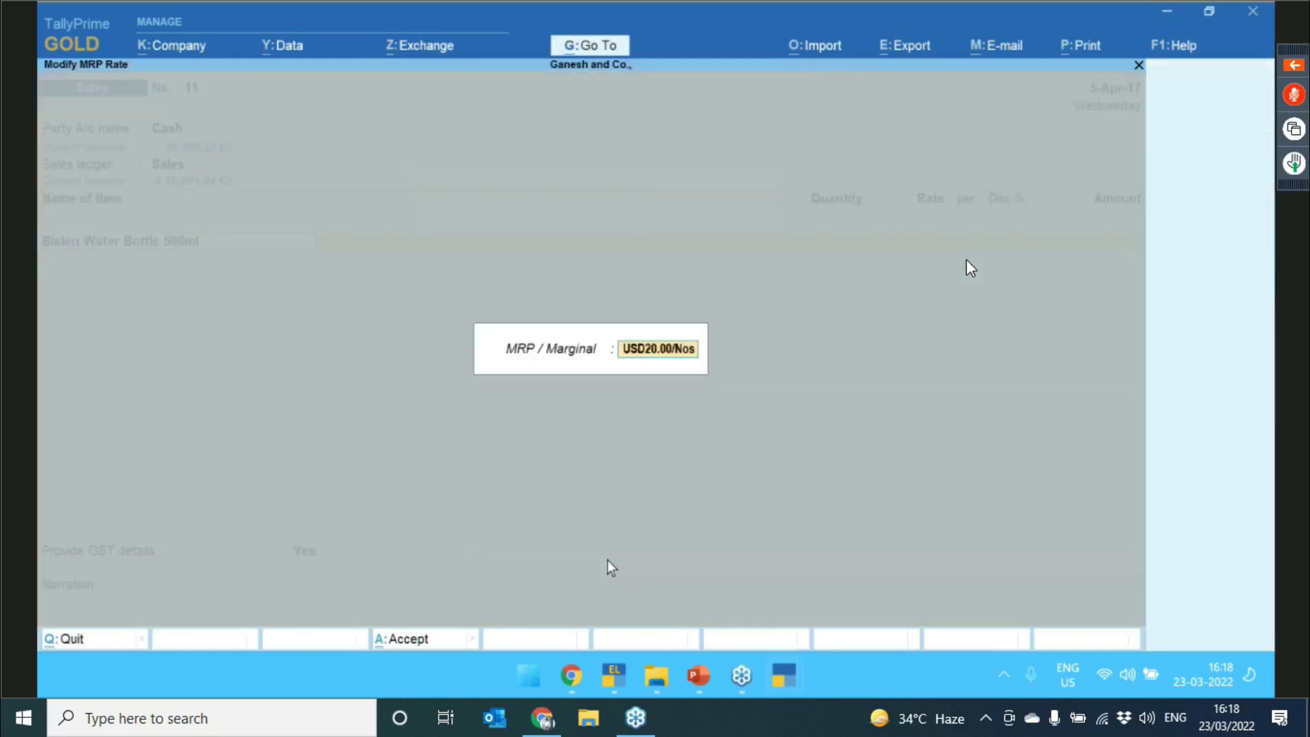
{"action": "key", "text": "Return"}
{"action": "key", "text": "Return"}
{"action": "key", "text": "Return"}
{"action": "key", "text": "Return"}
{"action": "type", "text": "12"}
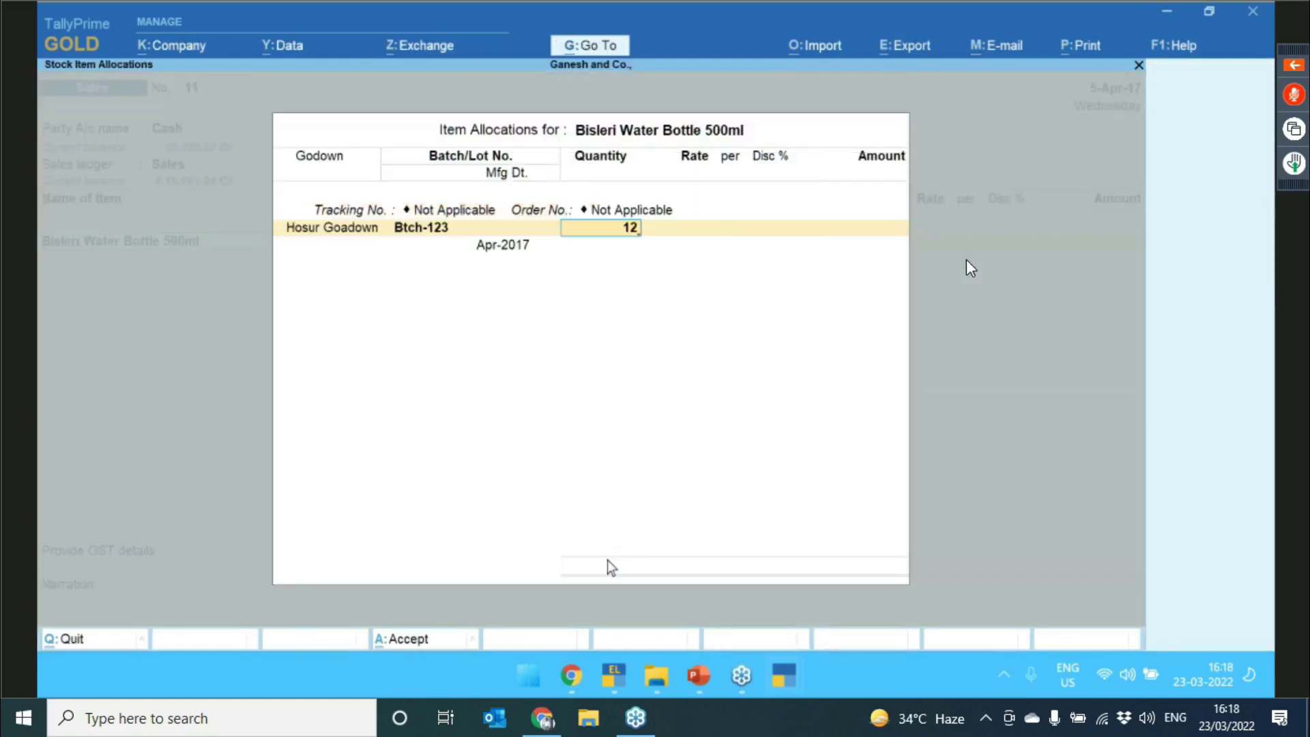
{"action": "key", "text": "Return"}
{"action": "key", "text": "Return"}
{"action": "key", "text": "Return"}
{"action": "key", "text": "Return"}
{"action": "key", "text": "Return"}
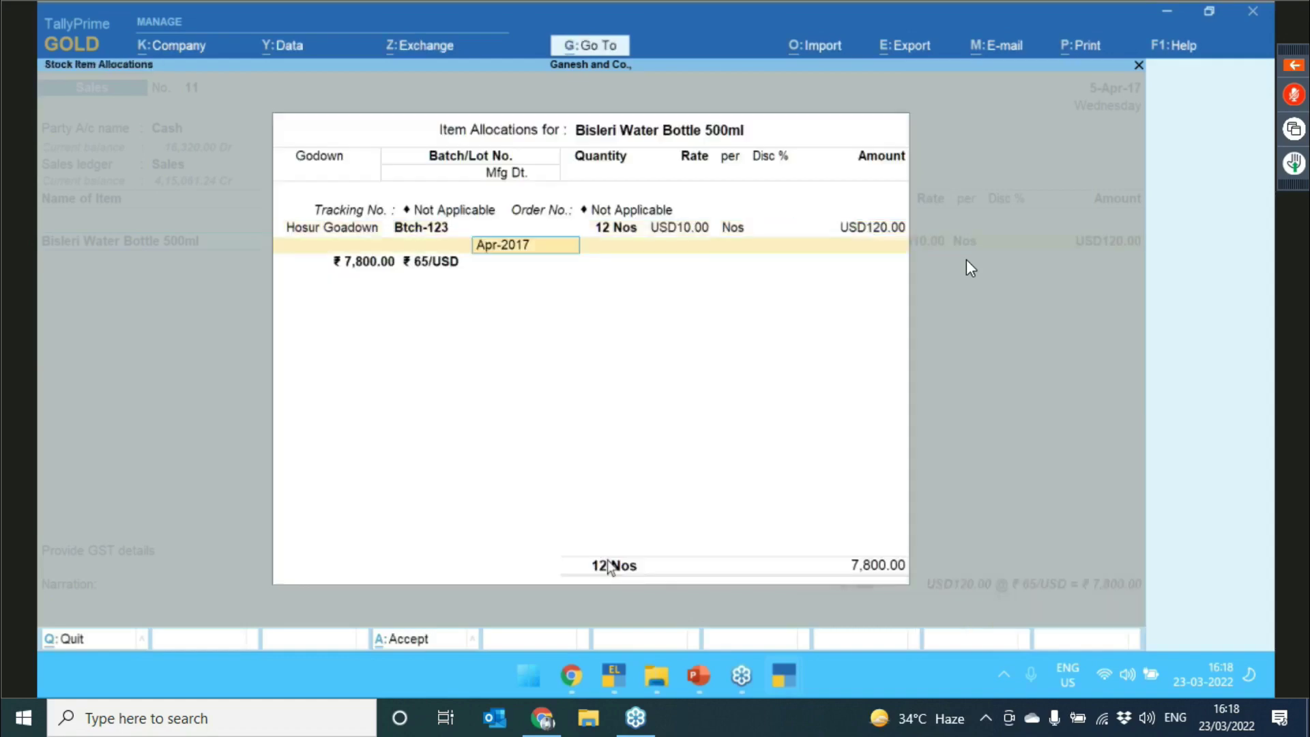
{"action": "key", "text": "Return"}
{"action": "key", "text": "Return"}
{"action": "key", "text": "Return"}
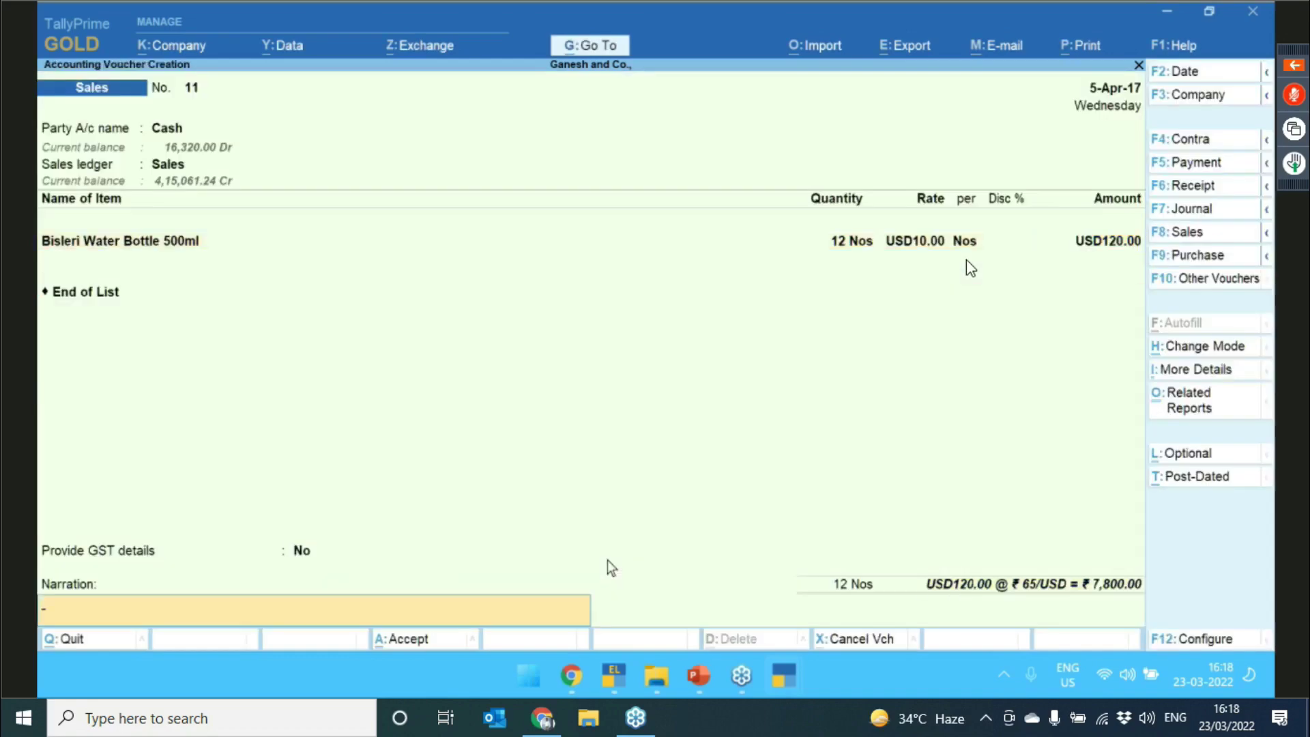
{"action": "key", "text": "Return"}
{"action": "key", "text": "Return"}
{"action": "key", "text": "Return"}
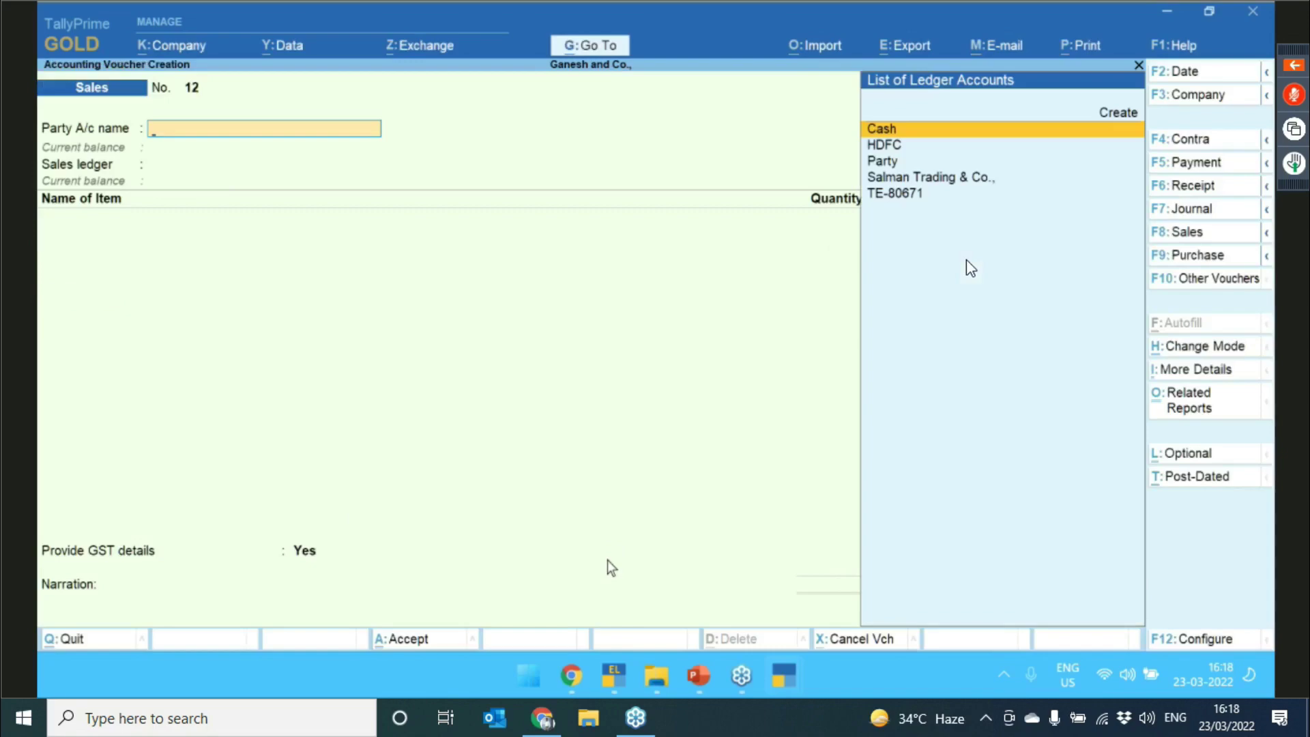
{"action": "key", "text": "Escape"}
{"action": "key", "text": "y"}
- Change the CA journal entry's debit in the Day Book to 9,000.00
{"action": "key", "text": "d"}
{"action": "key", "text": "d"}
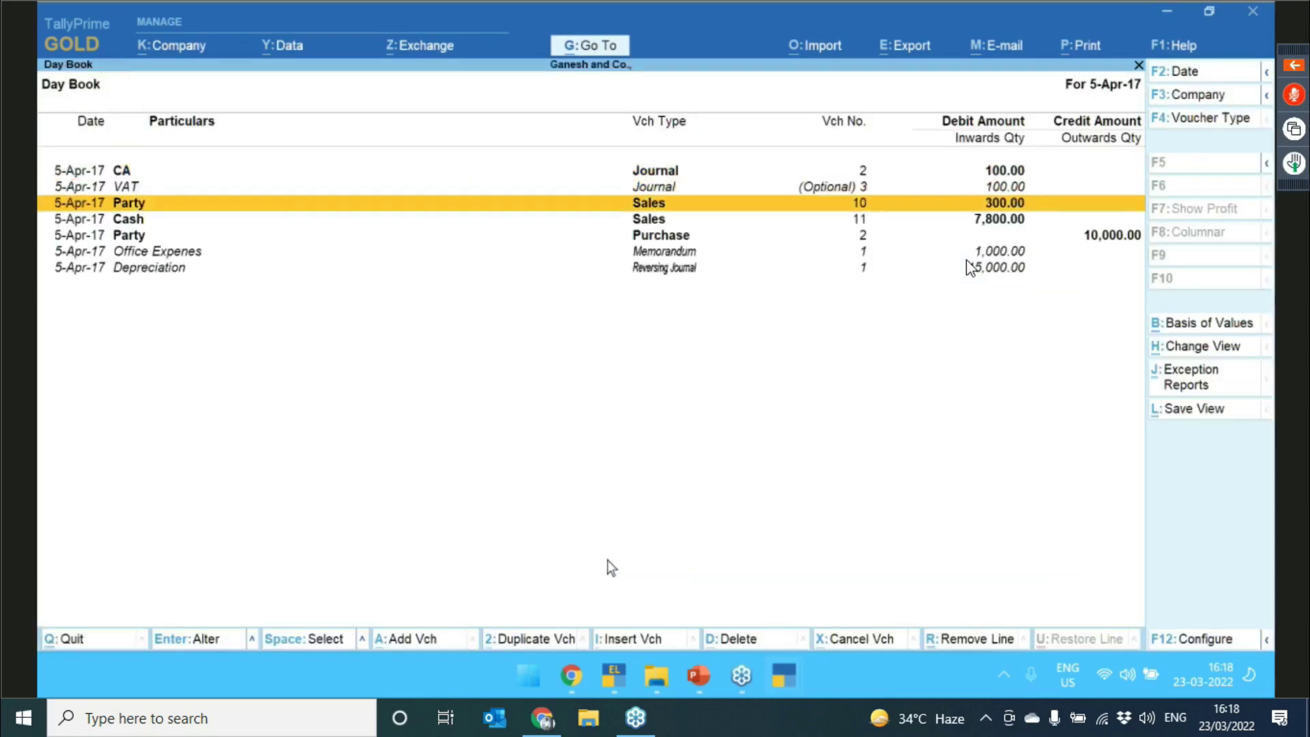
{"action": "key", "text": "Up"}
{"action": "key", "text": "Up"}
{"action": "key", "text": "Return"}
{"action": "key", "text": "Return"}
{"action": "type", "text": "9,000"}
{"action": "key", "text": "Return"}
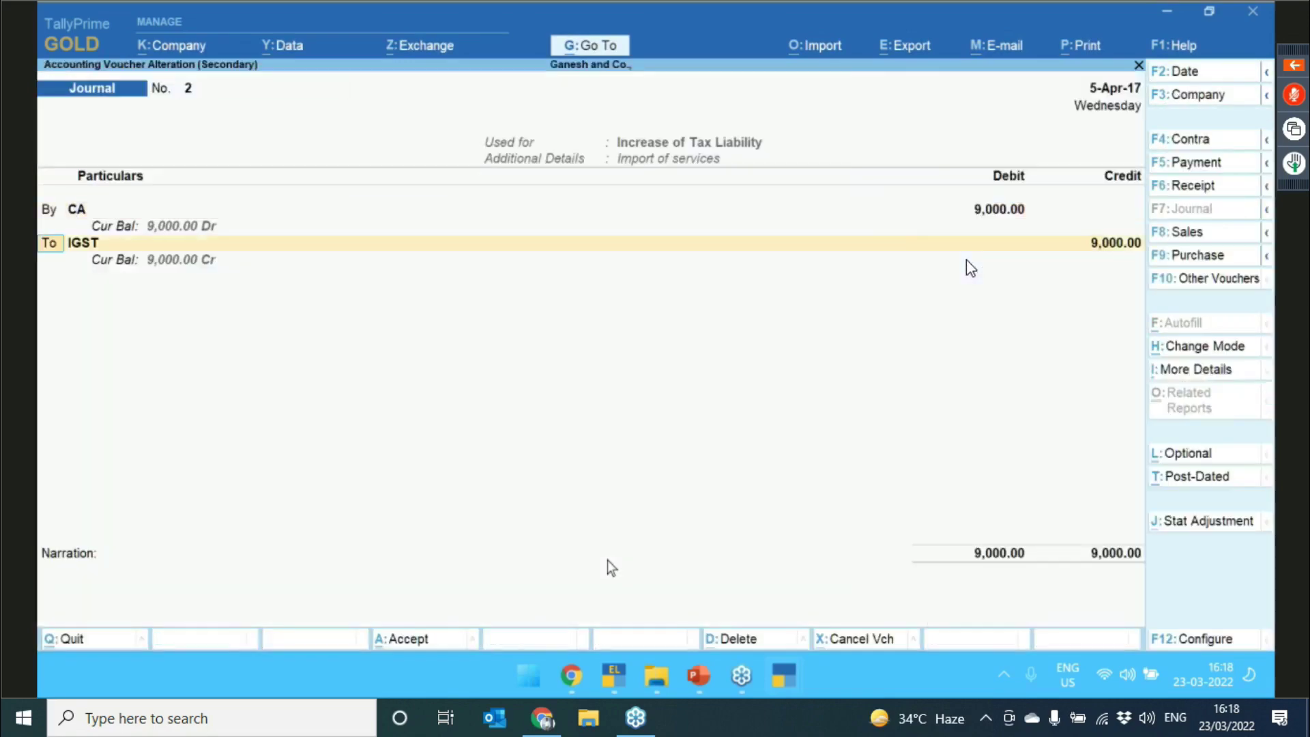
{"action": "key", "text": "Return"}
{"action": "key", "text": "Return"}
{"action": "key", "text": "Return"}
{"action": "key", "text": "Return"}
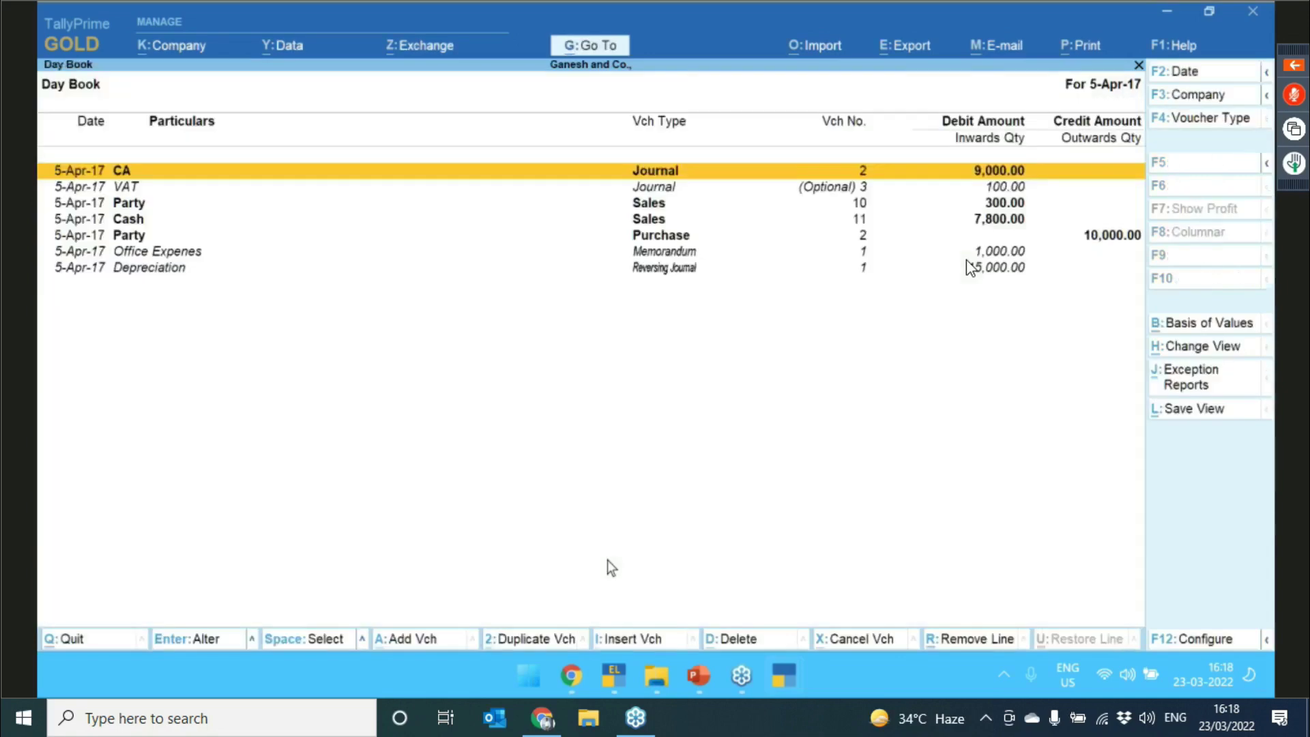
{"action": "key", "text": "Escape"}
{"action": "key", "text": "Escape"}
{"action": "key", "text": "Escape"}
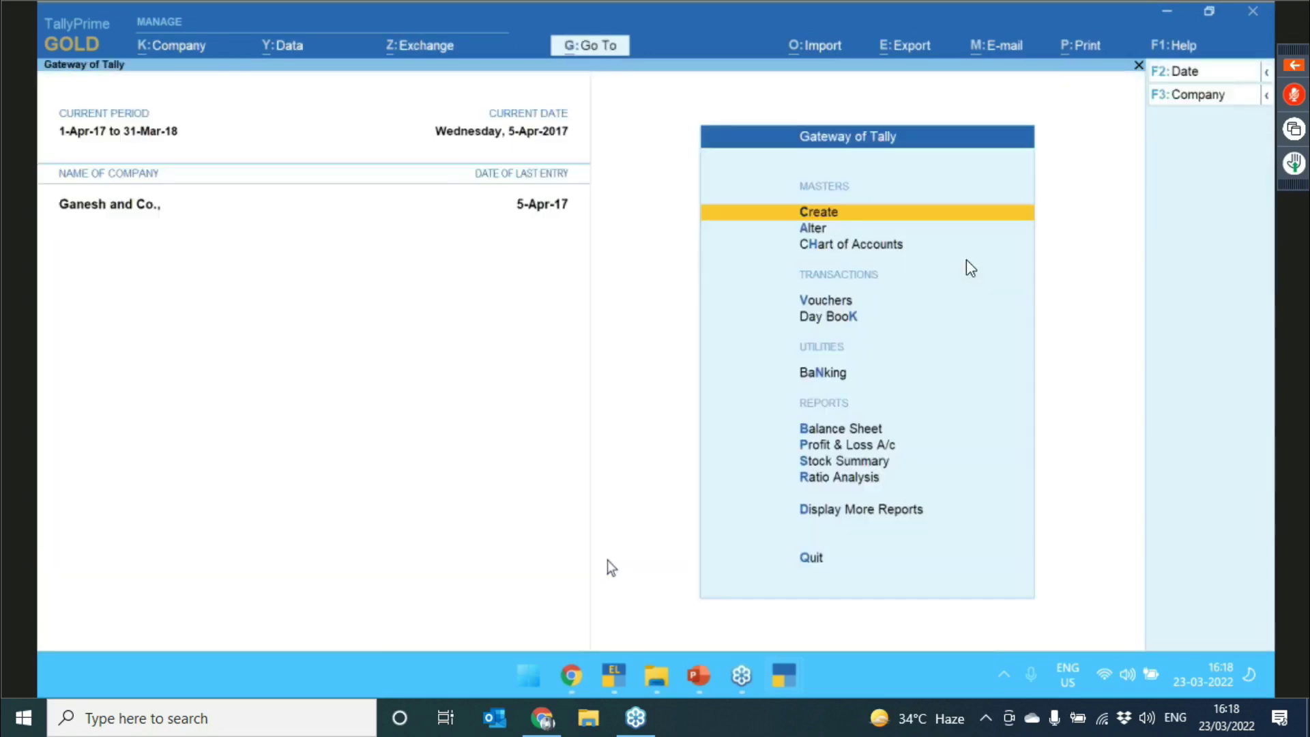
{"action": "key", "text": "alt+k"}
{"action": "key", "text": "Down"}
- Set Enable Edit Log to Yes for Ganesh and Co., save, and decline the Quit prompt
{"action": "key", "text": "Return"}
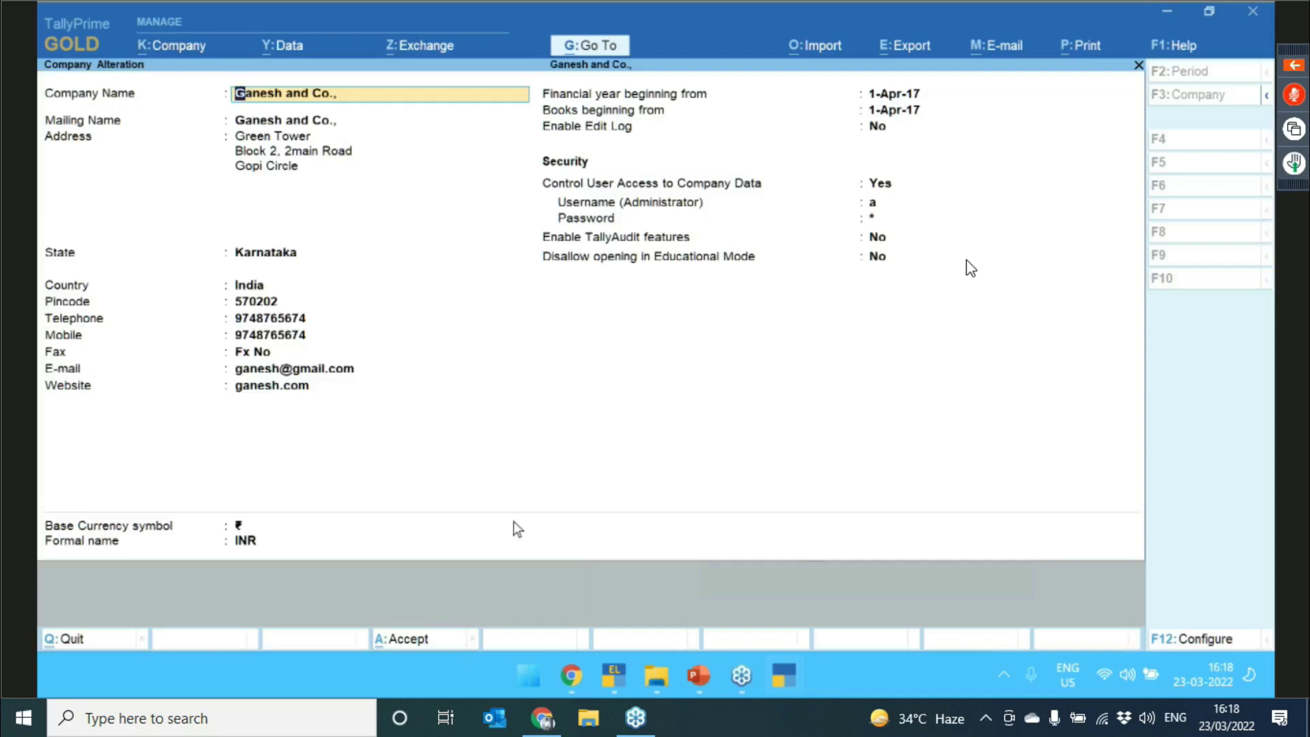
{"action": "key", "text": "Return"}
{"action": "key", "text": "Return"}
{"action": "key", "text": "Return"}
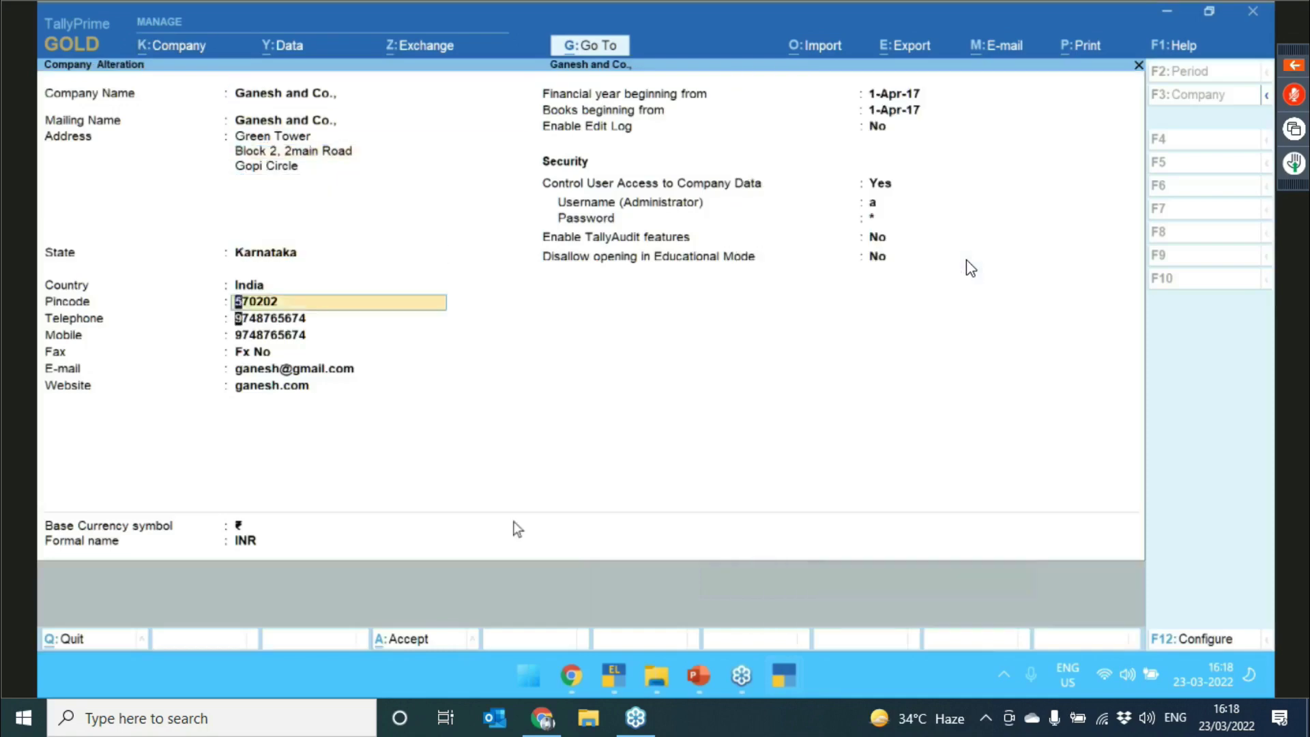
{"action": "key", "text": "Return"}
{"action": "key", "text": "Return"}
{"action": "key", "text": "Return"}
{"action": "key", "text": "Return"}
{"action": "key", "text": "Return"}
{"action": "key", "text": "Return"}
{"action": "key", "text": "Return"}
{"action": "key", "text": "Down"}
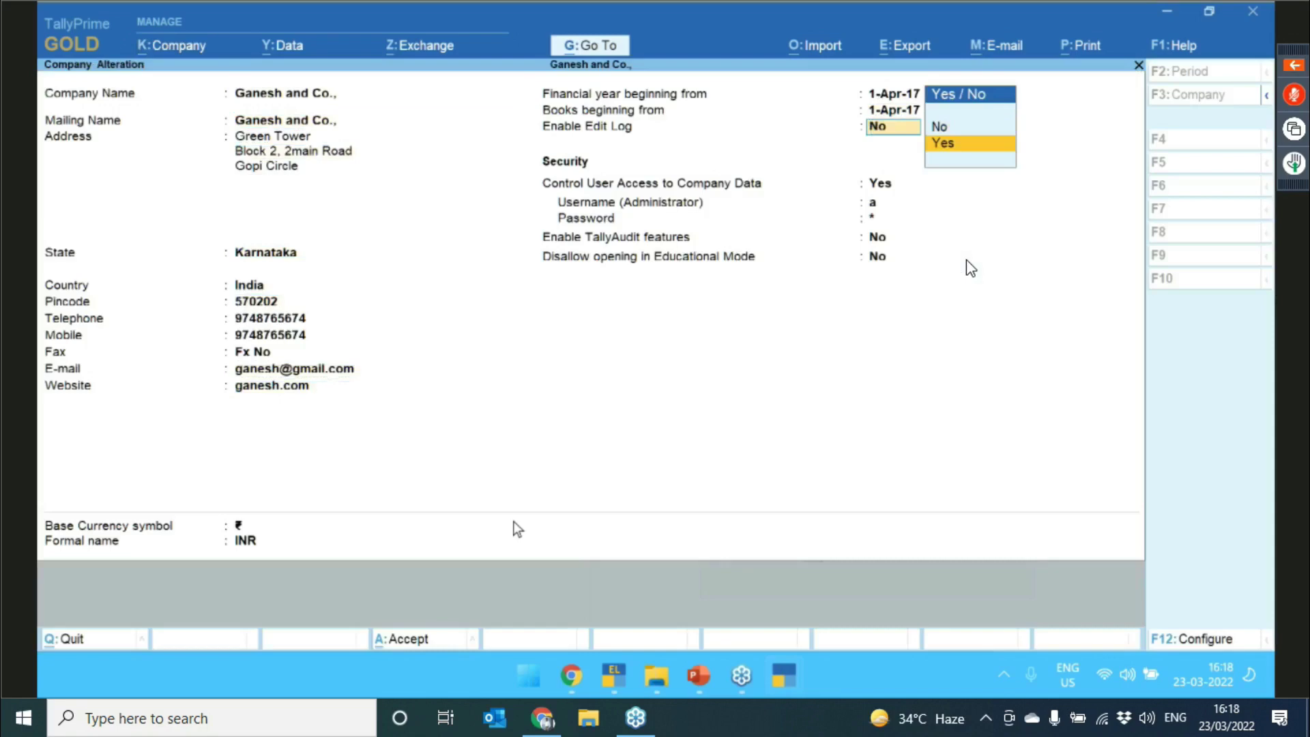
{"action": "key", "text": "Return"}
{"action": "key", "text": "y"}
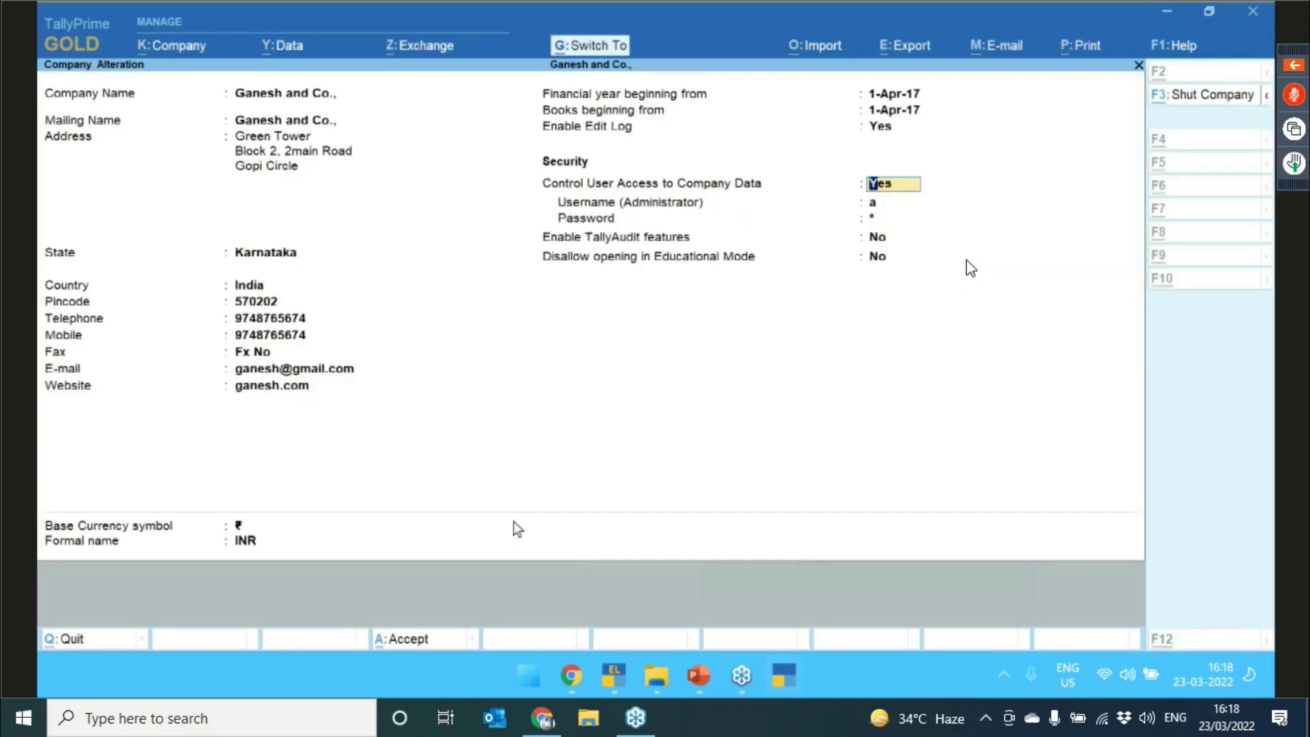
{"action": "key", "text": "ctrl+a"}
{"action": "key", "text": "Escape"}
{"action": "key", "text": "n"}
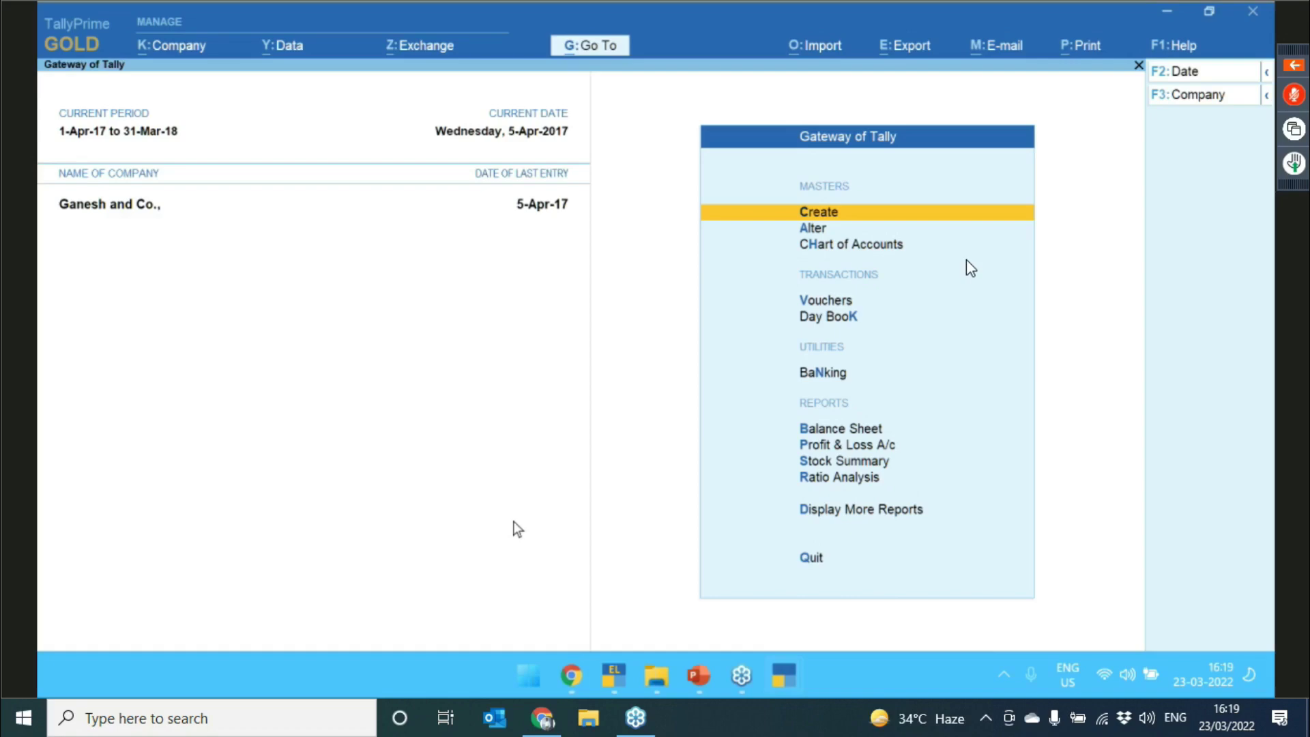
- Quit TallyPrime and launch TallyPrime Edit Log from its desktop icon
{"action": "key", "text": "alt+k"}
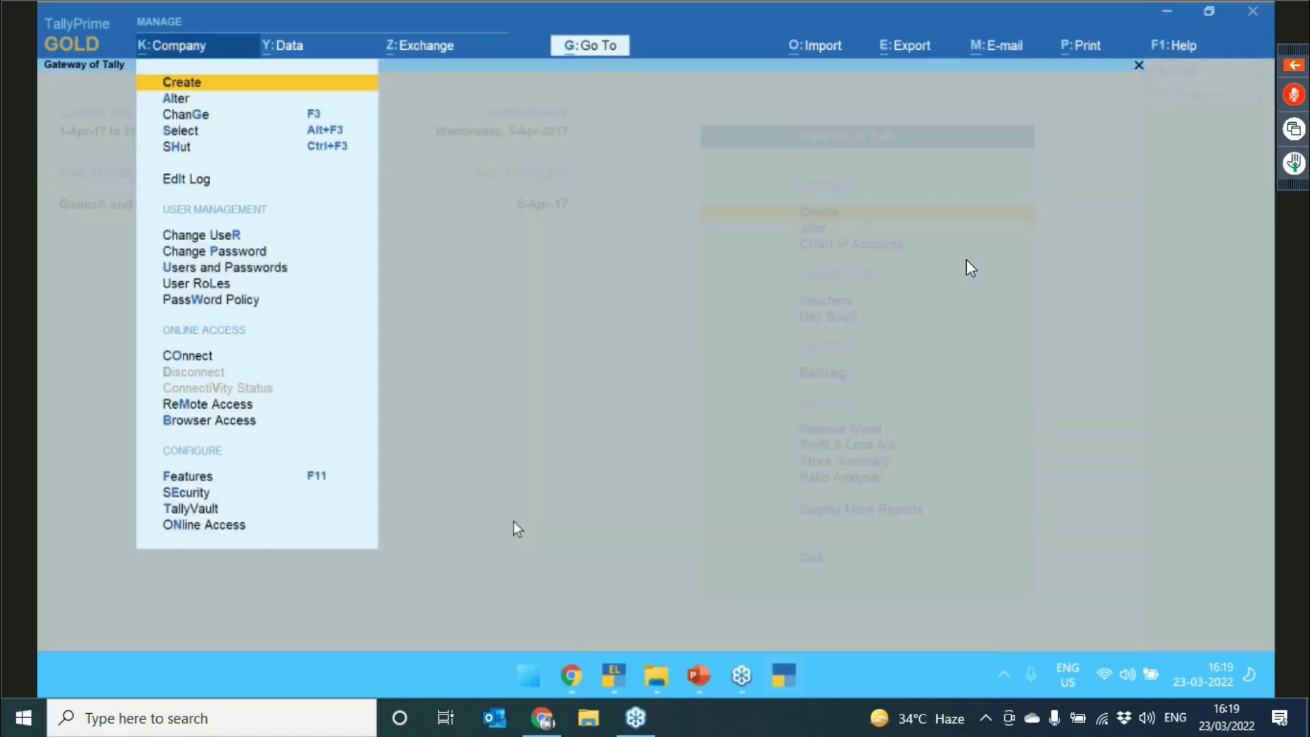
{"action": "key", "text": "Escape"}
{"action": "key", "text": "Escape"}
{"action": "key", "text": "y"}
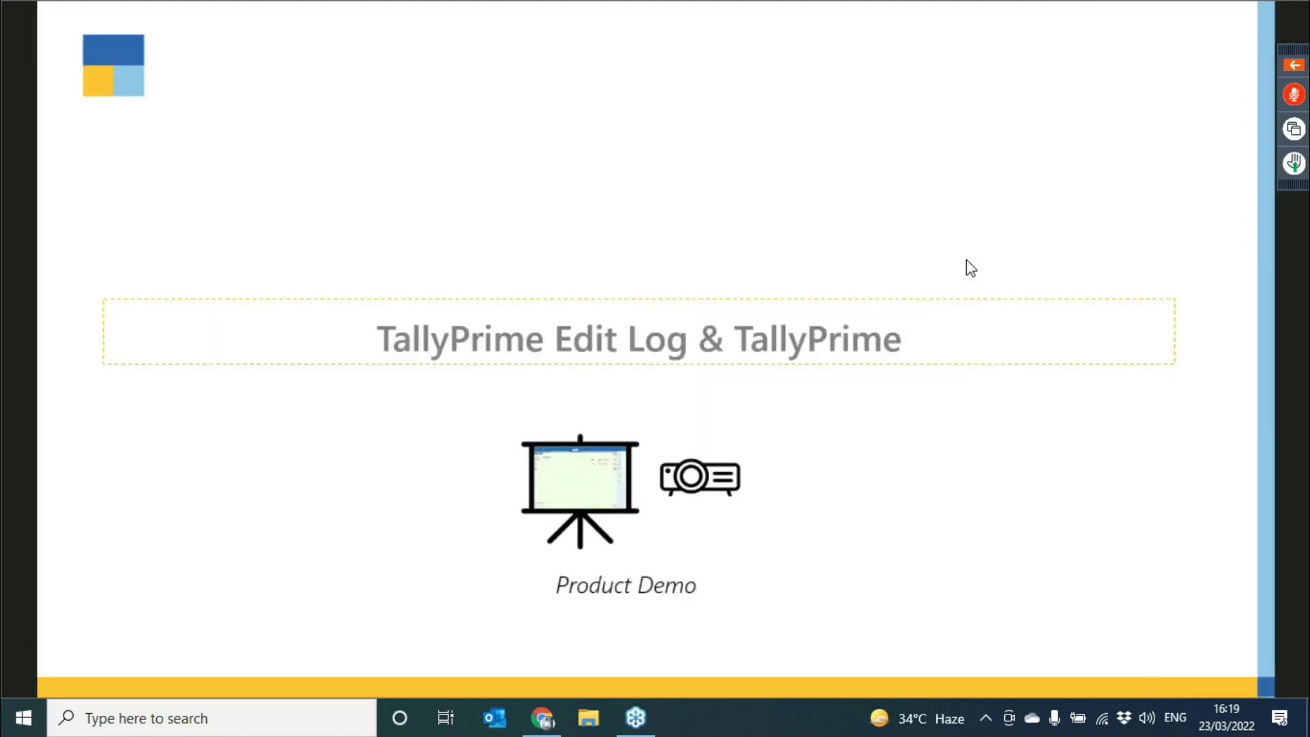
{"action": "double_click", "coordinate": [82, 16]}
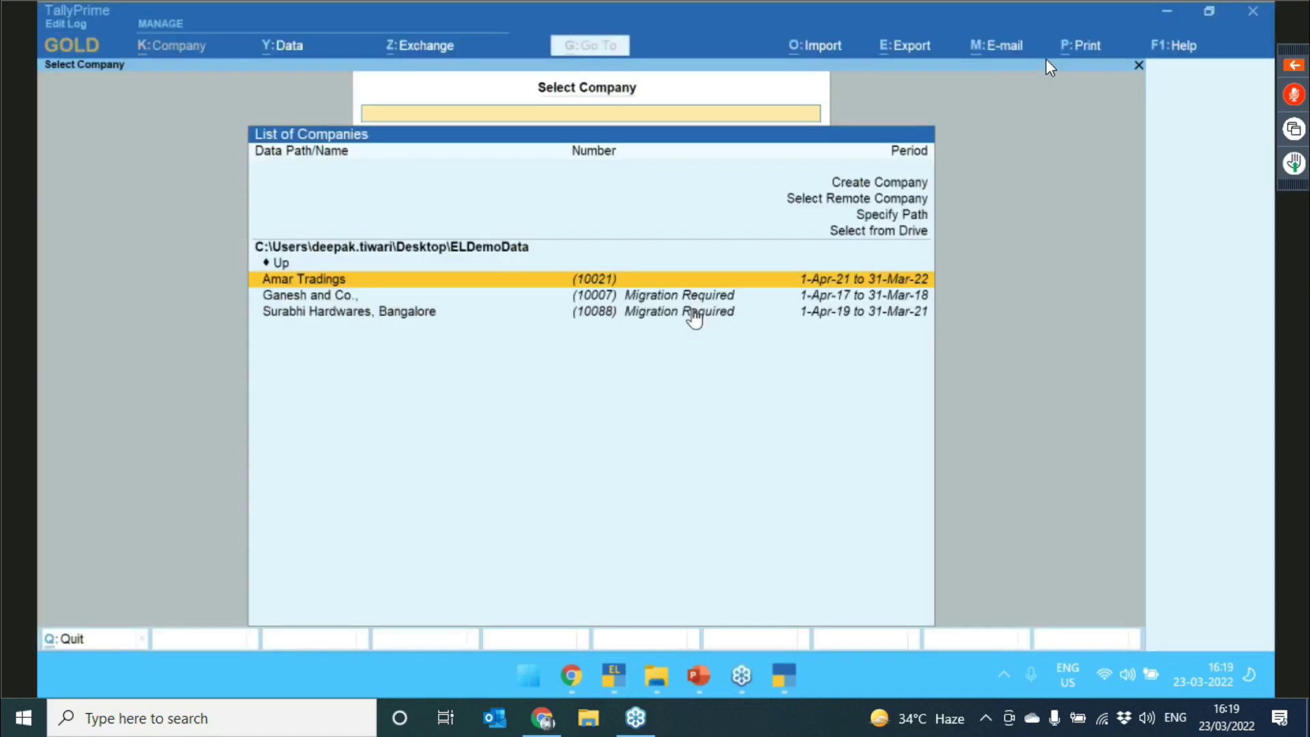
- Open Ganesh and Co. from the company list and log in with the company username
{"action": "key", "text": "Down"}
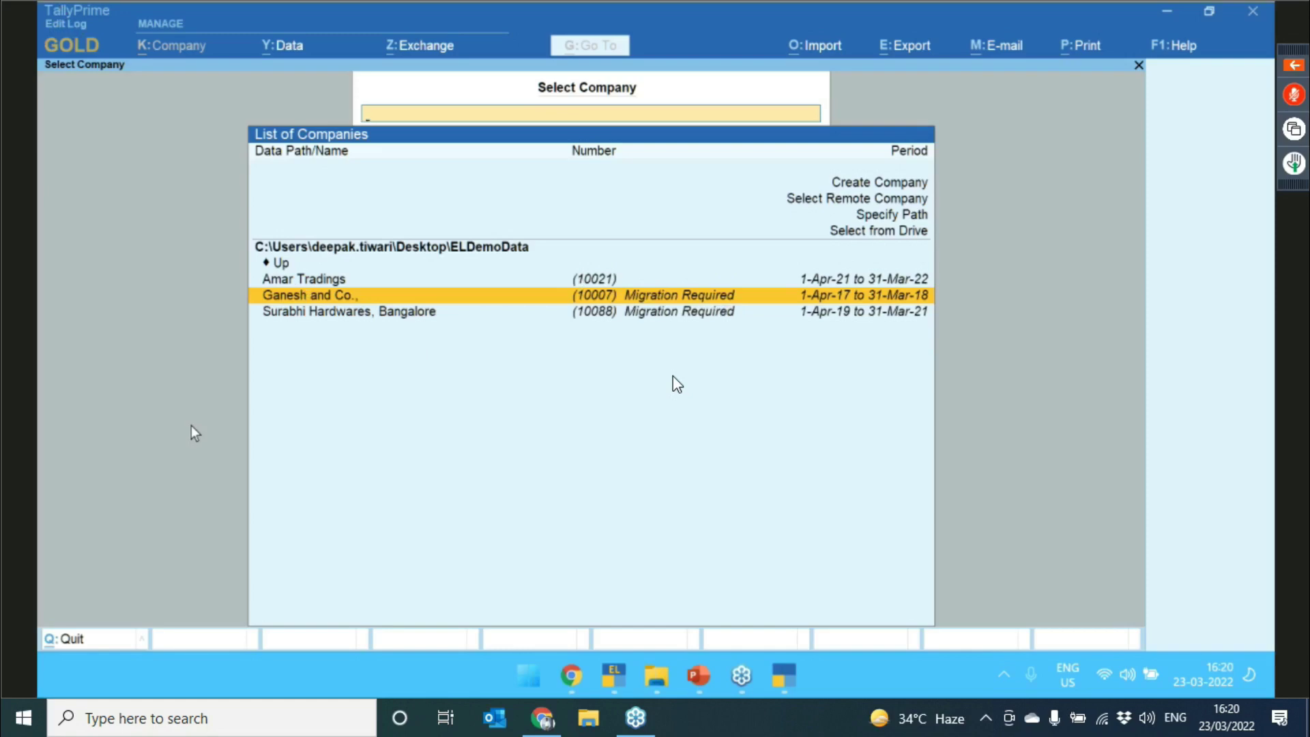
{"action": "key", "text": "Return"}
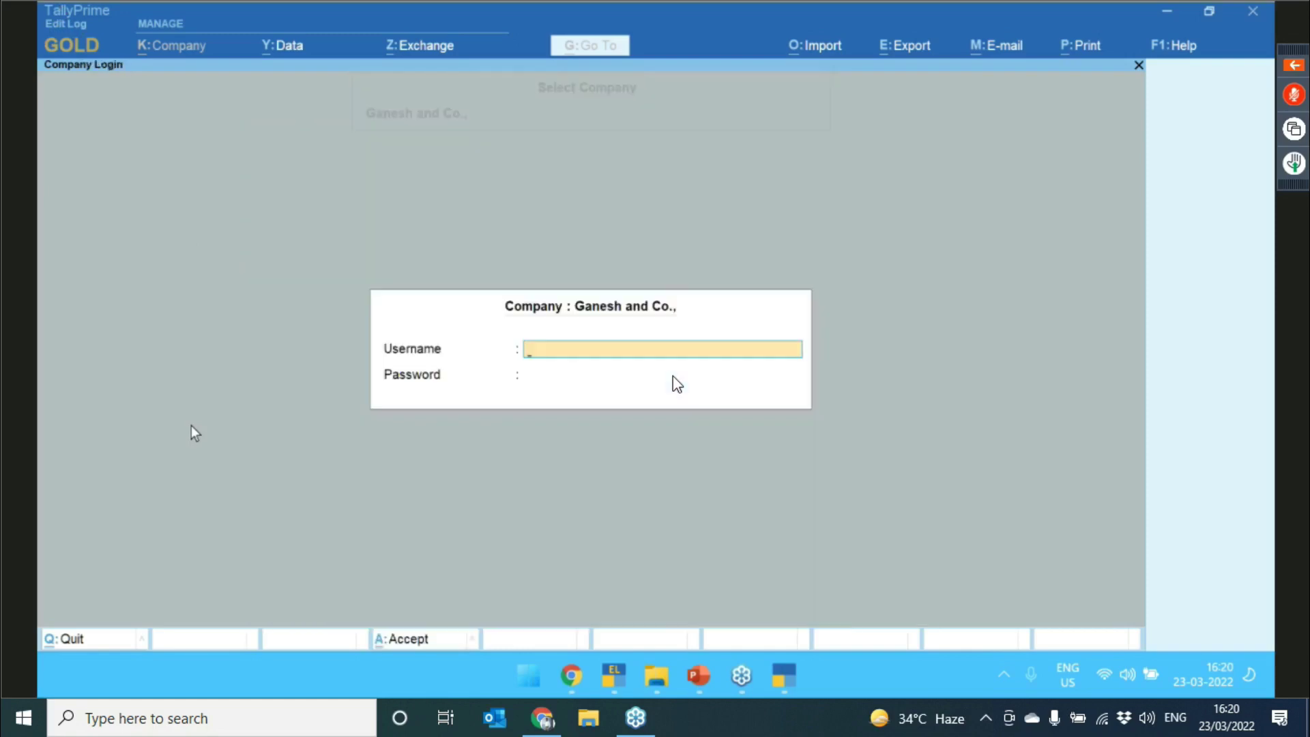
{"action": "type", "text": "a"}
{"action": "key", "text": "Return"}
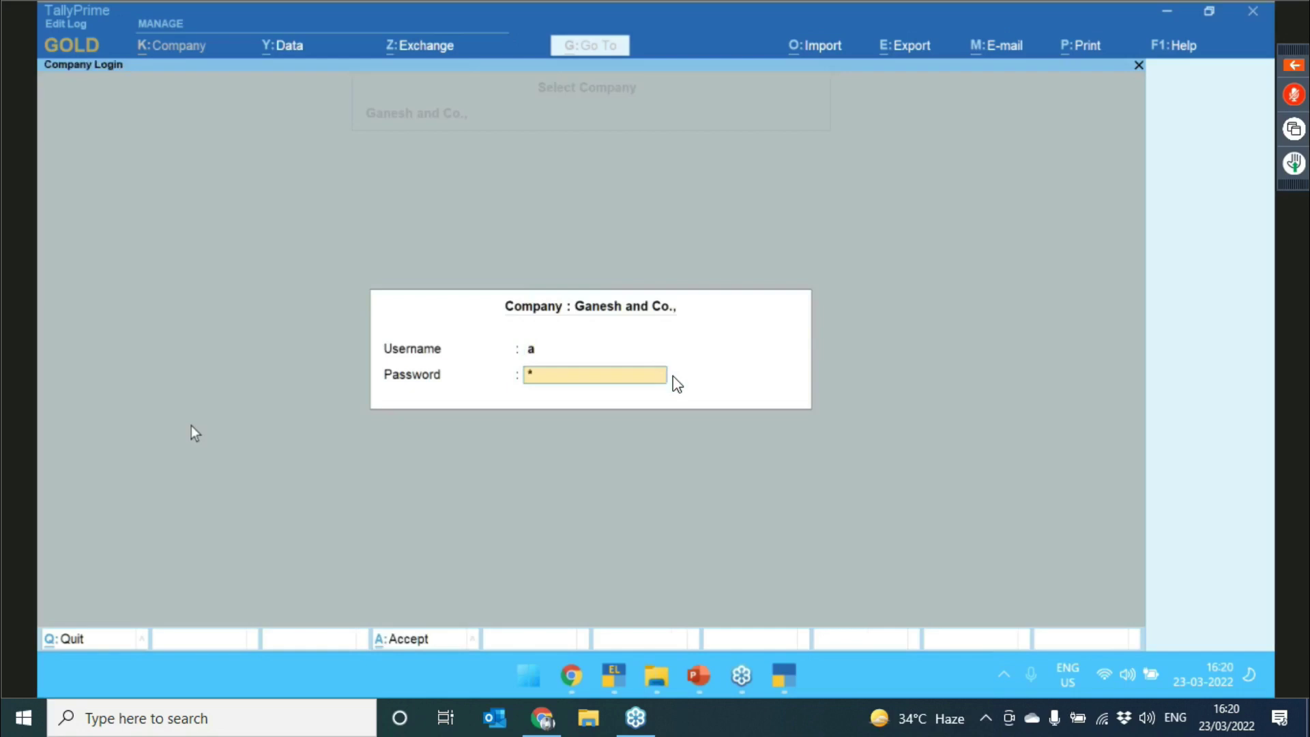
{"action": "key", "text": "Return"}
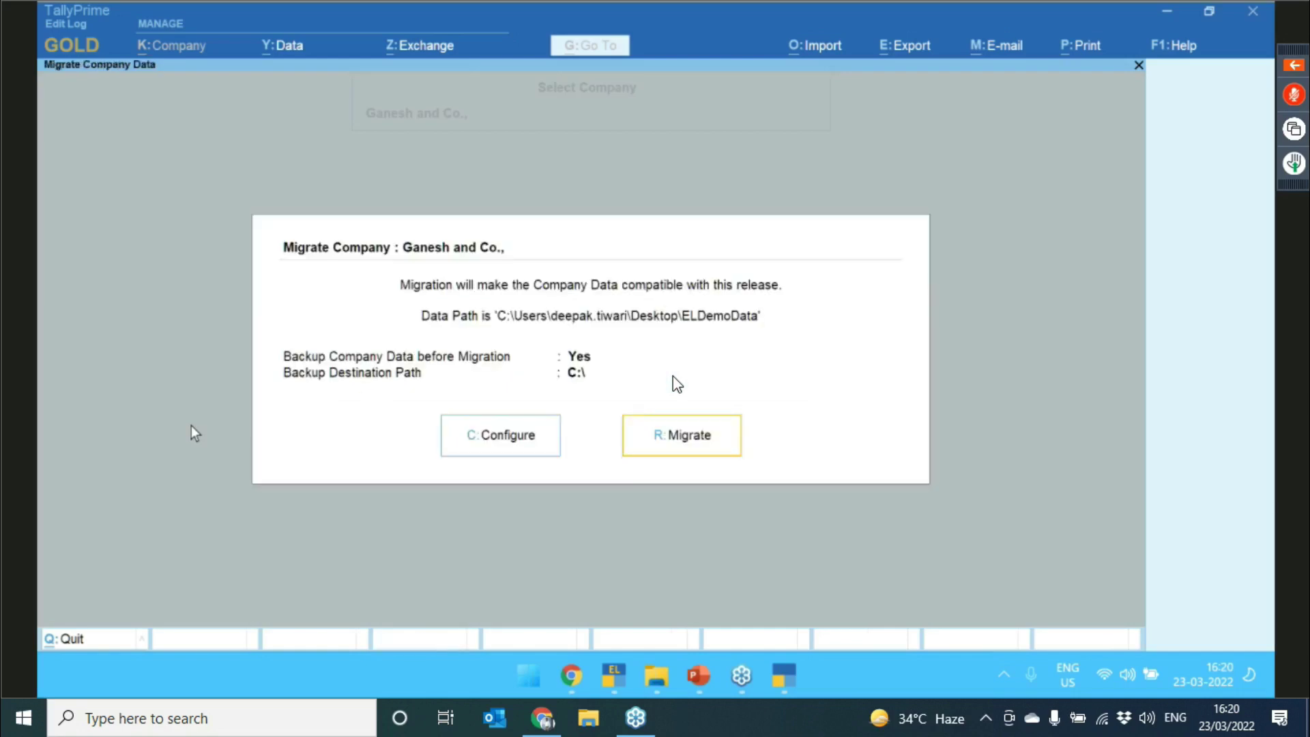
- Set migration Backup to No and migrate Ganesh and Co.'s data
{"action": "key", "text": "Right"}
{"action": "key", "text": "Left"}
{"action": "key", "text": "Return"}
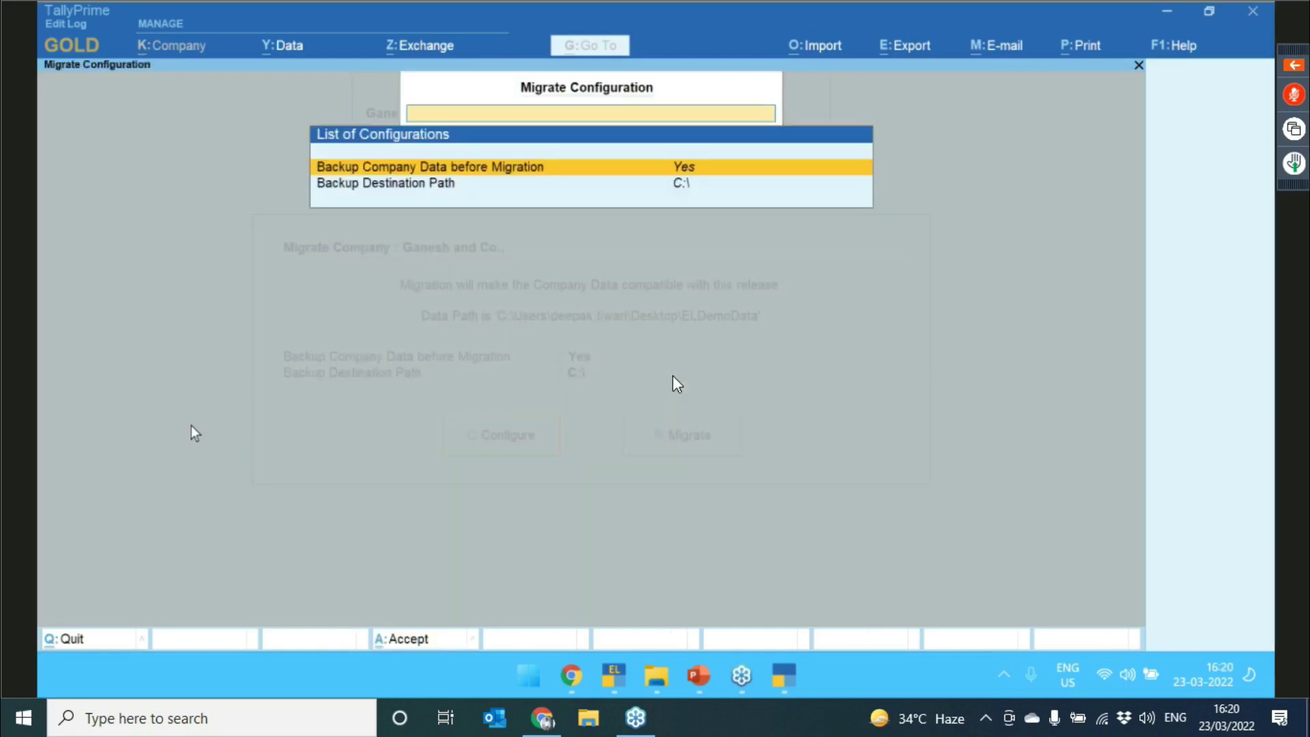
{"action": "key", "text": "Return"}
{"action": "key", "text": "ctrl+a"}
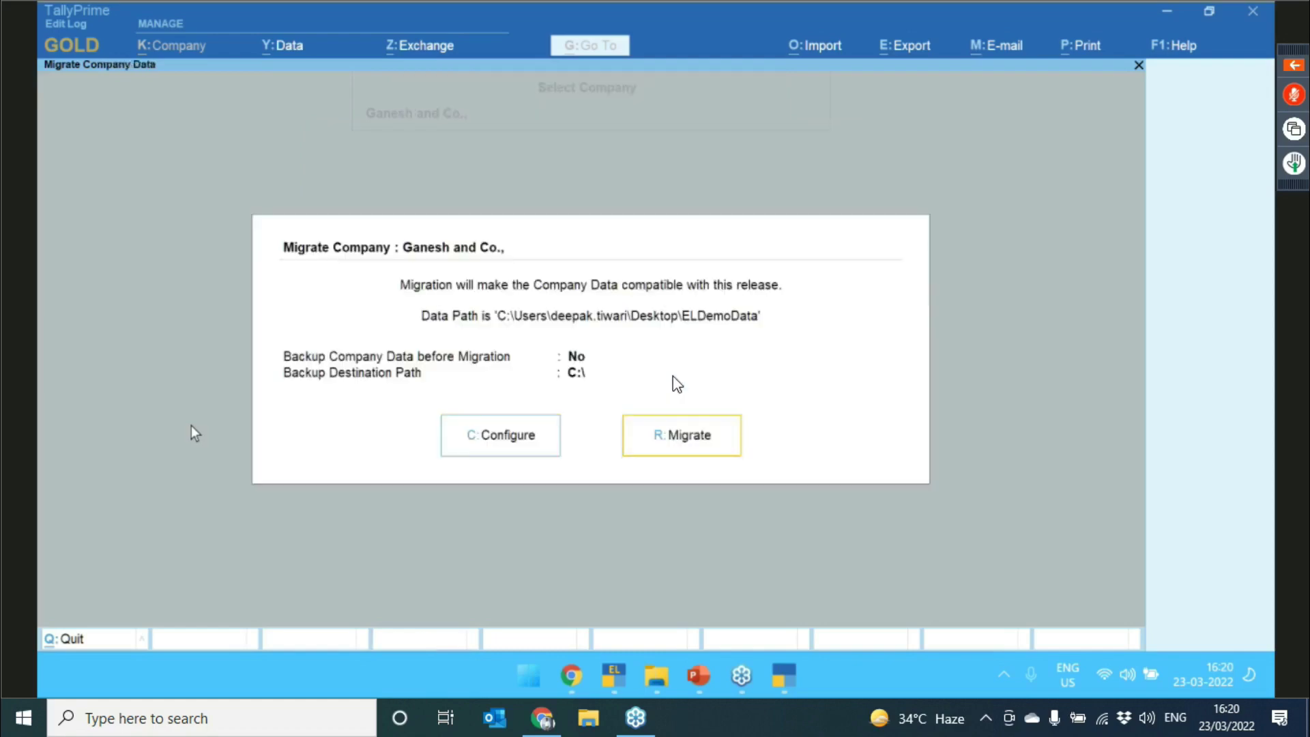
{"action": "key", "text": "Return"}
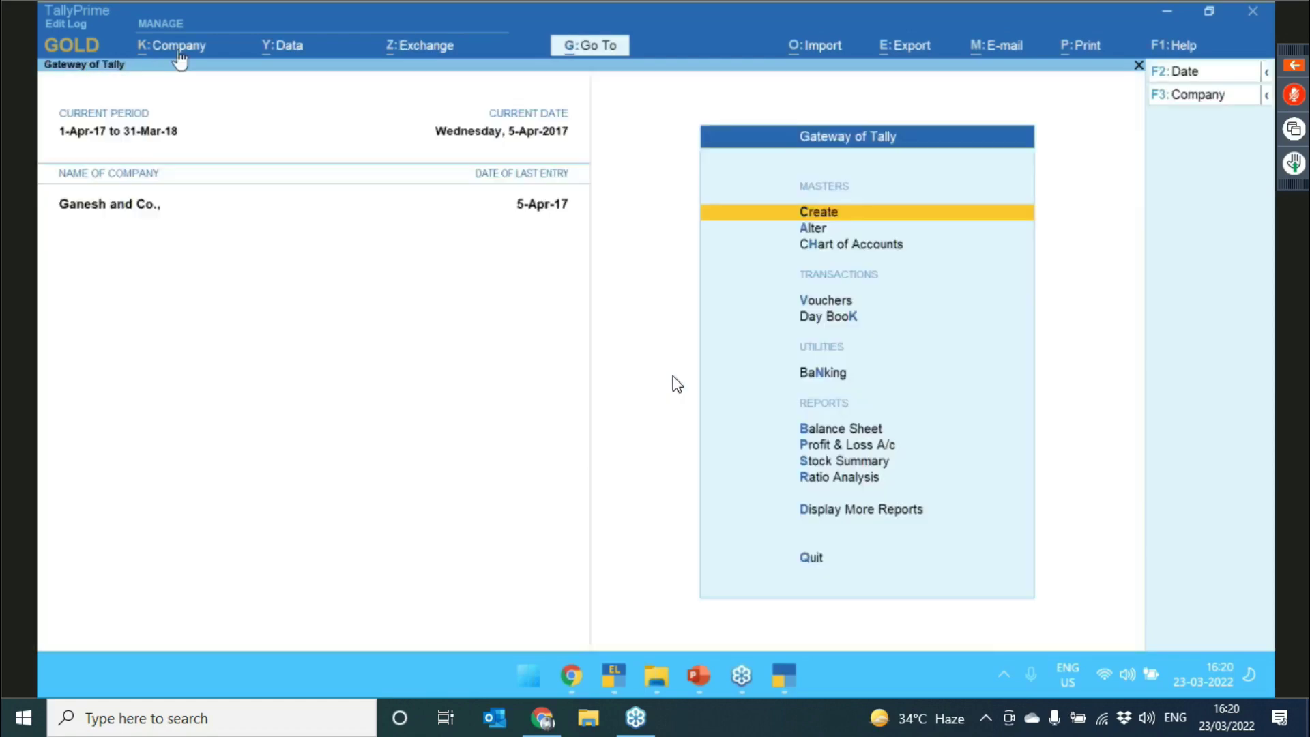
{"action": "left_click", "coordinate": [180, 48]}
{"action": "key", "text": "Down"}
{"action": "key", "text": "Down"}
{"action": "key", "text": "Down"}
{"action": "key", "text": "Down"}
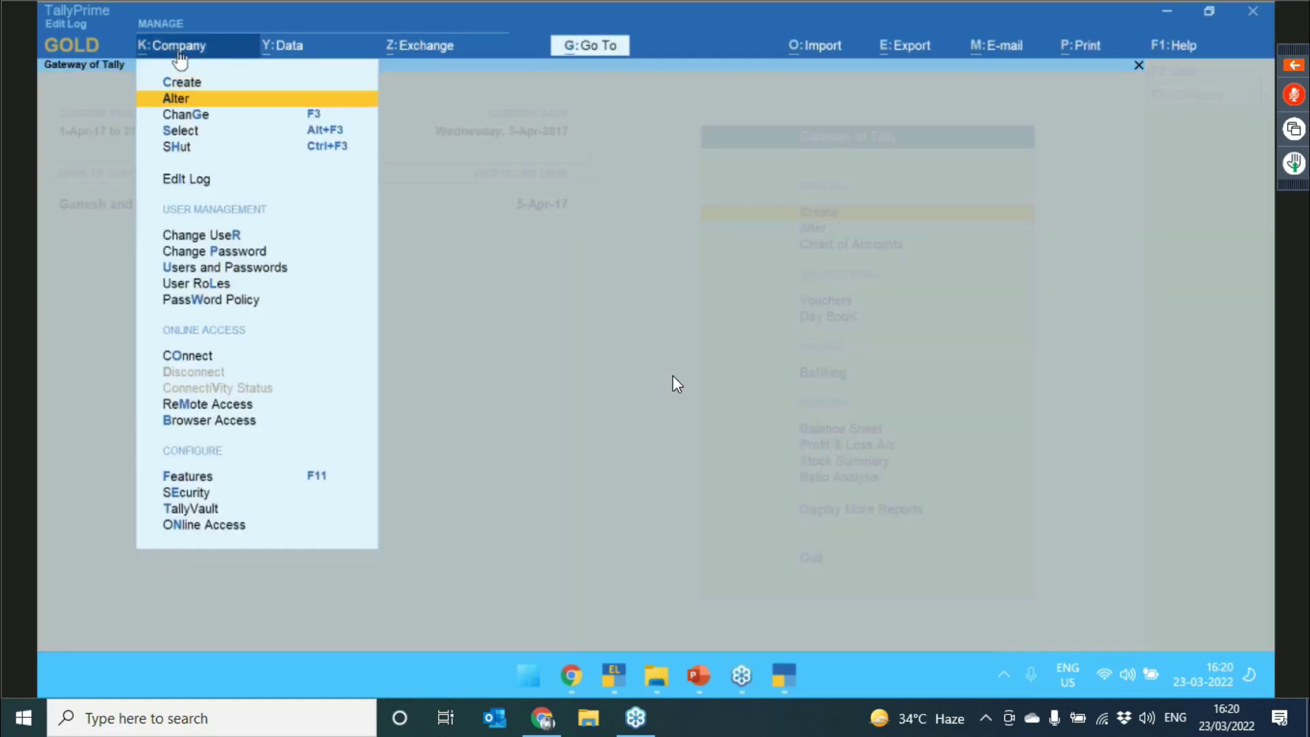
{"action": "key", "text": "Down"}
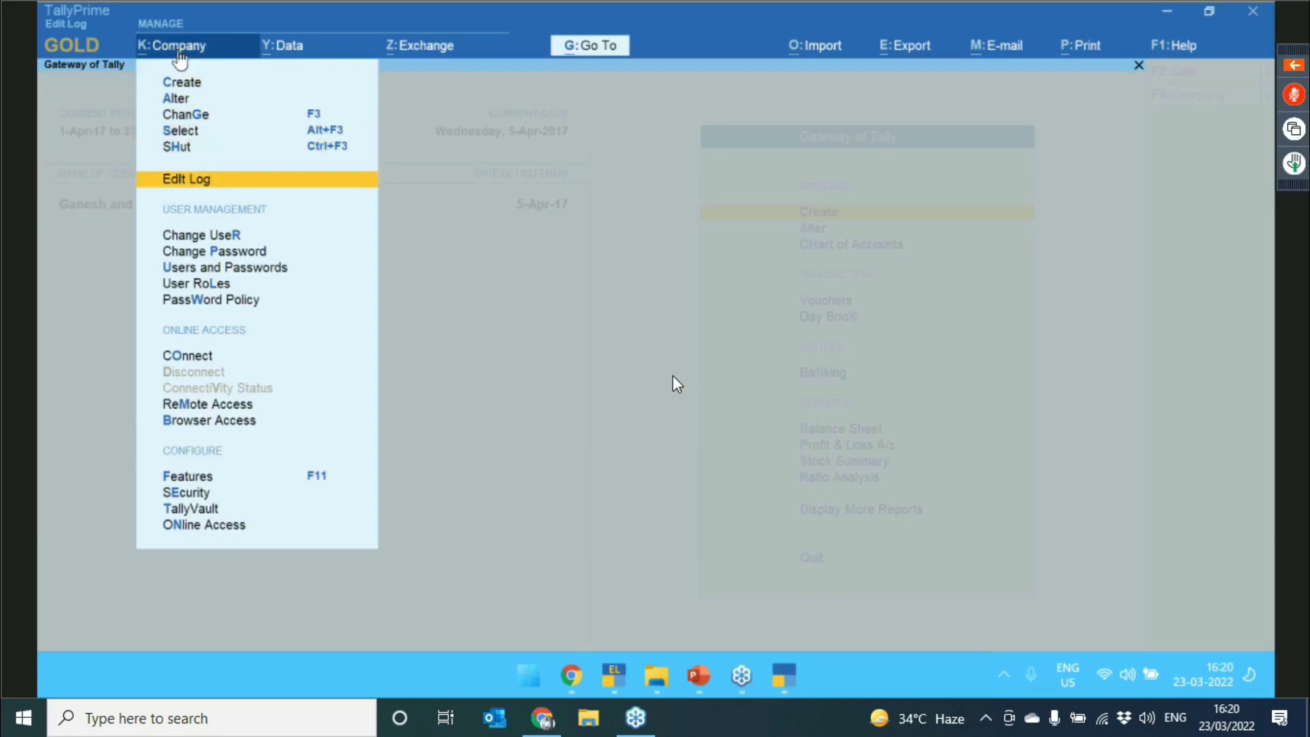
{"action": "key", "text": "Return"}
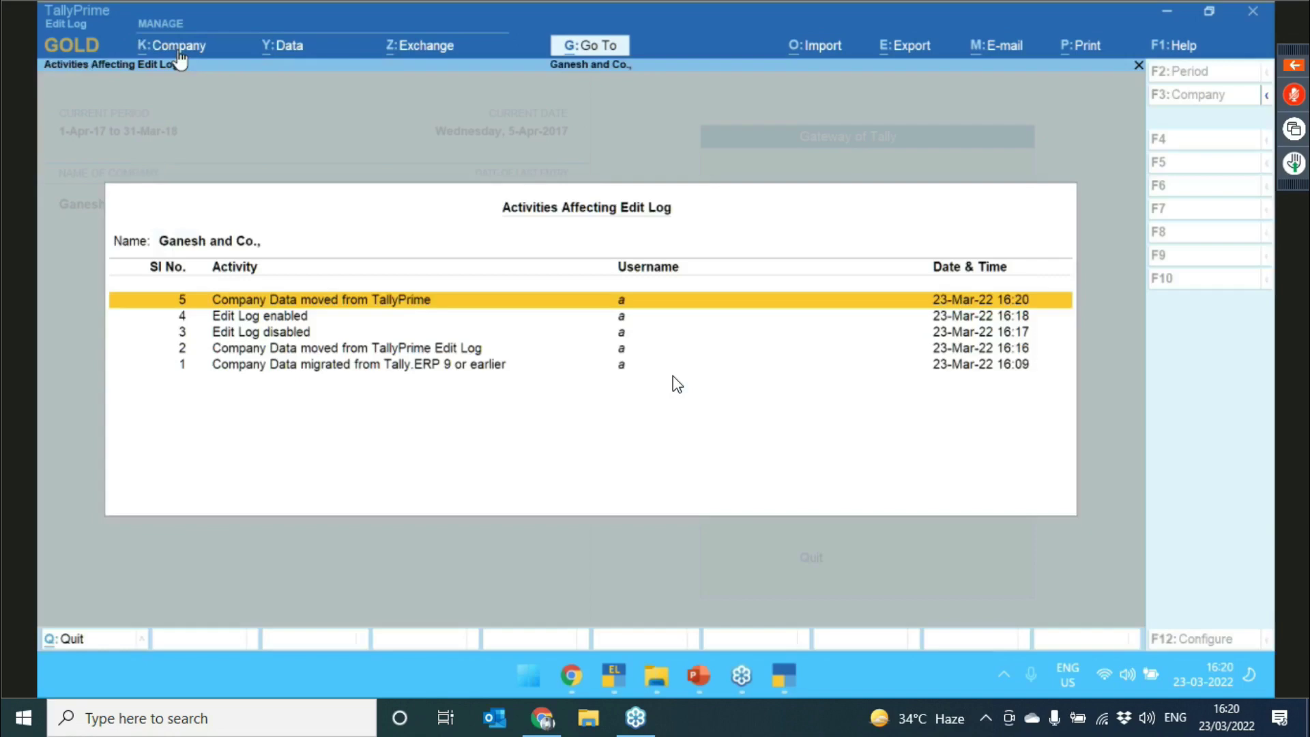
{"action": "key", "text": "Down"}
{"action": "key", "text": "Down"}
{"action": "key", "text": "Down"}
{"action": "key", "text": "Down"}
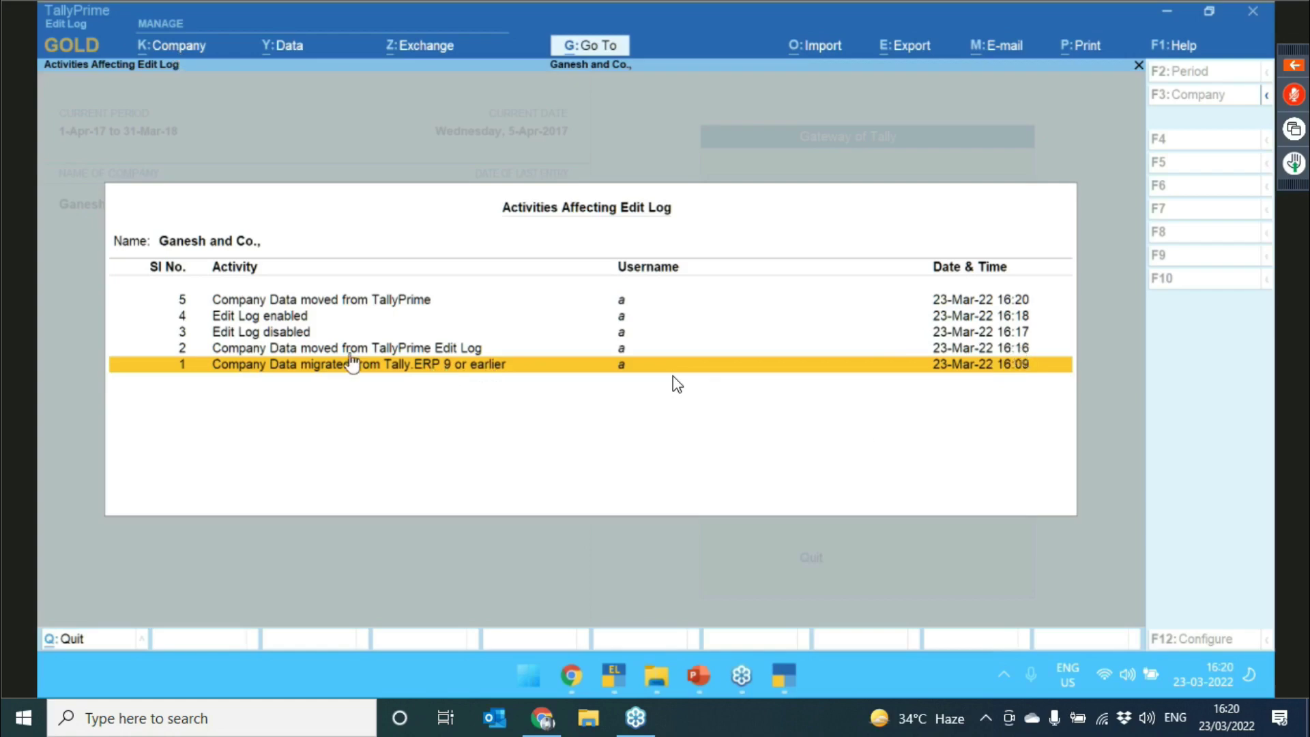
{"action": "key", "text": "Up"}
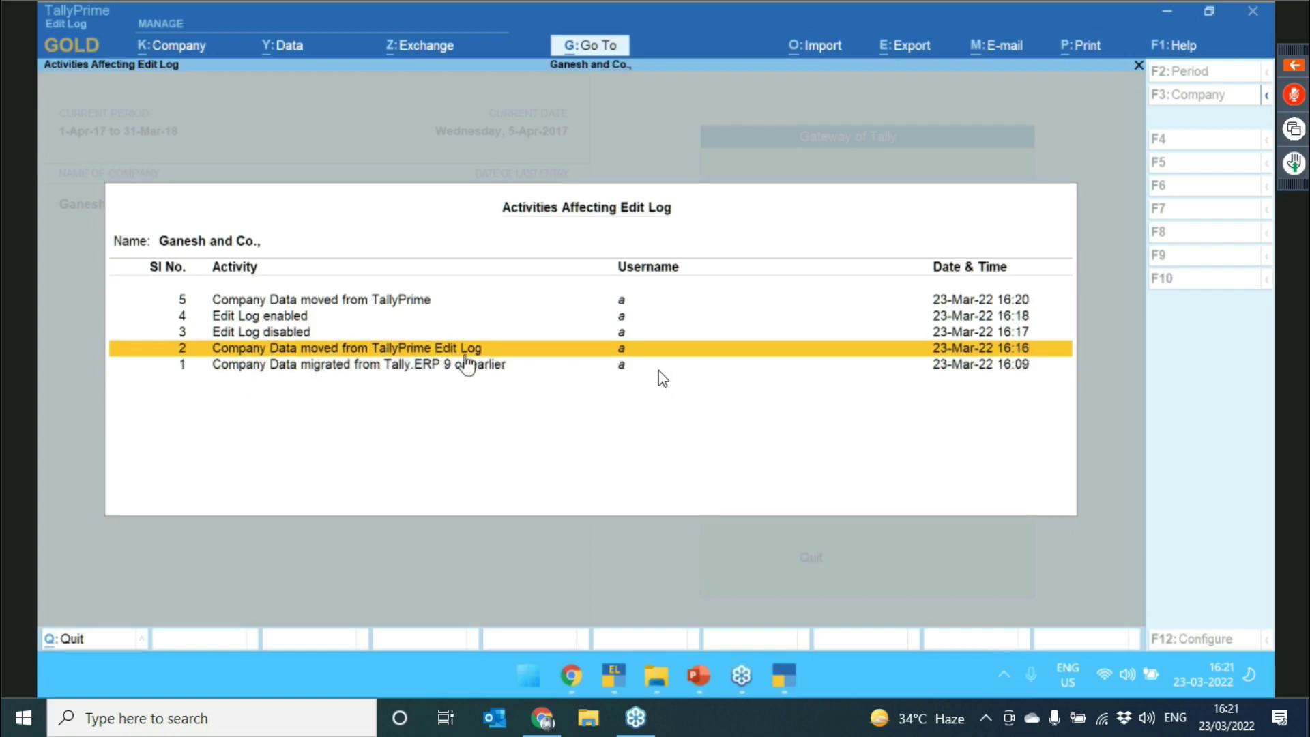
{"action": "key", "text": "Up"}
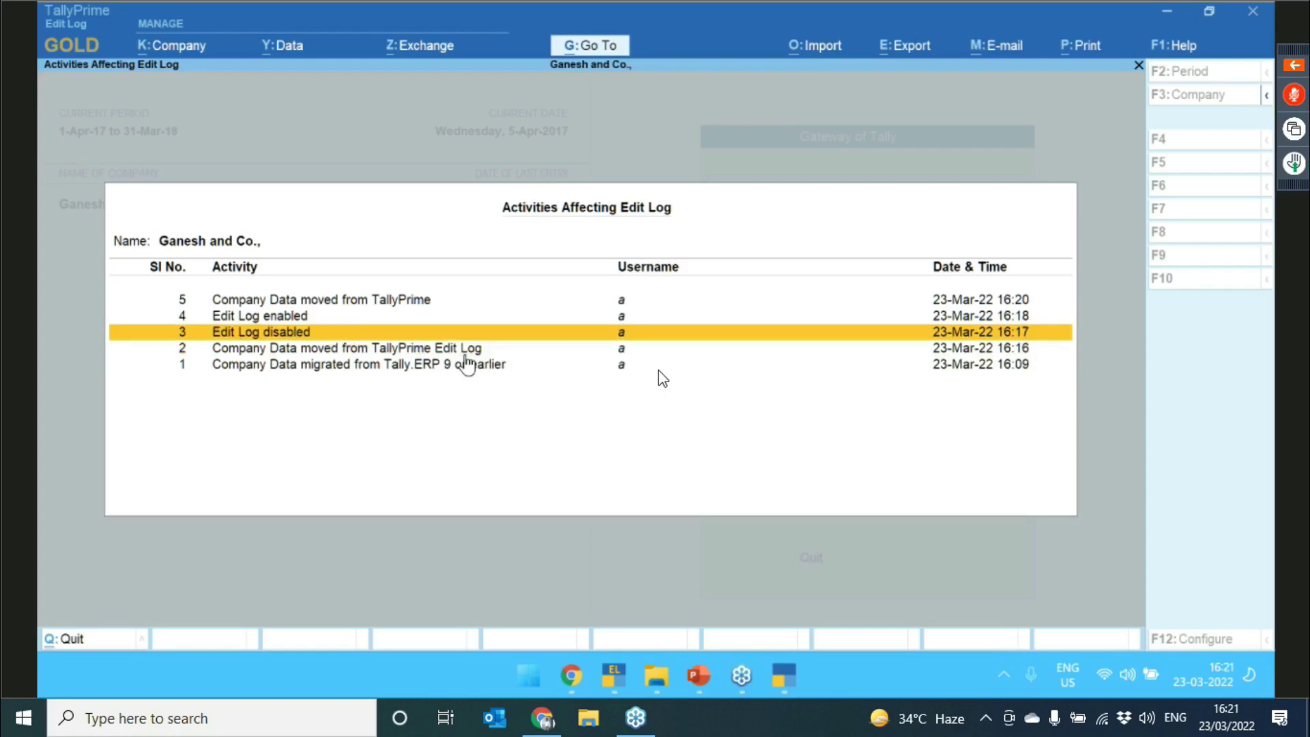
{"action": "key", "text": "Up"}
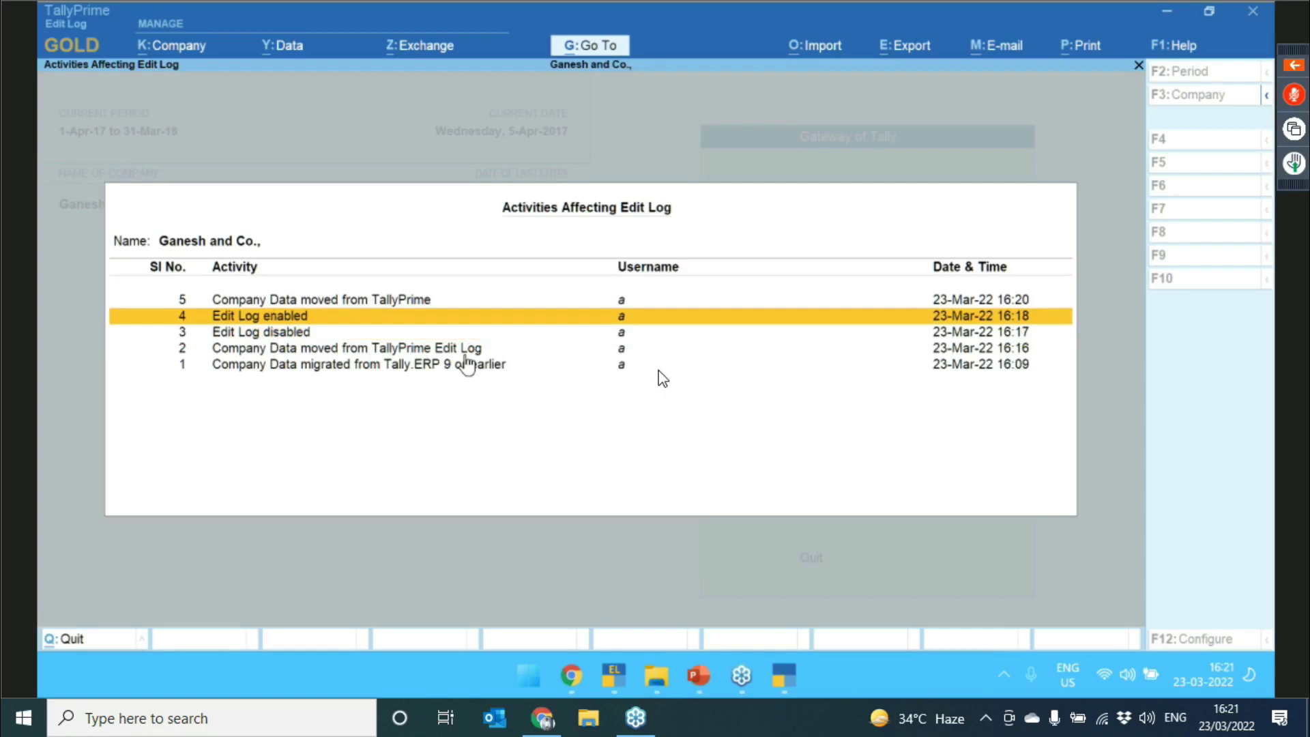
{"action": "key", "text": "Up"}
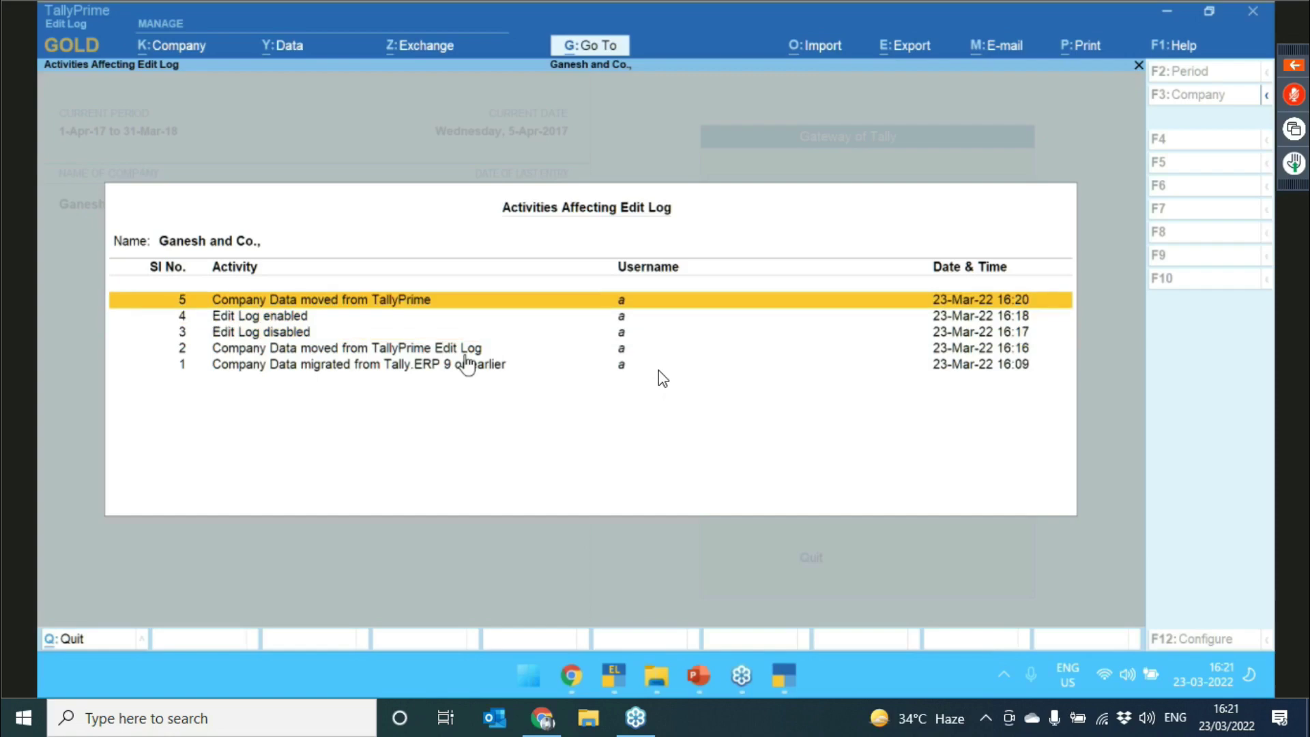
{"action": "key", "text": "Down"}
{"action": "key", "text": "Down"}
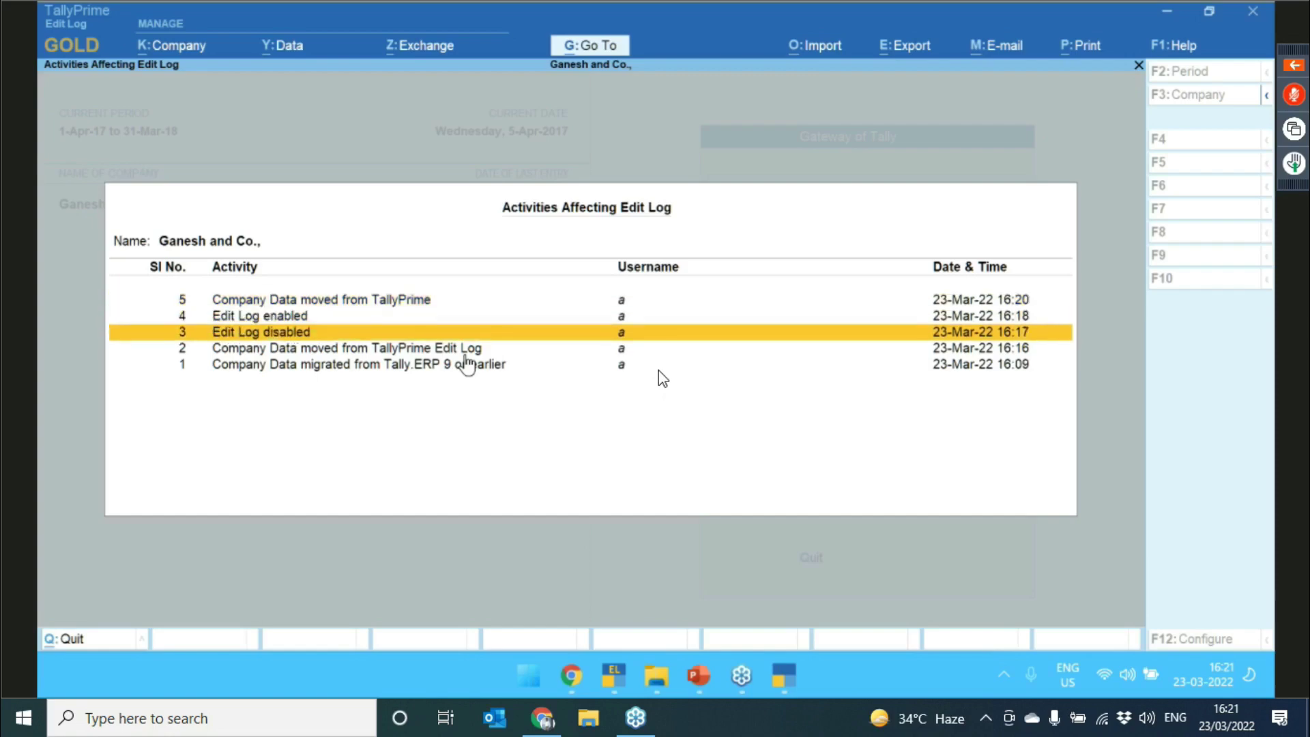
{"action": "key", "text": "Up"}
{"action": "key", "text": "Down"}
{"action": "key", "text": "Up"}
{"action": "key", "text": "Down"}
{"action": "key", "text": "Up"}
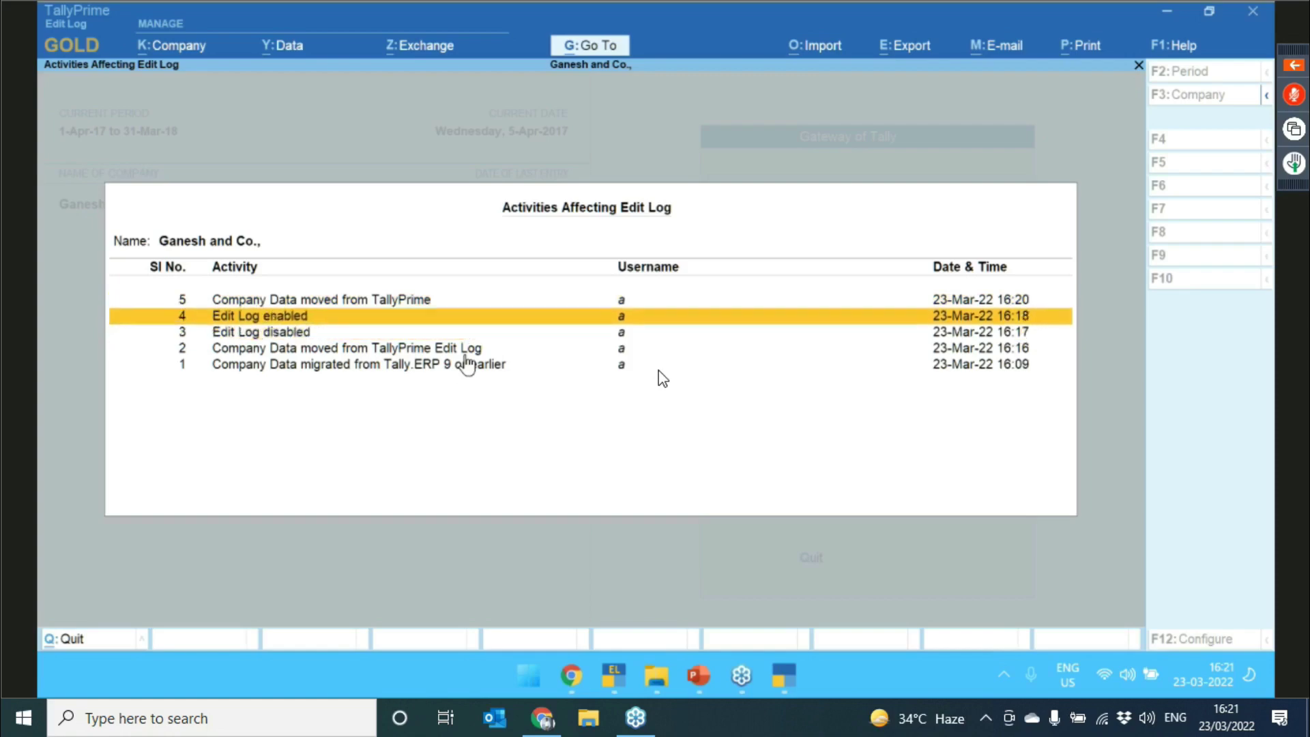
{"action": "key", "text": "Down"}
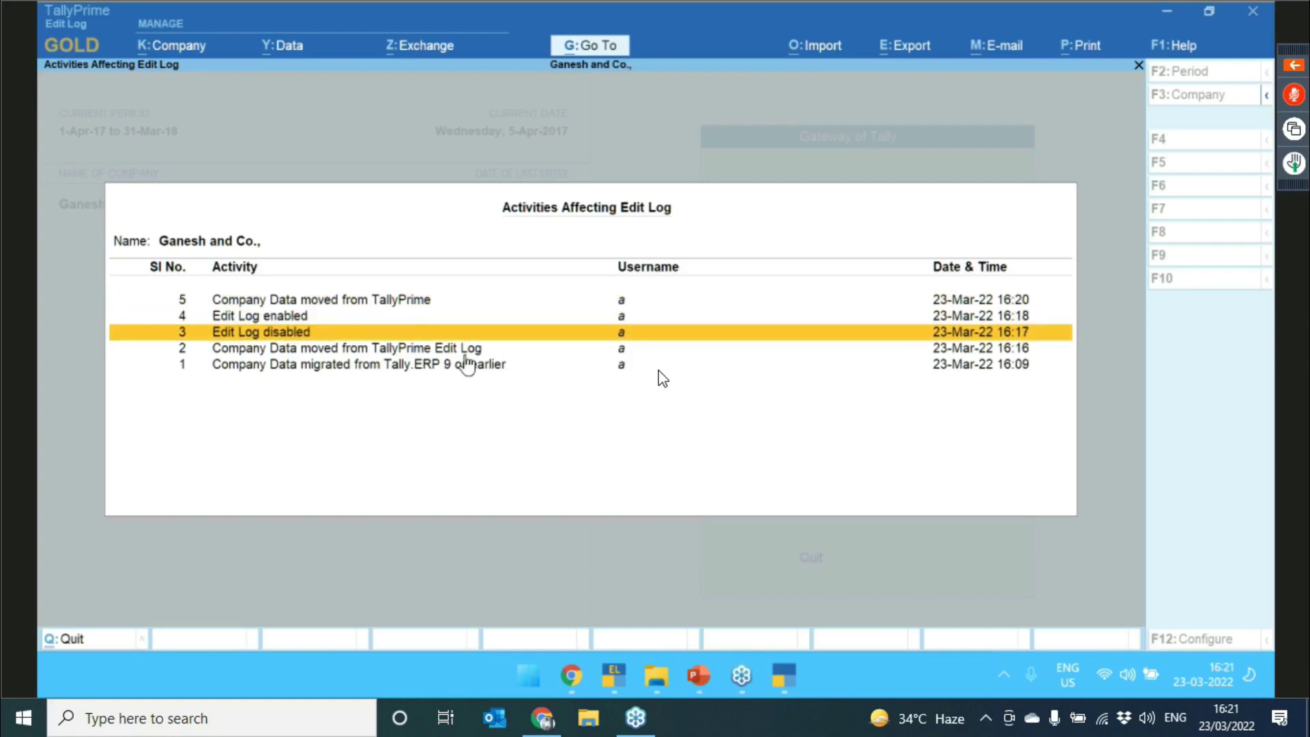
{"action": "key", "text": "Up"}
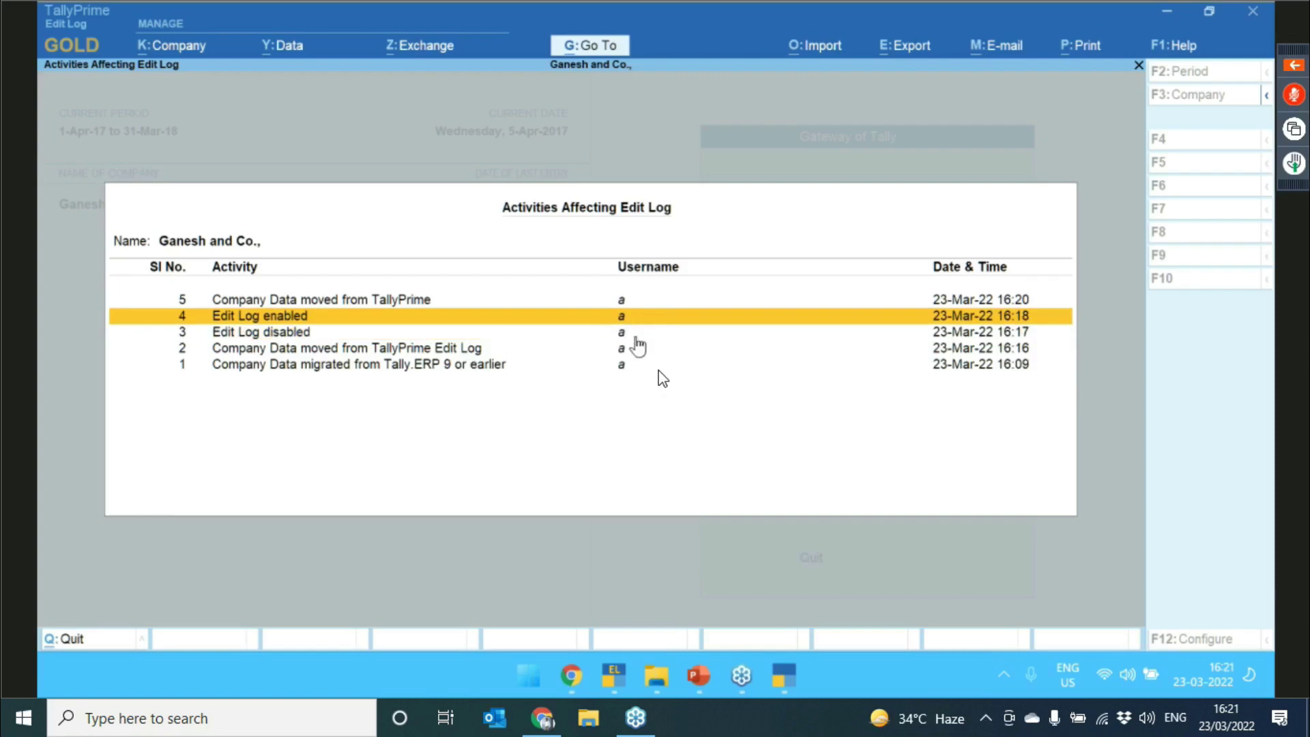
{"action": "key", "text": "Down"}
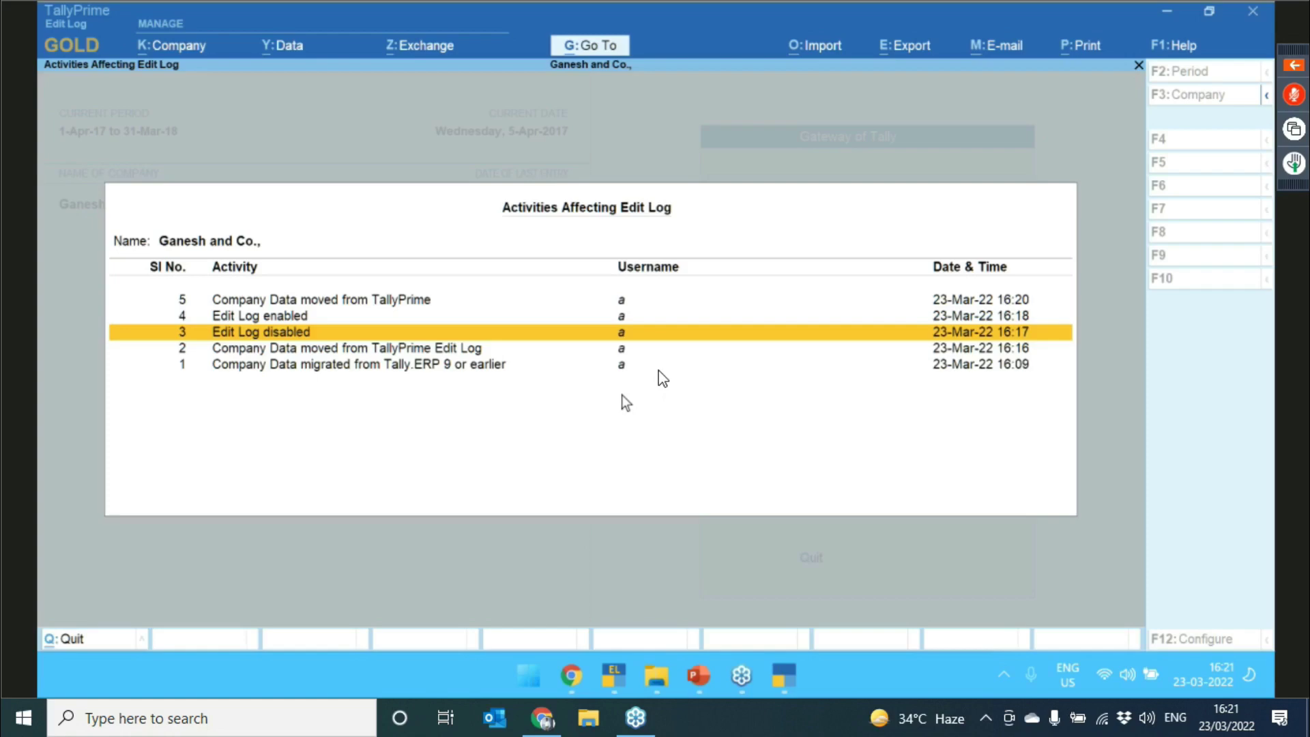
{"action": "key", "text": "Escape"}
{"action": "key", "text": "Escape"}
{"action": "key", "text": "Escape"}
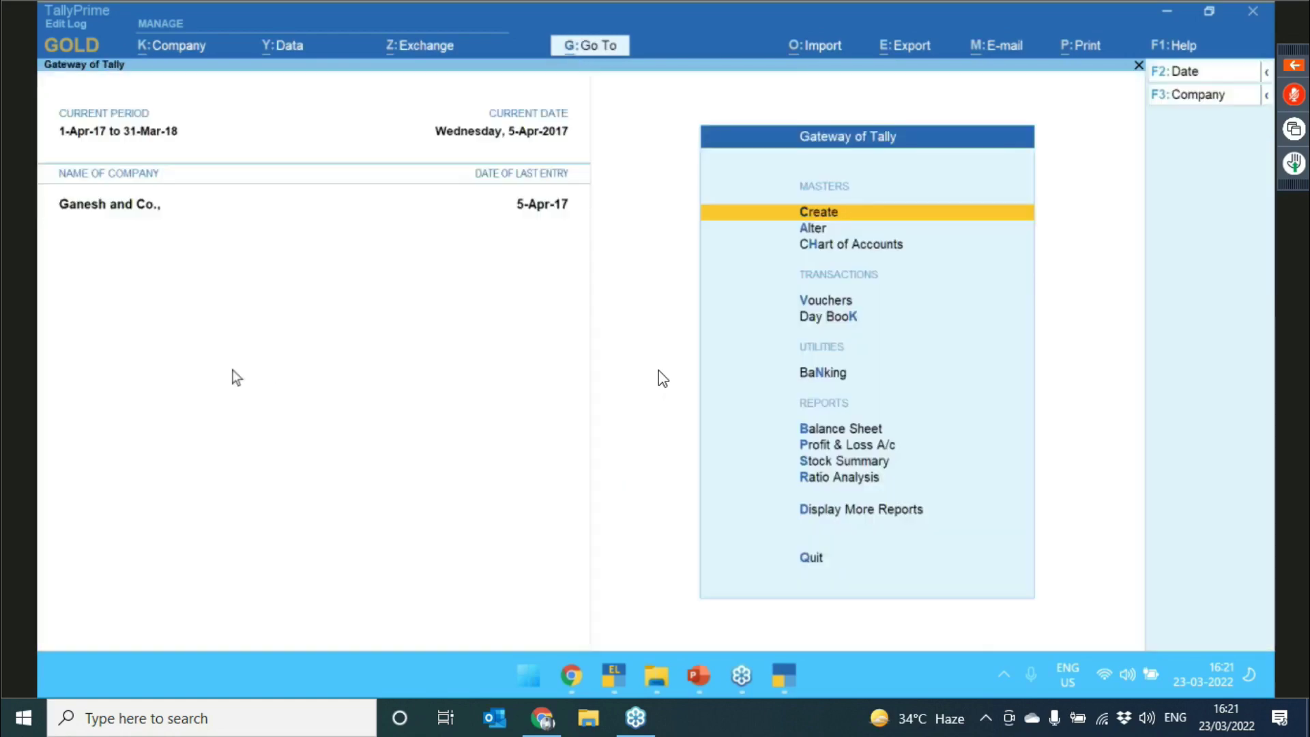